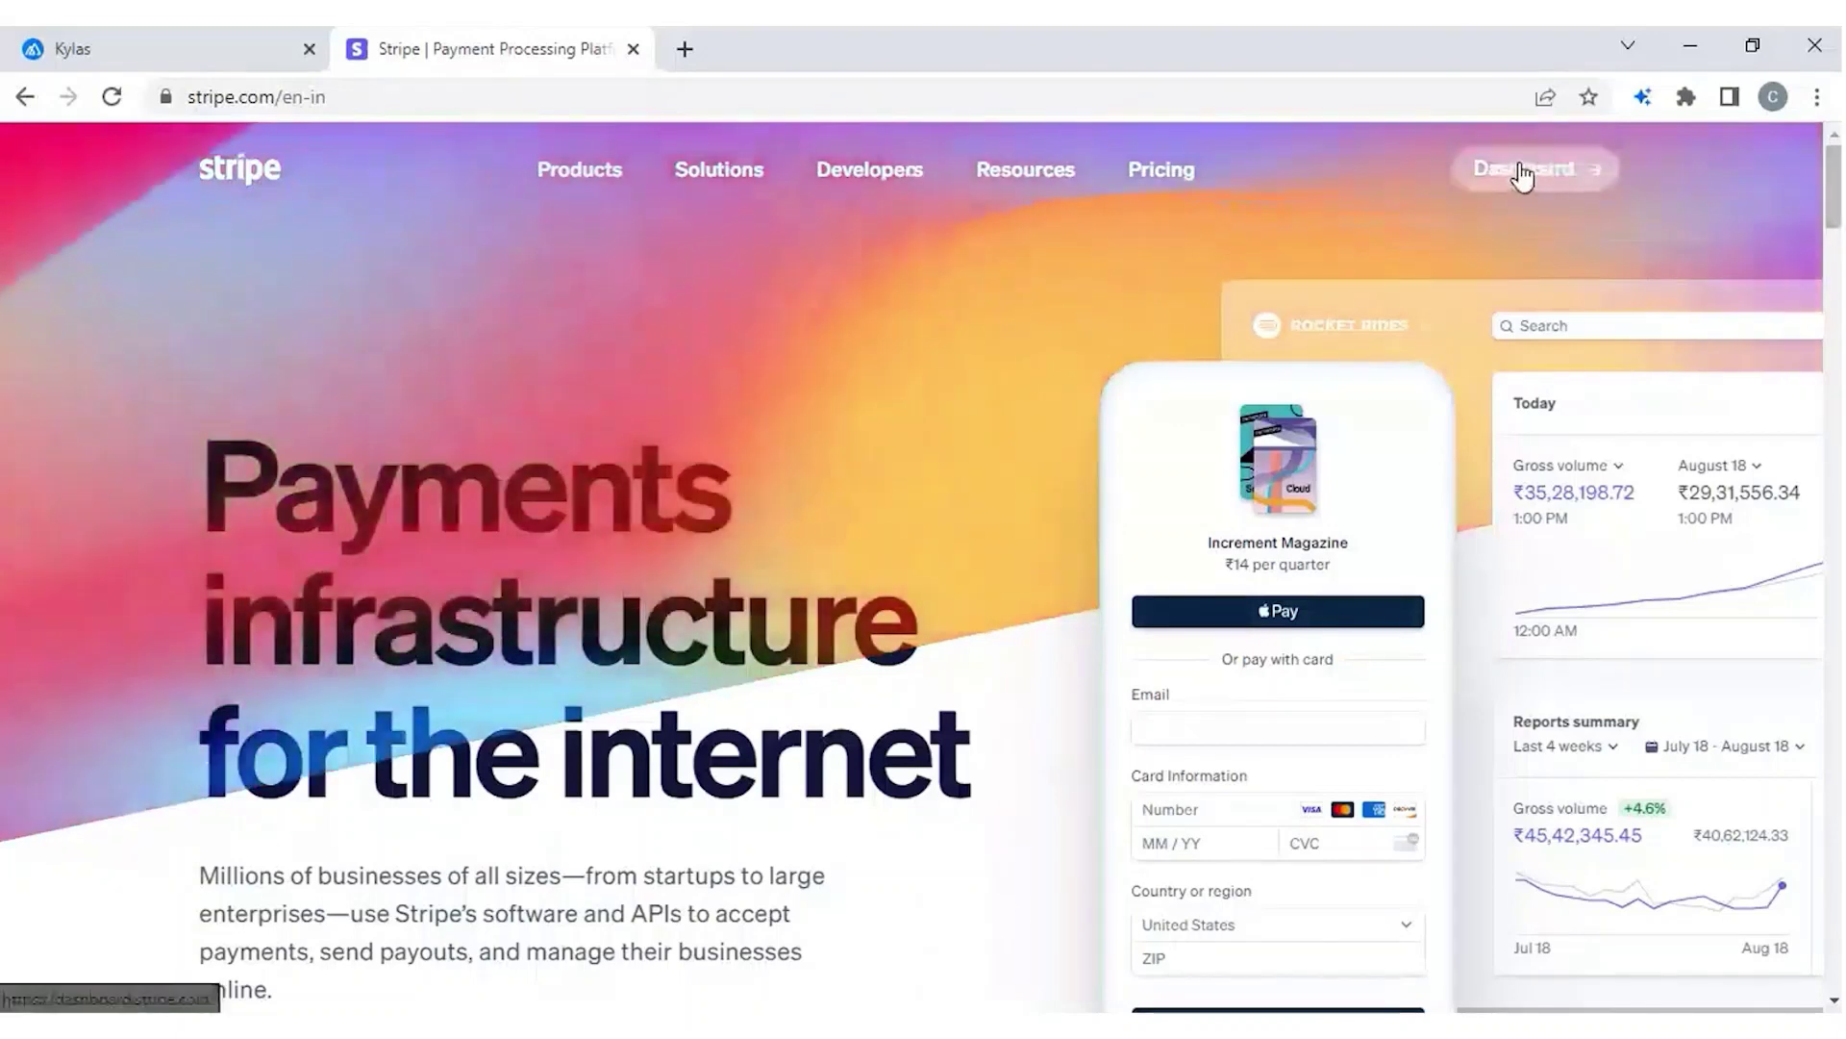
Open the Stripe GSK test-mode dashboard, then switch back to the Kylas Sales dashboard.
{"action": "left_click", "coordinate": [1522, 176]}
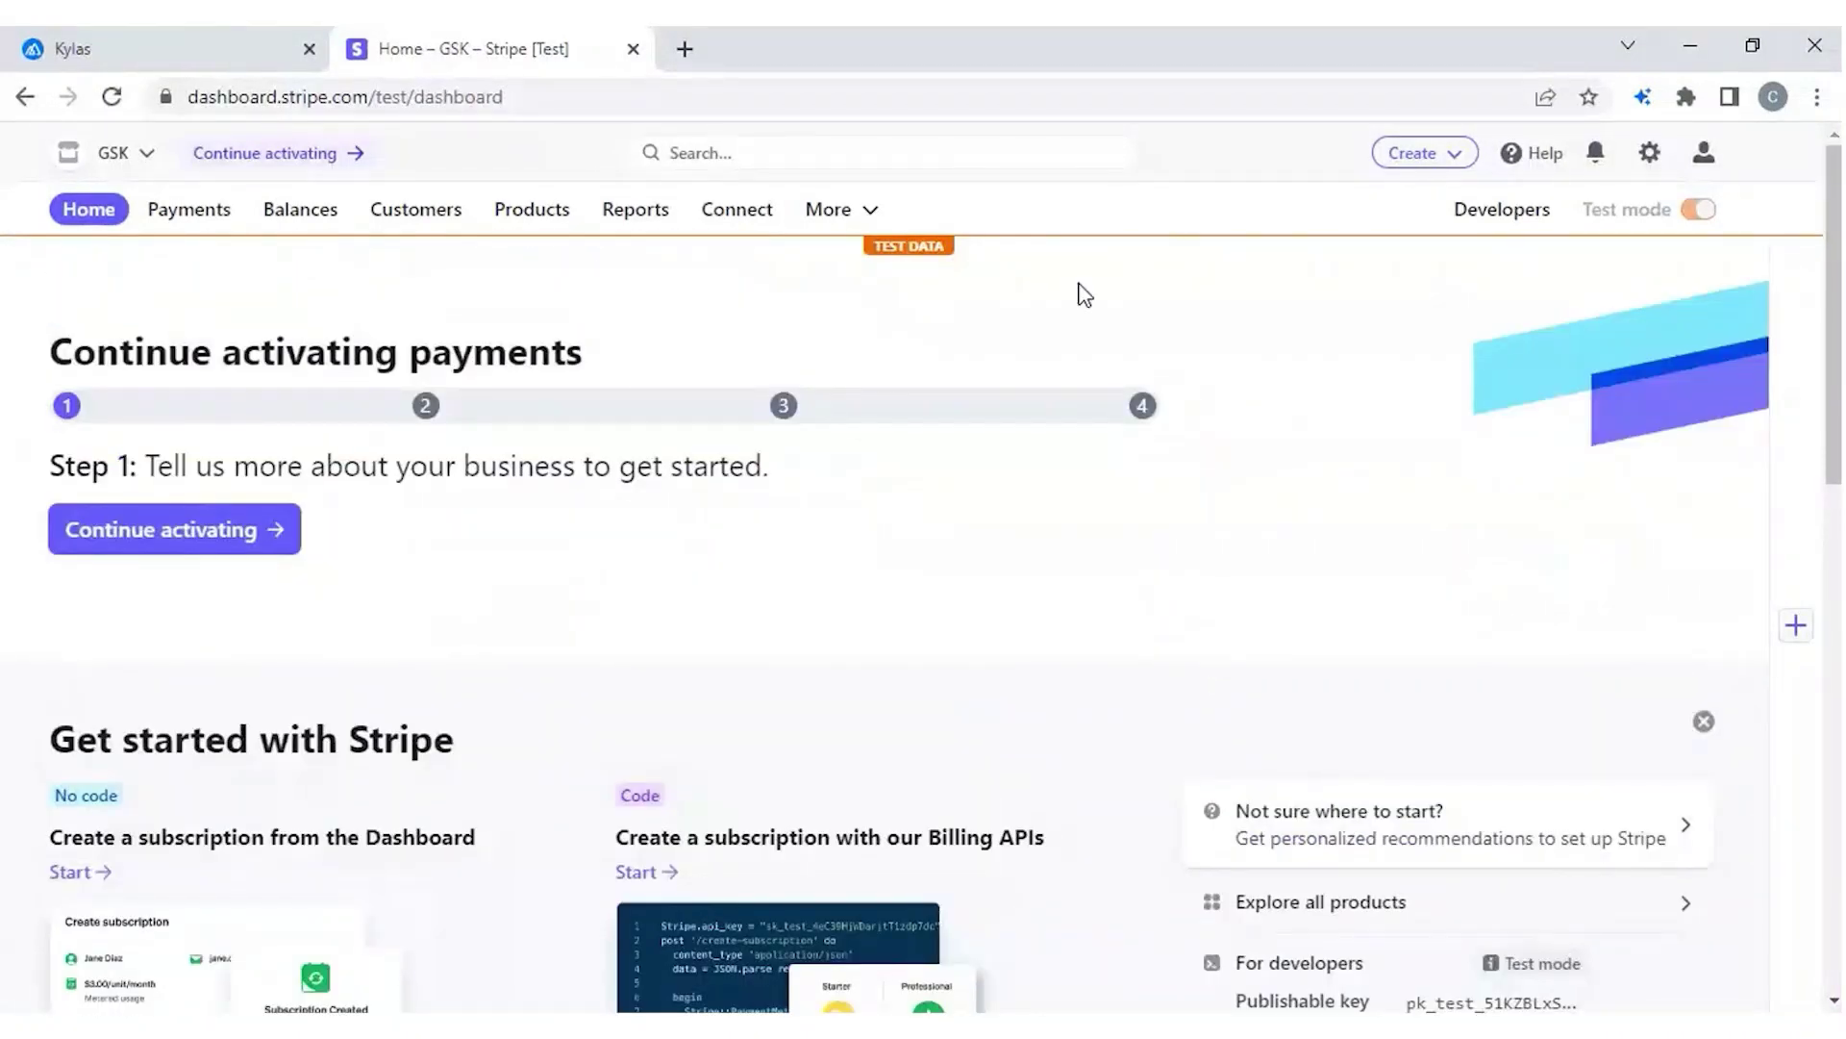
{"action": "left_click", "coordinate": [205, 61]}
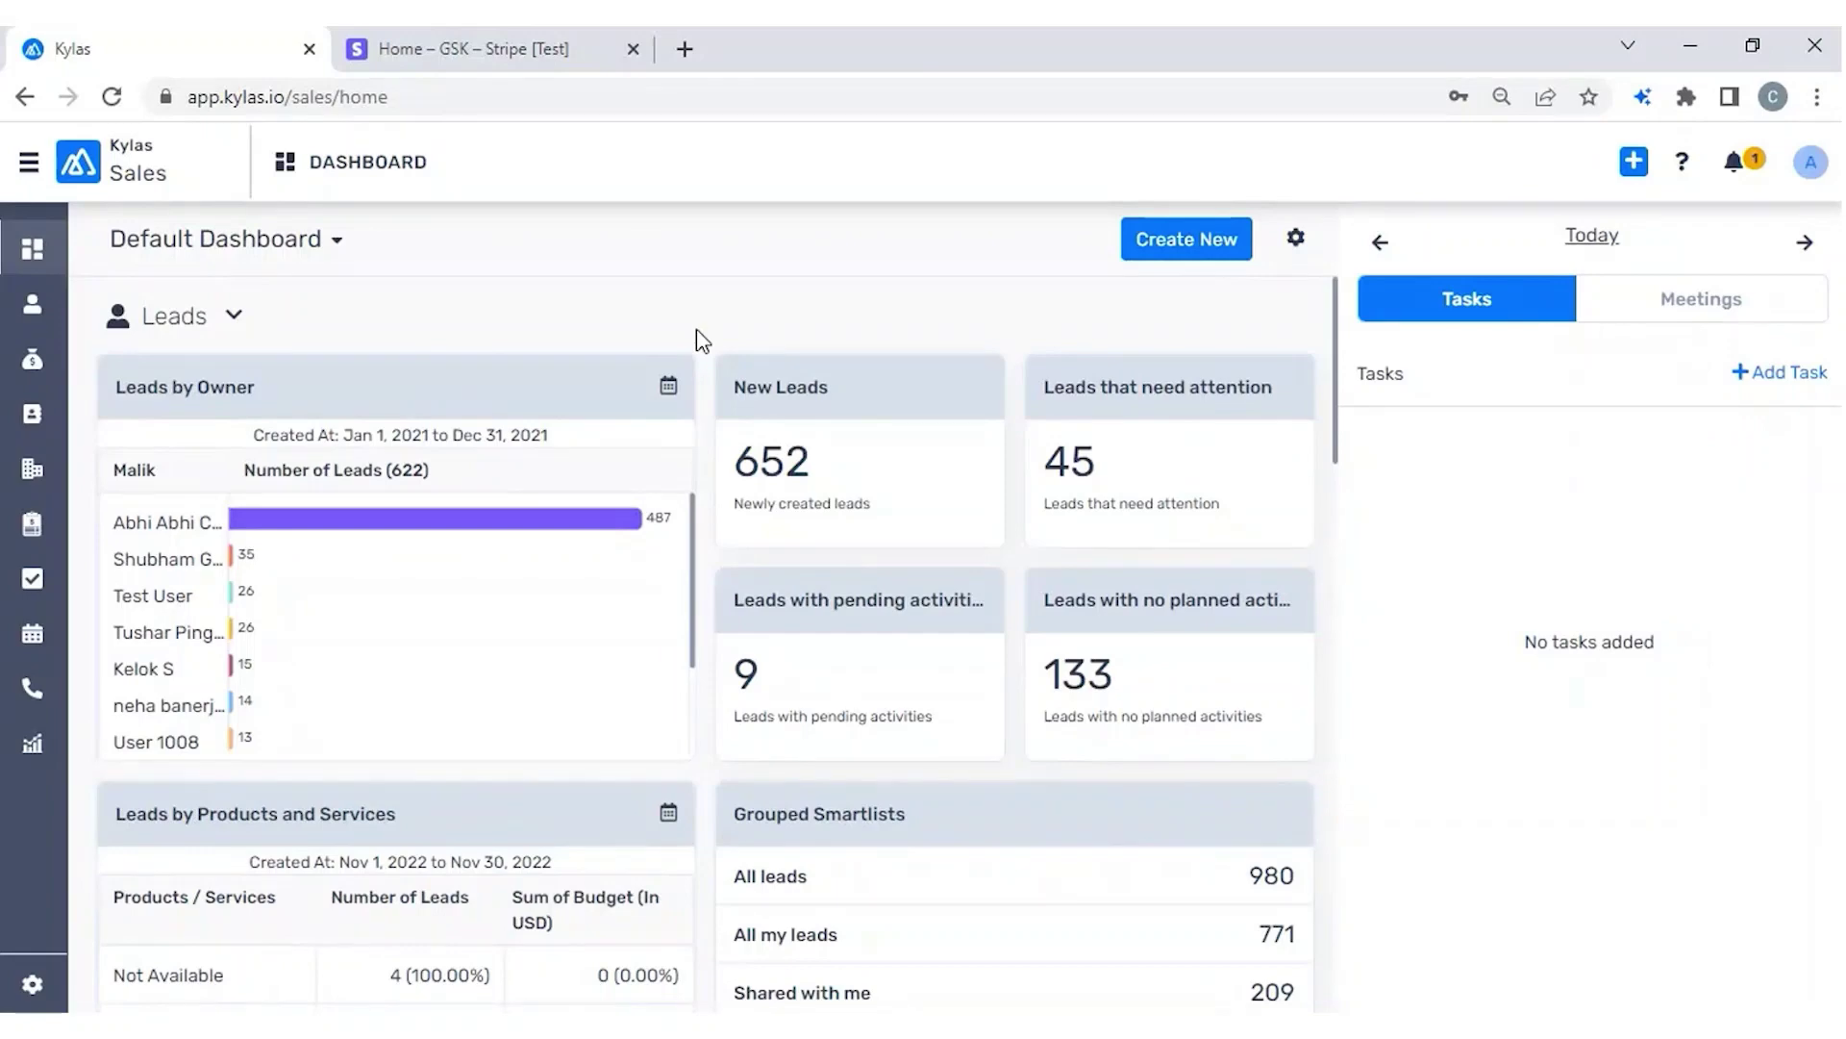
Go to Kylas Marketplace via the app switcher and open the Stripe - Payment link generation app's details.
{"action": "left_click", "coordinate": [29, 161]}
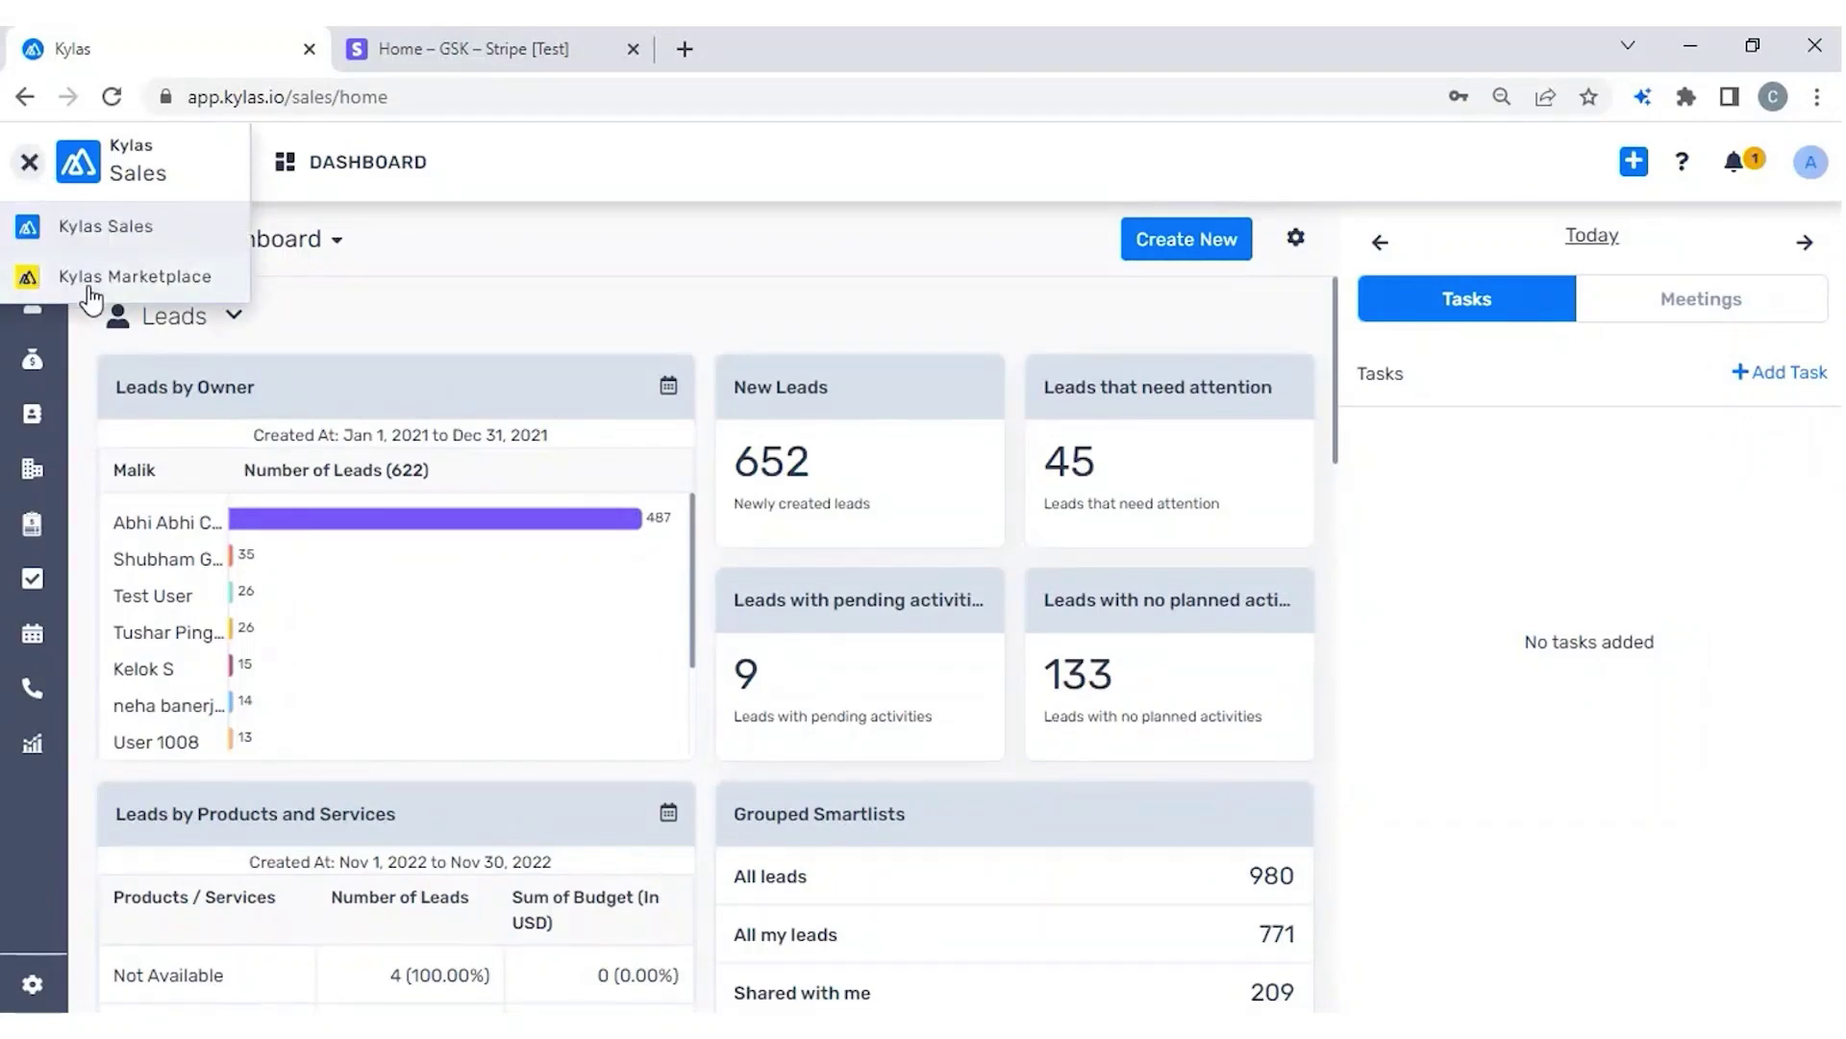
{"action": "left_click", "coordinate": [96, 281]}
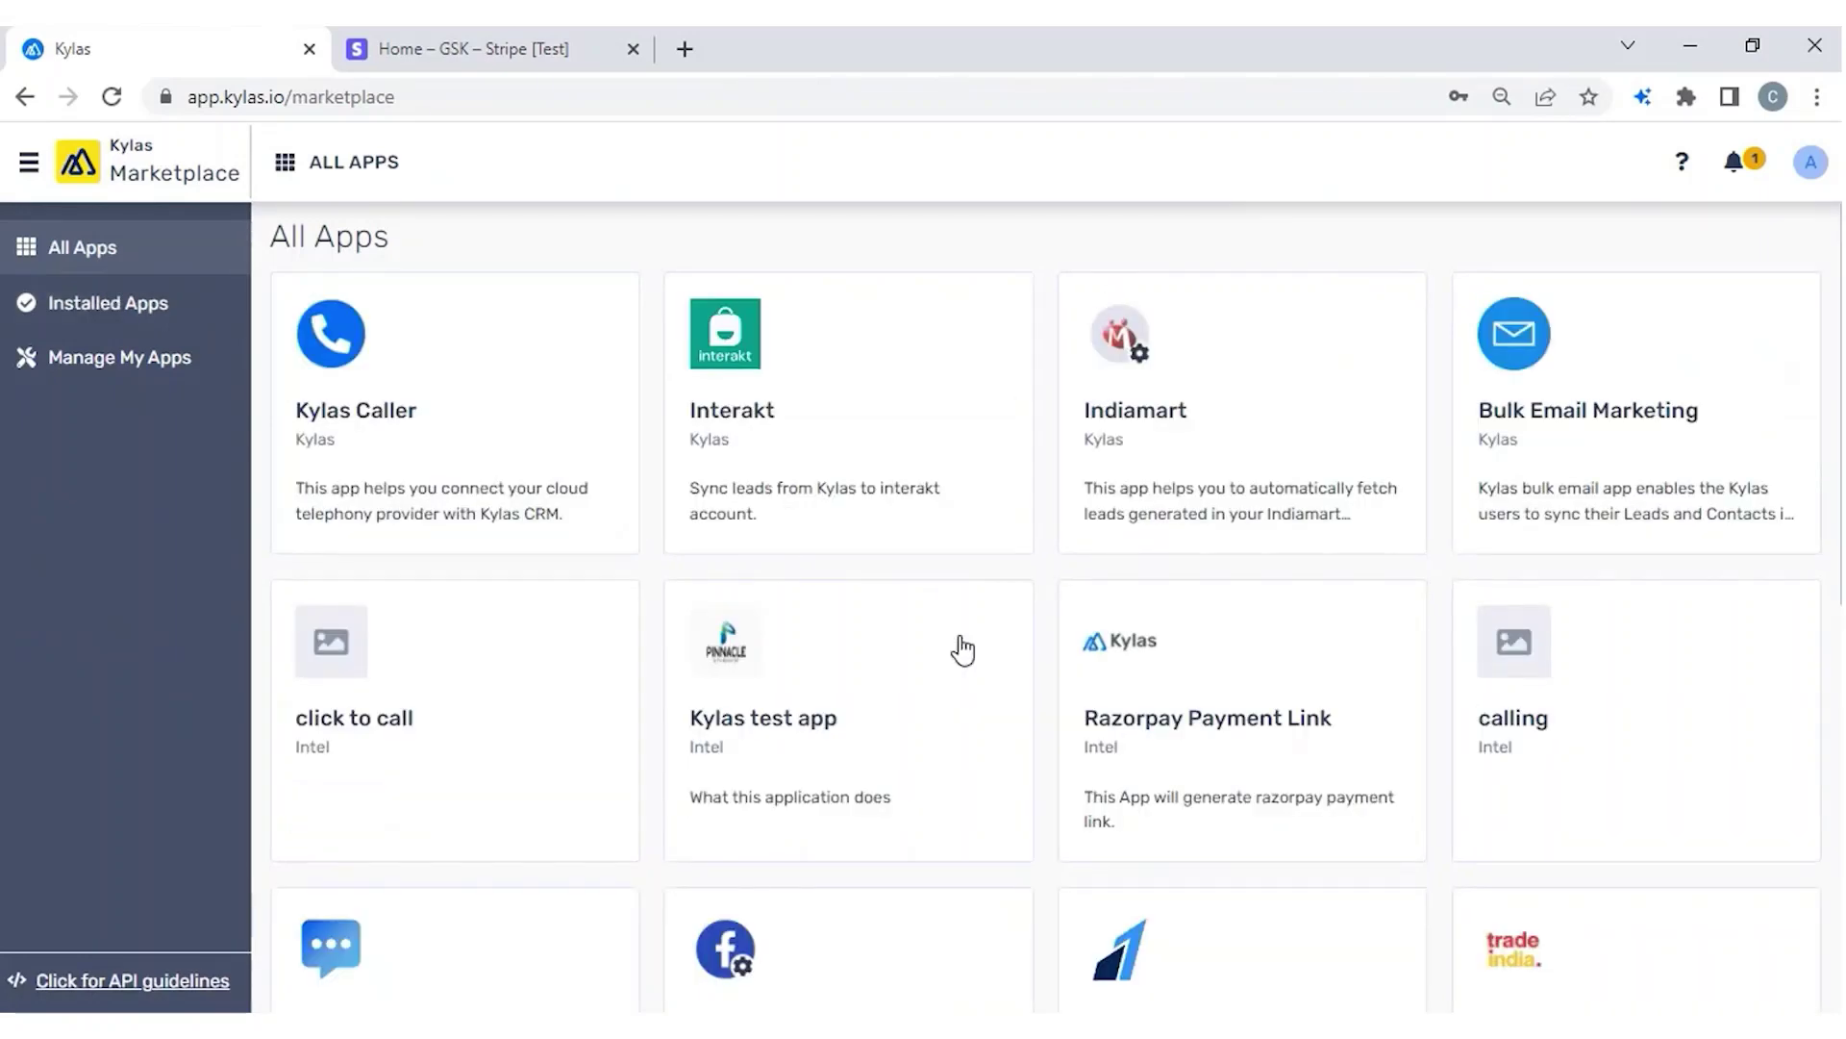
{"action": "scroll", "coordinate": [962, 650], "scroll_direction": "down", "scroll_amount": 3}
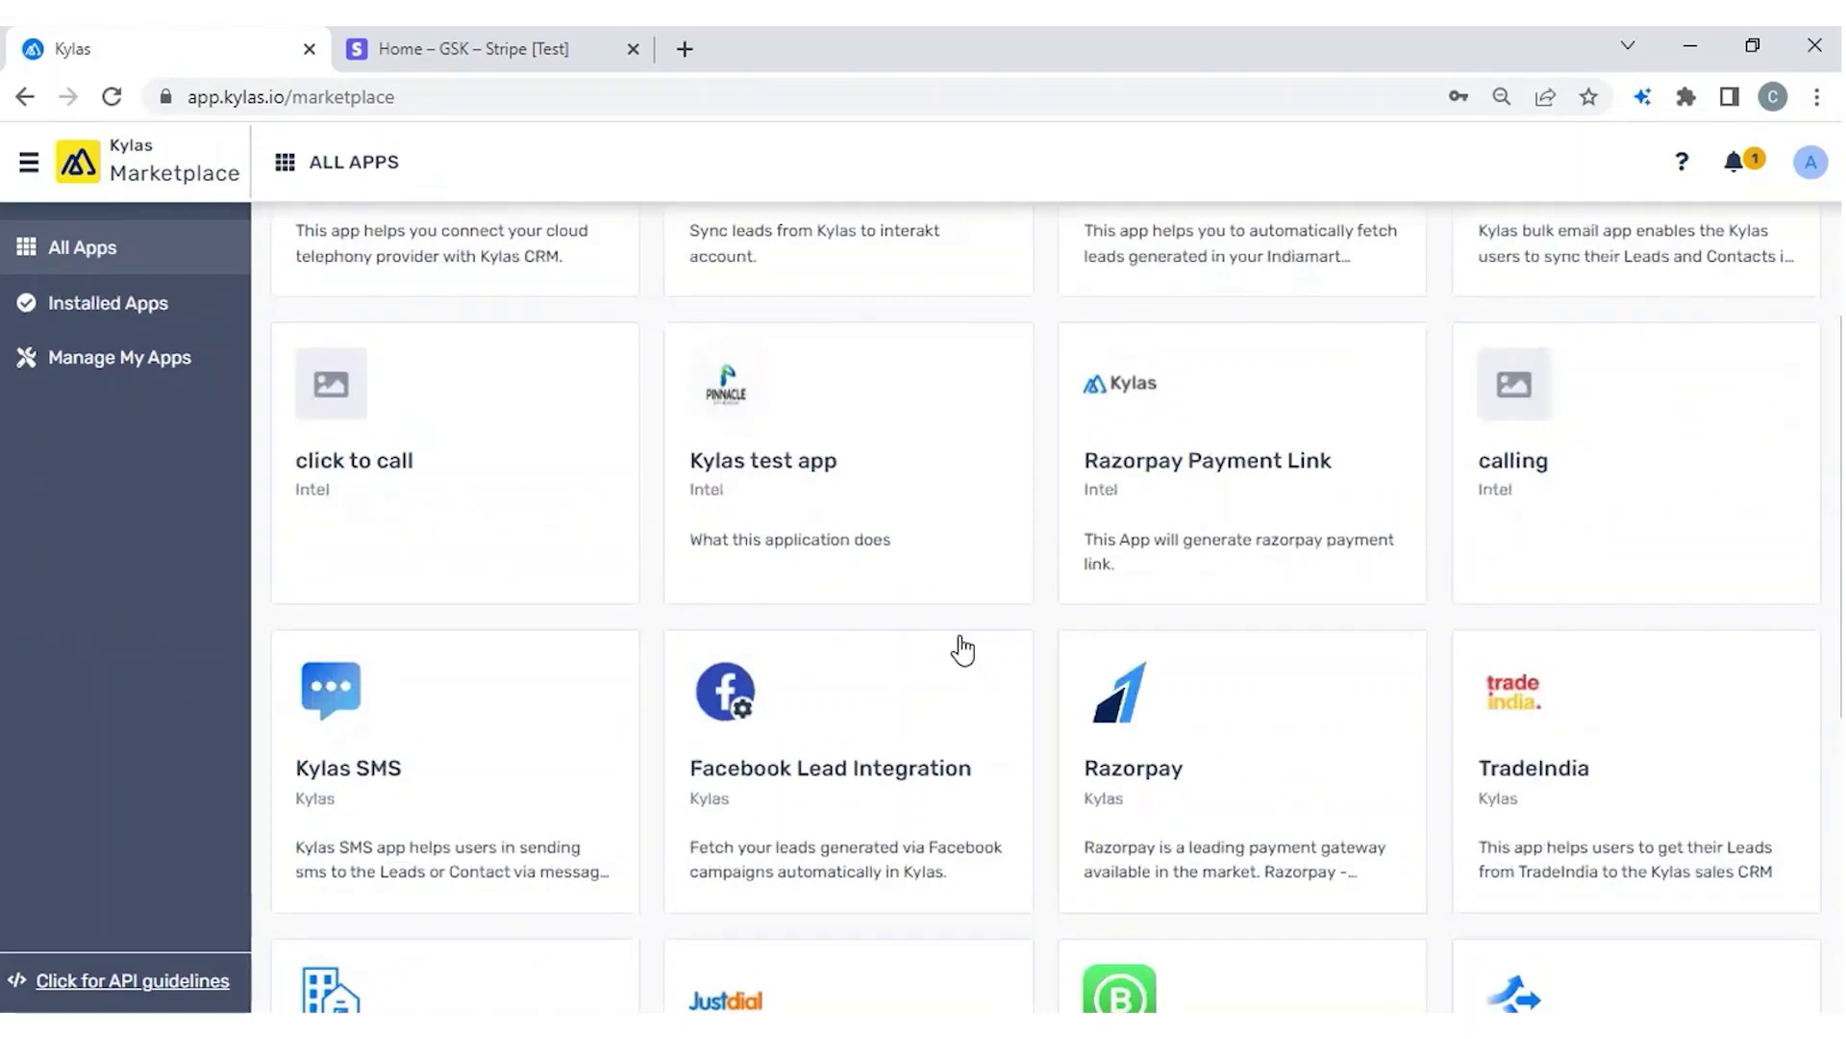
{"action": "scroll", "coordinate": [962, 650], "scroll_direction": "down", "scroll_amount": 5}
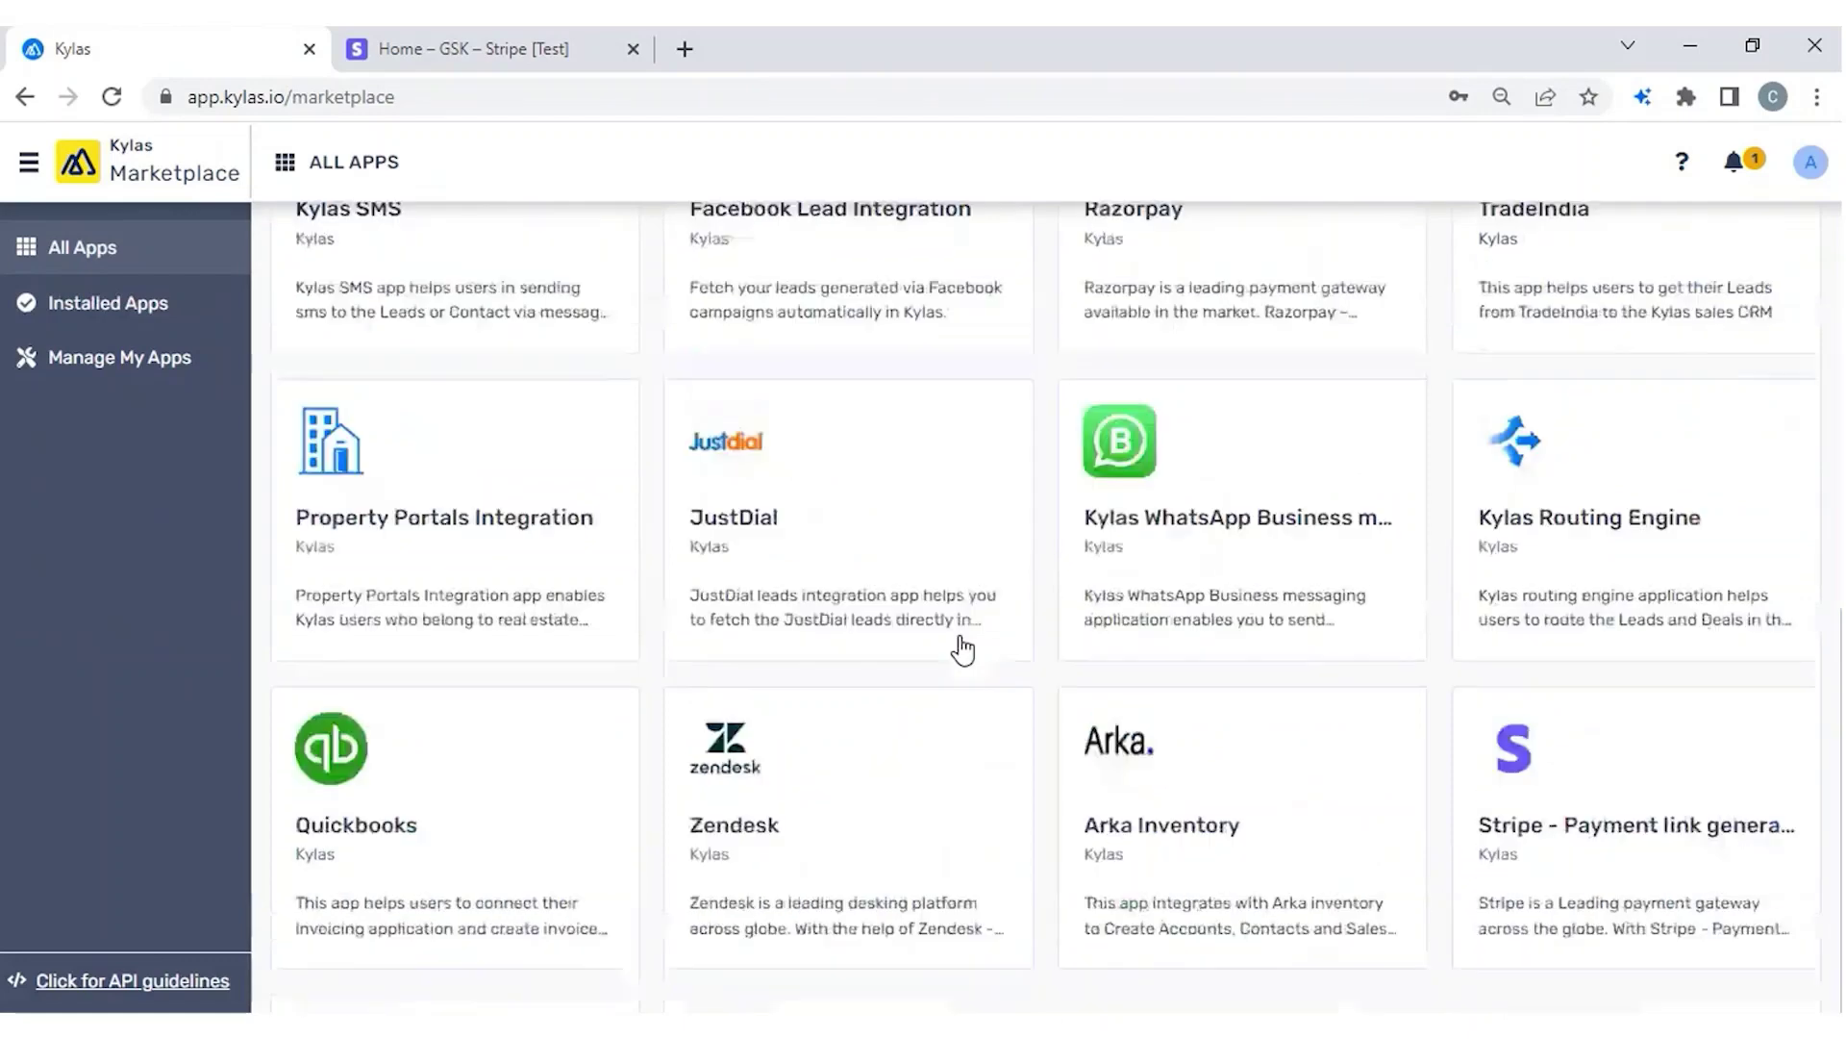
{"action": "left_click", "coordinate": [1616, 850]}
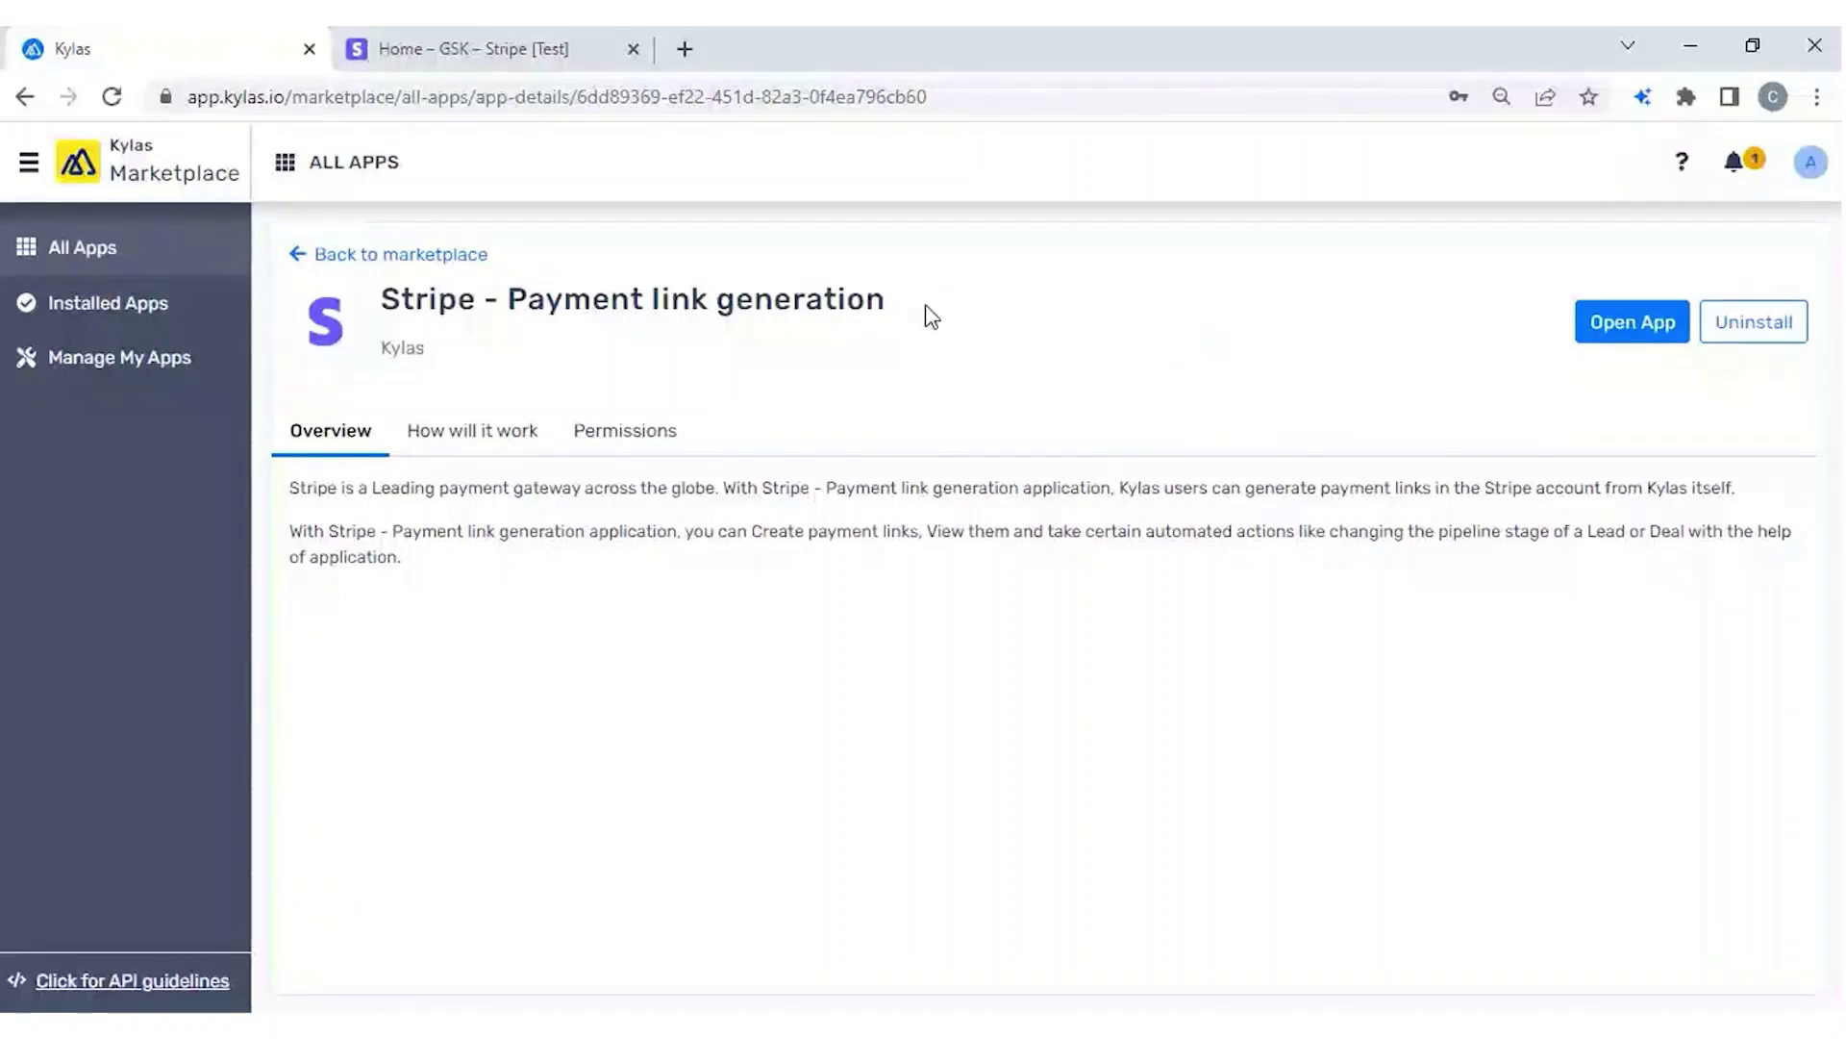
Open the Stripe - Payment link generation app from Installed Apps to reach its sign-in form.
{"action": "left_click", "coordinate": [100, 318]}
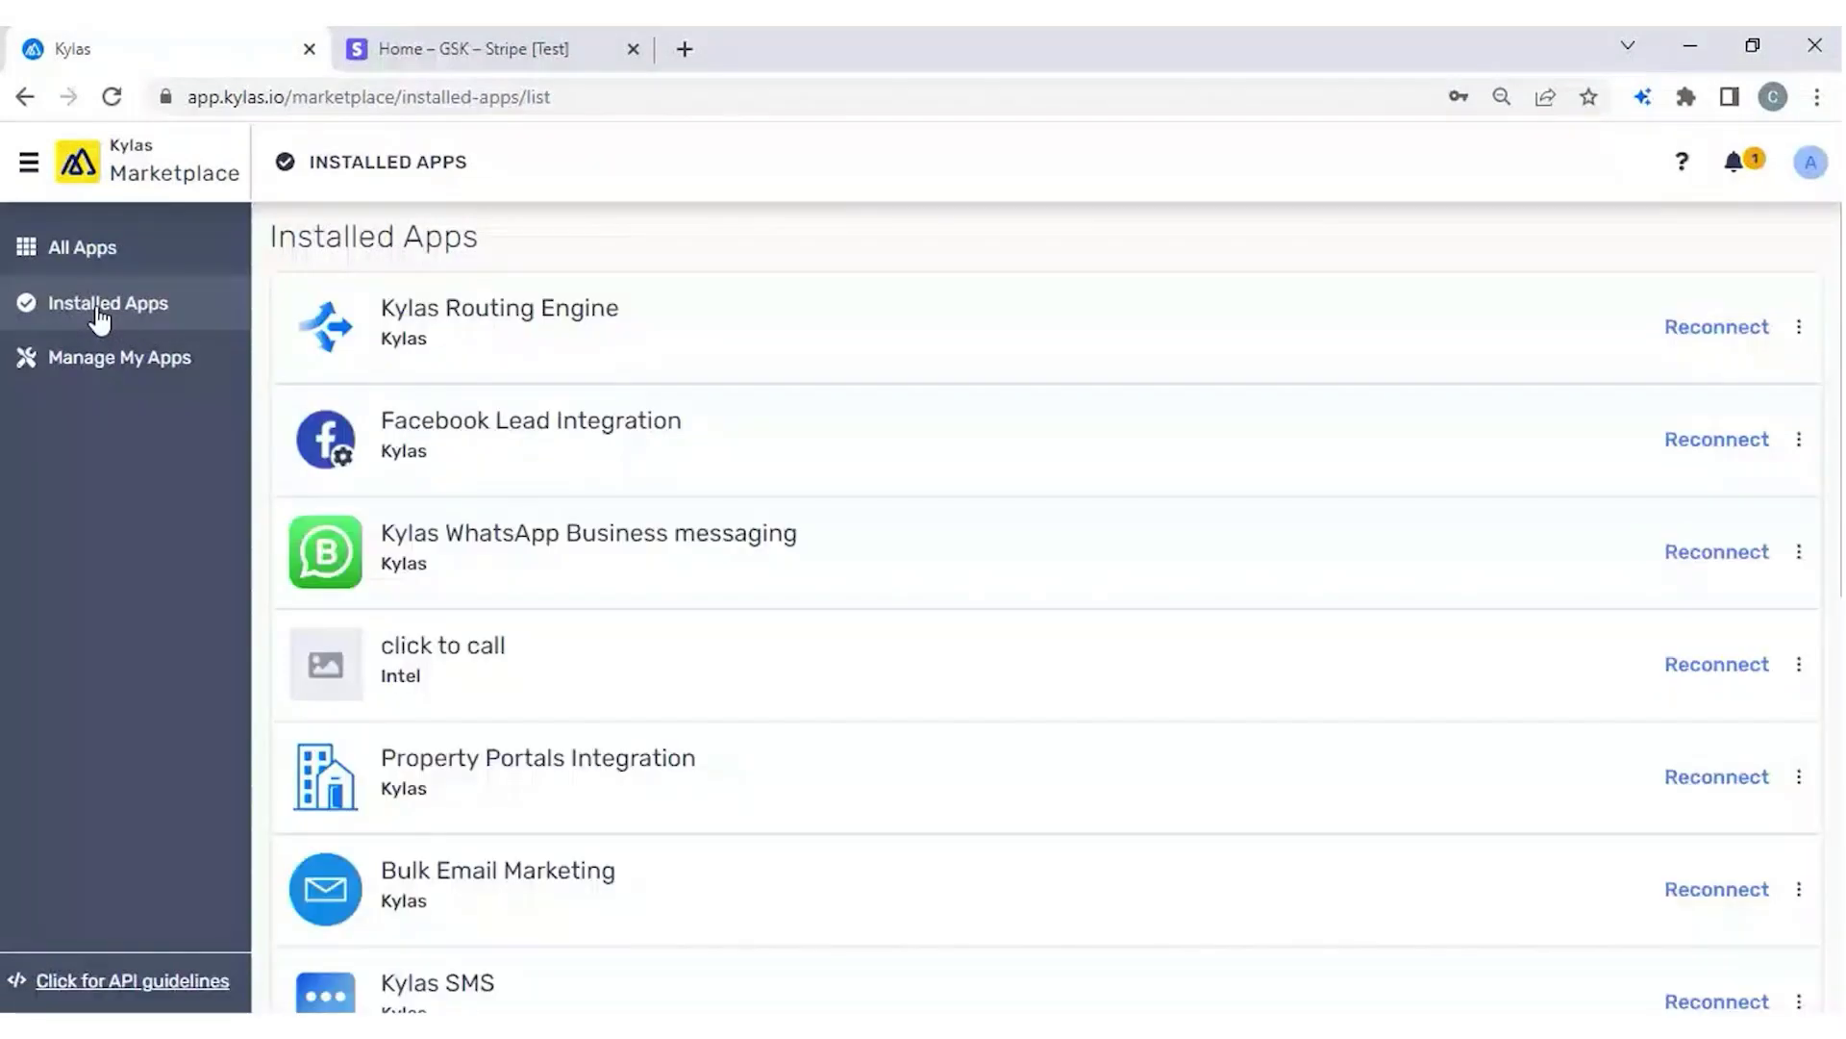
{"action": "scroll", "coordinate": [1020, 785], "scroll_direction": "down", "scroll_amount": 9}
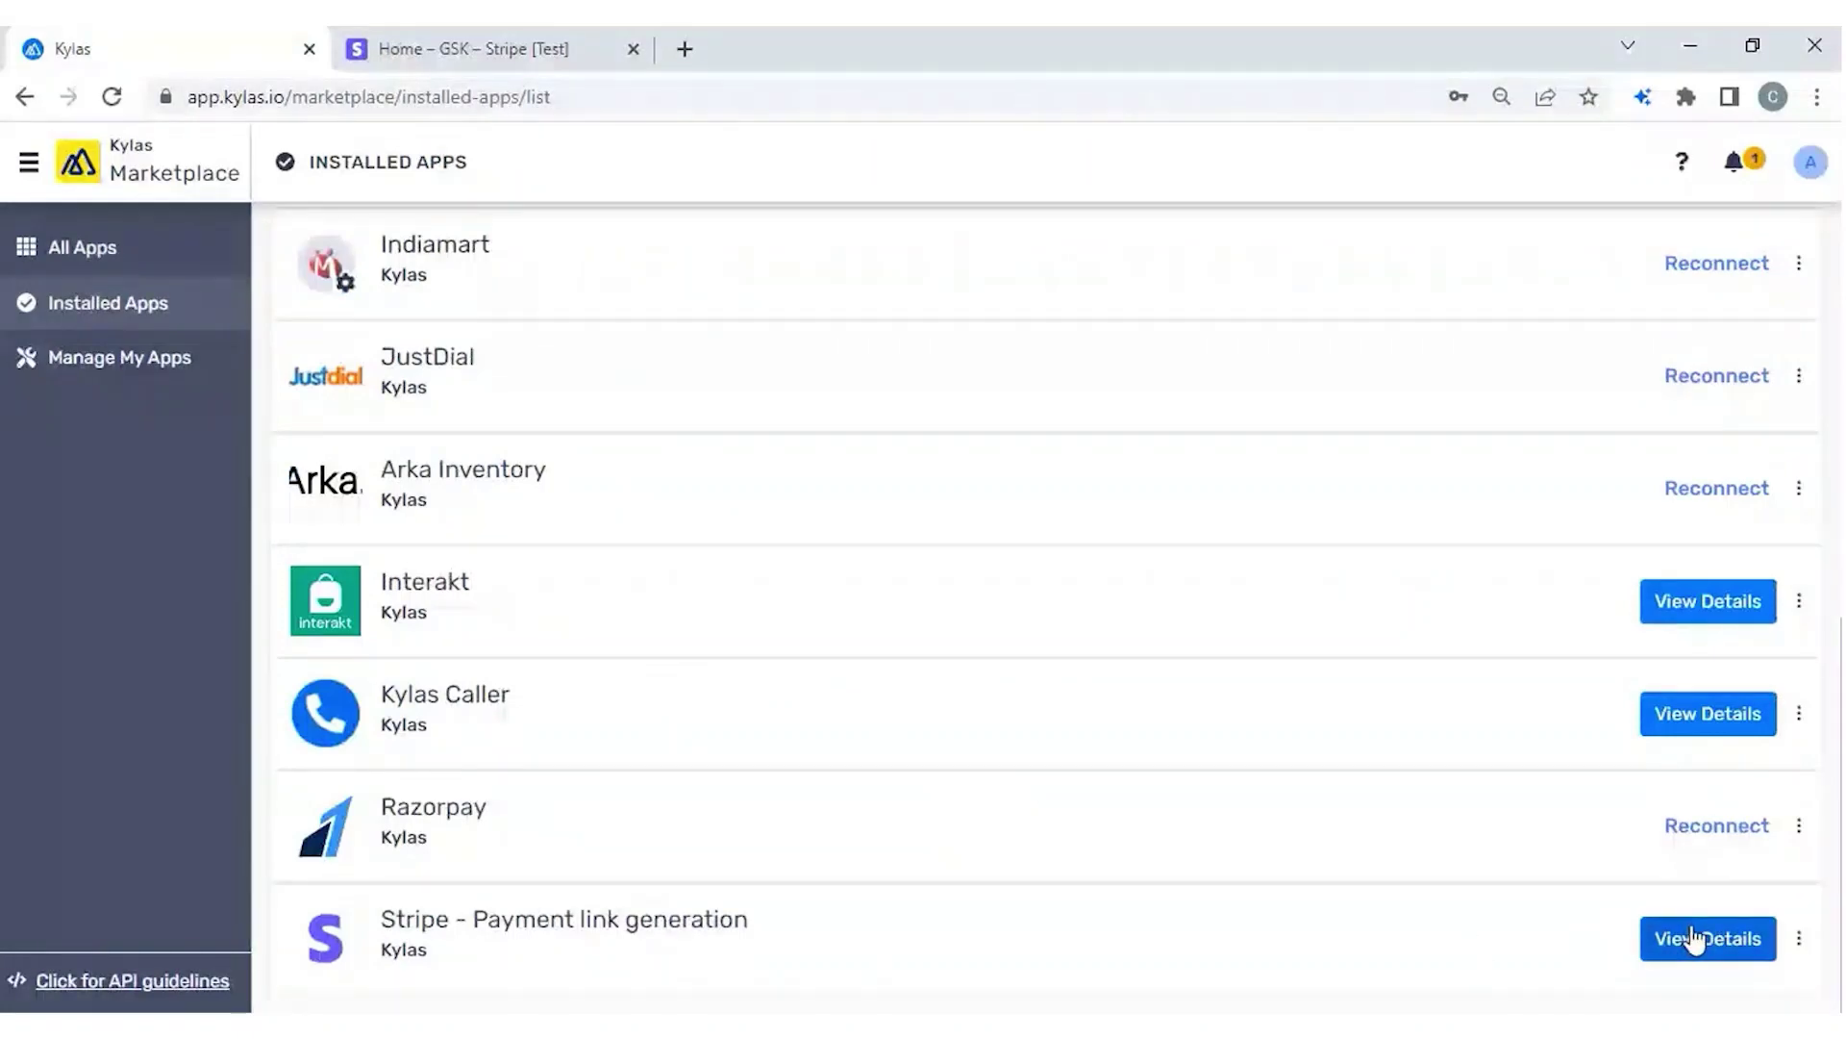
{"action": "left_click", "coordinate": [1694, 939]}
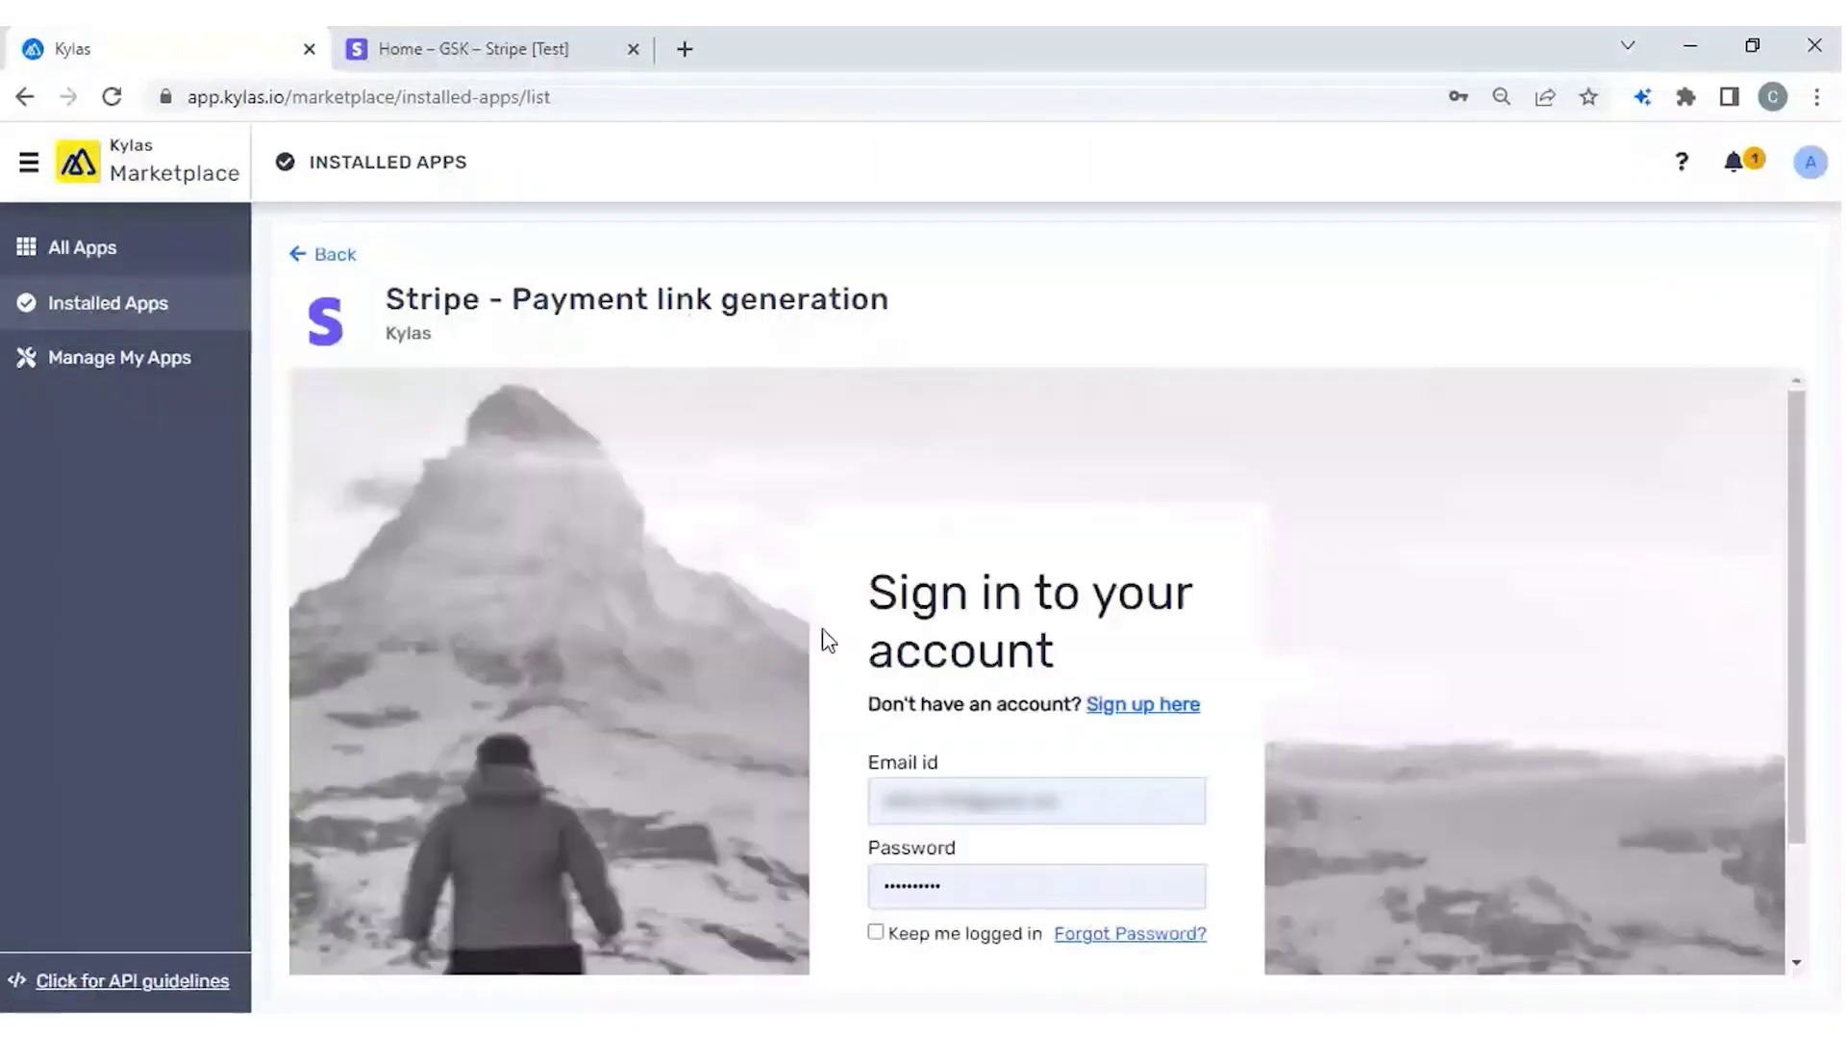
{"action": "scroll", "coordinate": [829, 640], "scroll_direction": "down", "scroll_amount": 2}
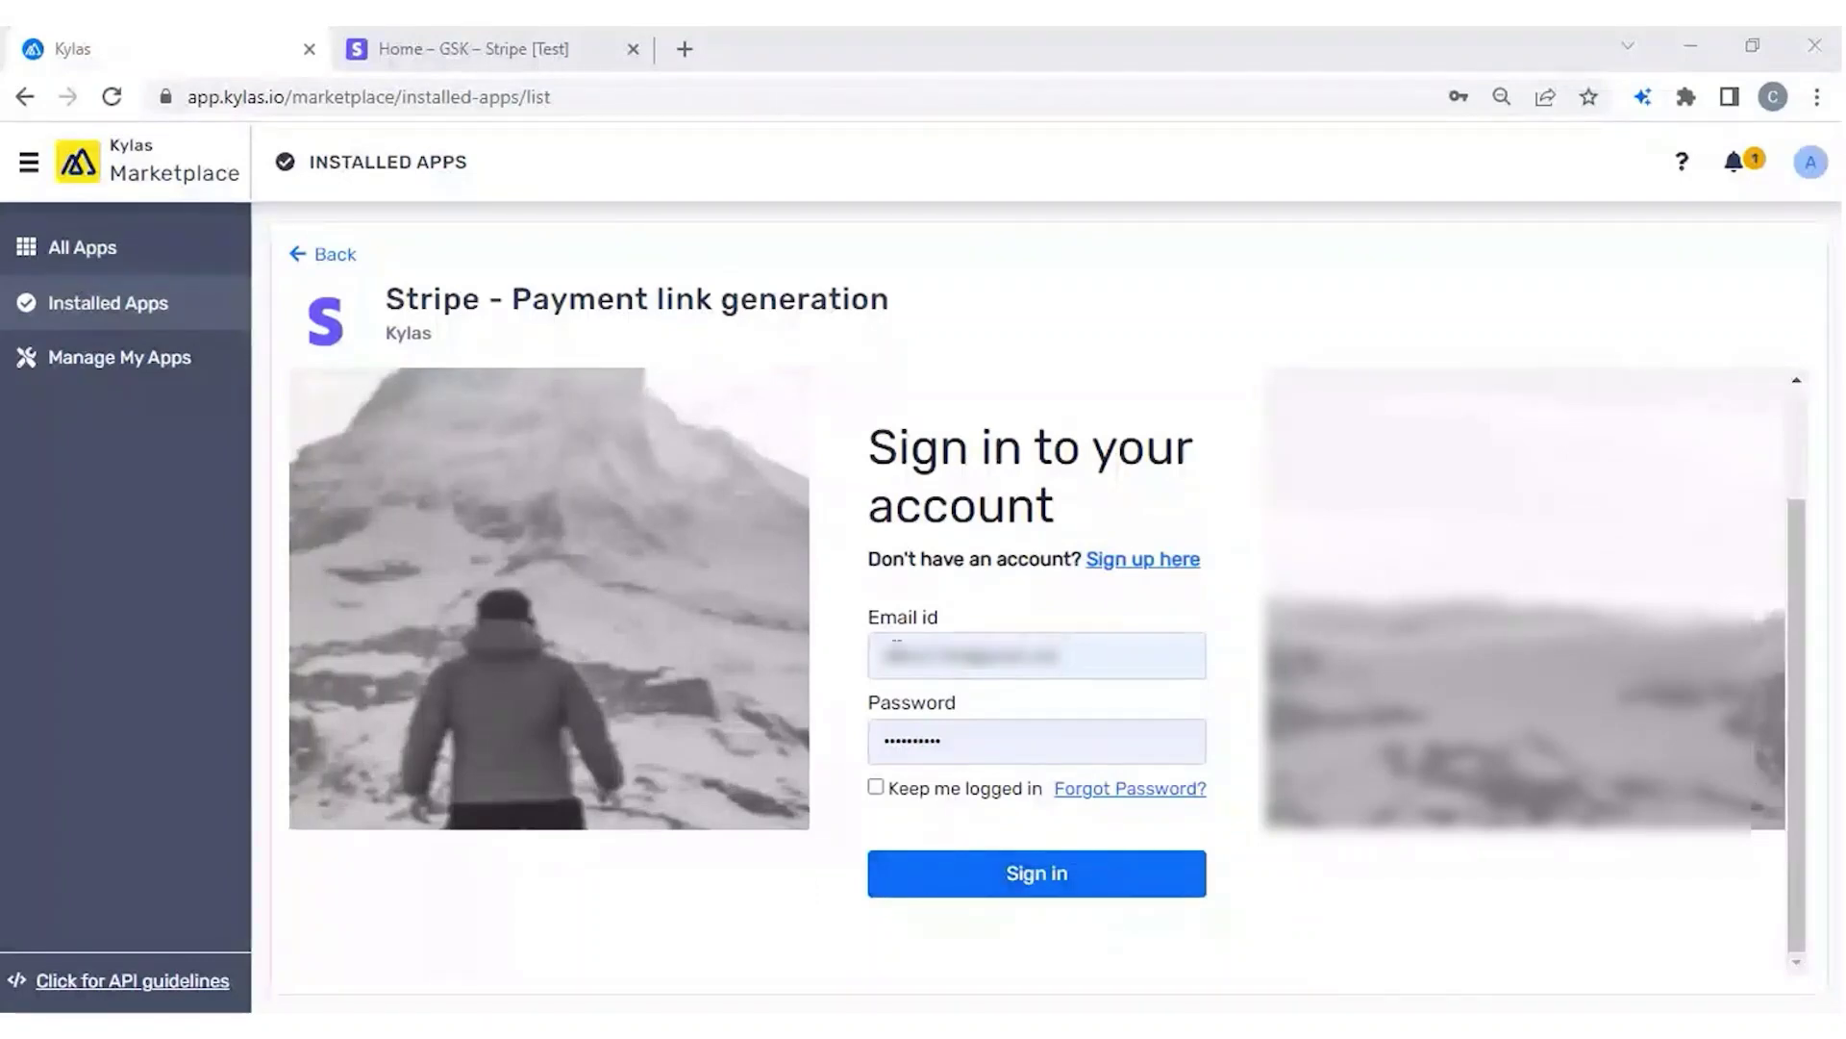
Sign in to the Stripe app with the saved email and password.
{"action": "triple_click", "coordinate": [896, 640]}
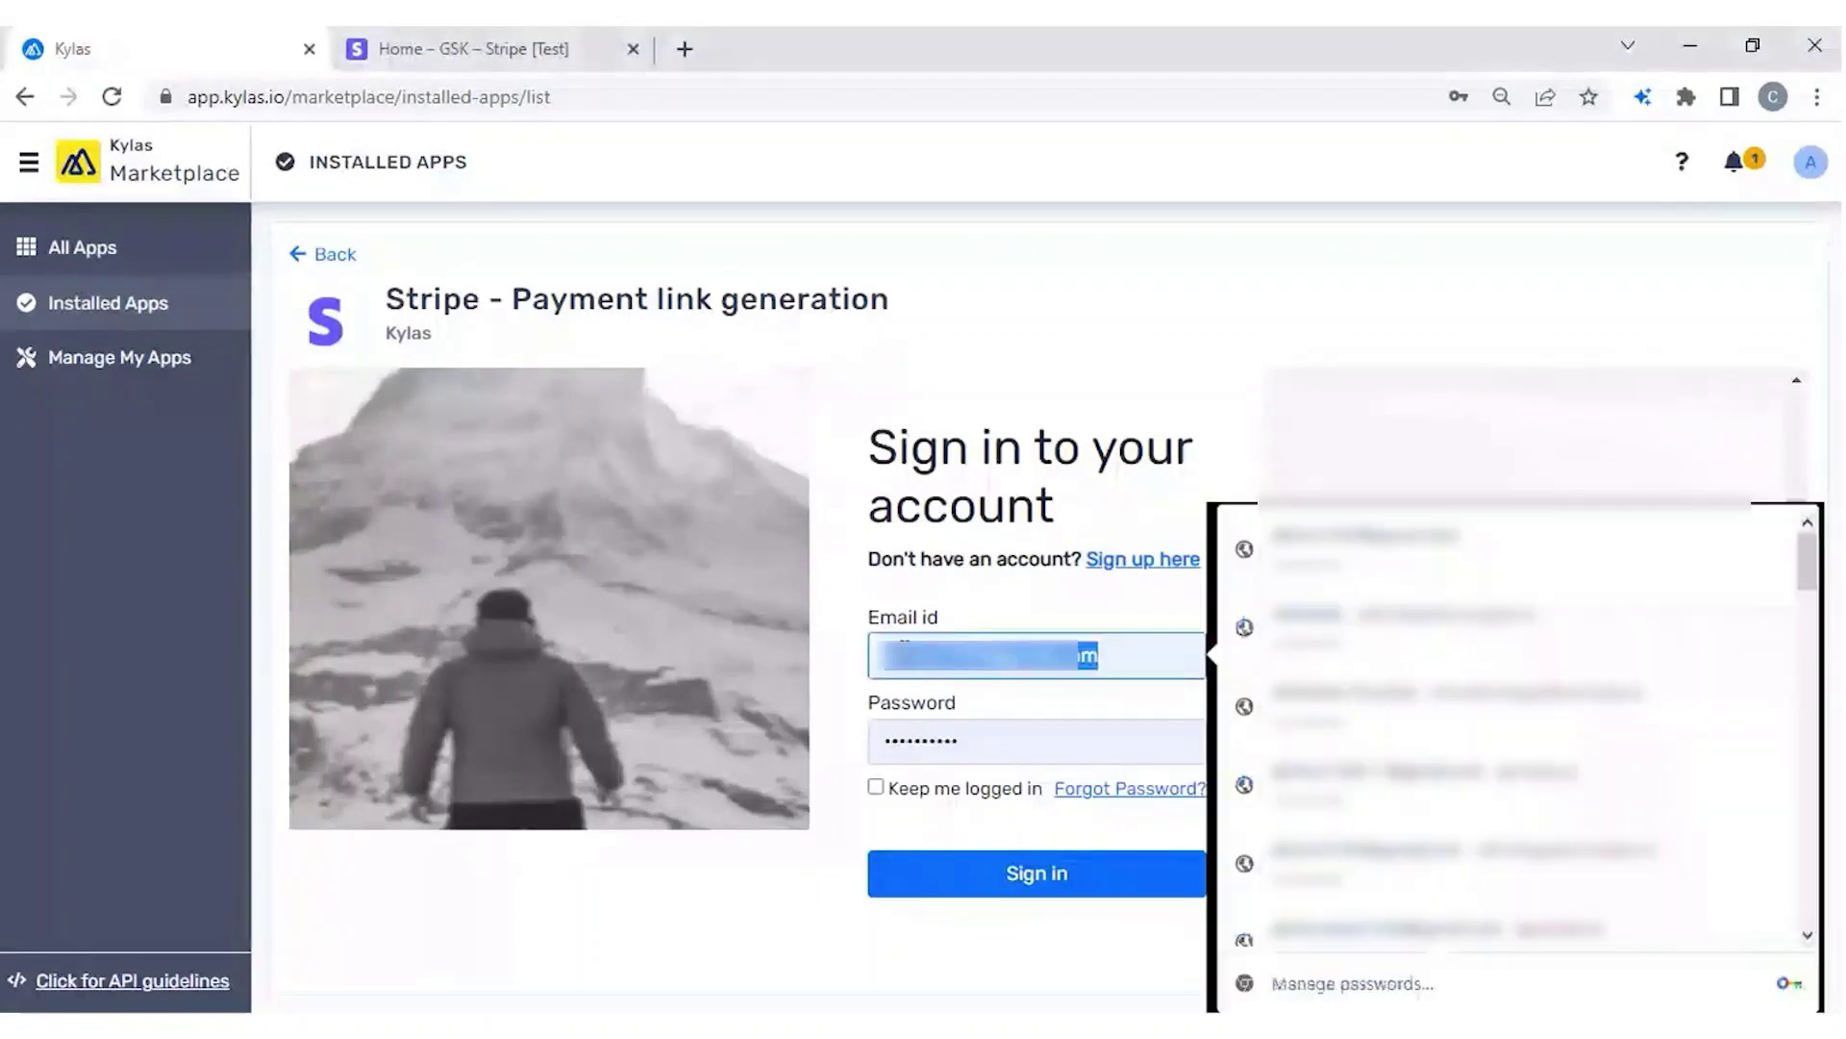
{"action": "triple_click", "coordinate": [1090, 724]}
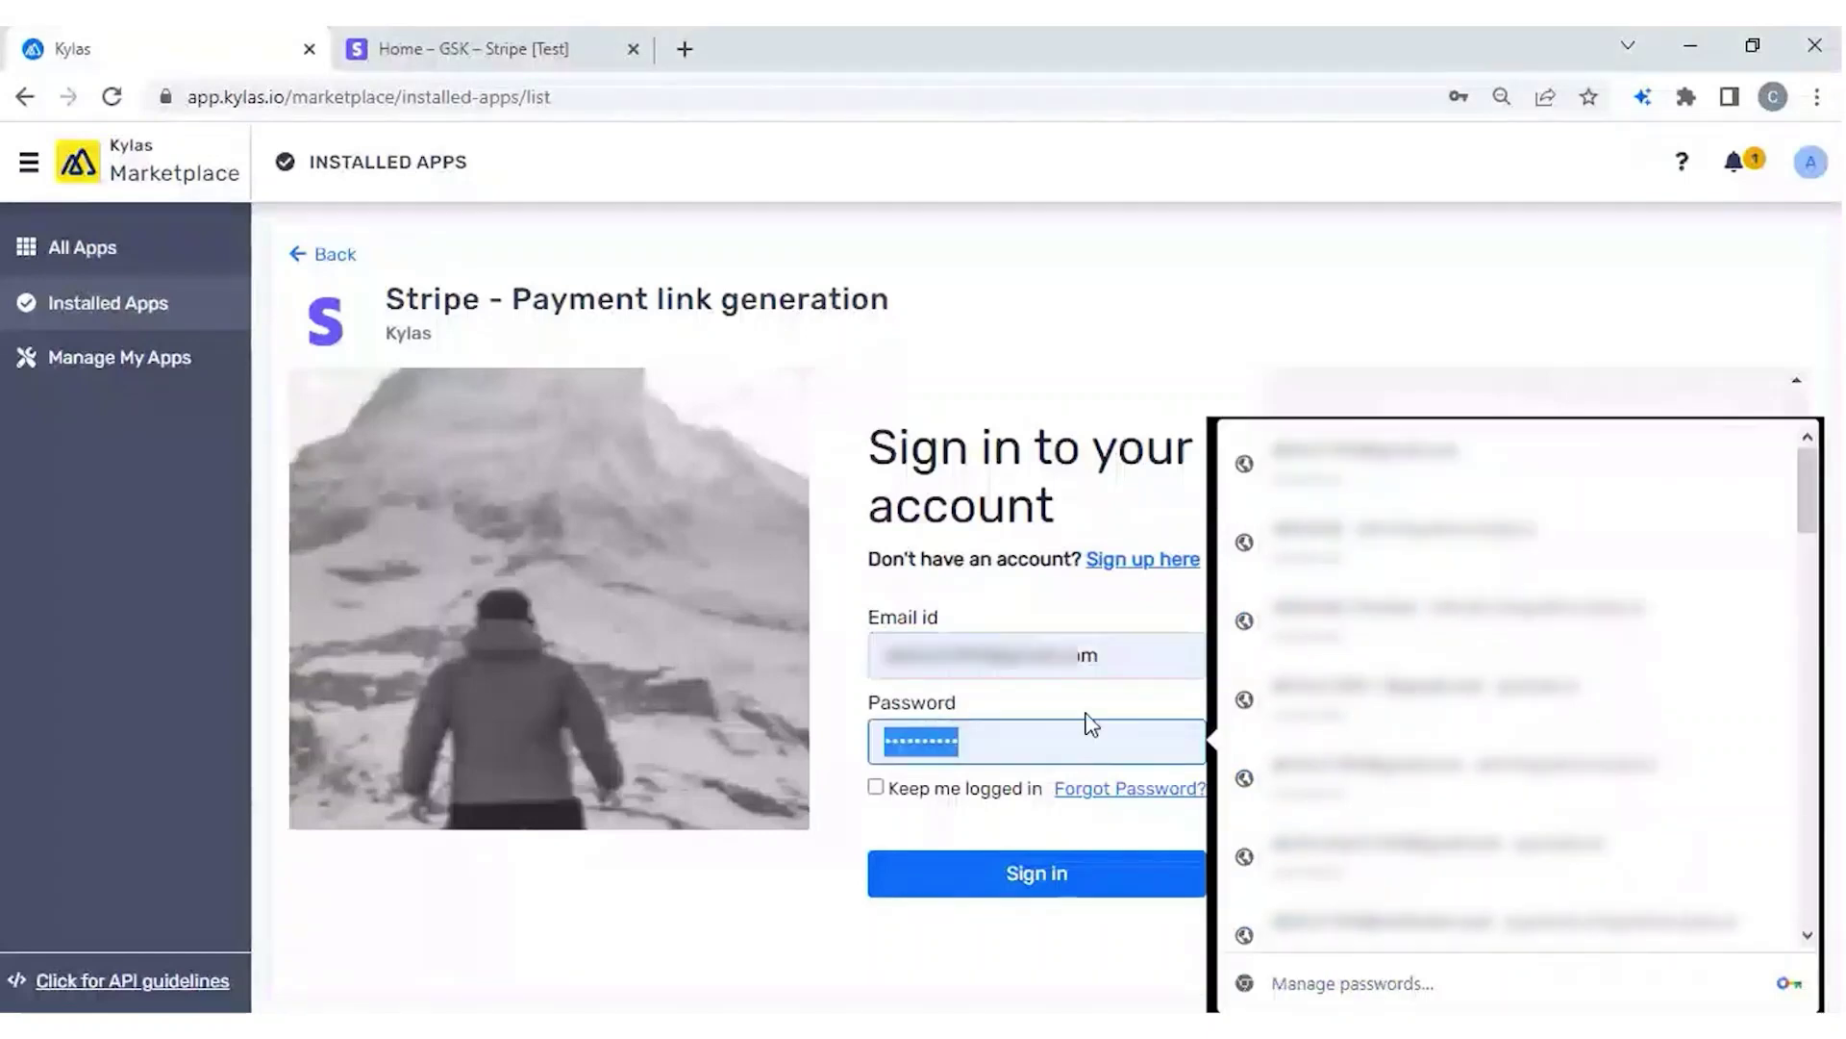
{"action": "left_click", "coordinate": [1035, 873]}
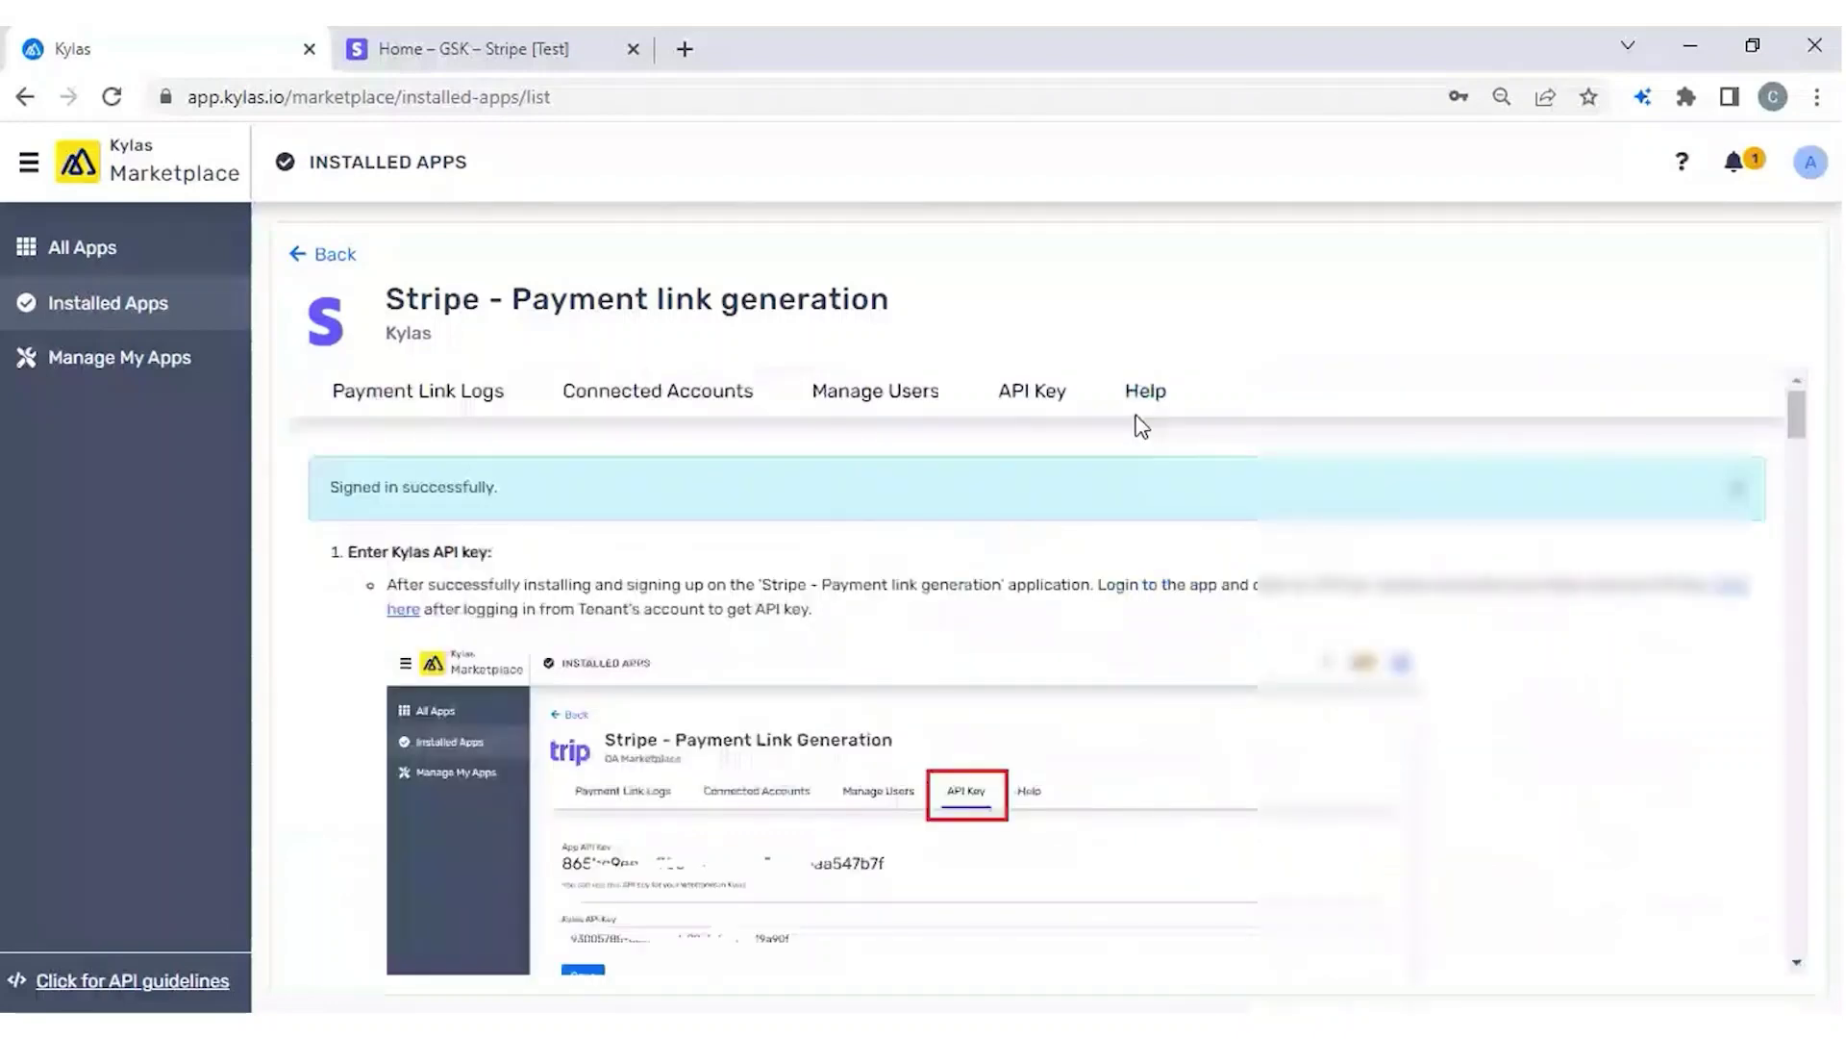
Read through the Stripe app's setup help steps and open Kylas settings in a new tab.
{"action": "scroll", "coordinate": [728, 691], "scroll_direction": "down", "scroll_amount": 3}
{"action": "scroll", "coordinate": [728, 690], "scroll_direction": "down", "scroll_amount": 1}
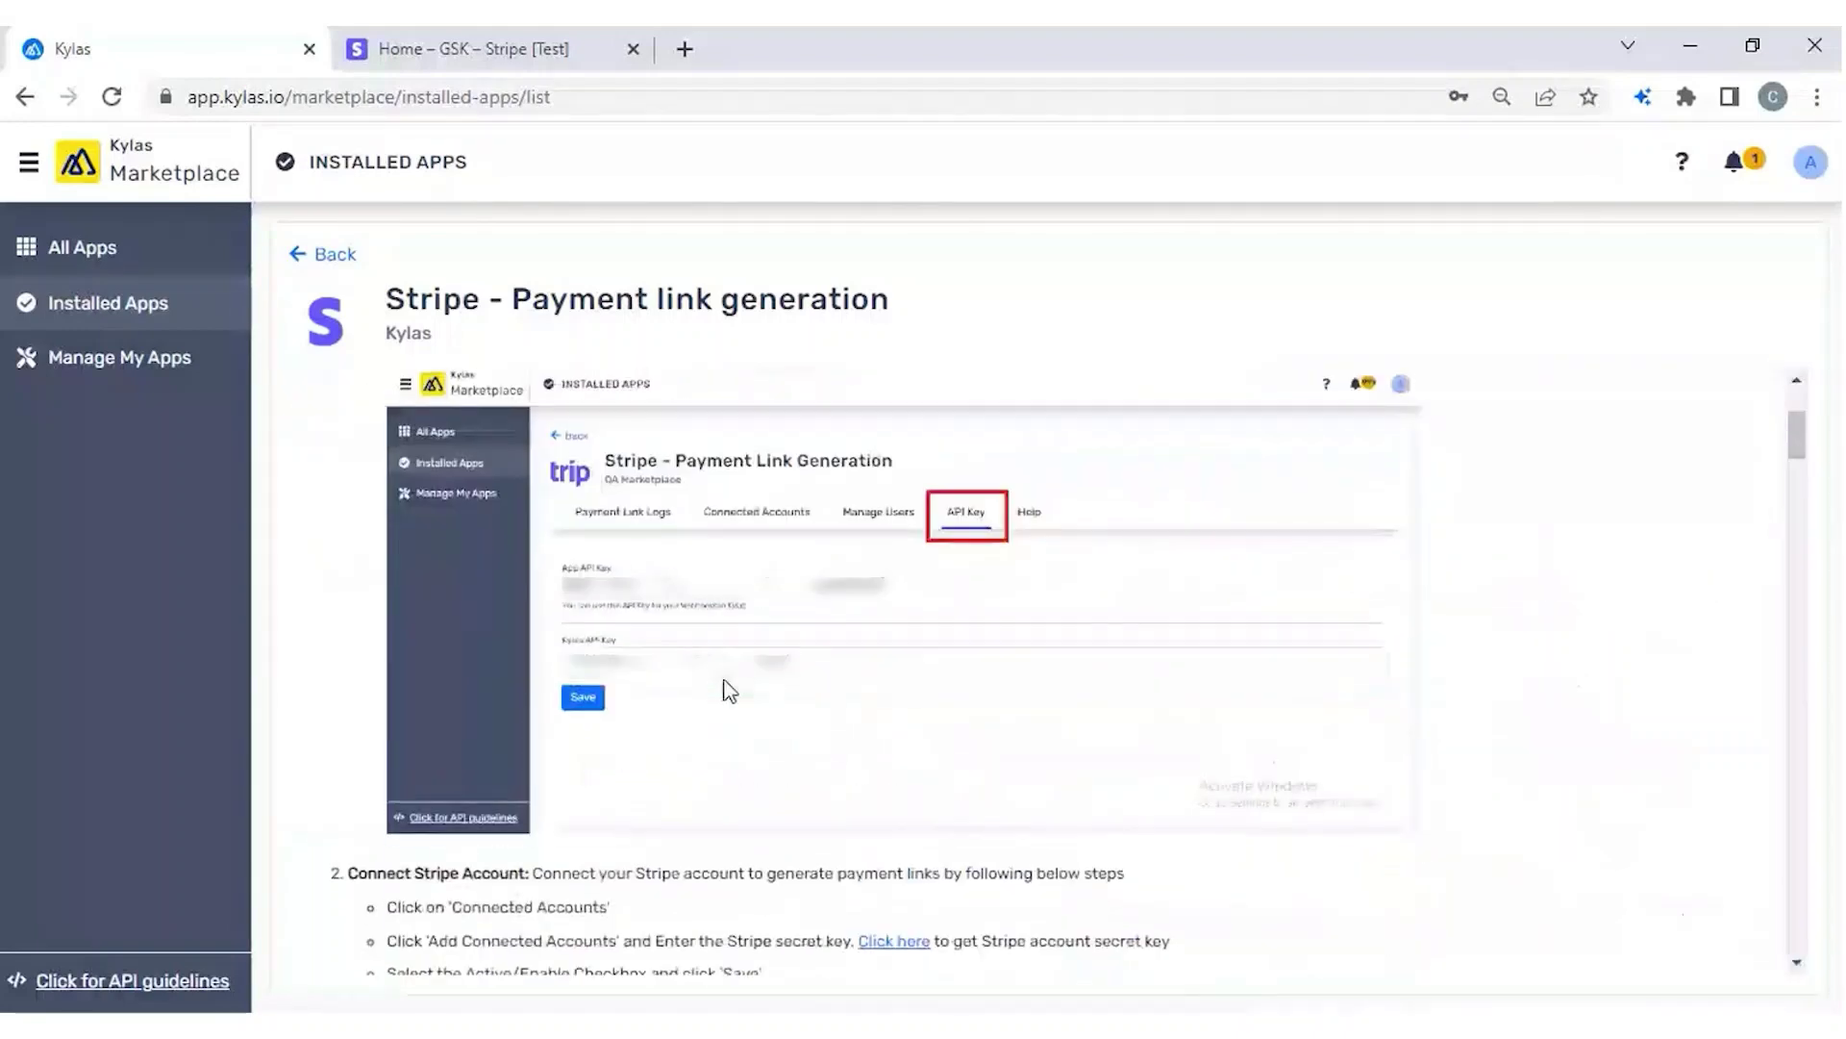
{"action": "scroll", "coordinate": [728, 691], "scroll_direction": "down", "scroll_amount": 2}
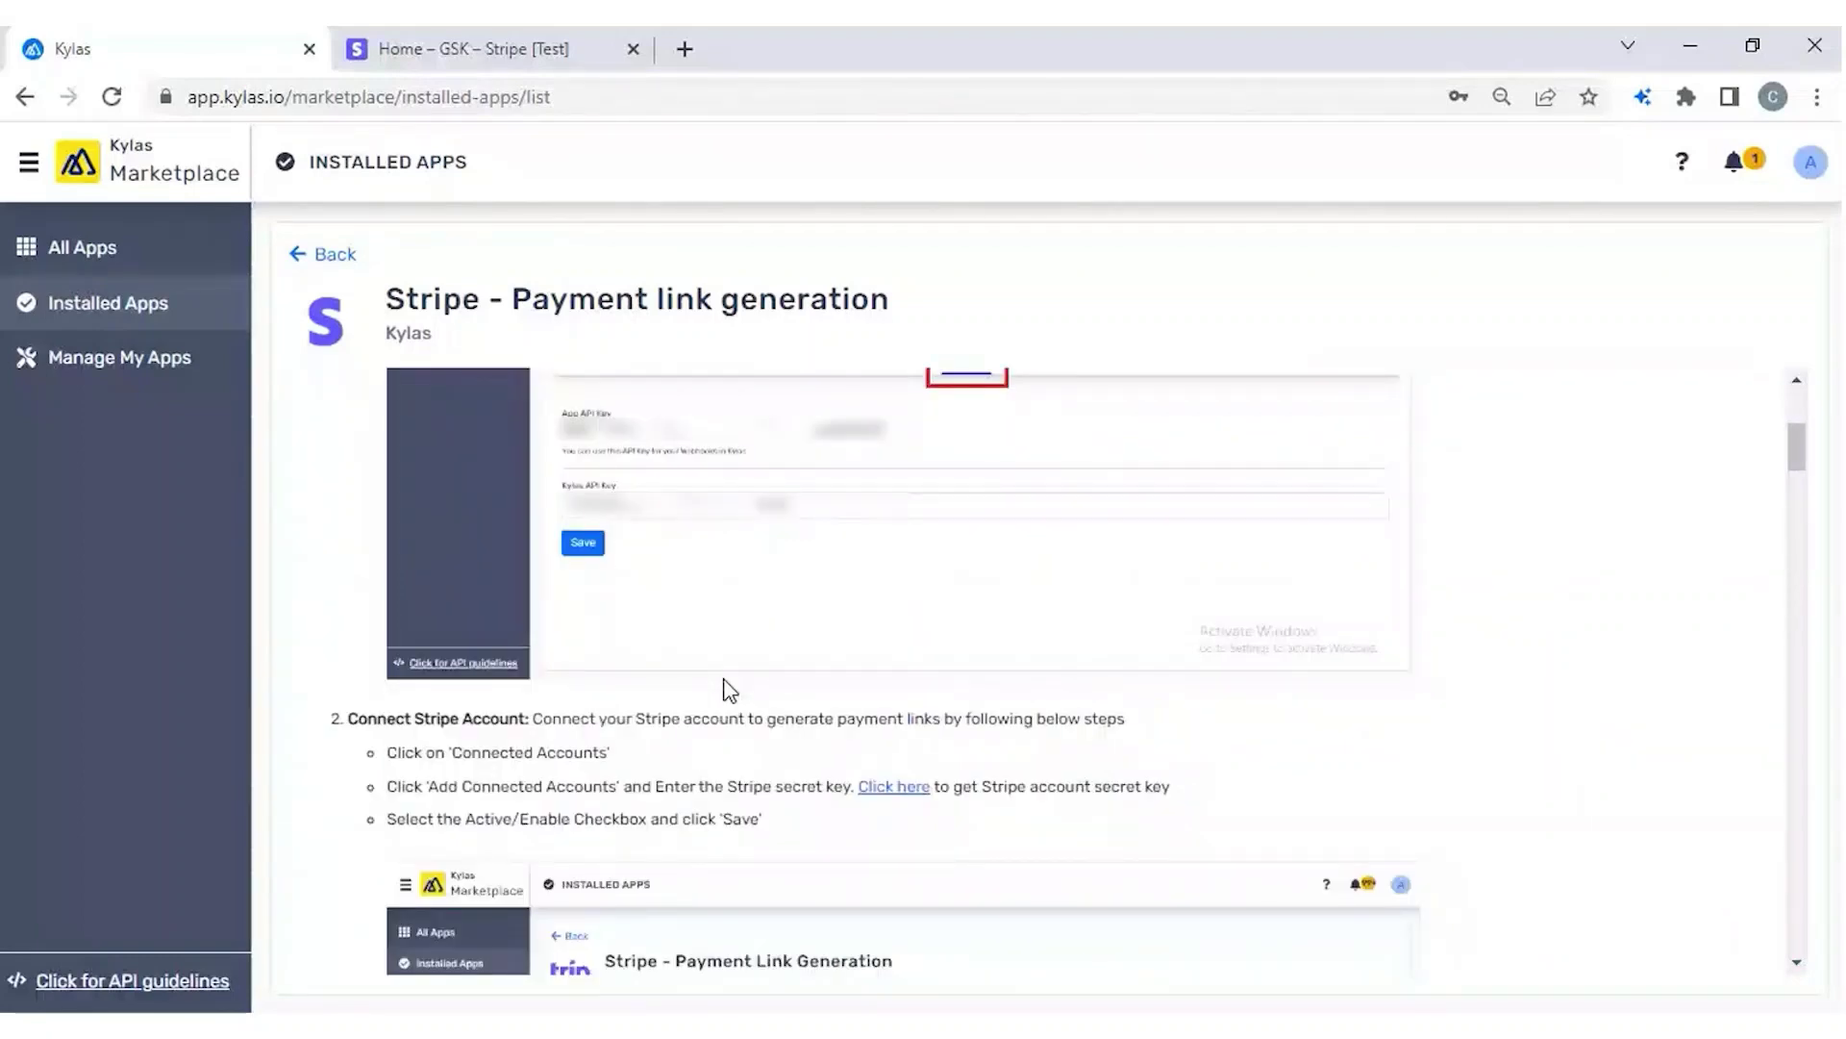
{"action": "scroll", "coordinate": [728, 691], "scroll_direction": "down", "scroll_amount": 15}
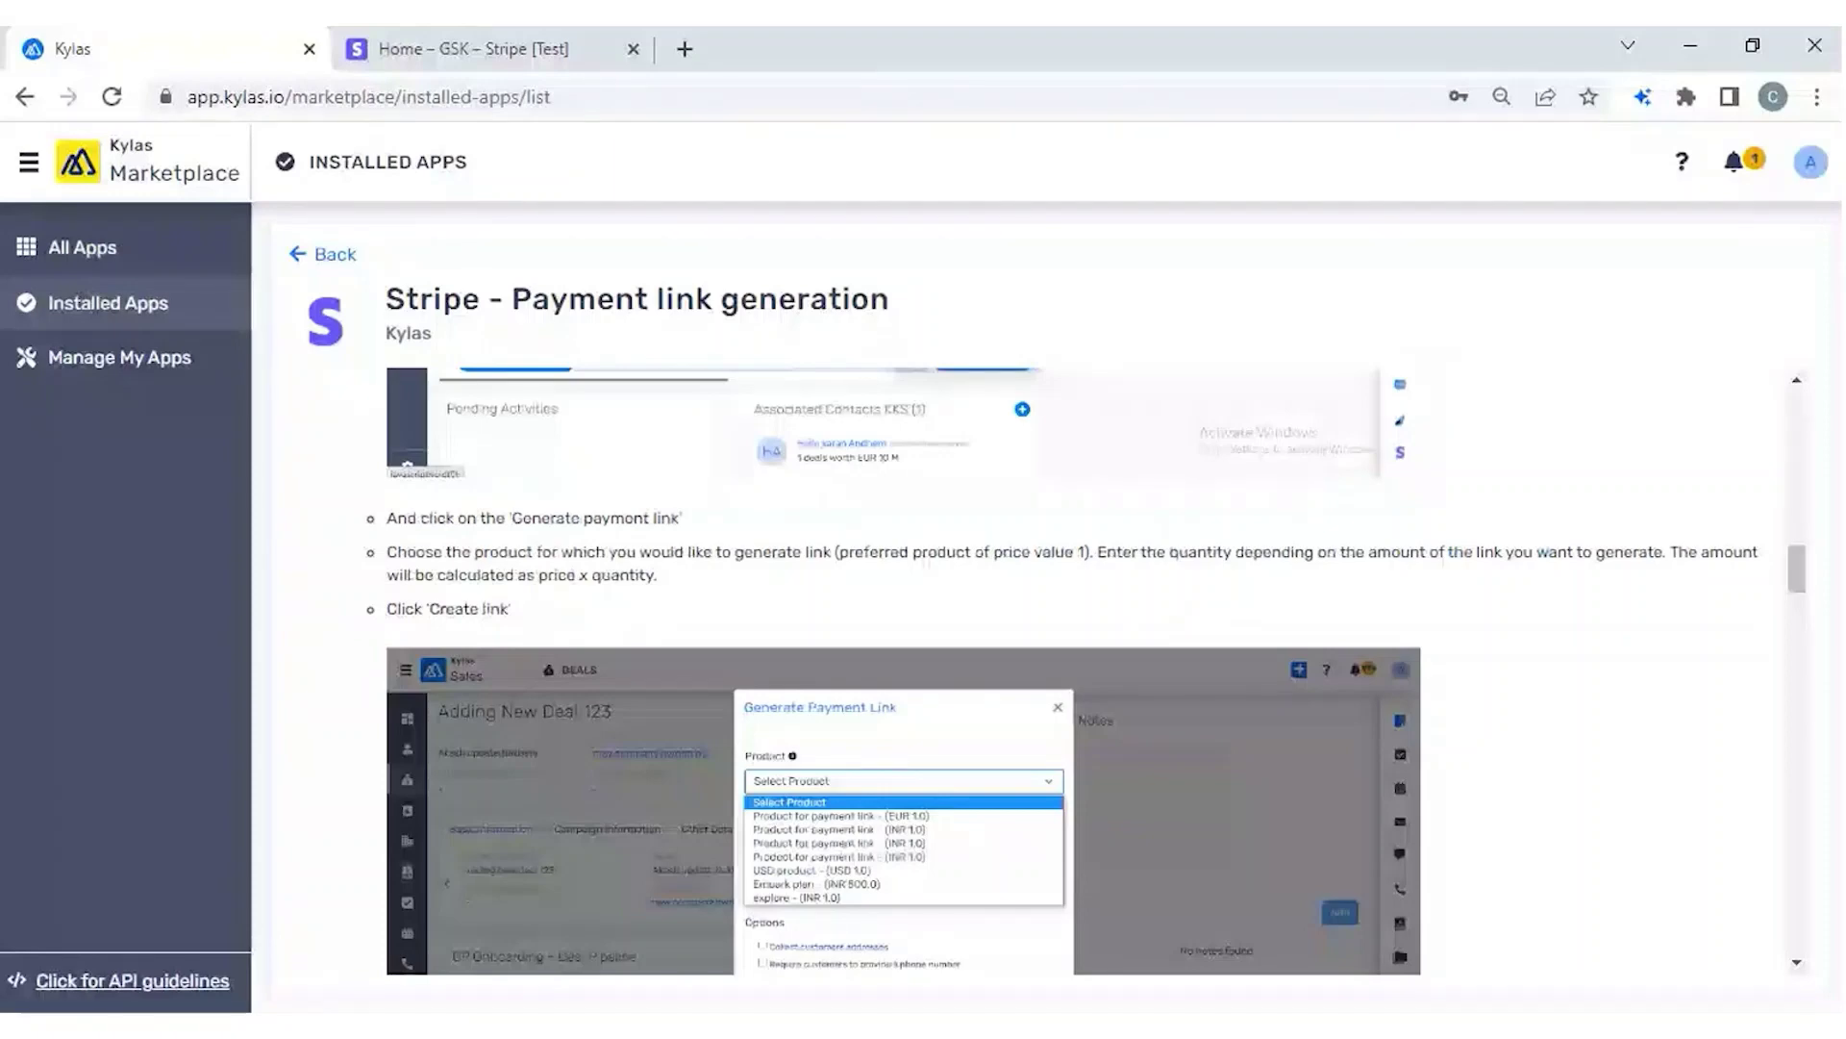
{"action": "scroll", "coordinate": [729, 689], "scroll_direction": "down", "scroll_amount": 6}
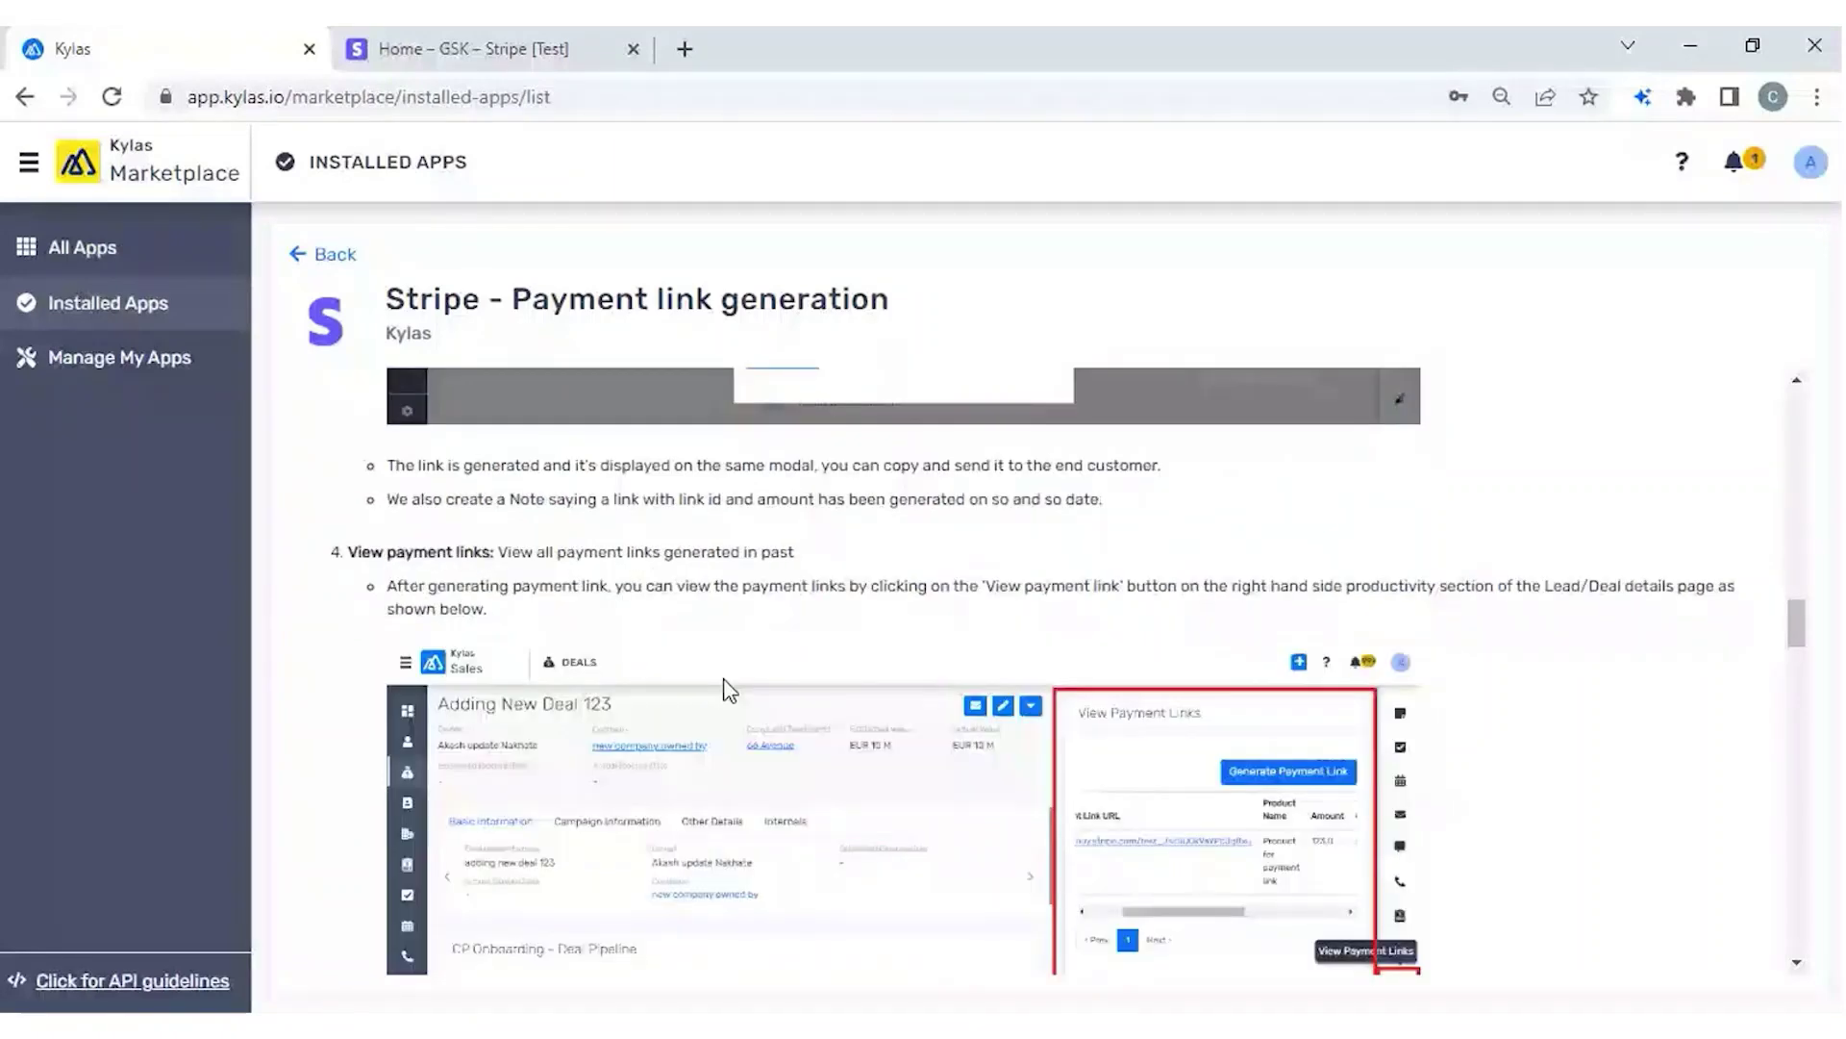
{"action": "scroll", "coordinate": [656, 637], "scroll_direction": "up", "scroll_amount": 20}
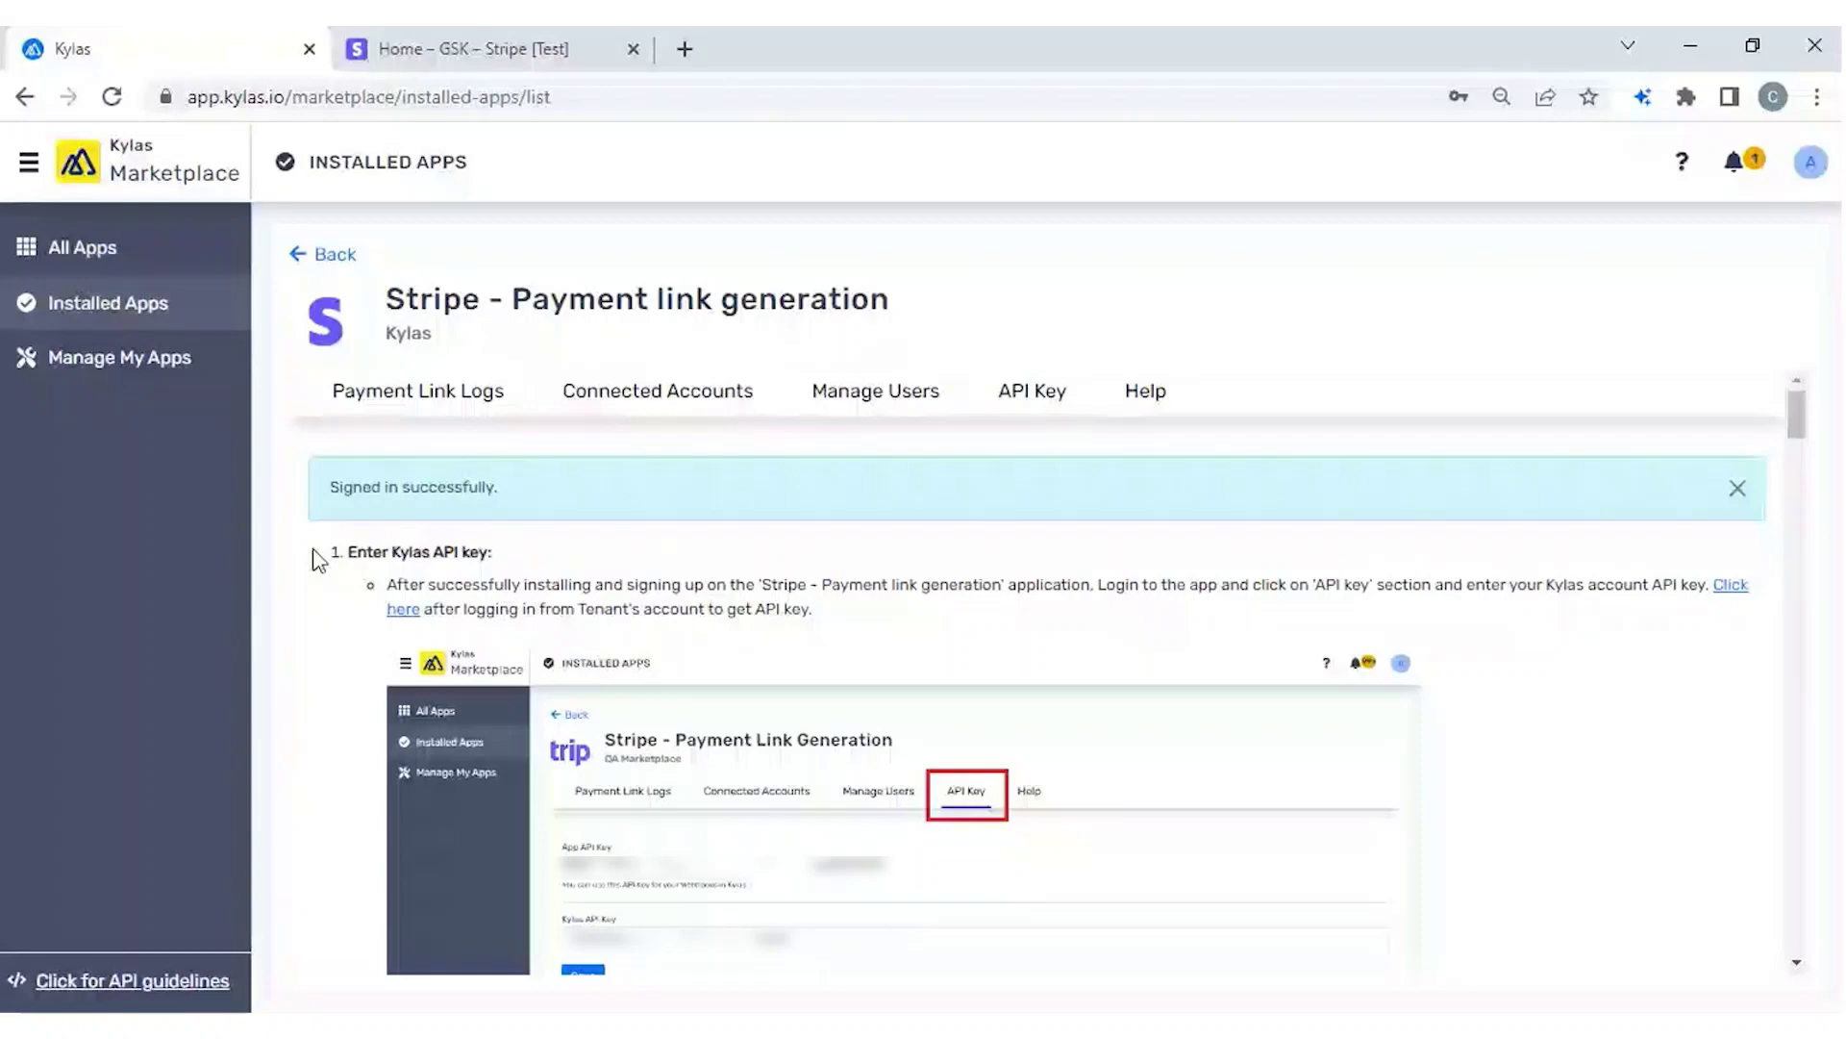
{"action": "left_click", "coordinate": [403, 609]}
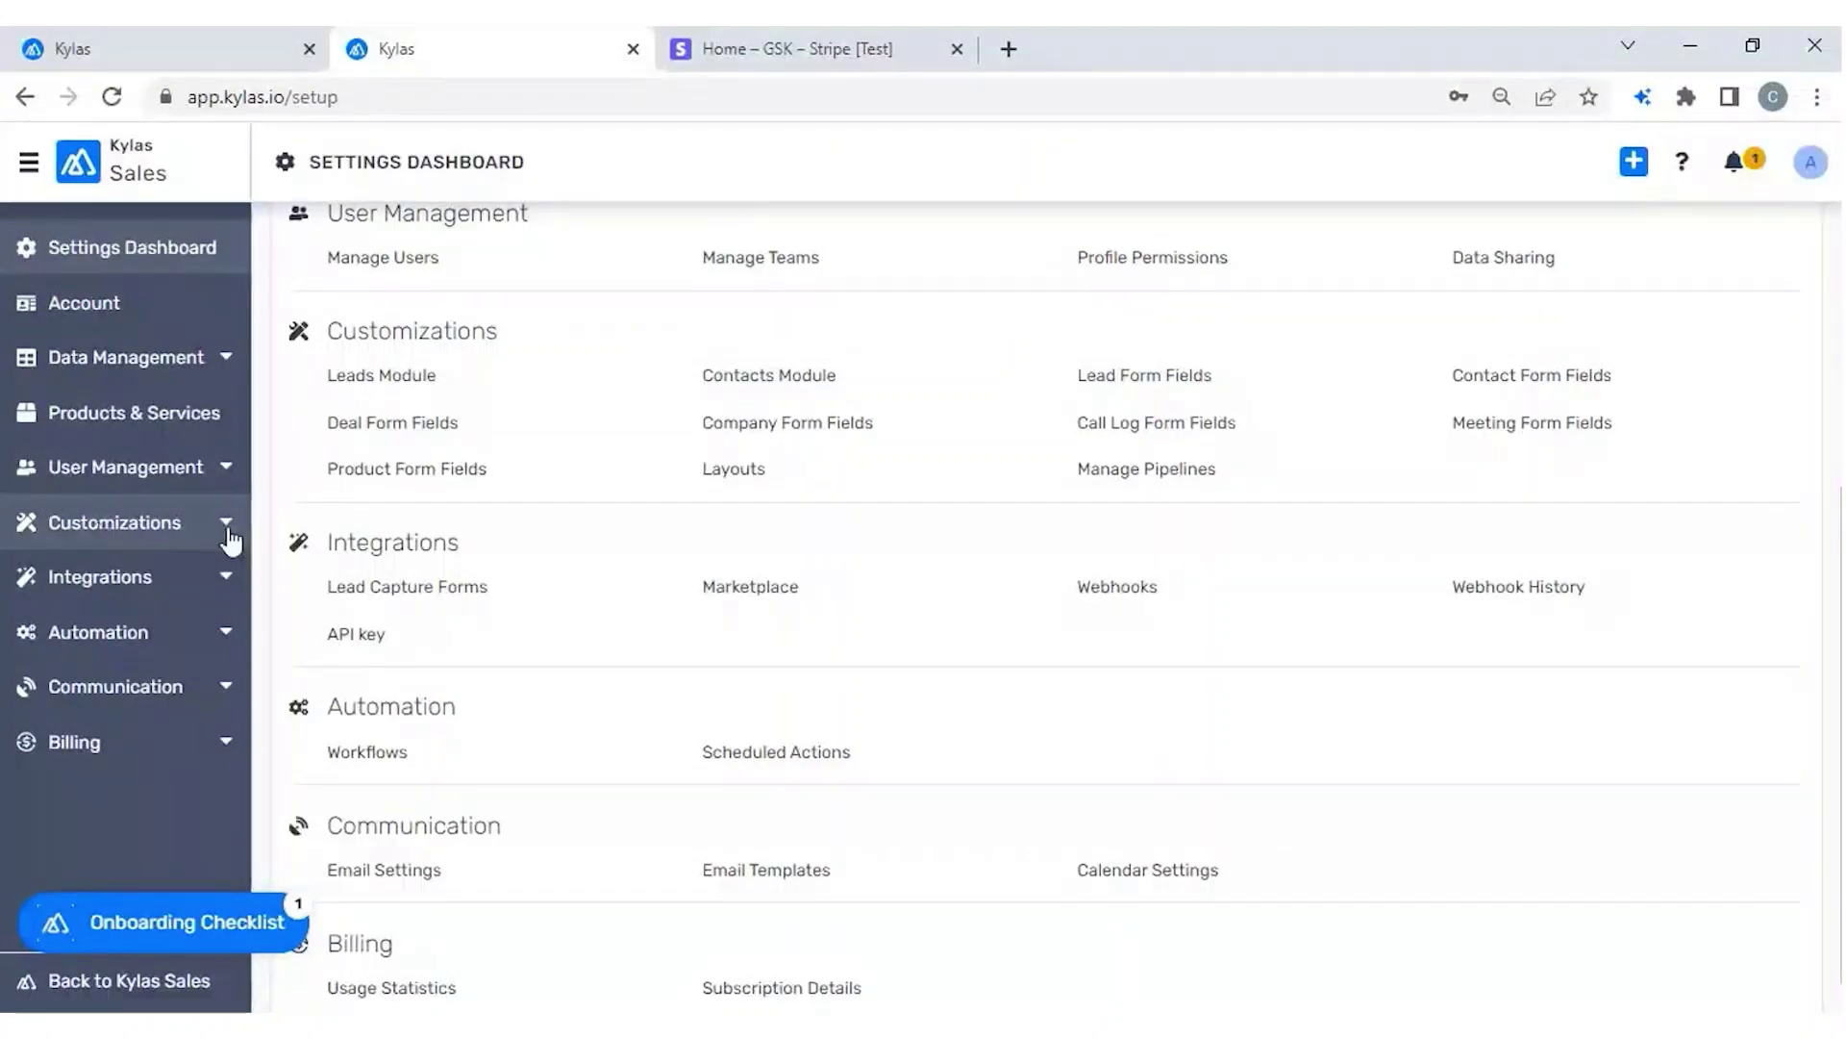
Point out the Kylas Integrations settings, then return to the Stripe app's empty Connected Accounts list.
{"action": "double_click", "coordinate": [397, 542]}
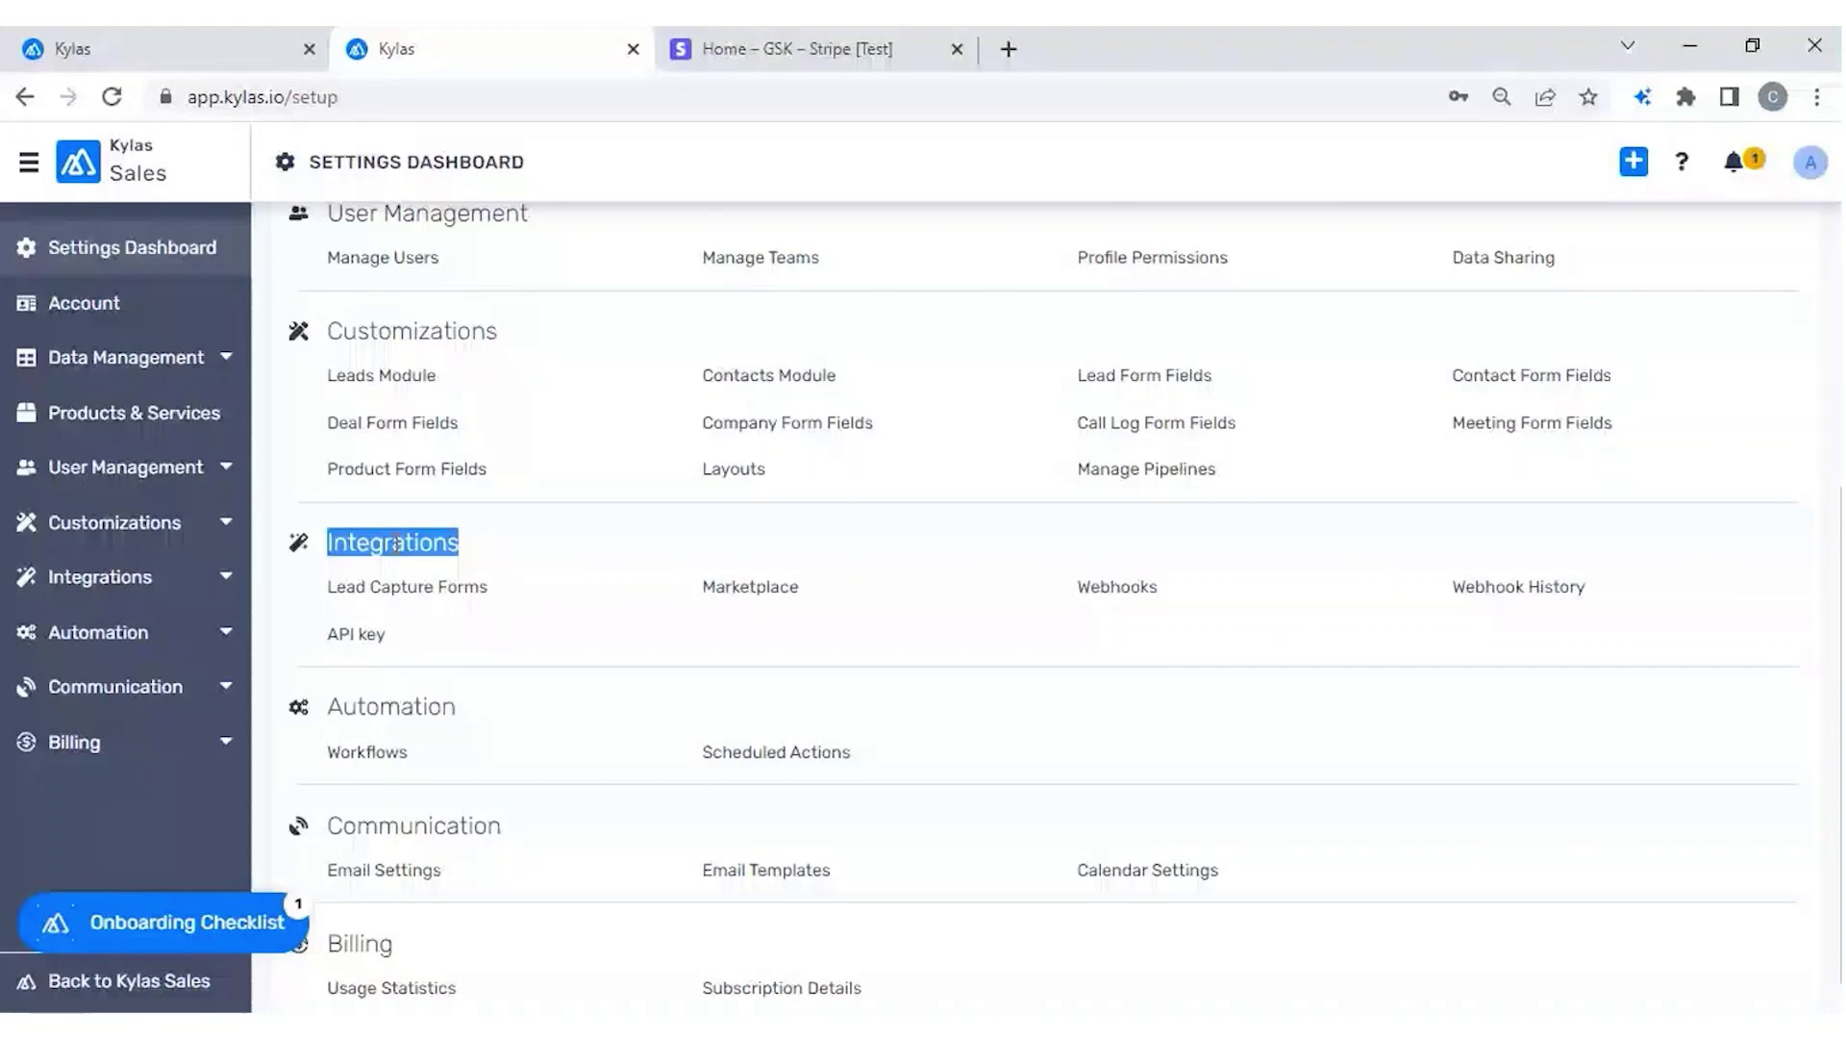
{"action": "key", "text": "ctrl+shift+Tab"}
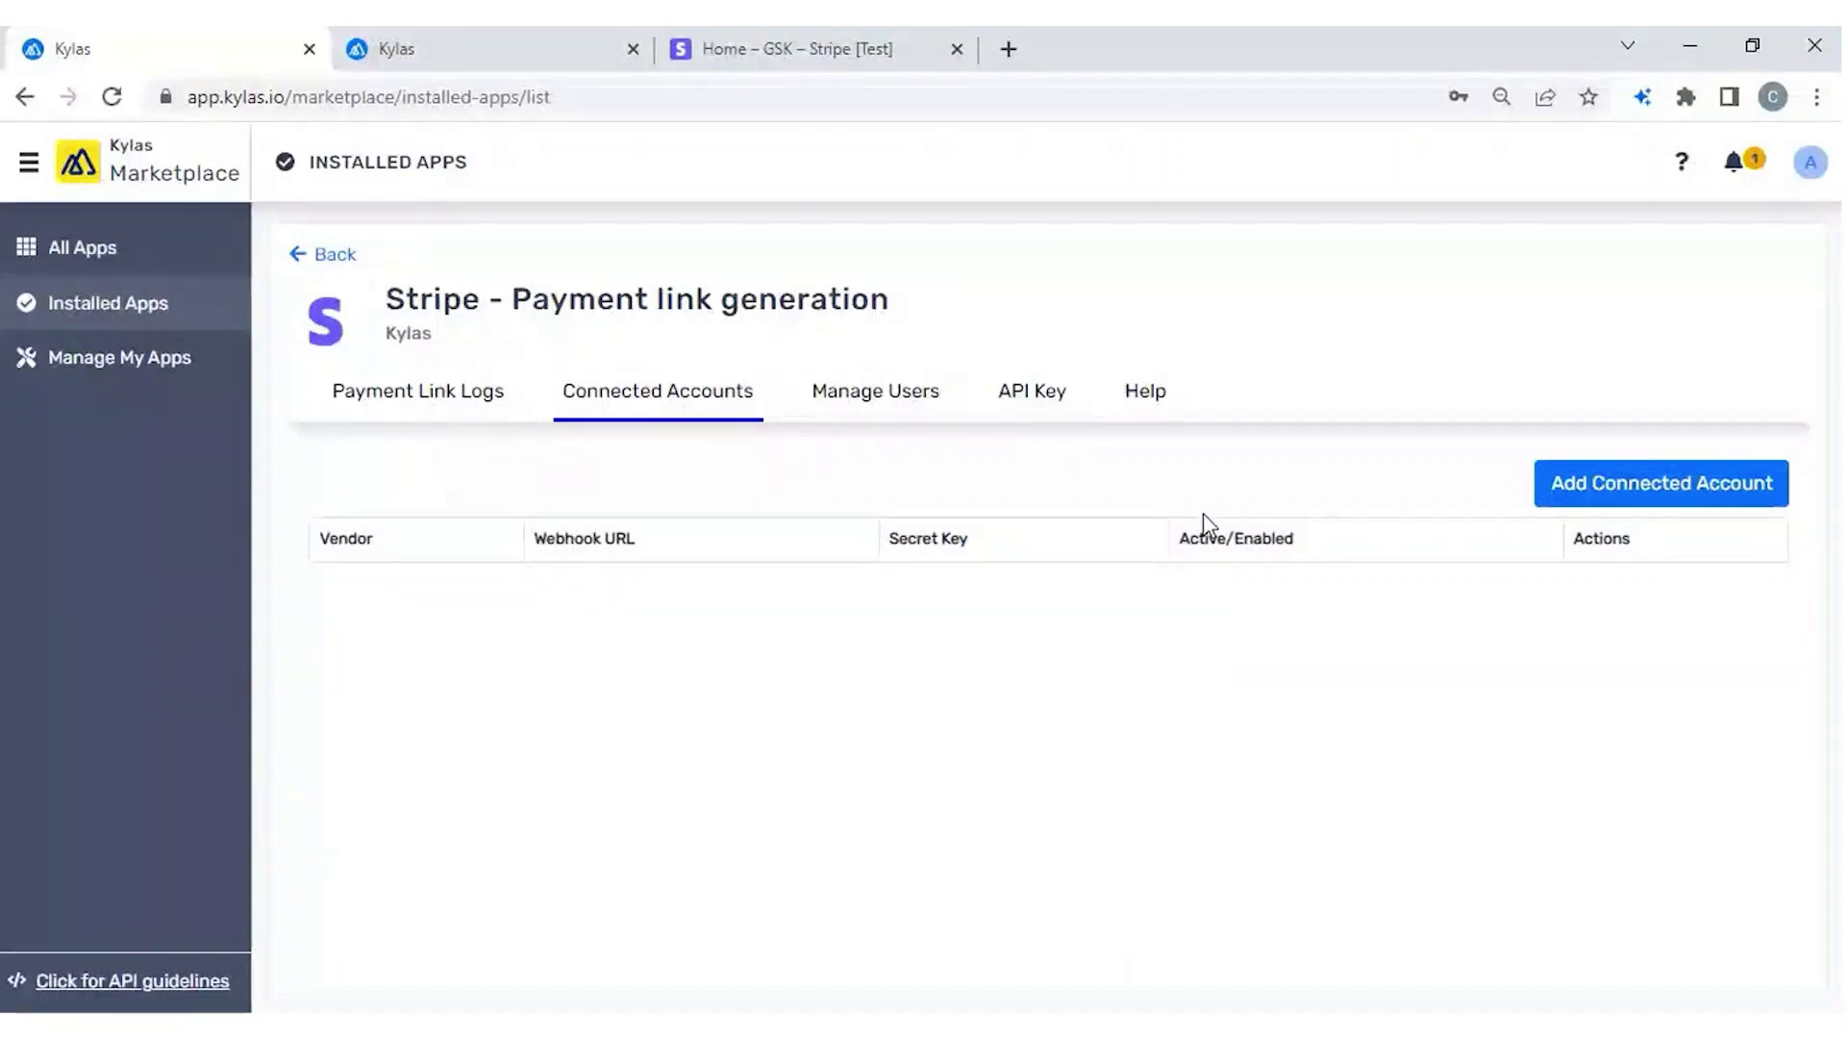
Start a new Stripe connected account and open the 'How to generate secret keys?' guide.
{"action": "left_click", "coordinate": [1643, 483]}
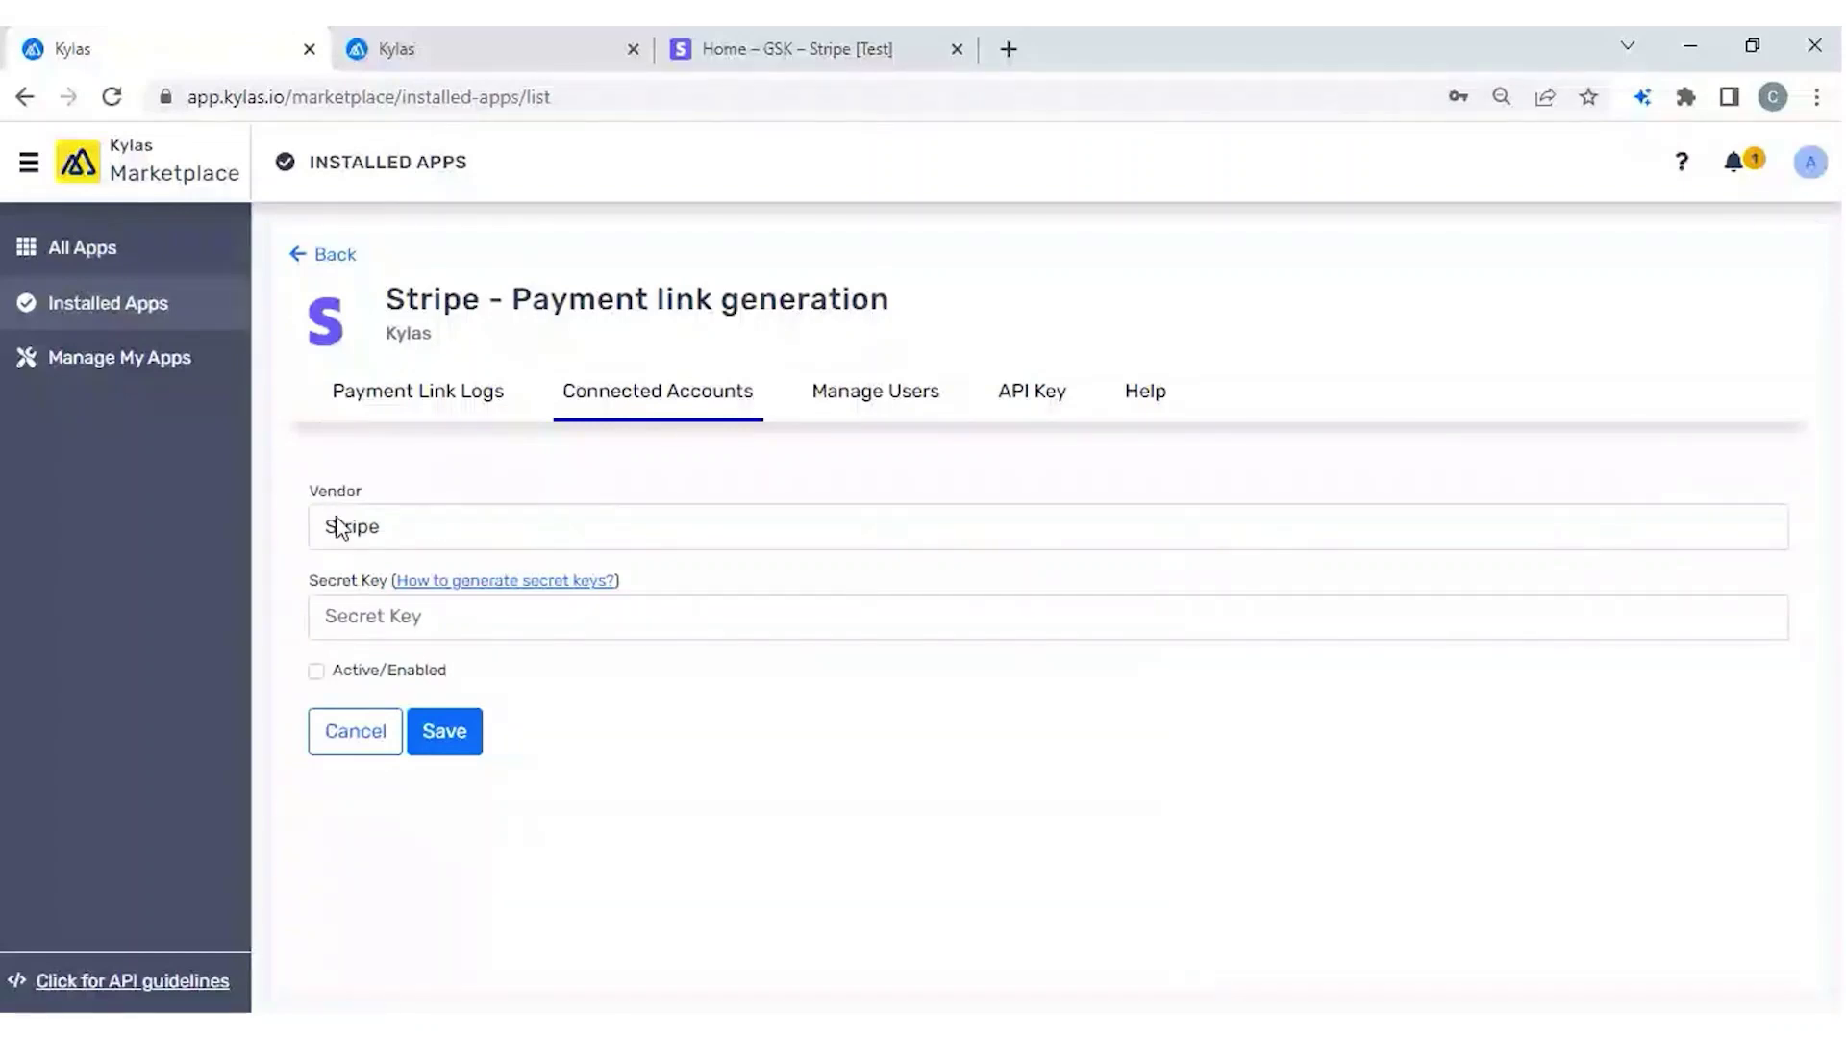
{"action": "triple_click", "coordinate": [337, 586]}
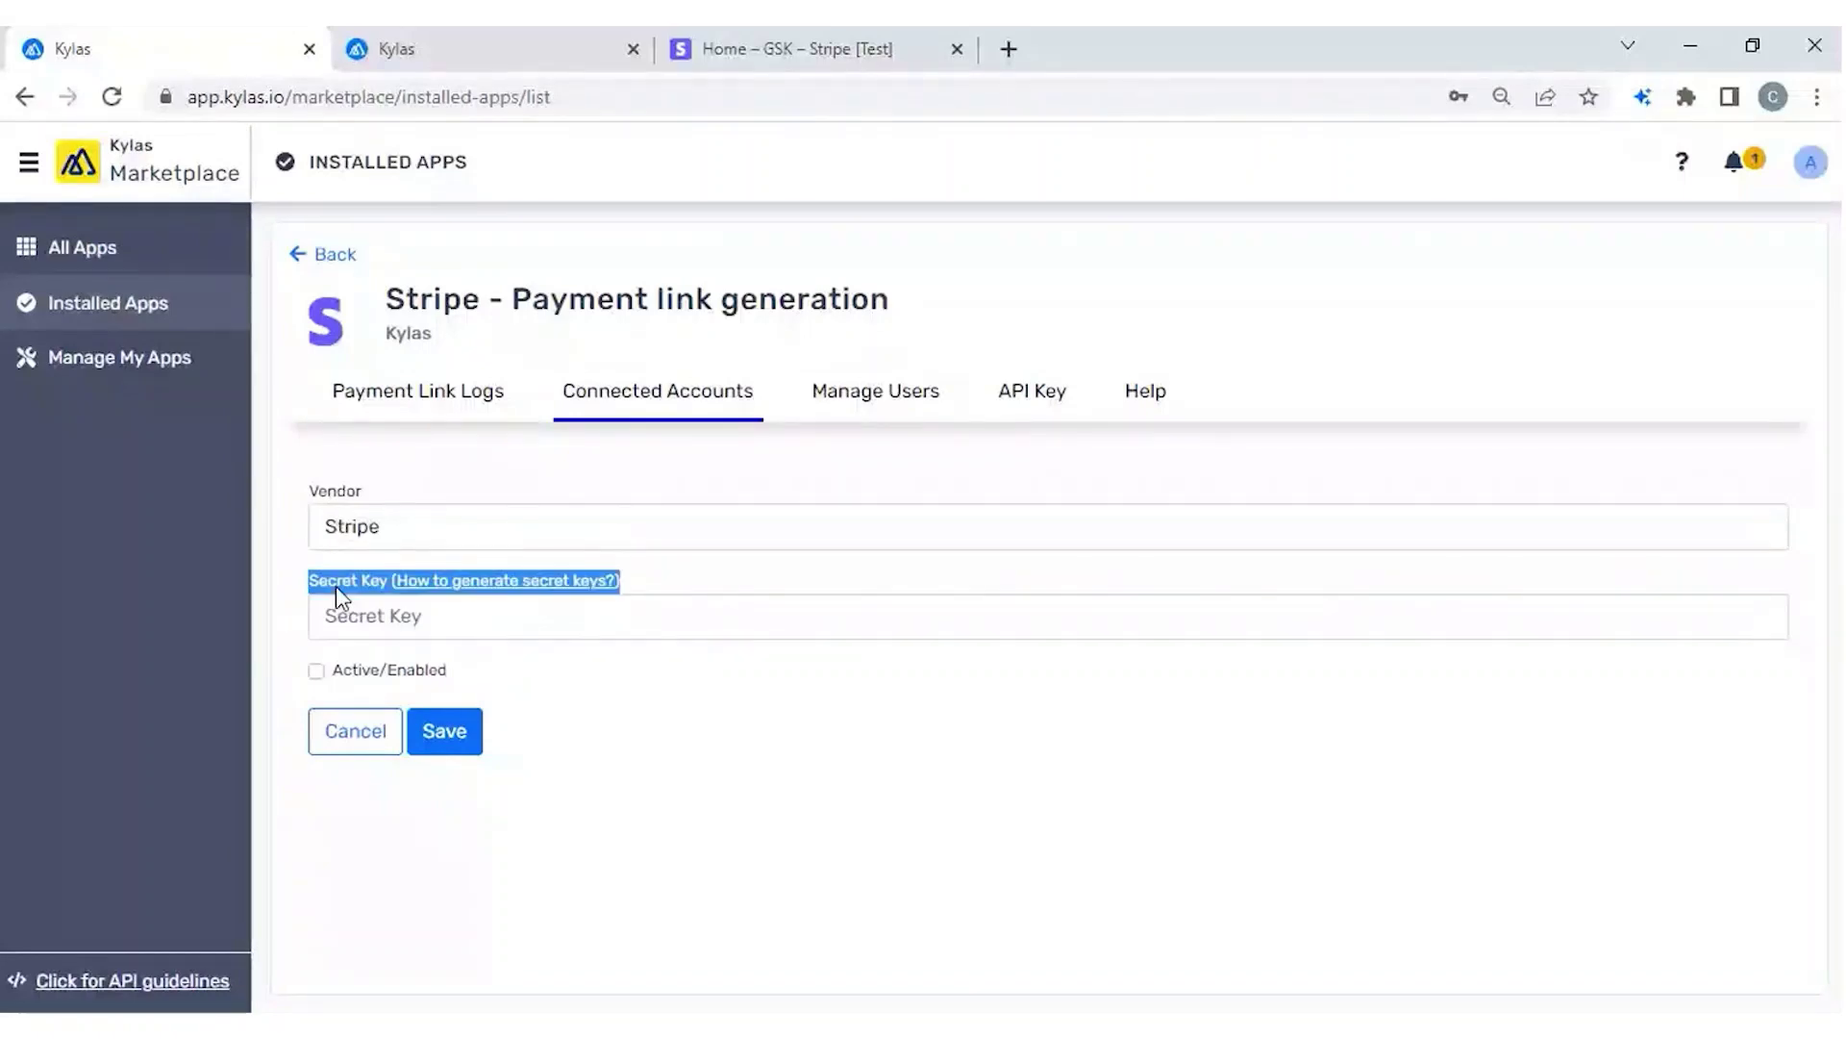
{"action": "left_click", "coordinate": [759, 581]}
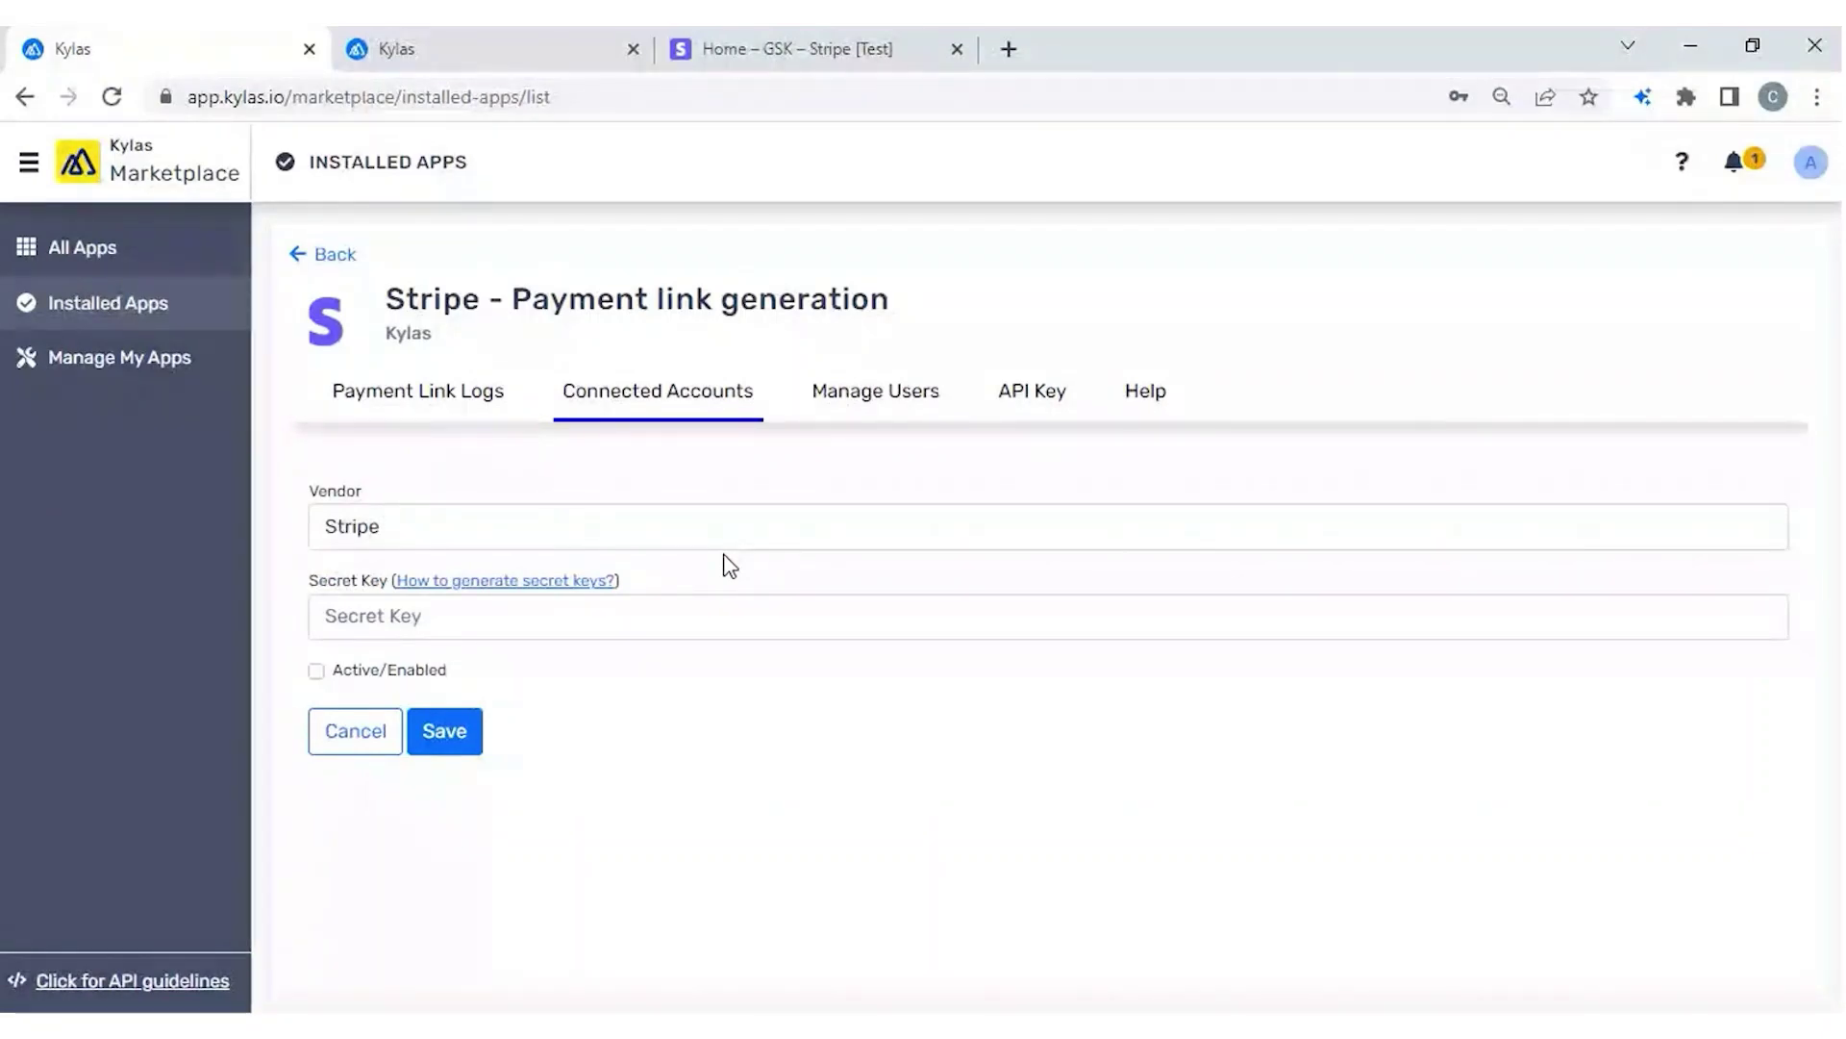
{"action": "double_click", "coordinate": [516, 585]}
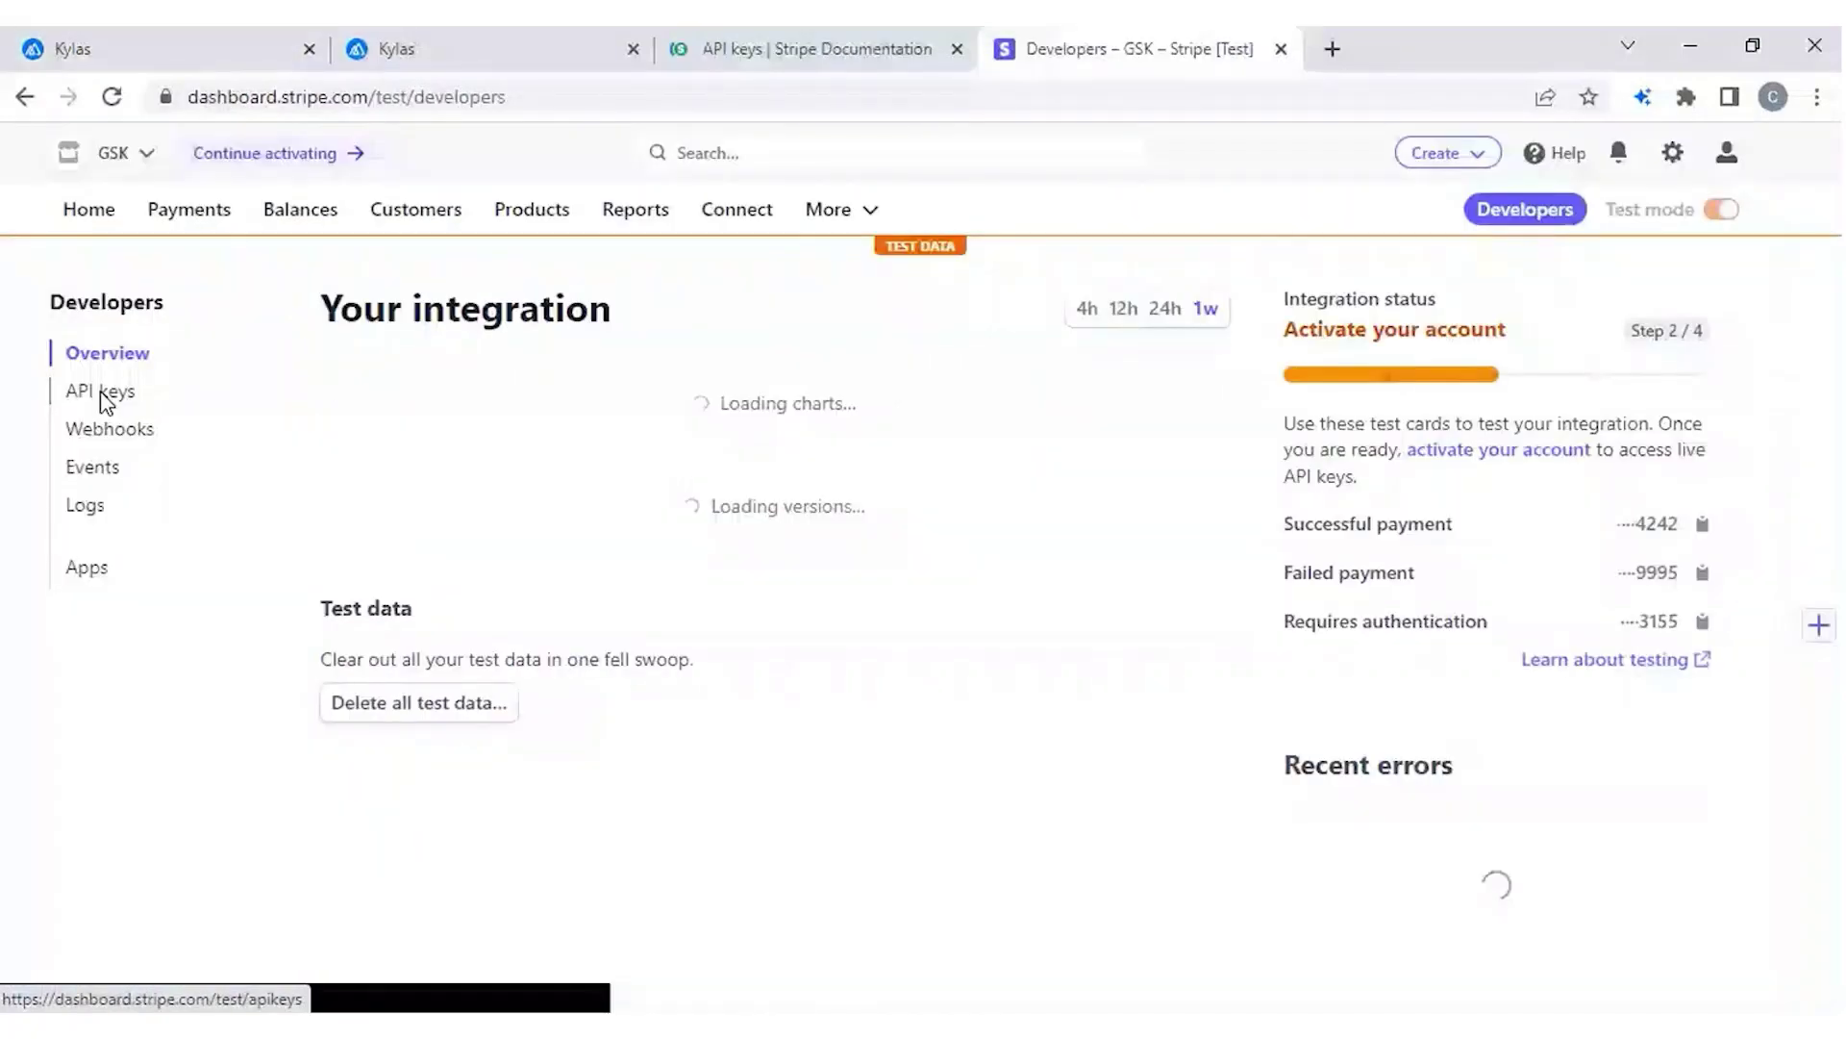
Reveal the Stripe test secret key on the API keys page and return to the Kylas form.
{"action": "left_click", "coordinate": [100, 390]}
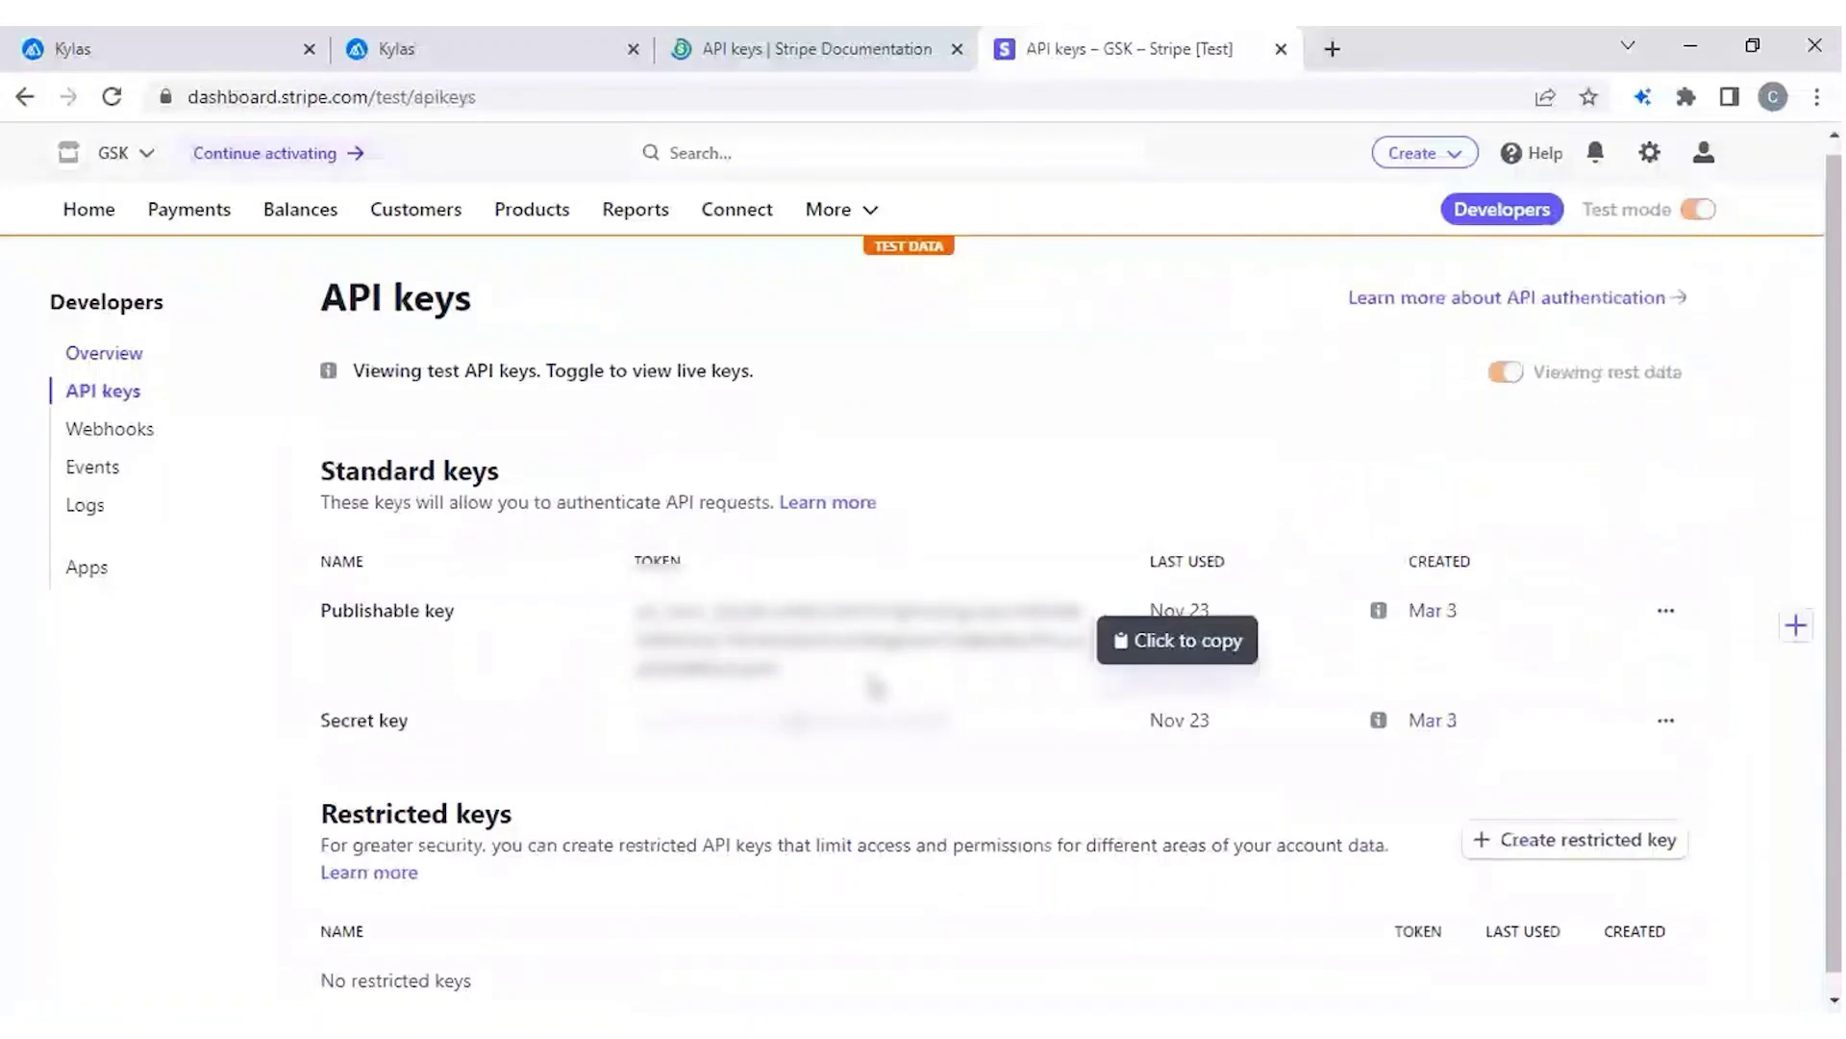
{"action": "scroll", "coordinate": [873, 688], "scroll_direction": "down", "scroll_amount": 1}
{"action": "left_click", "coordinate": [873, 689]}
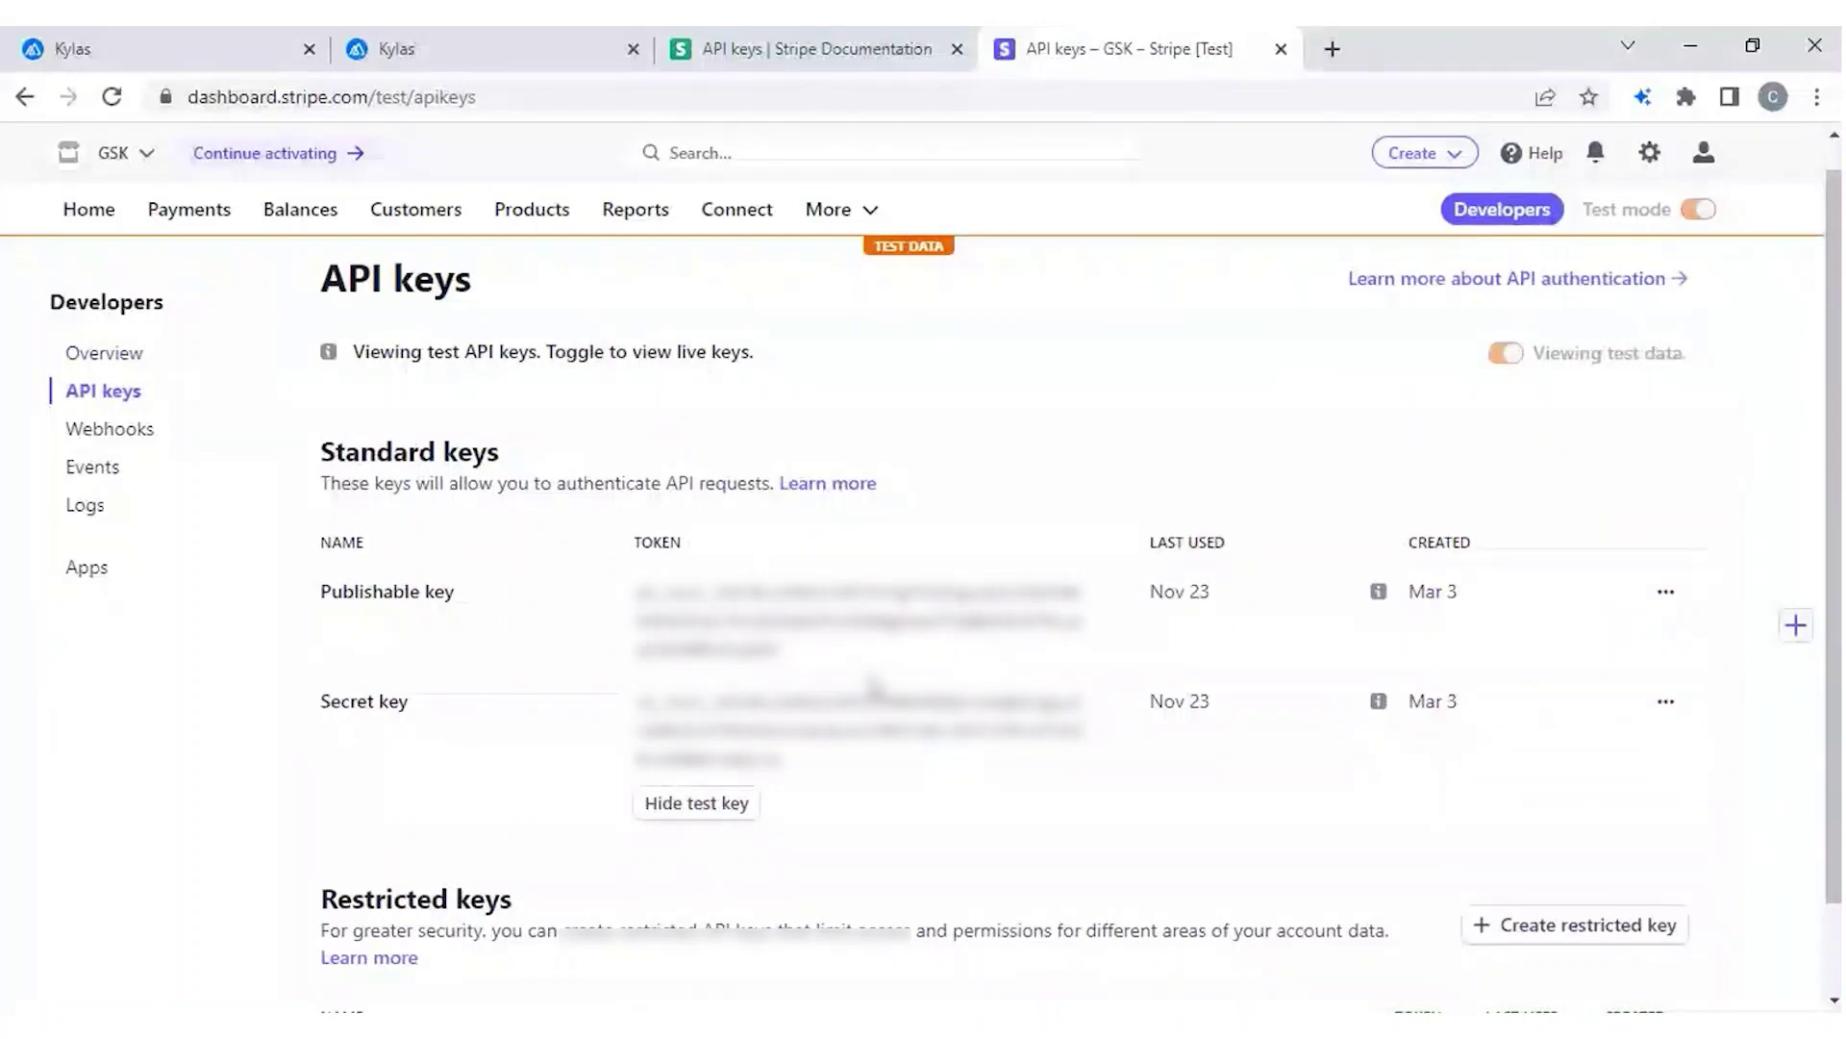
{"action": "key", "text": "ctrl+1"}
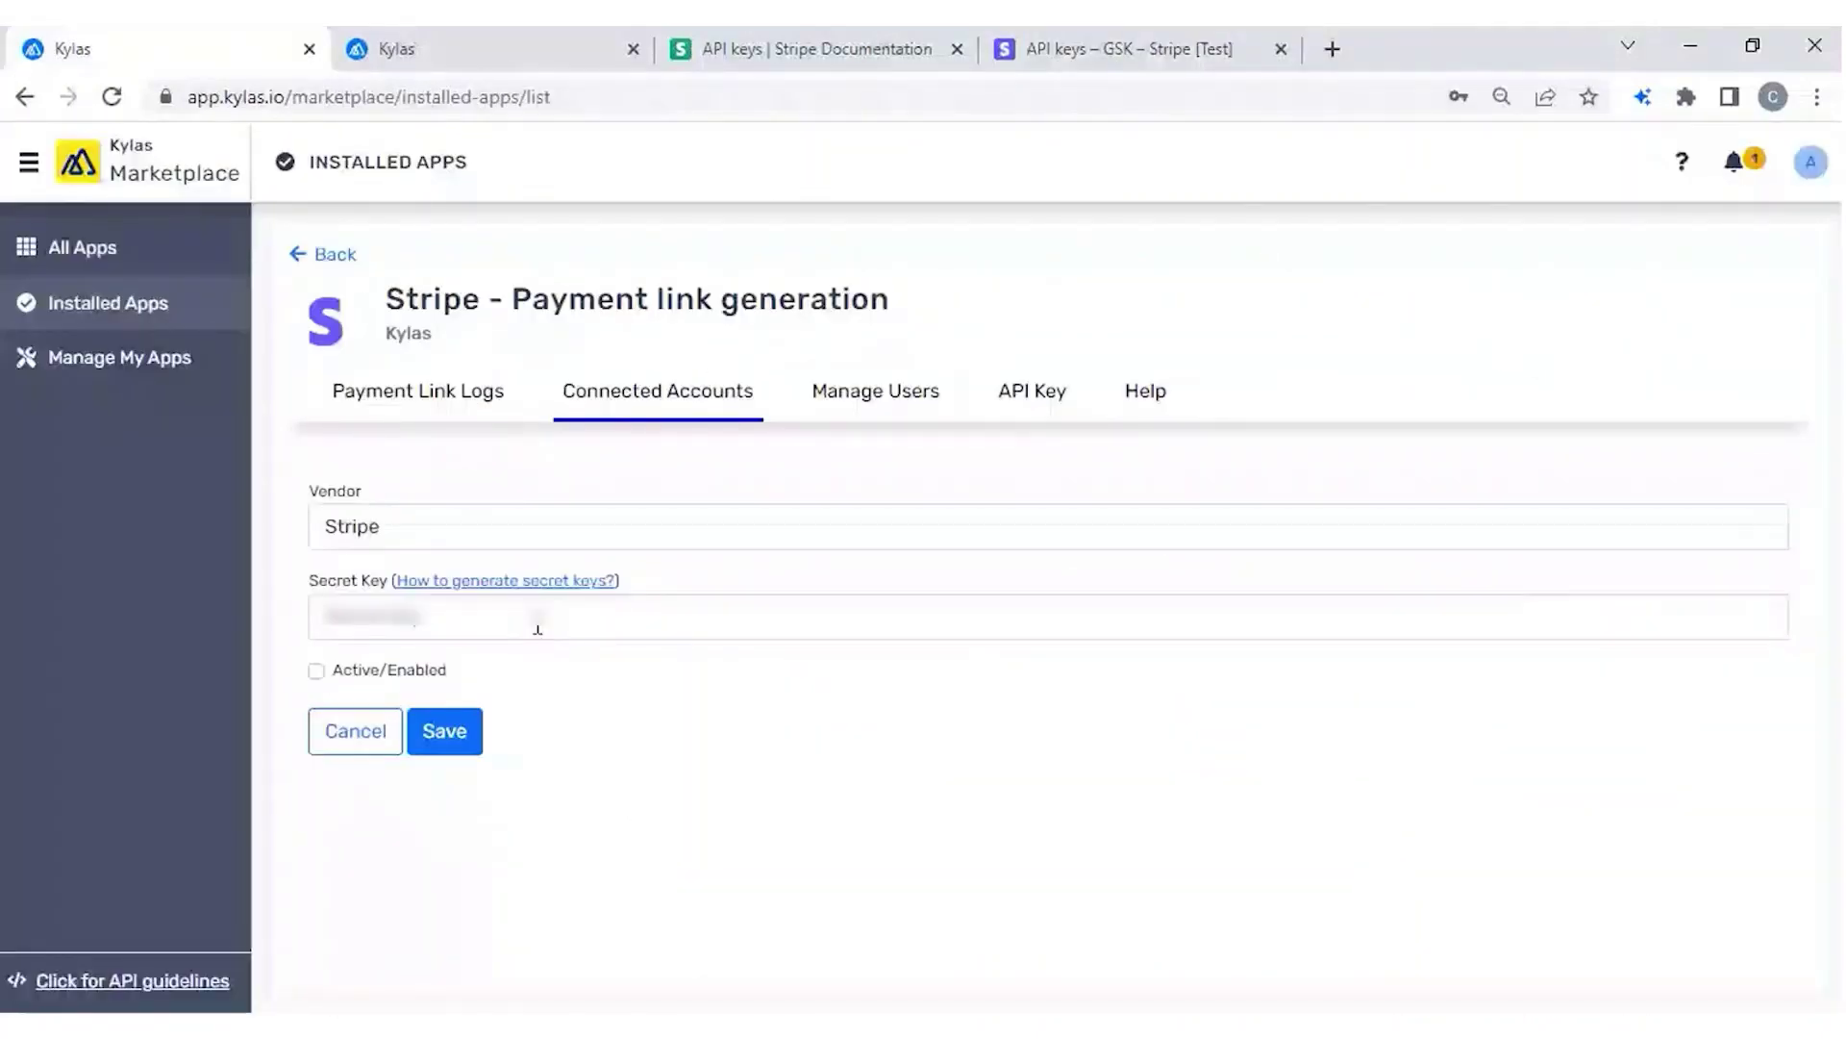
Save the Stripe connected account with the pasted secret key marked active, then view Stripe's Products list.
{"action": "left_click", "coordinate": [537, 630]}
{"action": "key", "text": "ctrl+v"}
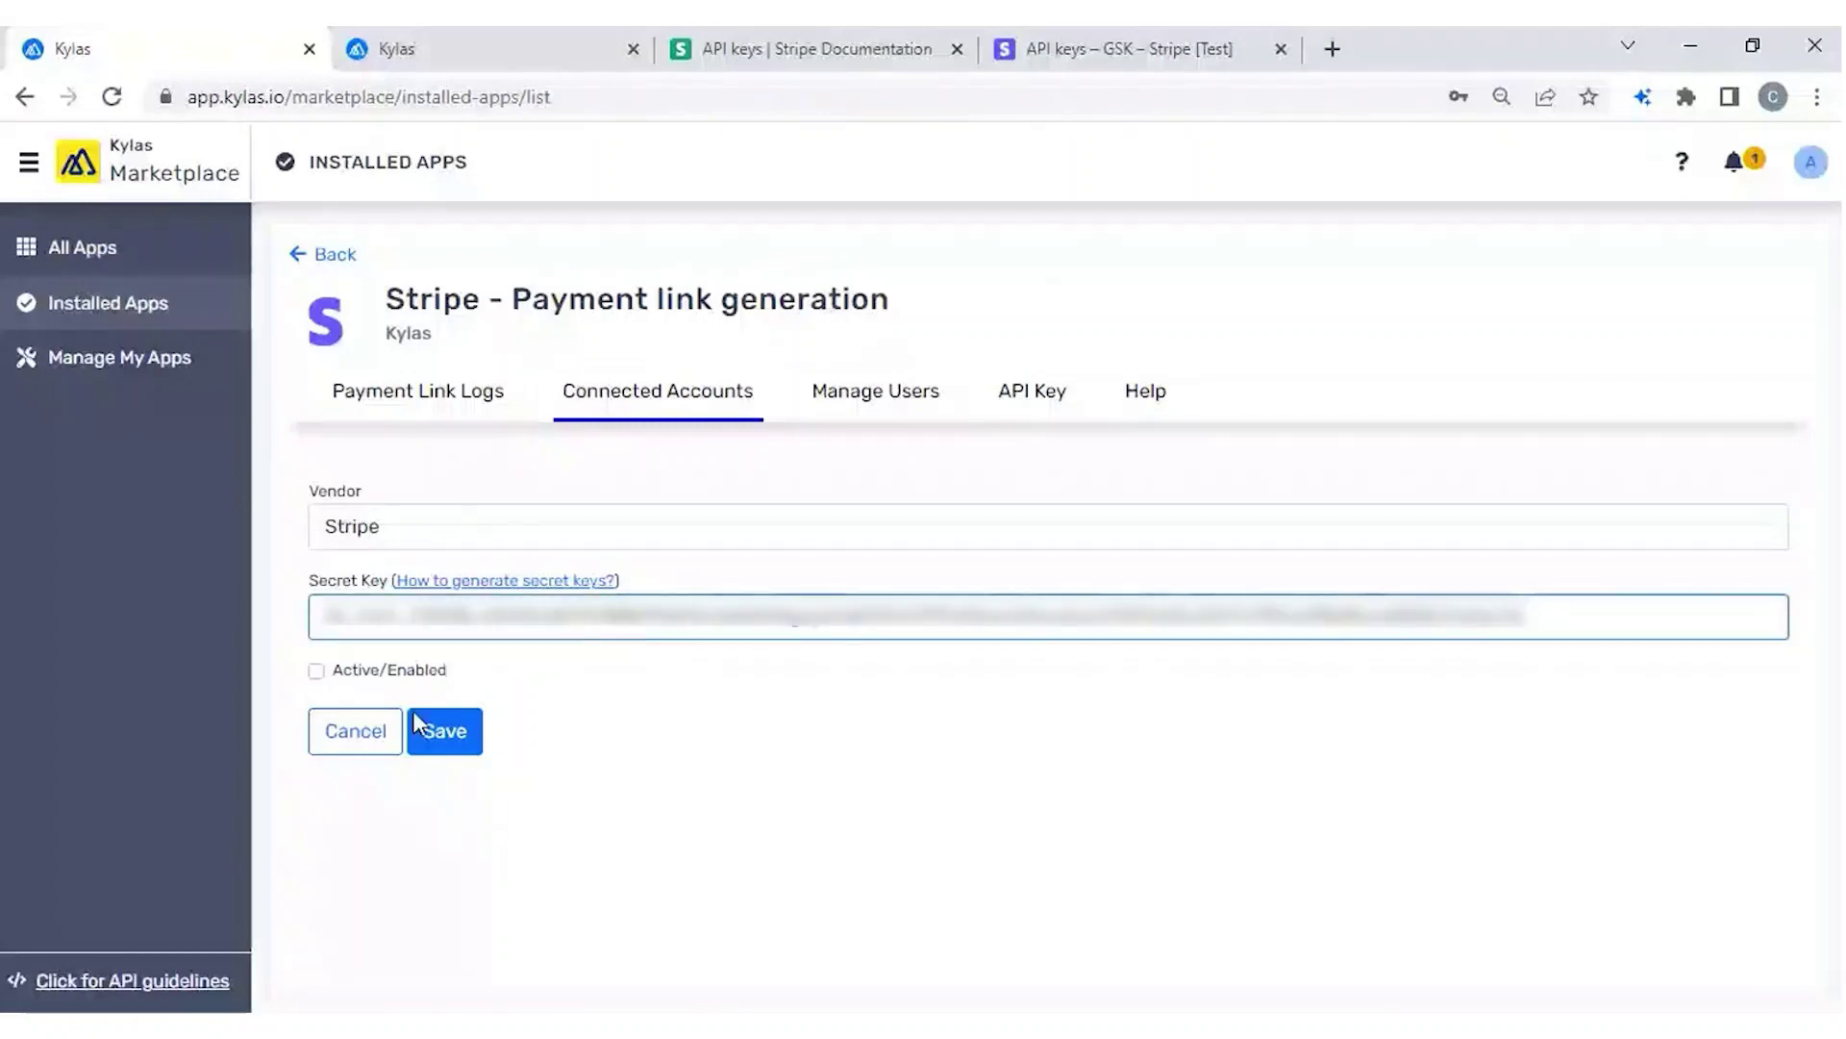
{"action": "left_click", "coordinate": [316, 670]}
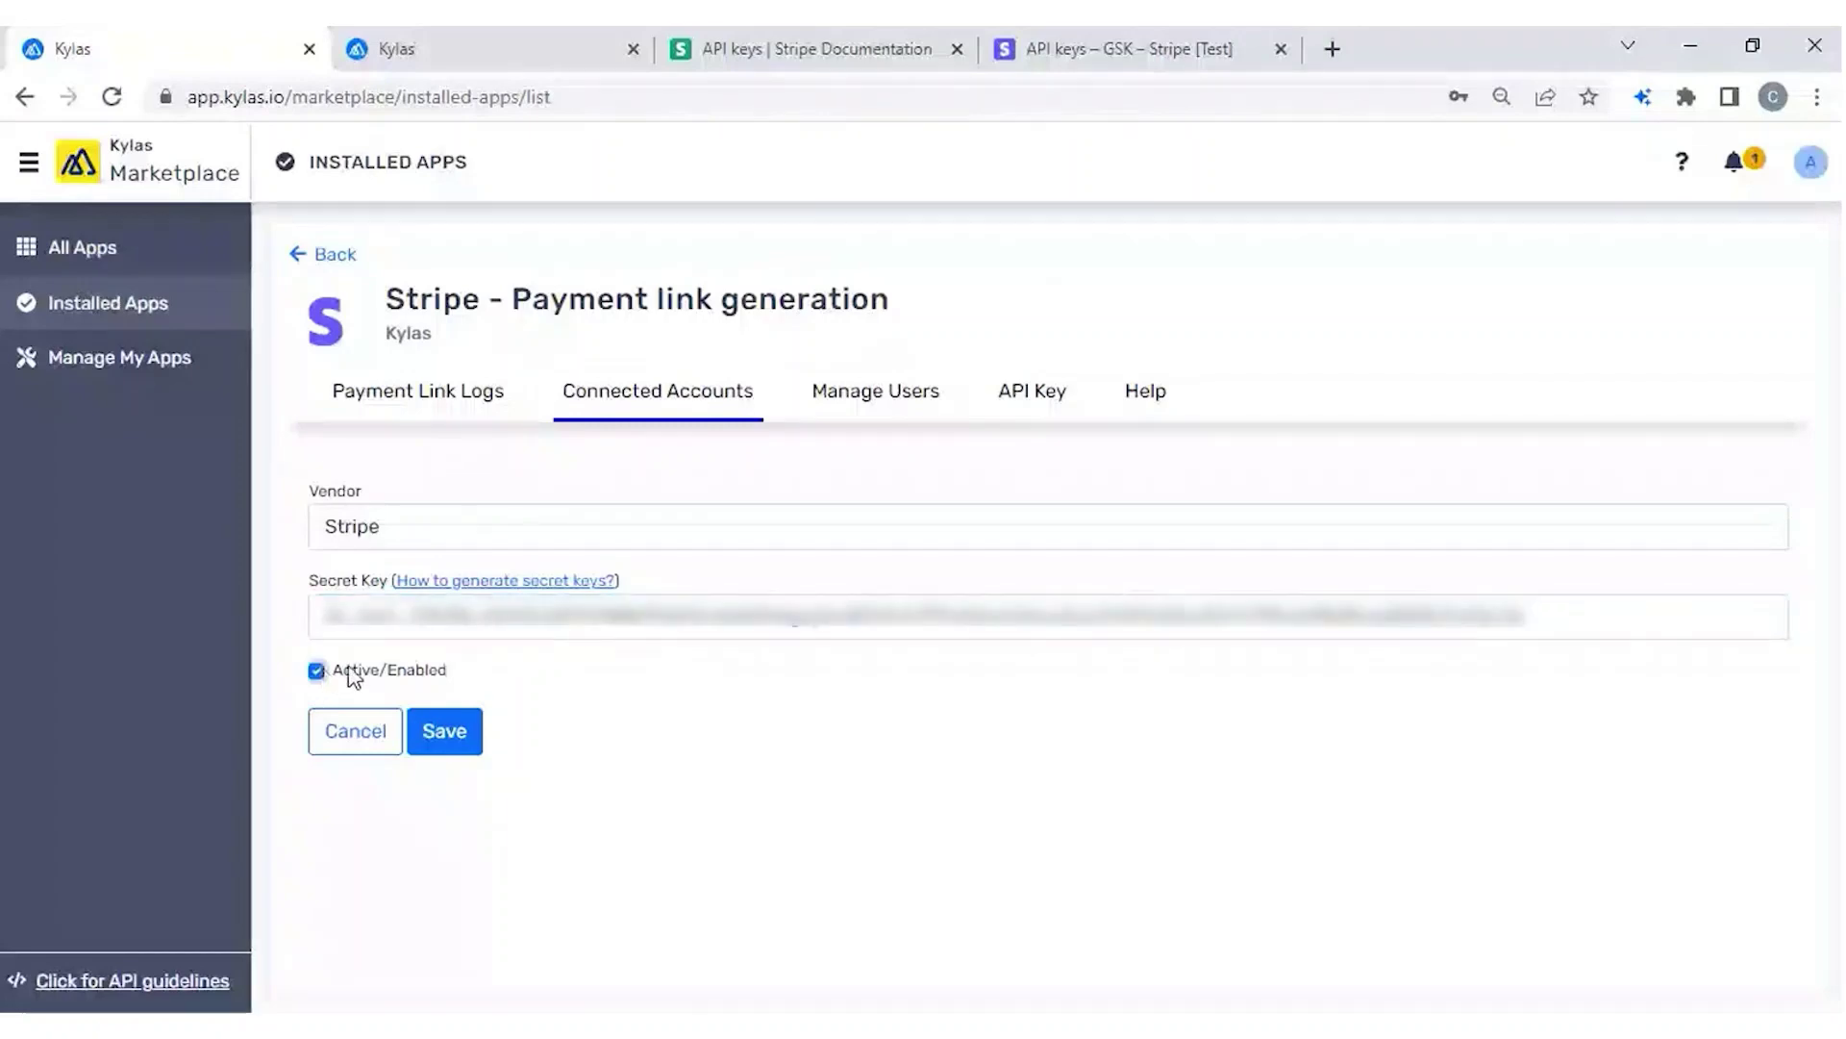
{"action": "left_click", "coordinate": [444, 732]}
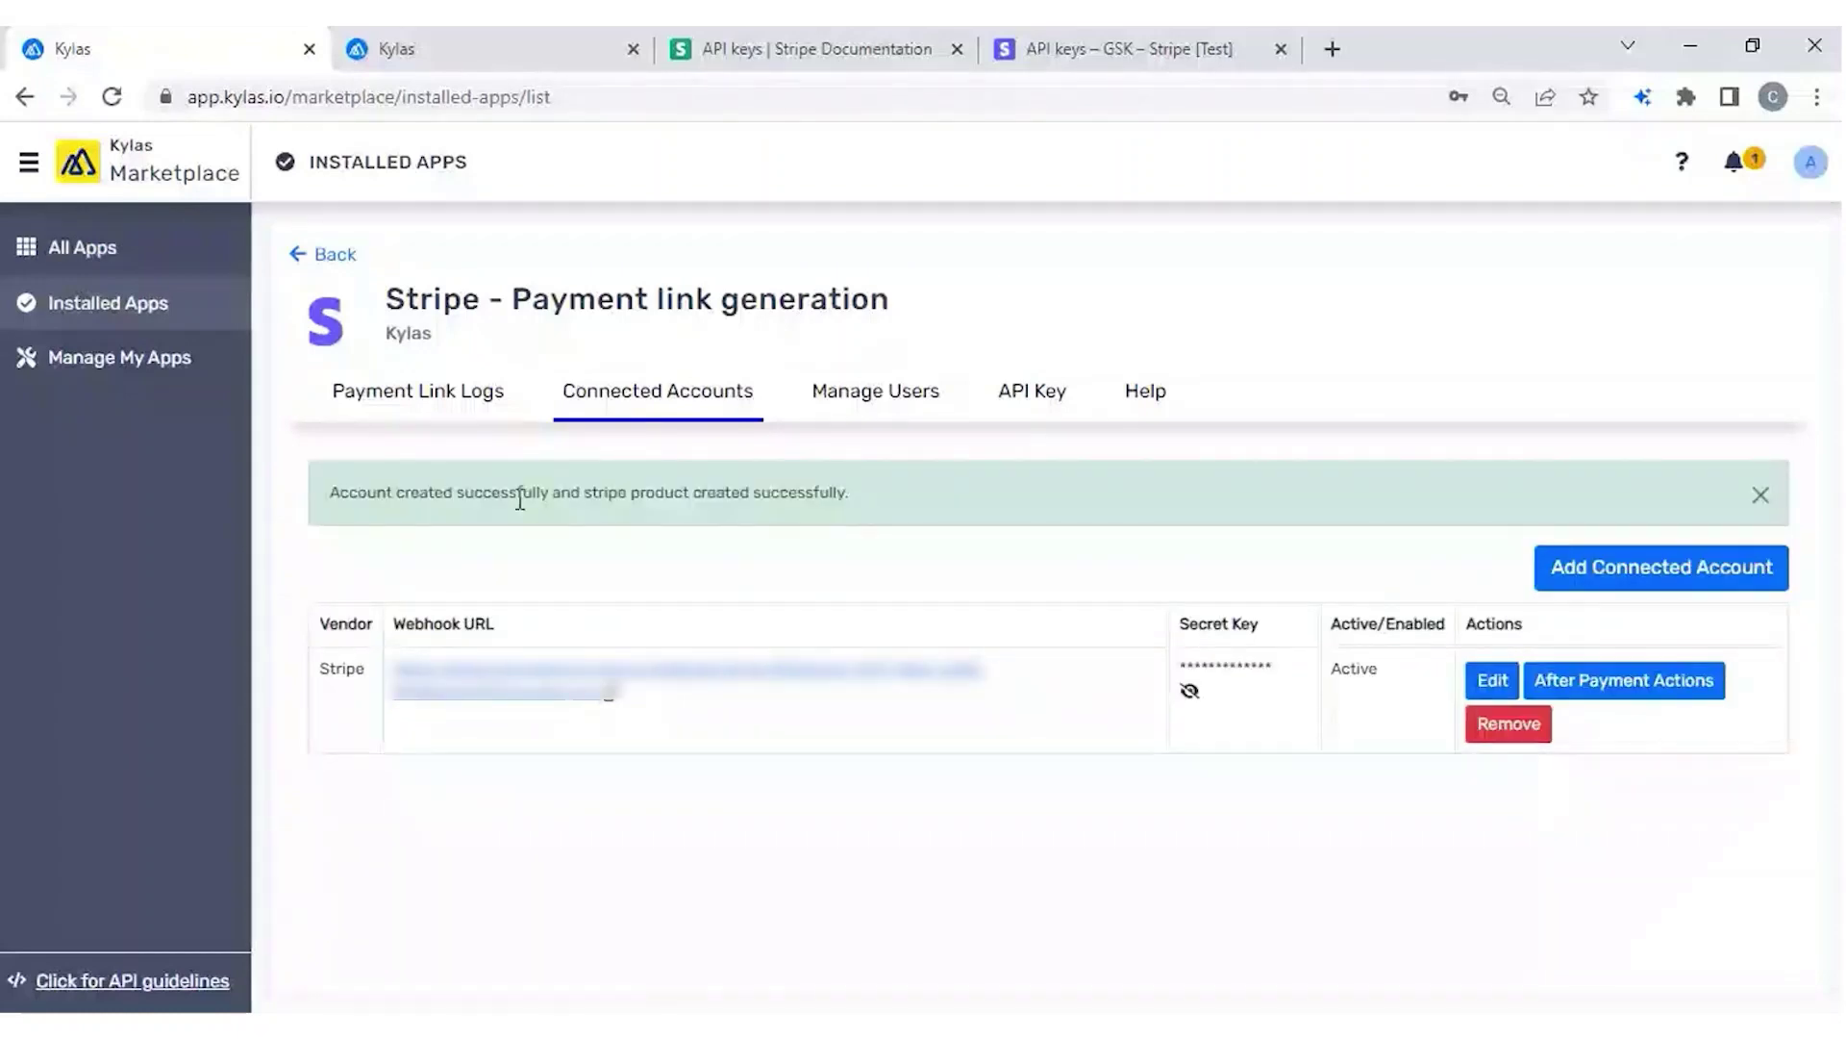
{"action": "left_click_drag", "start_coordinate": [846, 497], "coordinate": [627, 500]}
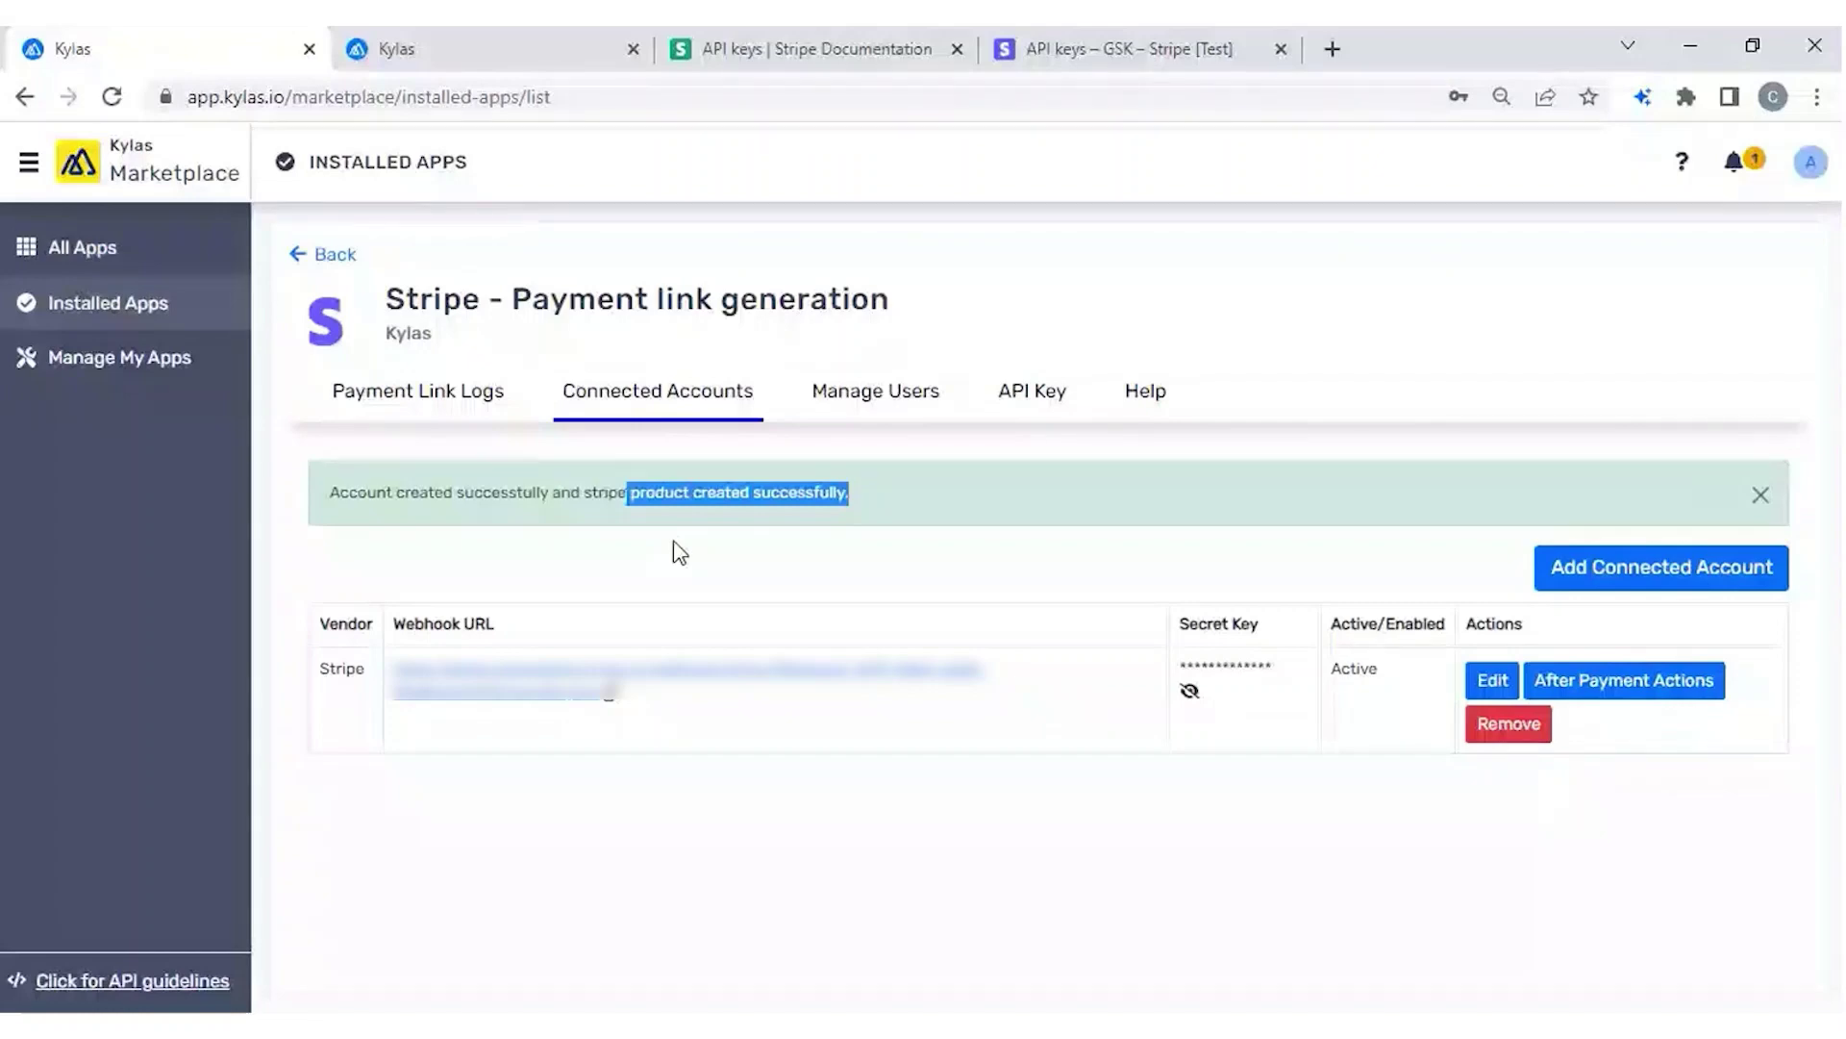
{"action": "left_click", "coordinate": [1102, 53]}
{"action": "left_click", "coordinate": [527, 210]}
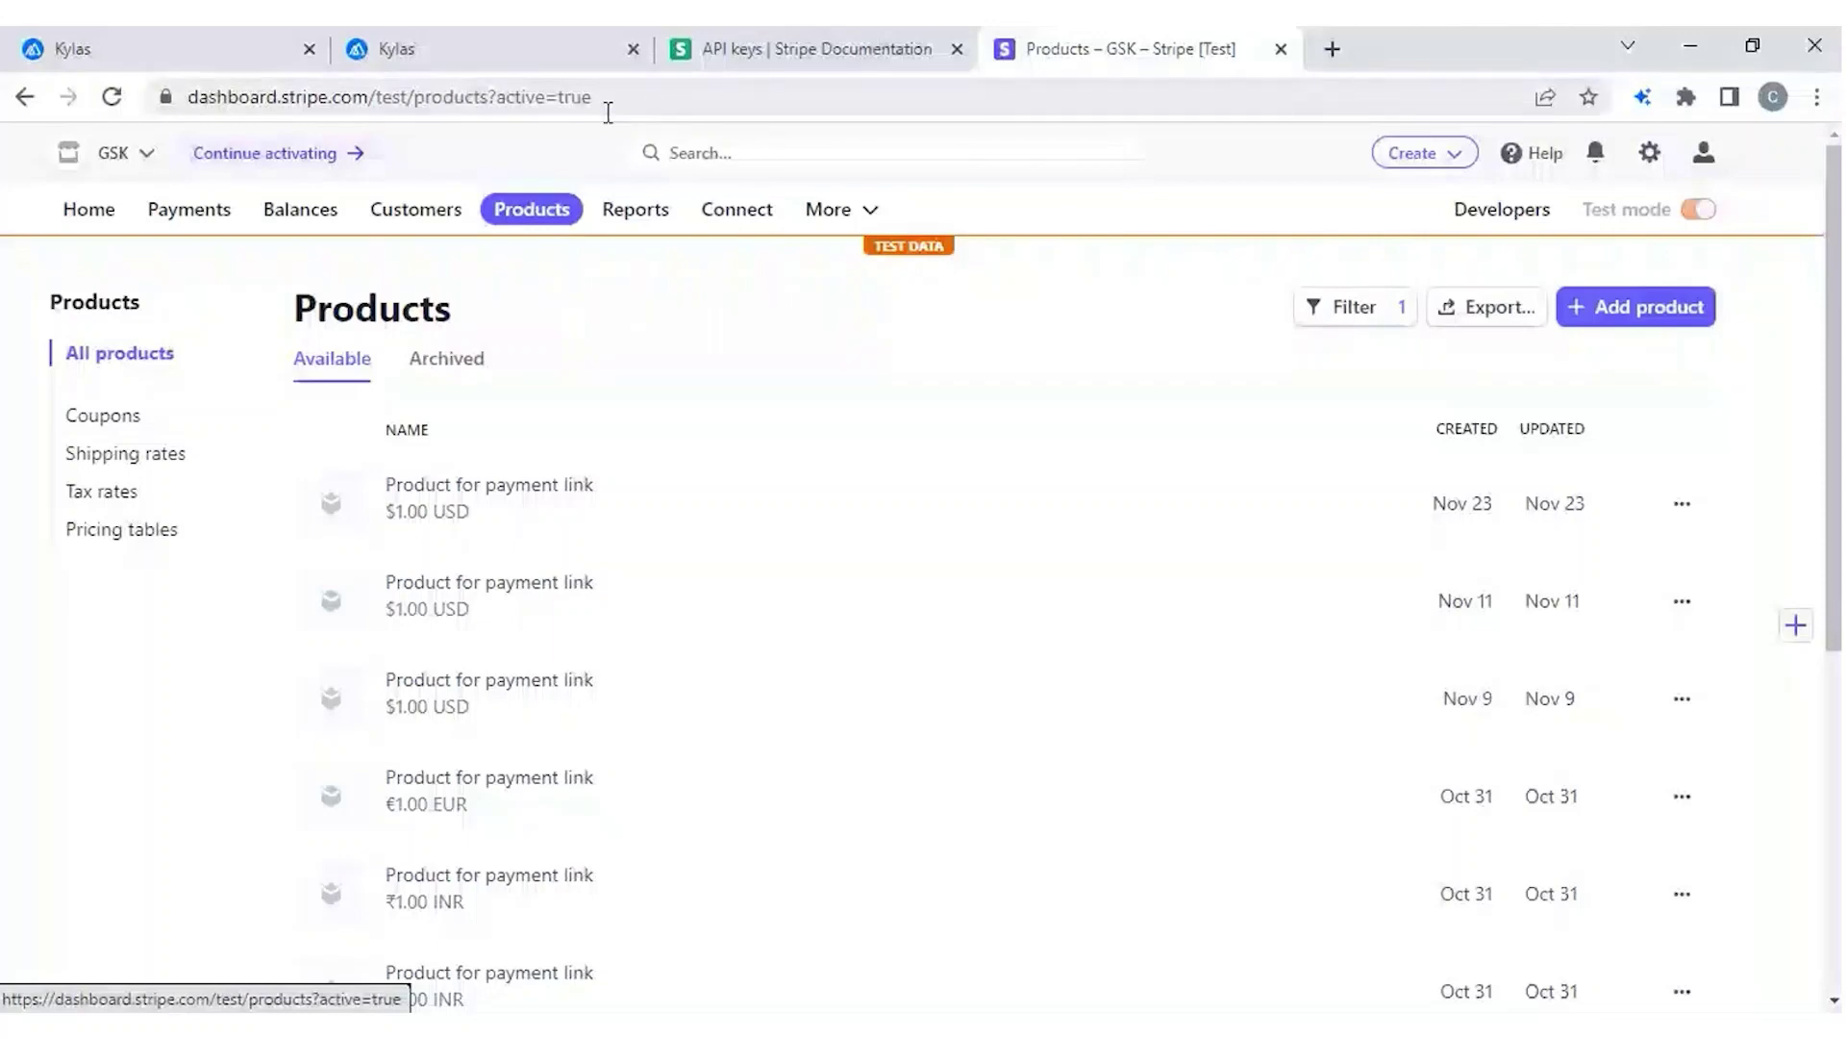
After checking the 'Product for payment link' entry, show the Kylas Sales API Key settings page.
{"action": "left_click", "coordinate": [466, 49]}
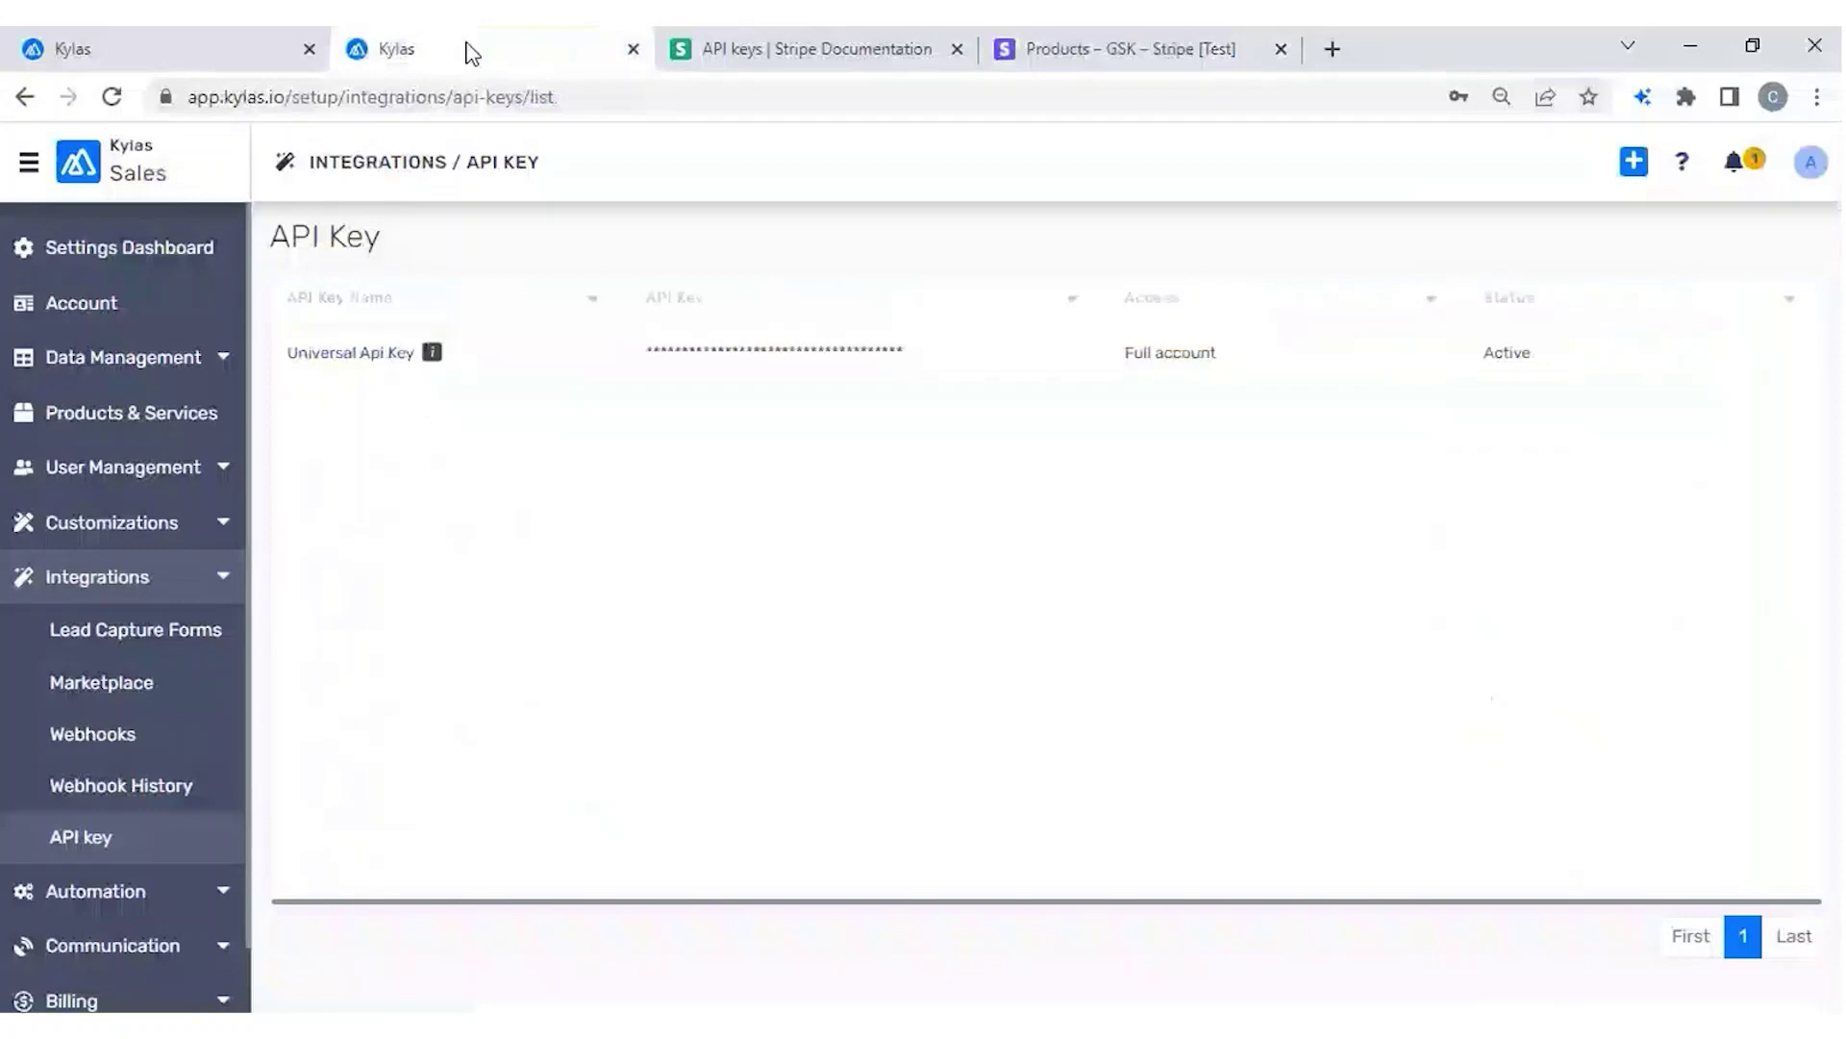
Return to the Stripe app's Connected Accounts and highlight the active account's Webhook URL column.
{"action": "key", "text": "ctrl+shift+Tab"}
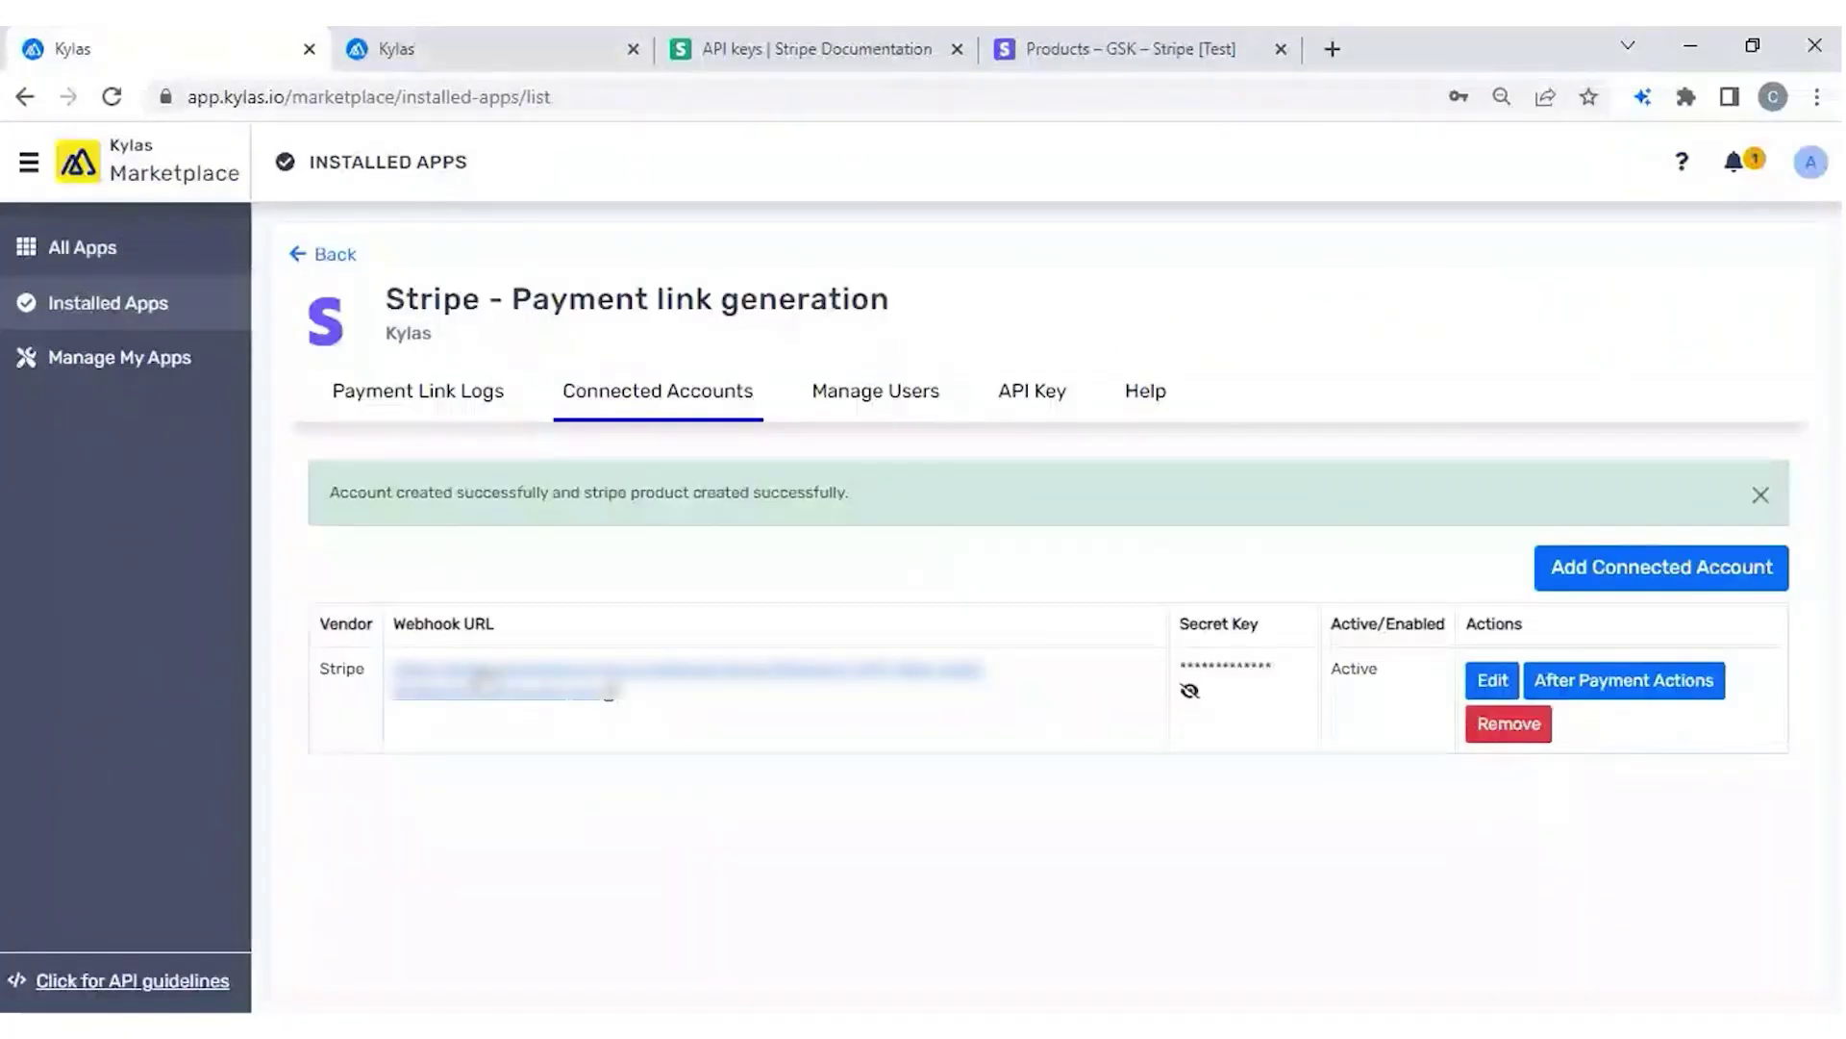
{"action": "triple_click", "coordinate": [428, 621]}
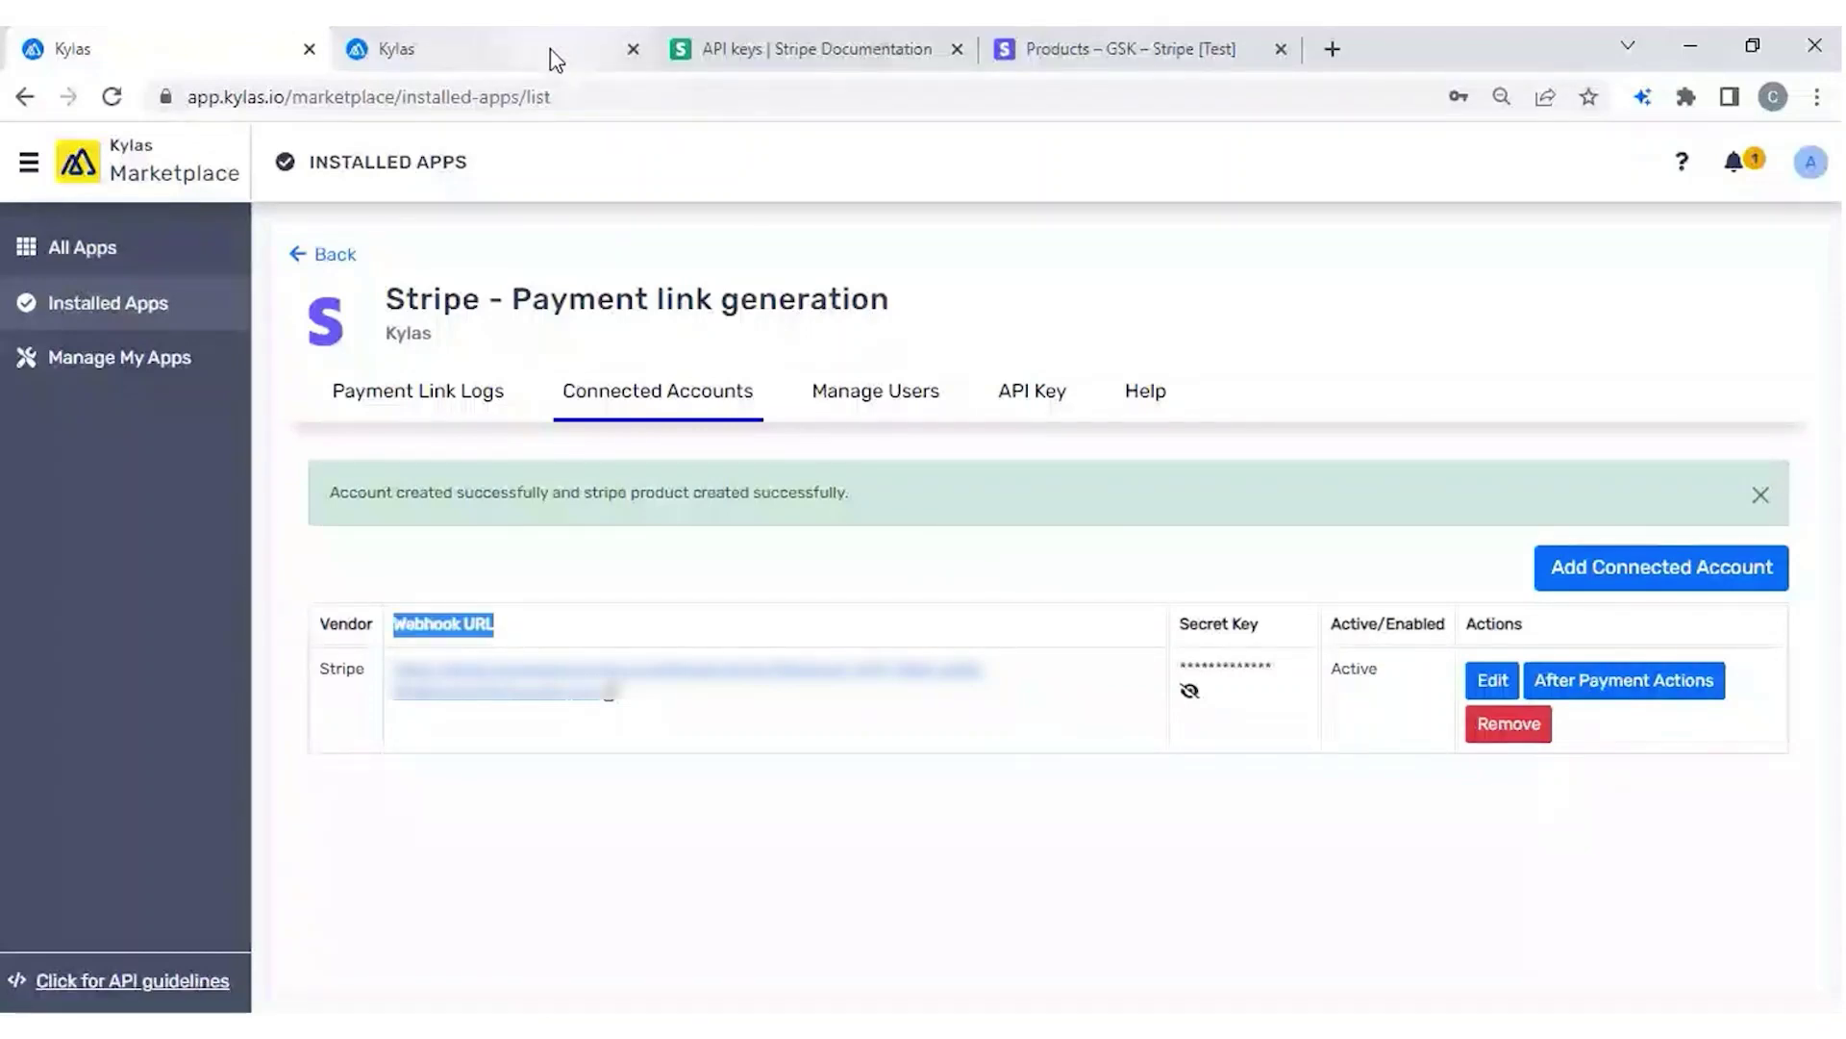
{"action": "mouse_move", "coordinate": [554, 60]}
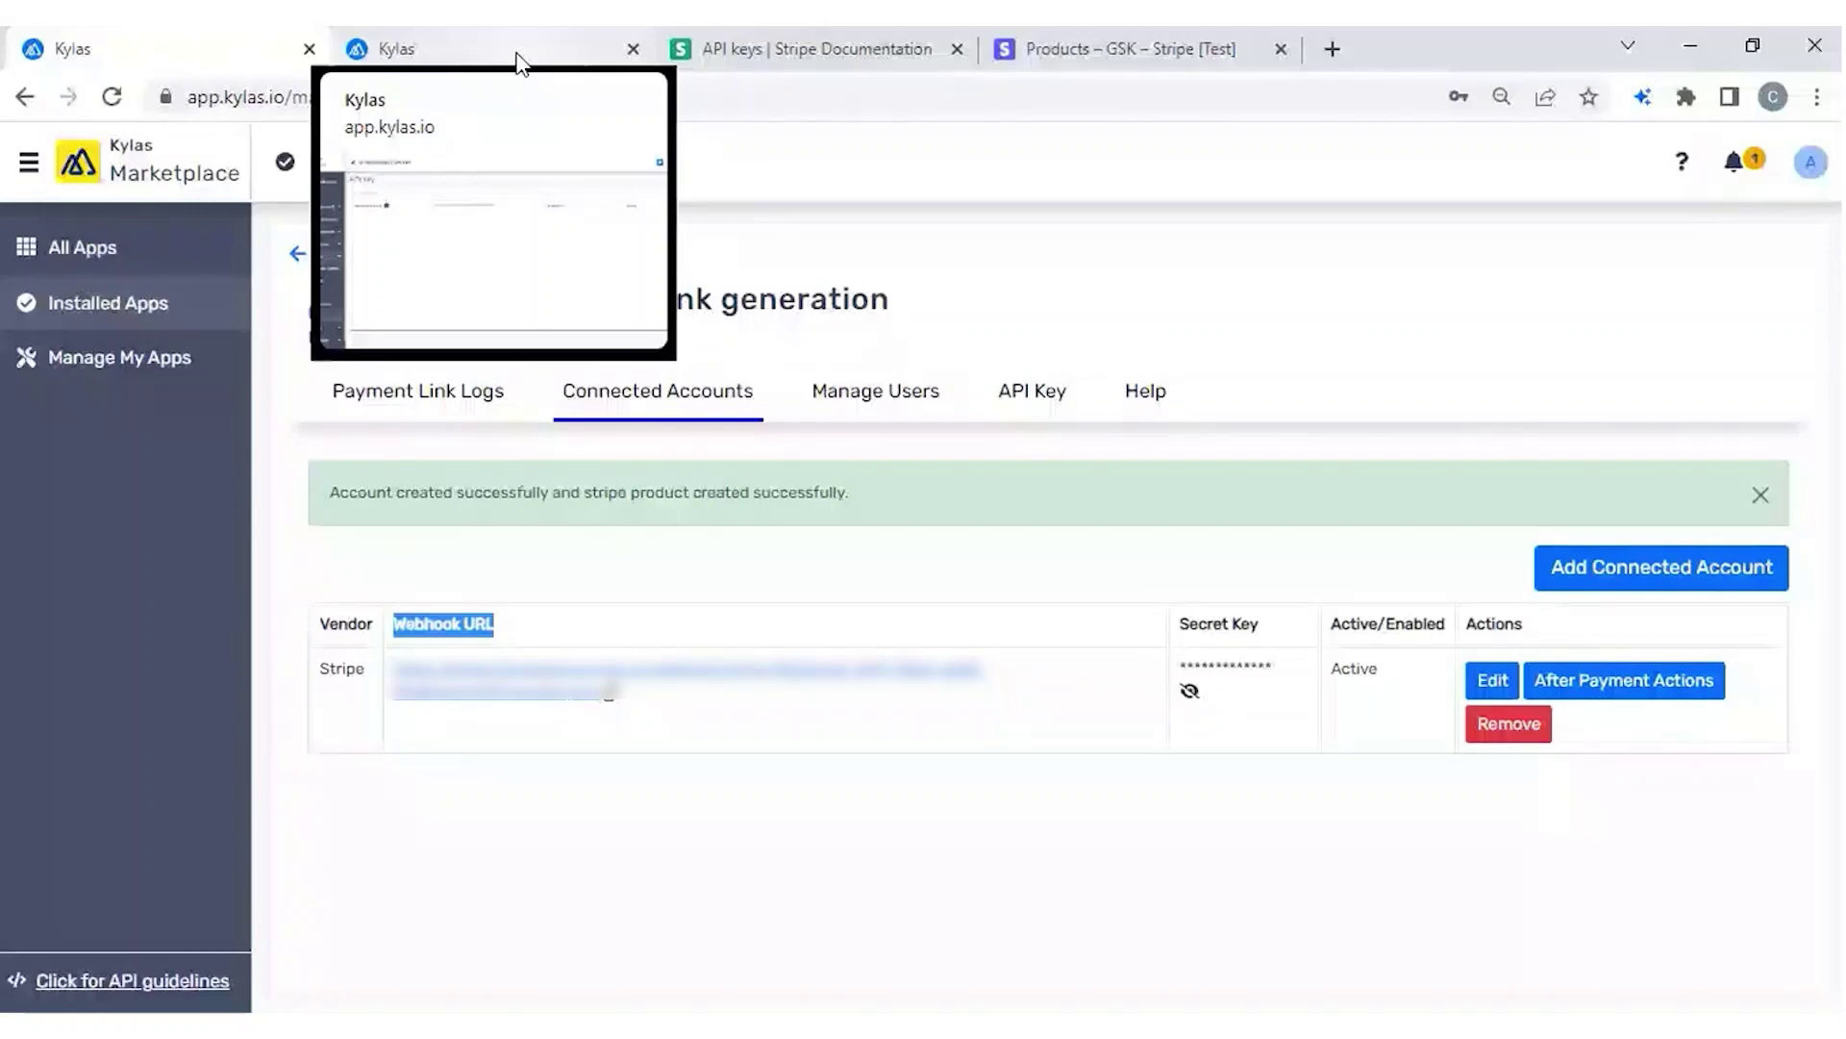
Go to the Kylas Sales Deals list and open the Service deal.
{"action": "left_click", "coordinate": [517, 56]}
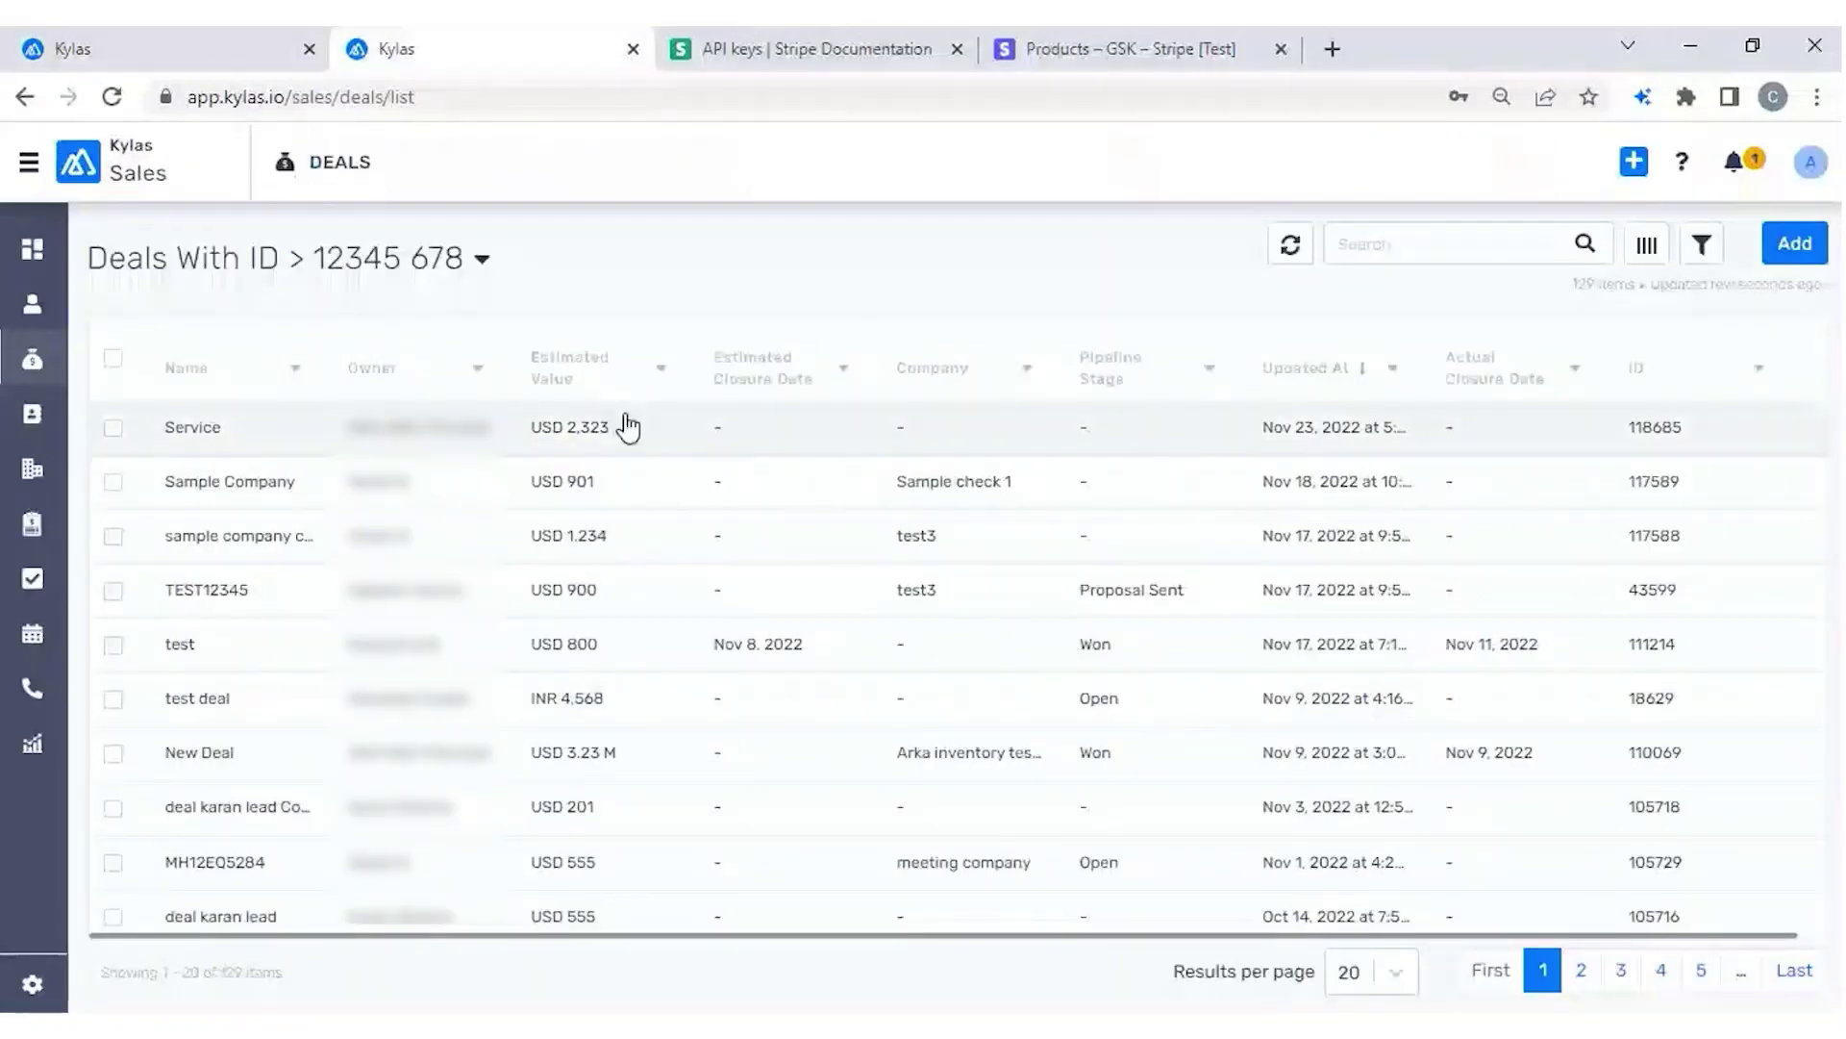
{"action": "left_click", "coordinate": [627, 426]}
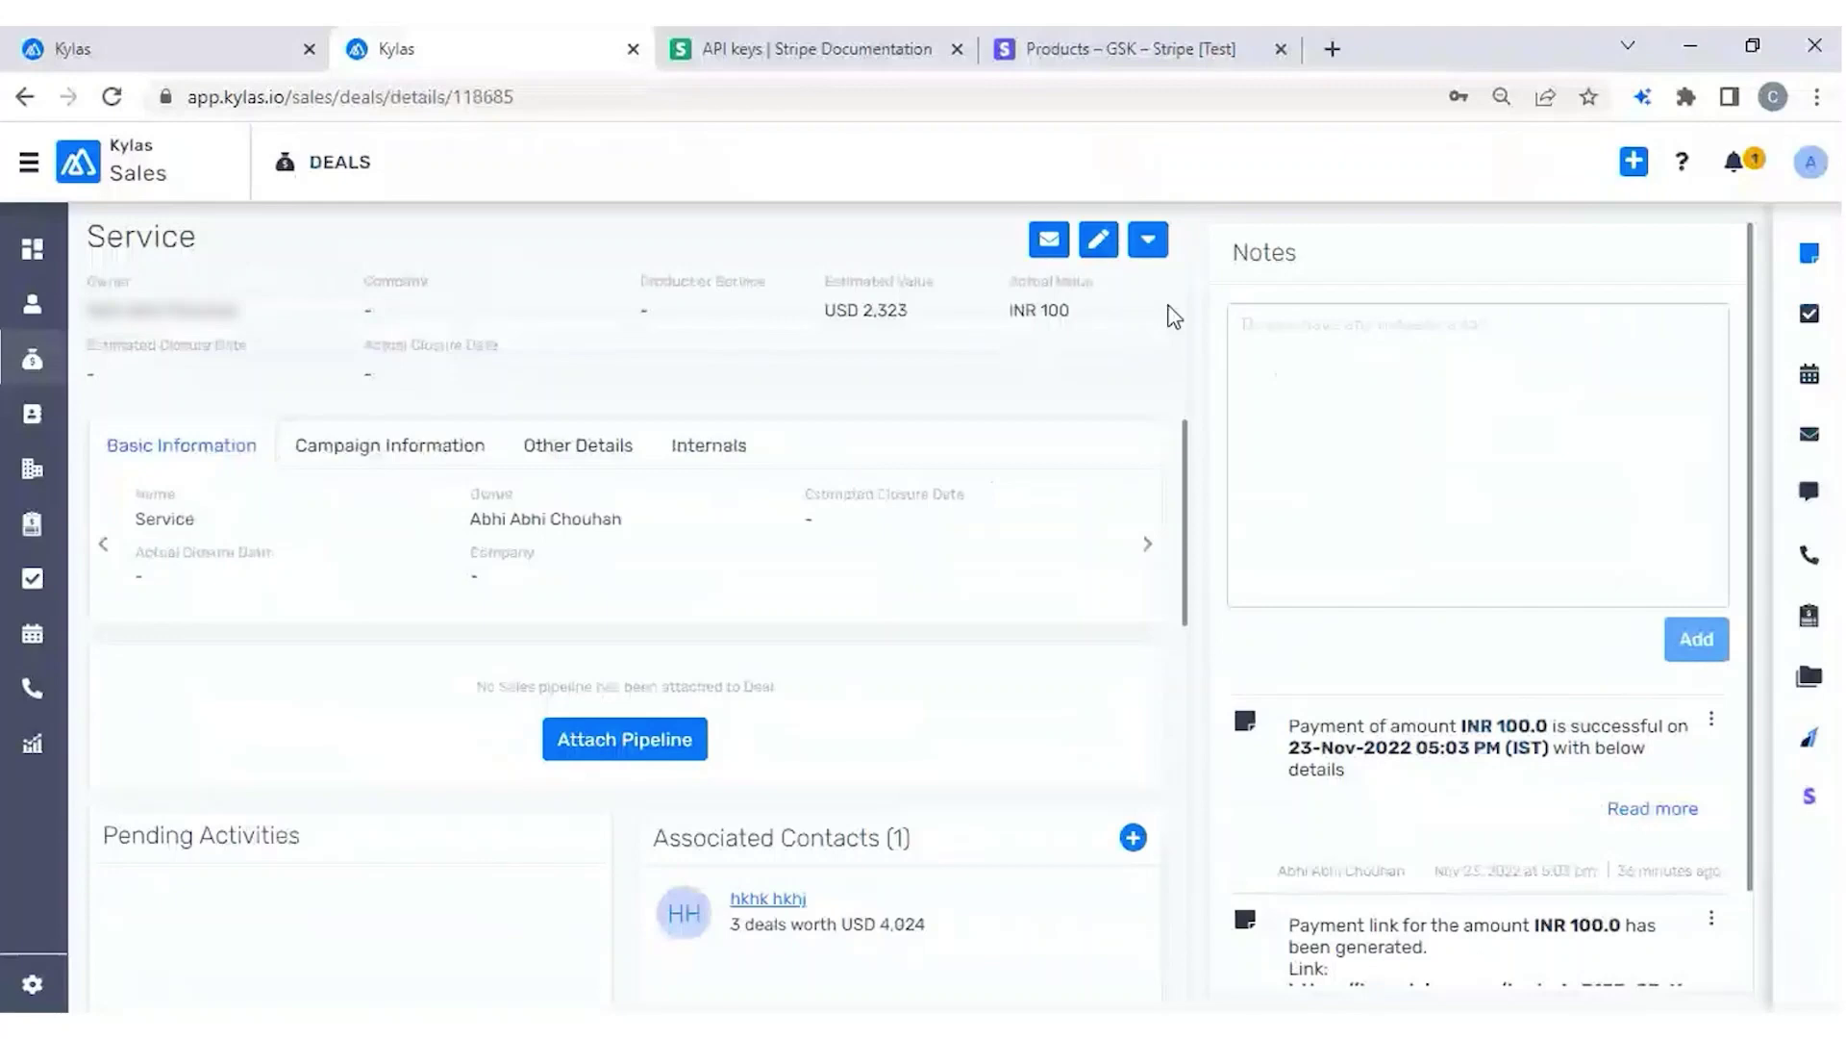
Start a Stripe payment link on the Service deal using the Product for payment link product.
{"action": "left_click", "coordinate": [1151, 248]}
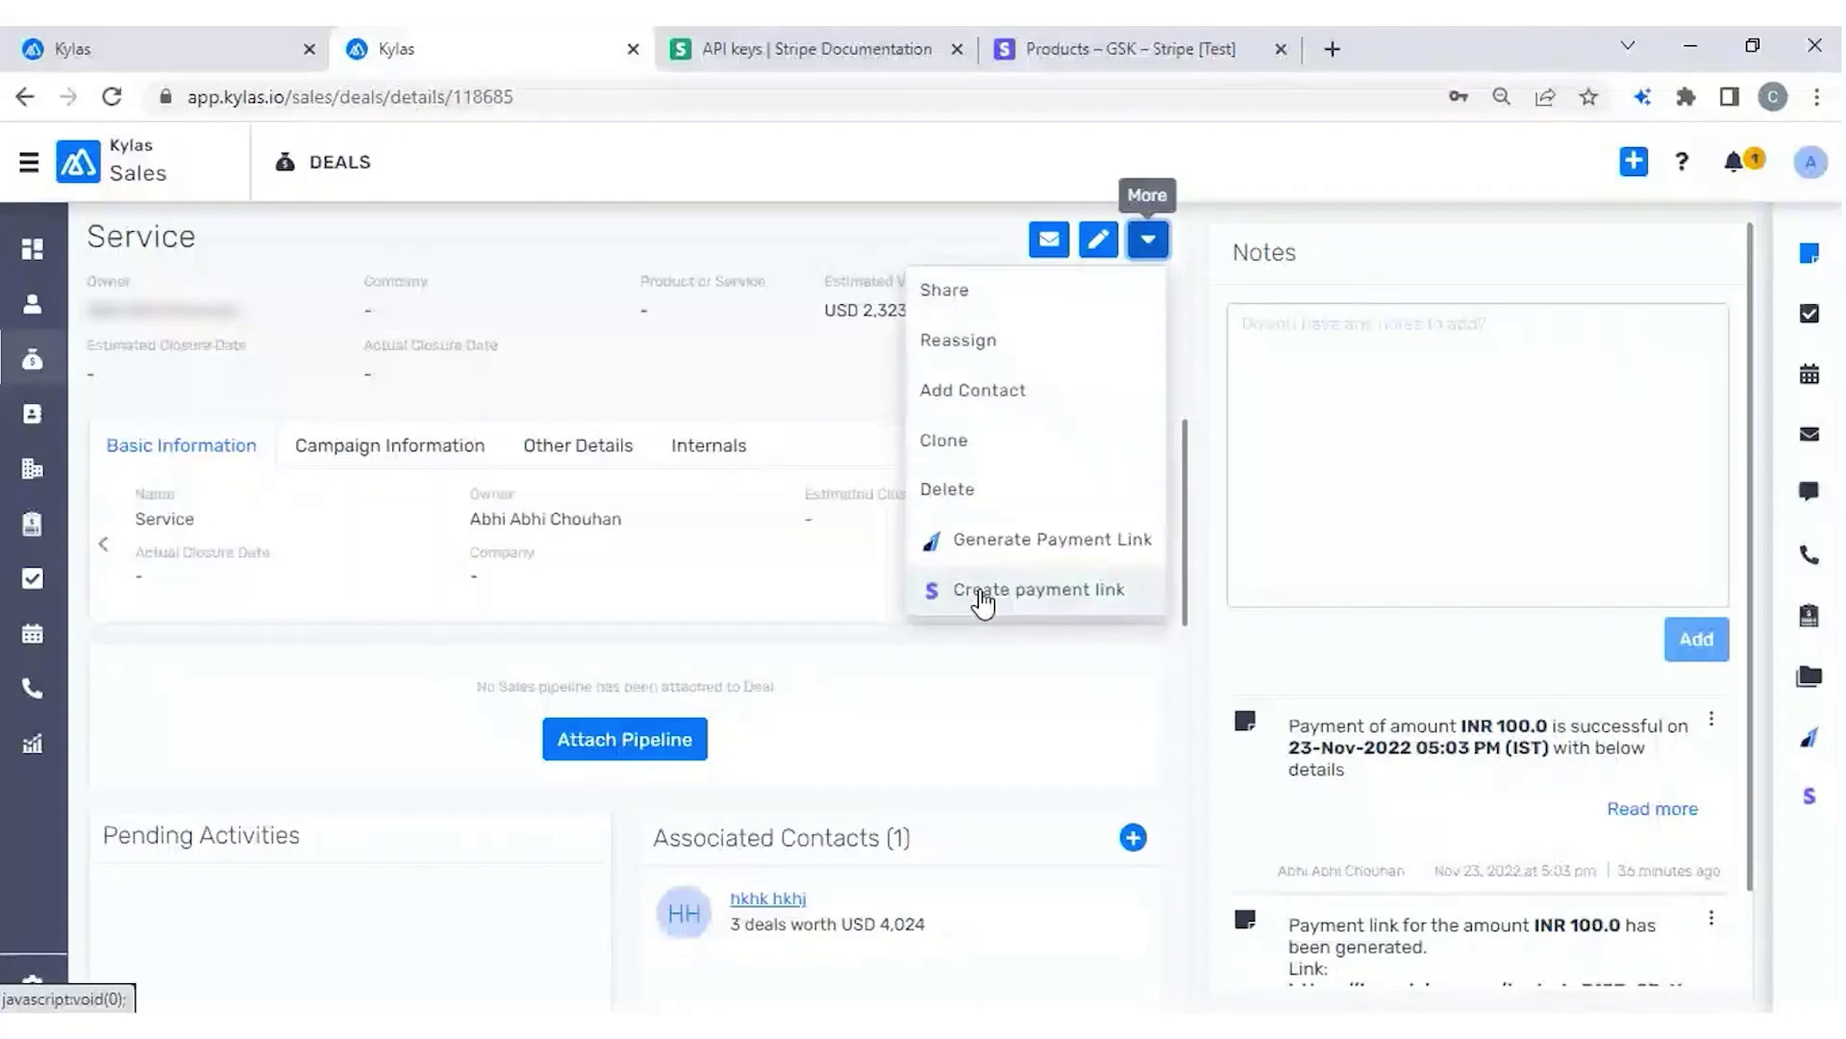
{"action": "left_click", "coordinate": [983, 591]}
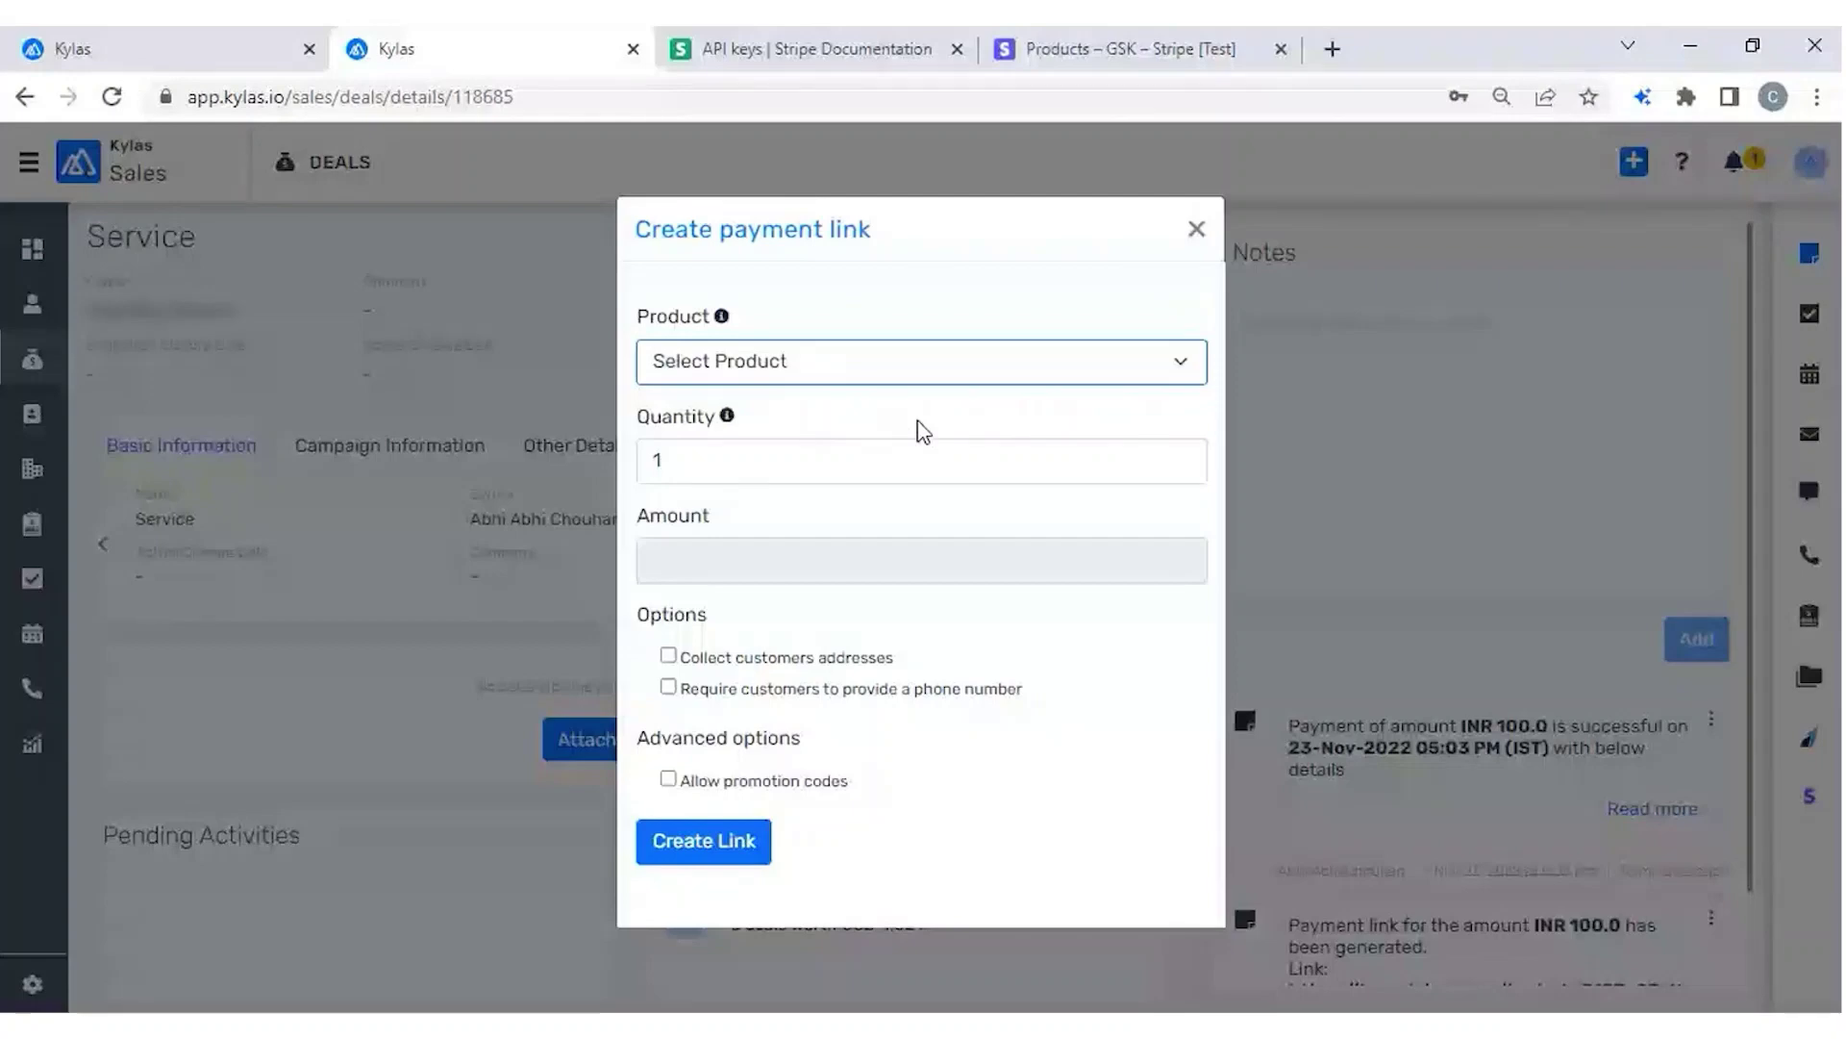
{"action": "key", "text": "Down"}
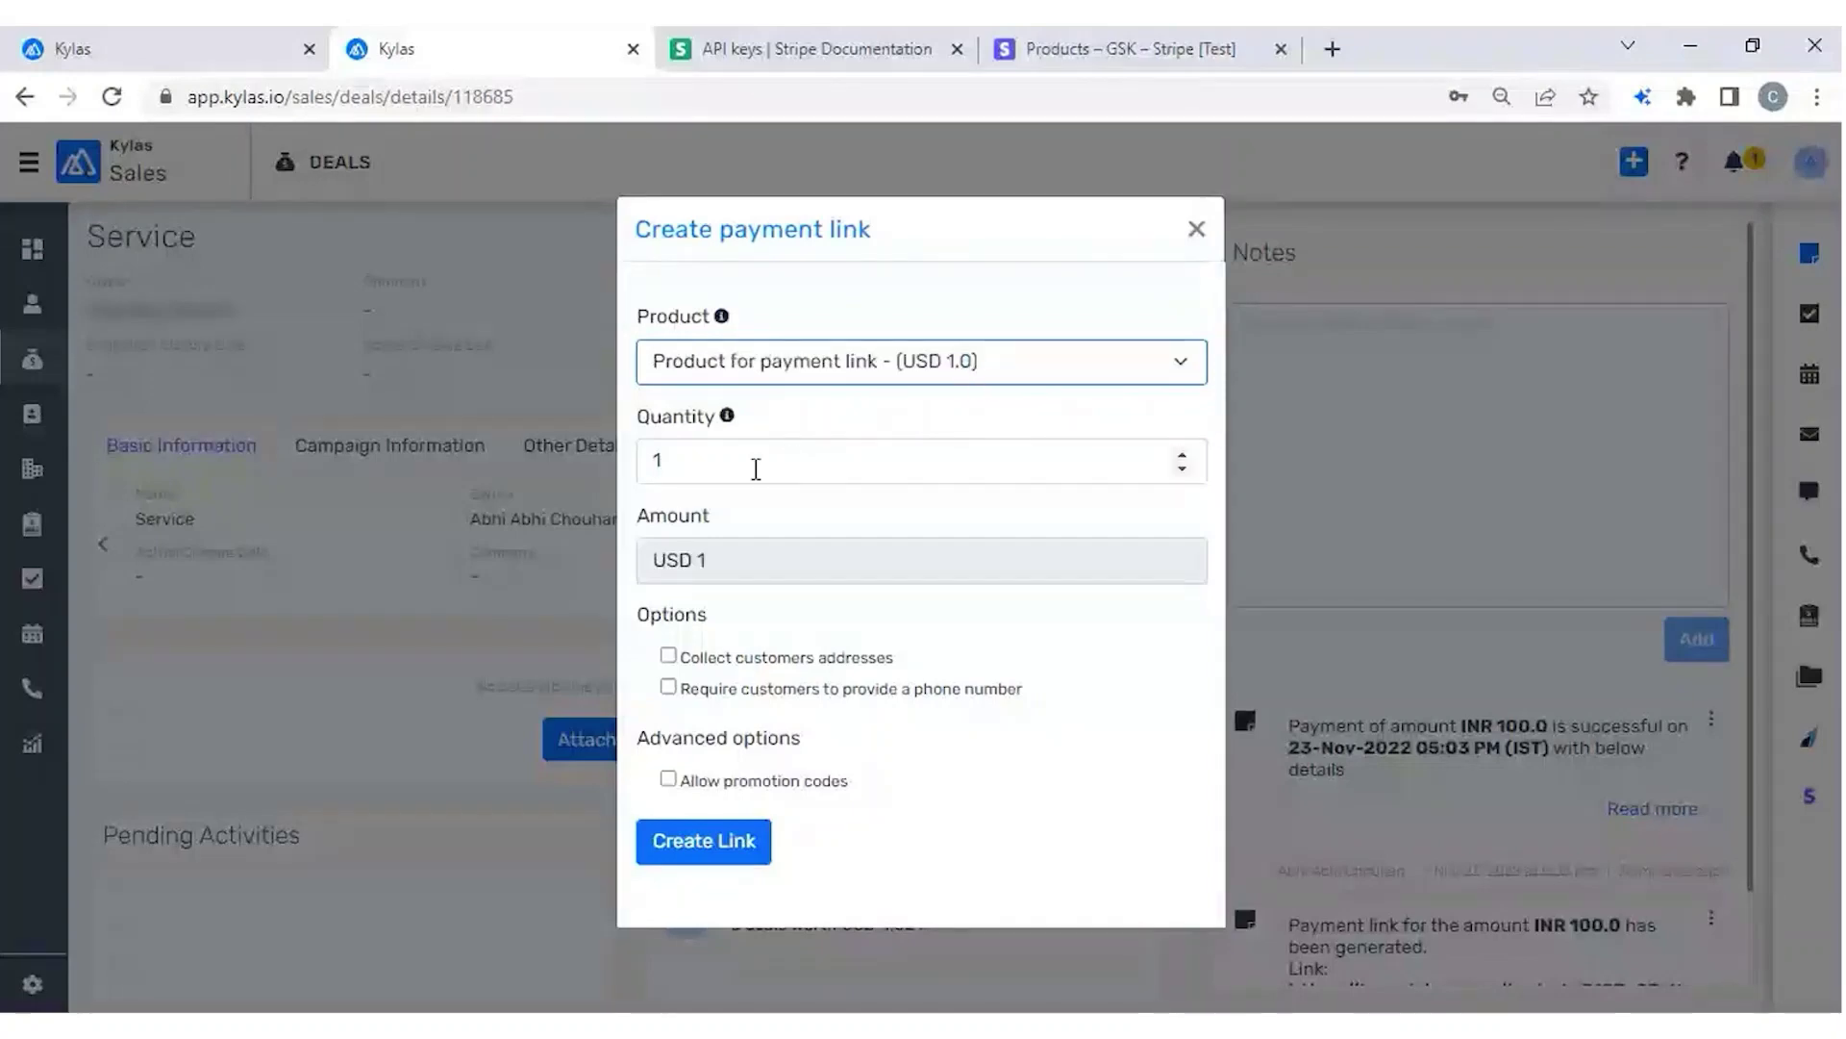
Set the payment link quantity to 500 for a total of USD 500.
{"action": "left_click", "coordinate": [699, 465]}
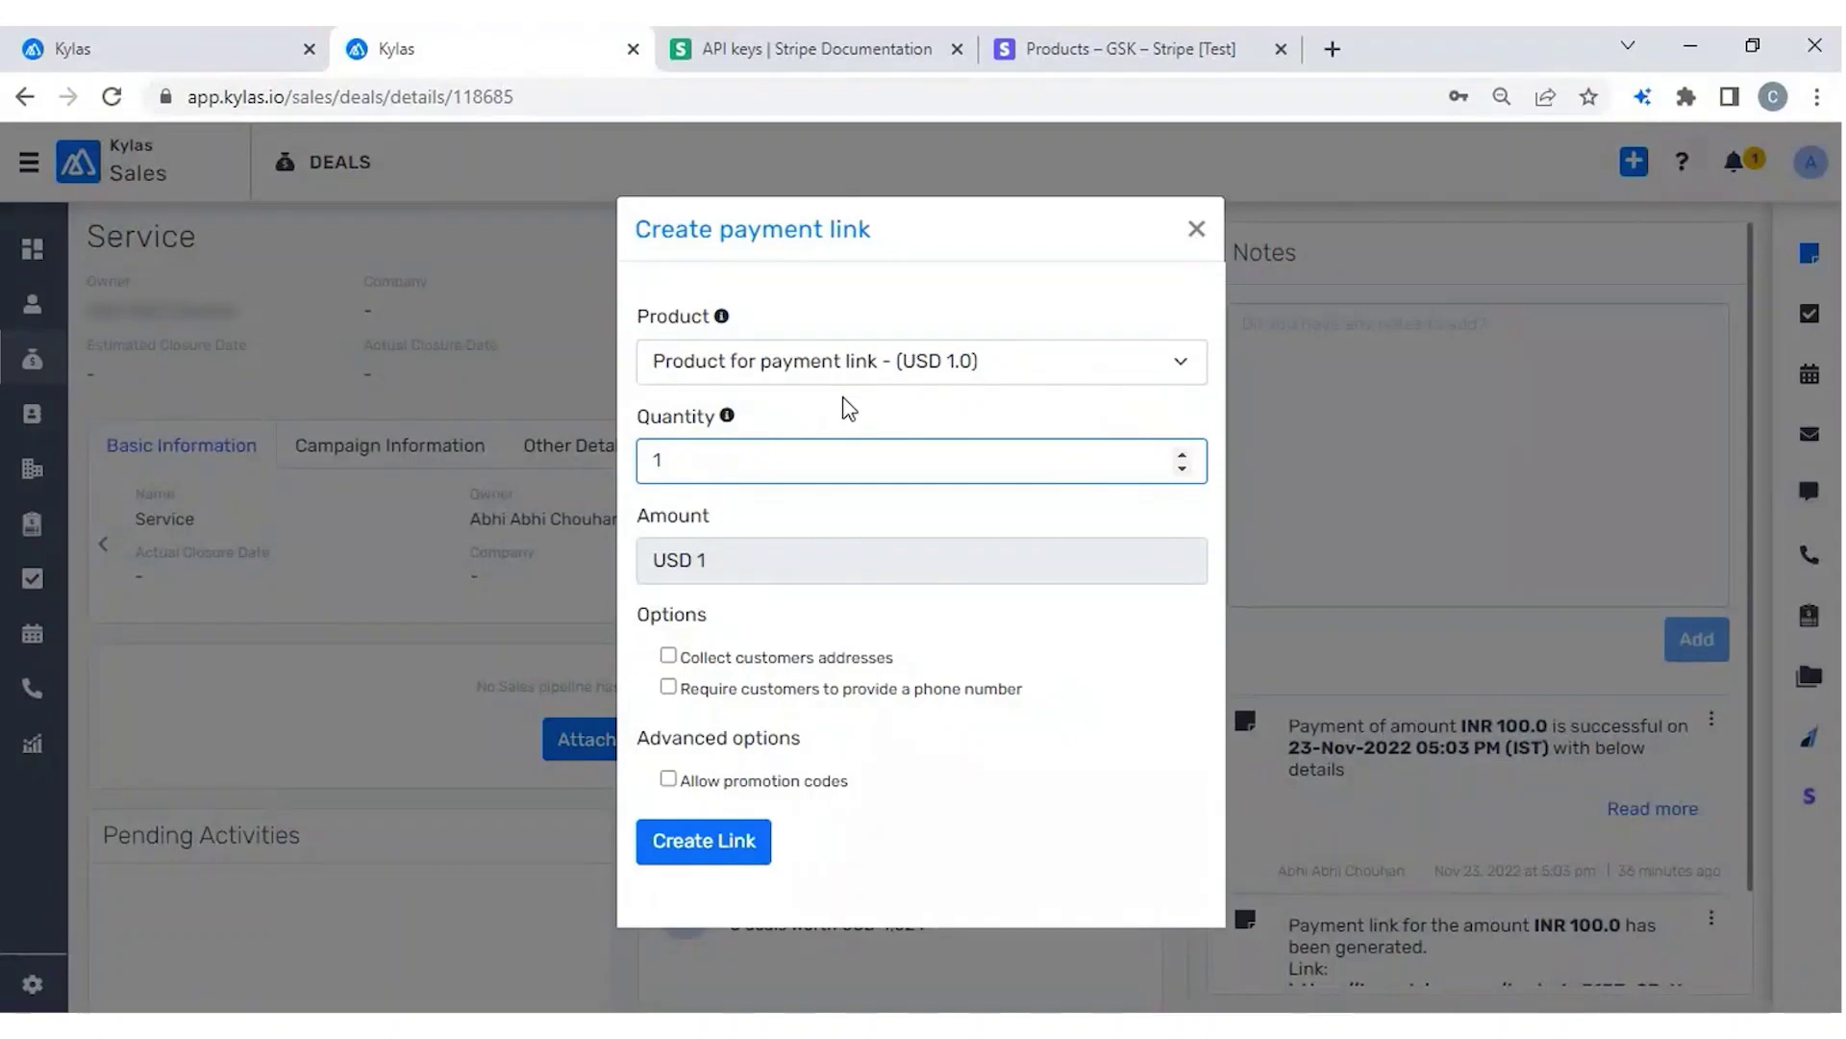
{"action": "key", "text": "BackSpace"}
{"action": "type", "text": "500"}
{"action": "double_click", "coordinate": [666, 516]}
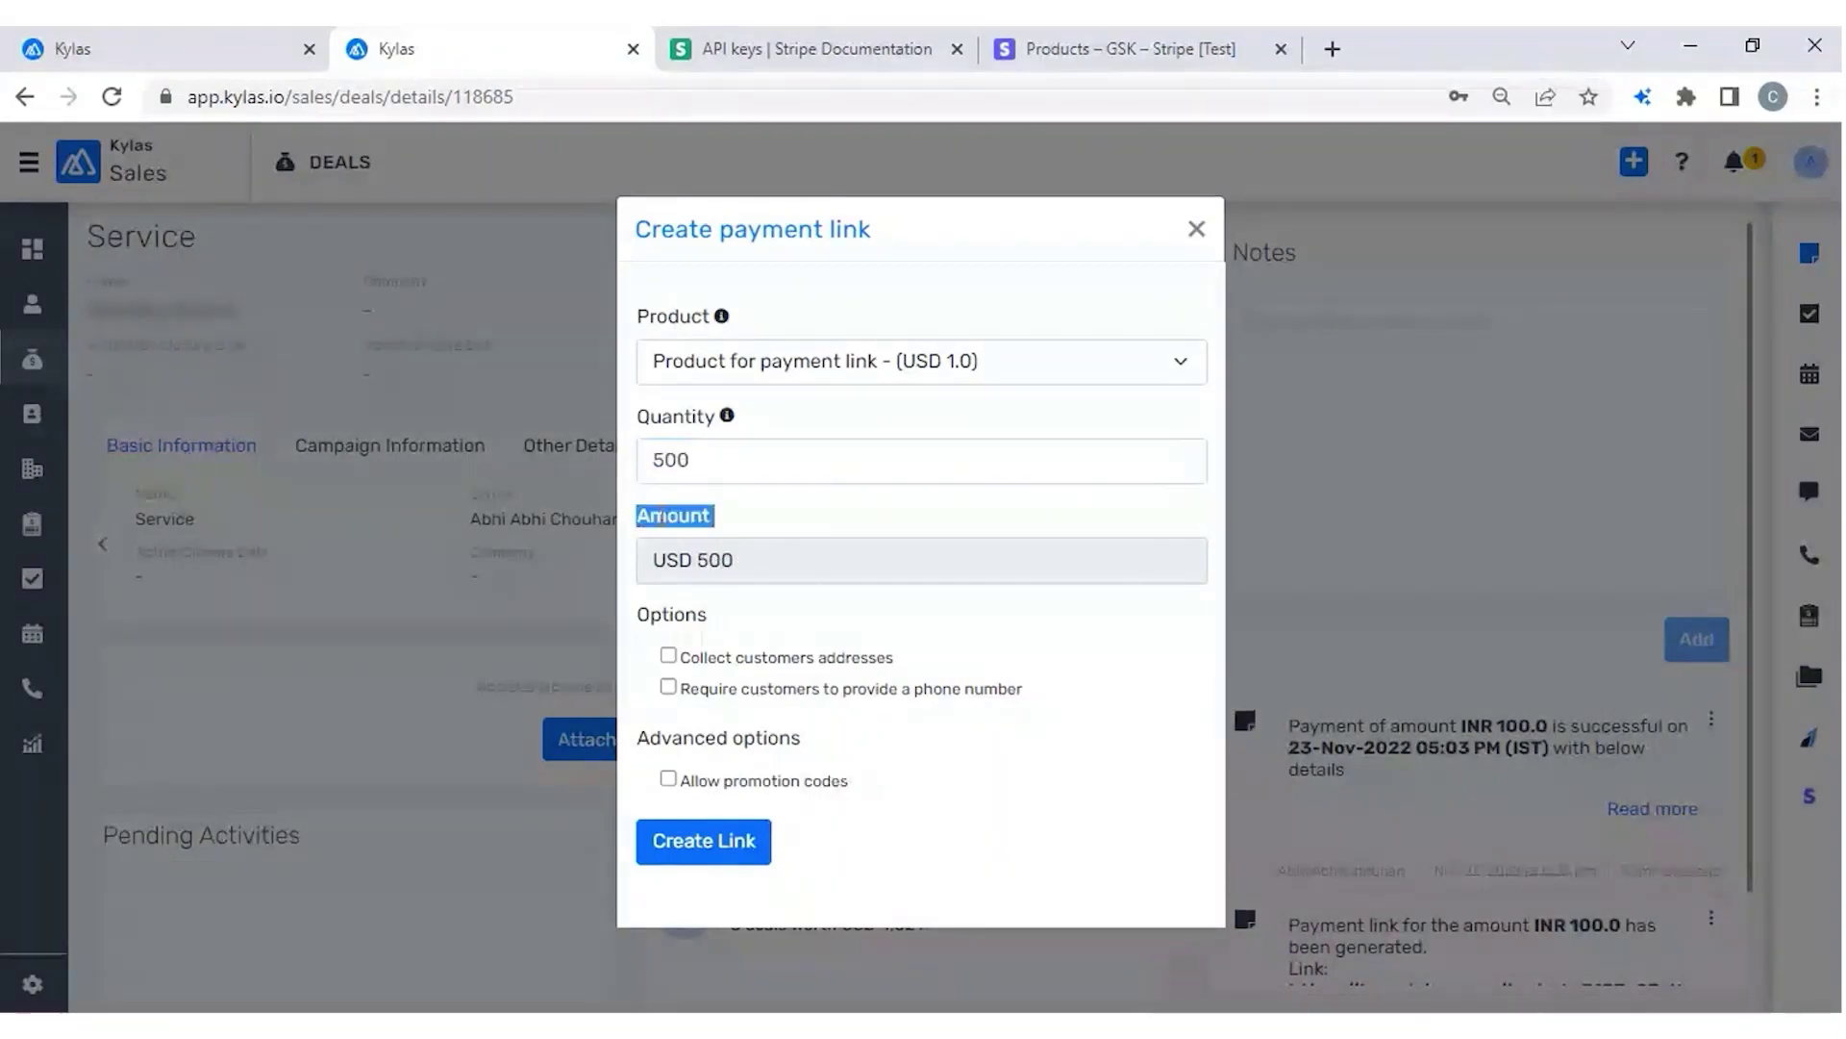
{"action": "key", "text": "shift+Tab"}
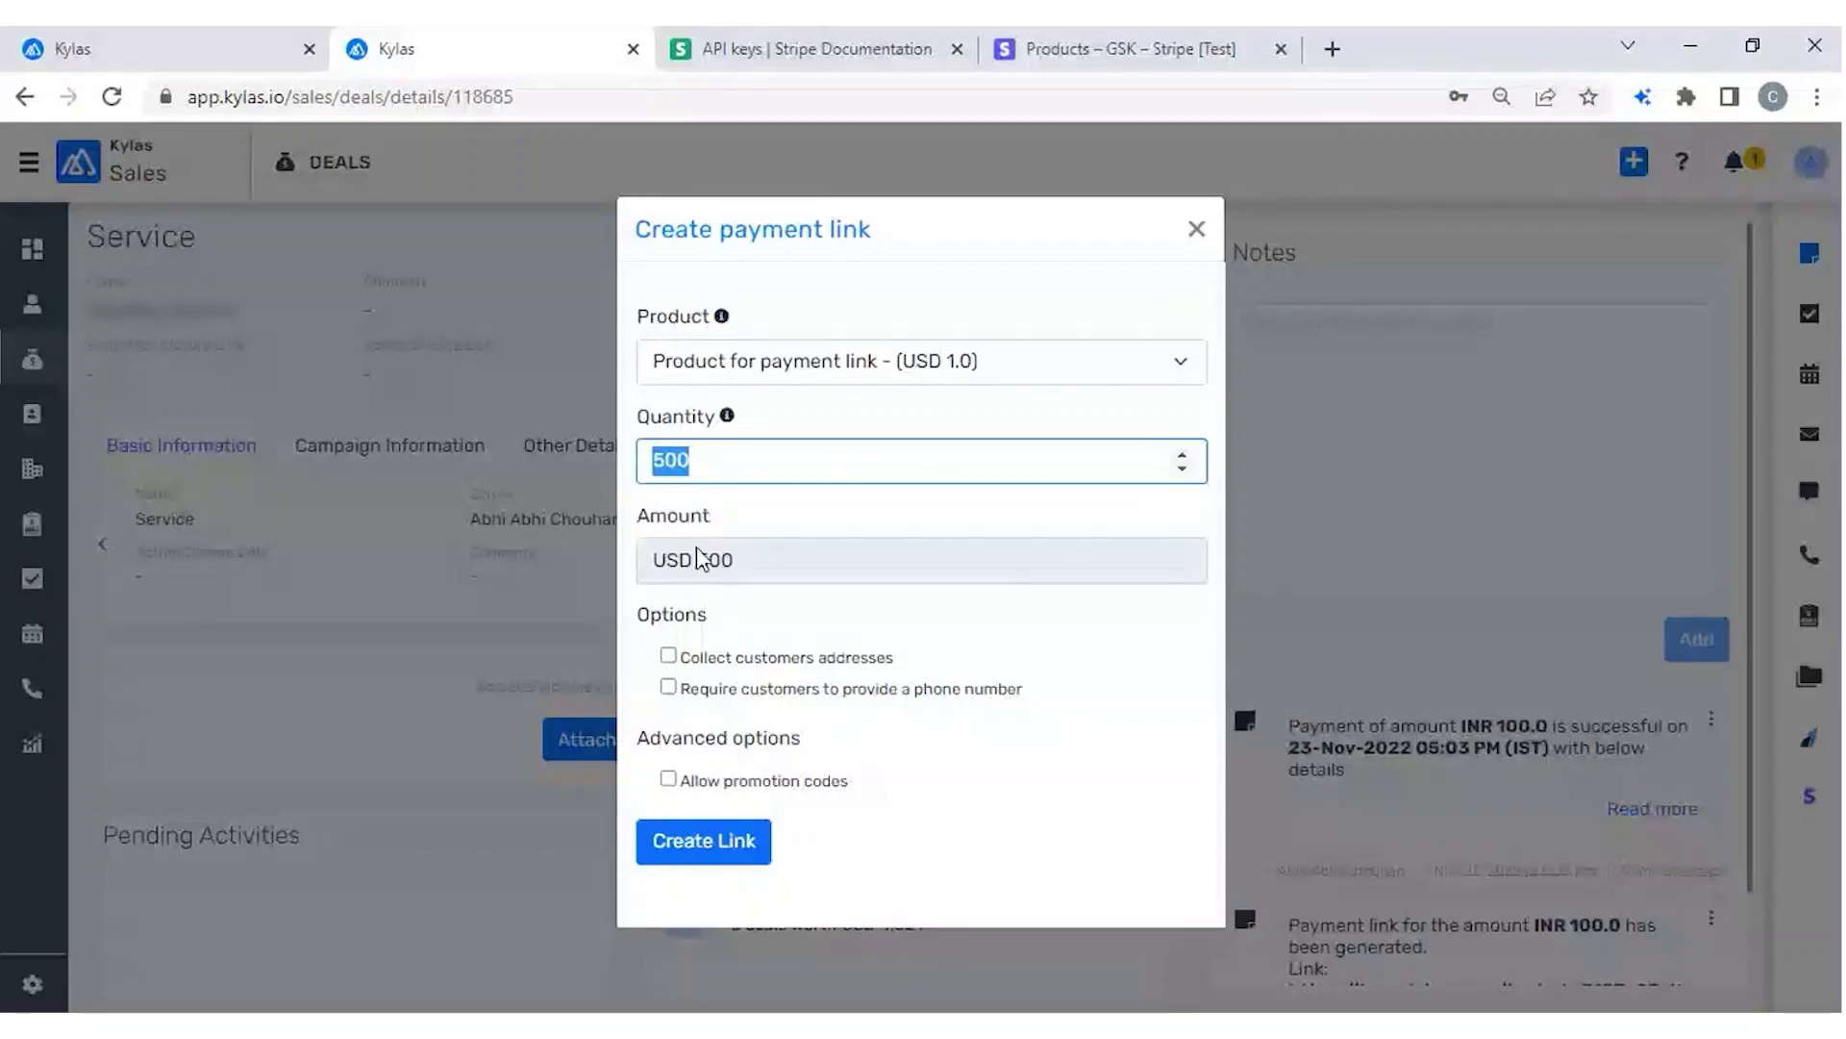
{"action": "key", "text": "Tab"}
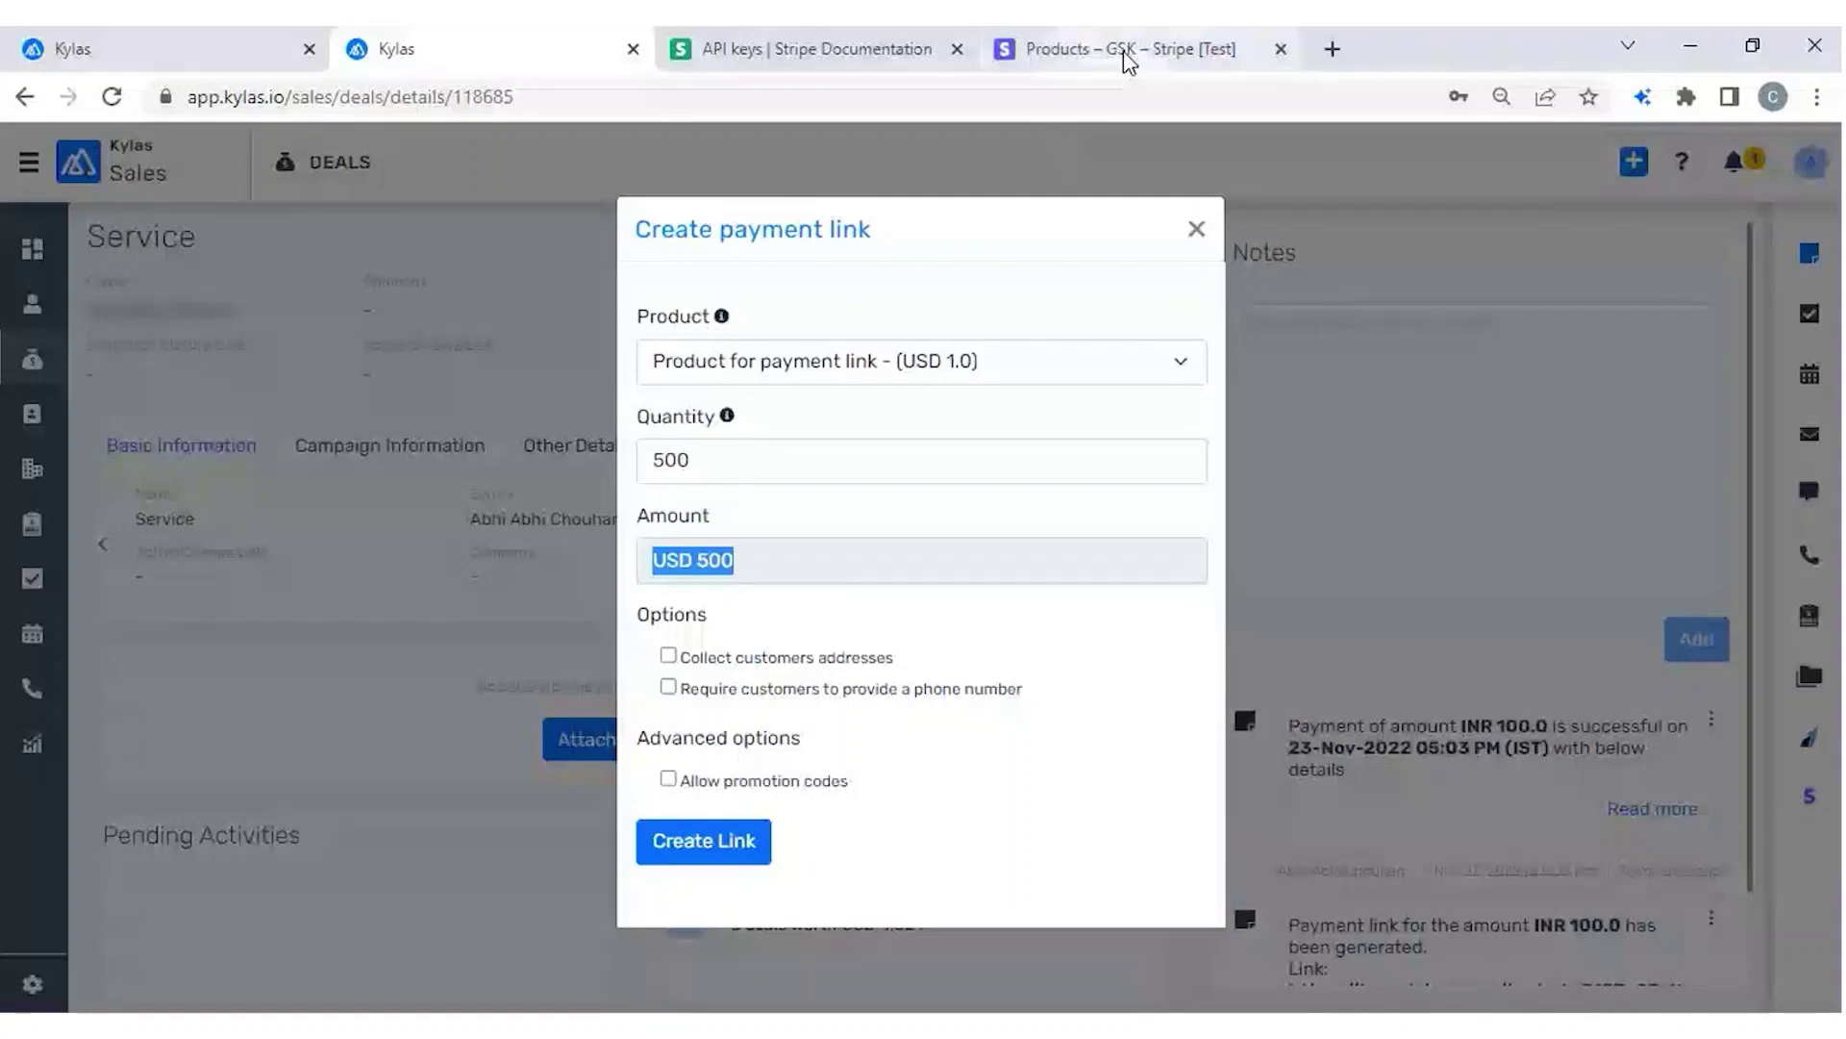
{"action": "left_click", "coordinate": [1128, 53]}
{"action": "mouse_move", "coordinate": [838, 231]}
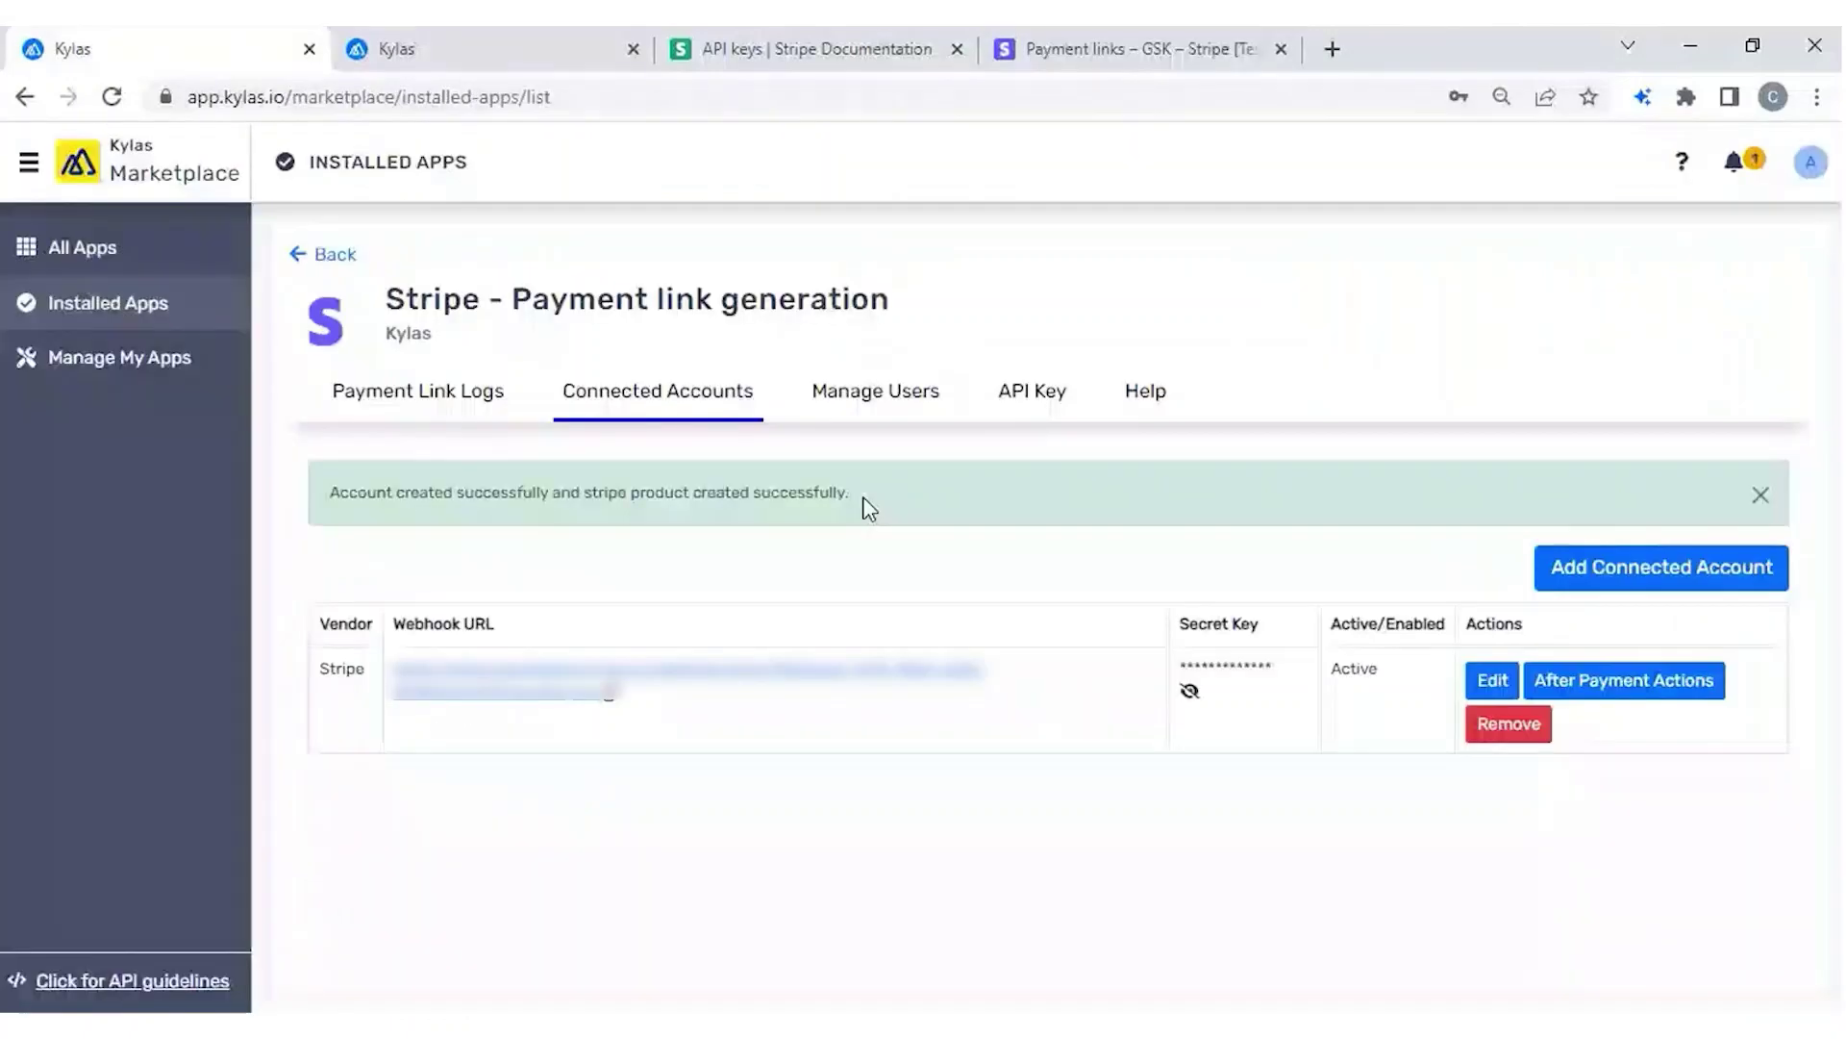
{"action": "left_click_drag", "start_coordinate": [866, 503], "coordinate": [586, 504]}
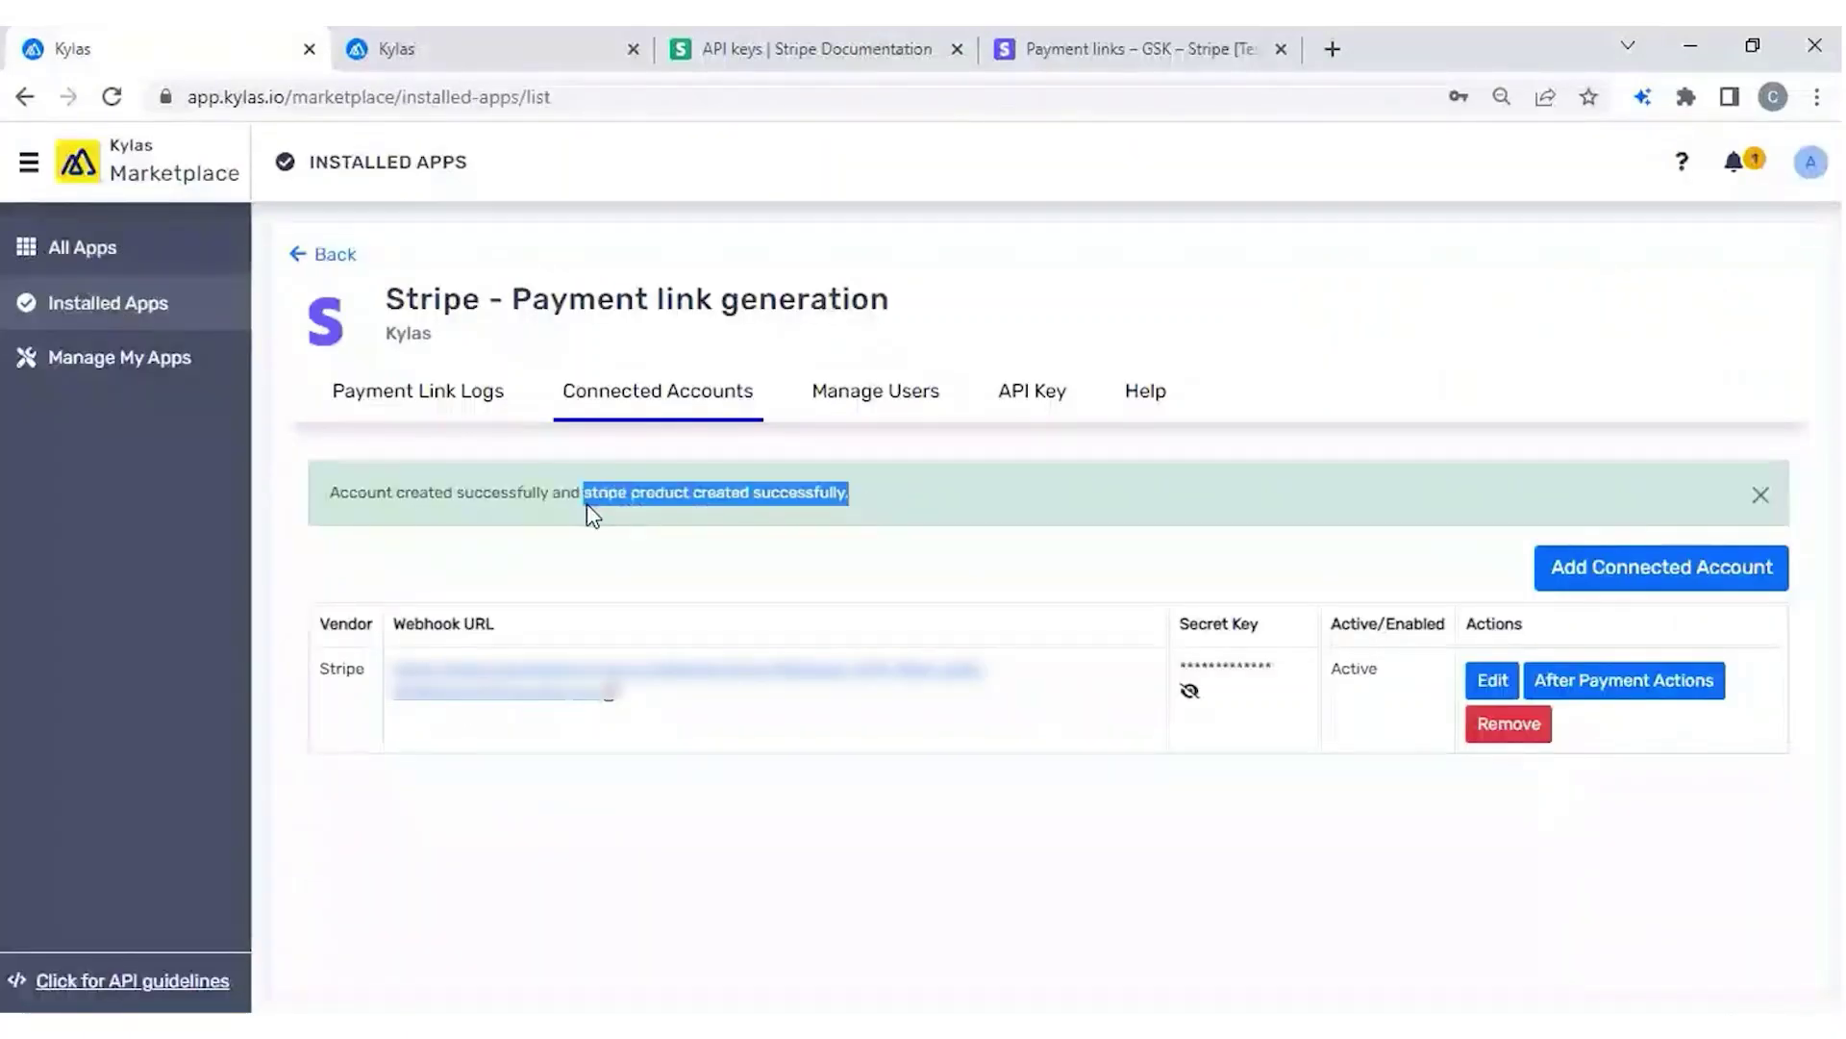
{"action": "left_click", "coordinate": [486, 55]}
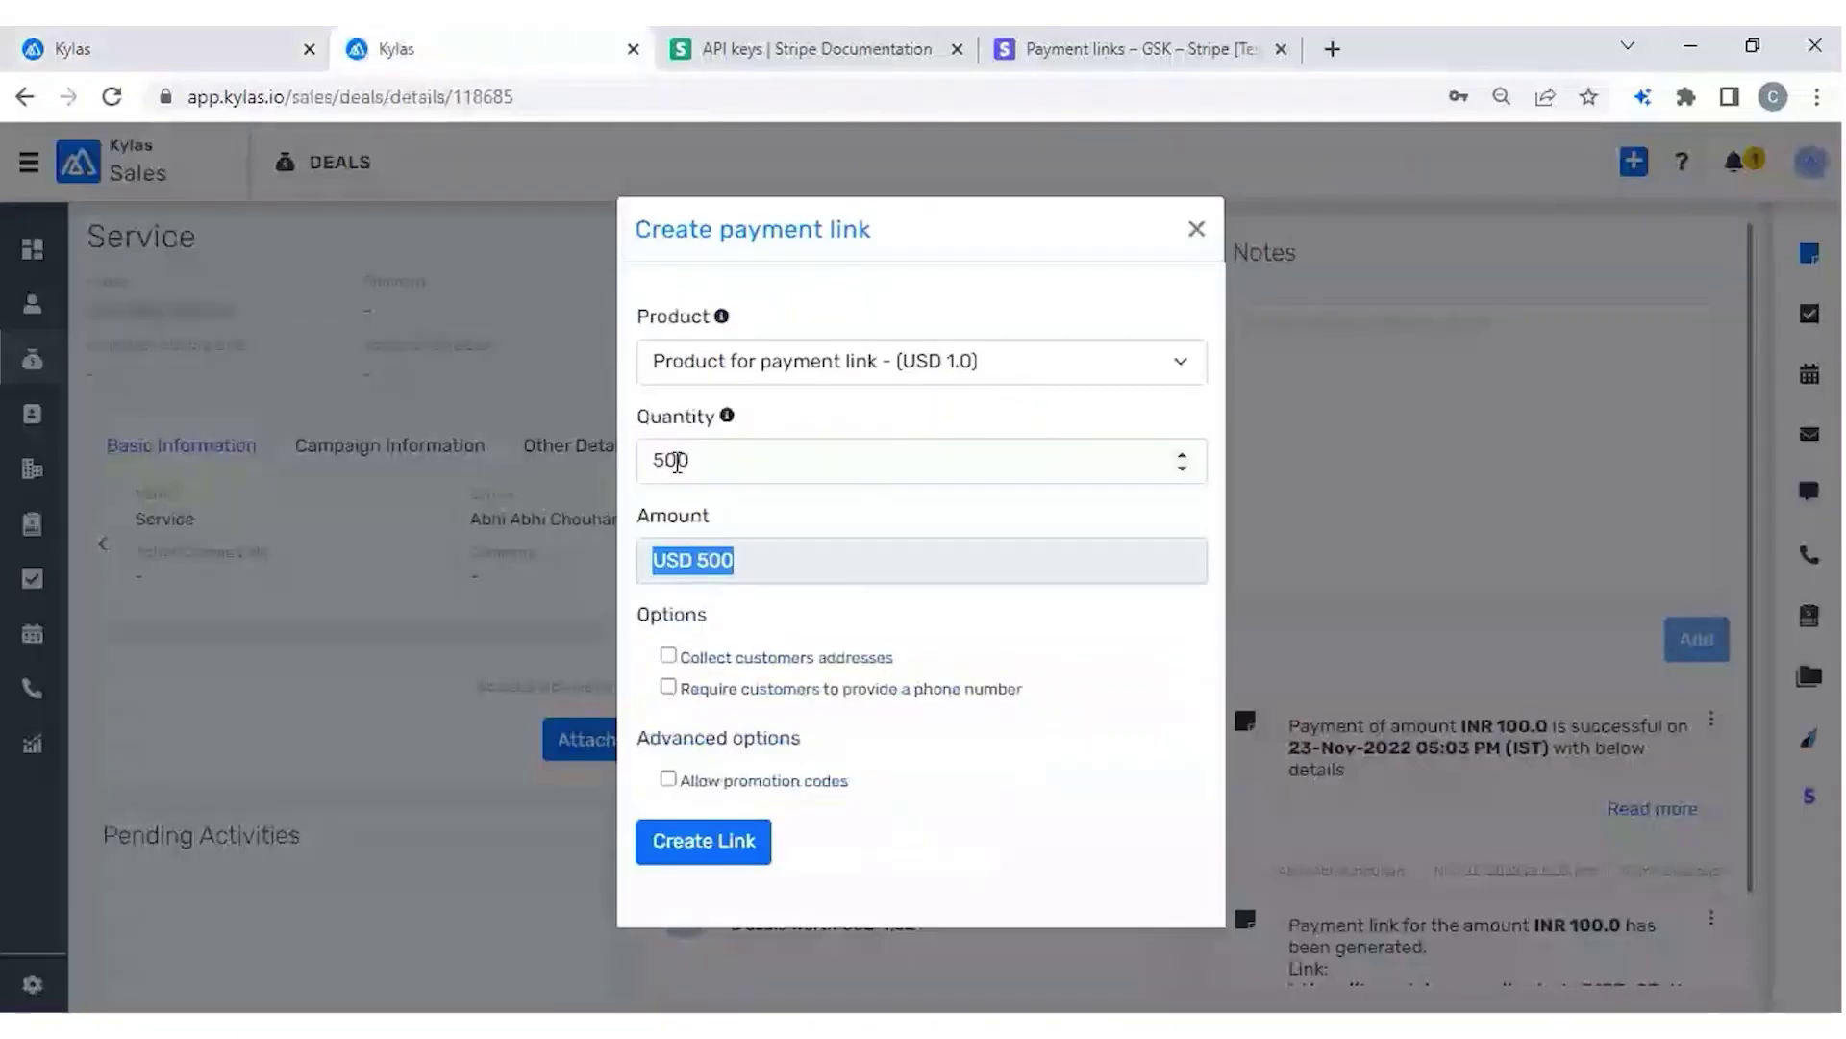
Require a customer phone number on the 500-unit, USD 500 payment link.
{"action": "double_click", "coordinate": [677, 462]}
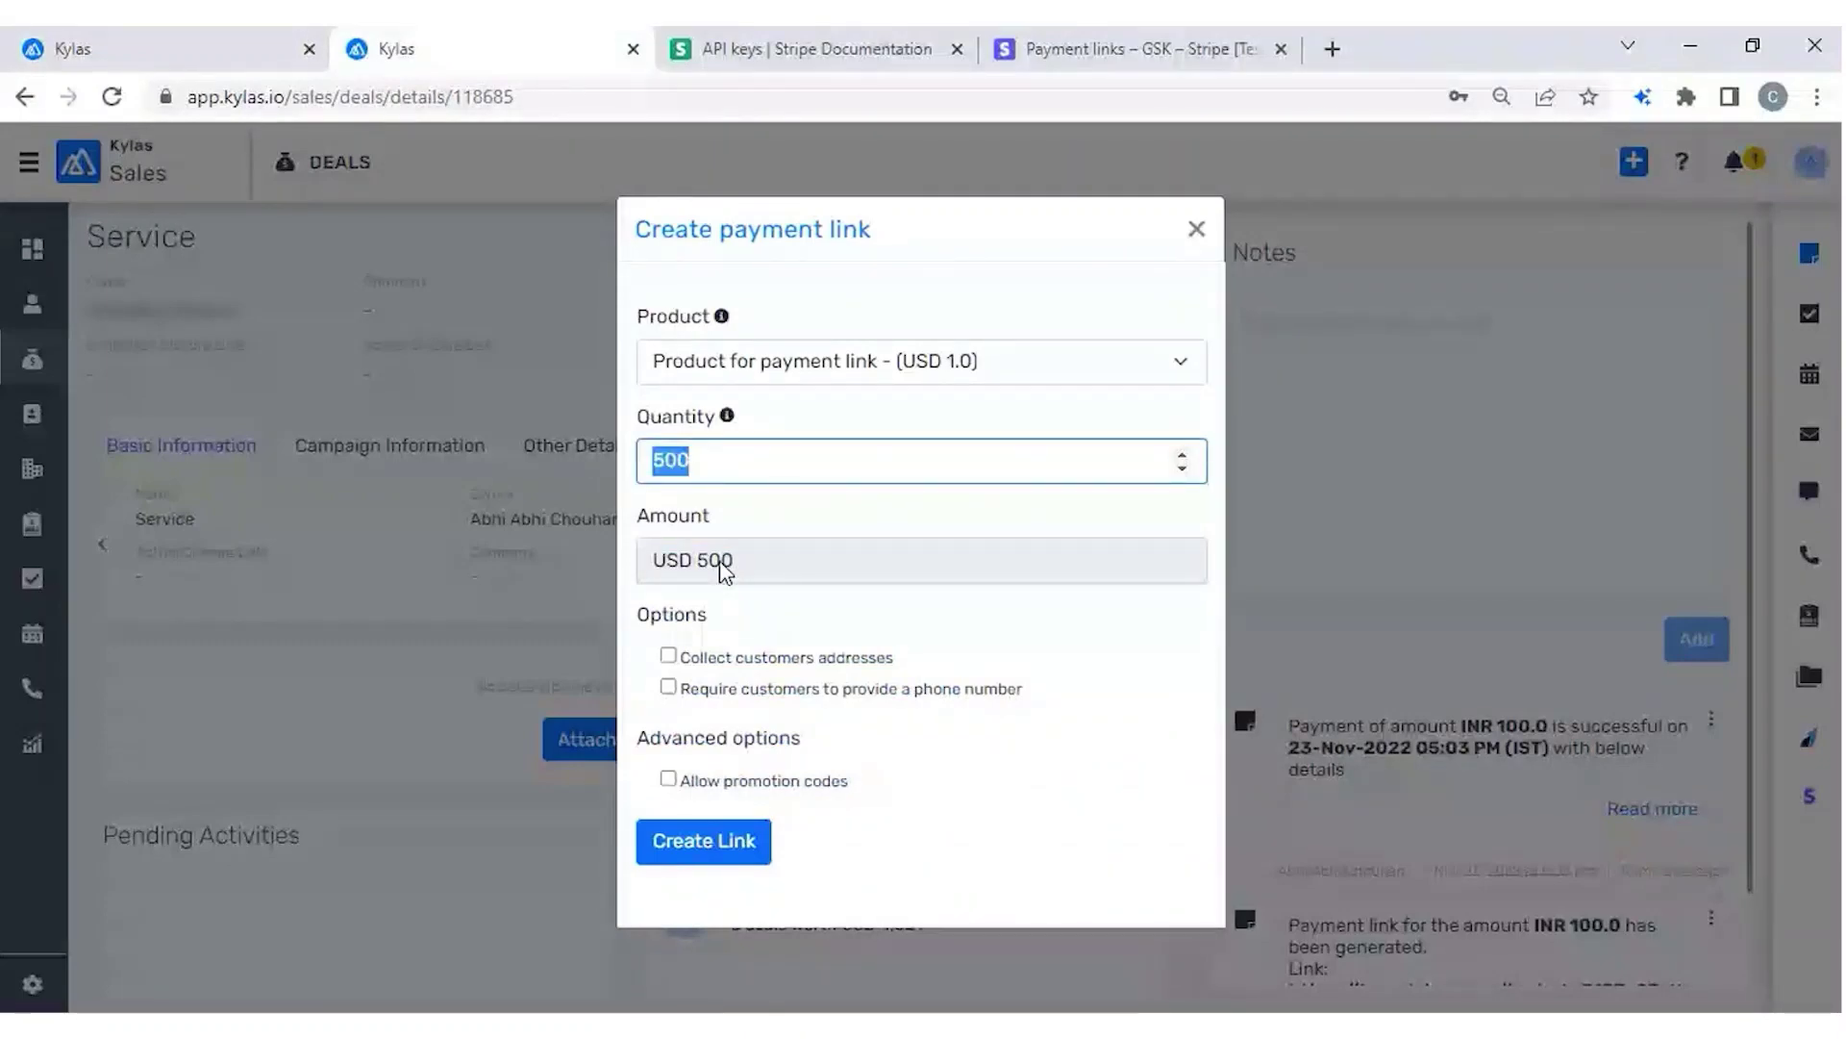
{"action": "left_click", "coordinate": [694, 472]}
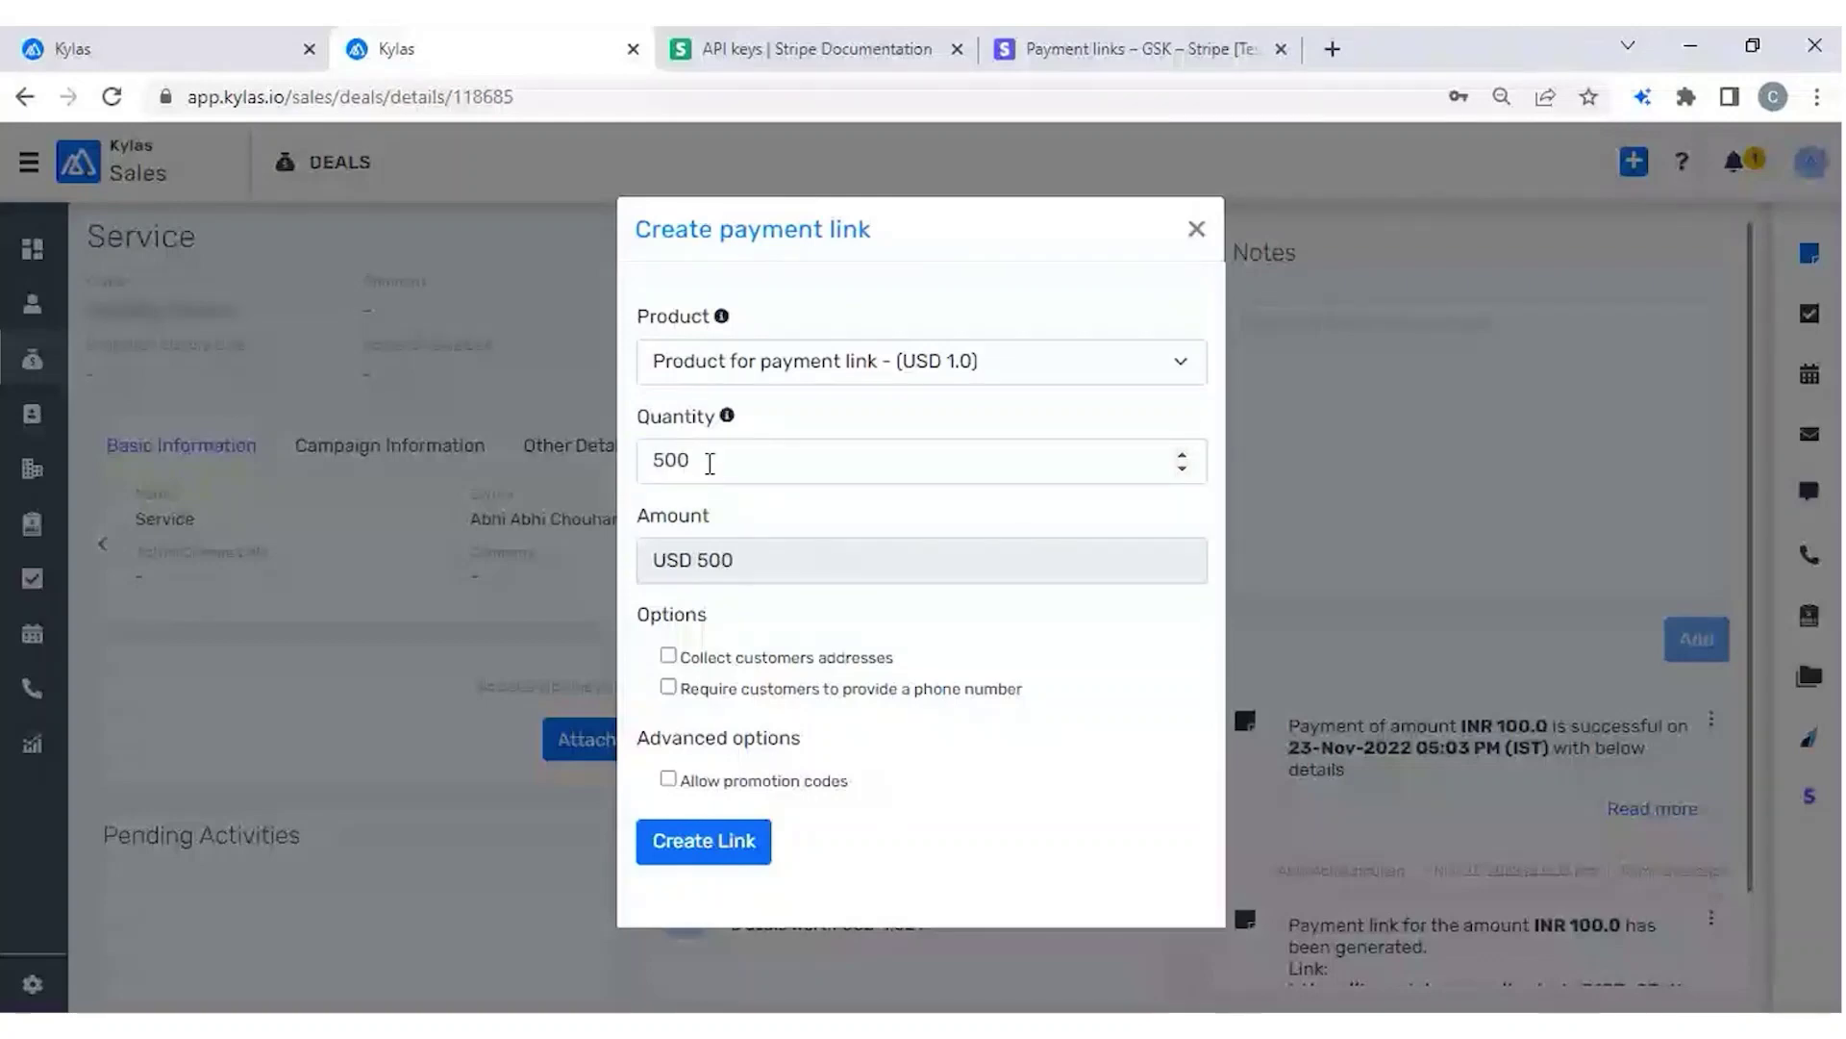
{"action": "left_click", "coordinate": [709, 464]}
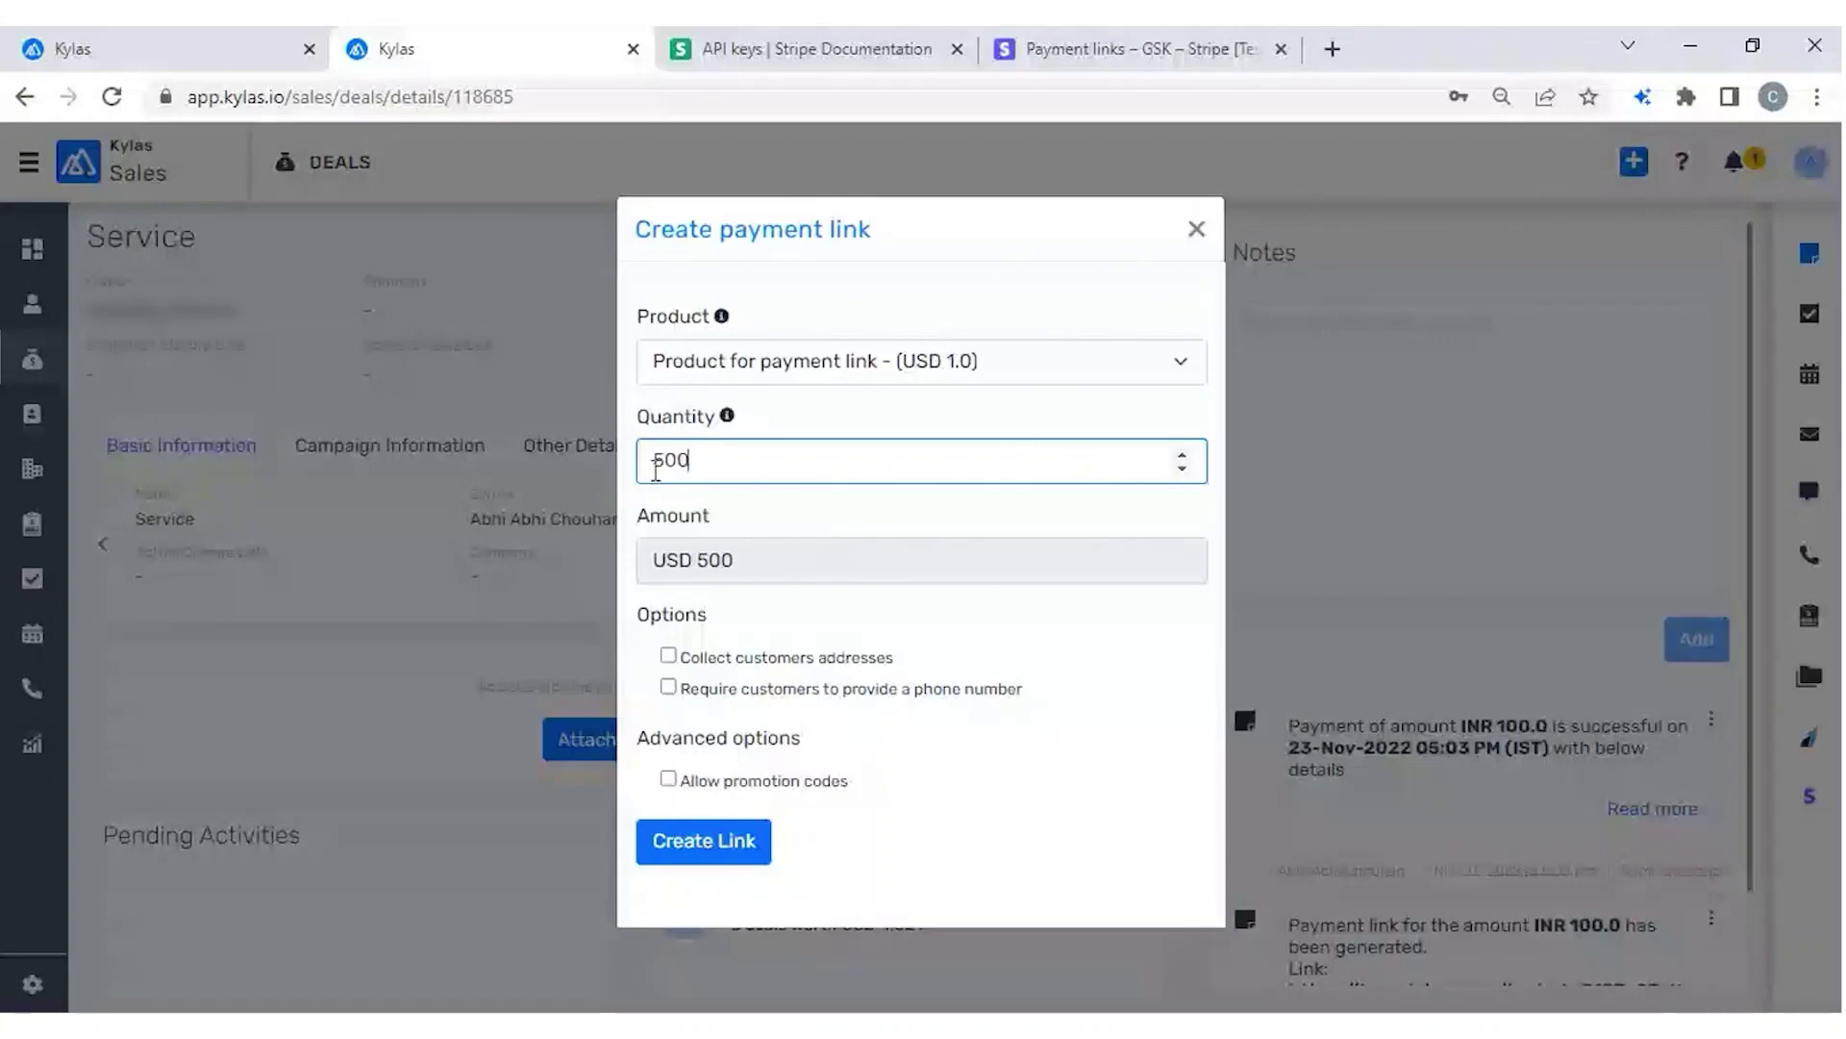
{"action": "left_click_drag", "start_coordinate": [654, 560], "coordinate": [736, 562]}
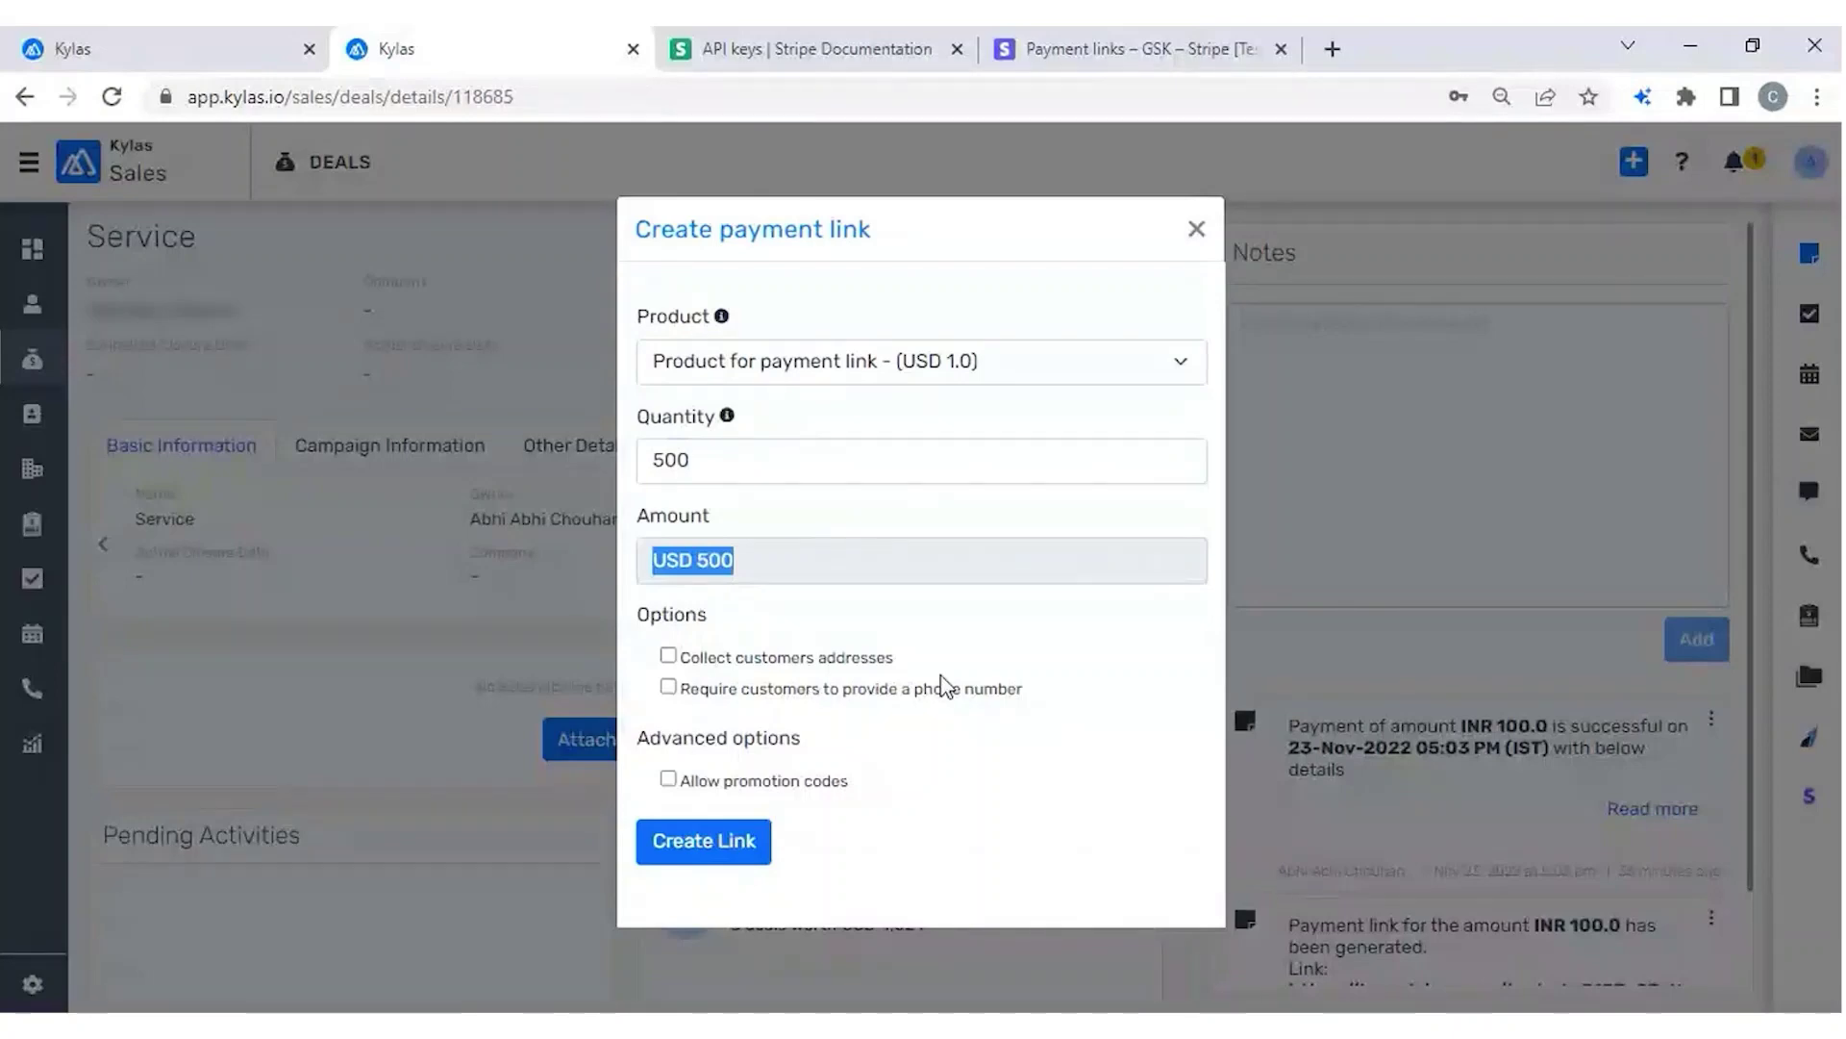
{"action": "left_click", "coordinate": [668, 686]}
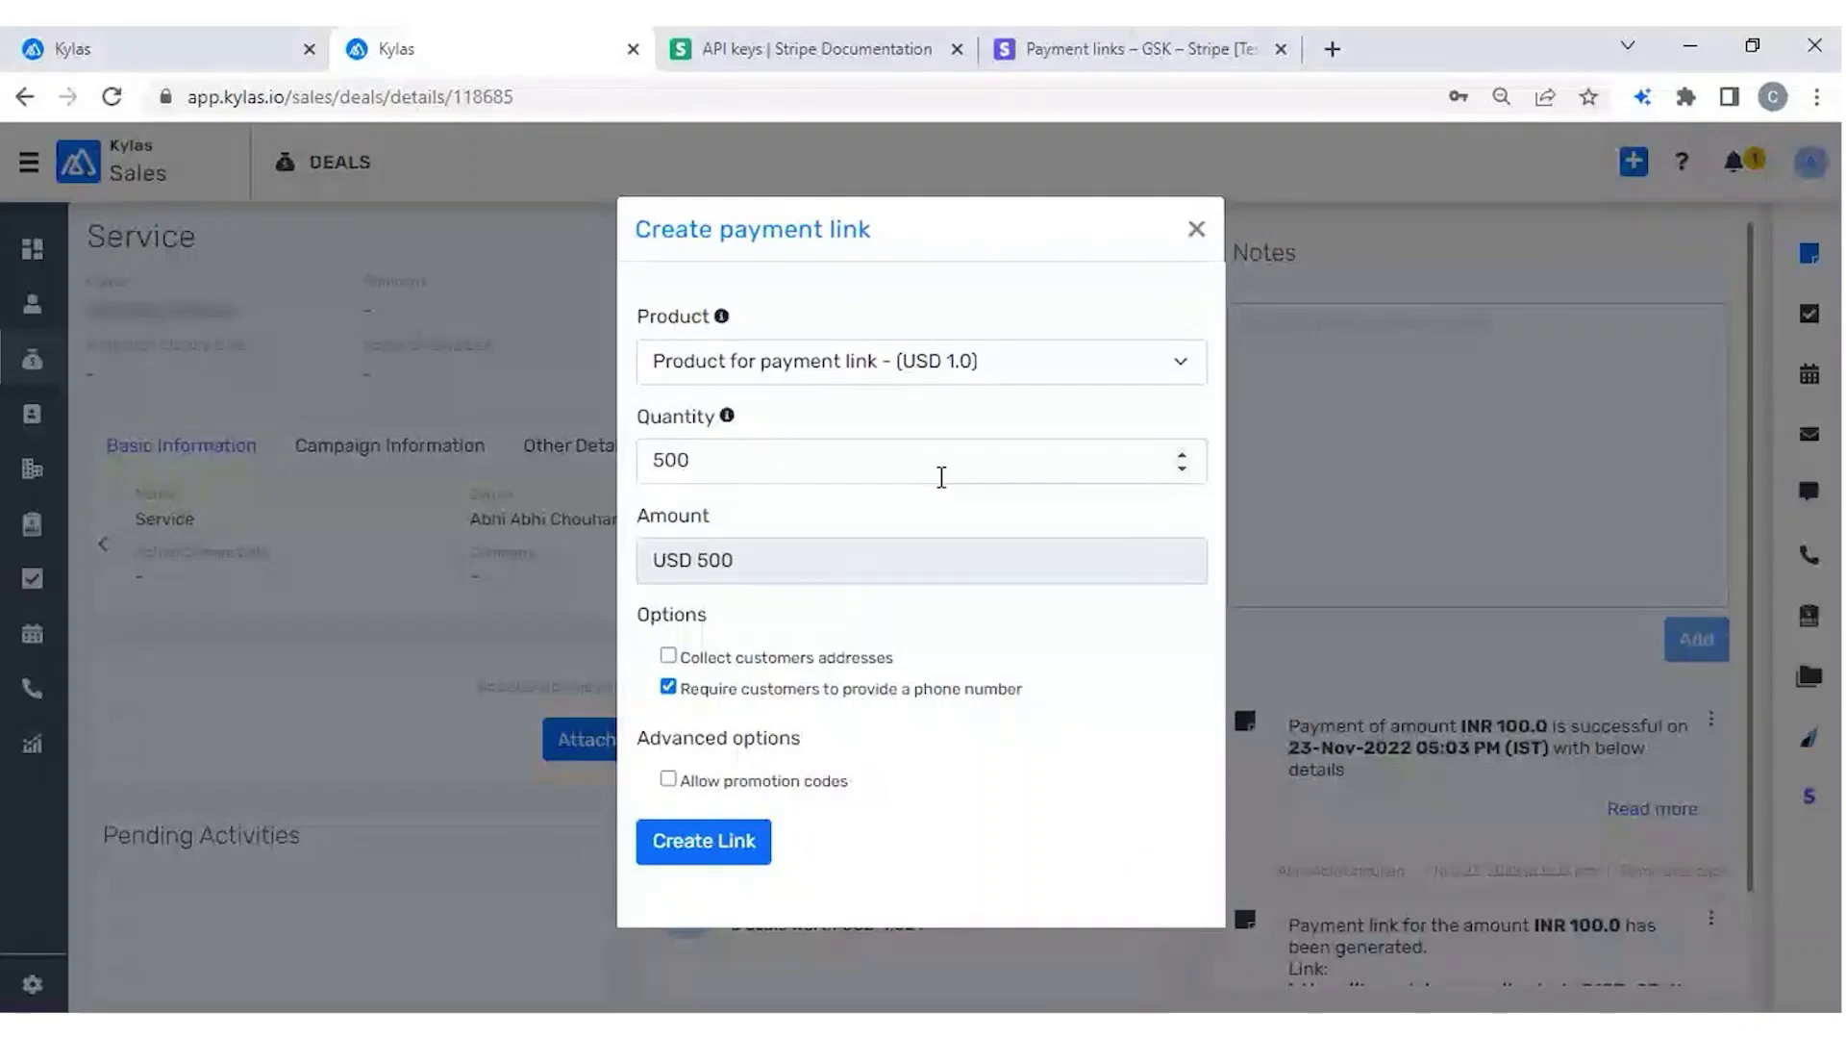
Select the quantity value 500 in the Create payment link form.
{"action": "left_click", "coordinate": [866, 471]}
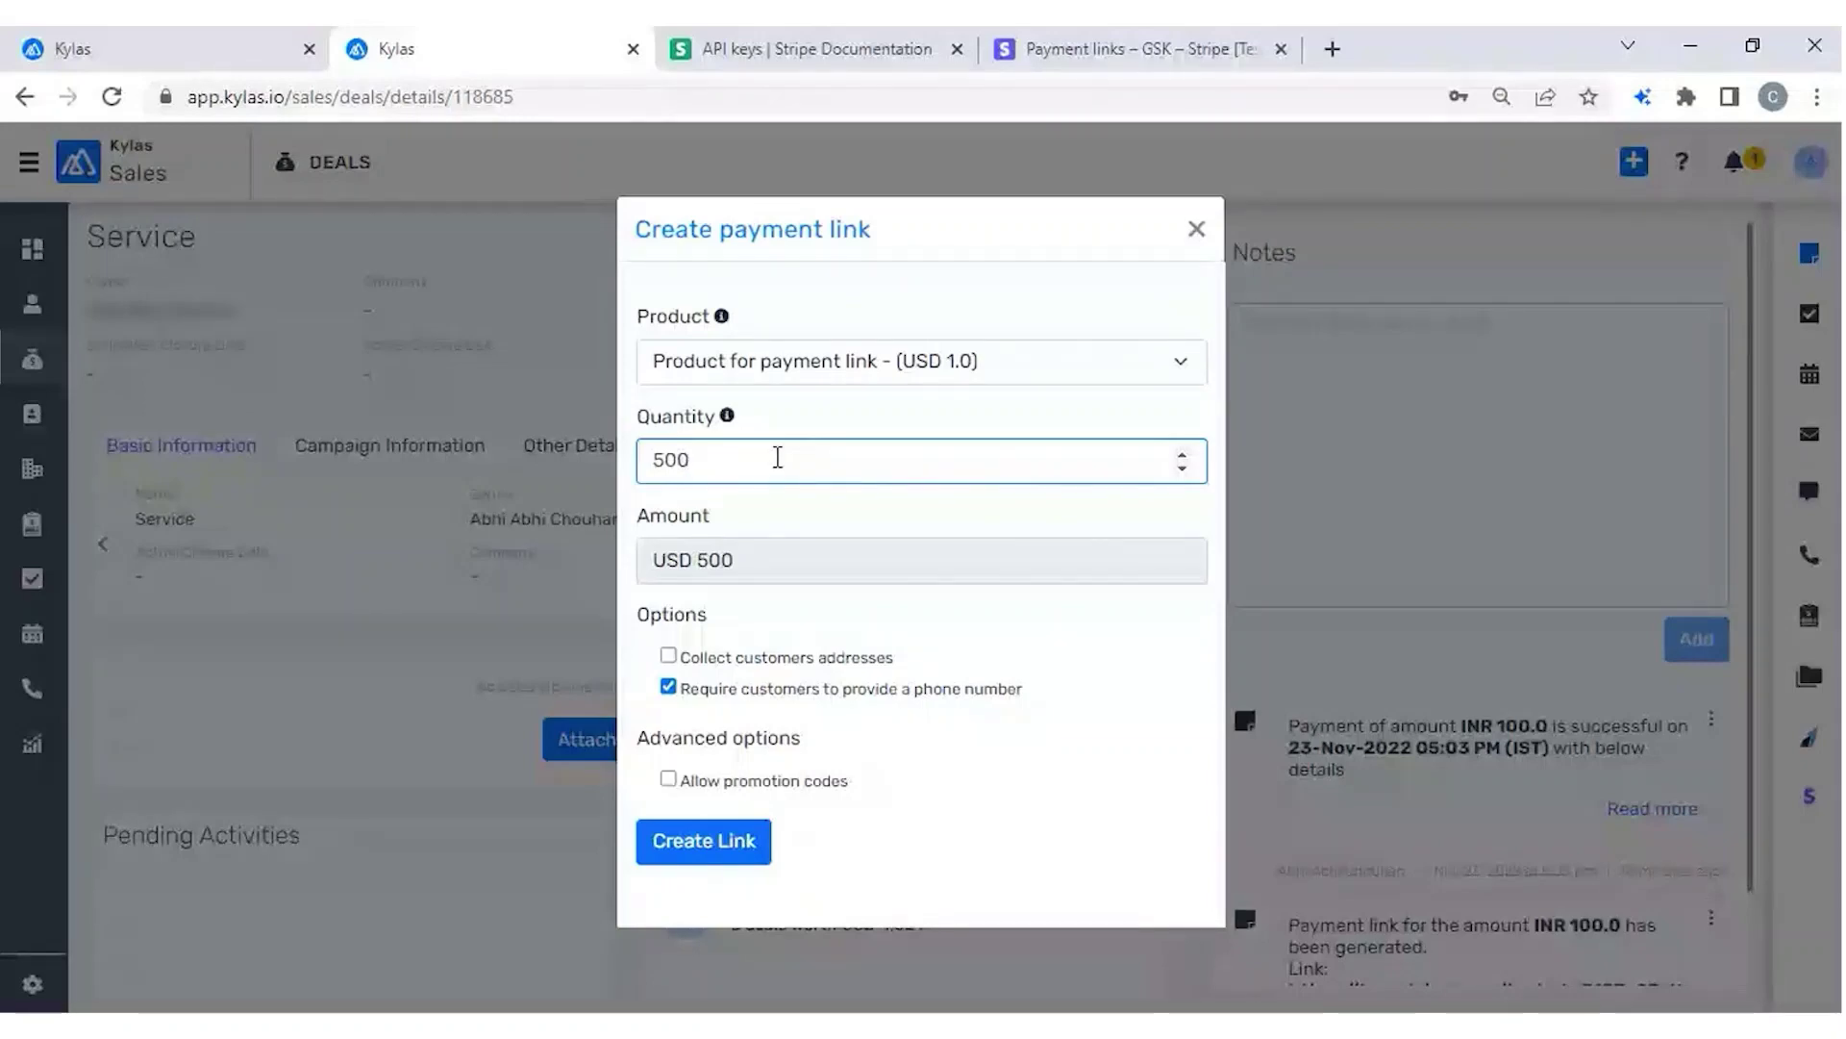
{"action": "double_click", "coordinate": [777, 458]}
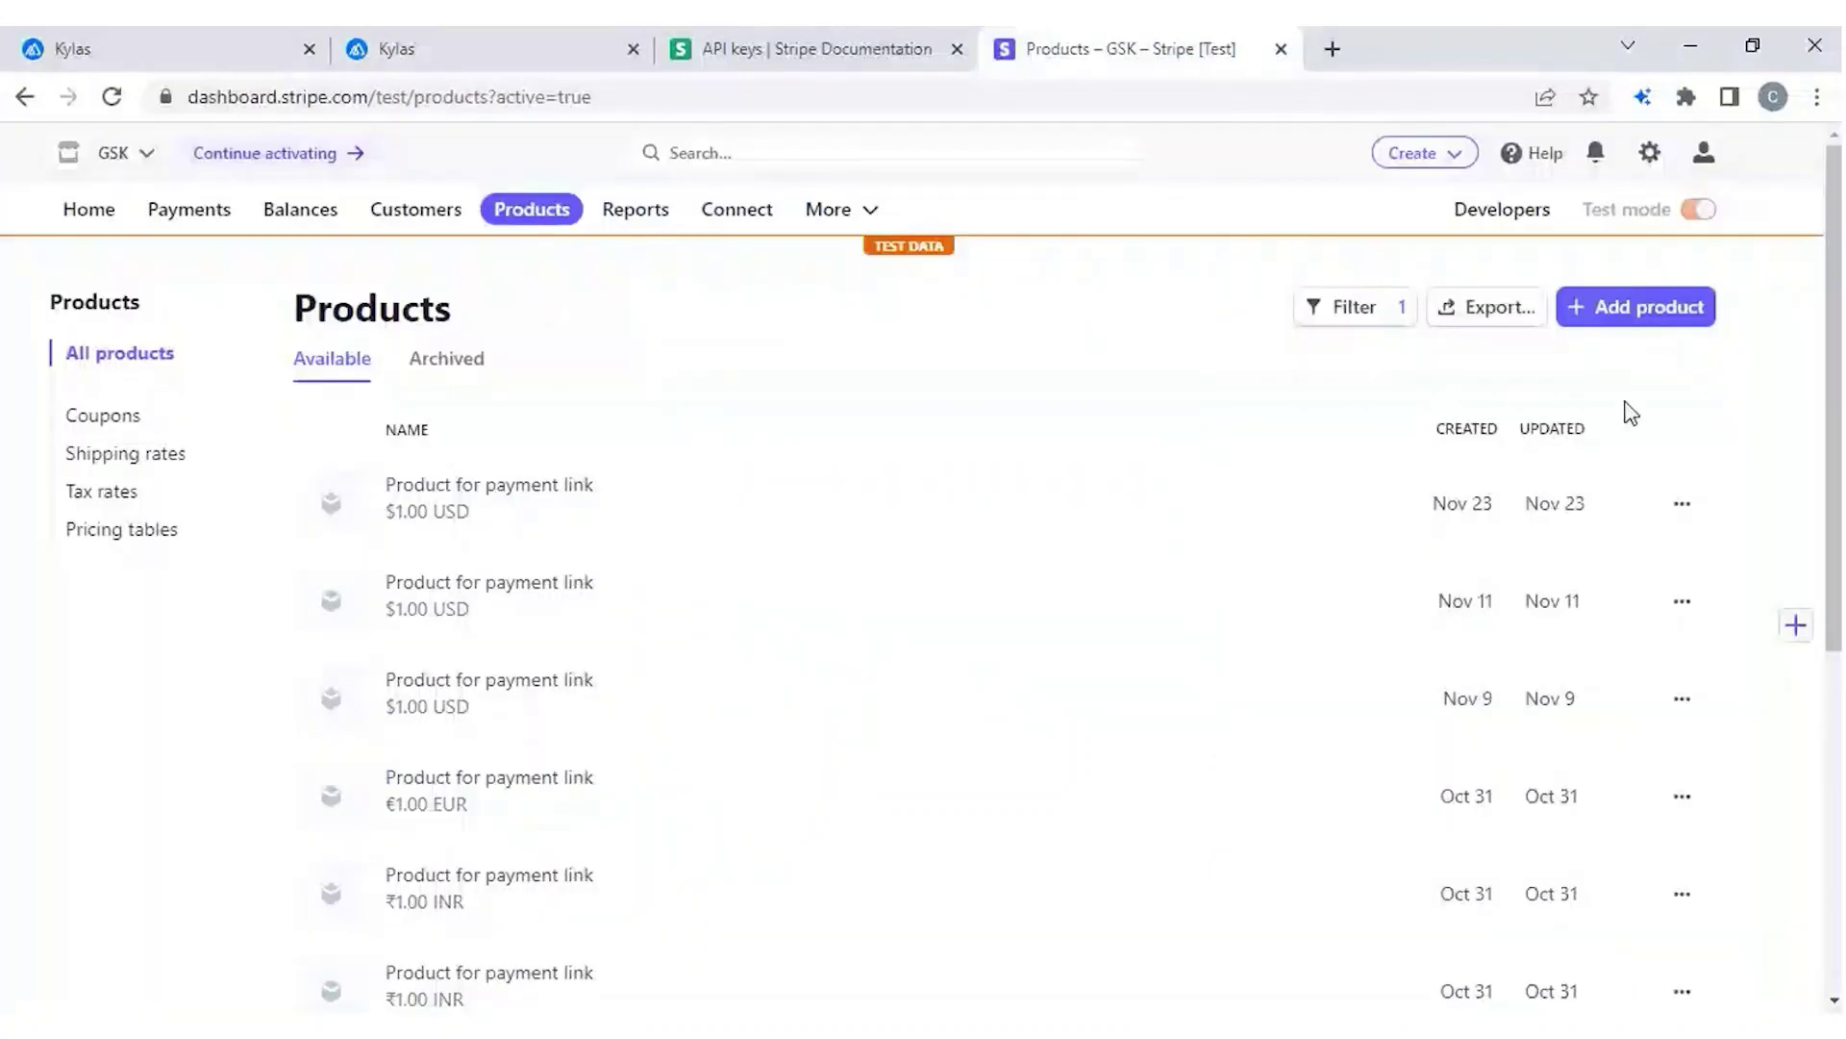
Begin adding a new Stripe product, leave it unfilled, and return to the Kylas dialog.
{"action": "left_click", "coordinate": [1686, 318]}
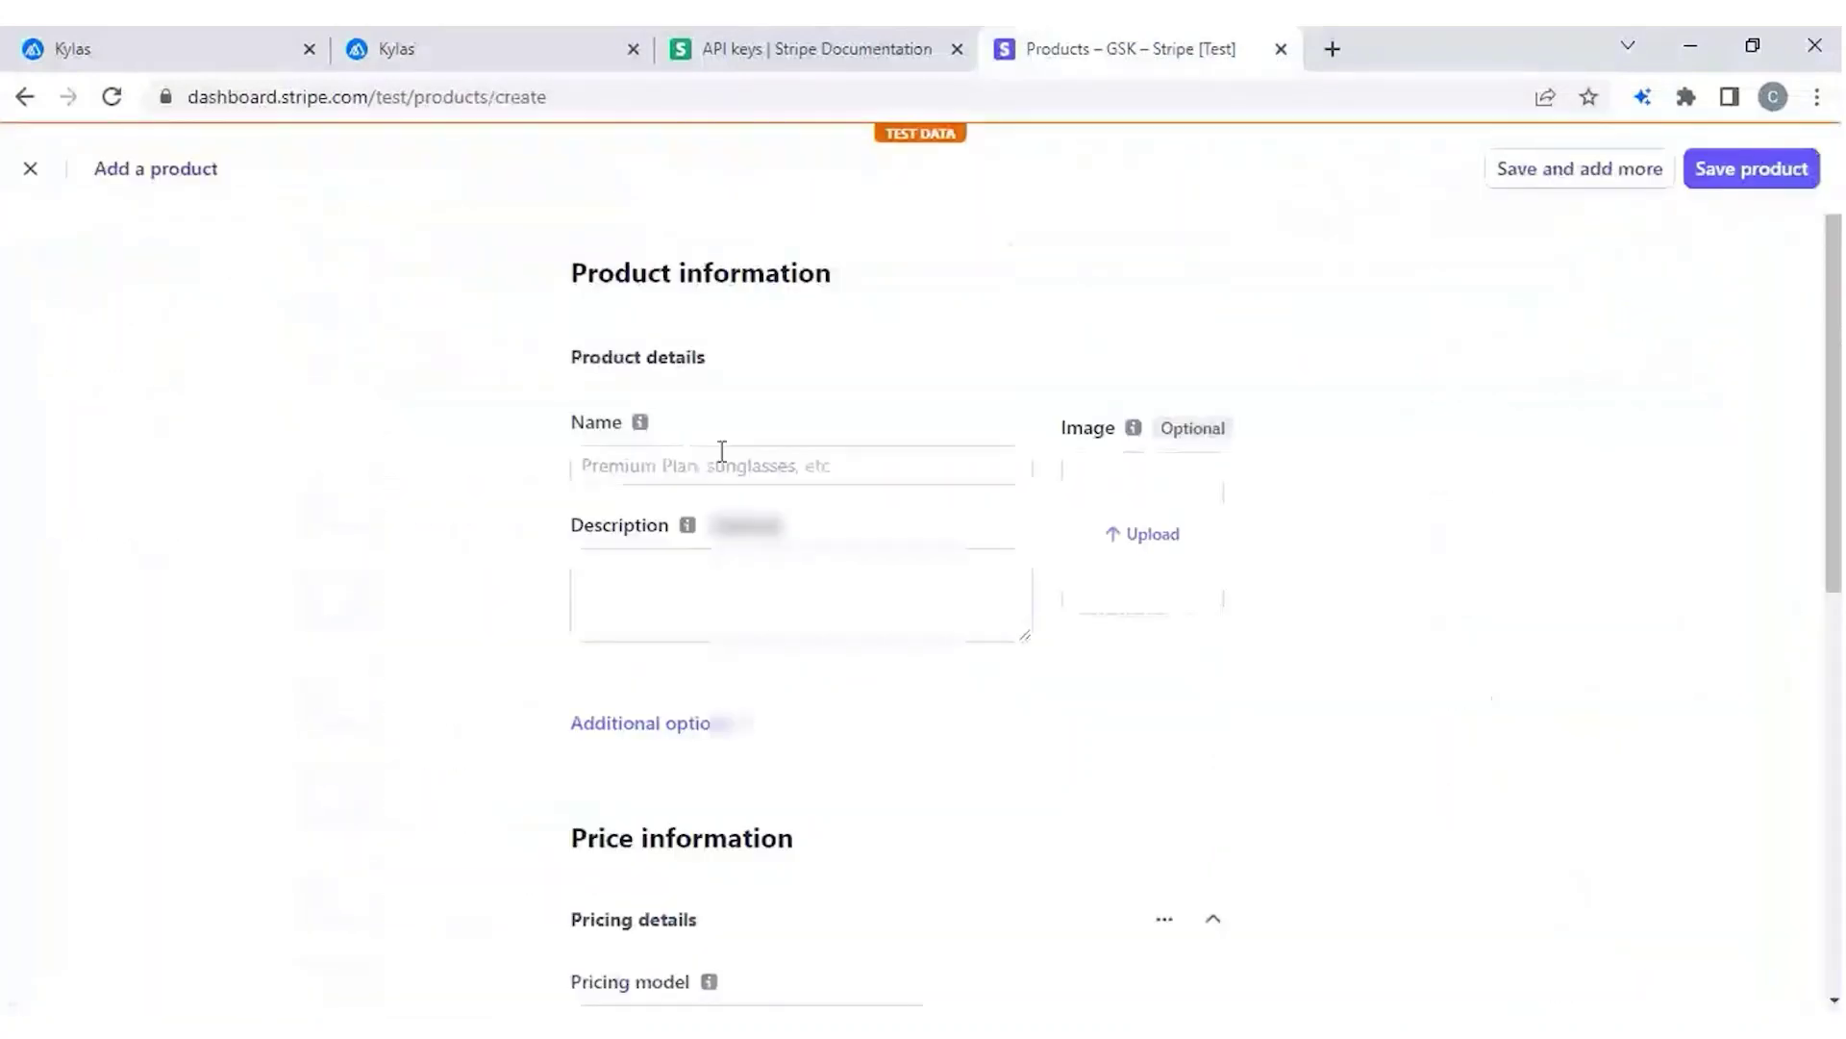
{"action": "left_click", "coordinate": [722, 459]}
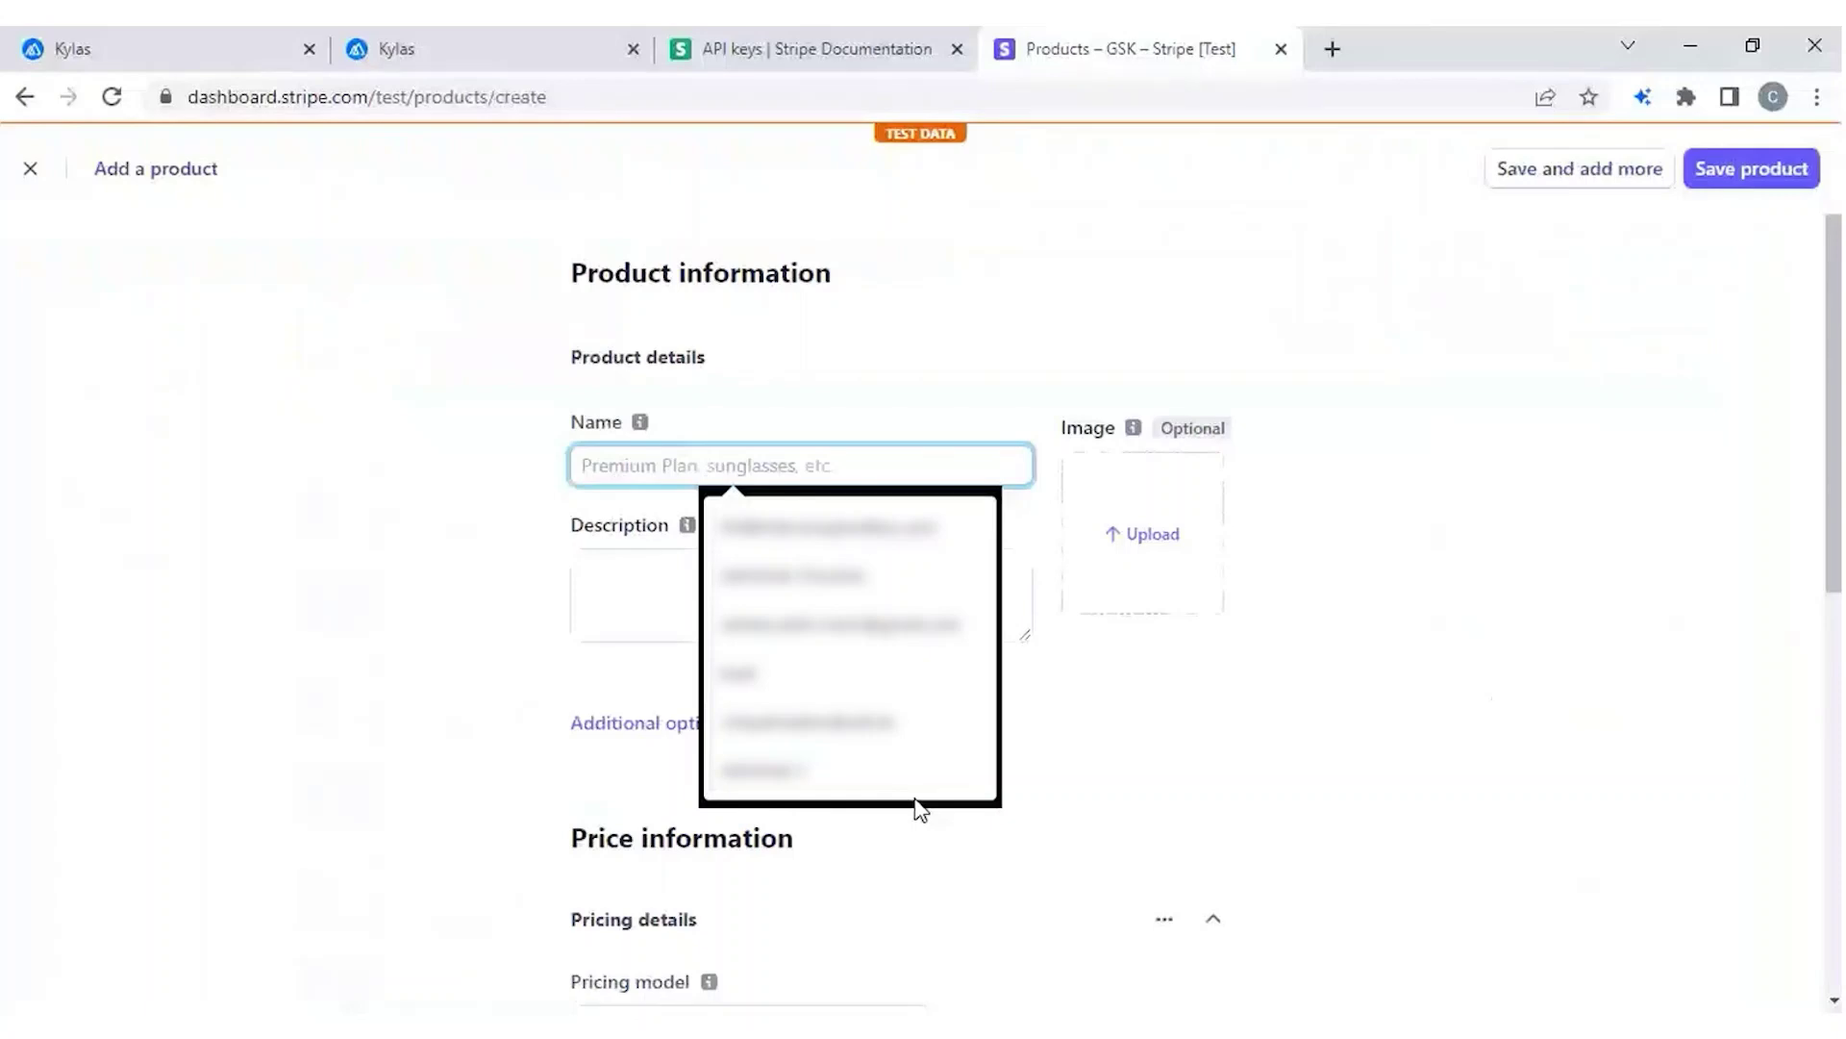
{"action": "left_click", "coordinate": [454, 56]}
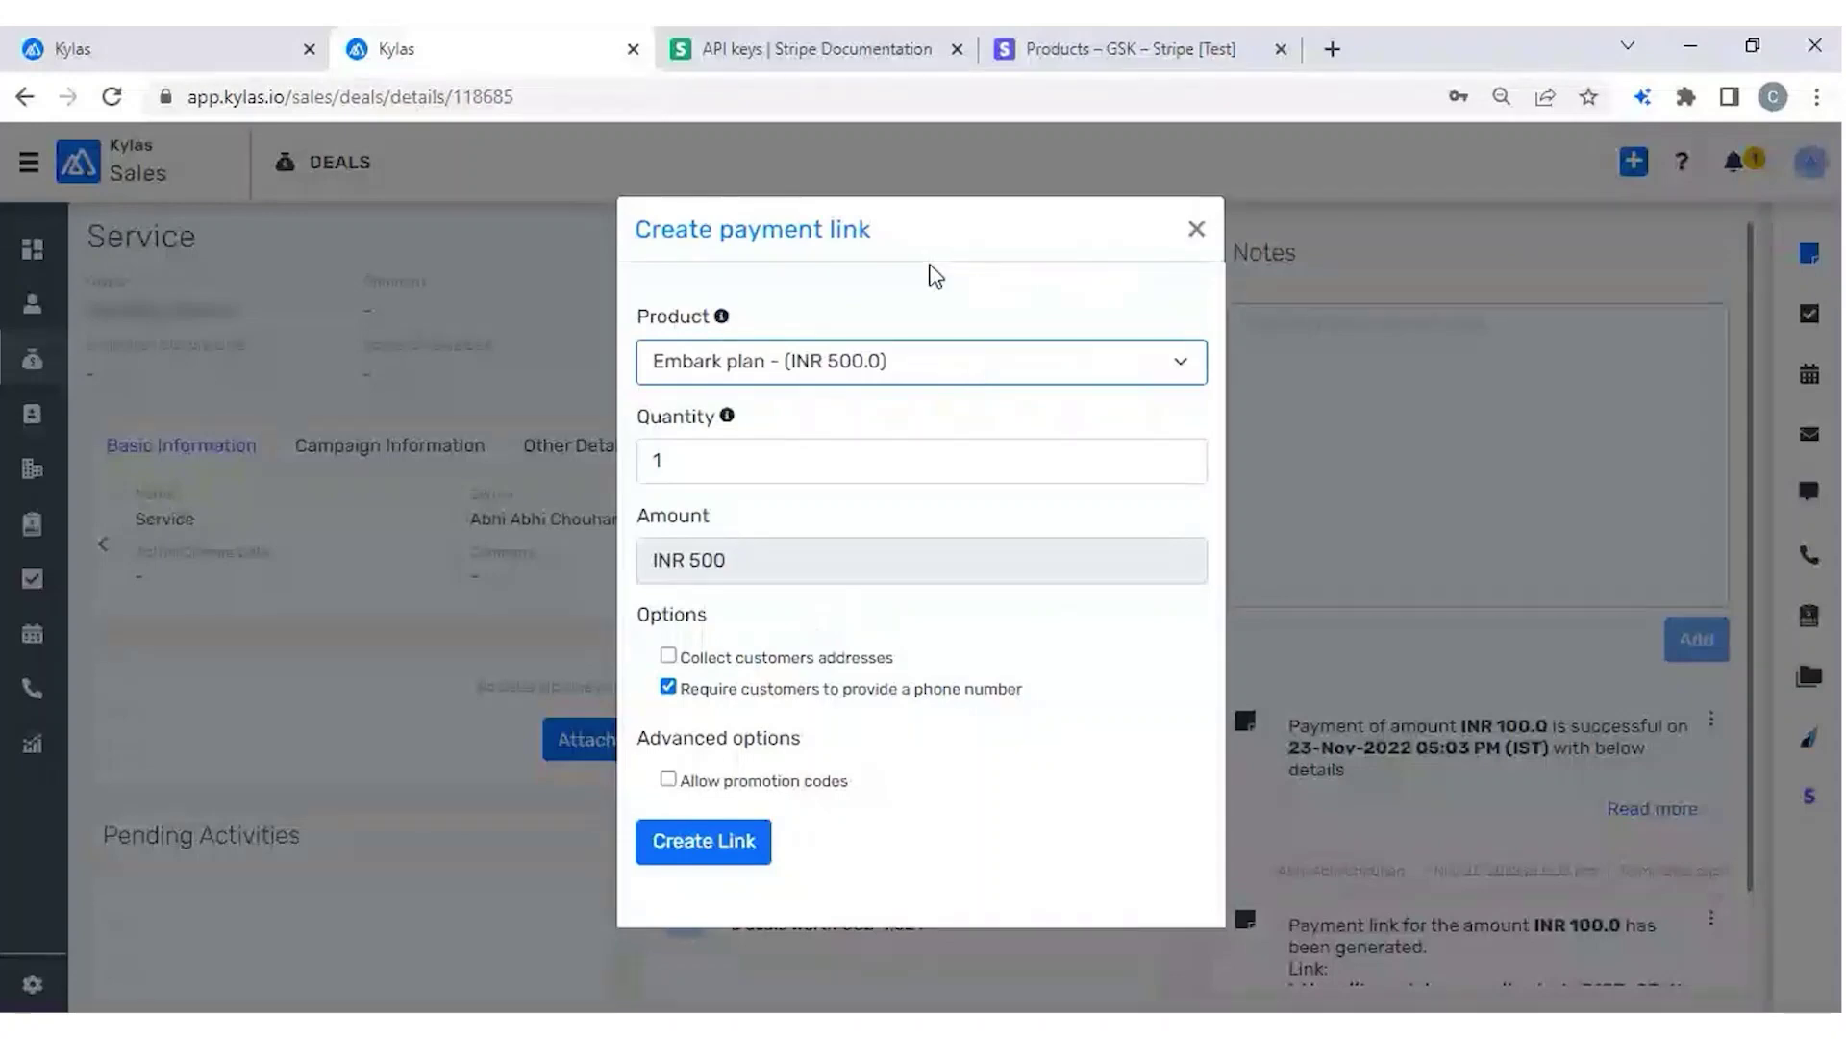
{"action": "double_click", "coordinate": [682, 456]}
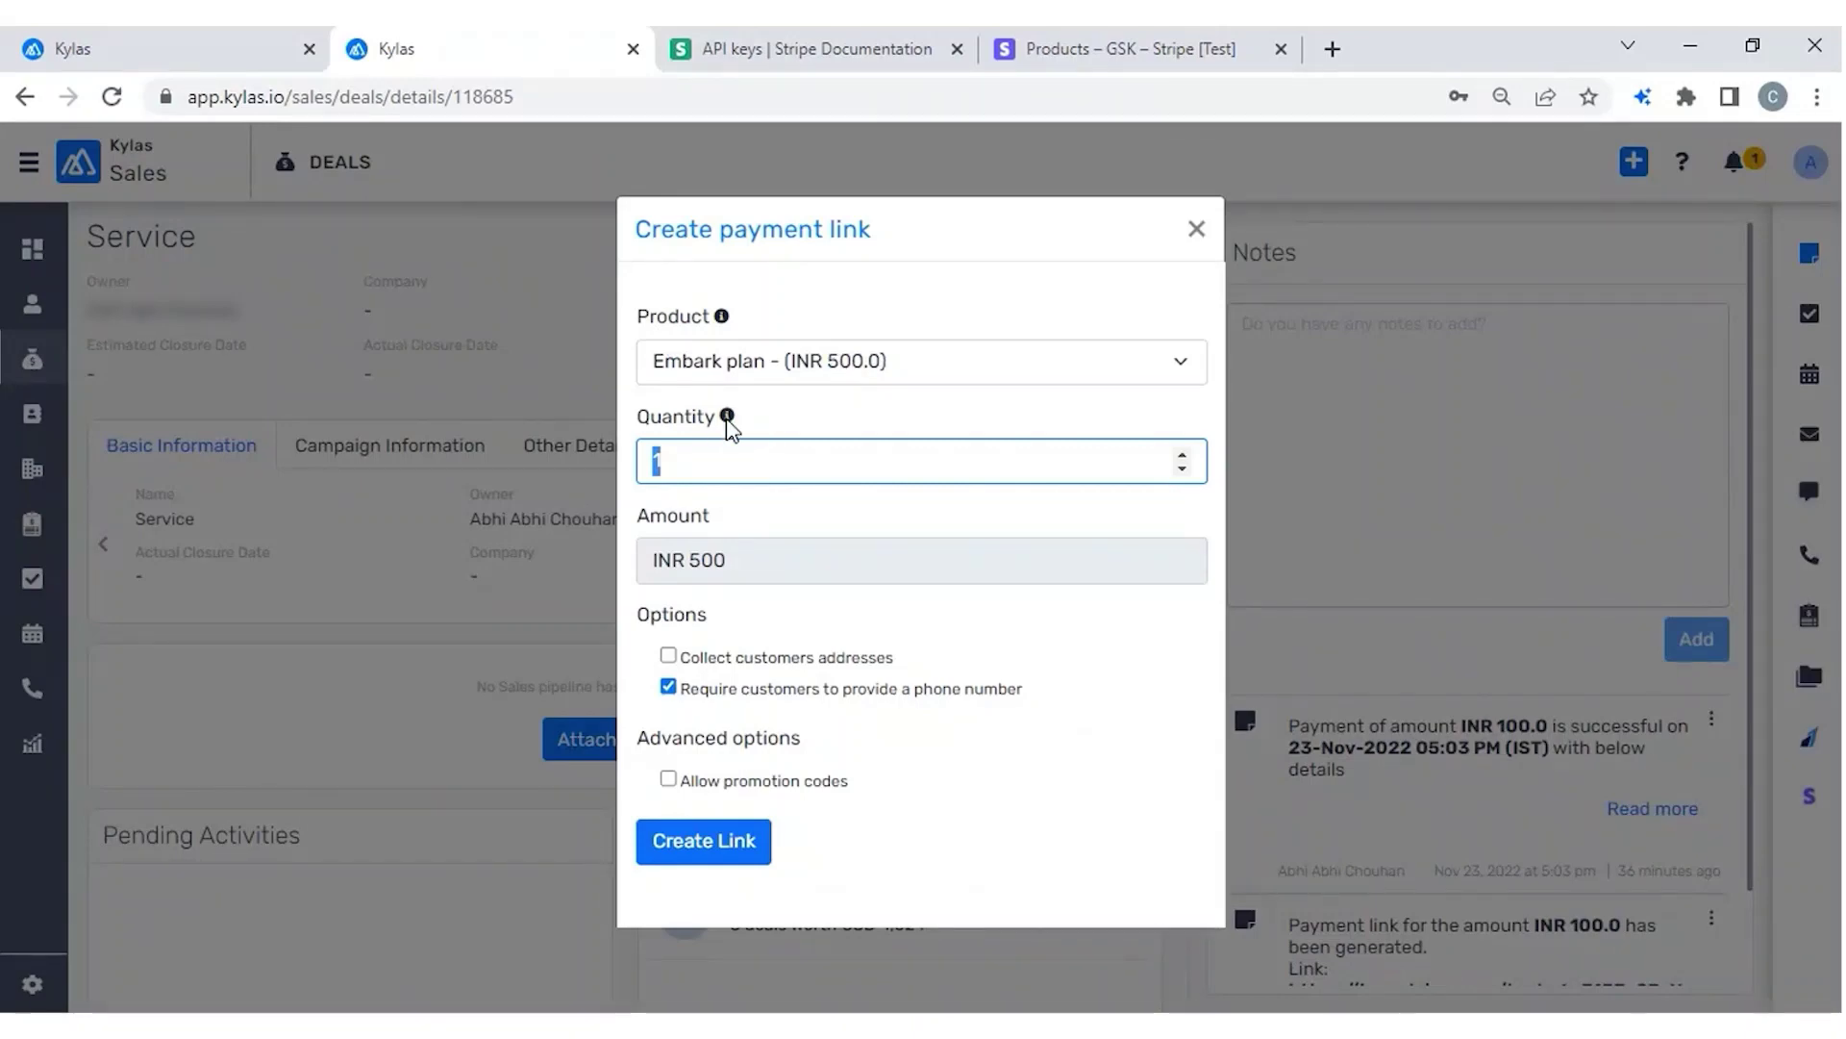
{"action": "left_click", "coordinate": [878, 365]}
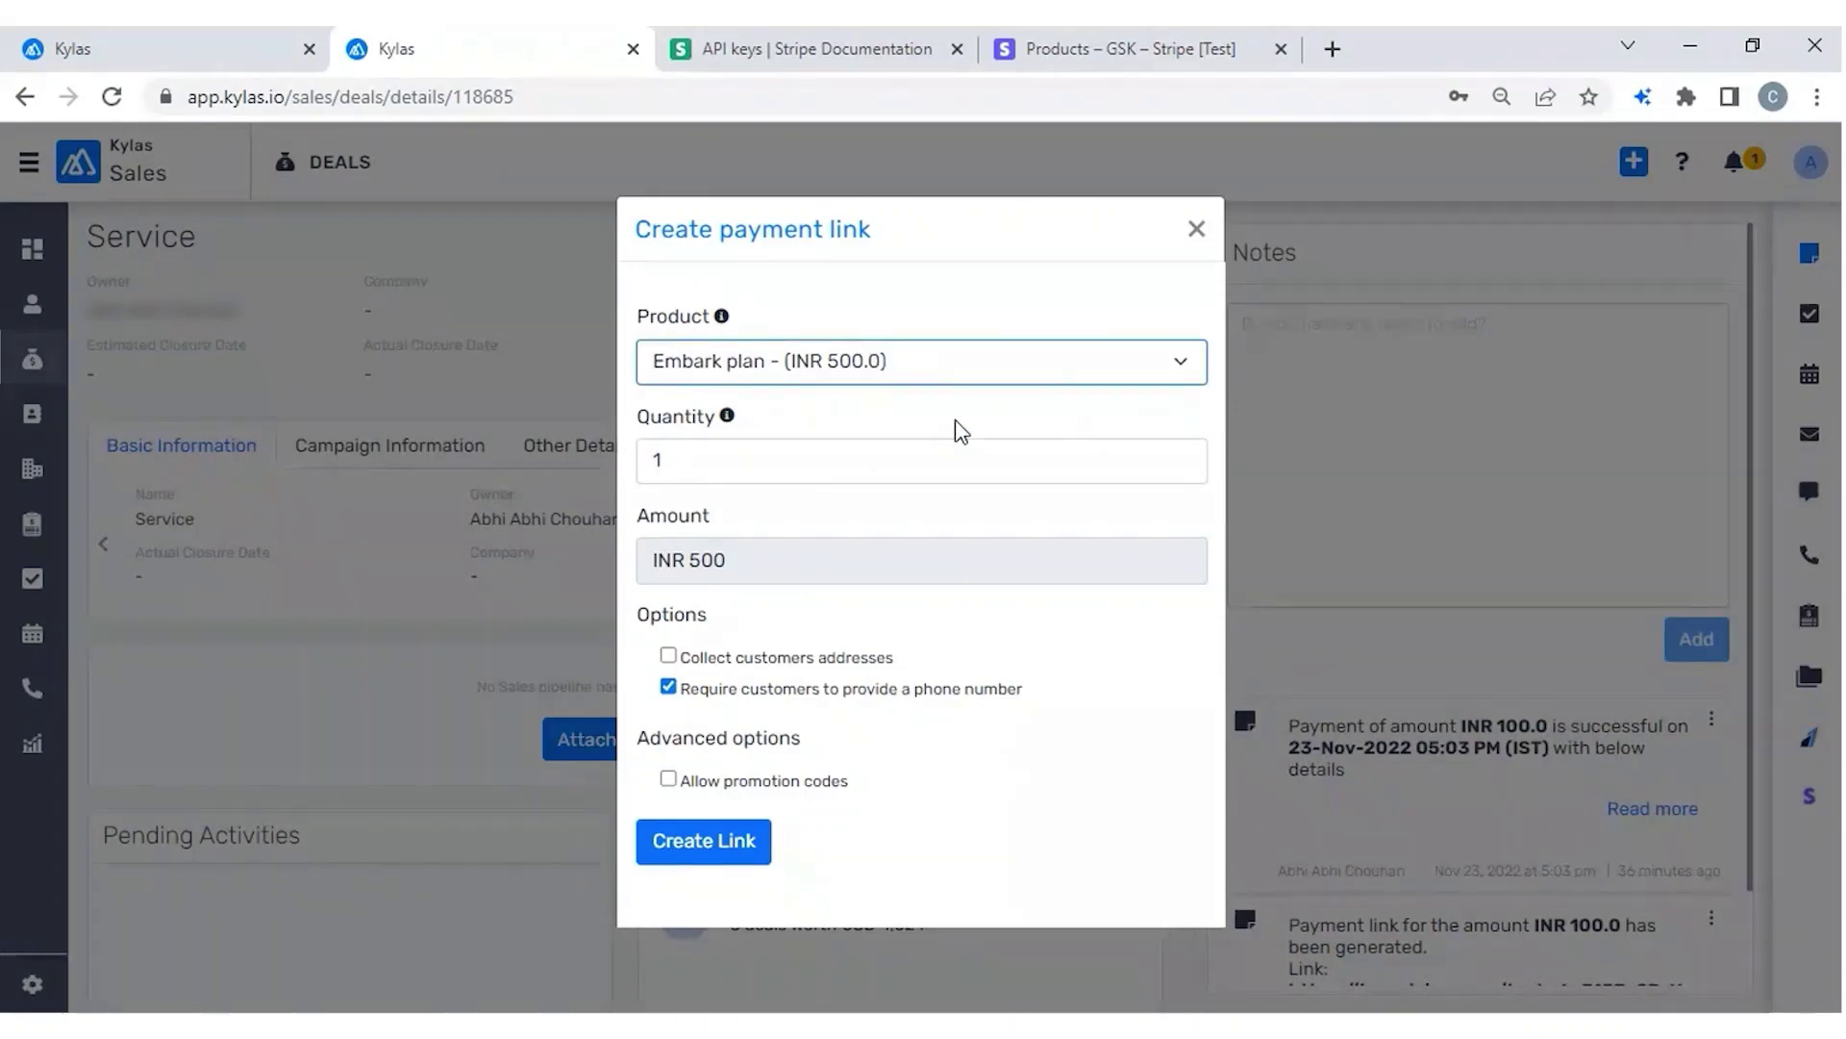
{"action": "left_click", "coordinate": [693, 459]}
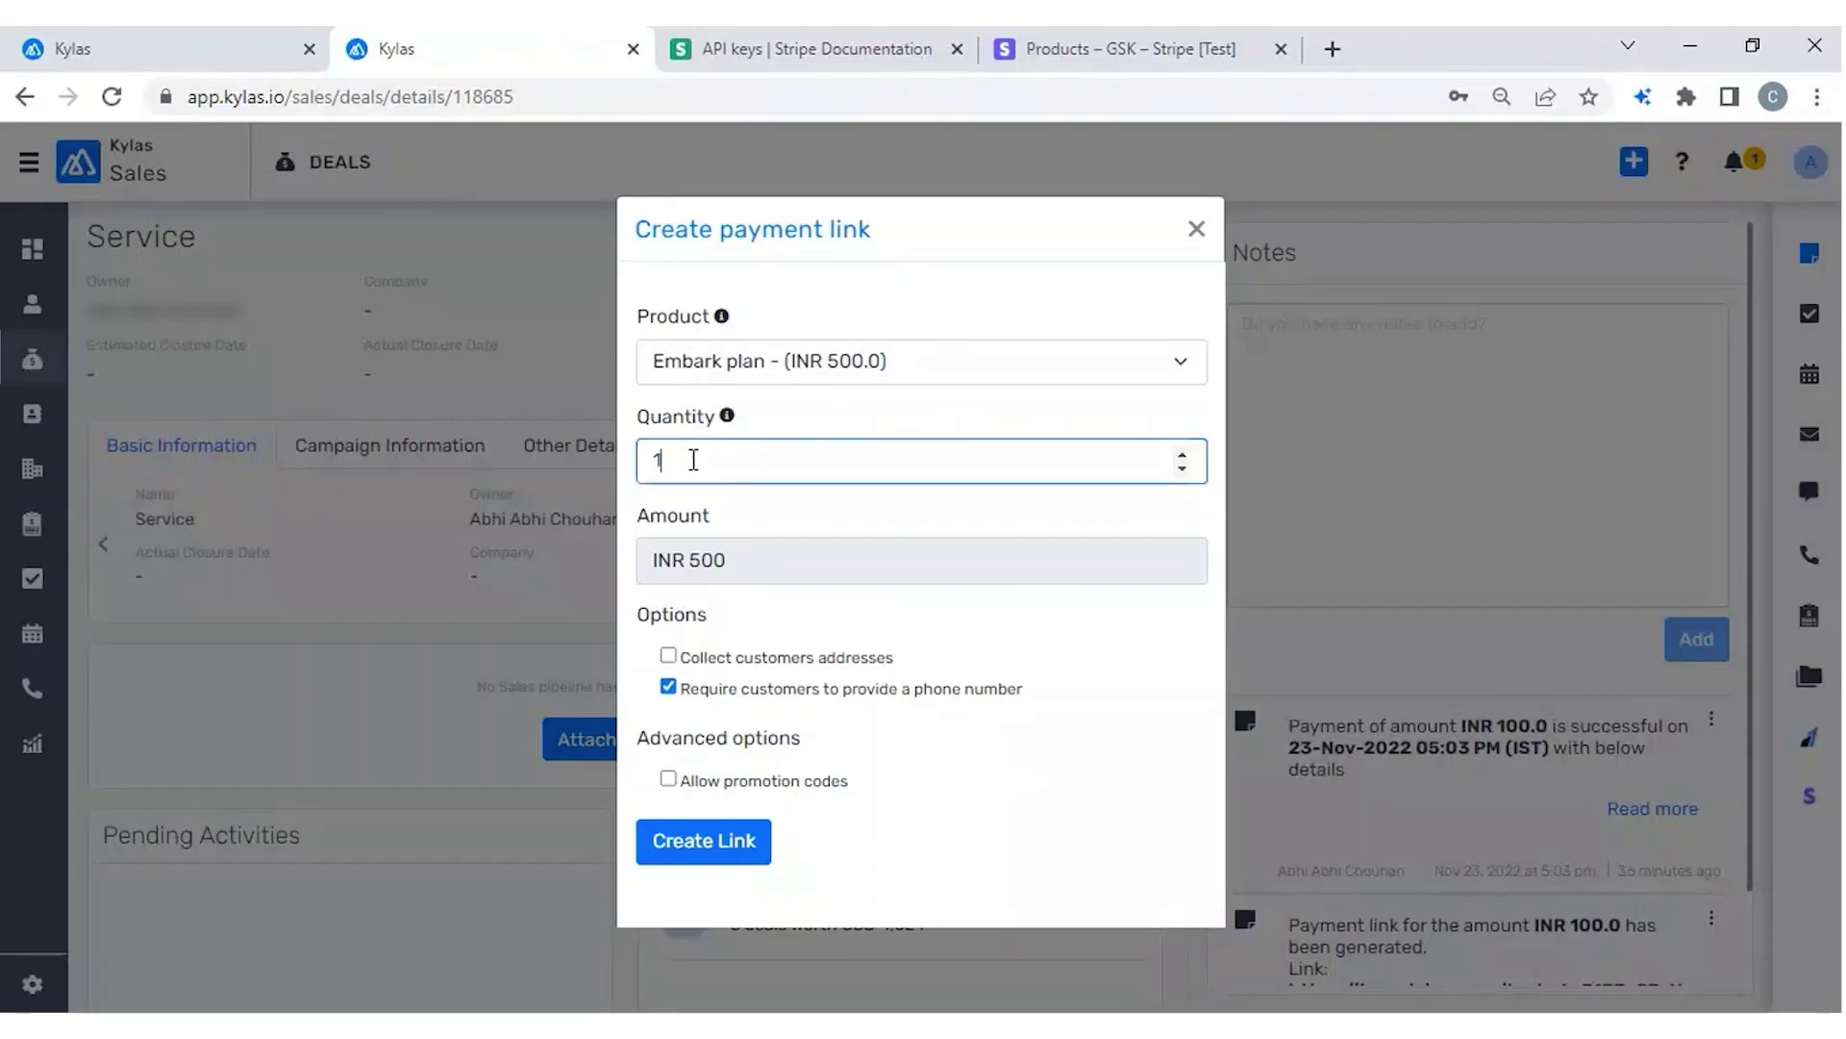
{"action": "double_click", "coordinate": [725, 454]}
{"action": "left_click", "coordinate": [799, 409]}
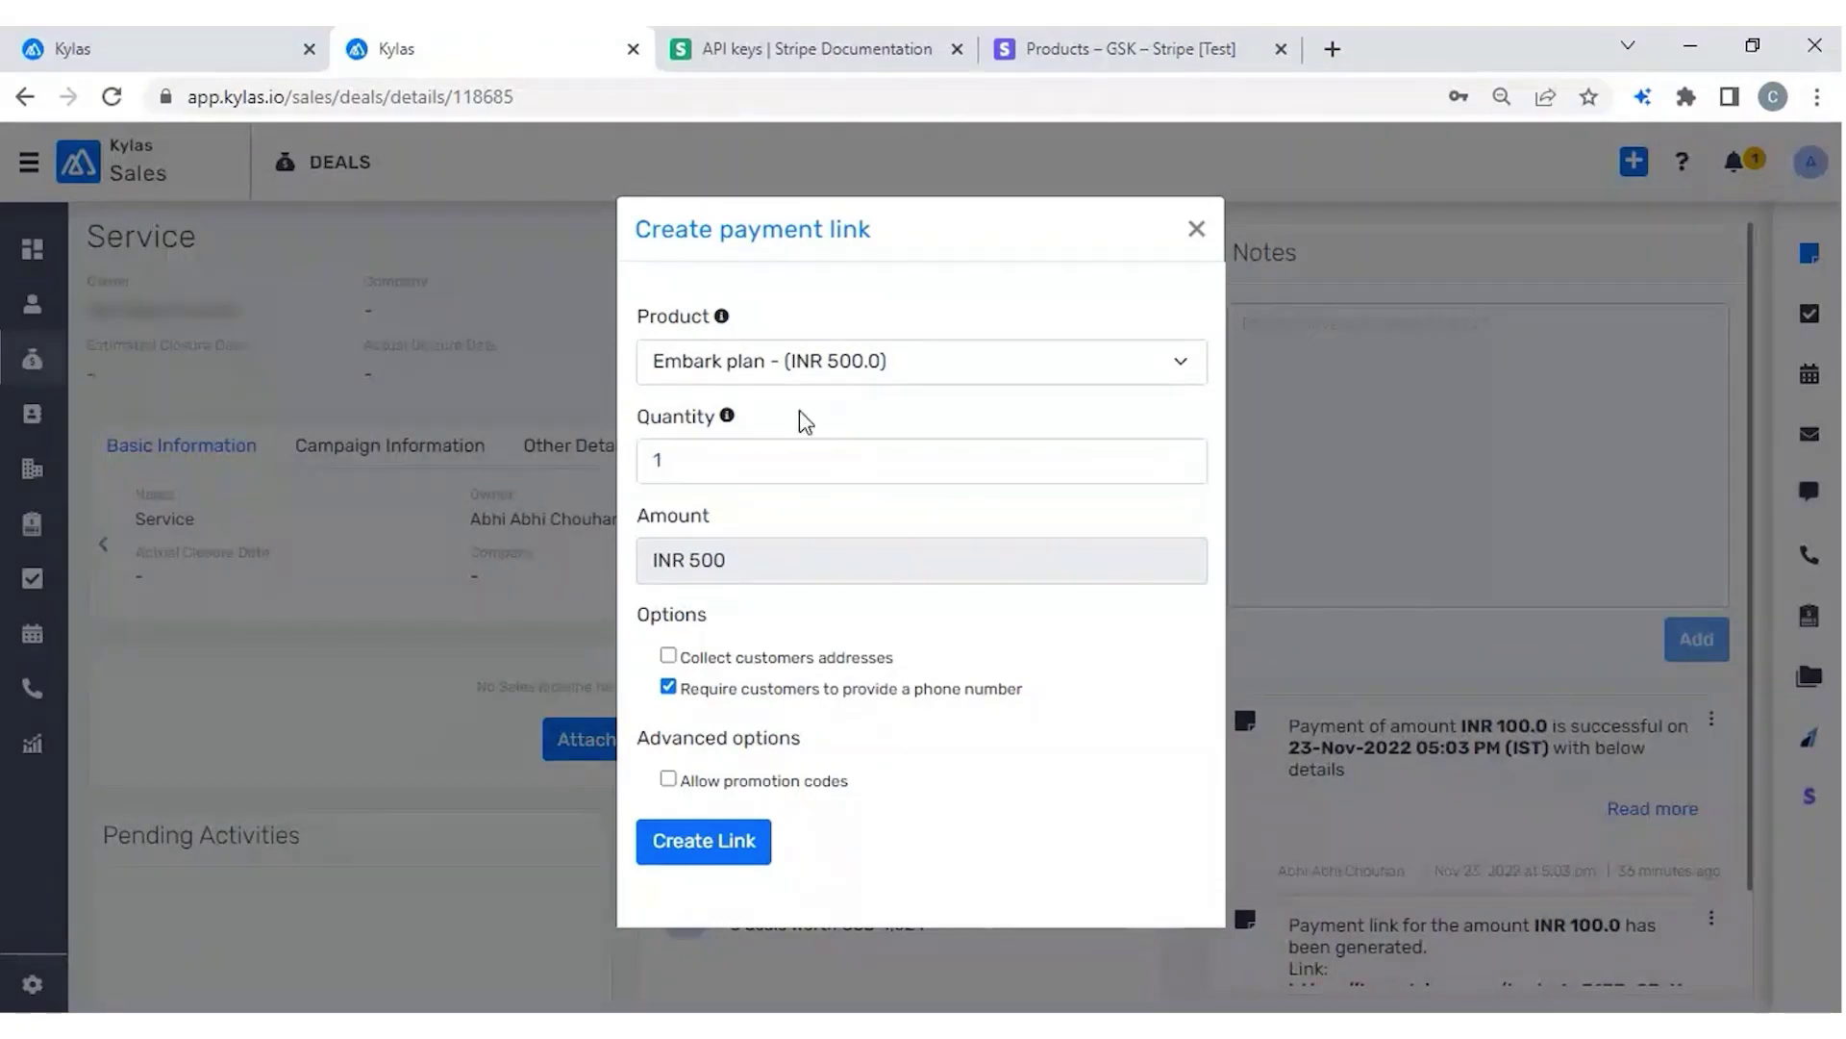
{"action": "left_click", "coordinate": [853, 360]}
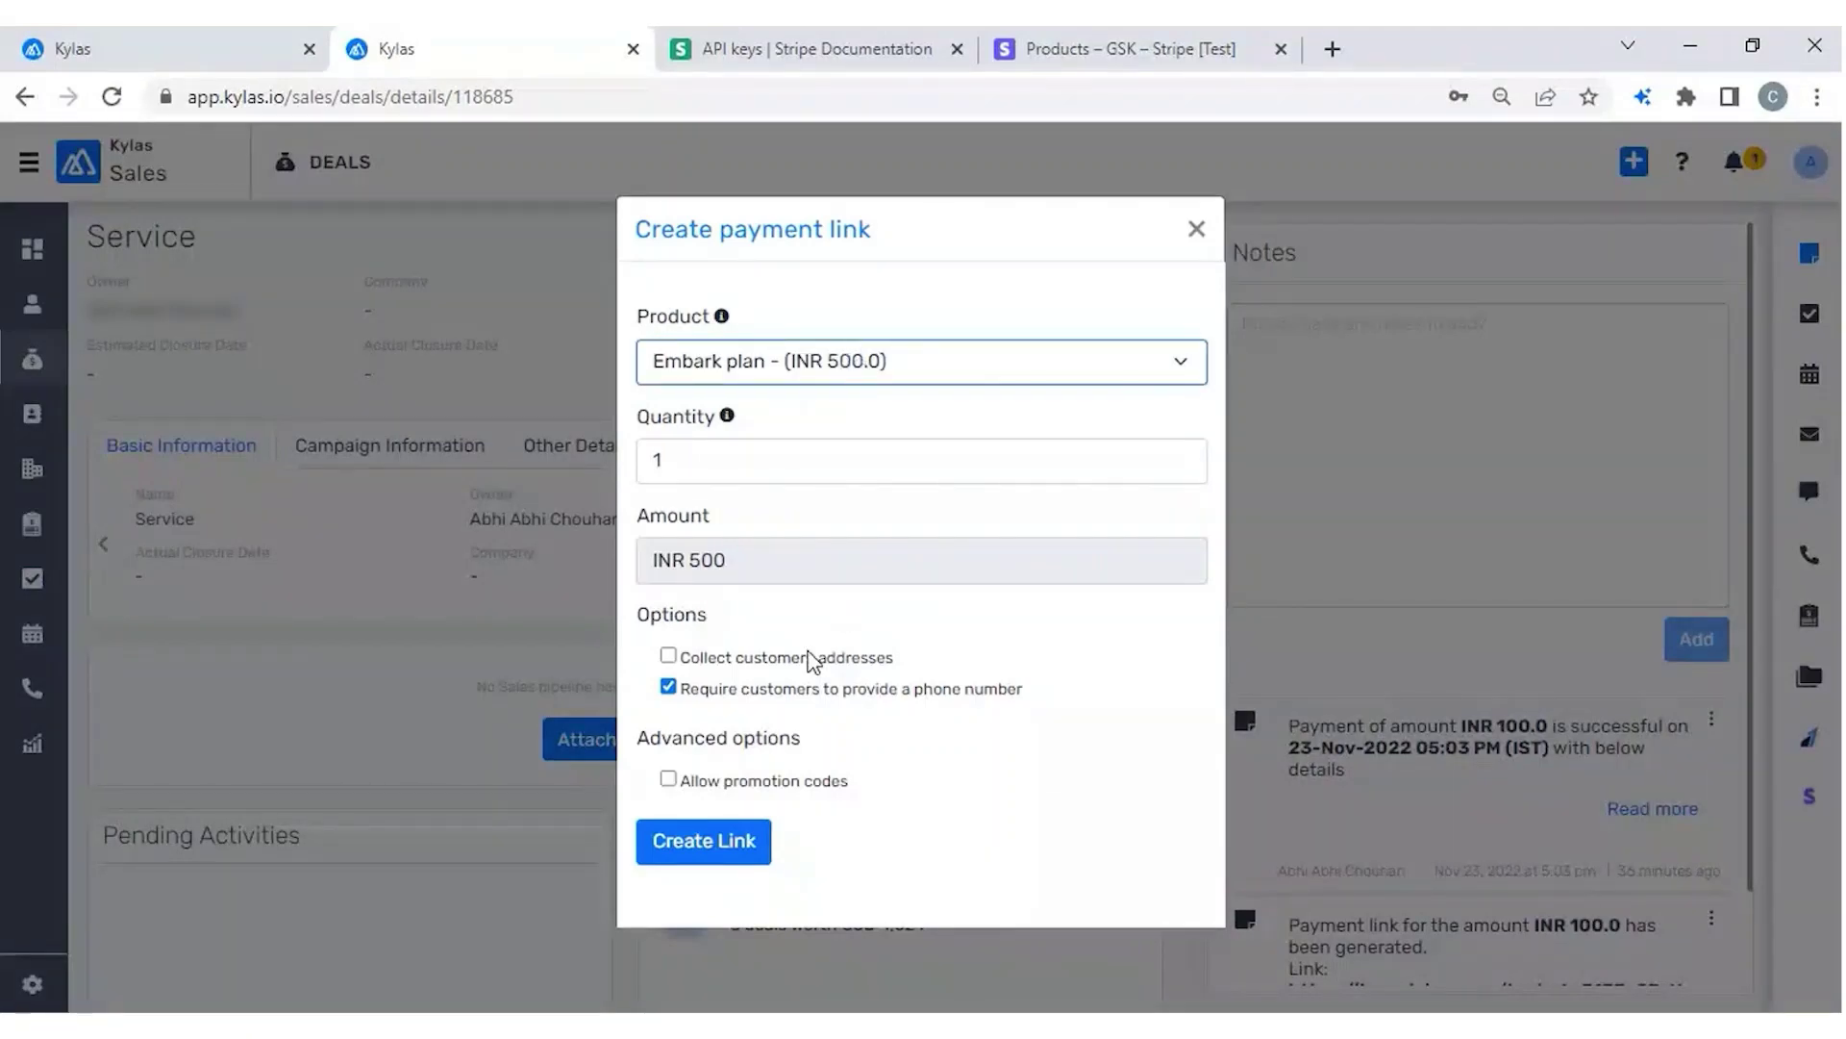
{"action": "left_click", "coordinate": [715, 465]}
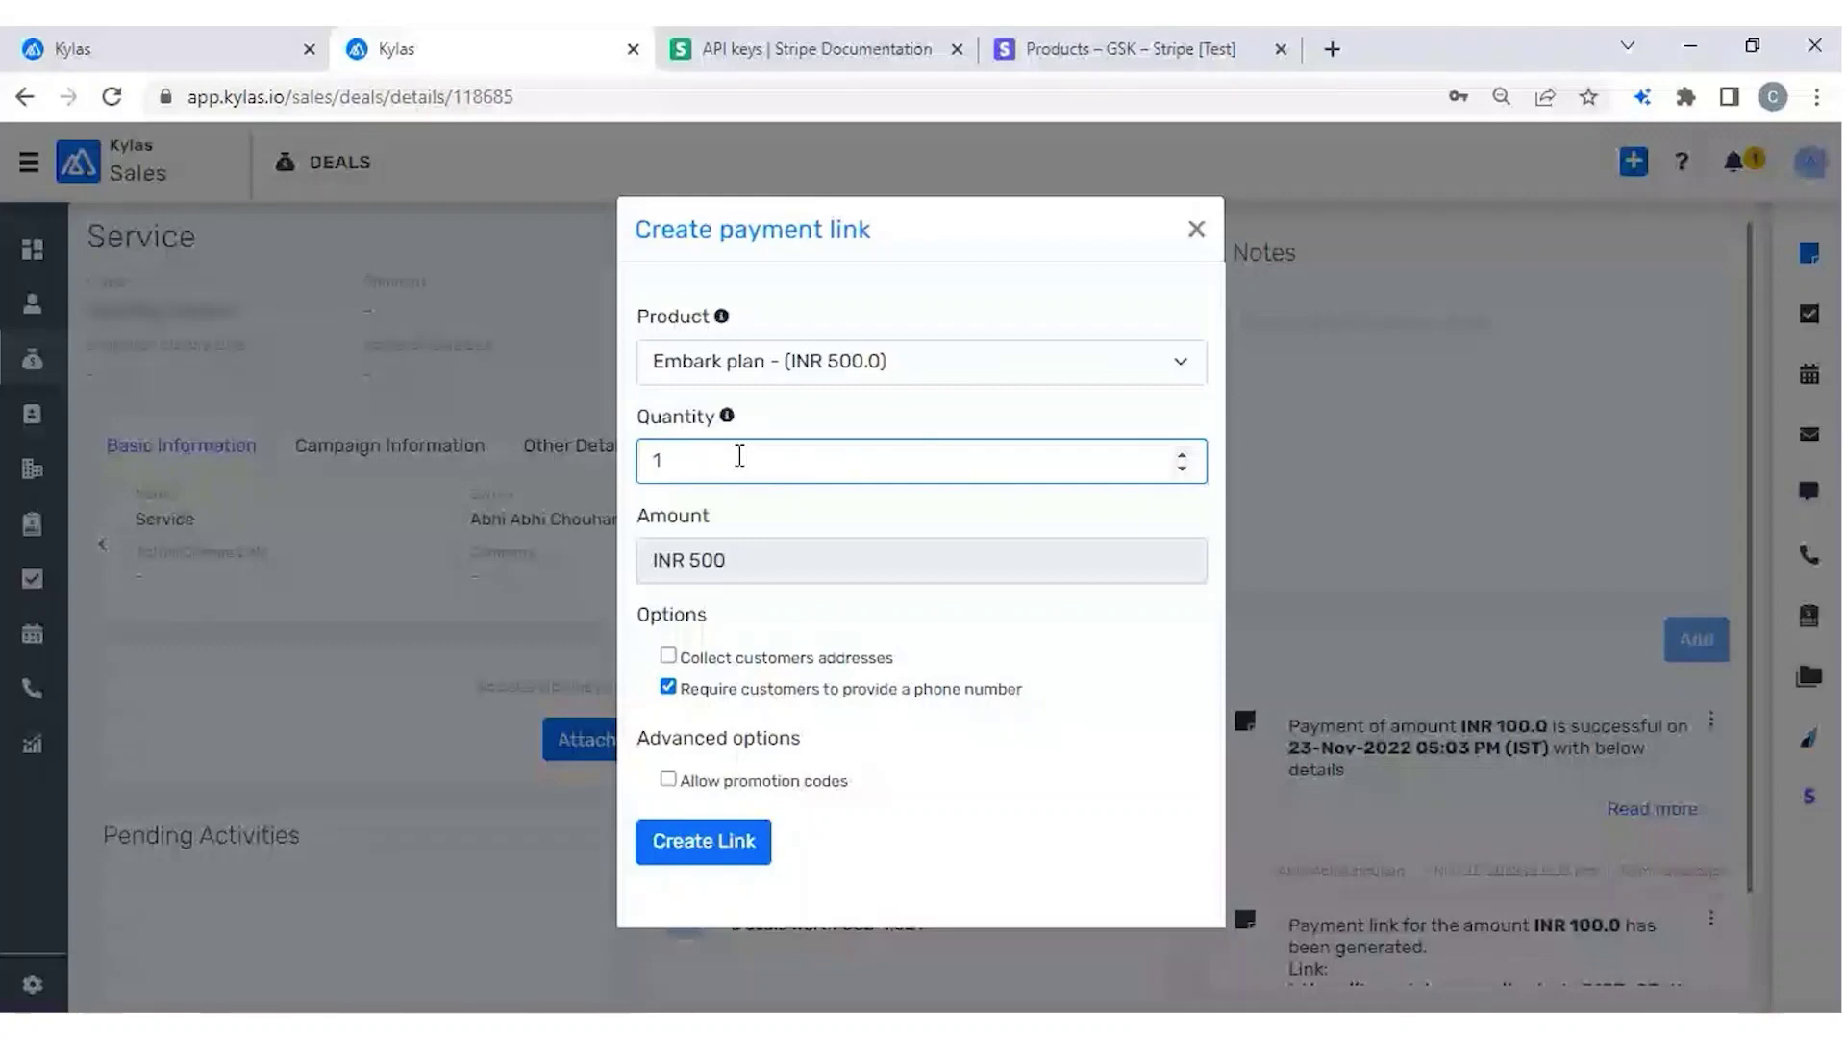
Close Stripe's unfinished add-product form and go to the Payment links page.
{"action": "double_click", "coordinate": [673, 515]}
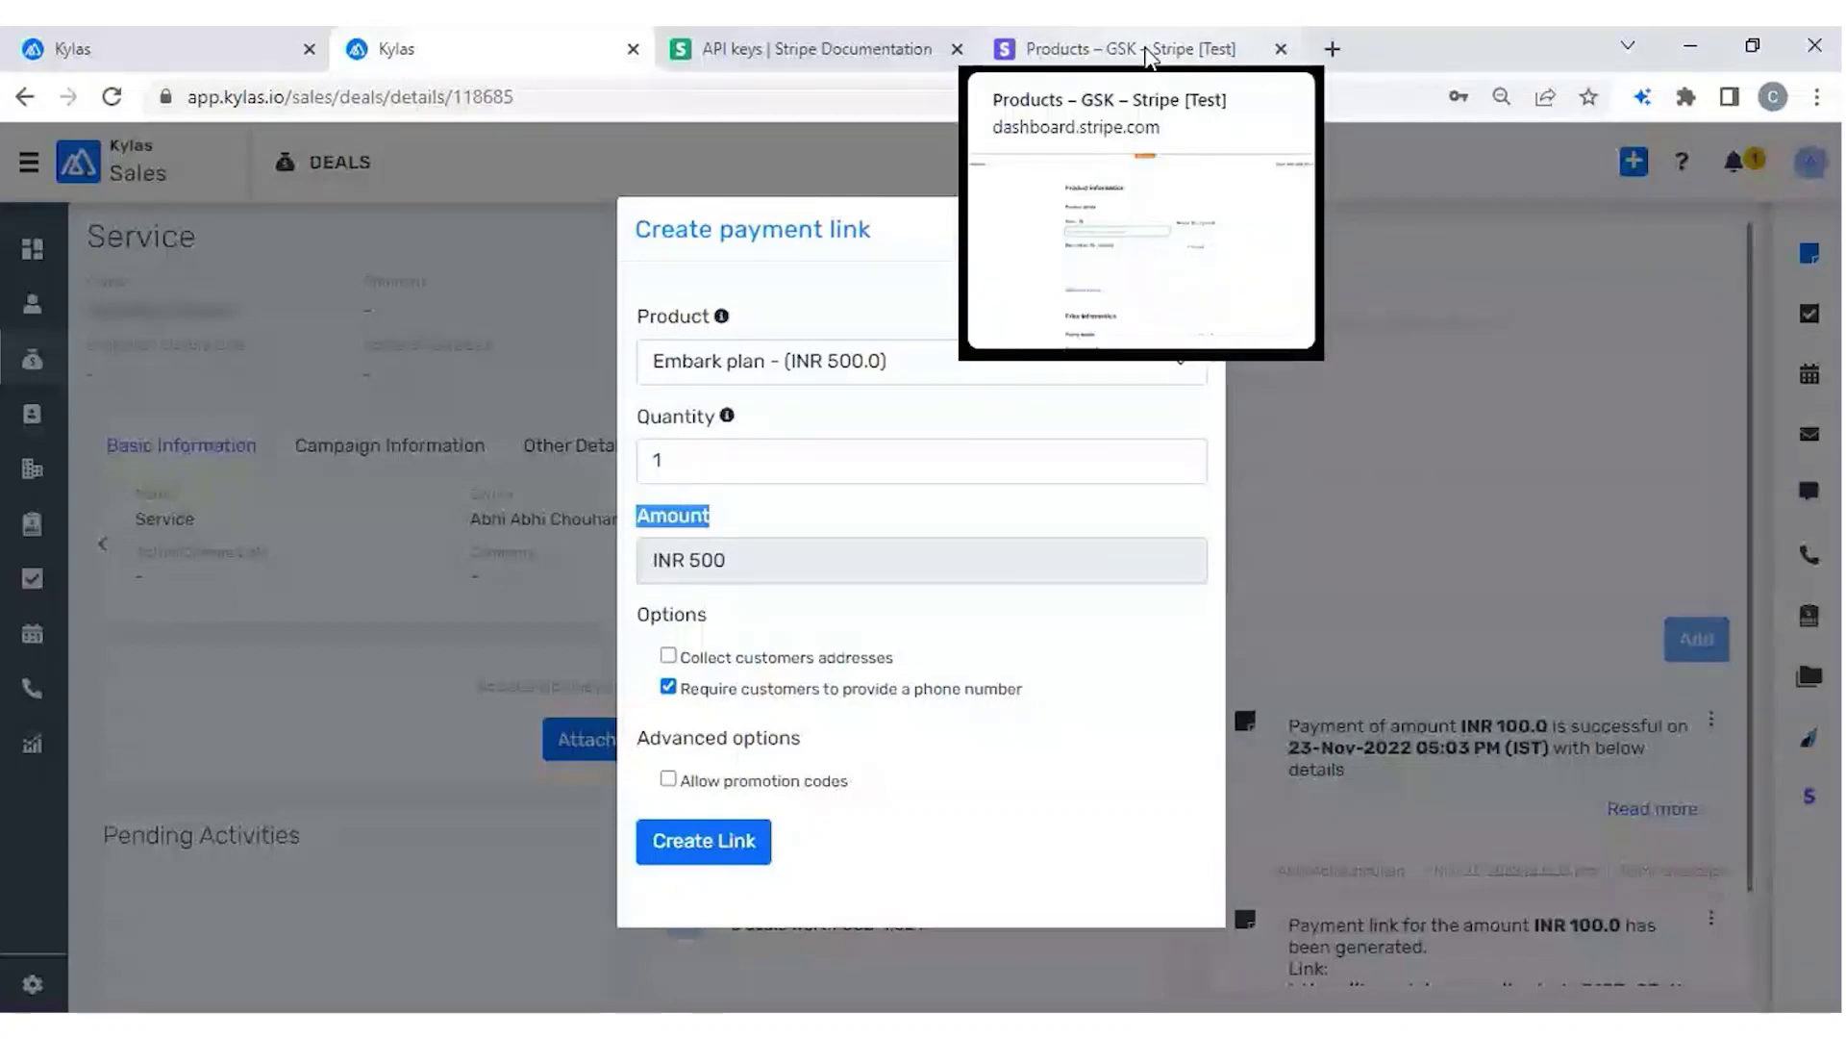
{"action": "left_click", "coordinate": [1147, 56]}
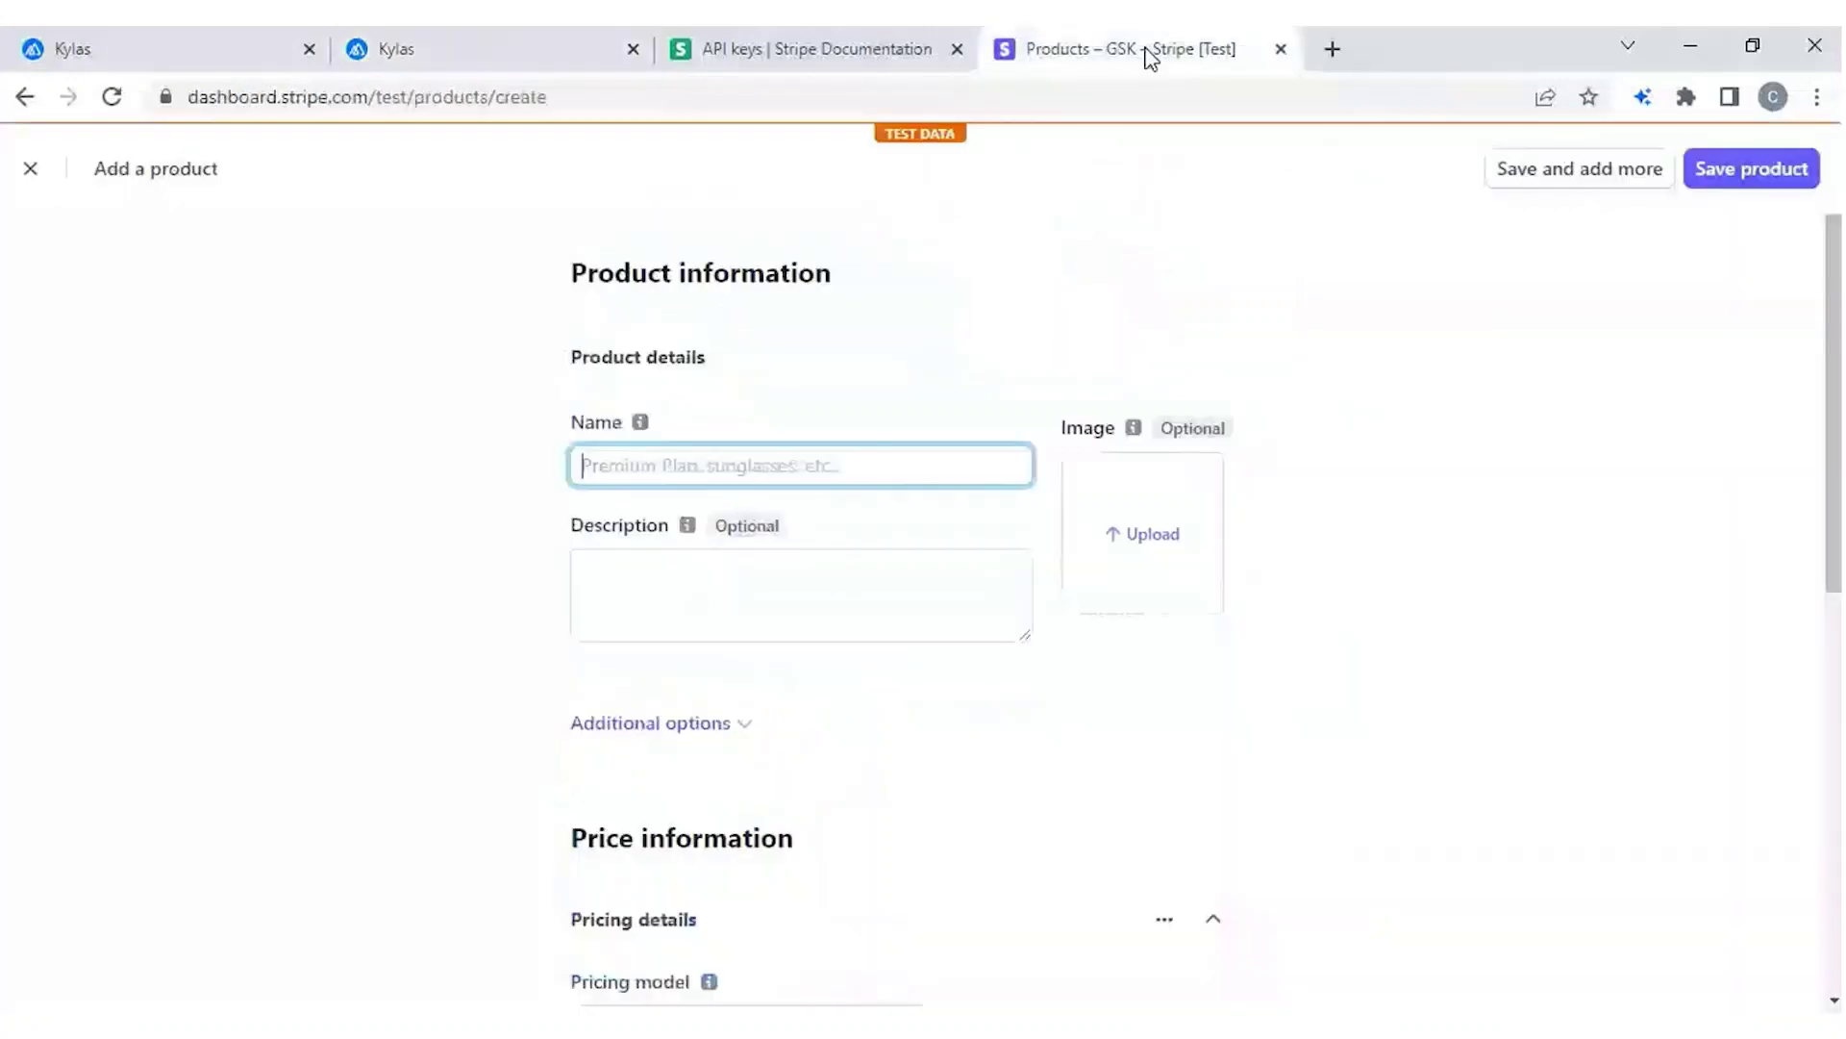
{"action": "left_click", "coordinate": [32, 171]}
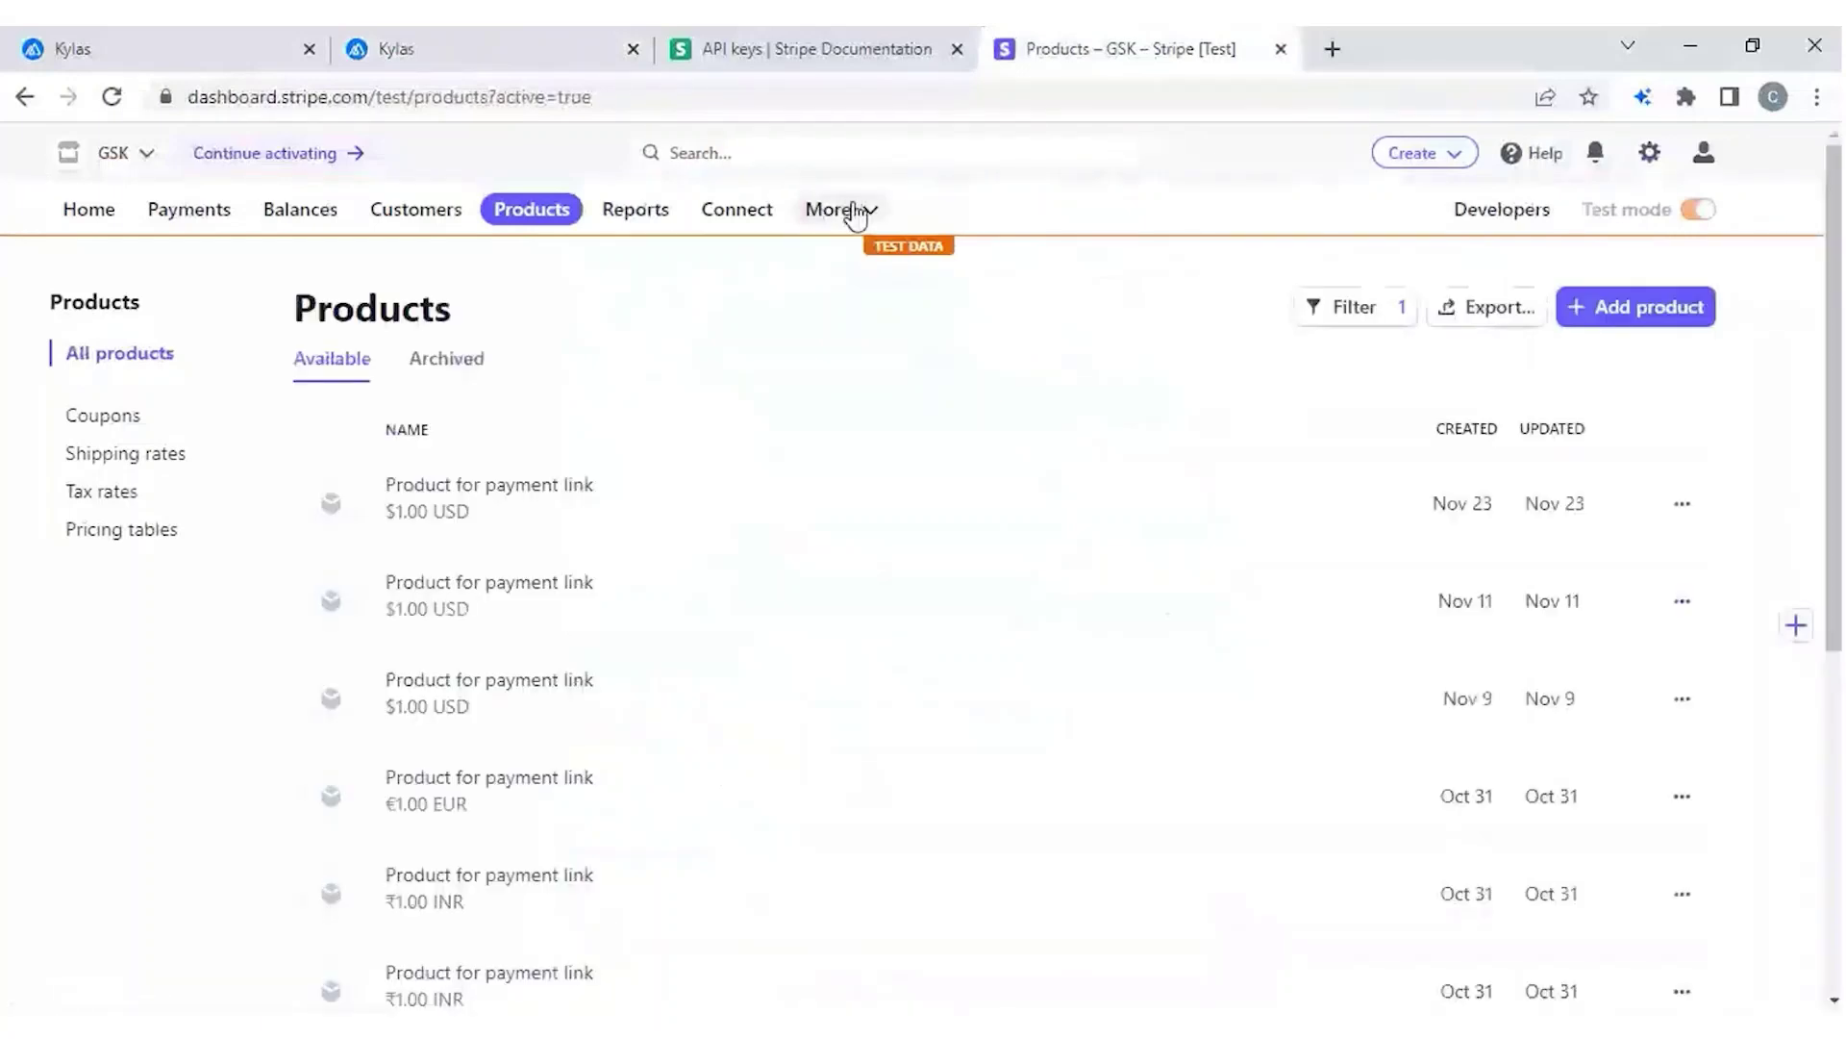
{"action": "left_click", "coordinate": [855, 216]}
{"action": "left_click", "coordinate": [538, 411]}
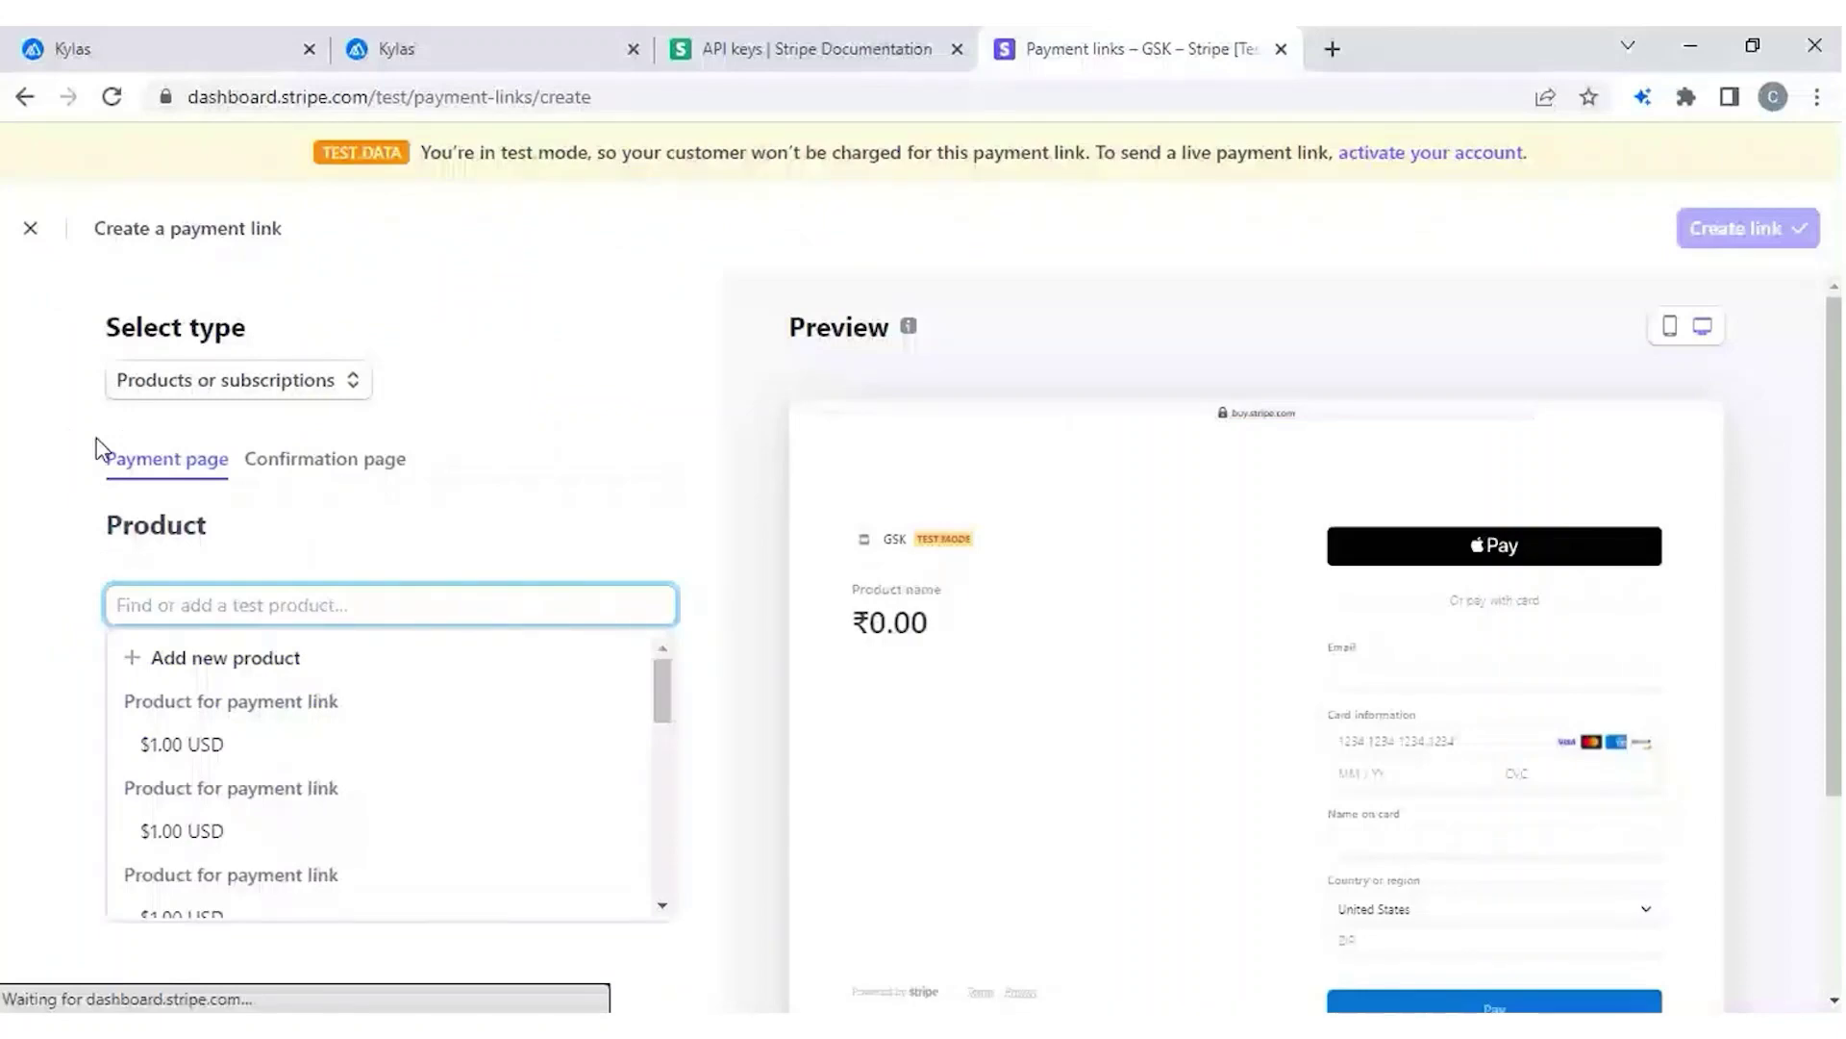
Start a new Stripe payment link of type 'Customers choose what to pay' in INR.
{"action": "left_click", "coordinate": [237, 379]}
{"action": "left_click", "coordinate": [234, 526]}
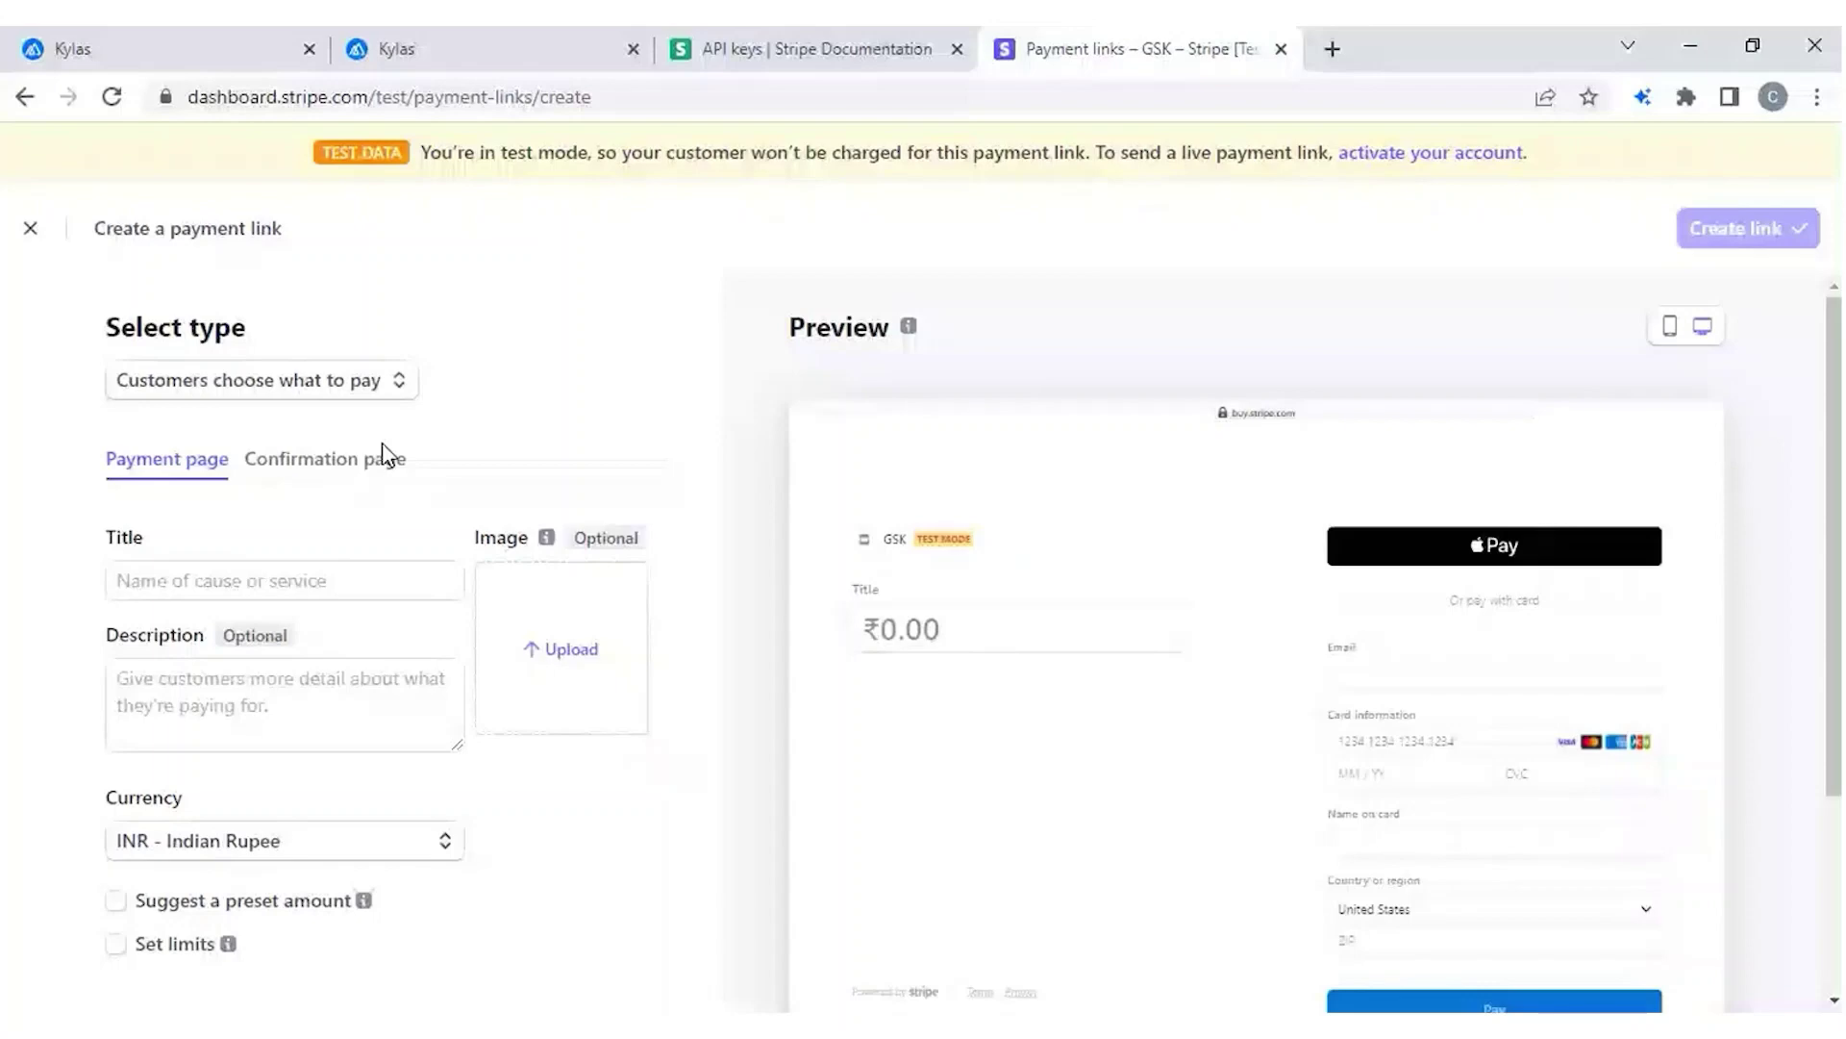
Switch on 'Suggest a preset amount' for the new payment link, leaving the amount empty.
{"action": "scroll", "coordinate": [384, 452], "scroll_direction": "down", "scroll_amount": 3}
{"action": "left_click", "coordinate": [116, 614]}
{"action": "left_click", "coordinate": [258, 656]}
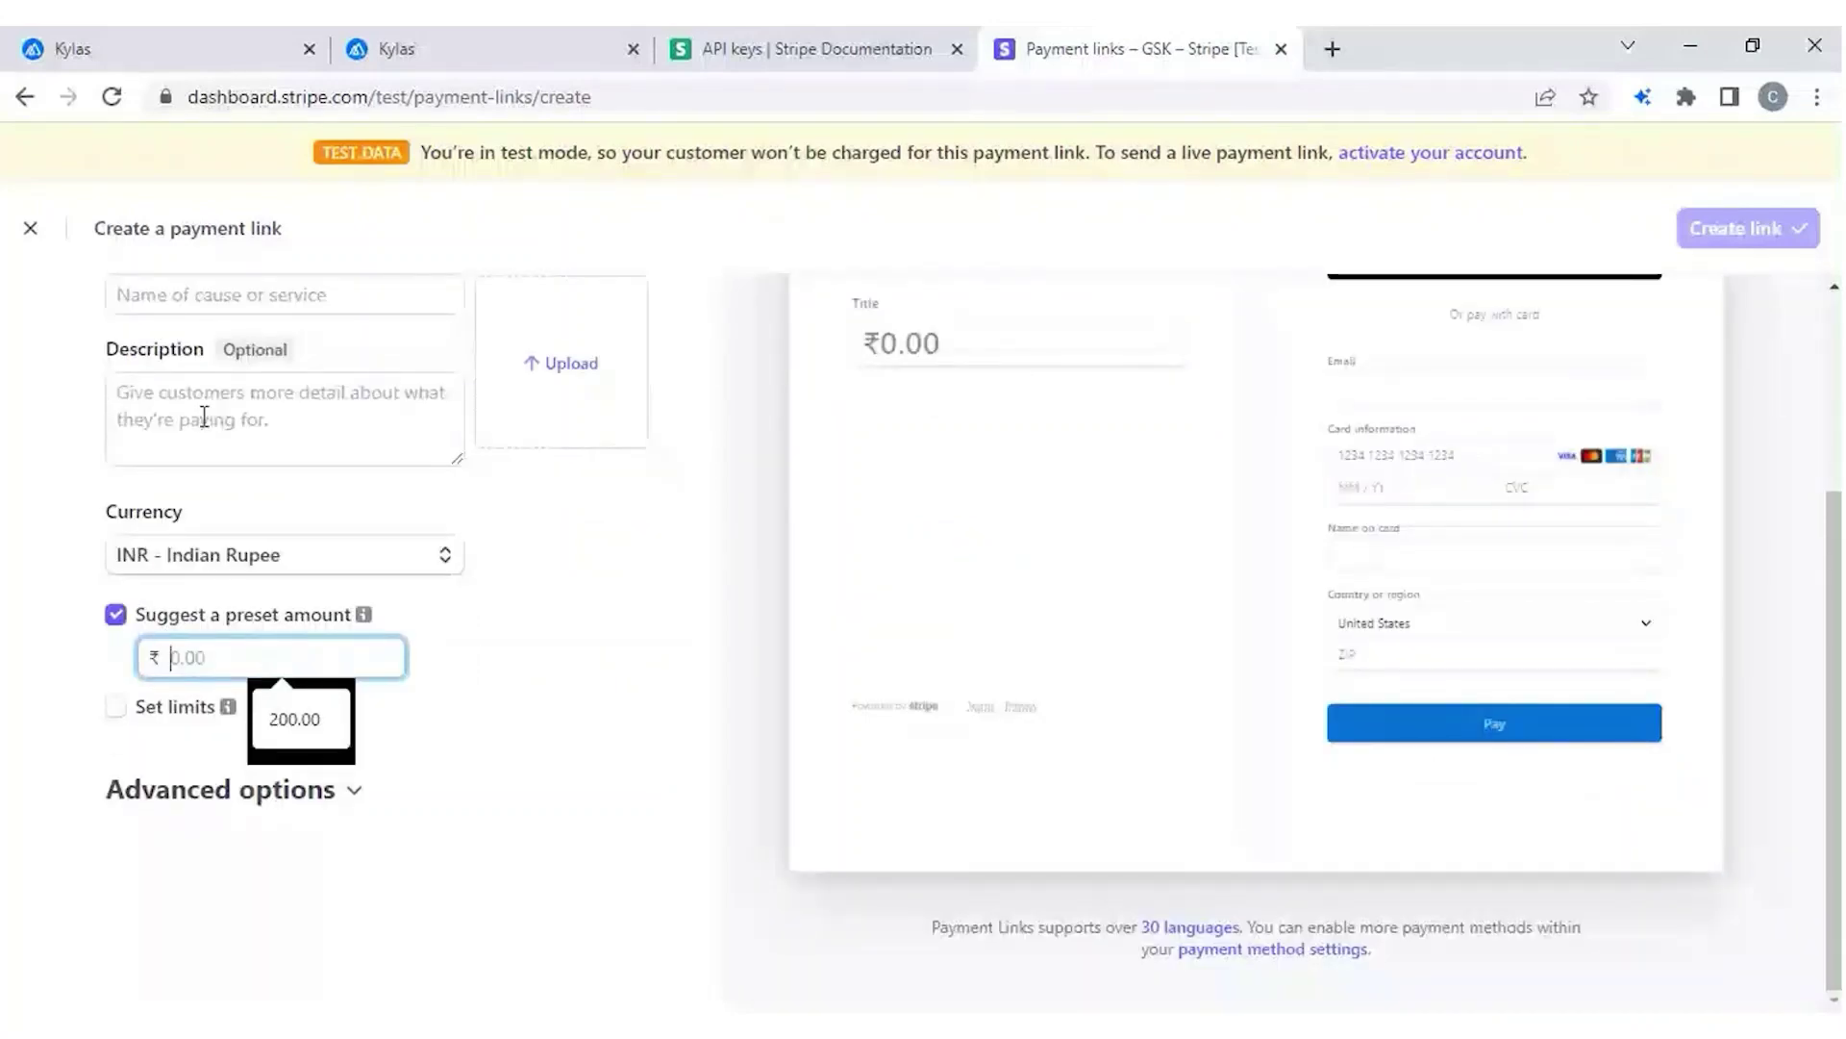
{"action": "scroll", "coordinate": [567, 511], "scroll_direction": "up", "scroll_amount": 2}
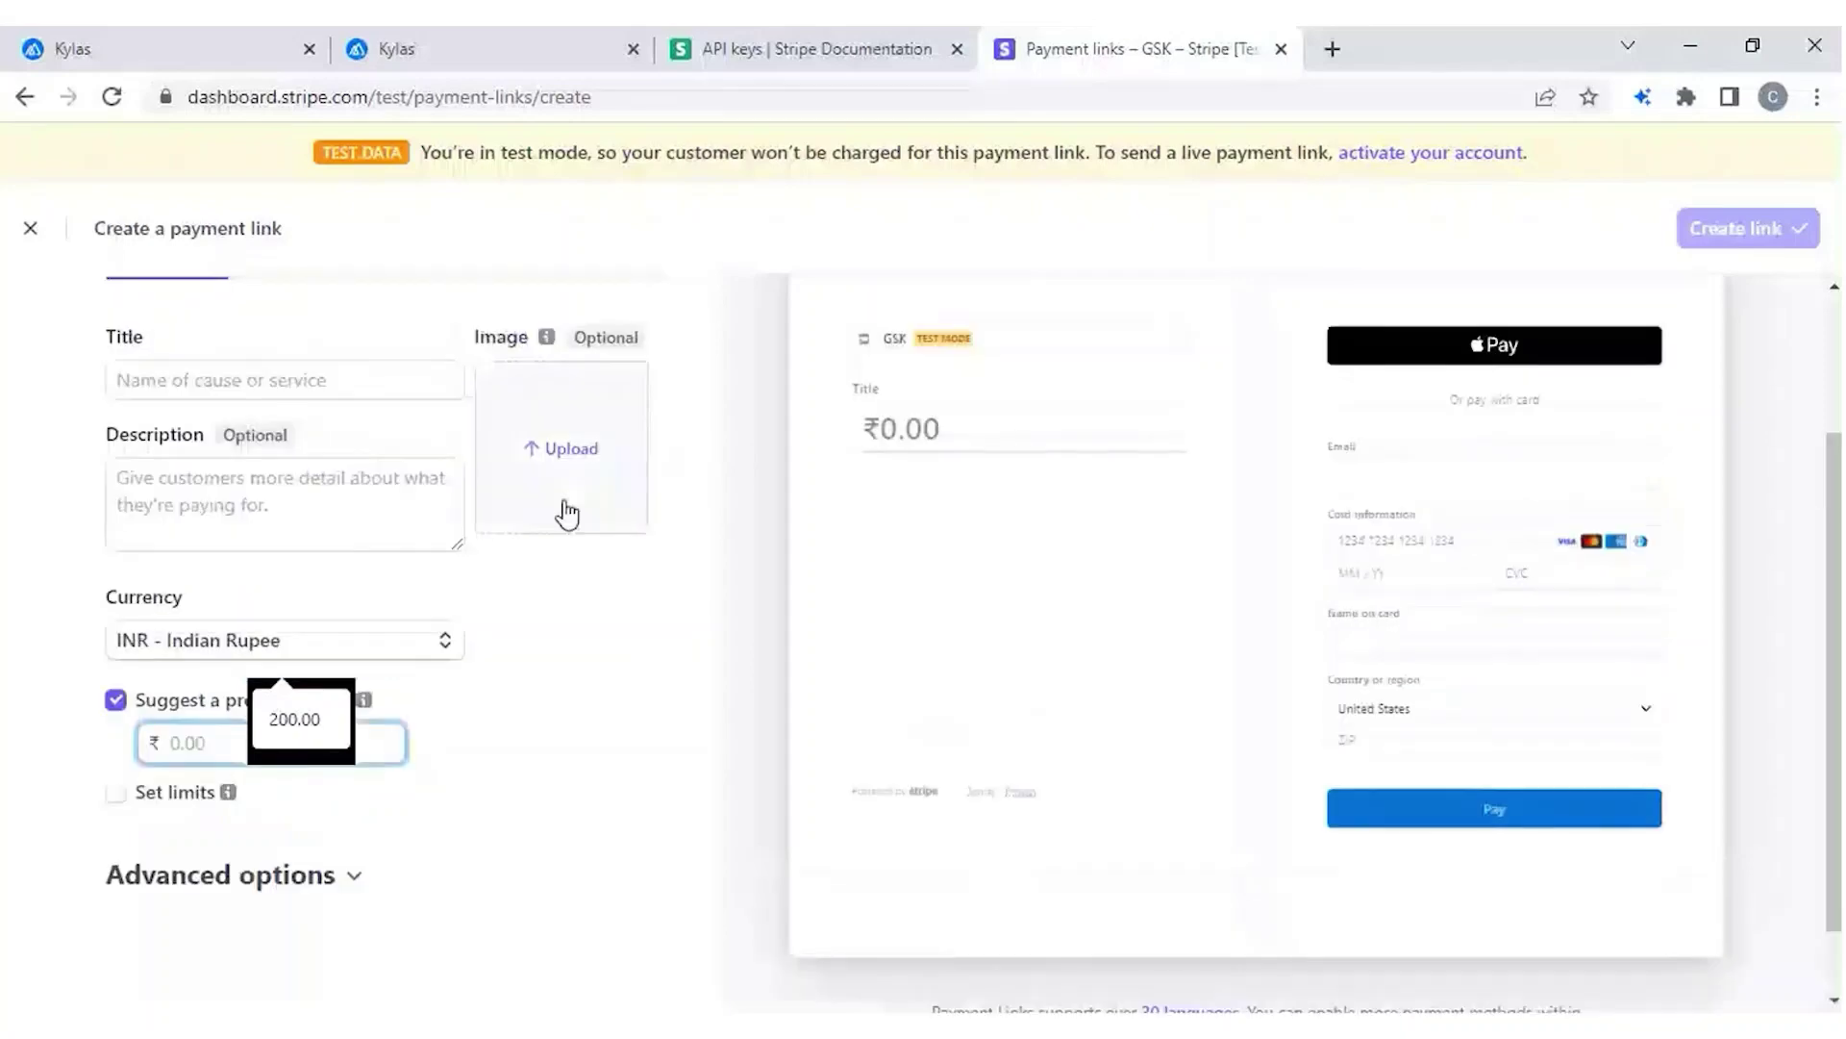
{"action": "scroll", "coordinate": [741, 404], "scroll_direction": "up", "scroll_amount": 2}
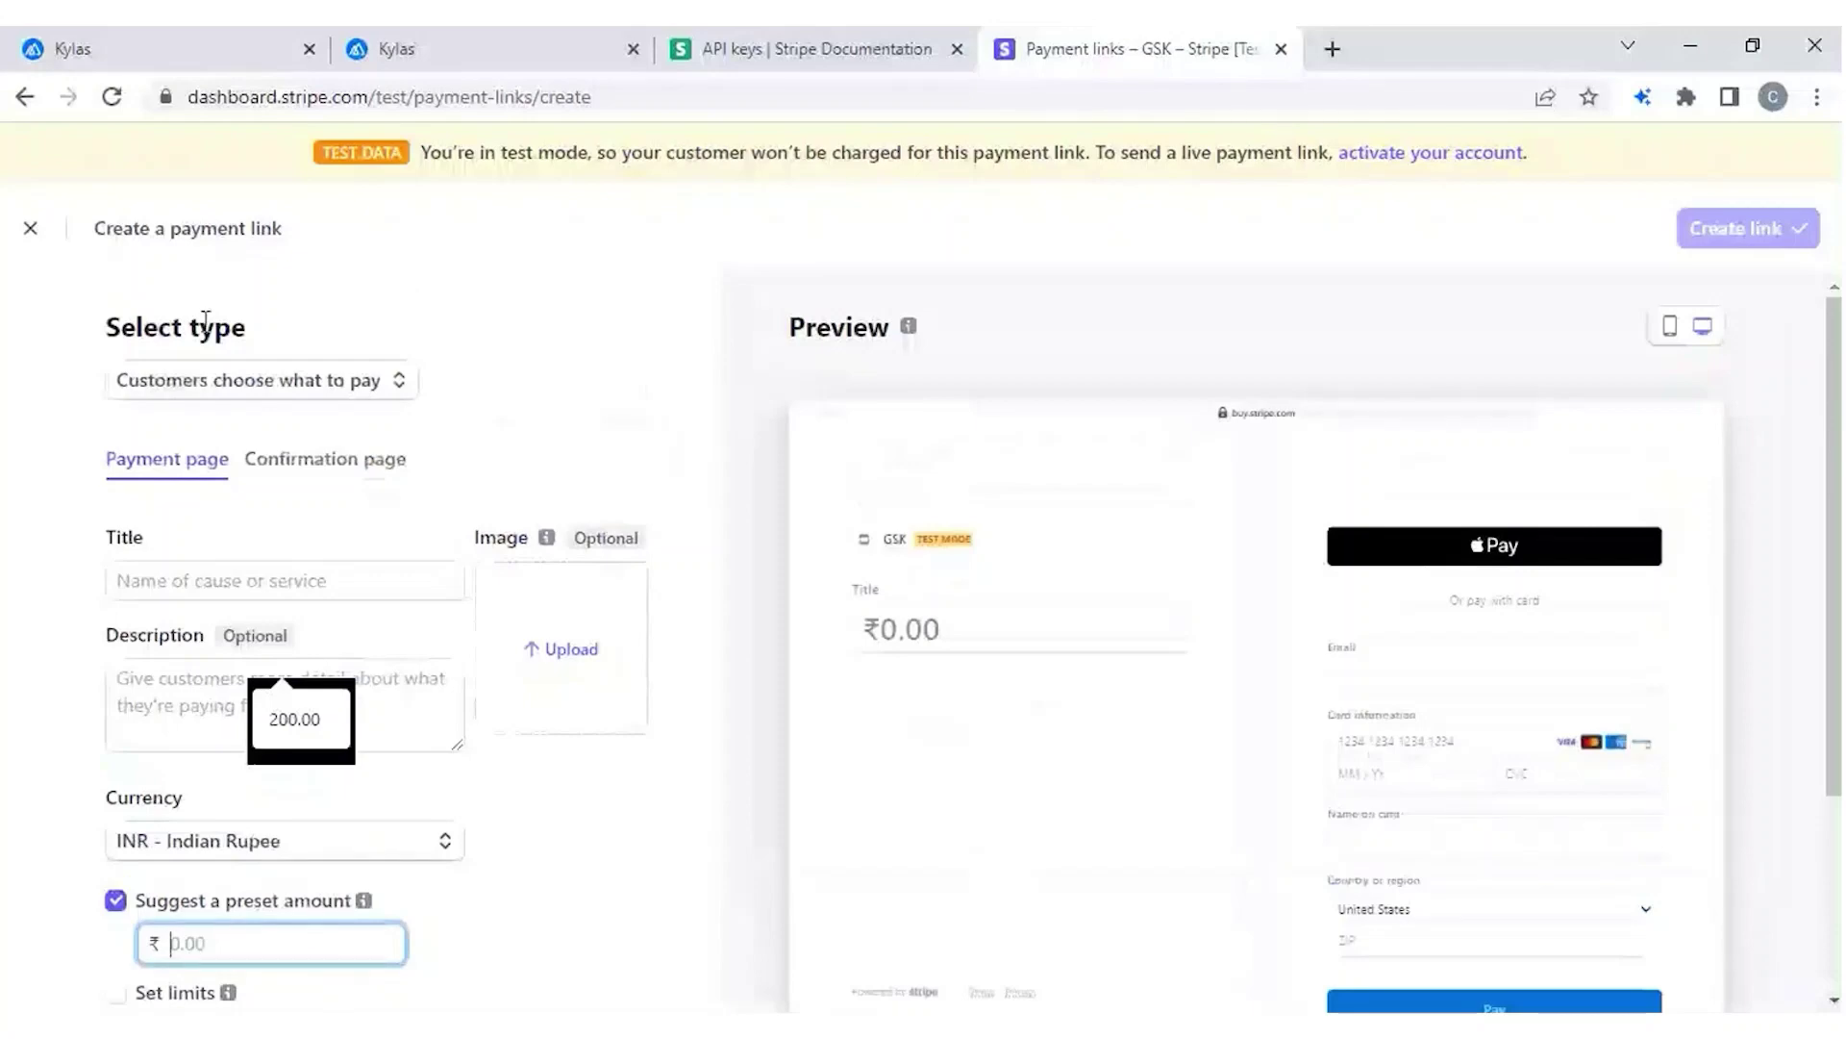
{"action": "left_click", "coordinate": [442, 60]}
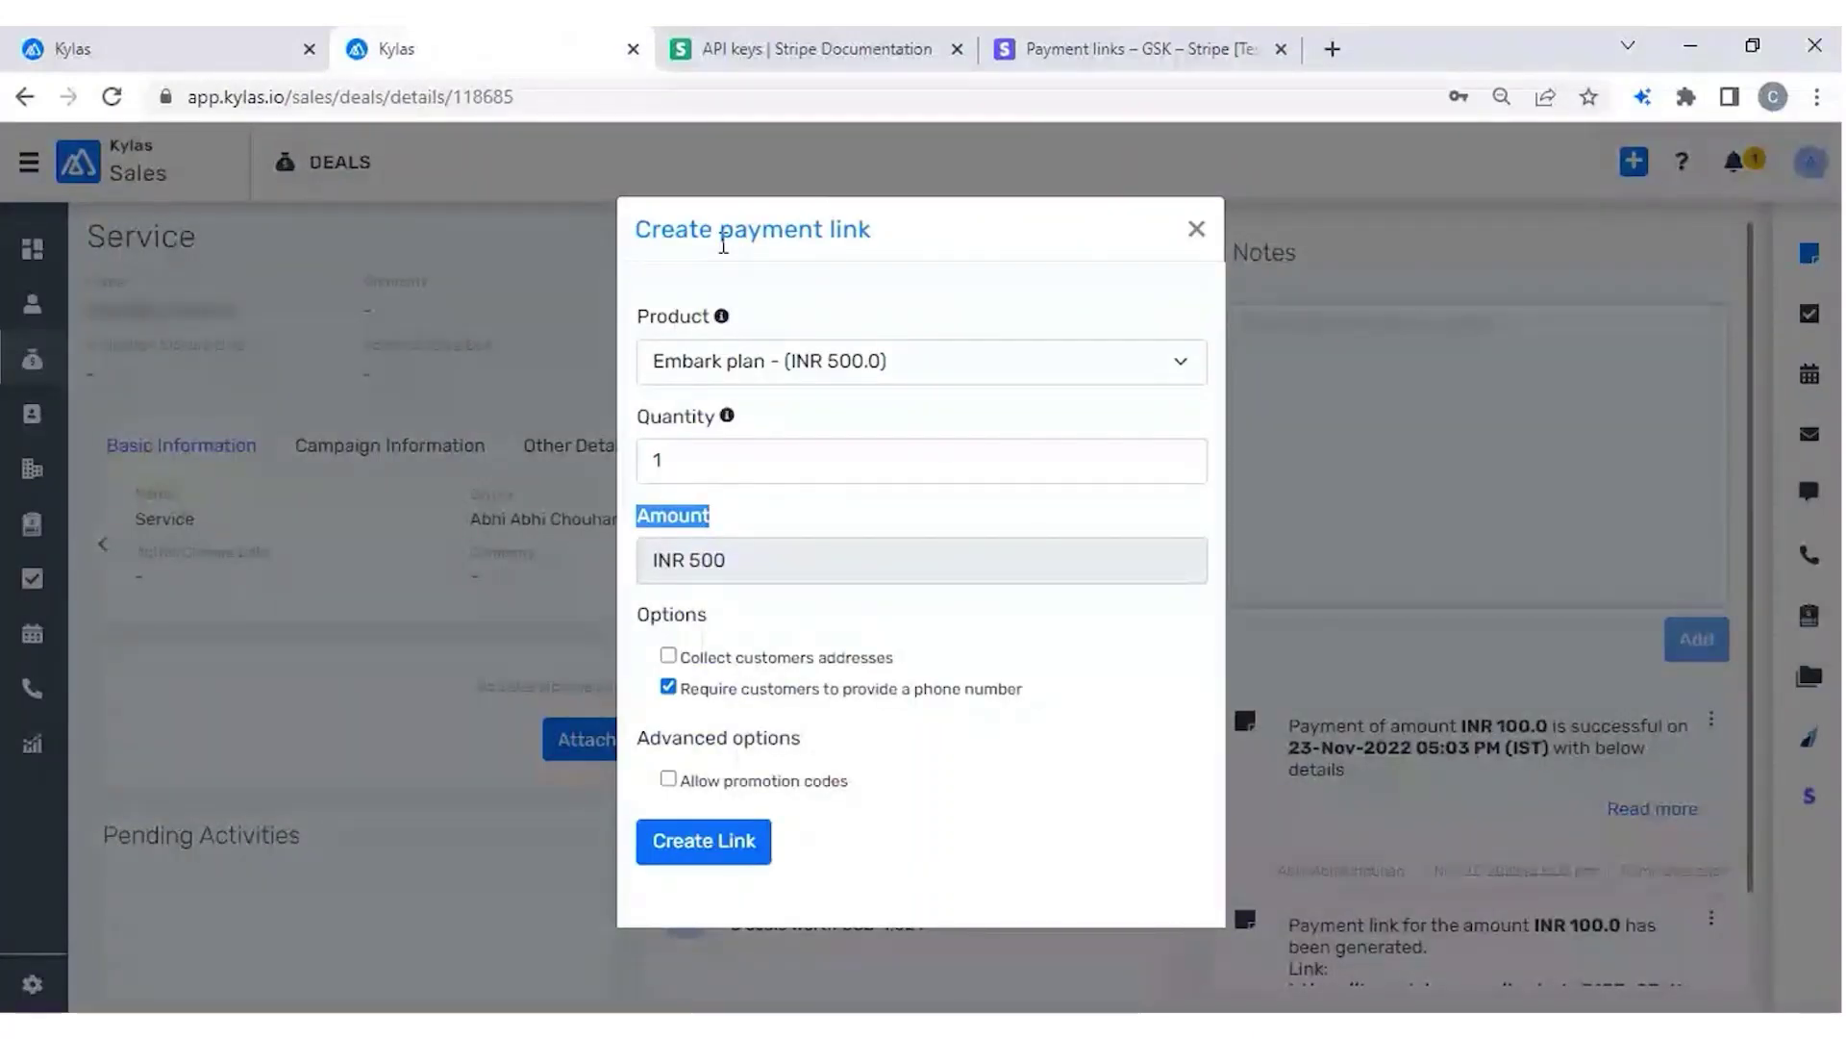
{"action": "left_click", "coordinate": [1106, 52]}
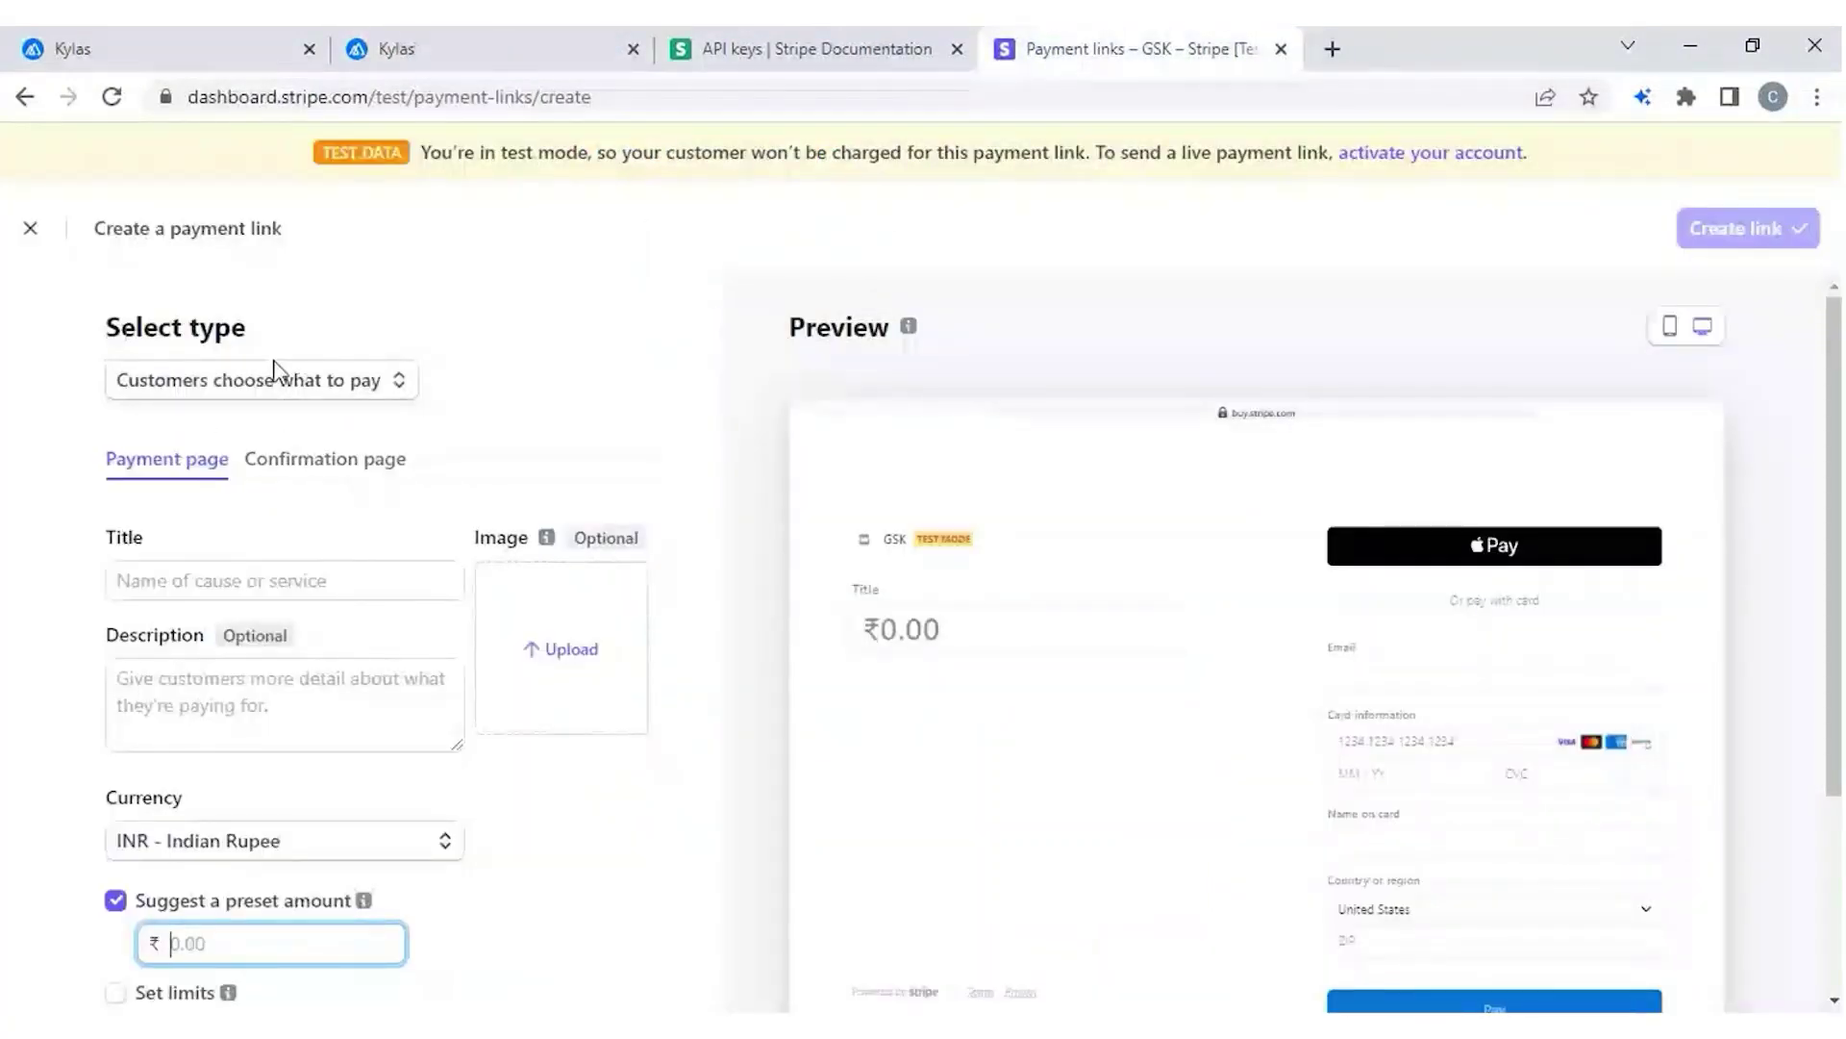
Toggle the link type to Products or subscriptions and back to Customers choose what to pay.
{"action": "left_click", "coordinate": [259, 381]}
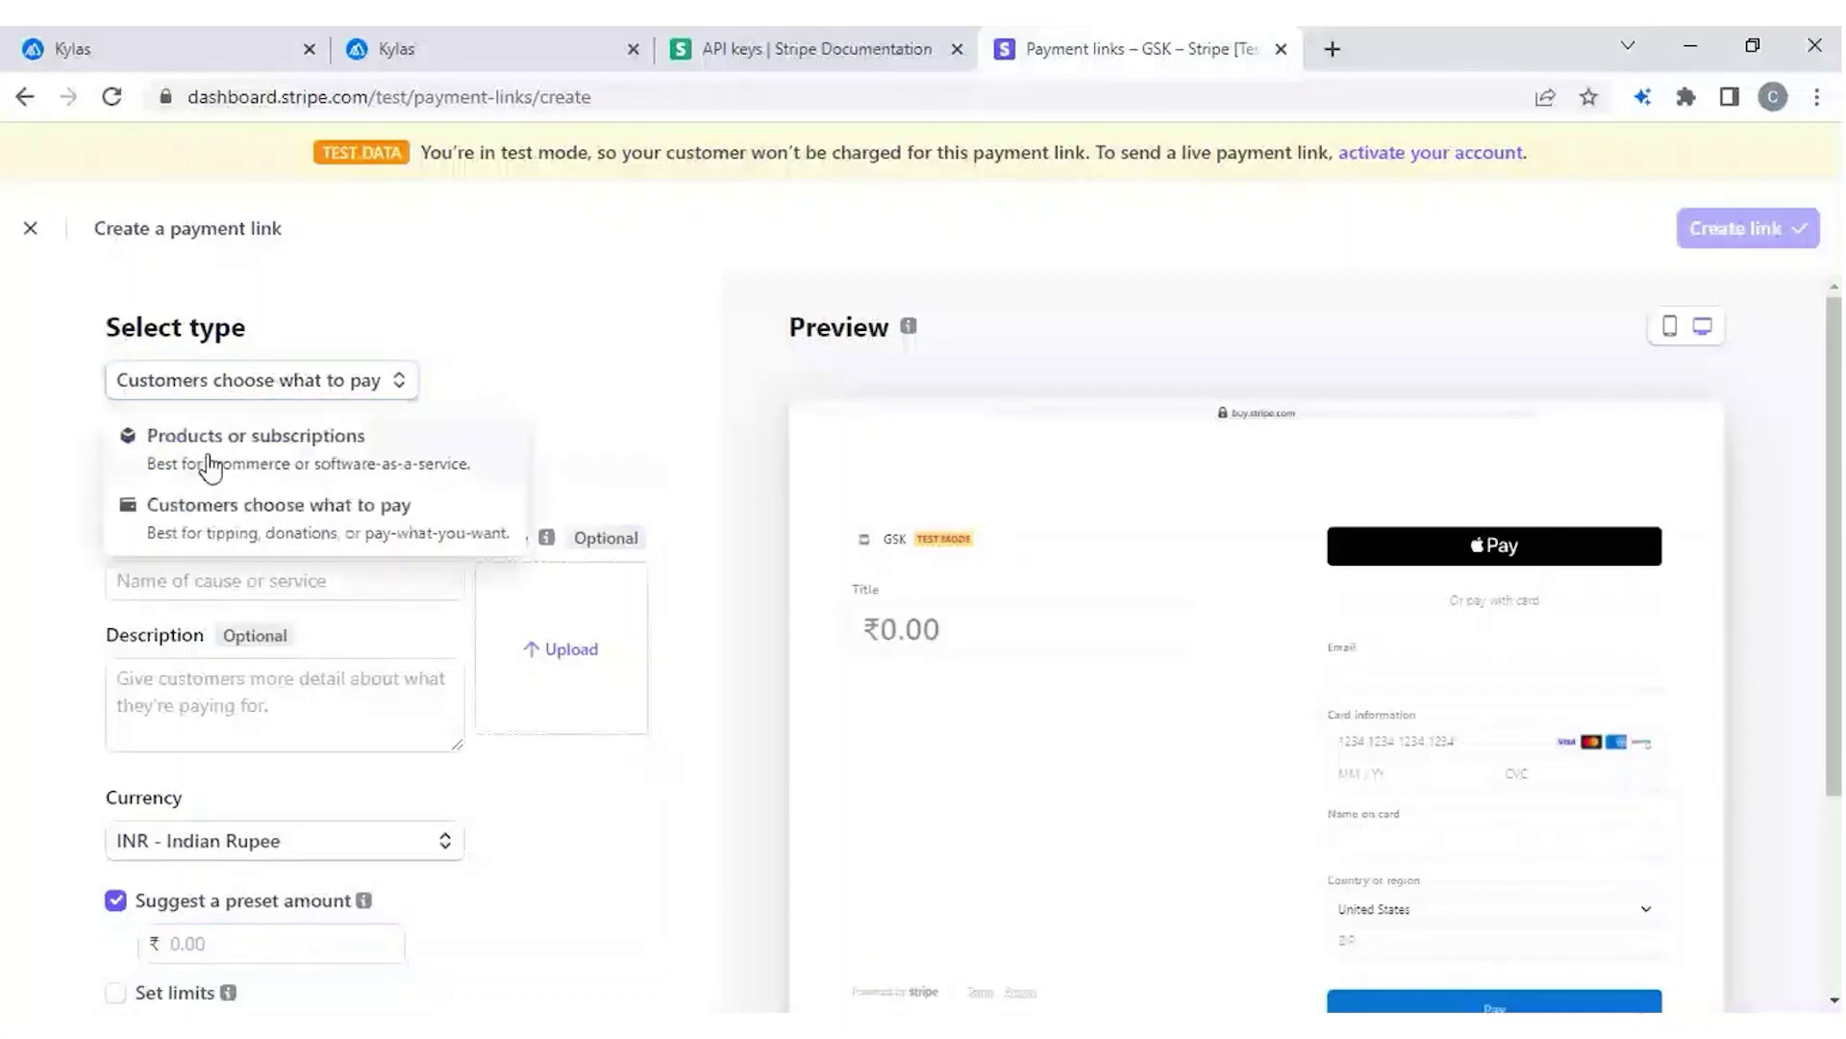
{"action": "left_click", "coordinate": [212, 468]}
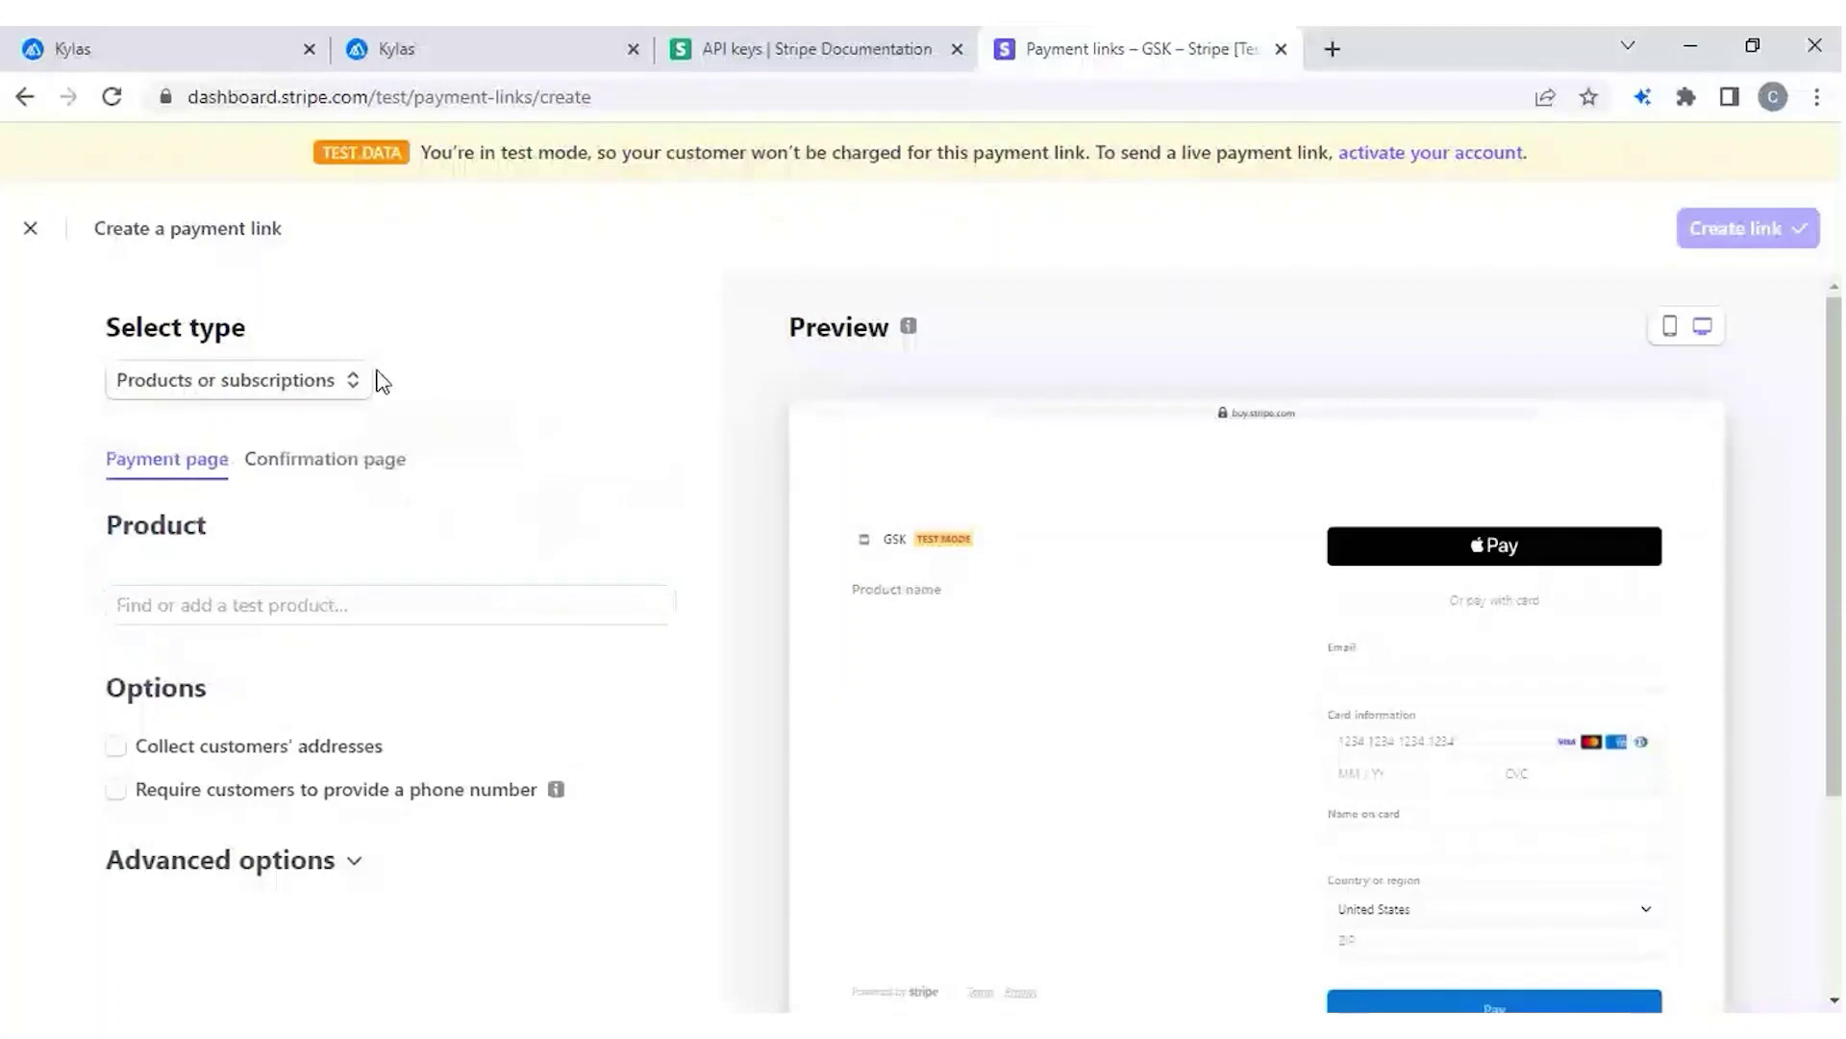
{"action": "left_click", "coordinate": [228, 383]}
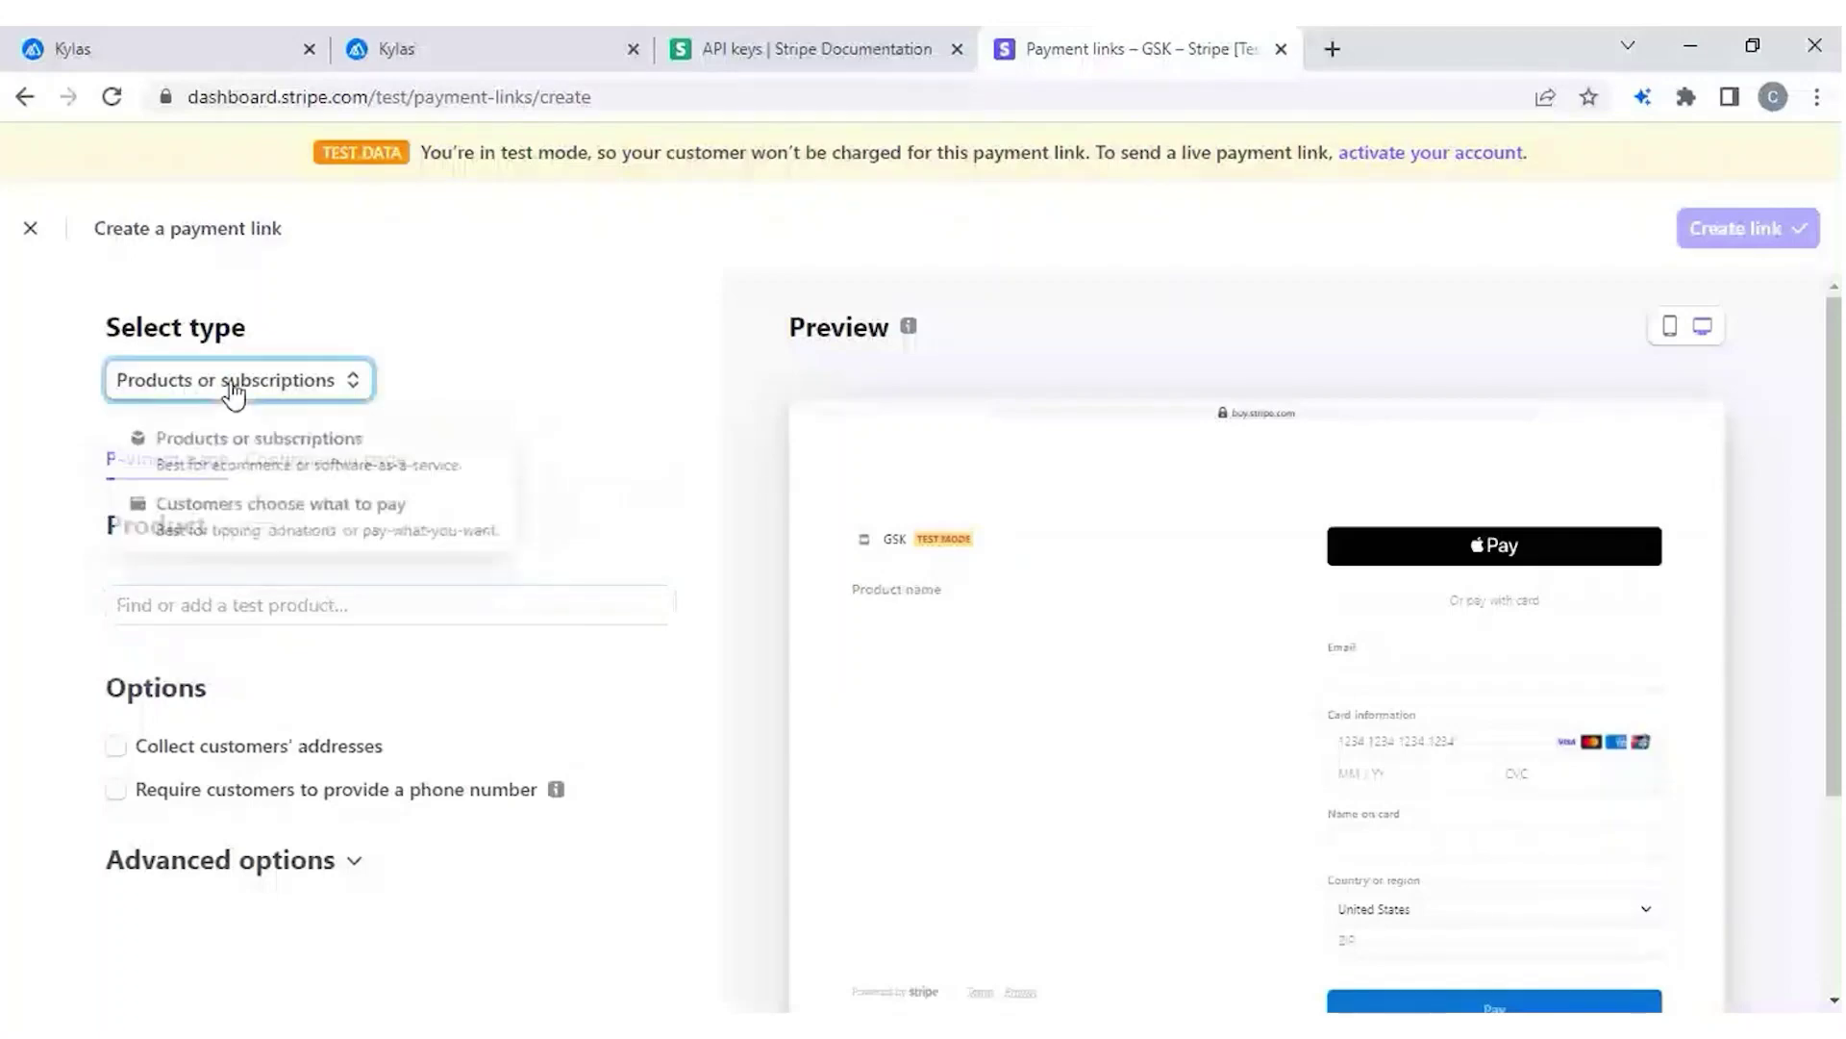
{"action": "left_click", "coordinate": [175, 519]}
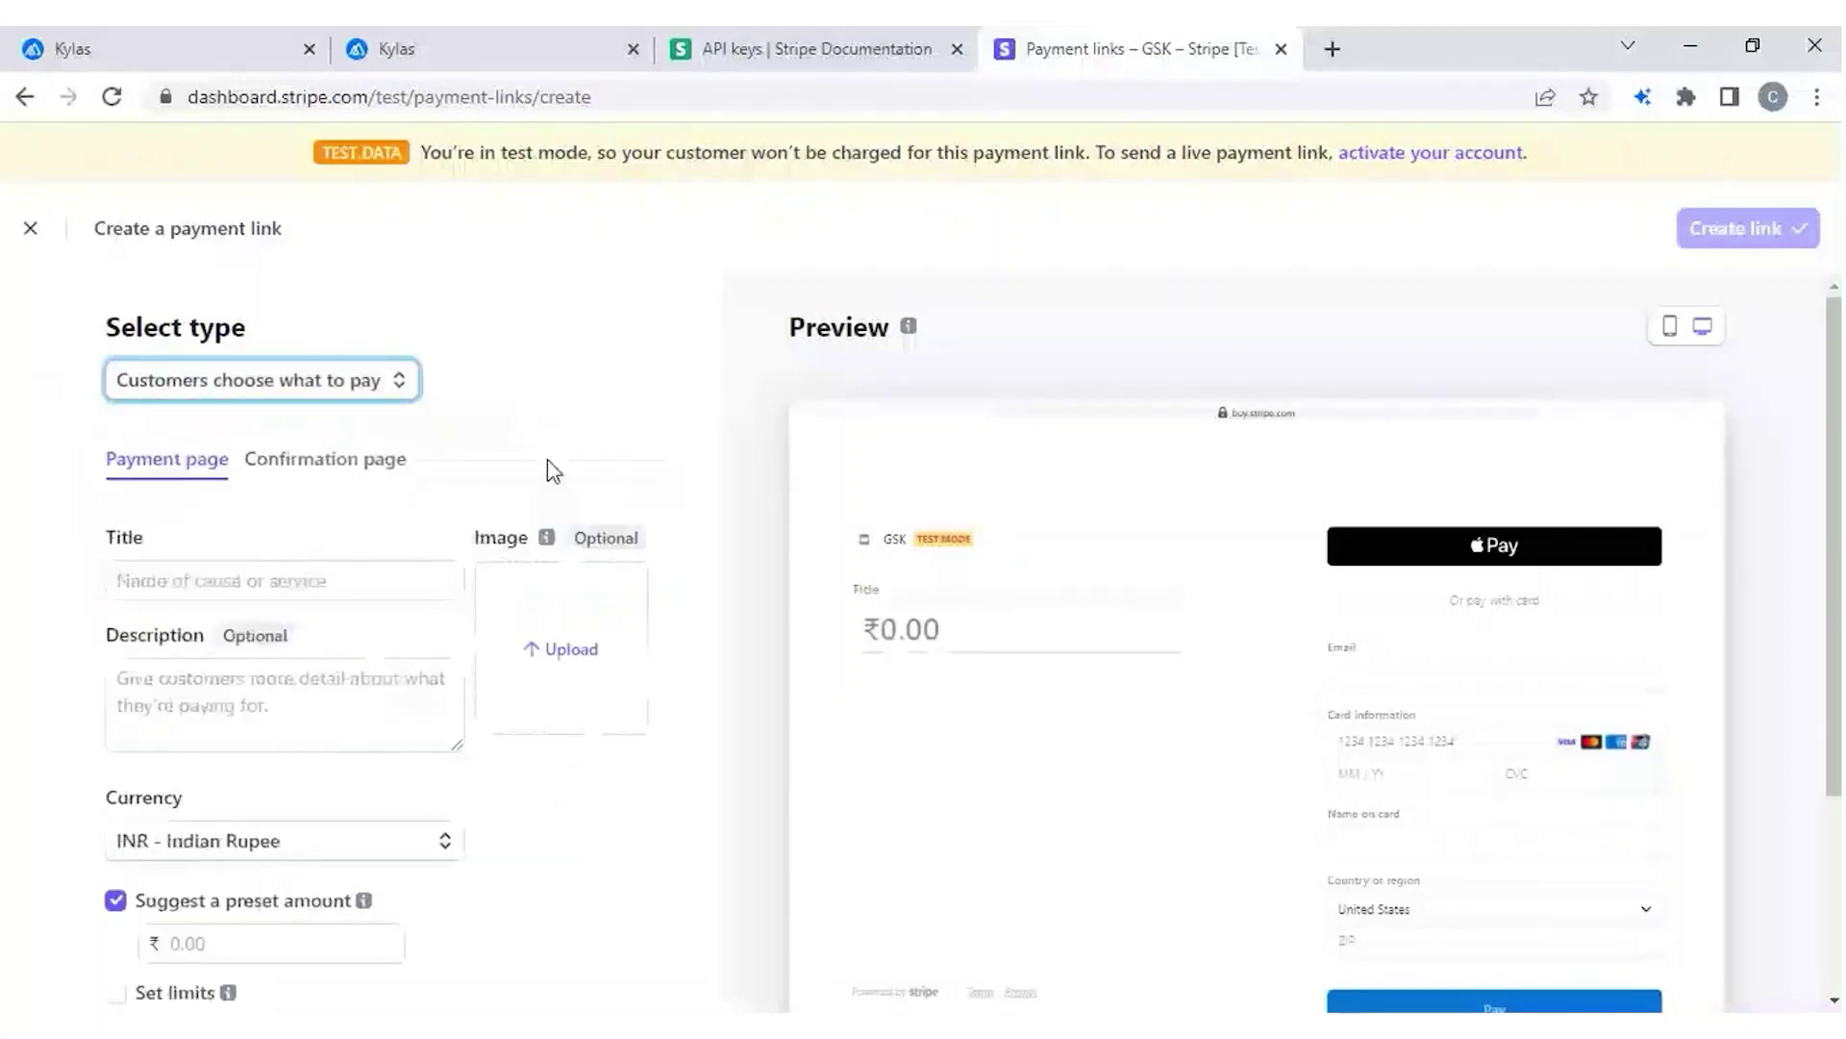
{"action": "scroll", "coordinate": [547, 470], "scroll_direction": "down", "scroll_amount": 3}
{"action": "left_click", "coordinate": [233, 688]}
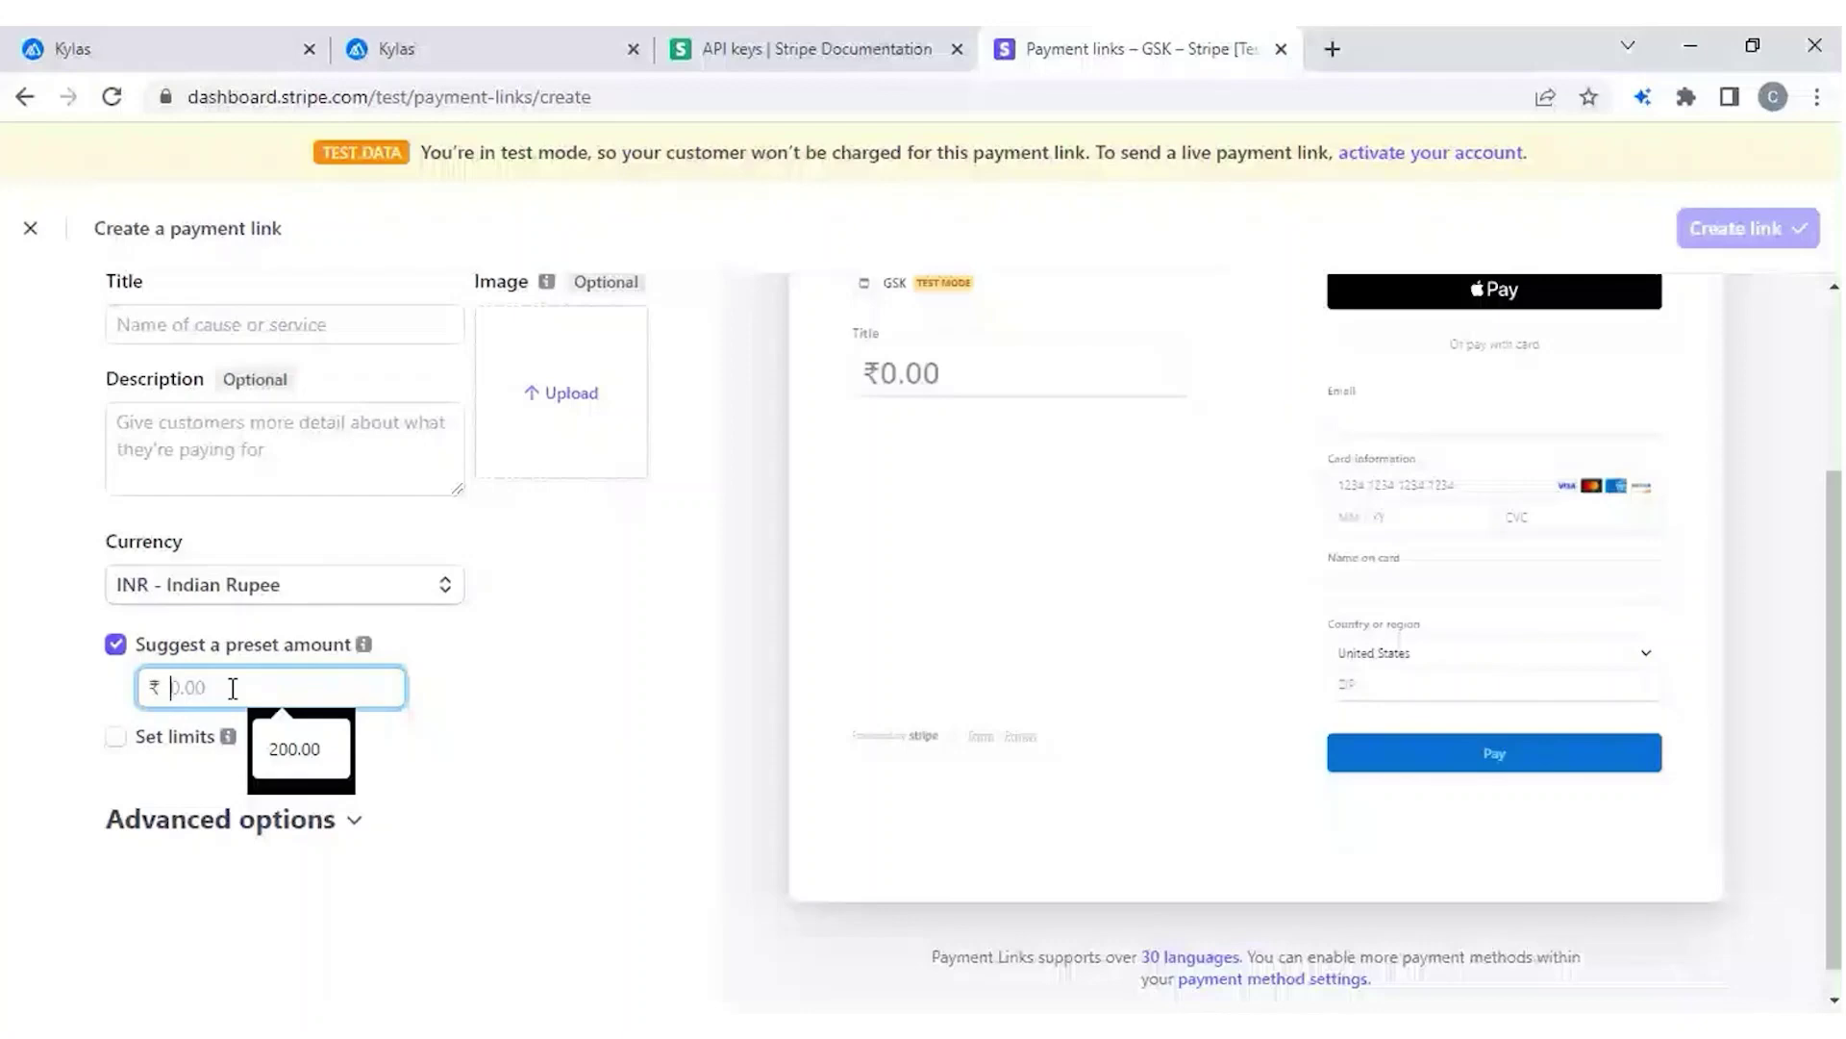
{"action": "key", "text": "ctrl+2"}
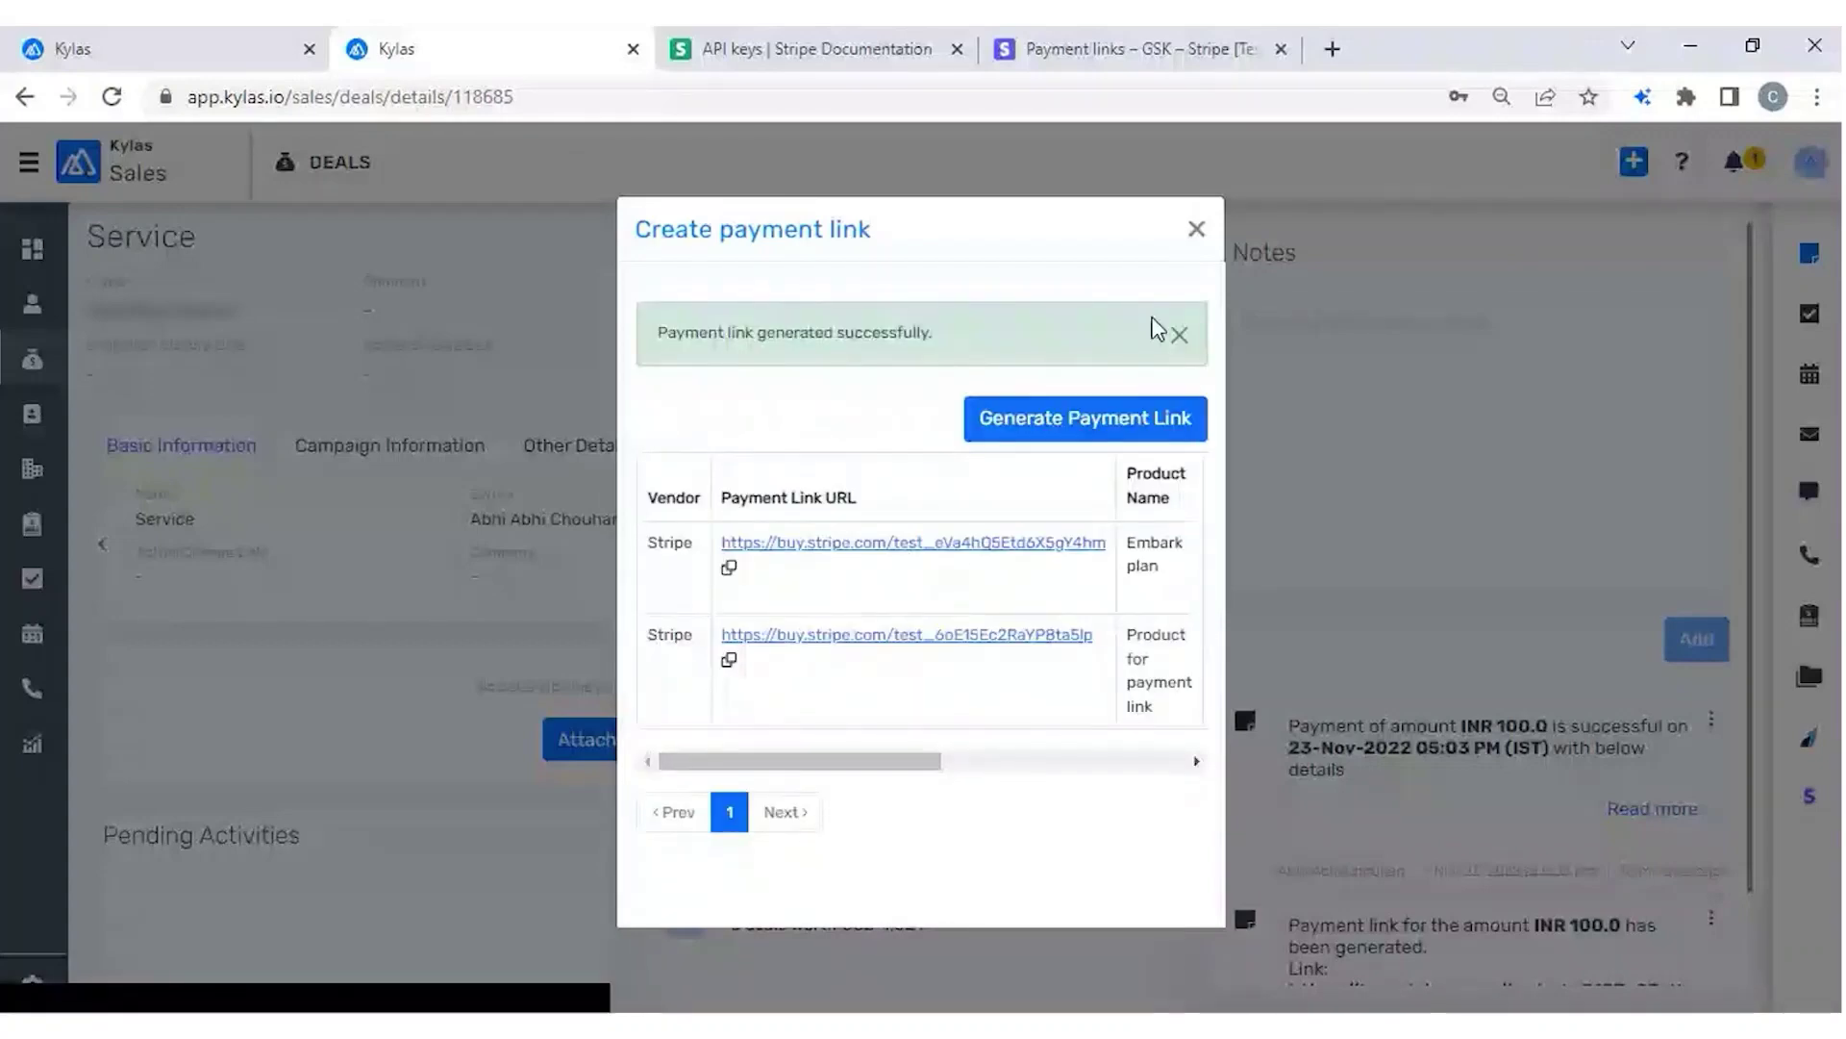
Close the Kylas payment link dialog once the Embark plan link is generated.
{"action": "left_click", "coordinate": [1197, 229]}
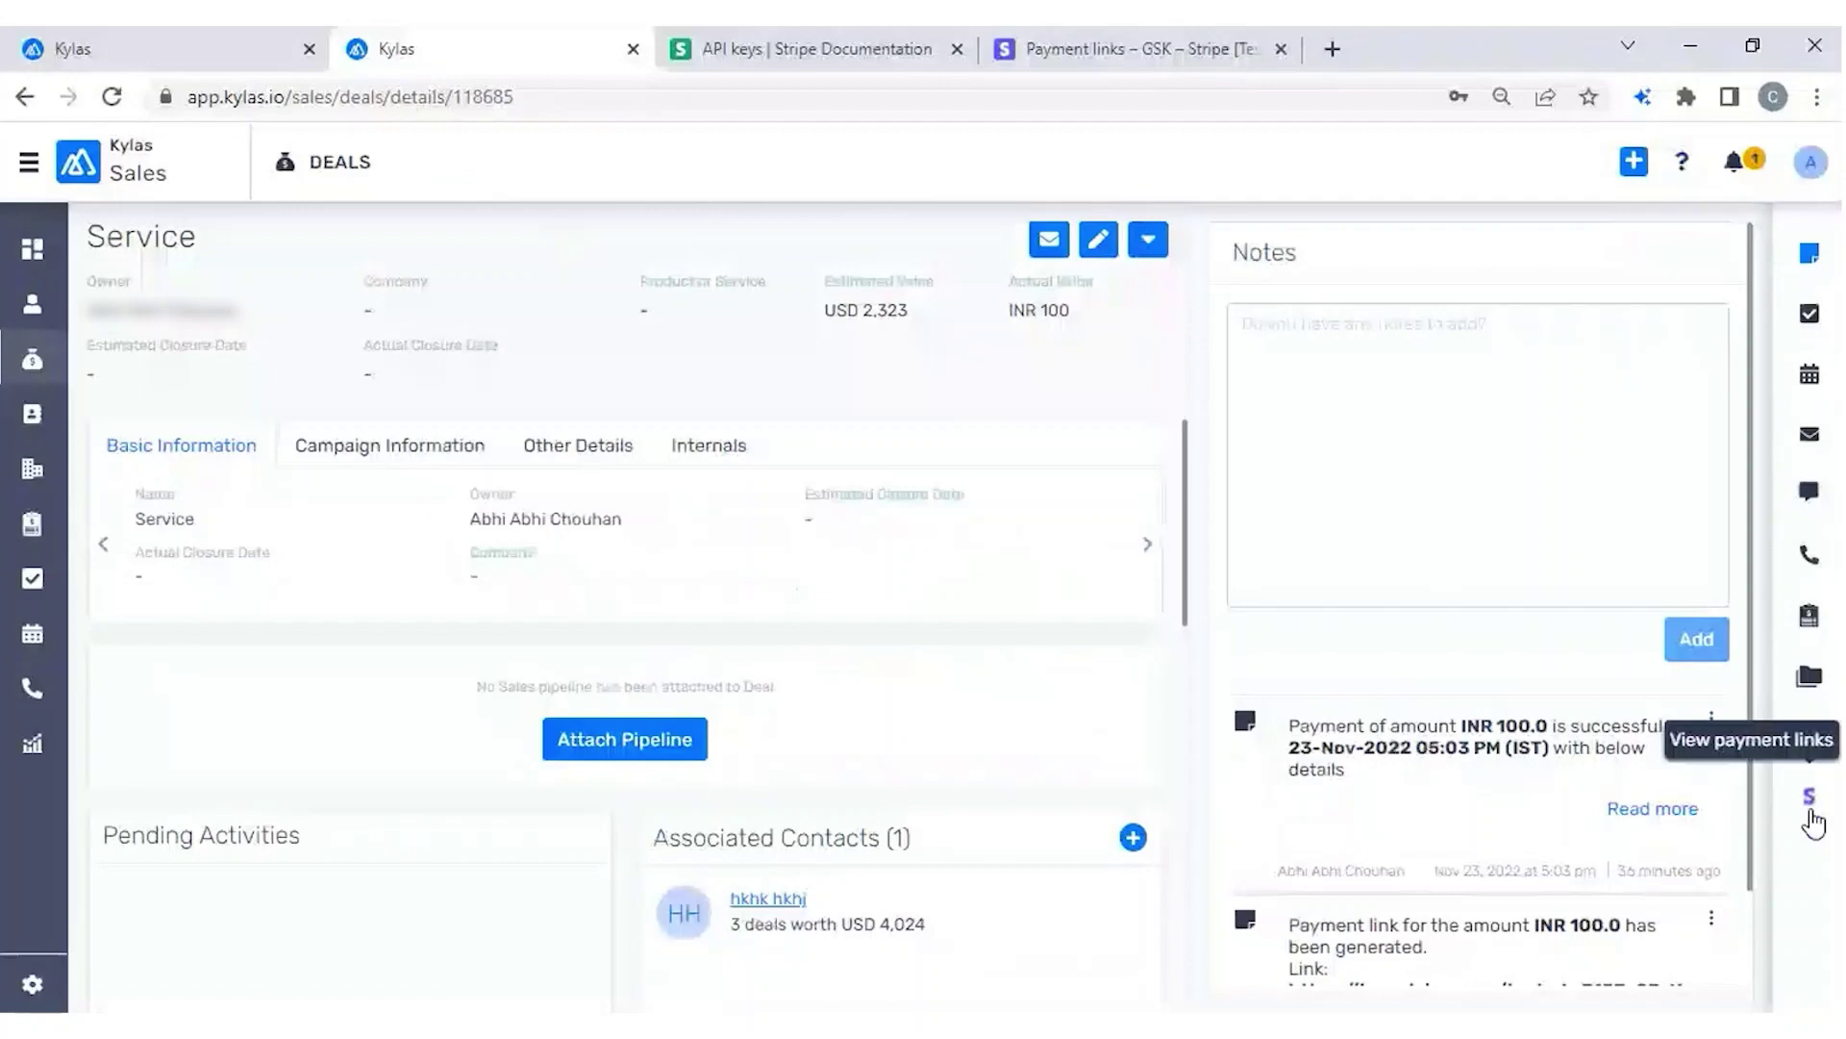
Copy the deal's Embark plan payment link and load its ₹500.00 Stripe checkout in a new tab.
{"action": "left_click", "coordinate": [1810, 799]}
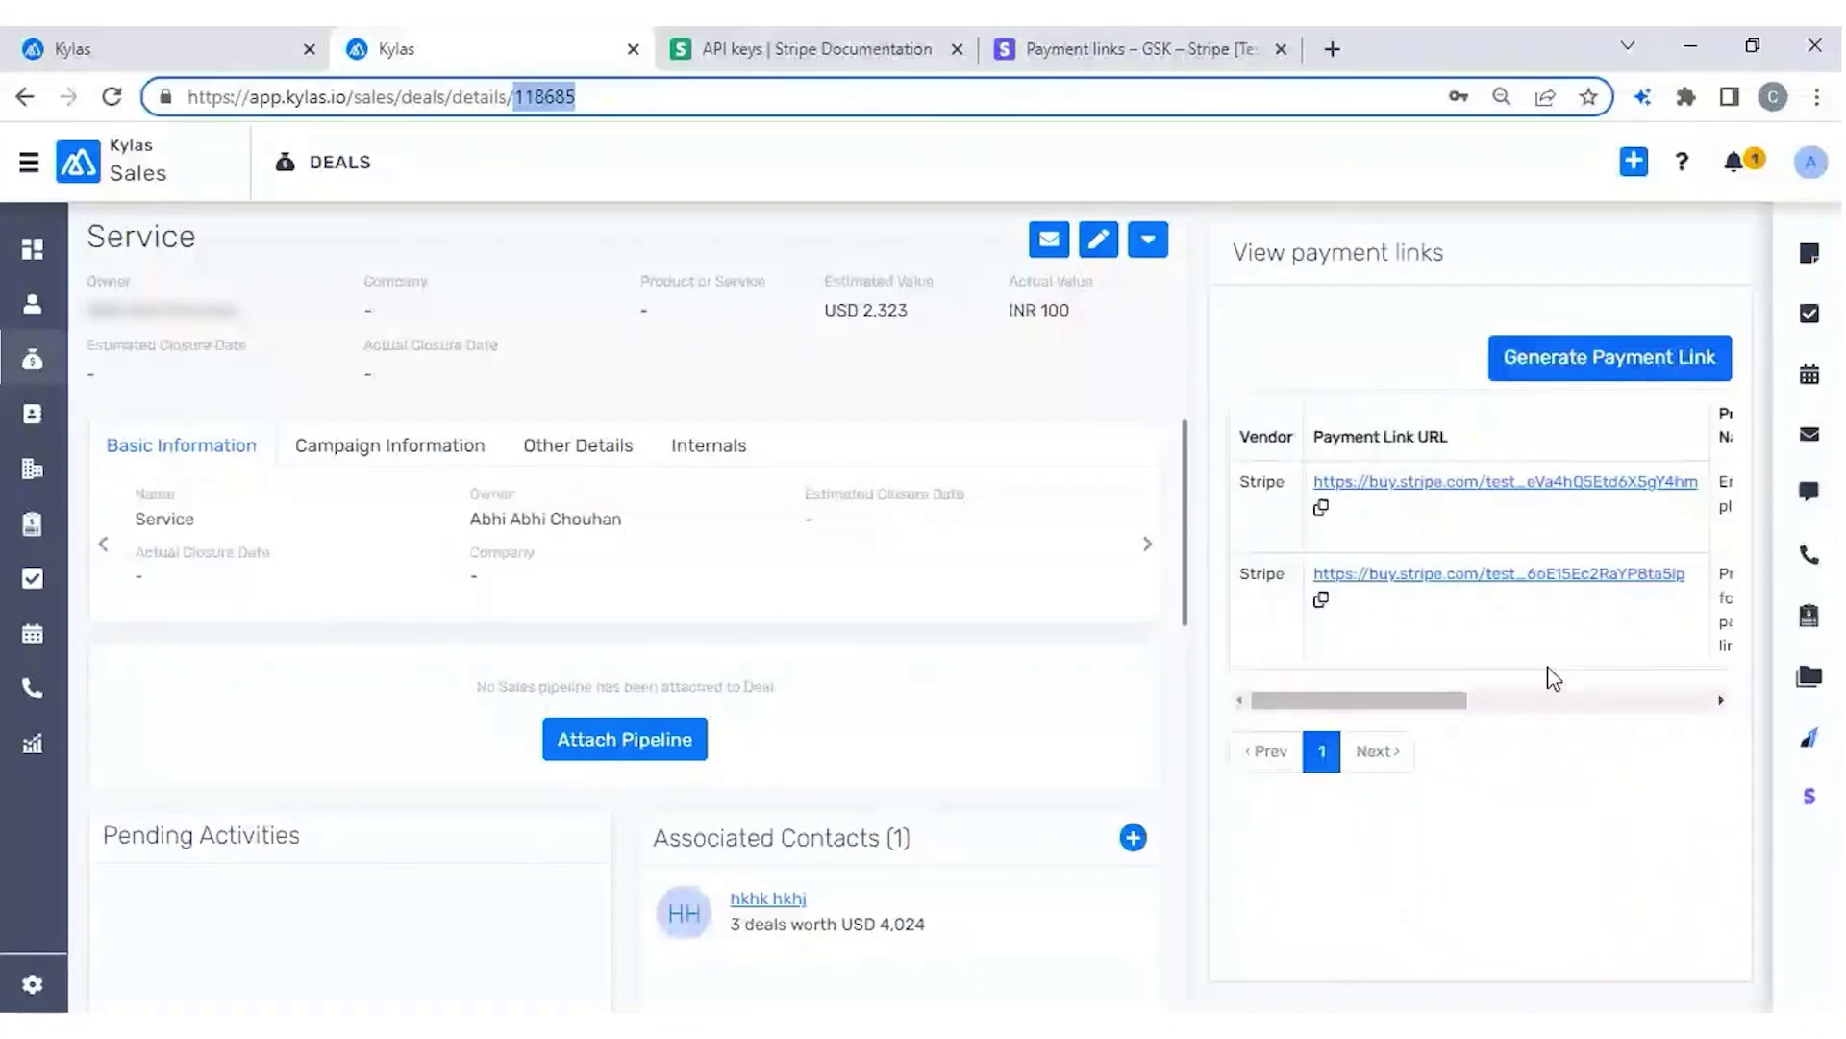
{"action": "scroll", "coordinate": [1547, 669], "scroll_direction": "right", "scroll_amount": 5}
{"action": "scroll", "coordinate": [1547, 668], "scroll_direction": "left", "scroll_amount": 5}
{"action": "left_click", "coordinate": [1321, 508]}
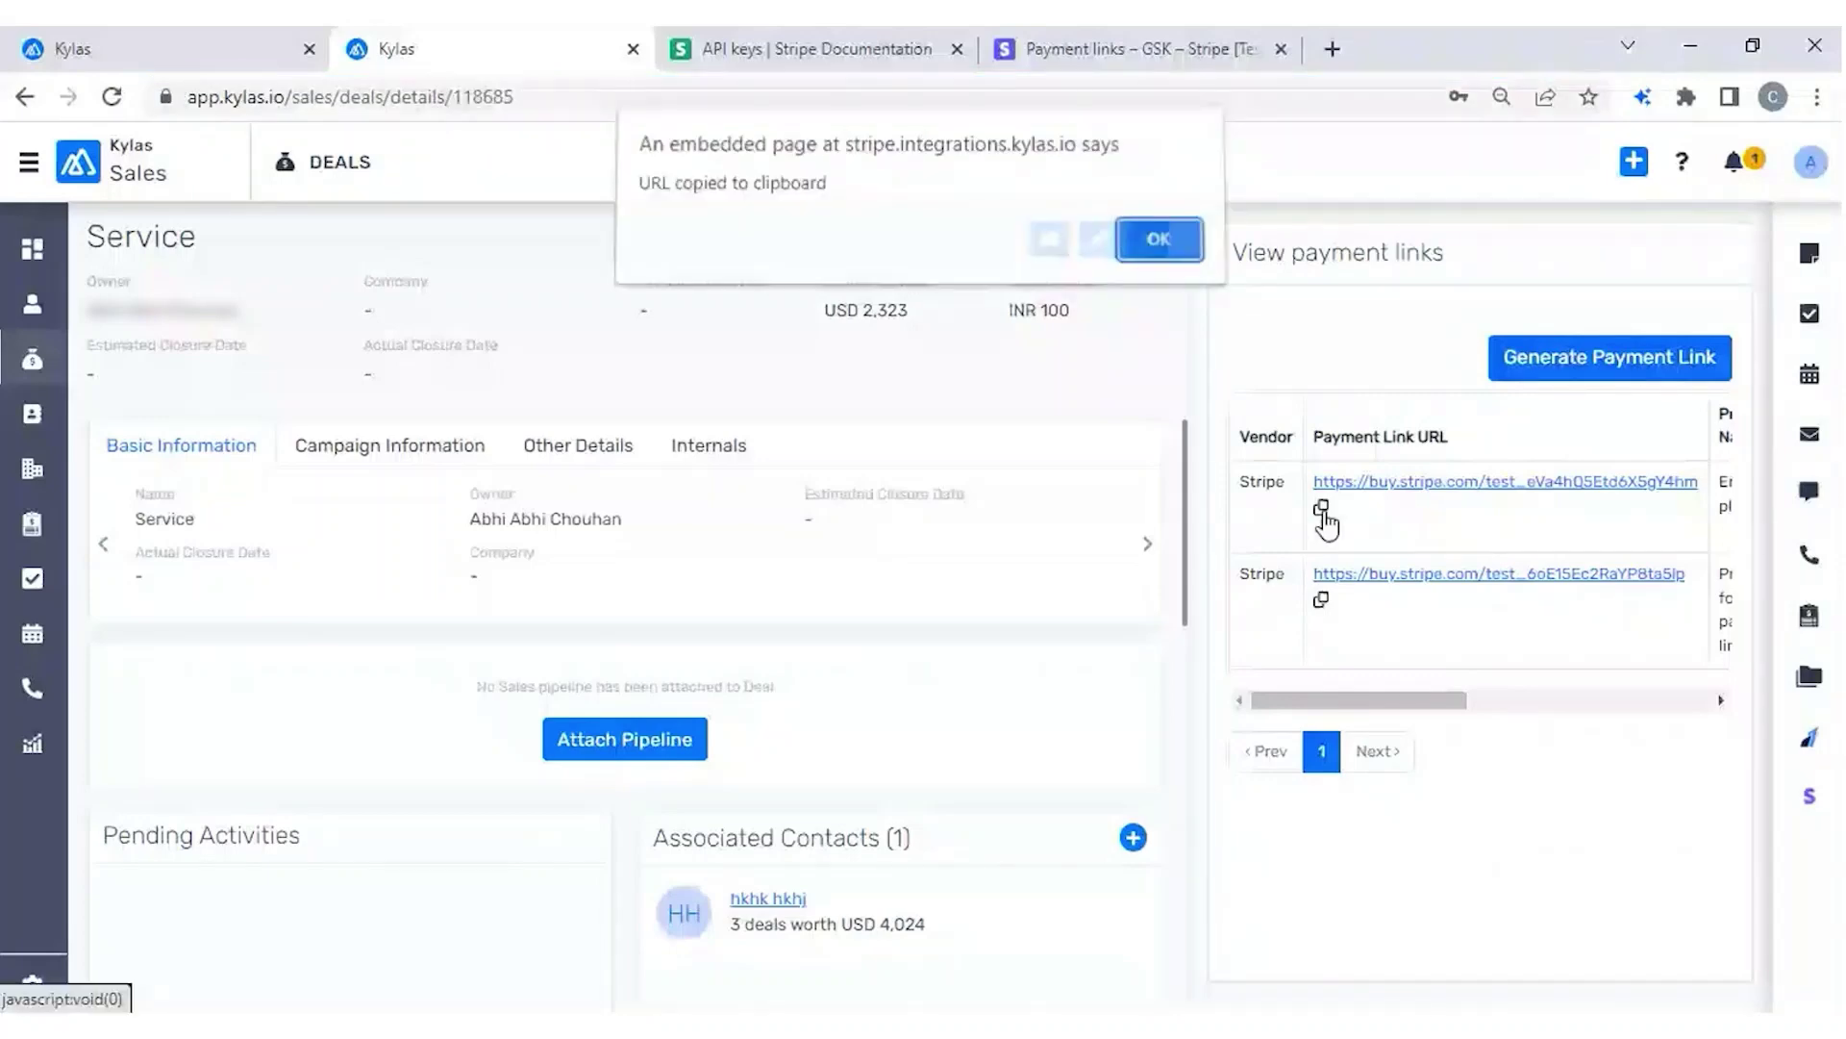
{"action": "key", "text": "ctrl+t"}
{"action": "key", "text": "ctrl+v"}
{"action": "key", "text": "Return"}
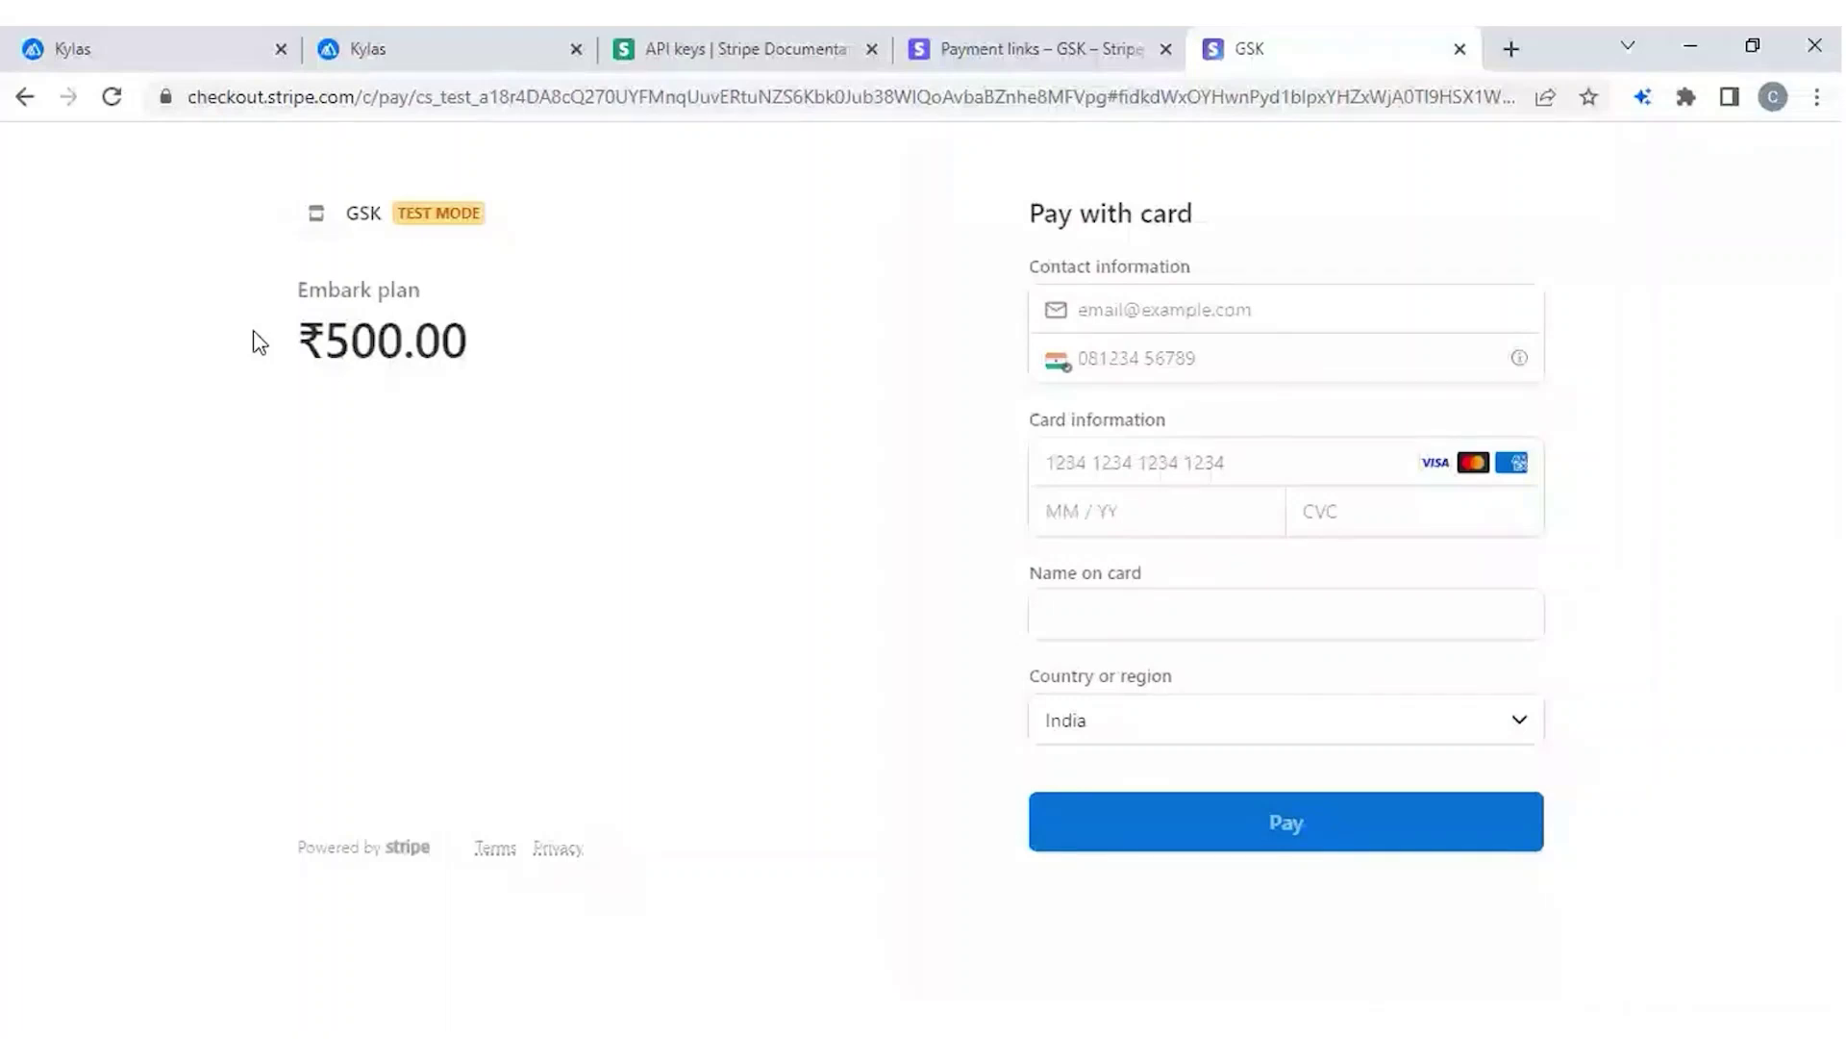
Fill in the payer's e-mail address and phone number on the Embark plan checkout form.
{"action": "left_click_drag", "start_coordinate": [259, 342], "coordinate": [548, 345]}
{"action": "left_click", "coordinate": [553, 347]}
{"action": "left_click", "coordinate": [1191, 325]}
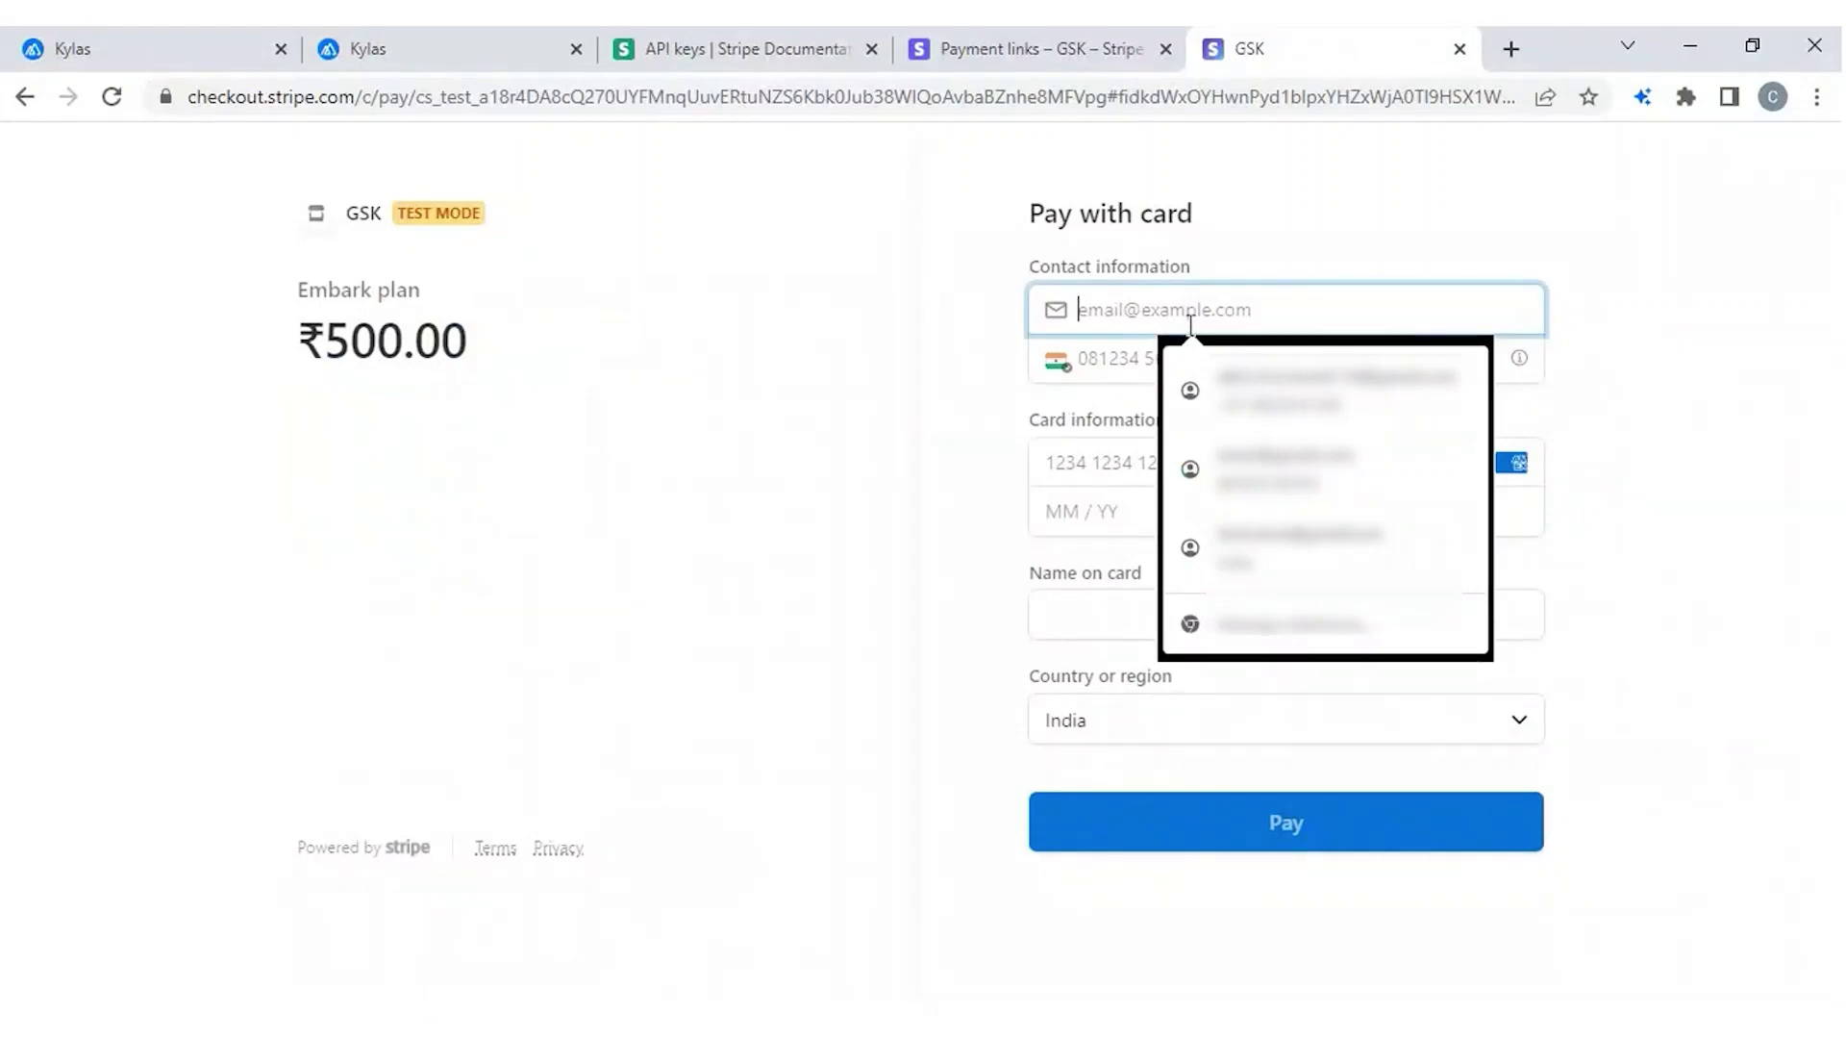
{"action": "left_click", "coordinate": [913, 334]}
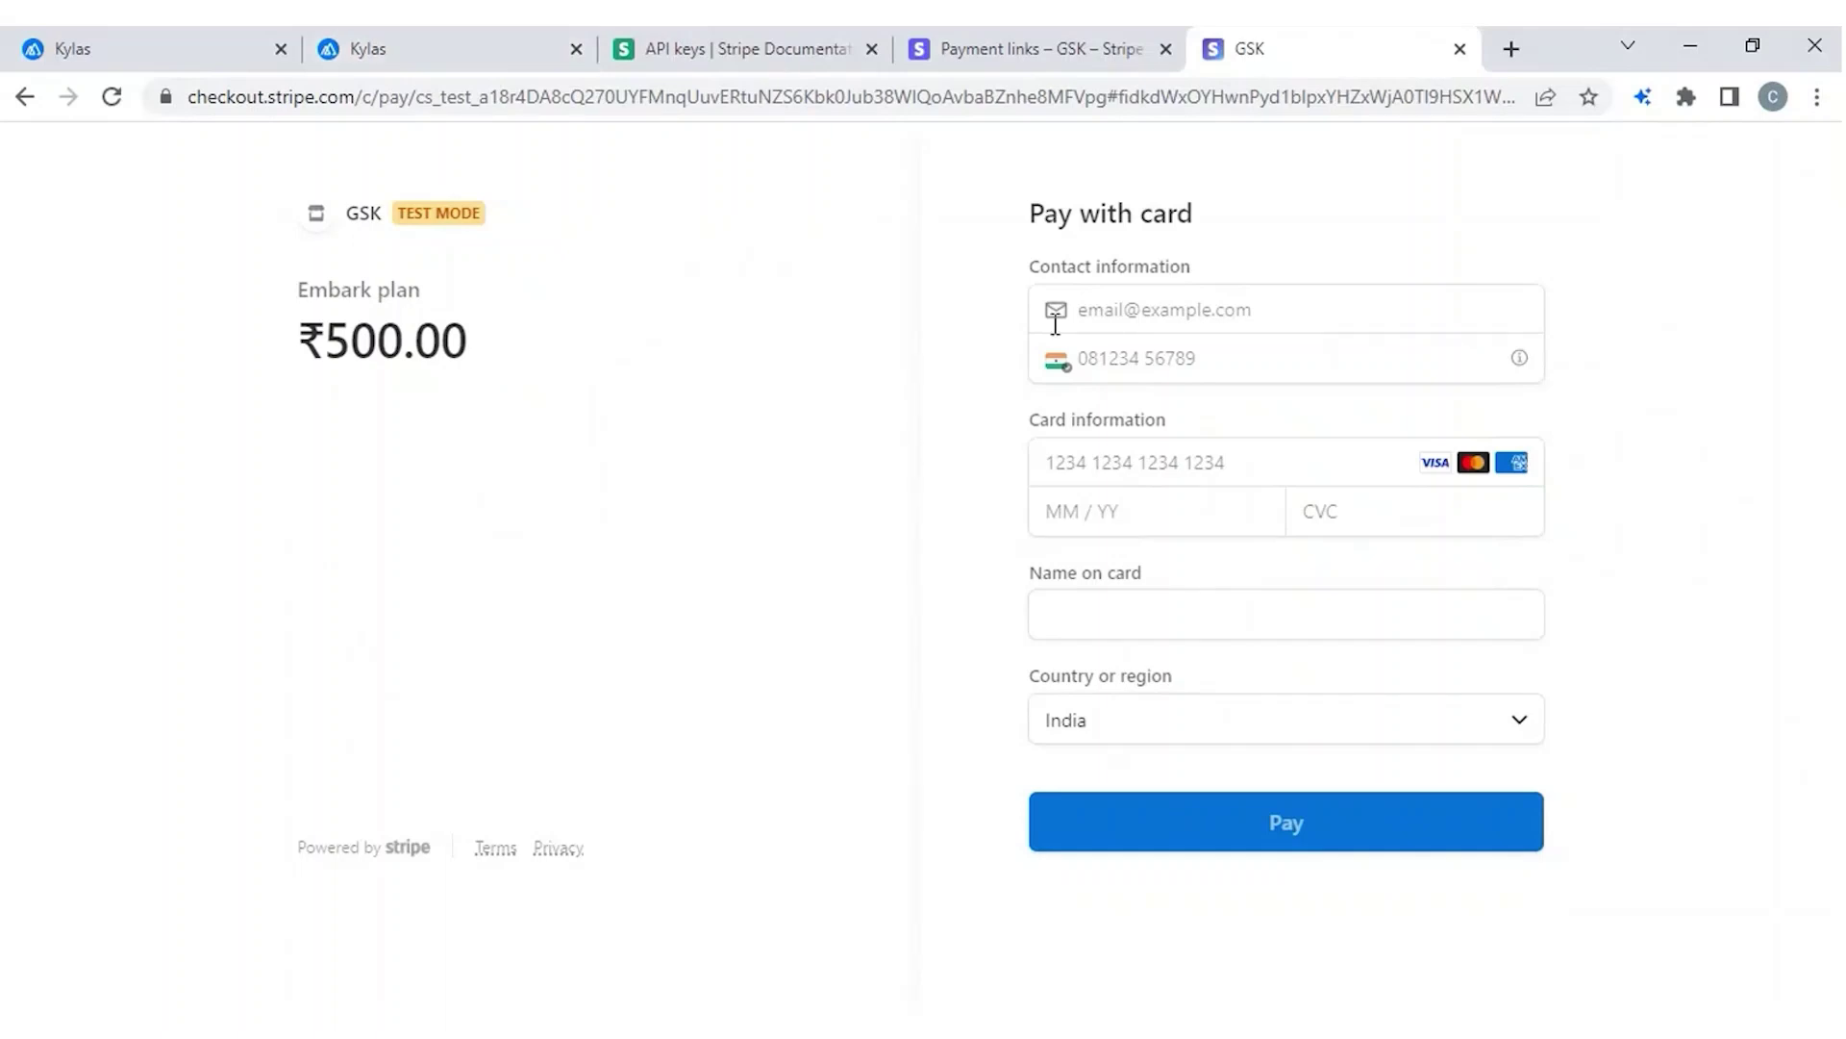
{"action": "left_click", "coordinate": [1141, 314]}
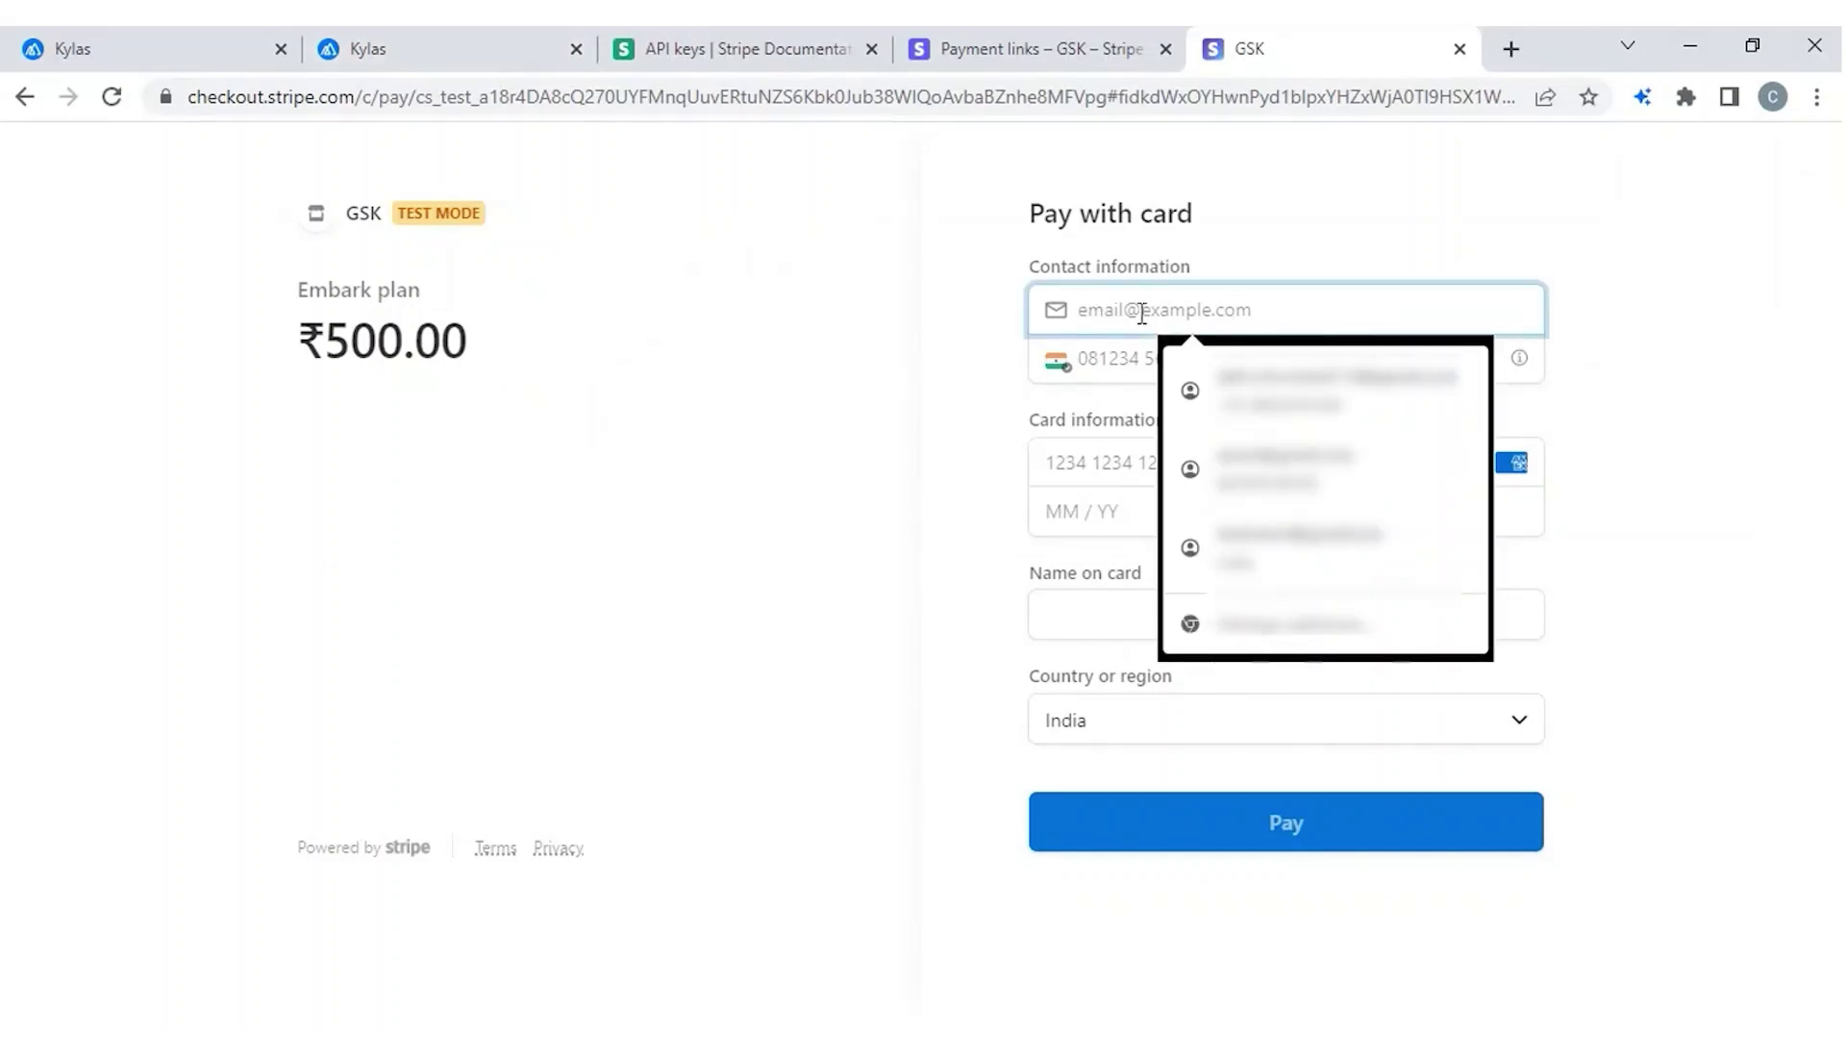
{"action": "key", "text": "Down"}
{"action": "type", "text": "test"}
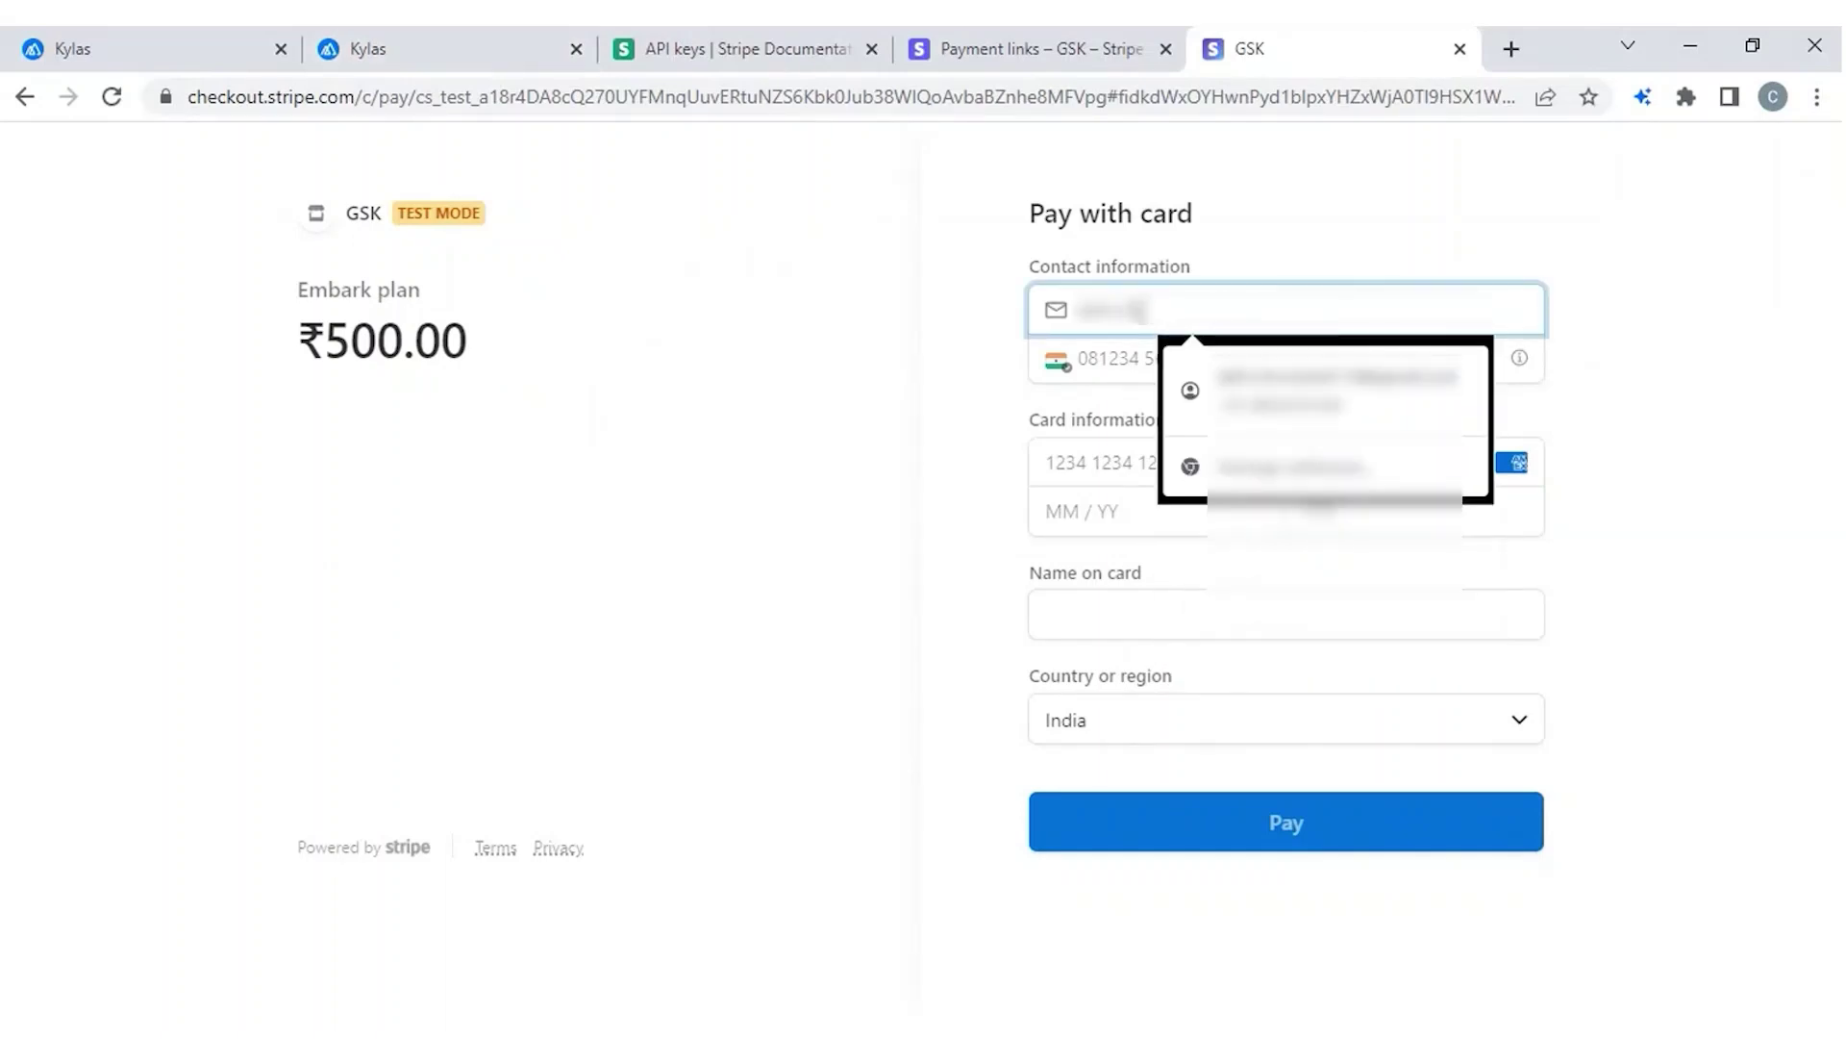
{"action": "type", "text": "gmail.com@gmail"}
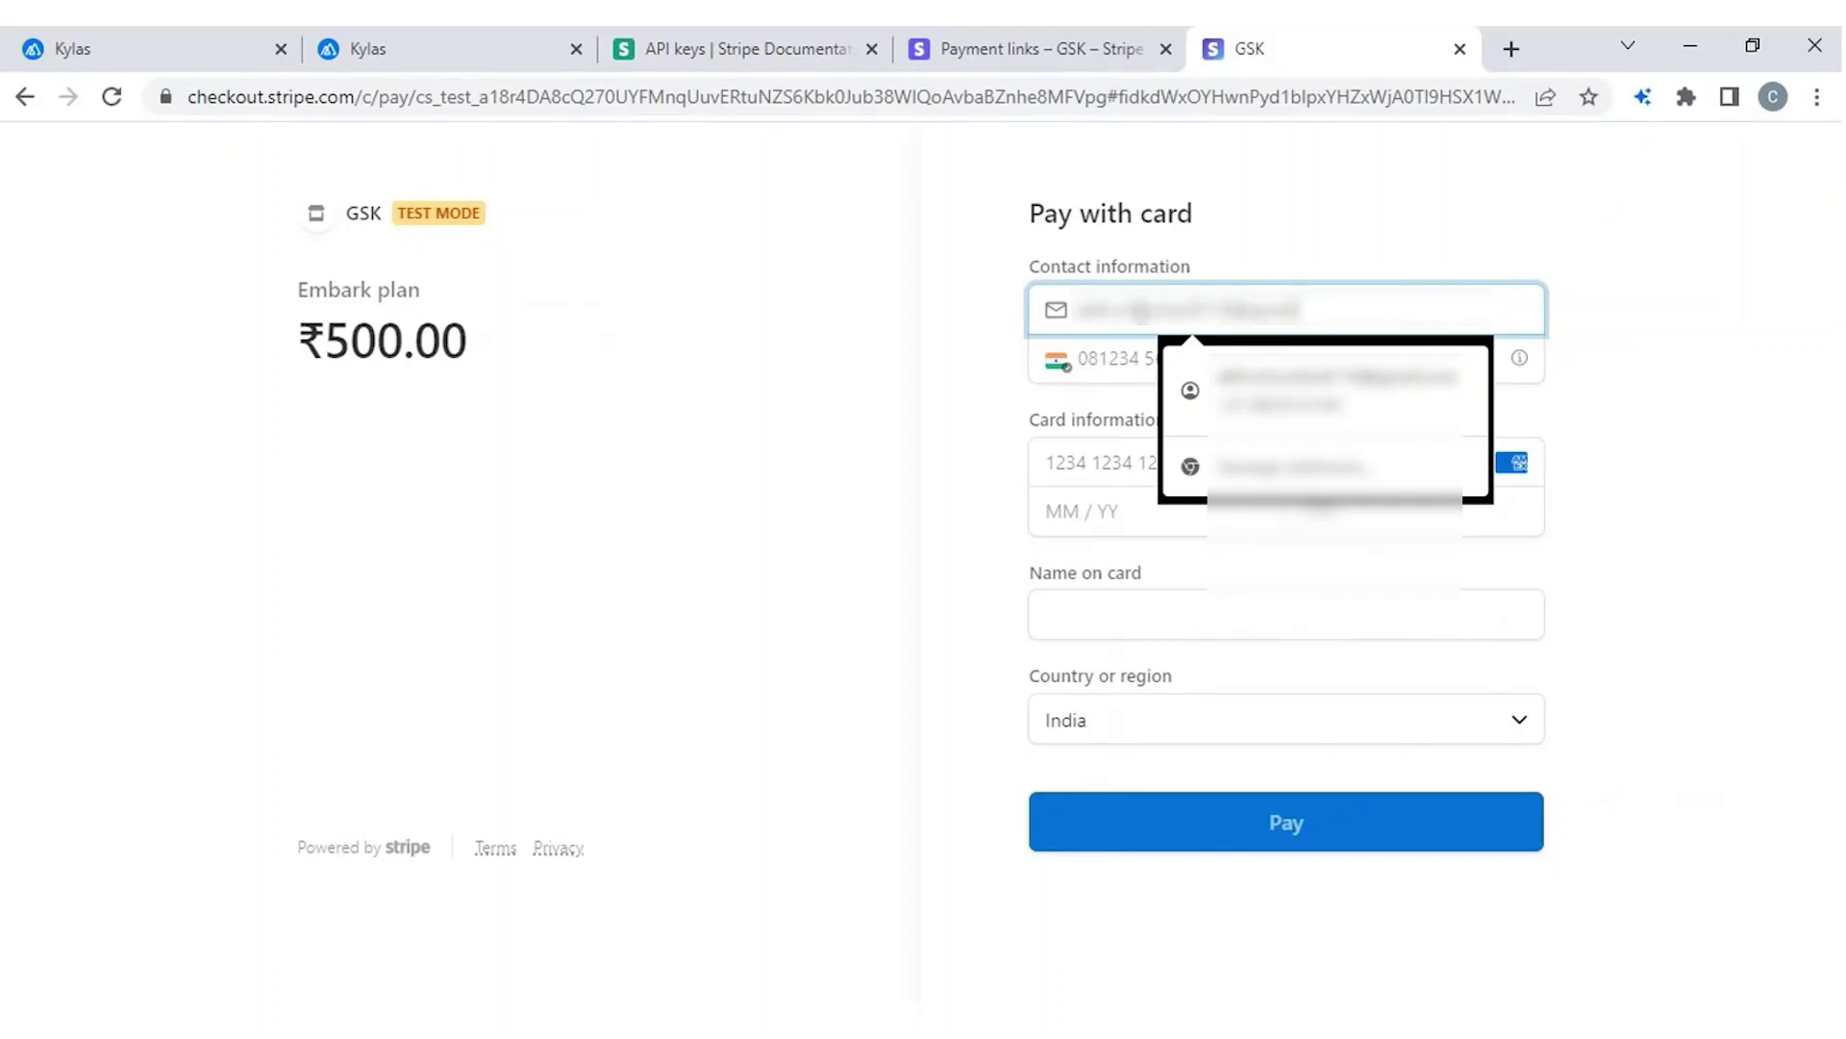
{"action": "type", "text": ".com"}
{"action": "left_click", "coordinate": [912, 404]}
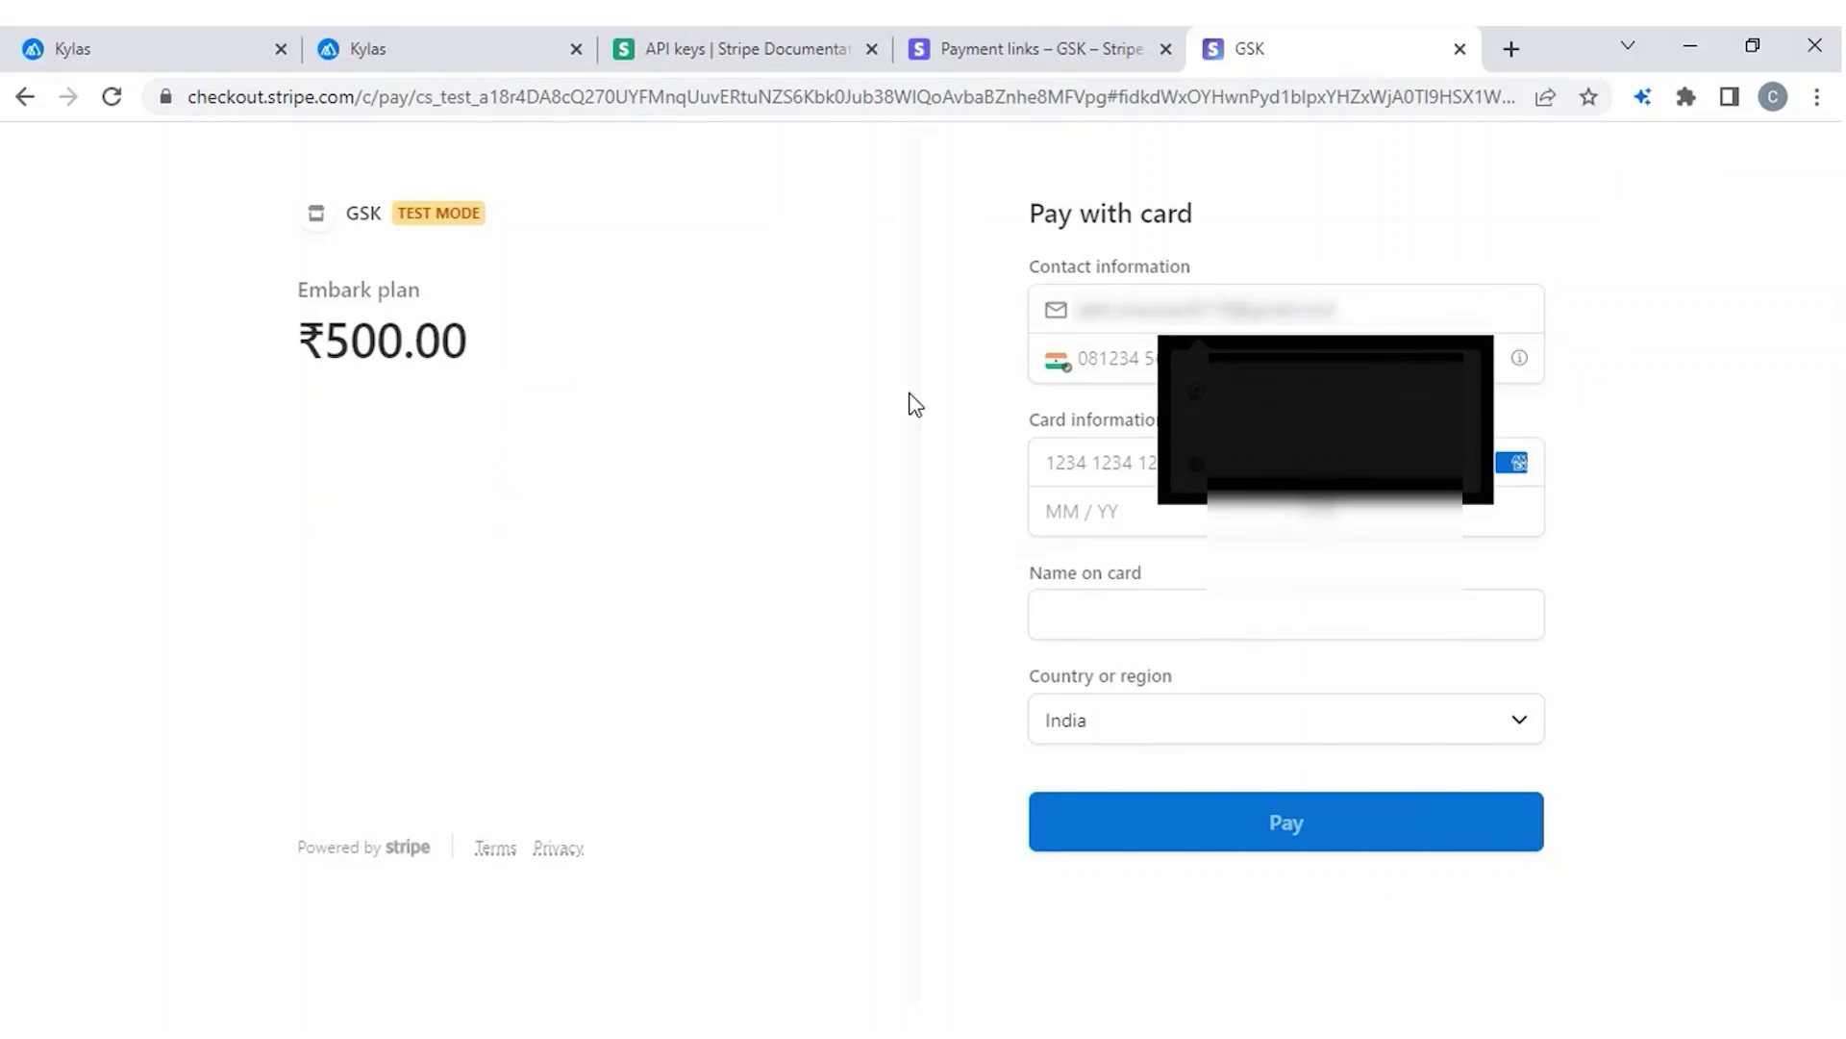
{"action": "left_click", "coordinate": [1174, 360]}
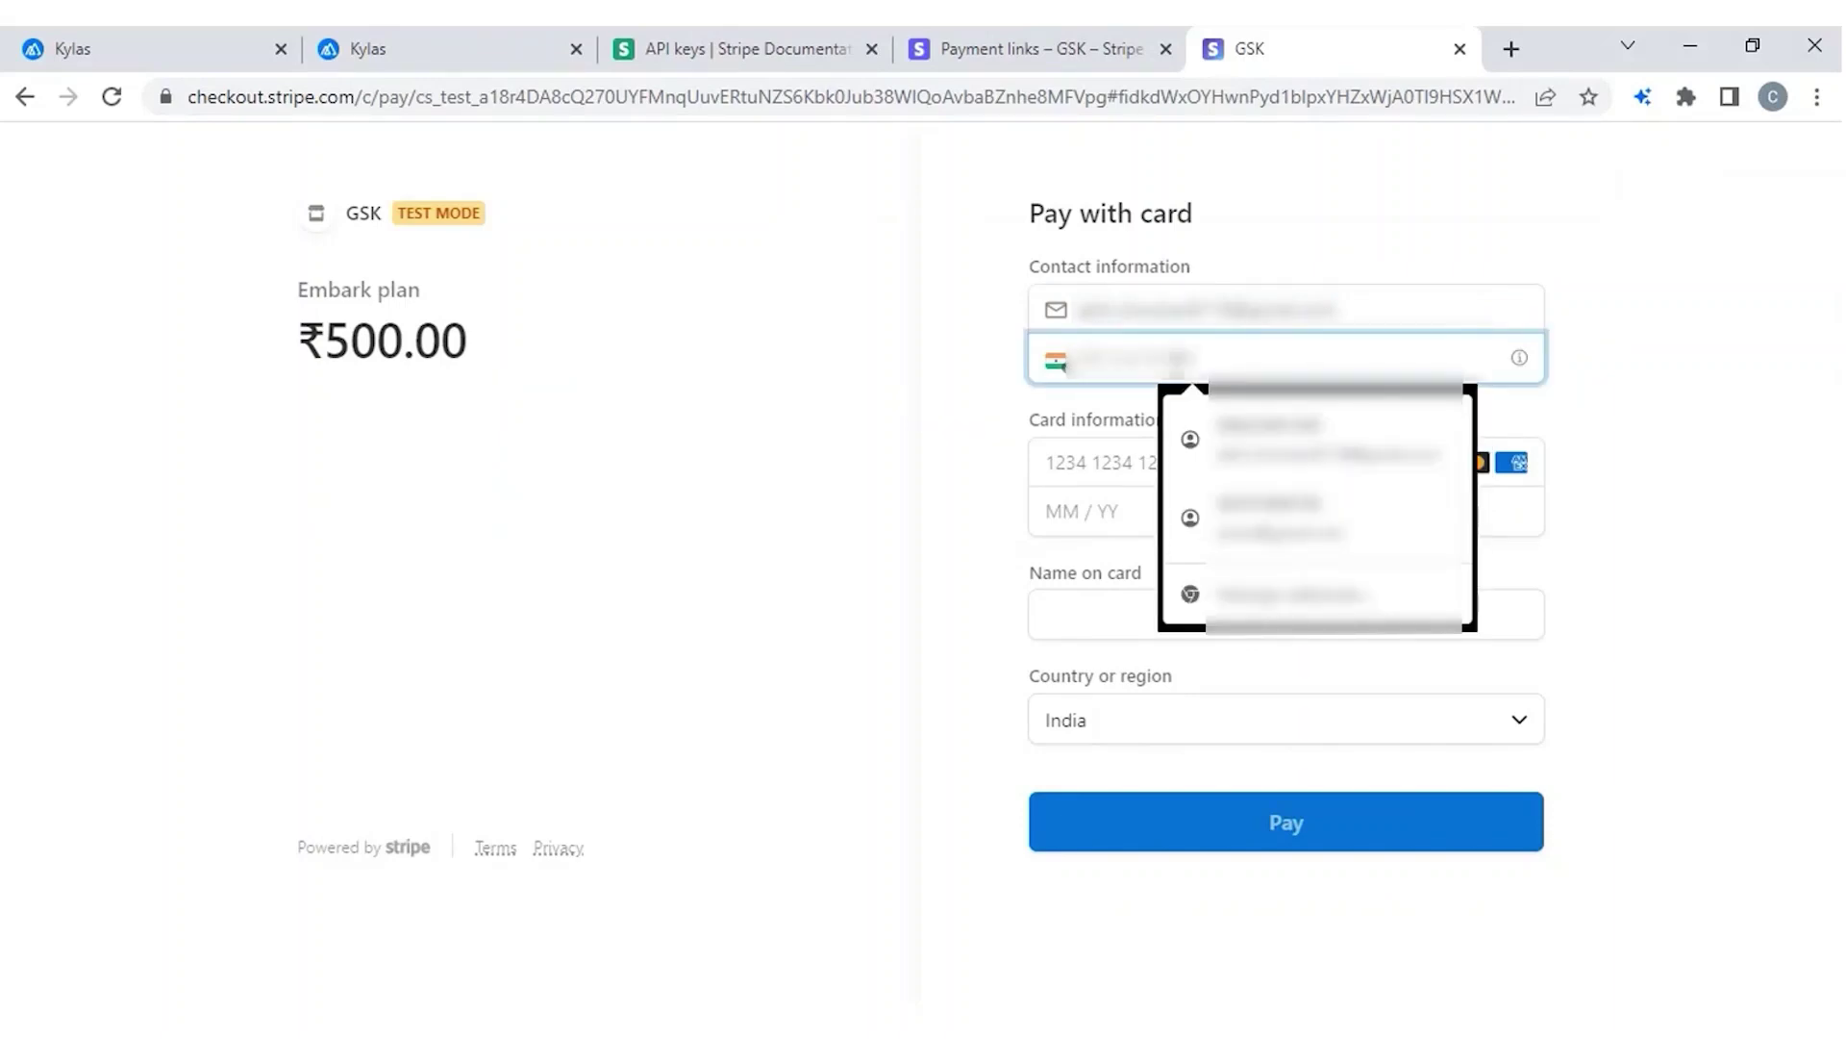
{"action": "type", "text": "98765"}
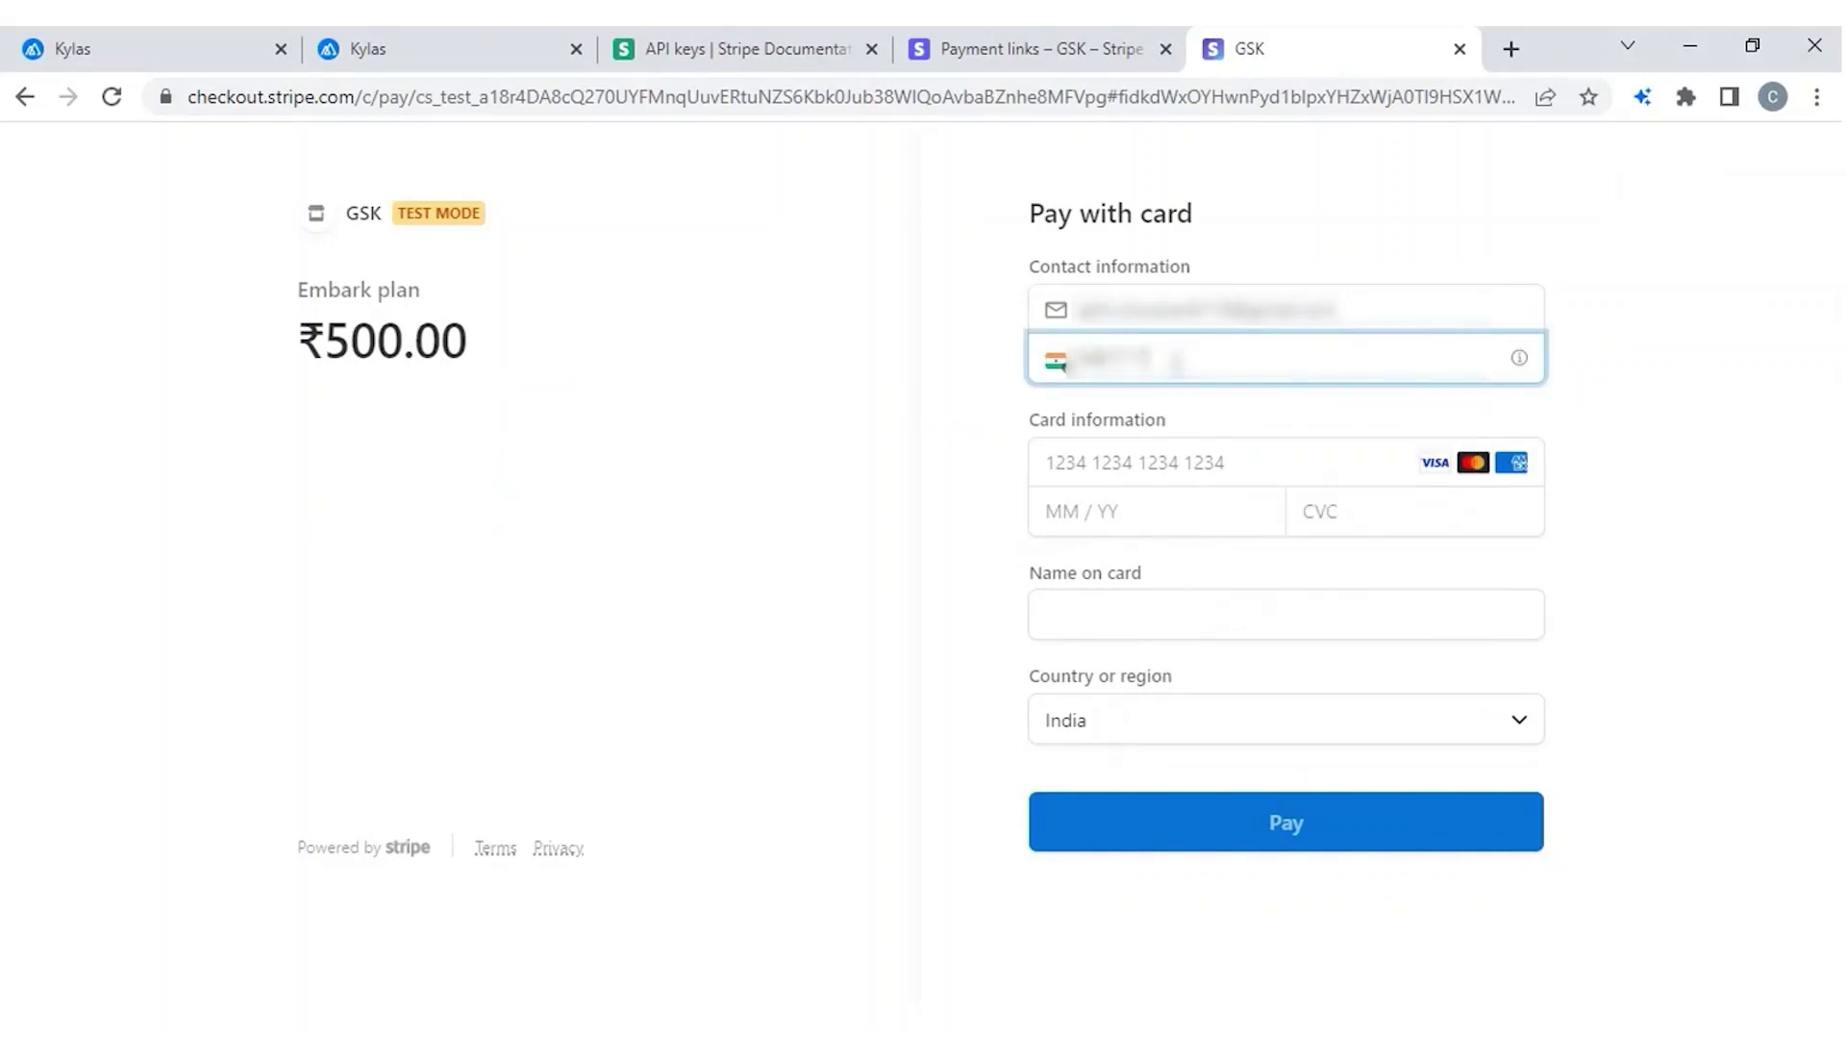
{"action": "type", "text": "4321"}
Enter the test Visa card number, expiry 12/23 and the card security code.
{"action": "left_click", "coordinate": [1106, 468]}
{"action": "type", "text": "4"}
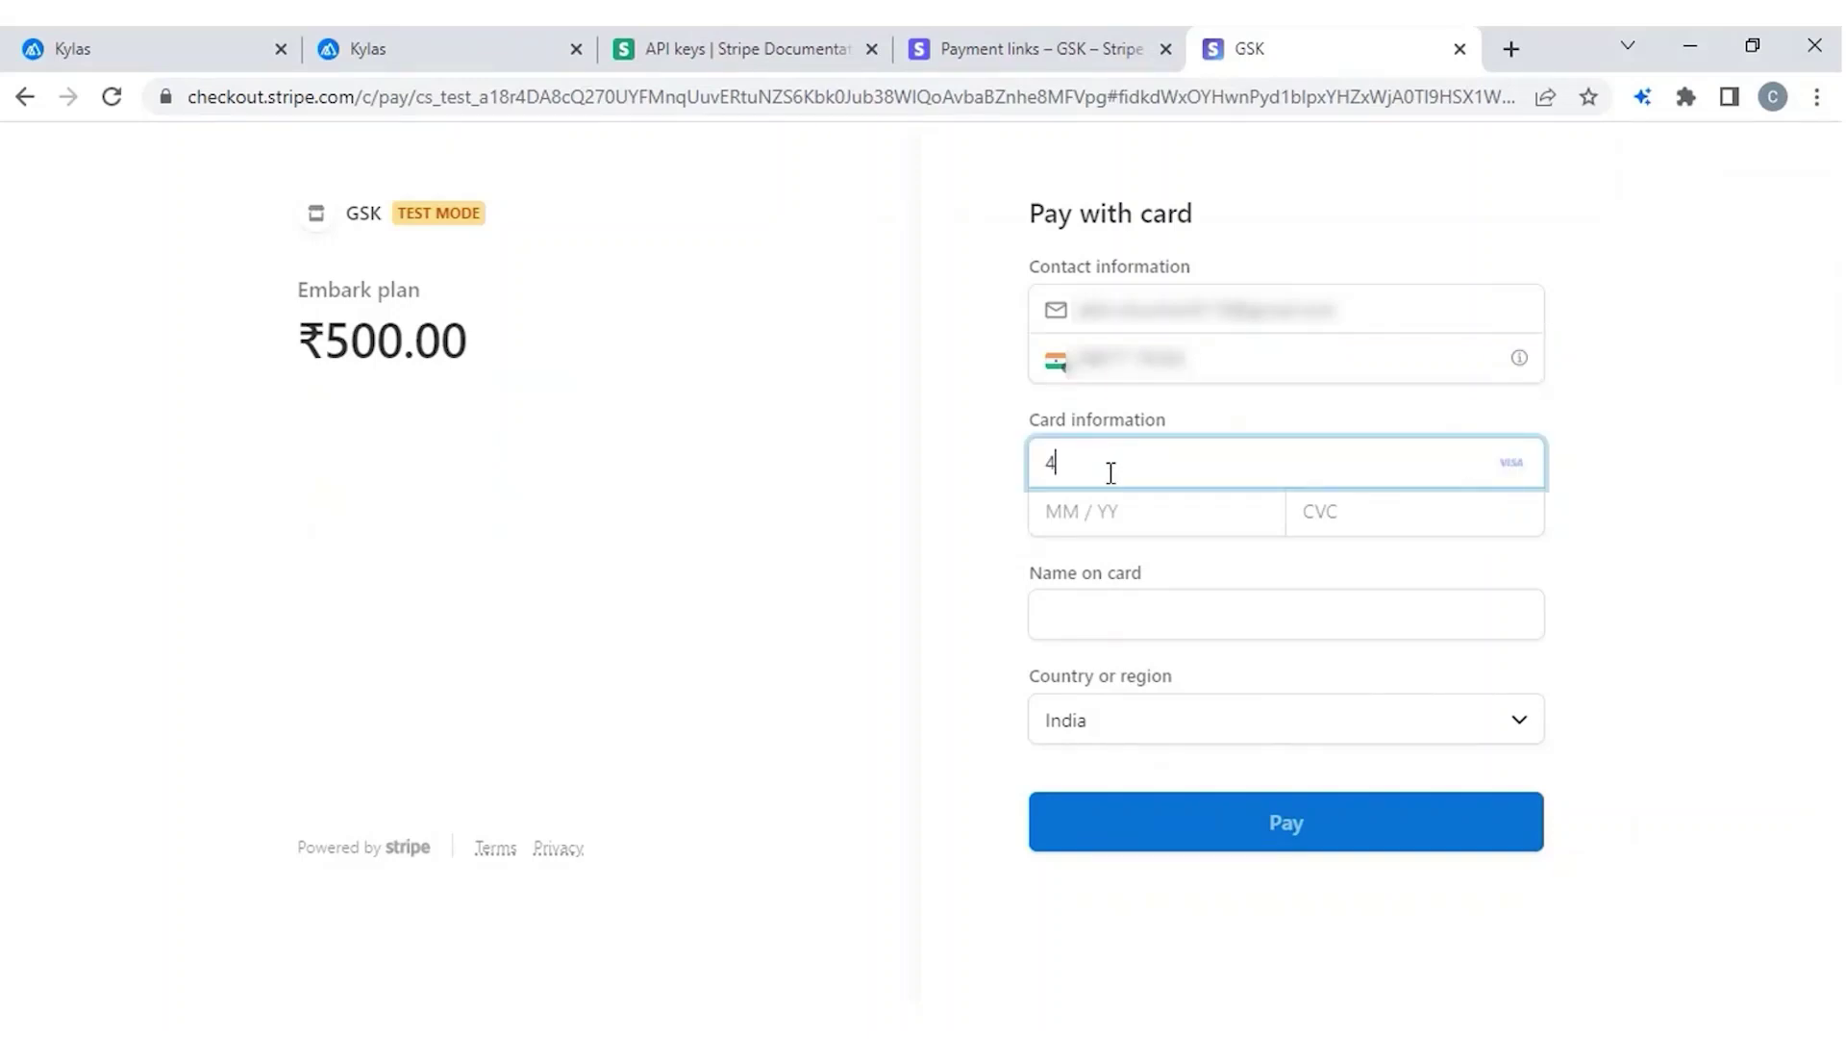
{"action": "type", "text": "111 1111 1111 1111"}
{"action": "left_click", "coordinate": [1066, 511]}
{"action": "type", "text": "12 / "}
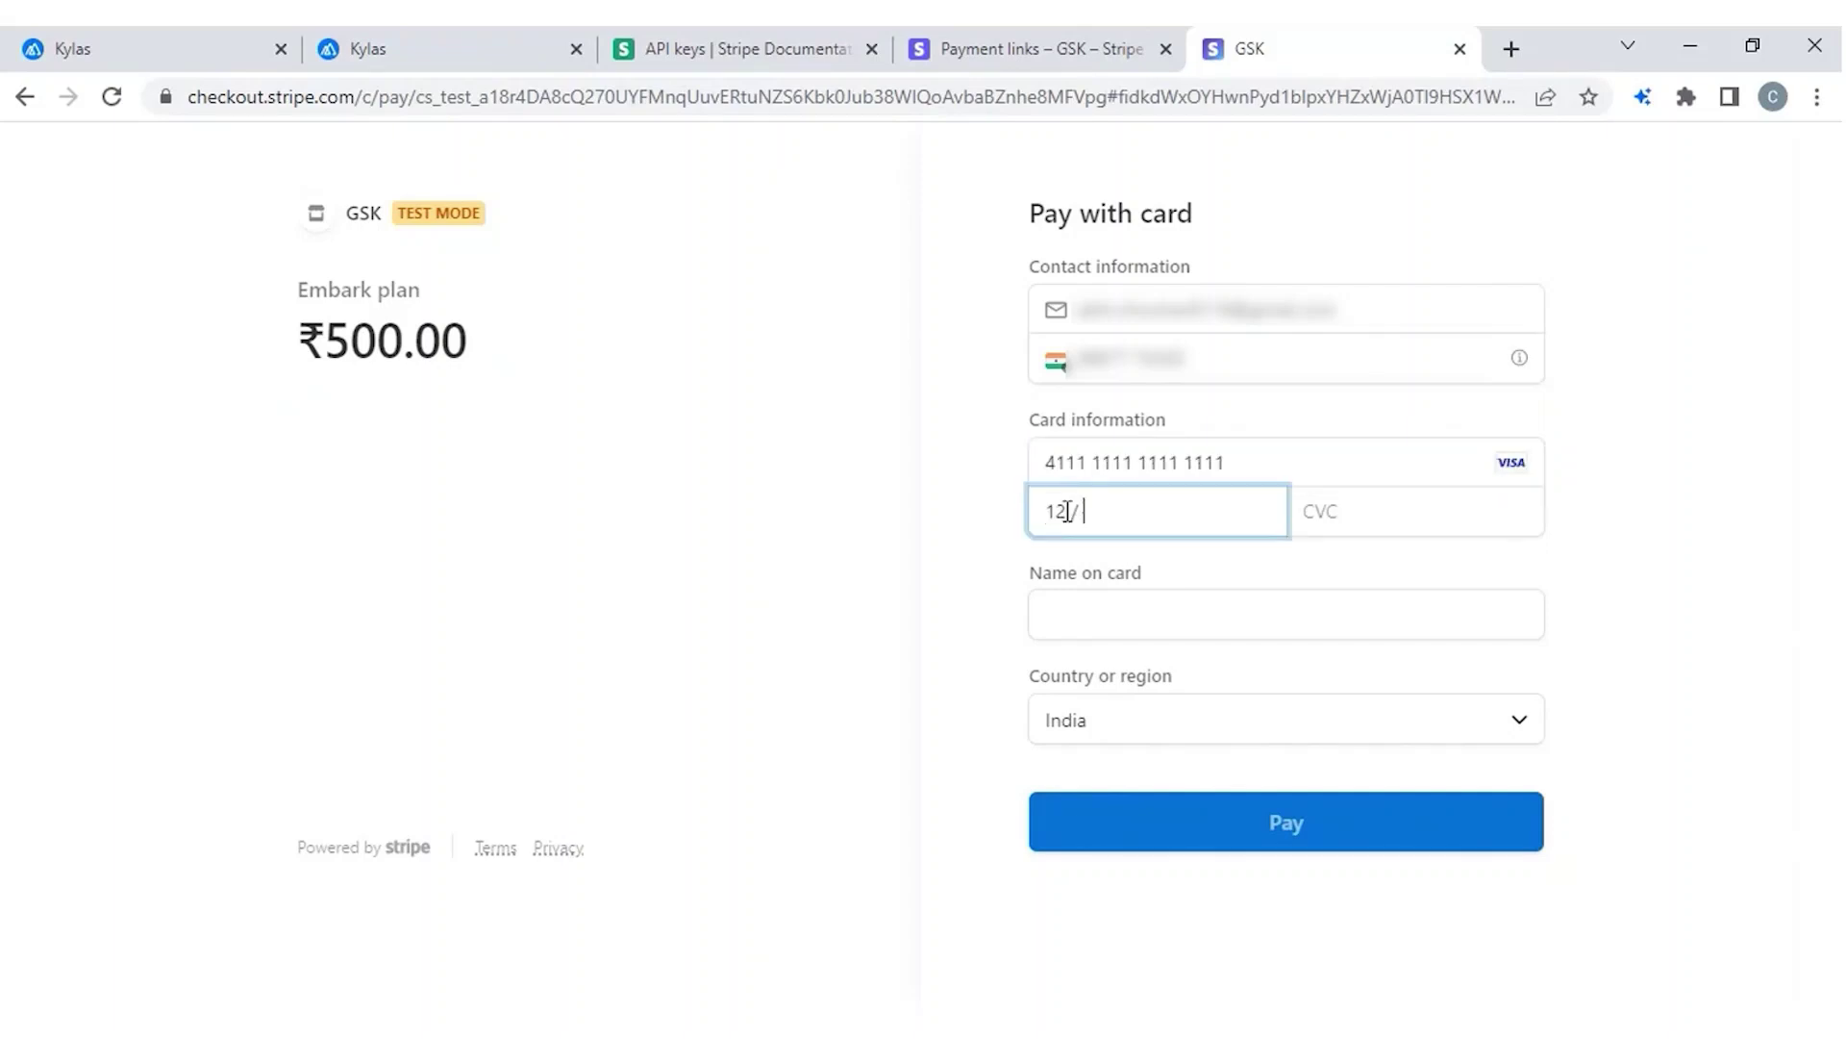
{"action": "type", "text": "23"}
{"action": "left_click", "coordinate": [1418, 500]}
{"action": "type", "text": "4"}
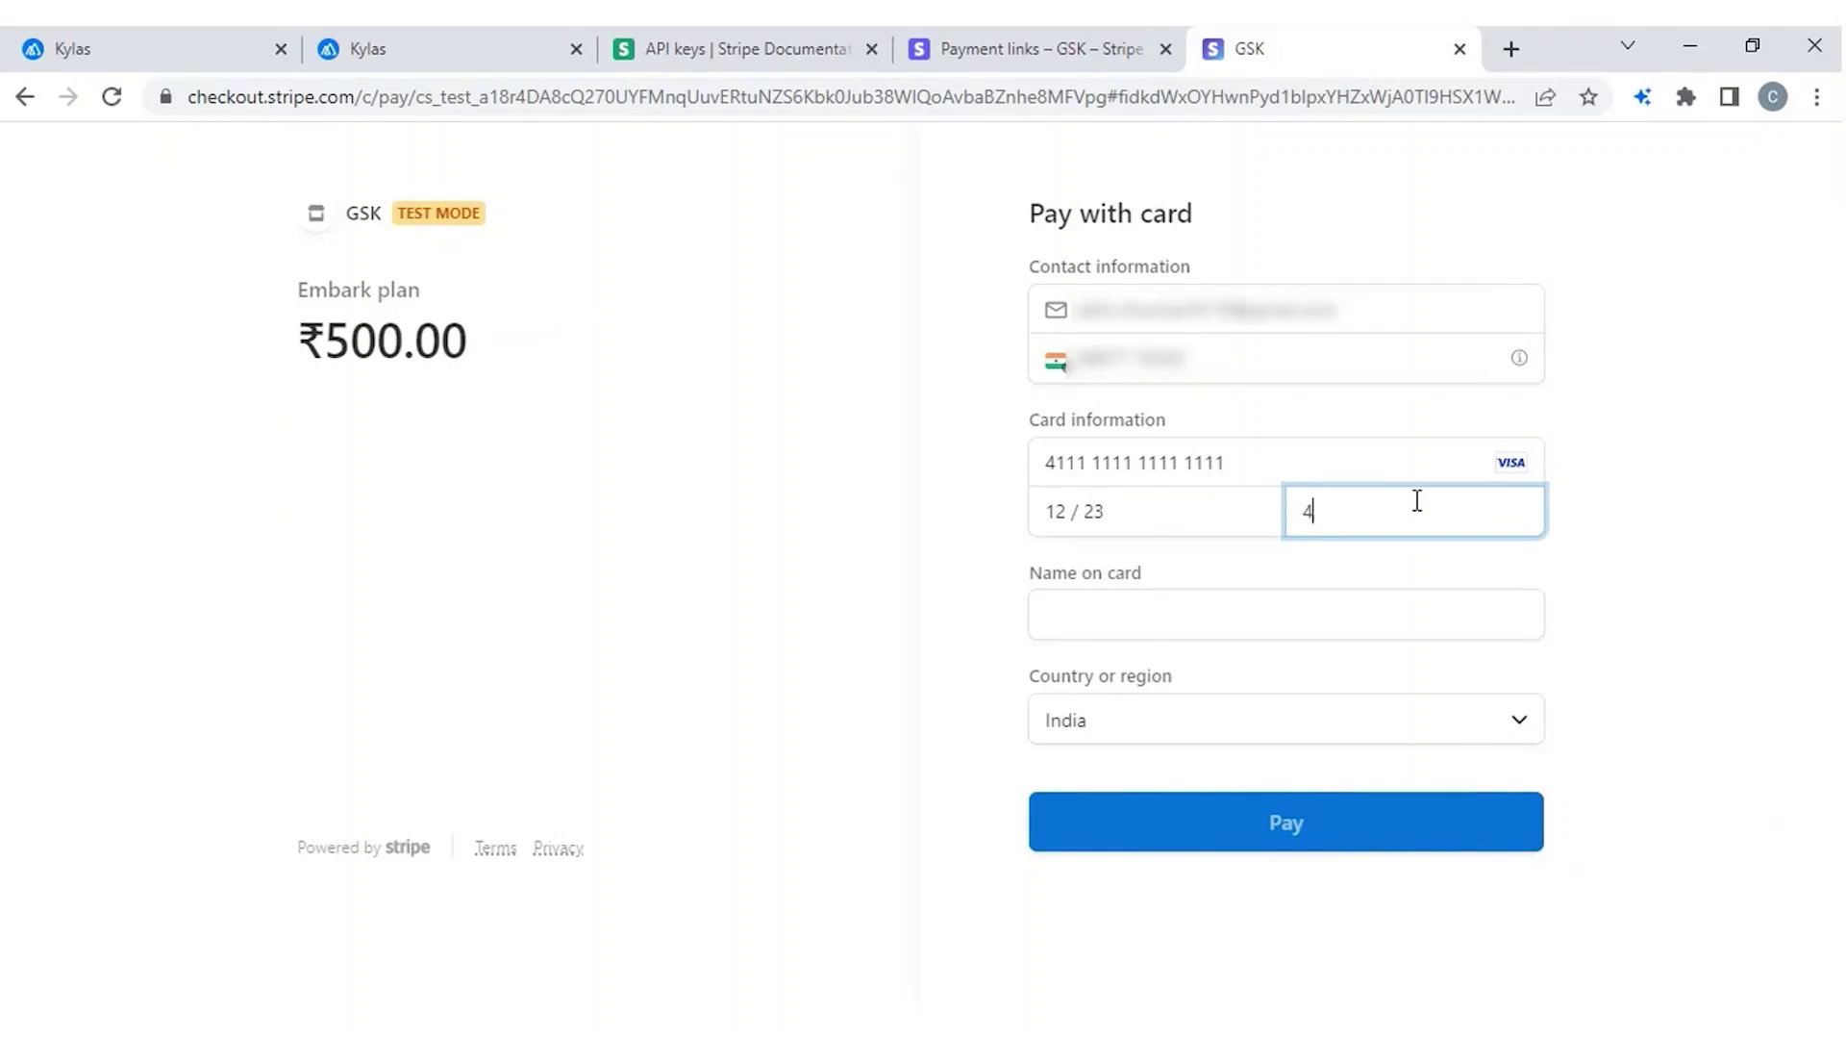
{"action": "type", "text": "56"}
Fill the cardholder name from suggestions, submit the ₹500.00 payment, and decline saving the card.
{"action": "left_click", "coordinate": [1200, 626]}
{"action": "key", "text": "Down"}
{"action": "key", "text": "Tab"}
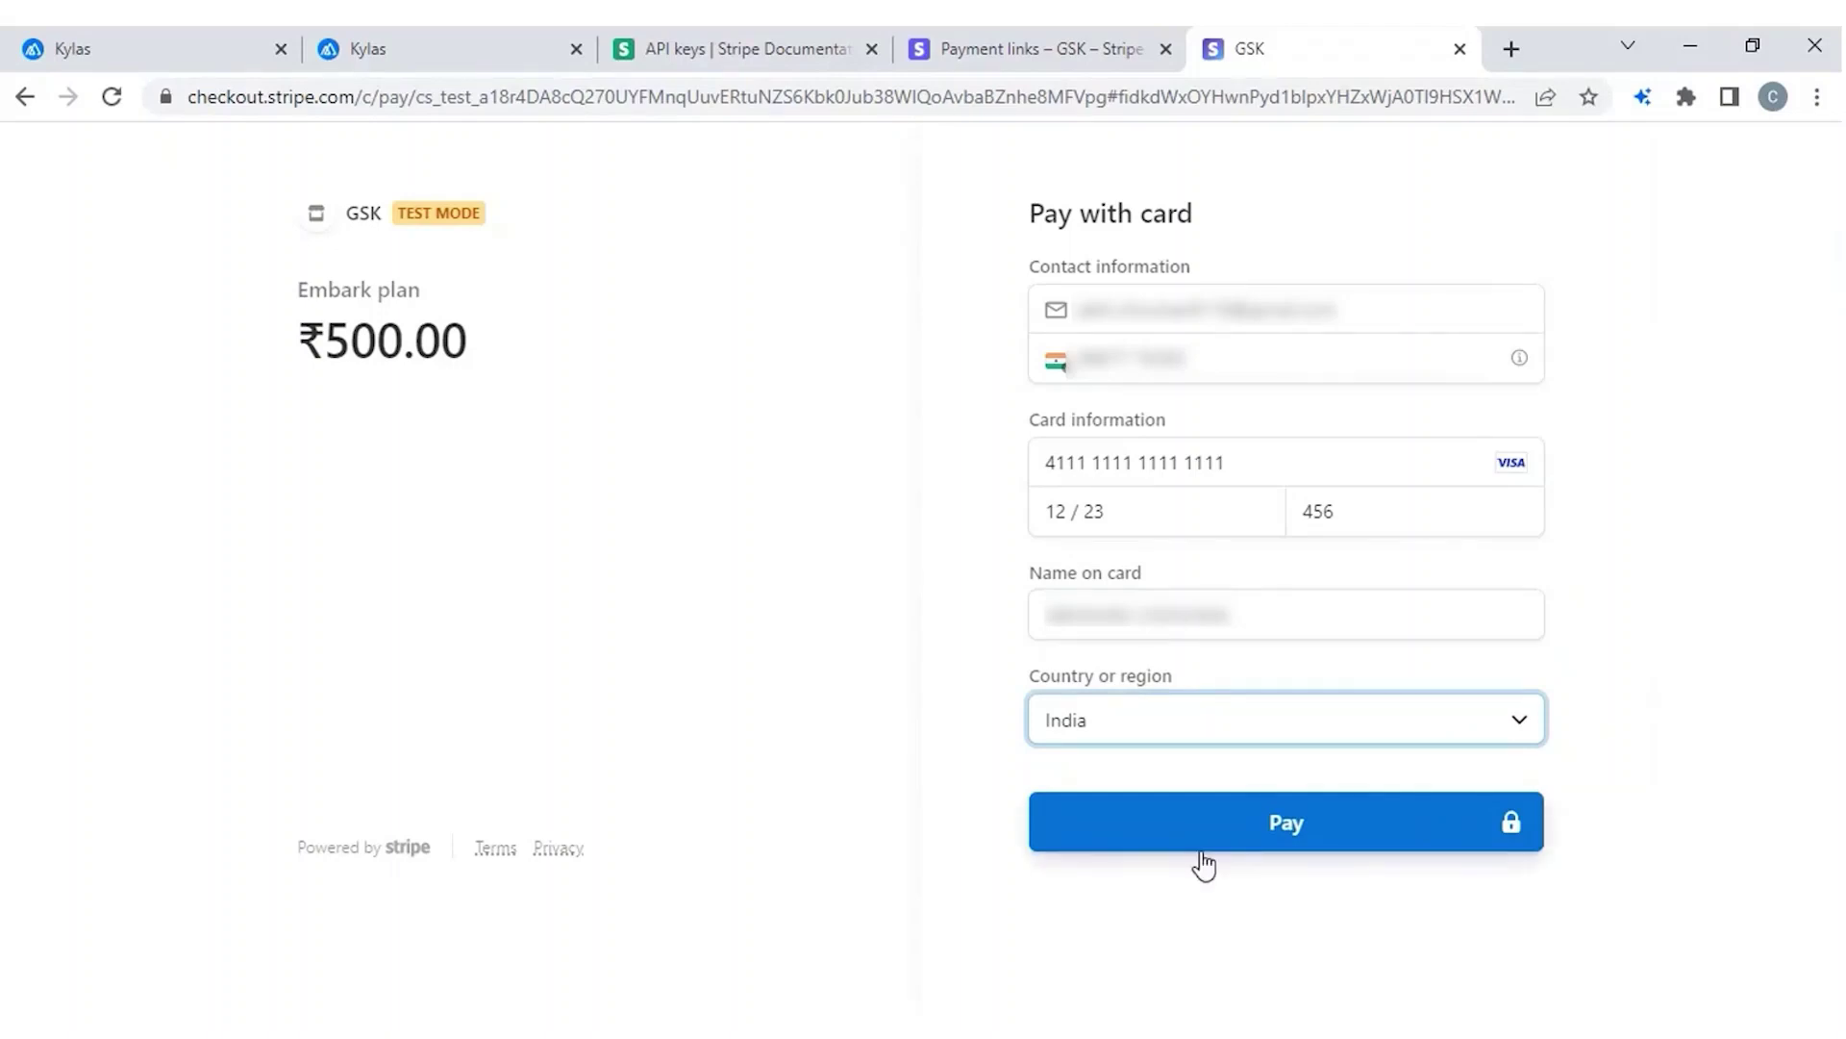
{"action": "left_click", "coordinate": [1204, 824]}
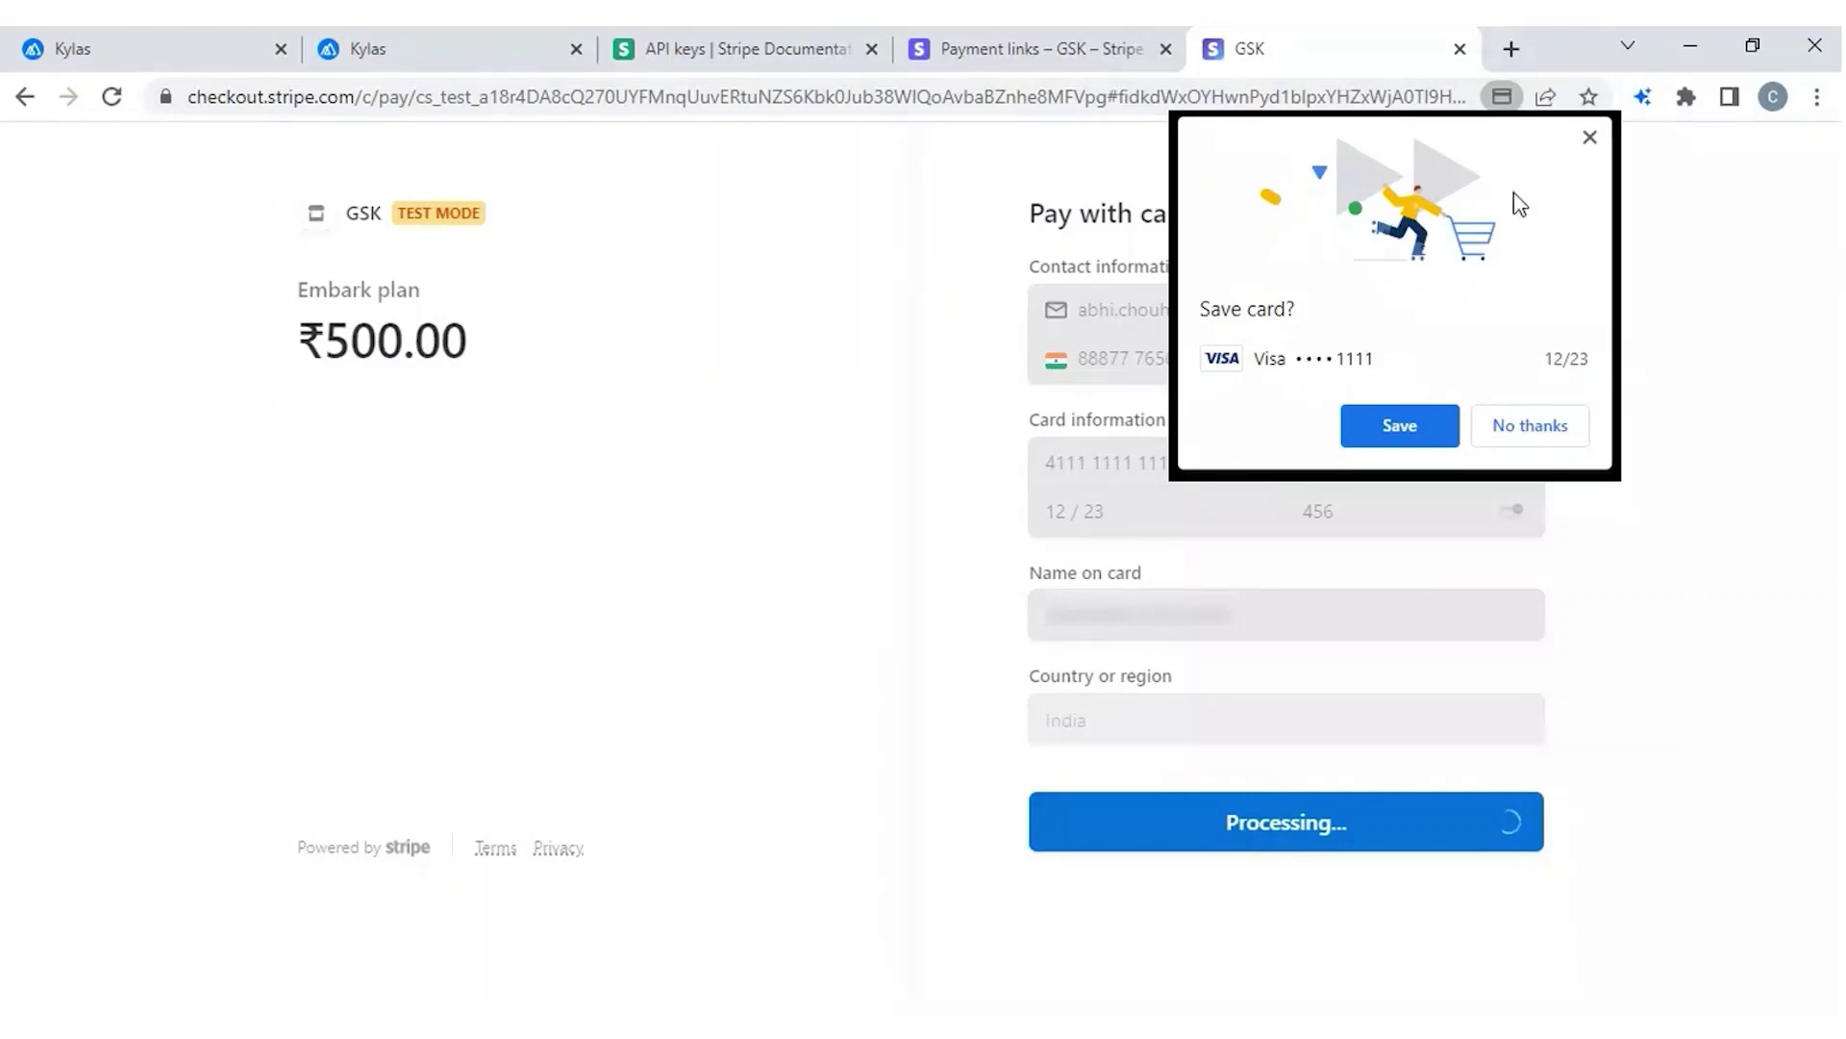
{"action": "left_click", "coordinate": [1590, 140]}
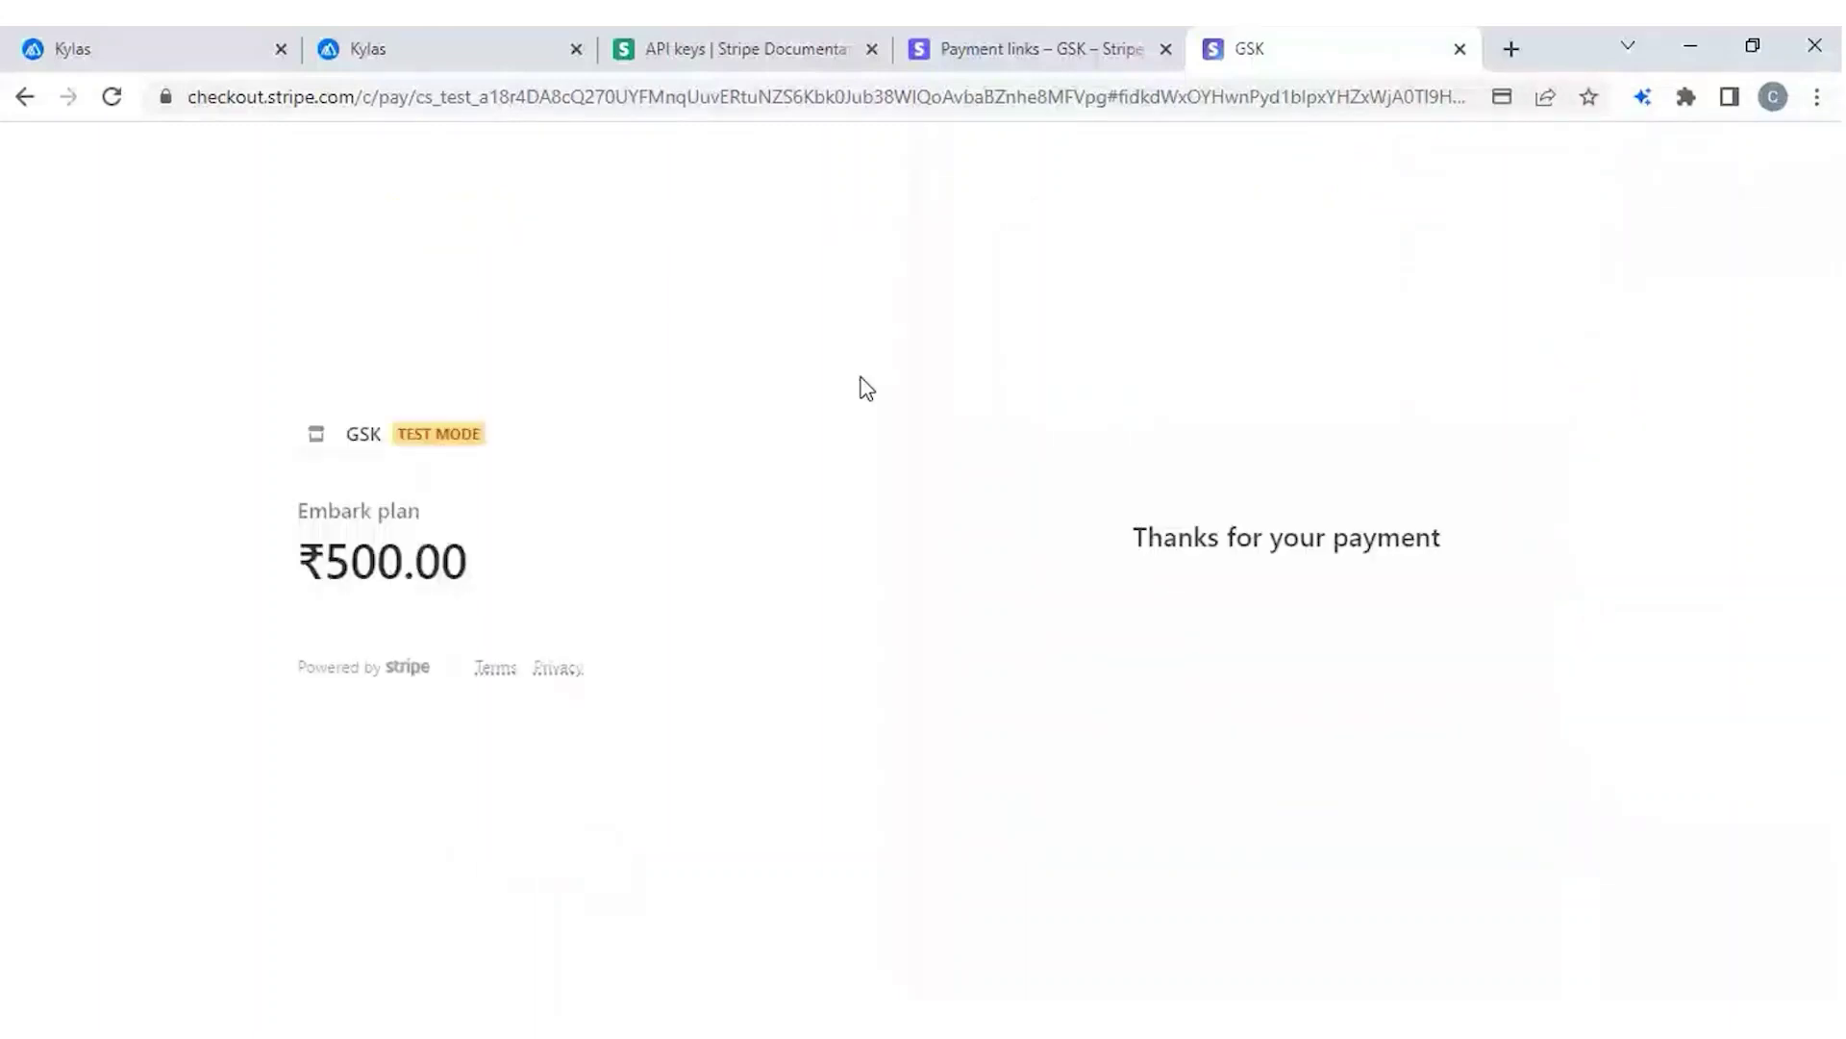
Expand the INR 500.0 payment-link and payment-successful notes on the Service deal.
{"action": "key", "text": "ctrl+2"}
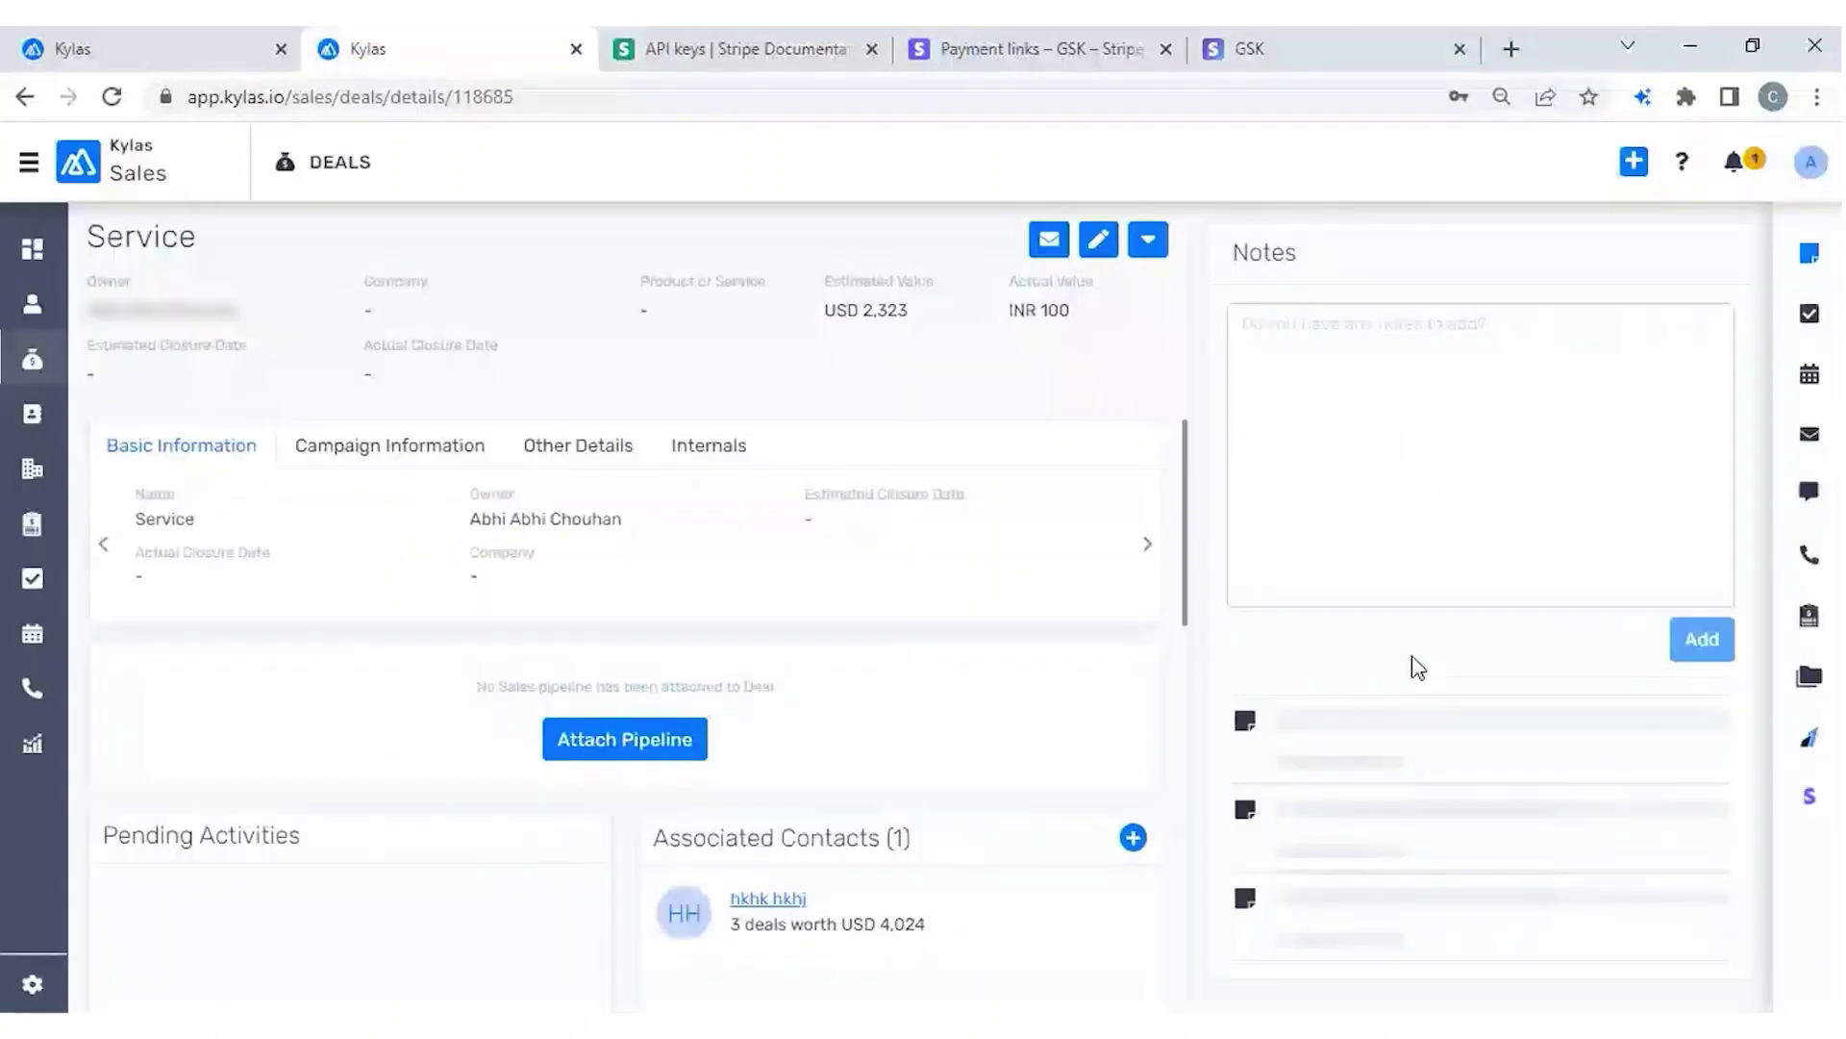
{"action": "scroll", "coordinate": [1418, 667], "scroll_direction": "down", "scroll_amount": 3}
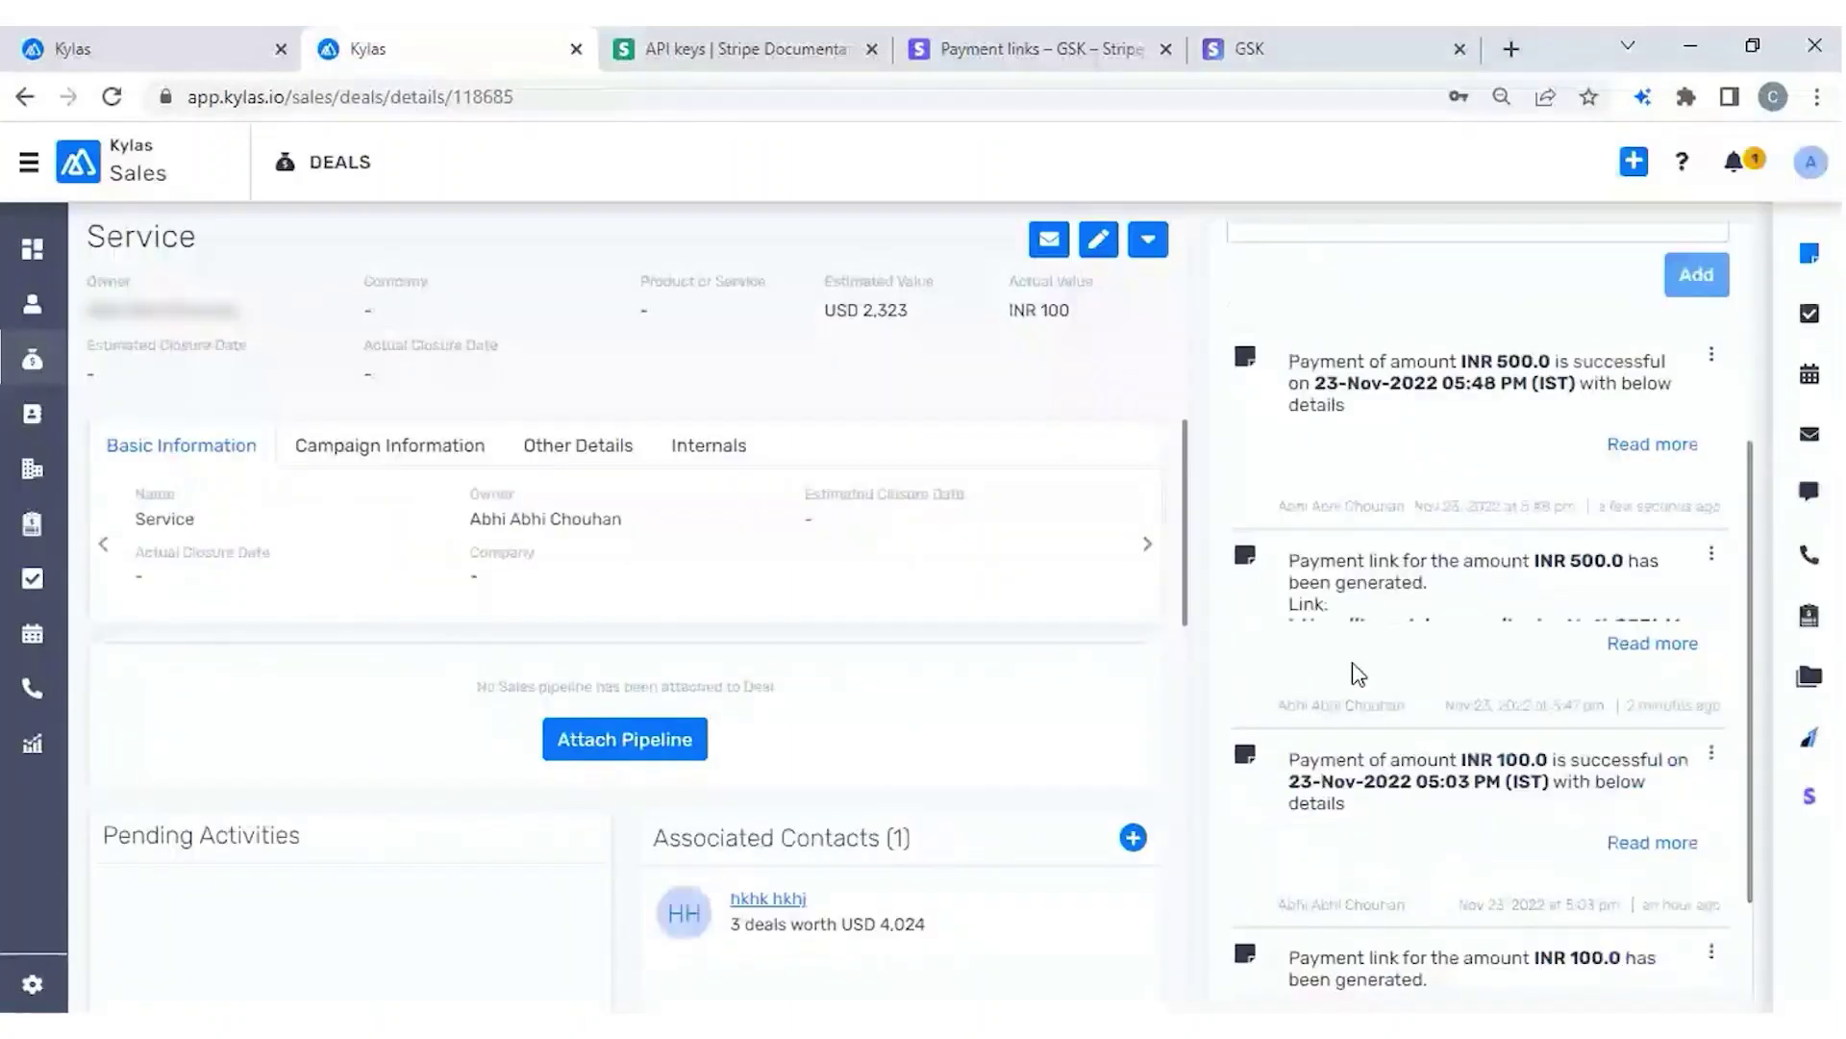
{"action": "left_click", "coordinate": [1656, 644]}
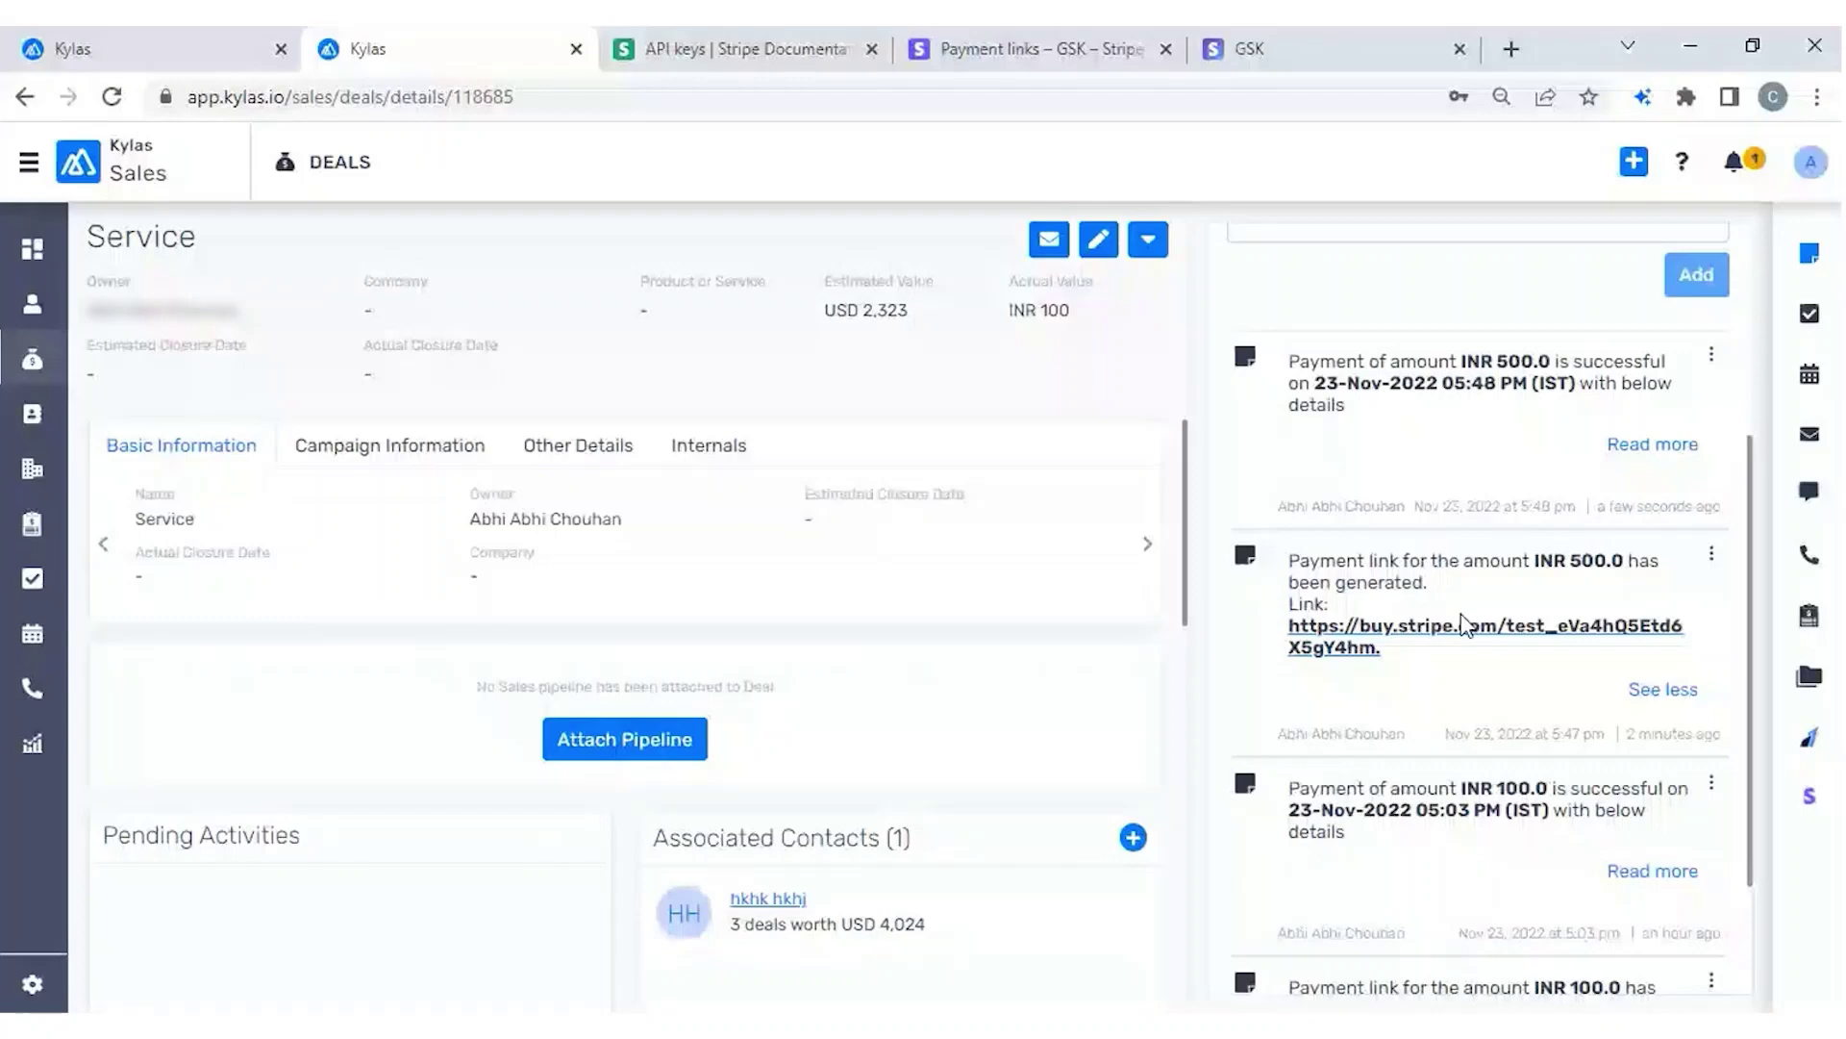
{"action": "scroll", "coordinate": [1558, 596], "scroll_direction": "up", "scroll_amount": 1}
{"action": "left_click", "coordinate": [1653, 571]}
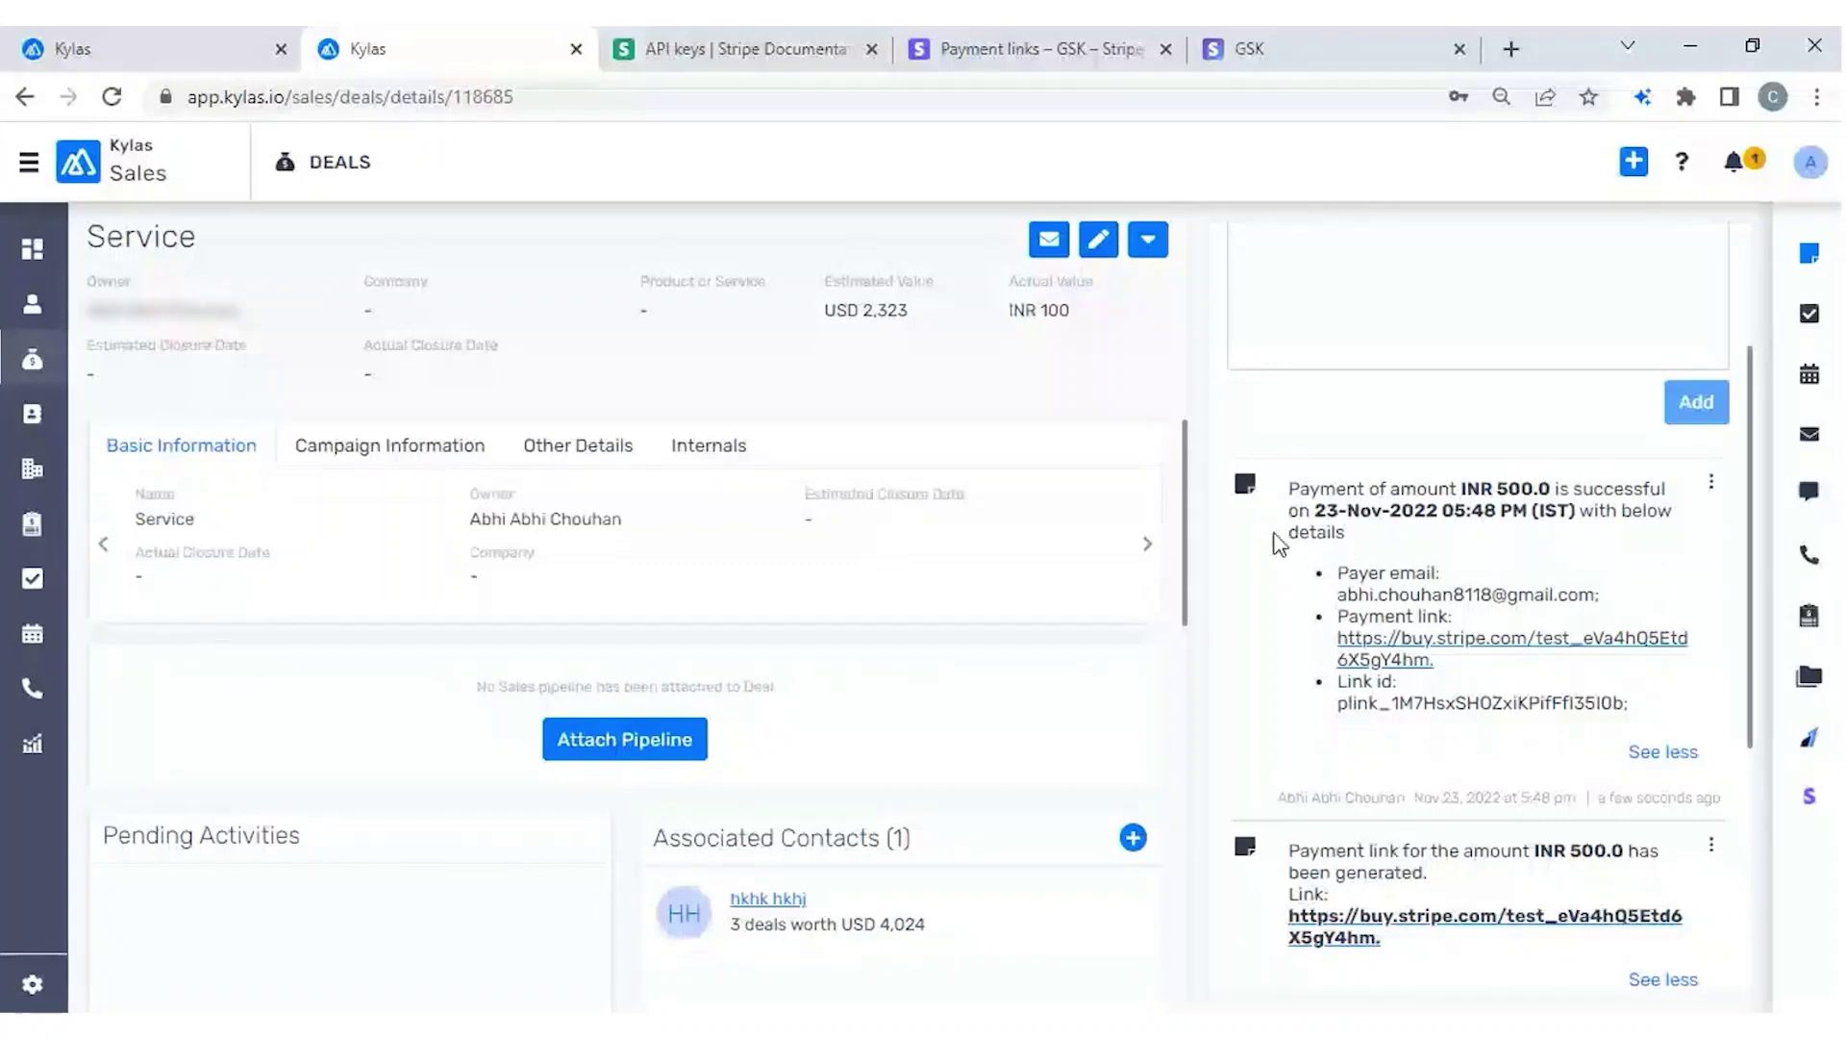
{"action": "left_click_drag", "start_coordinate": [1287, 488], "coordinate": [1671, 516]}
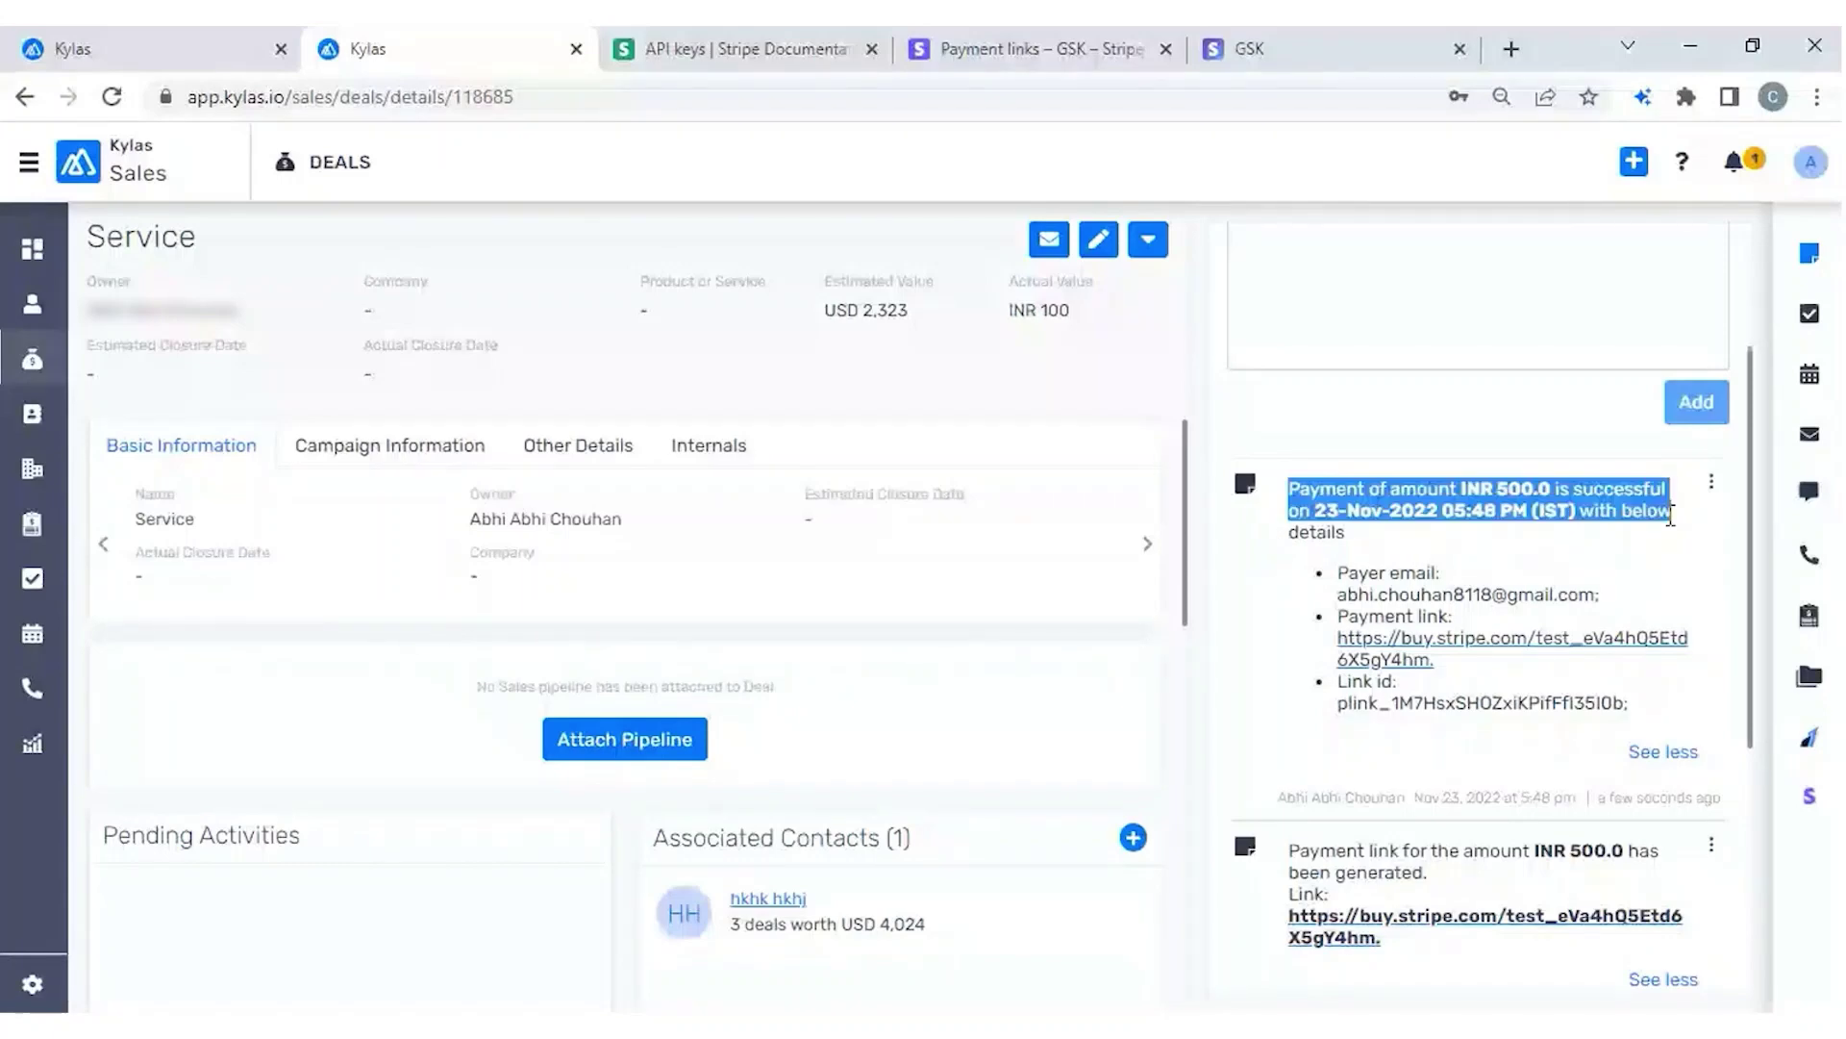
{"action": "left_click", "coordinate": [666, 247]}
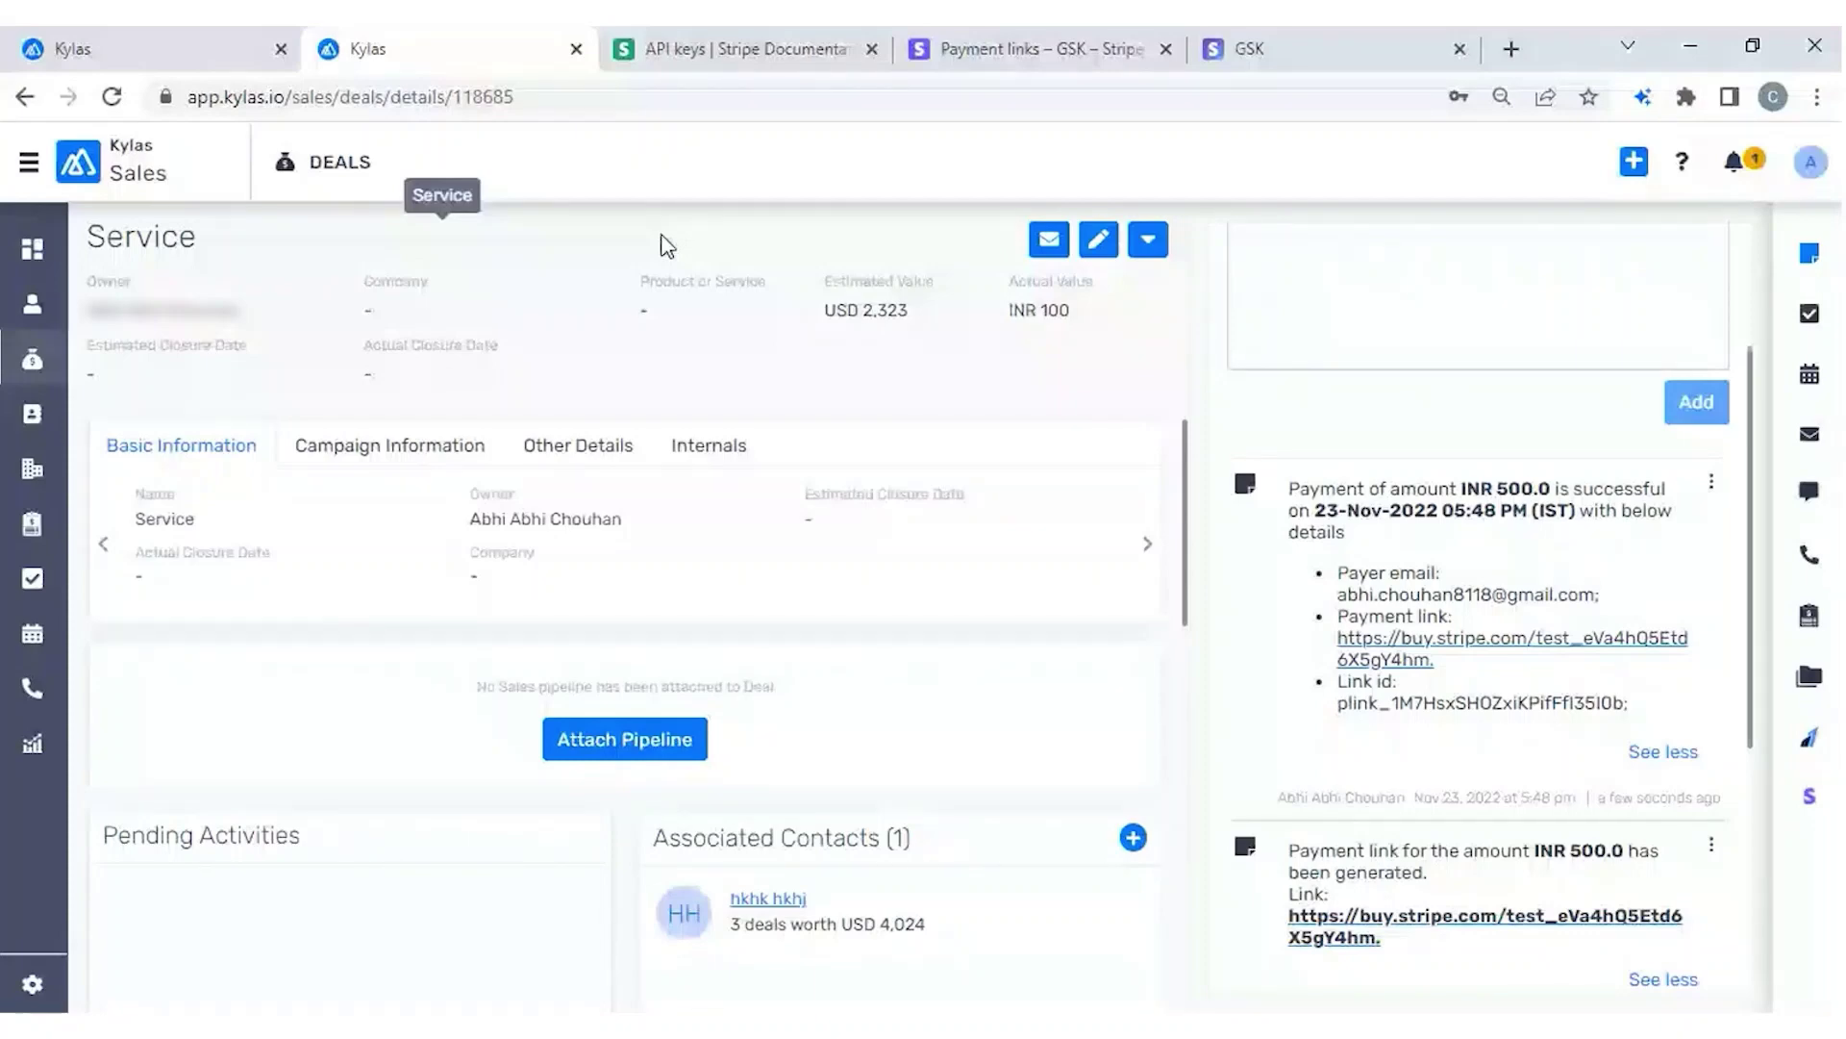
{"action": "key", "text": "ctrl+shift+Tab"}
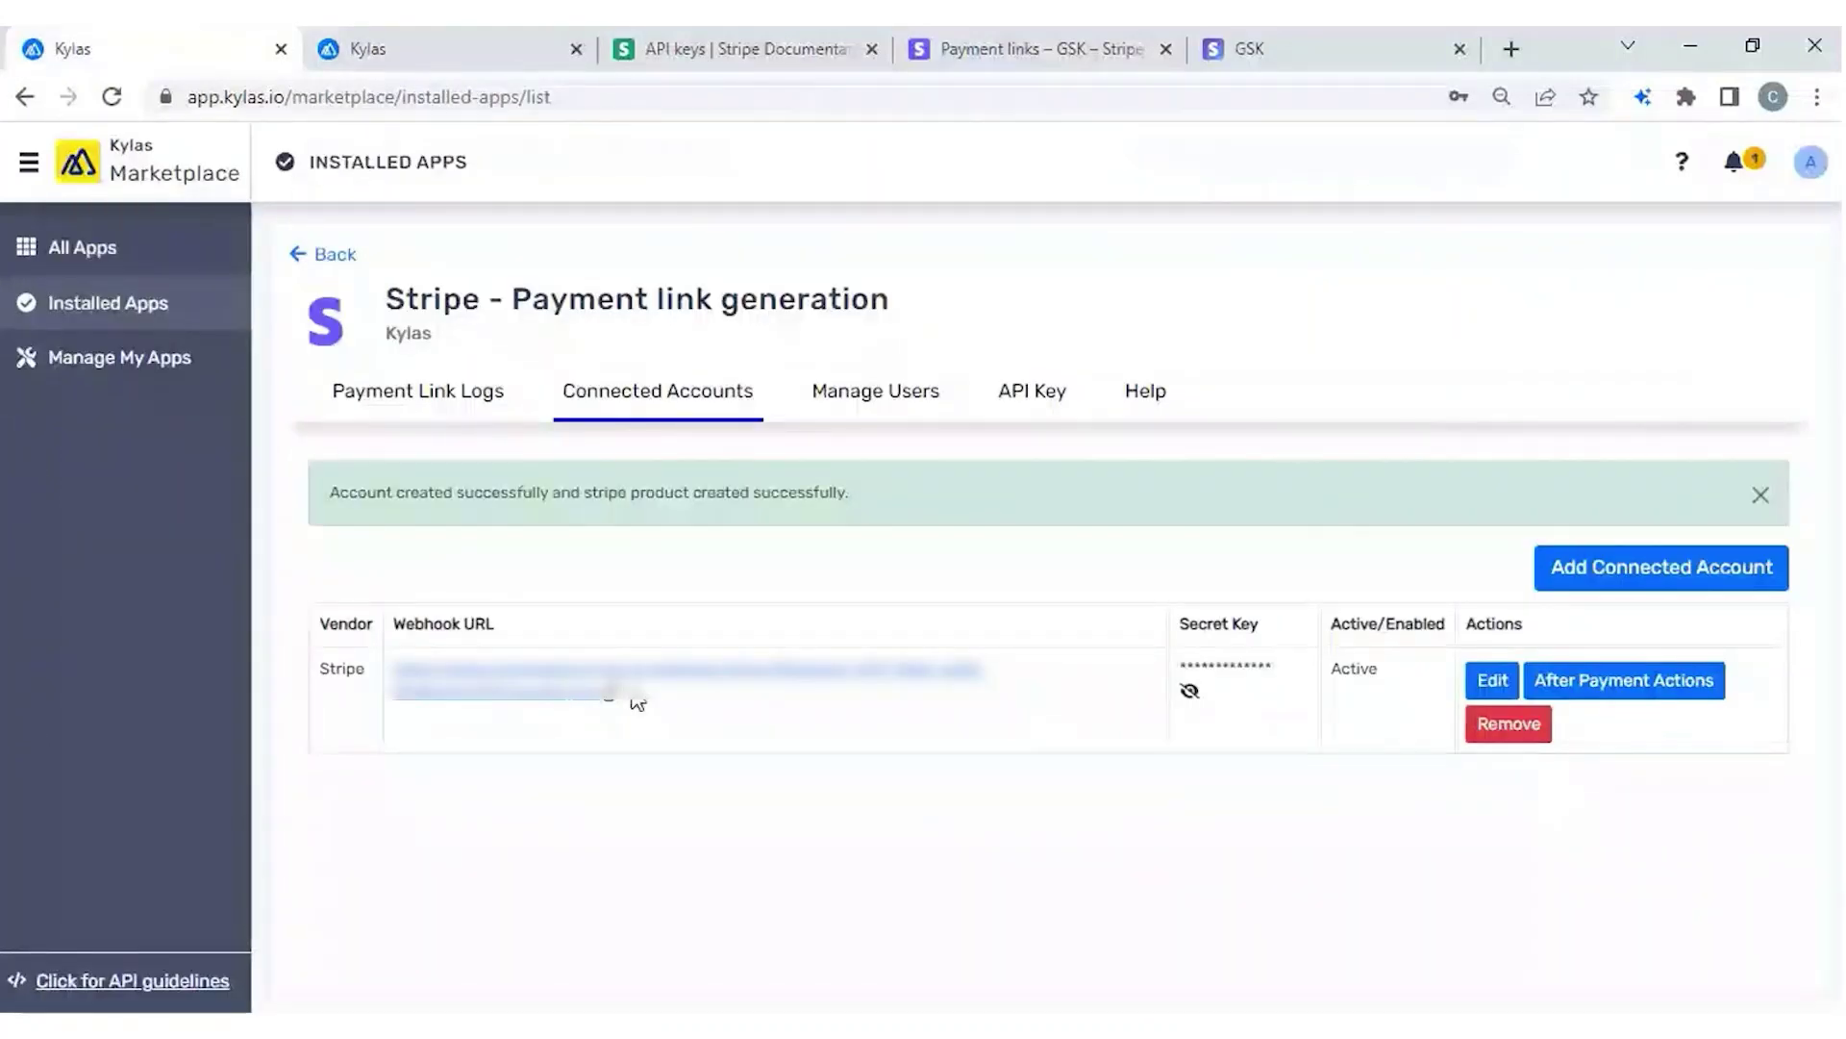
Copy the connected Stripe account's webhook URL, then move to the Stripe API keys docs.
{"action": "left_click_drag", "start_coordinate": [636, 703], "coordinate": [465, 654]}
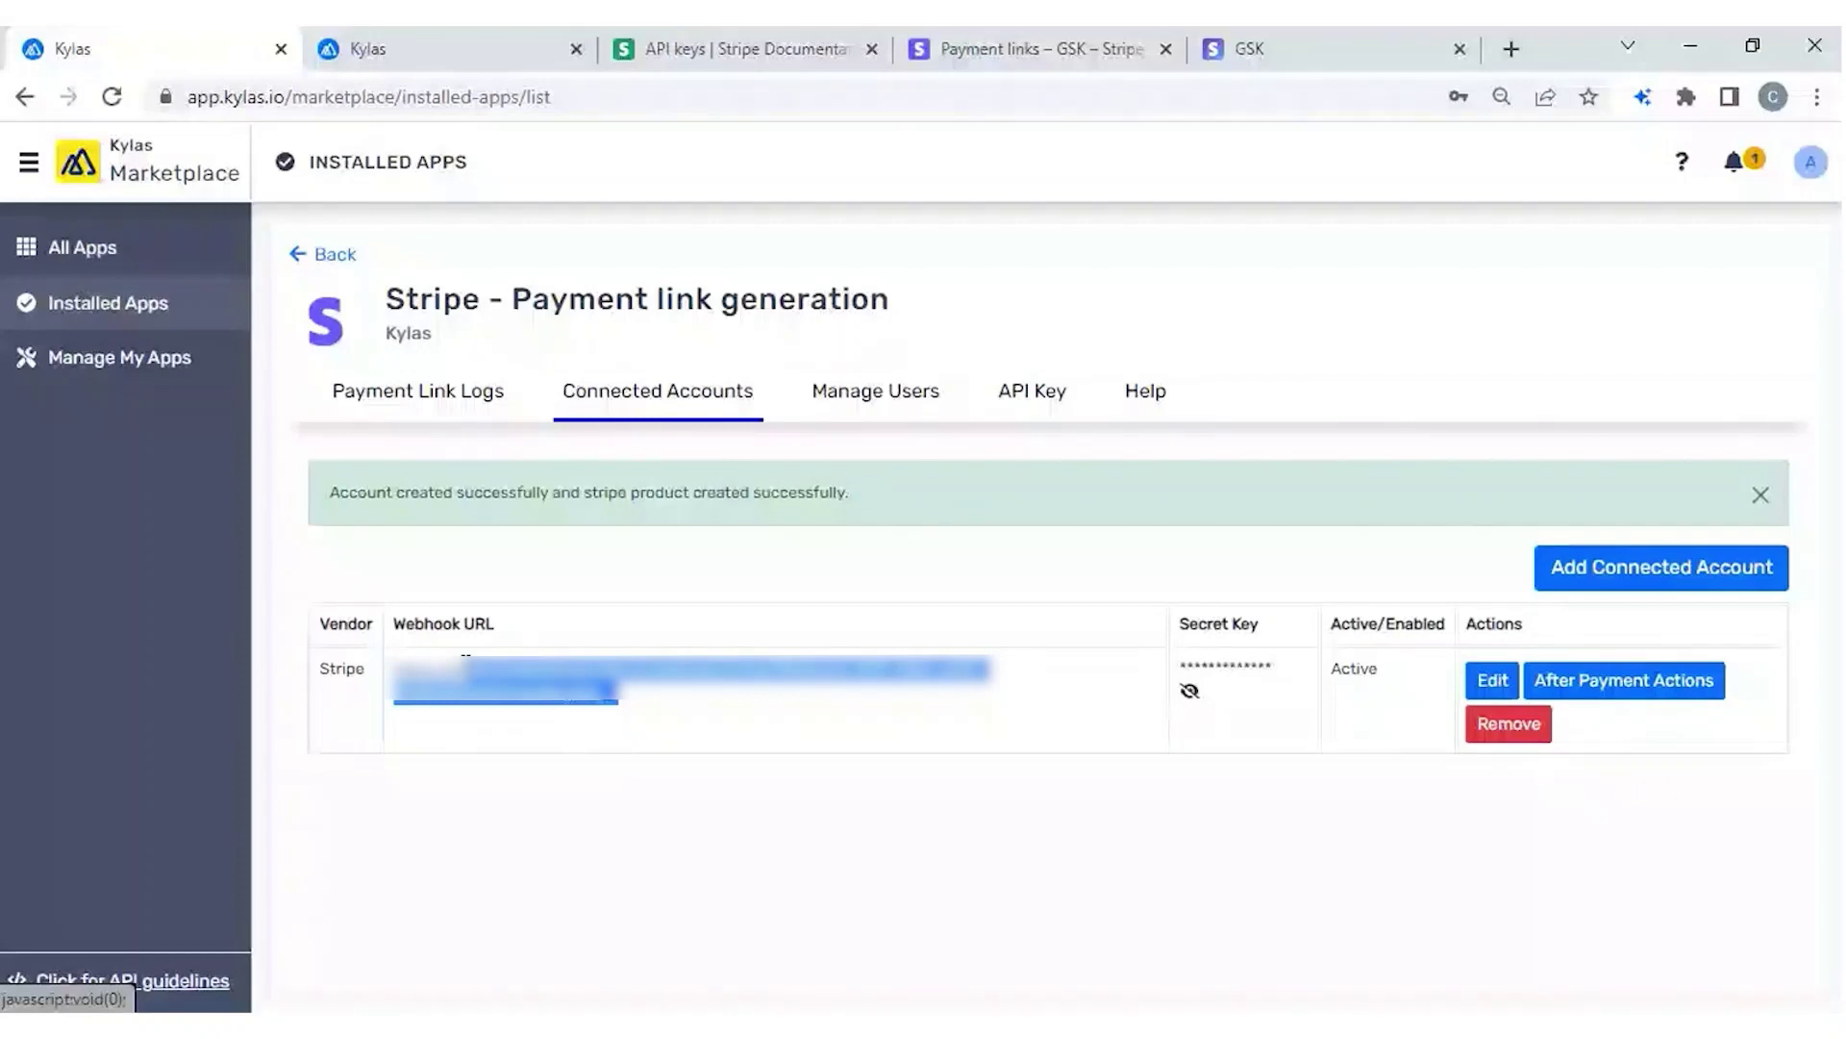
{"action": "left_click", "coordinate": [465, 654]}
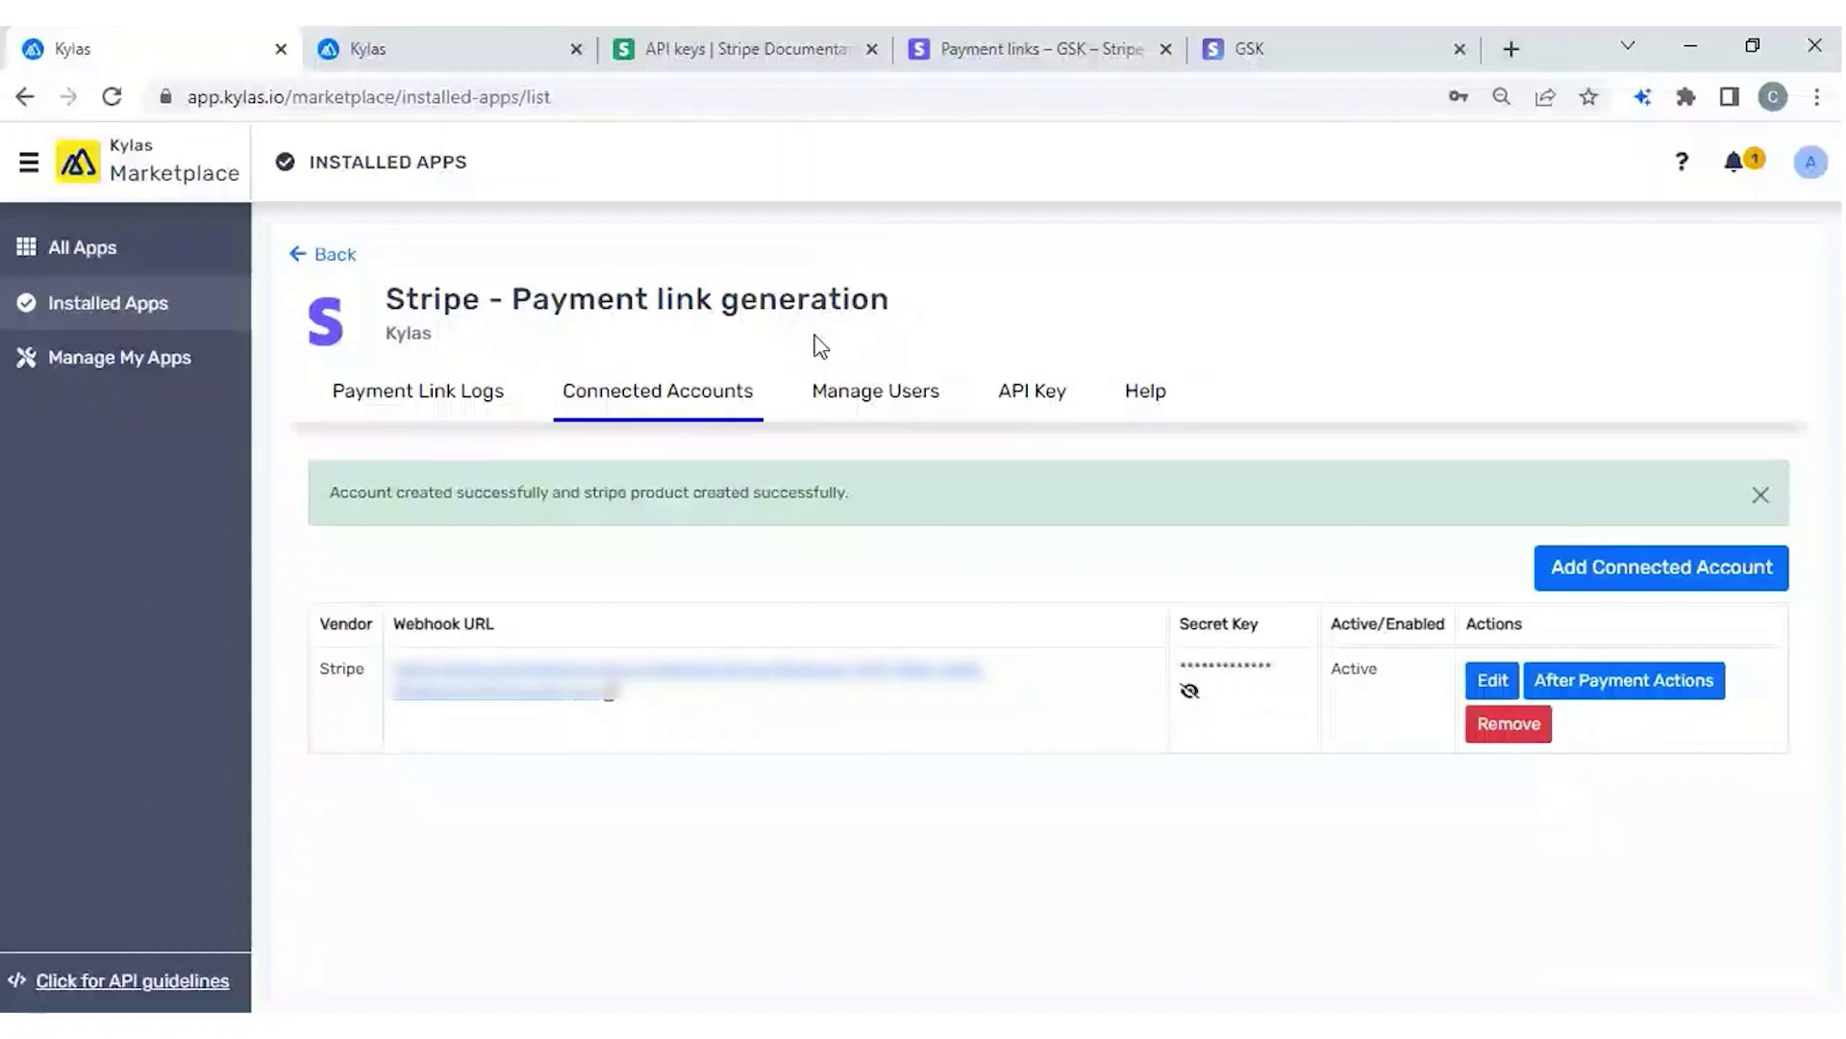
{"action": "left_click", "coordinate": [979, 46]}
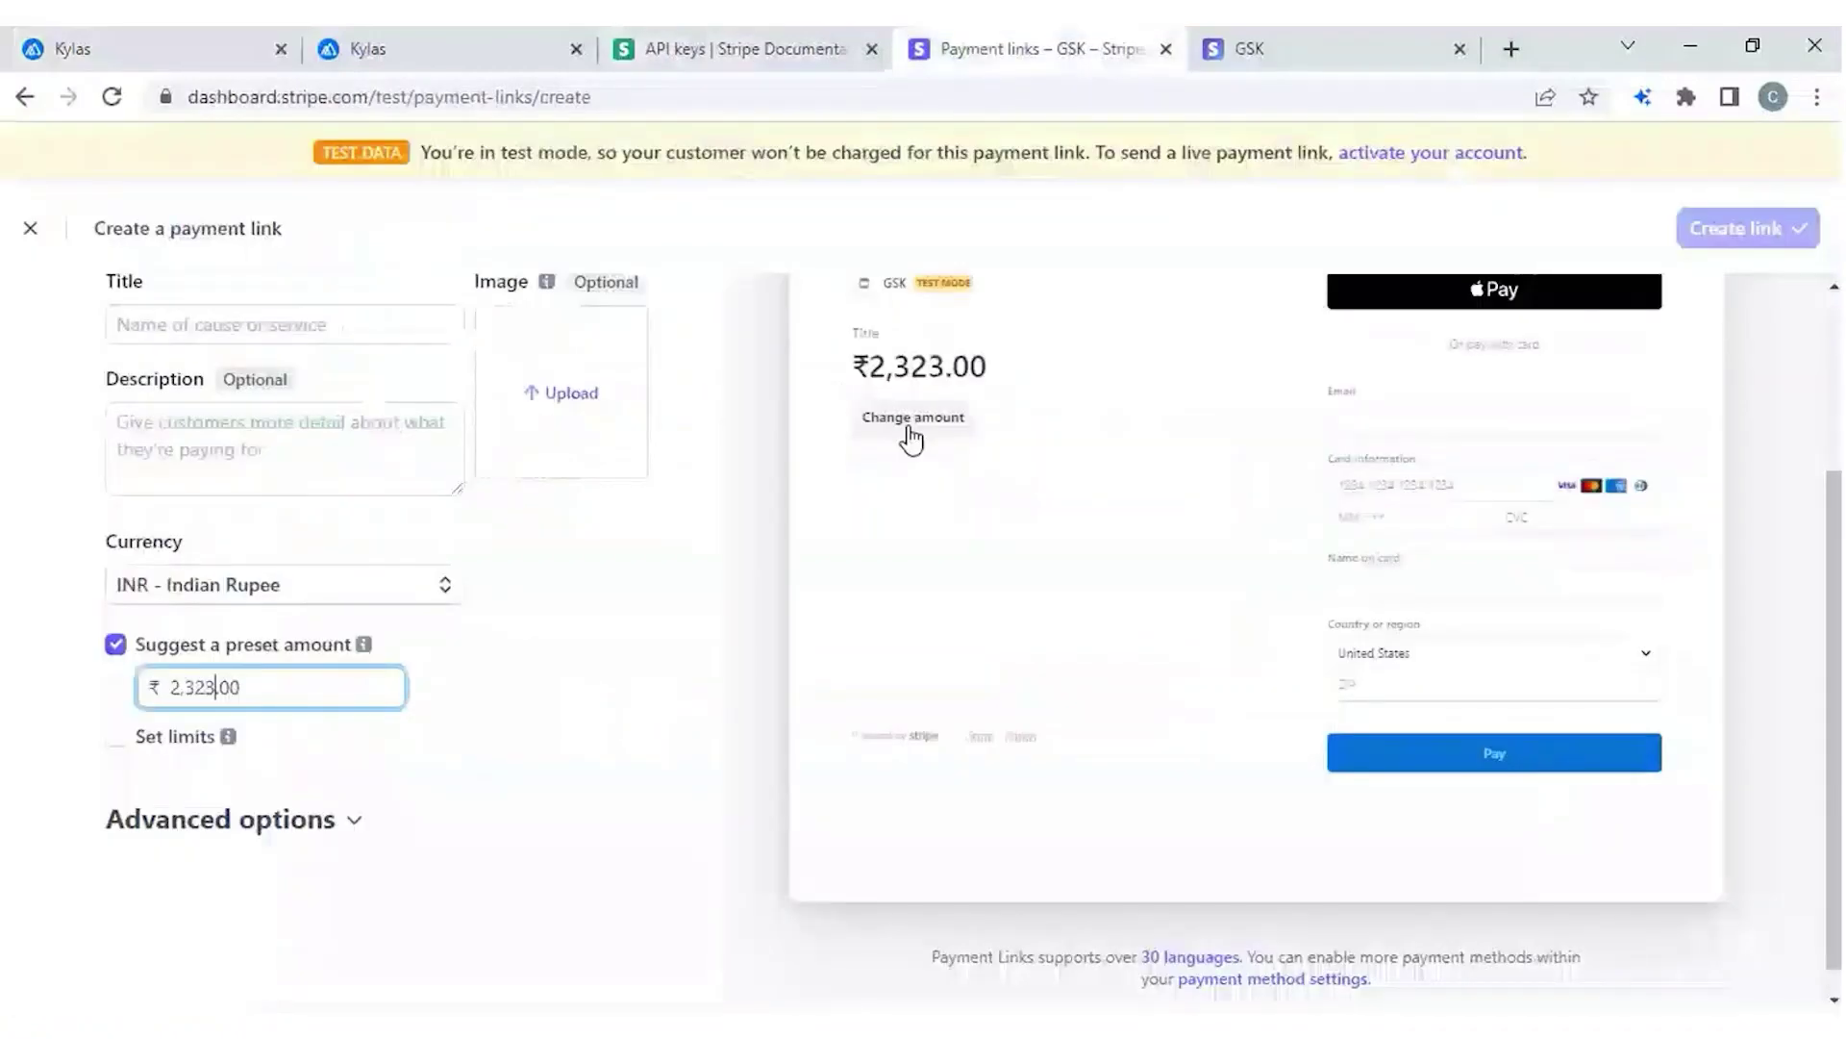
{"action": "key", "text": "ctrl+Tab"}
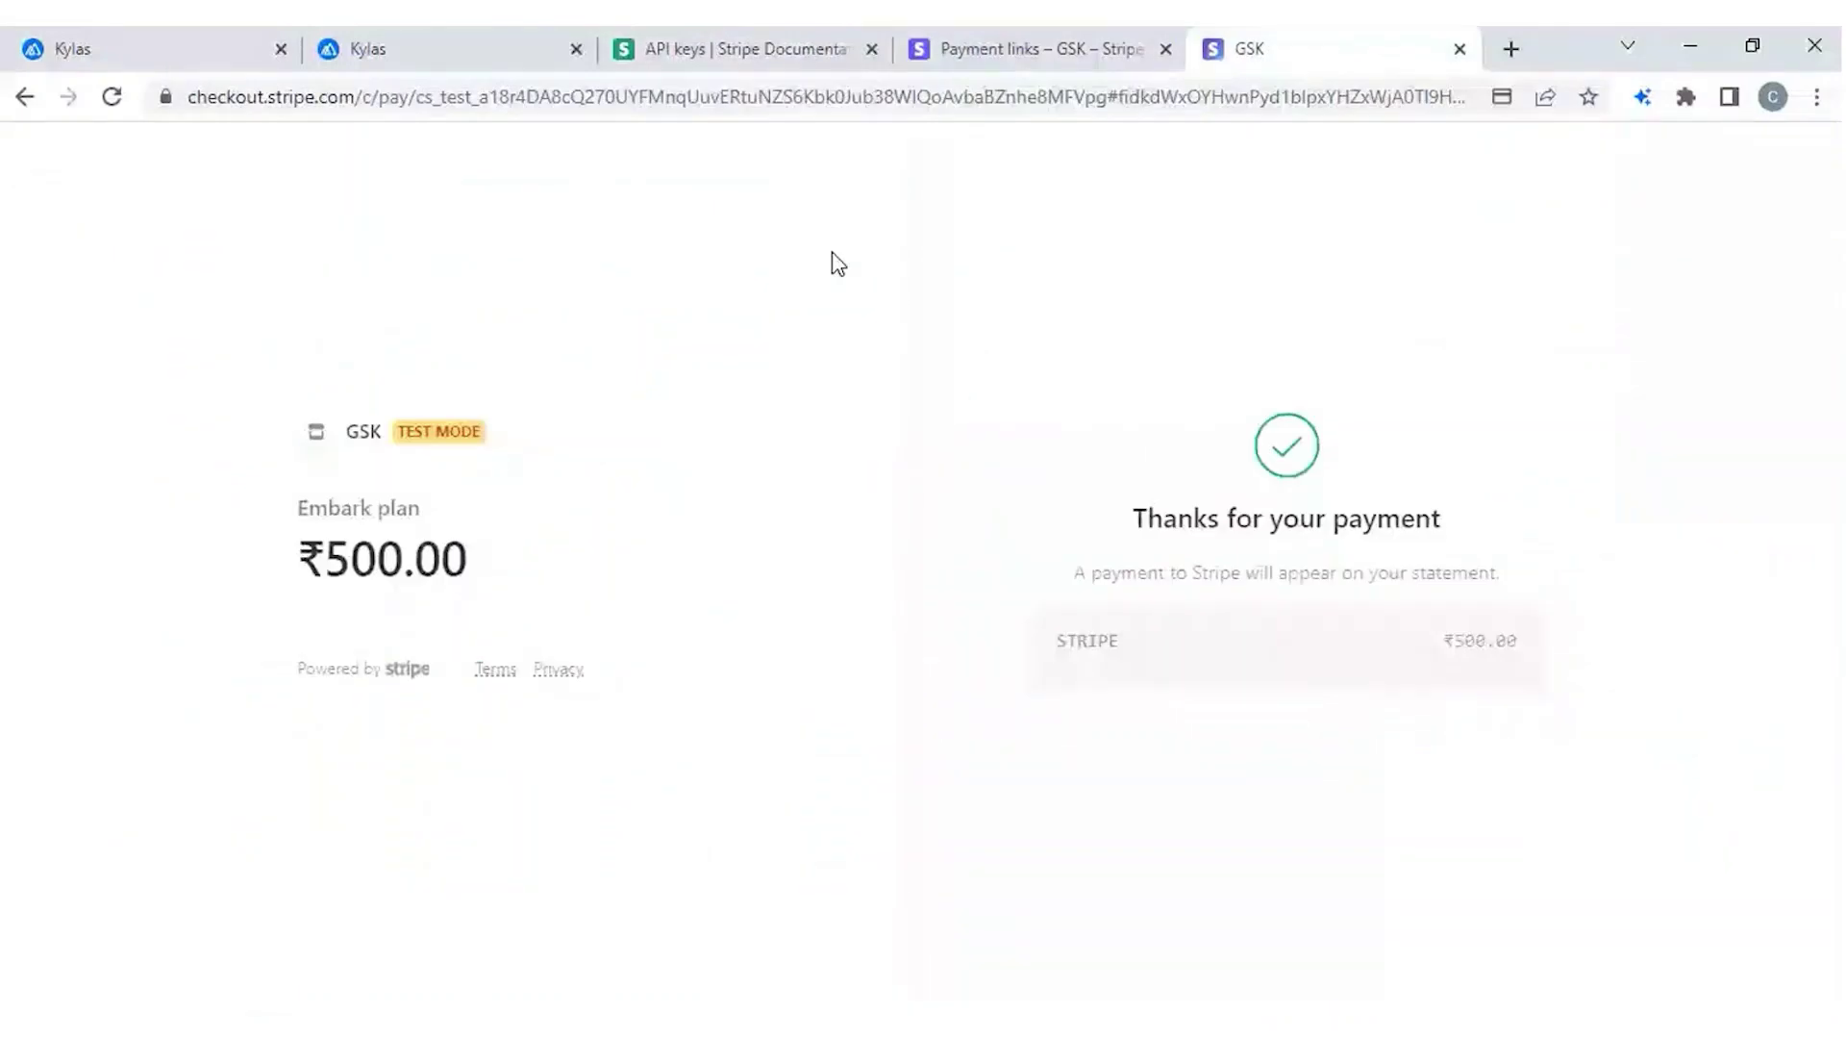
{"action": "key", "text": "ctrl+shift+Tab"}
{"action": "key", "text": "ctrl+shift+Tab"}
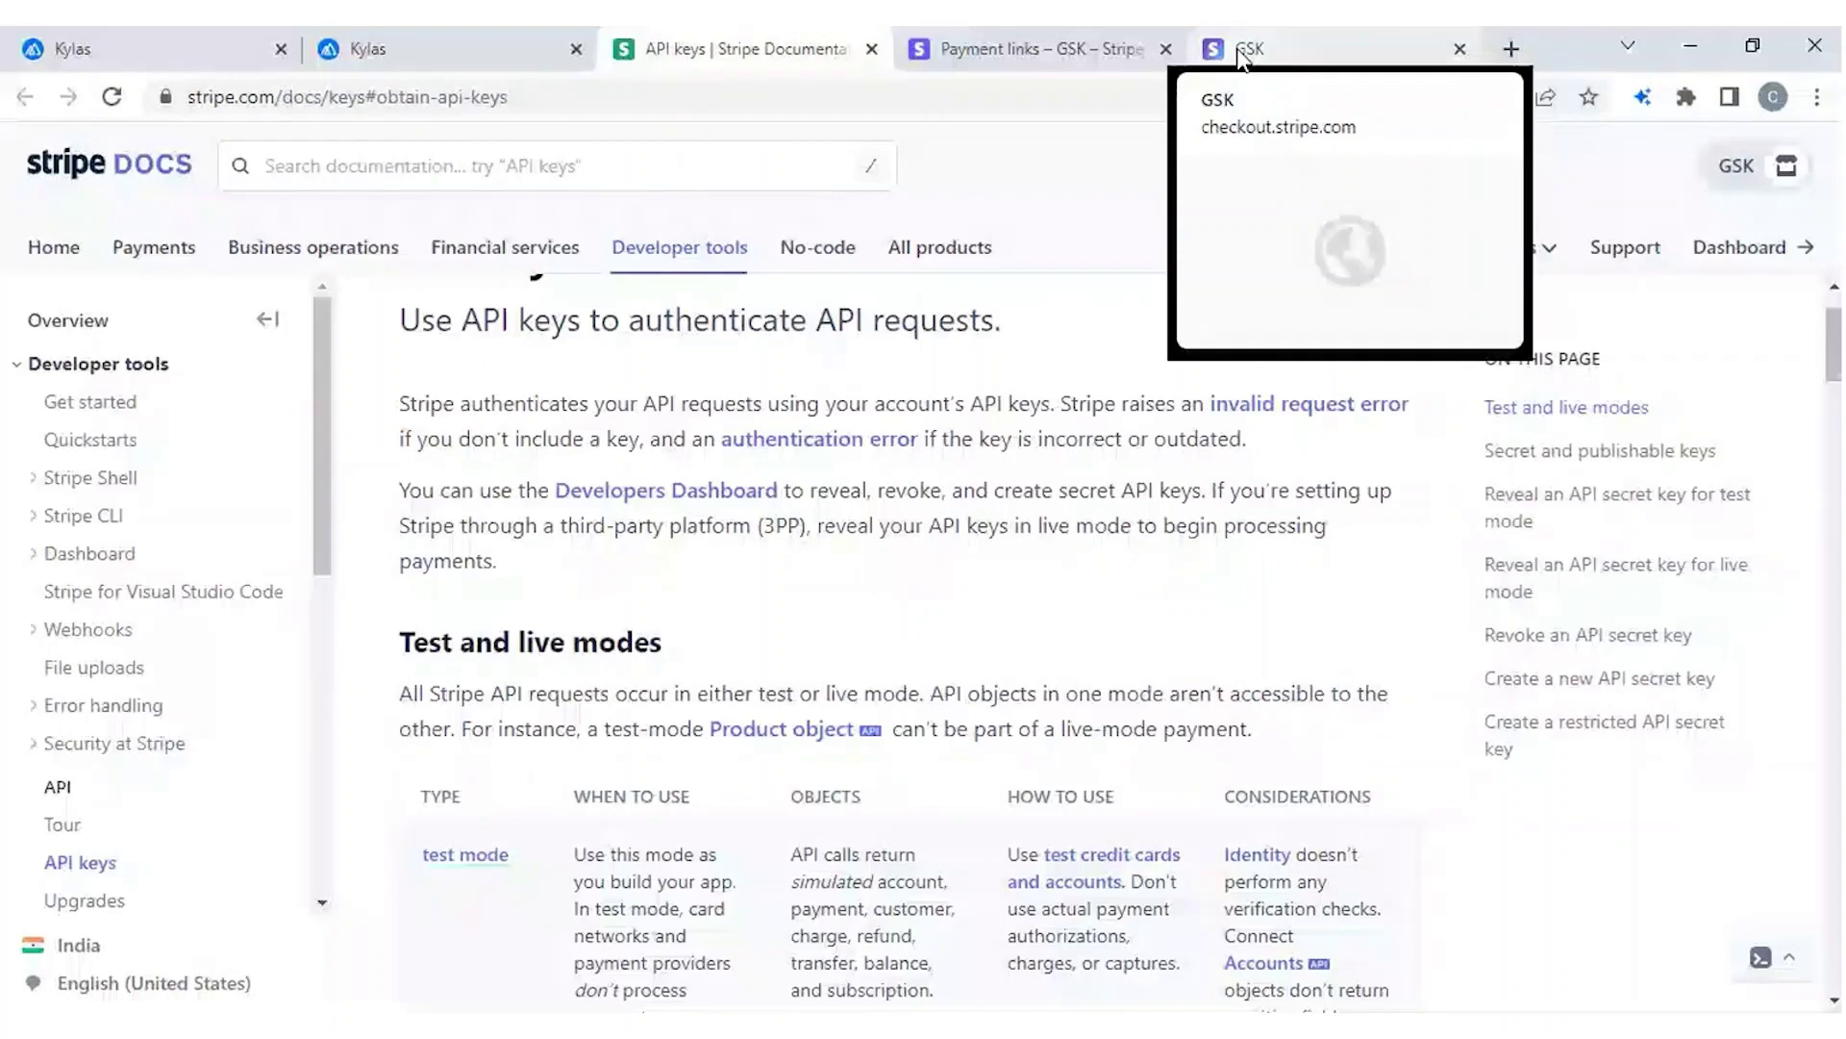
Switch back to the Stripe tab showing the paid checkout page.
{"action": "left_click", "coordinate": [1244, 50]}
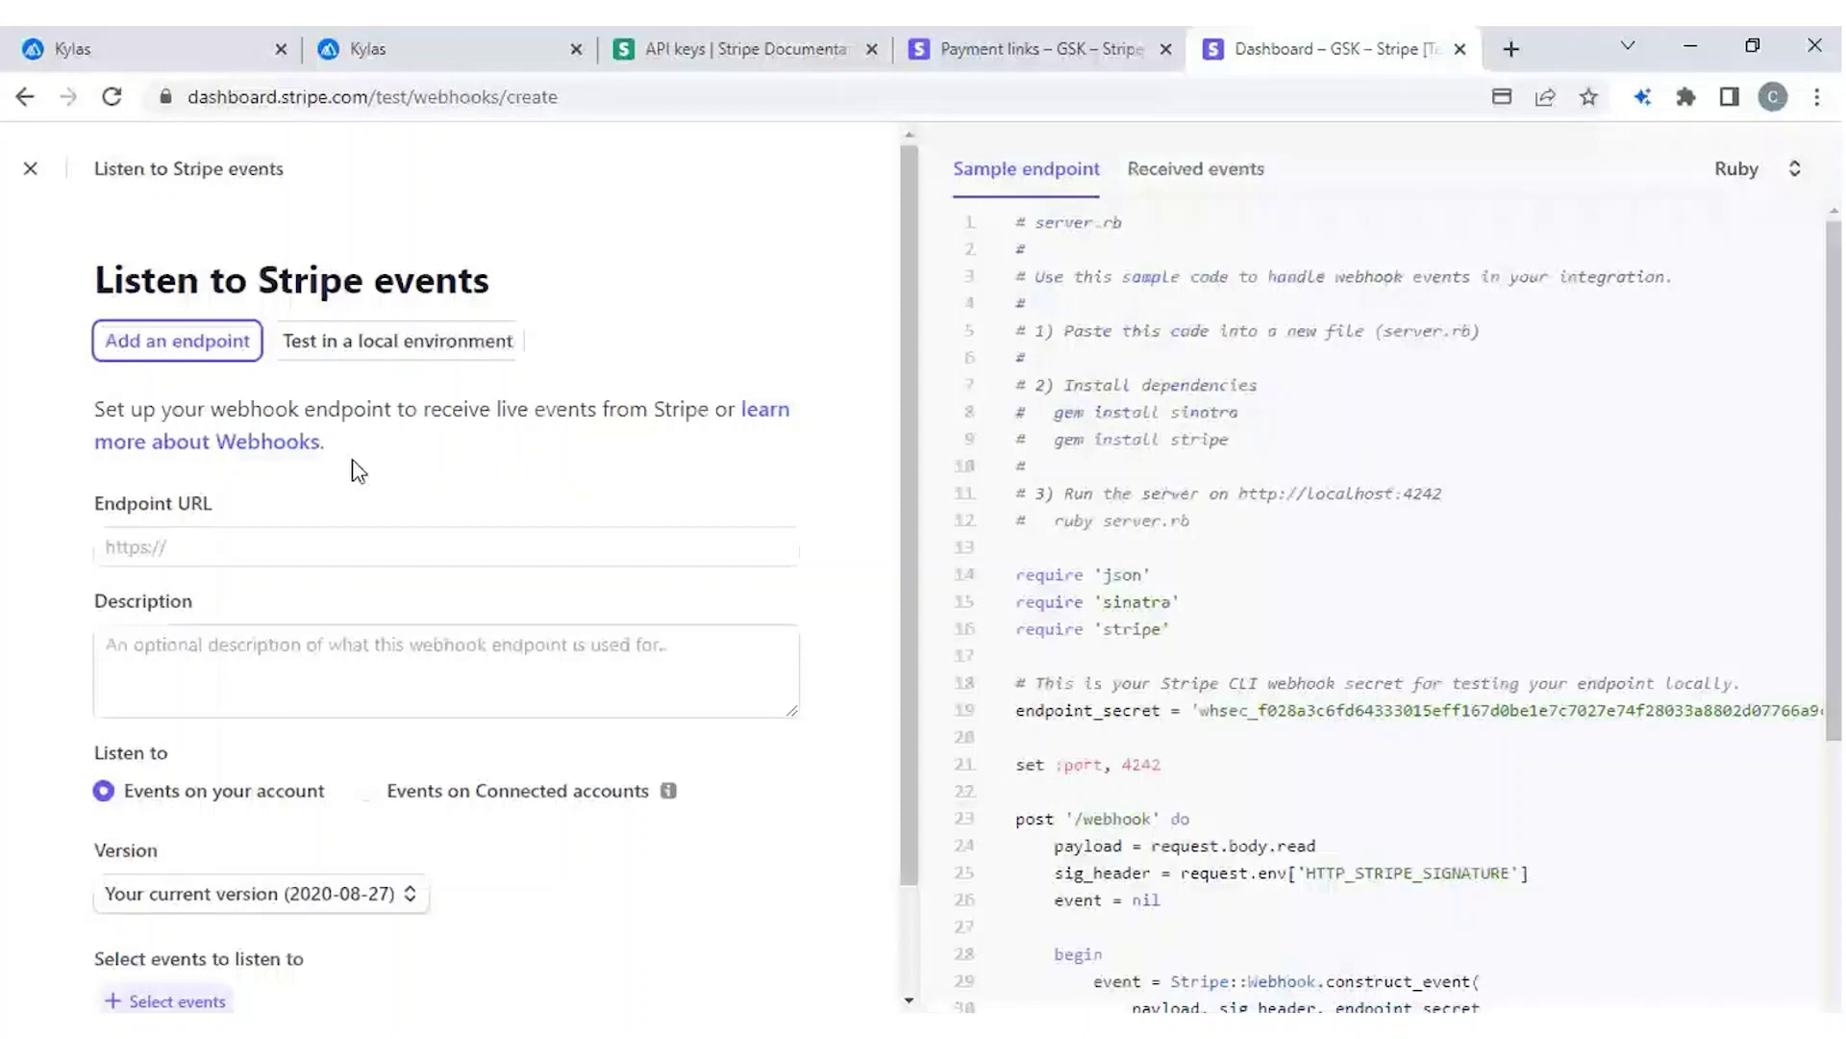
Paste the copied Kylas webhook URL as the new endpoint URL and open the event selector.
{"action": "left_click", "coordinate": [240, 548]}
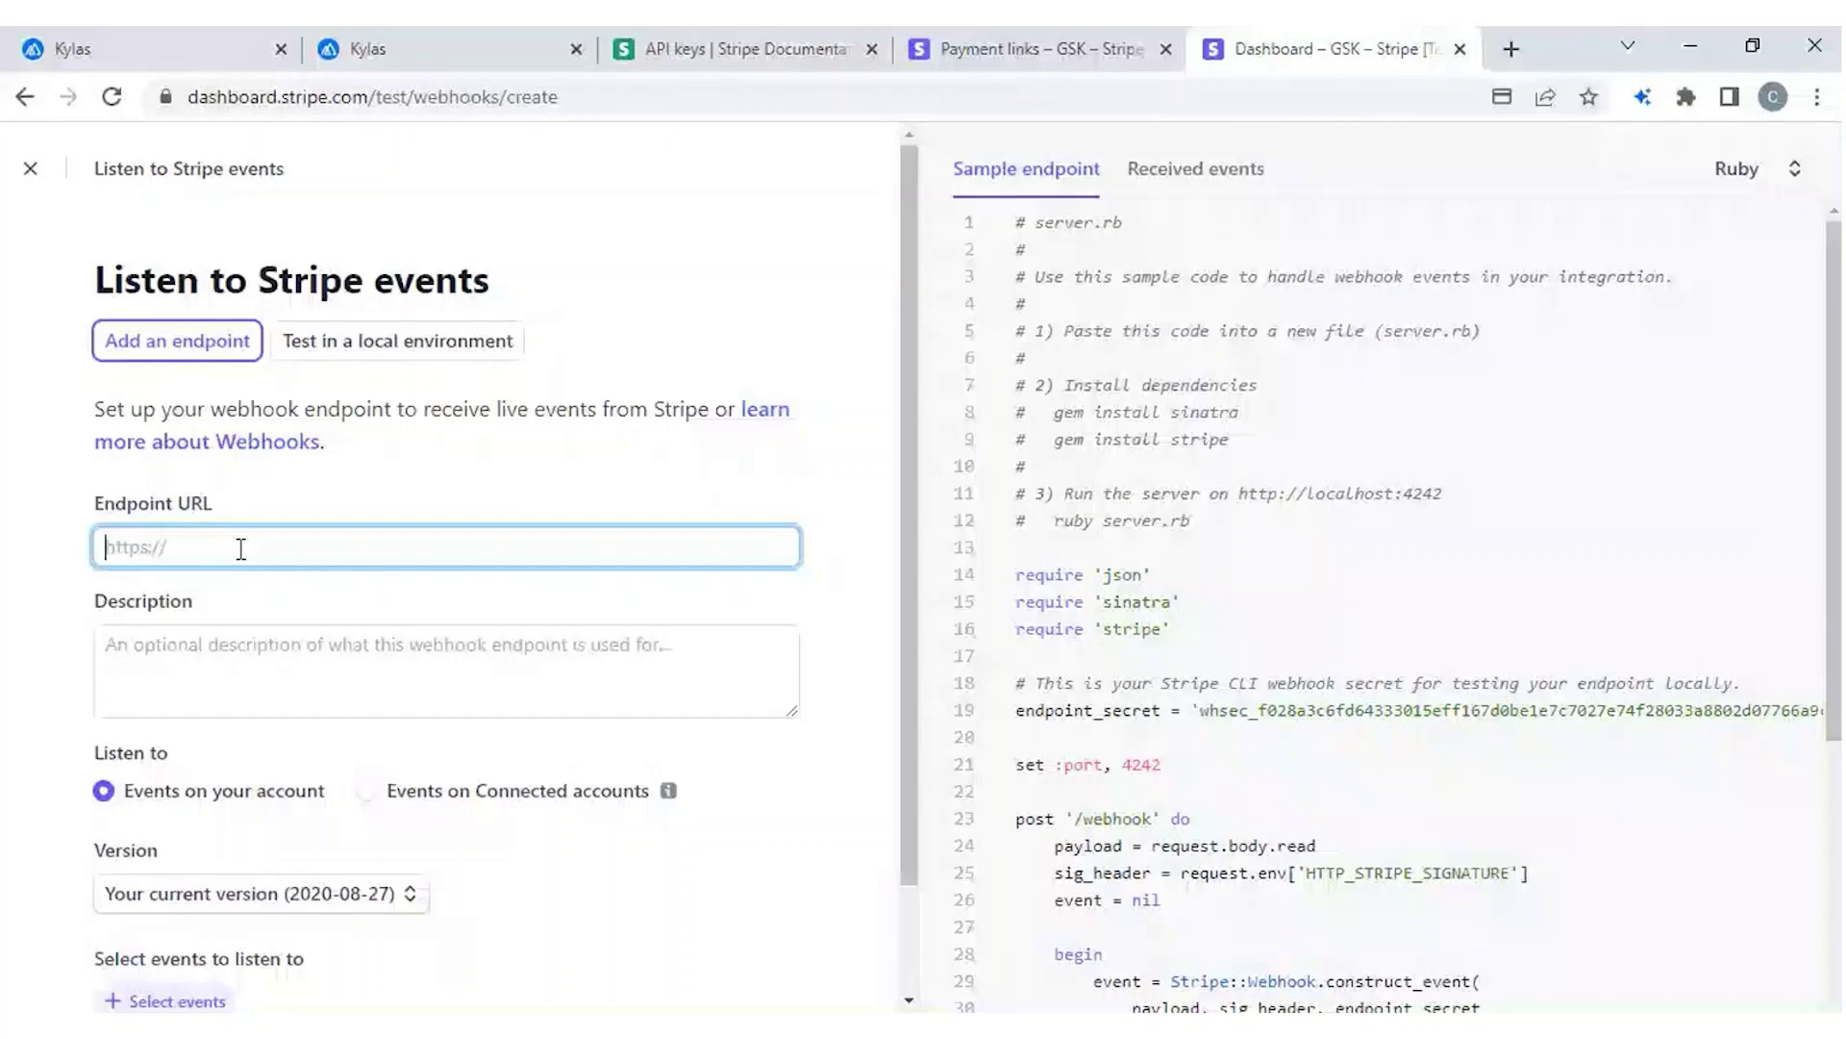
{"action": "key", "text": "ctrl+v"}
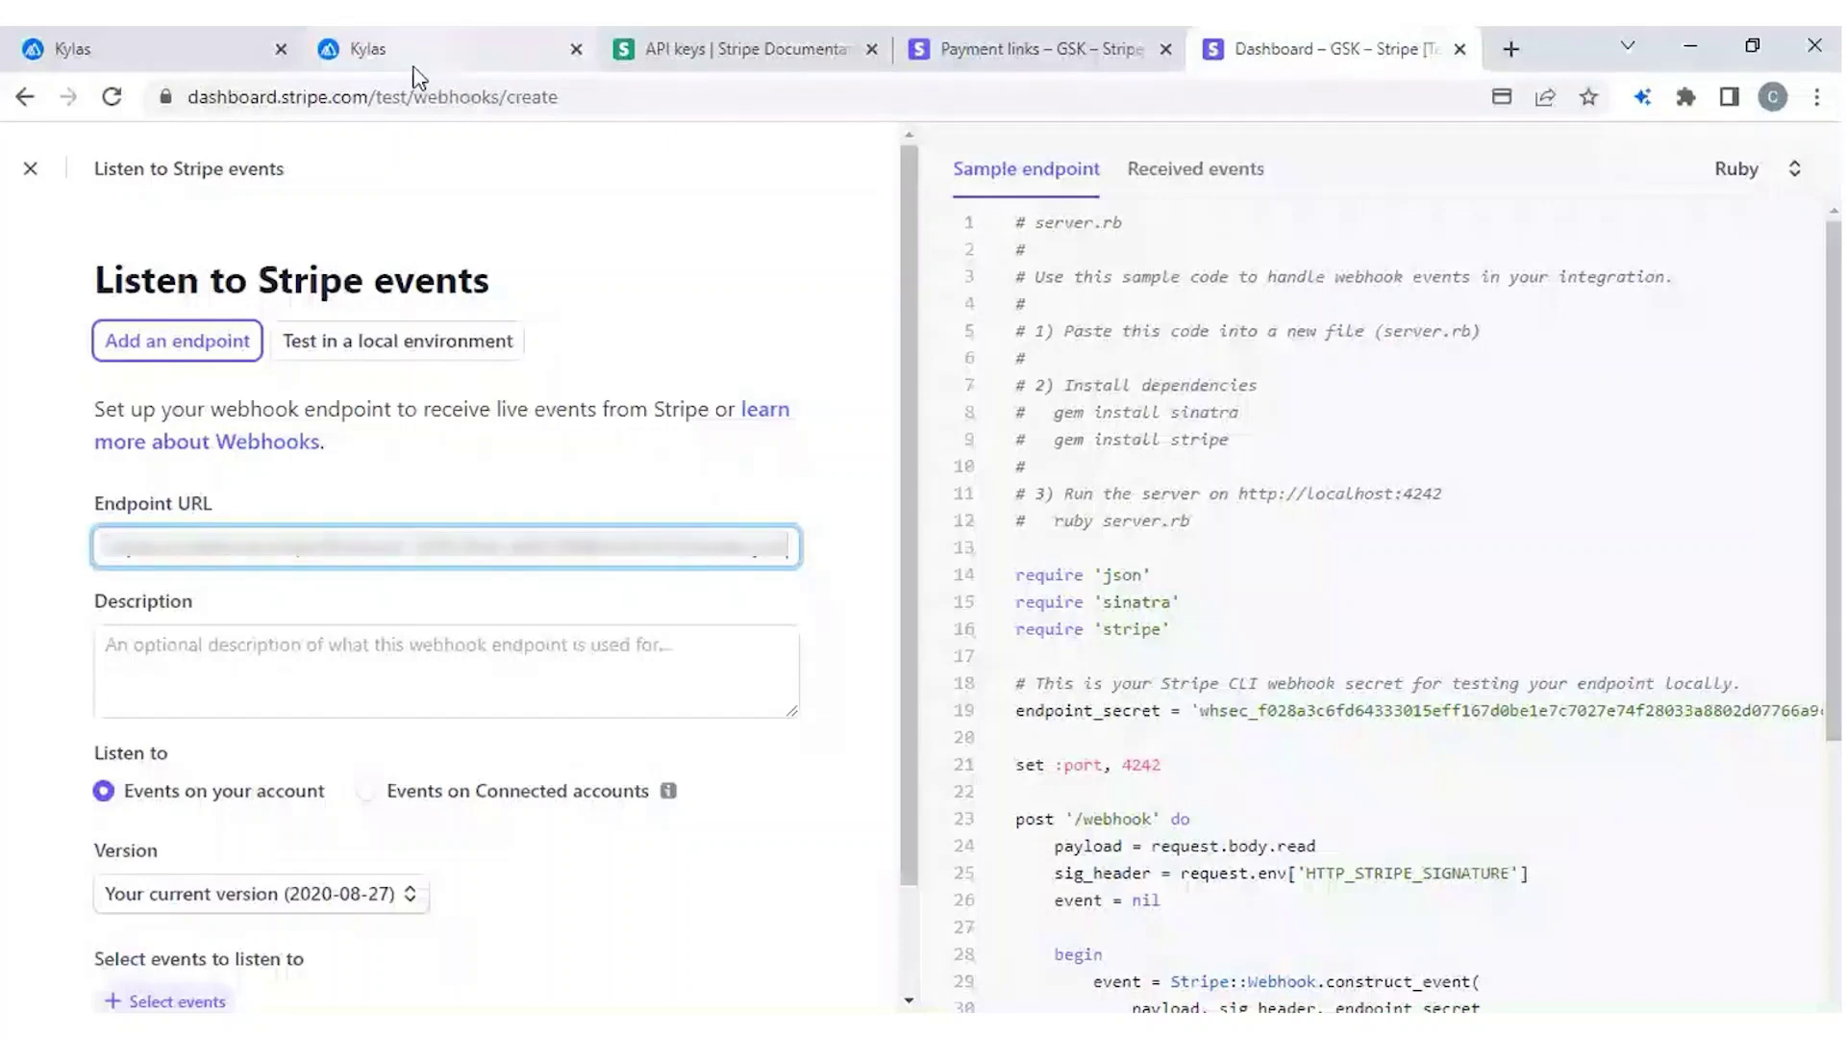
{"action": "scroll", "coordinate": [567, 833], "scroll_direction": "down", "scroll_amount": 1}
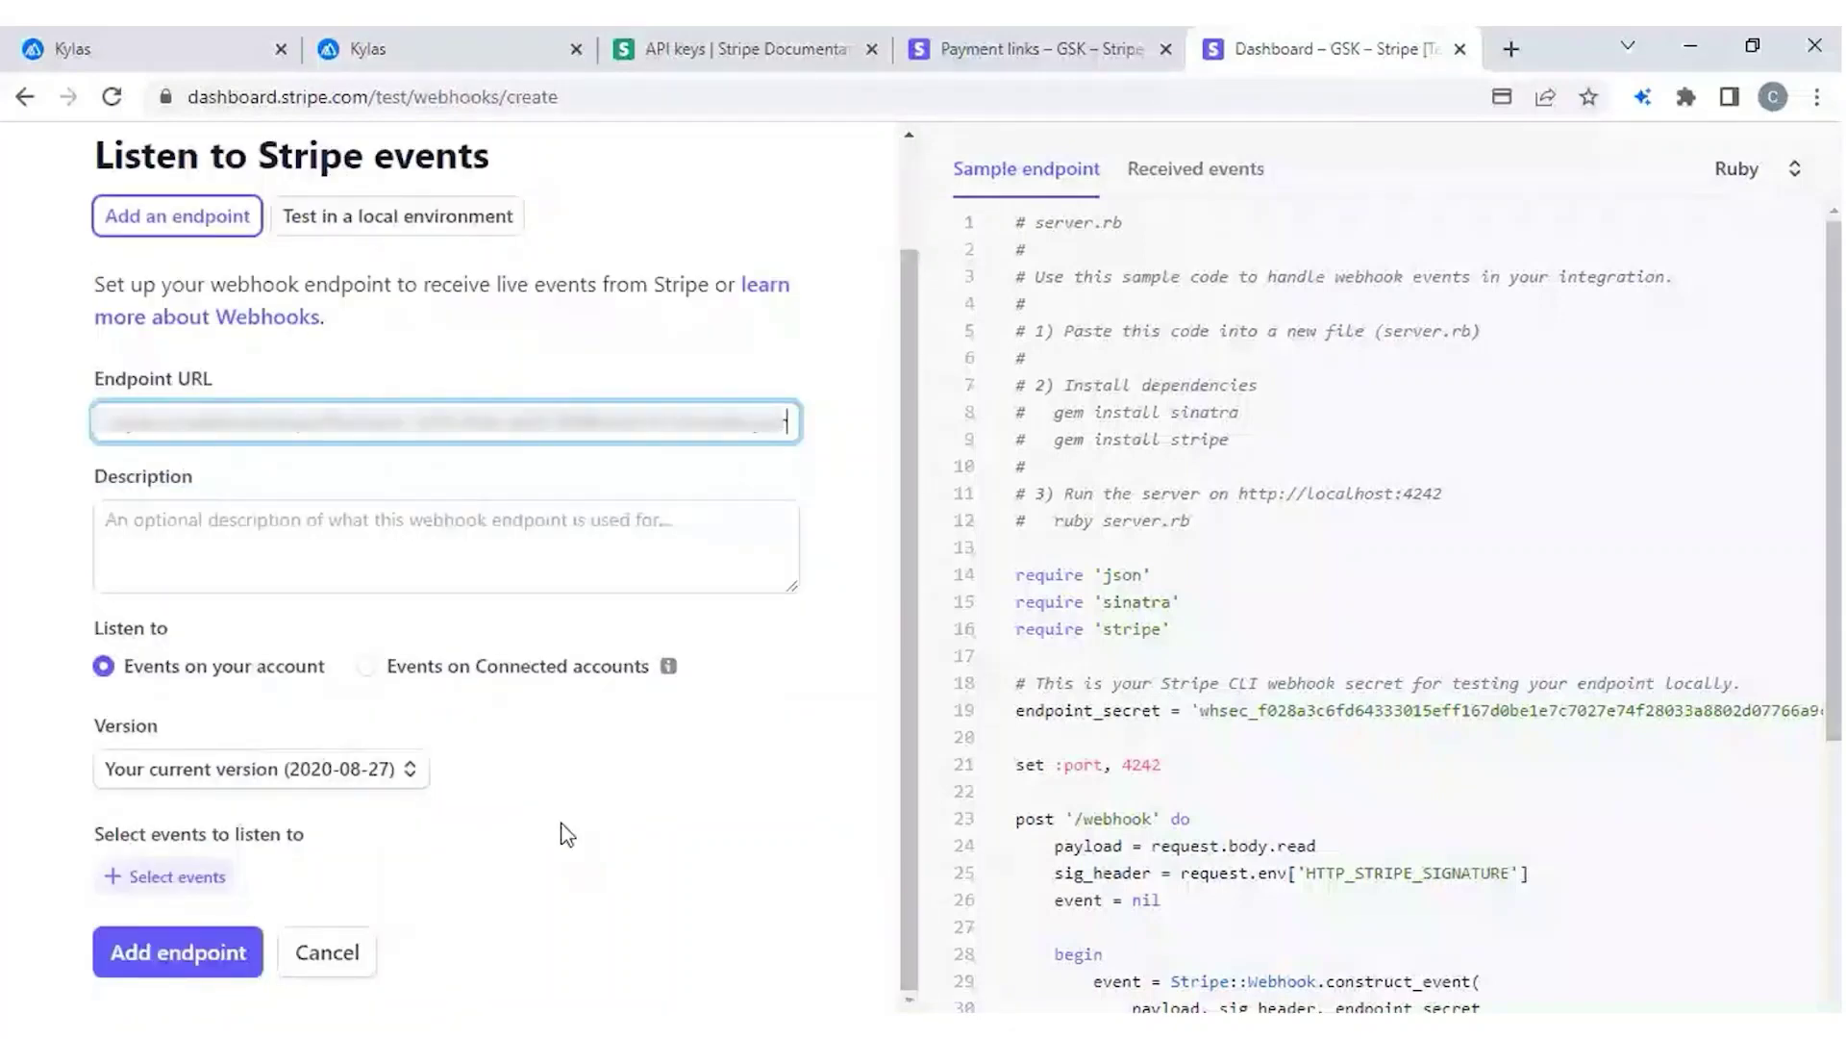
{"action": "left_click", "coordinate": [166, 876]}
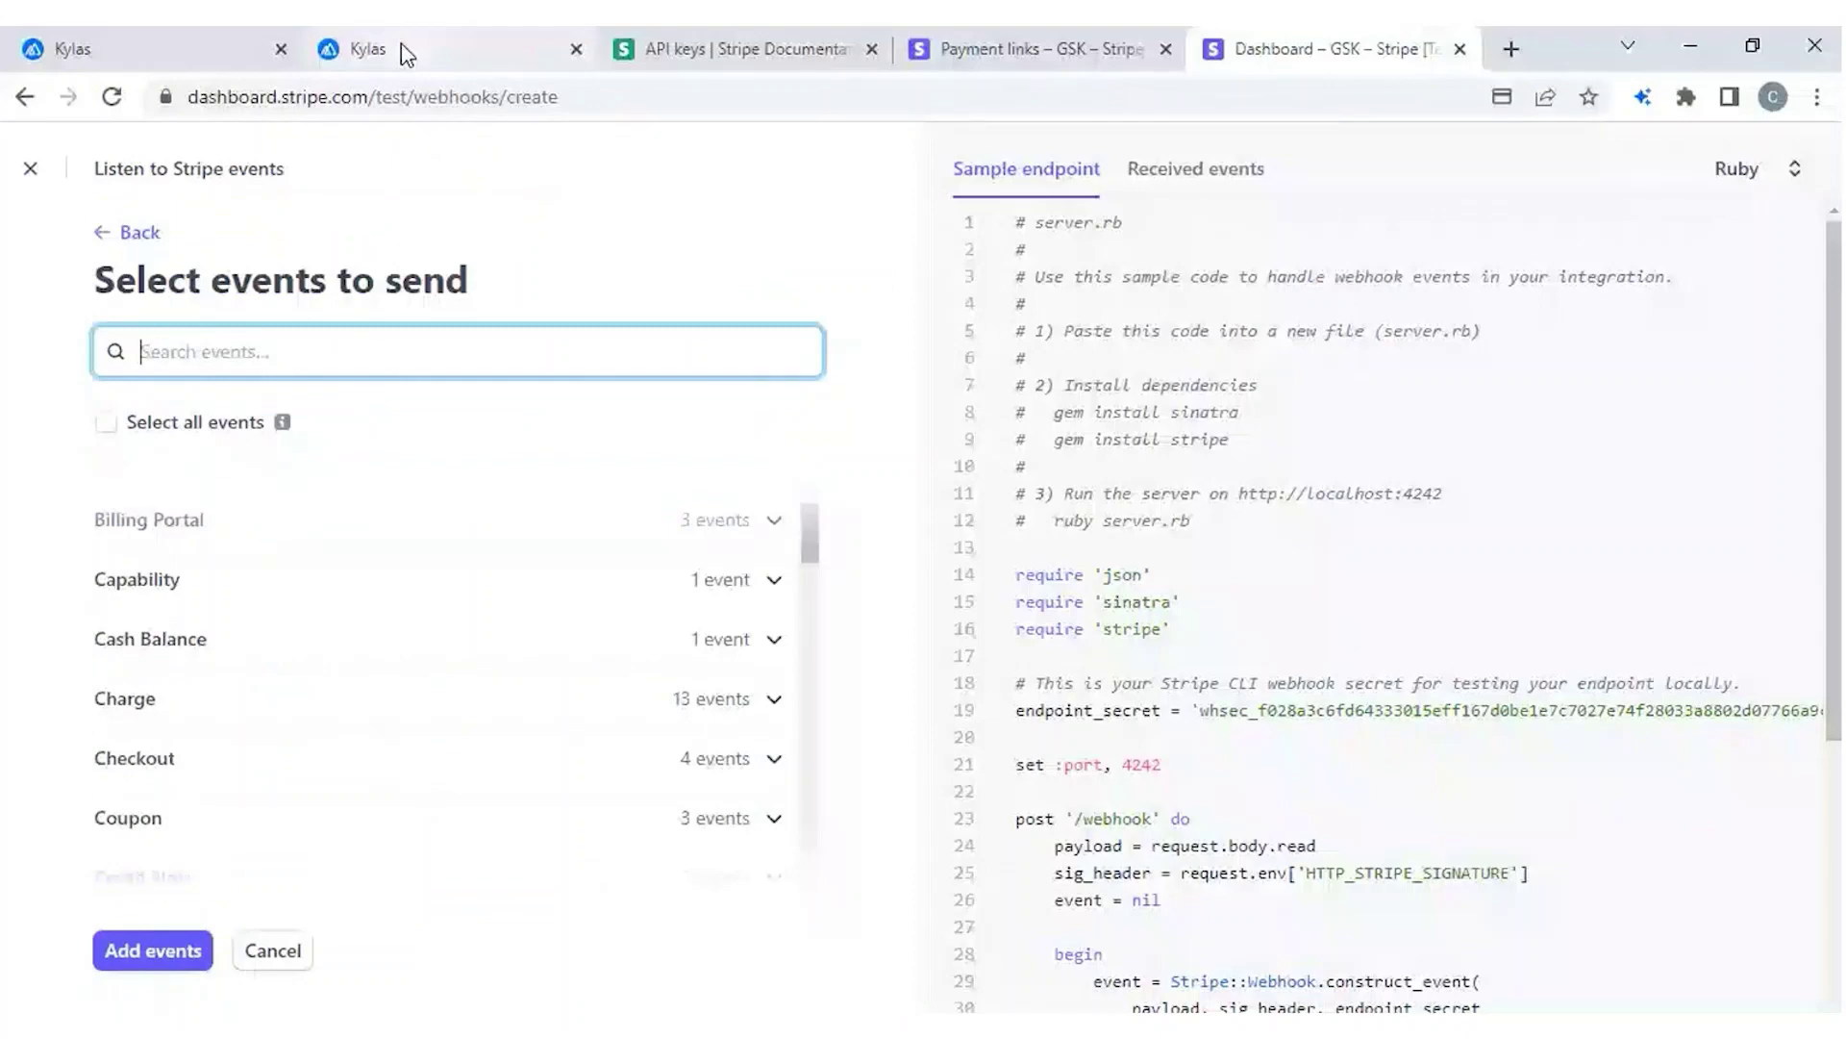
{"action": "left_click", "coordinate": [404, 50]}
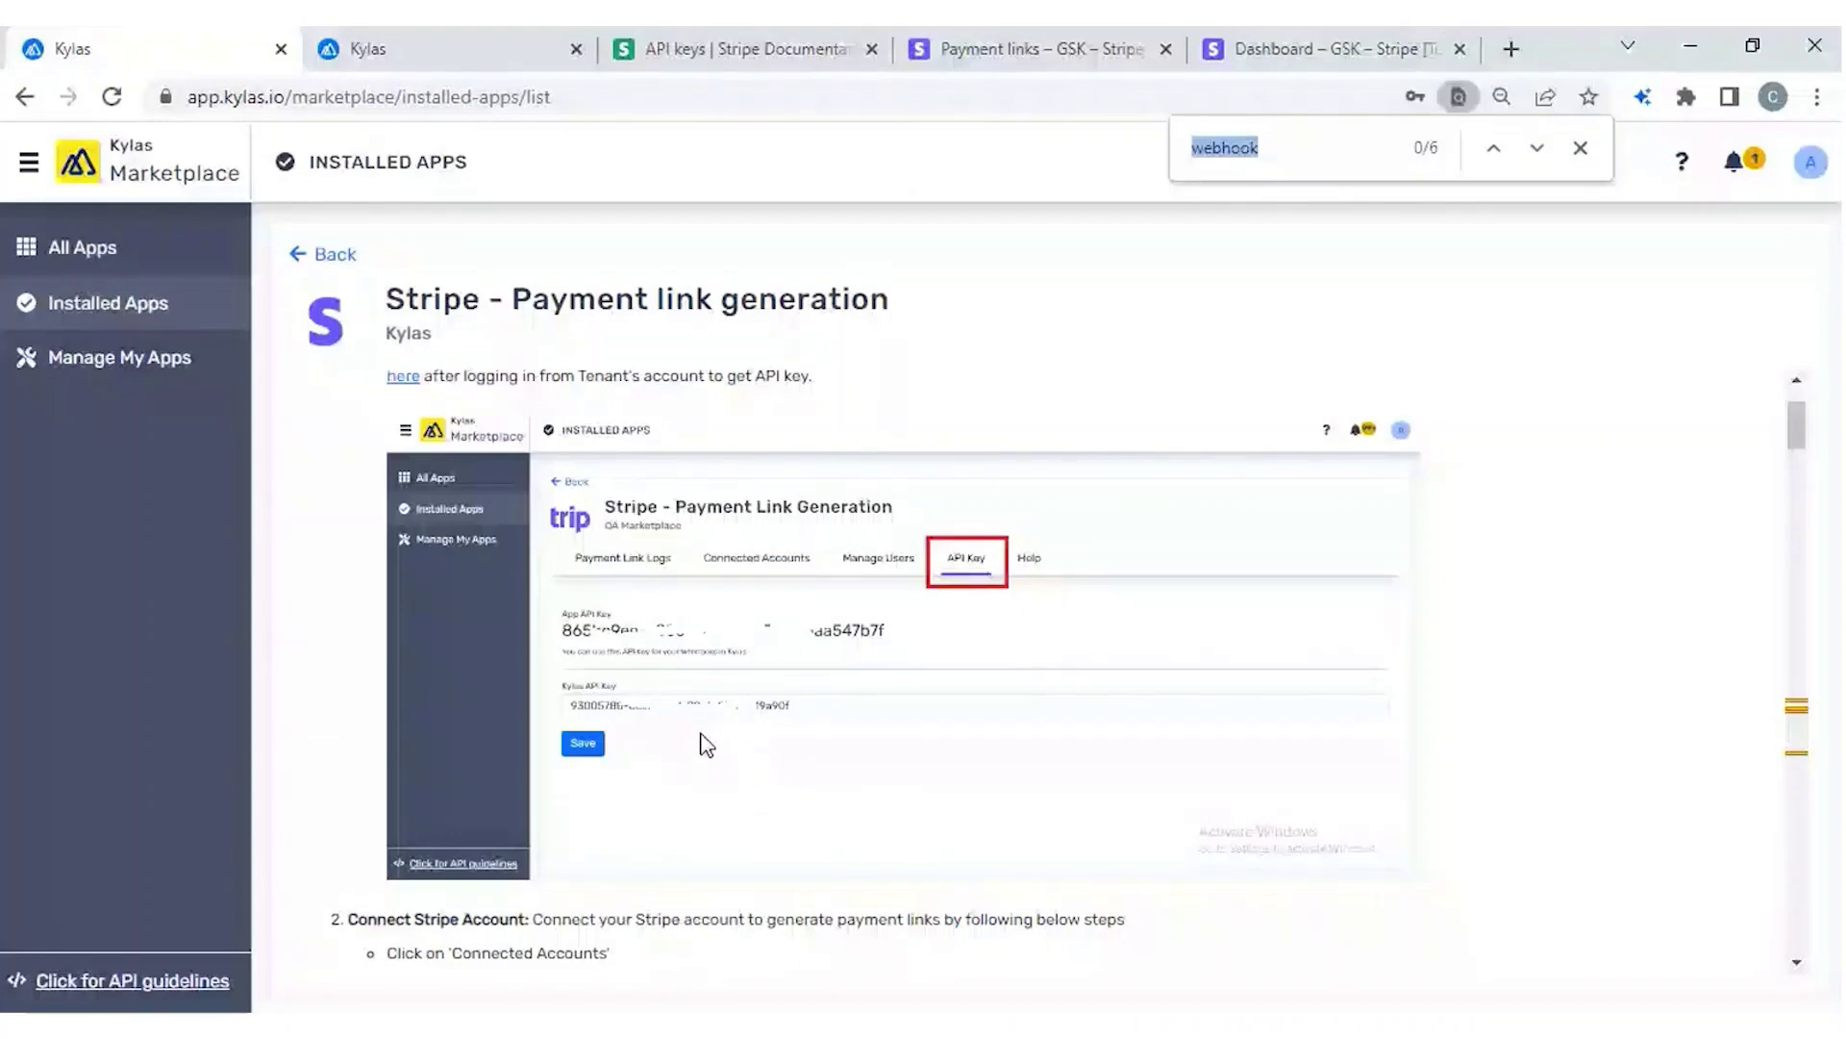
Find 'webhook' in the Kylas guide and select the checkout.session.completed event name.
{"action": "type", "text": "webhoo"}
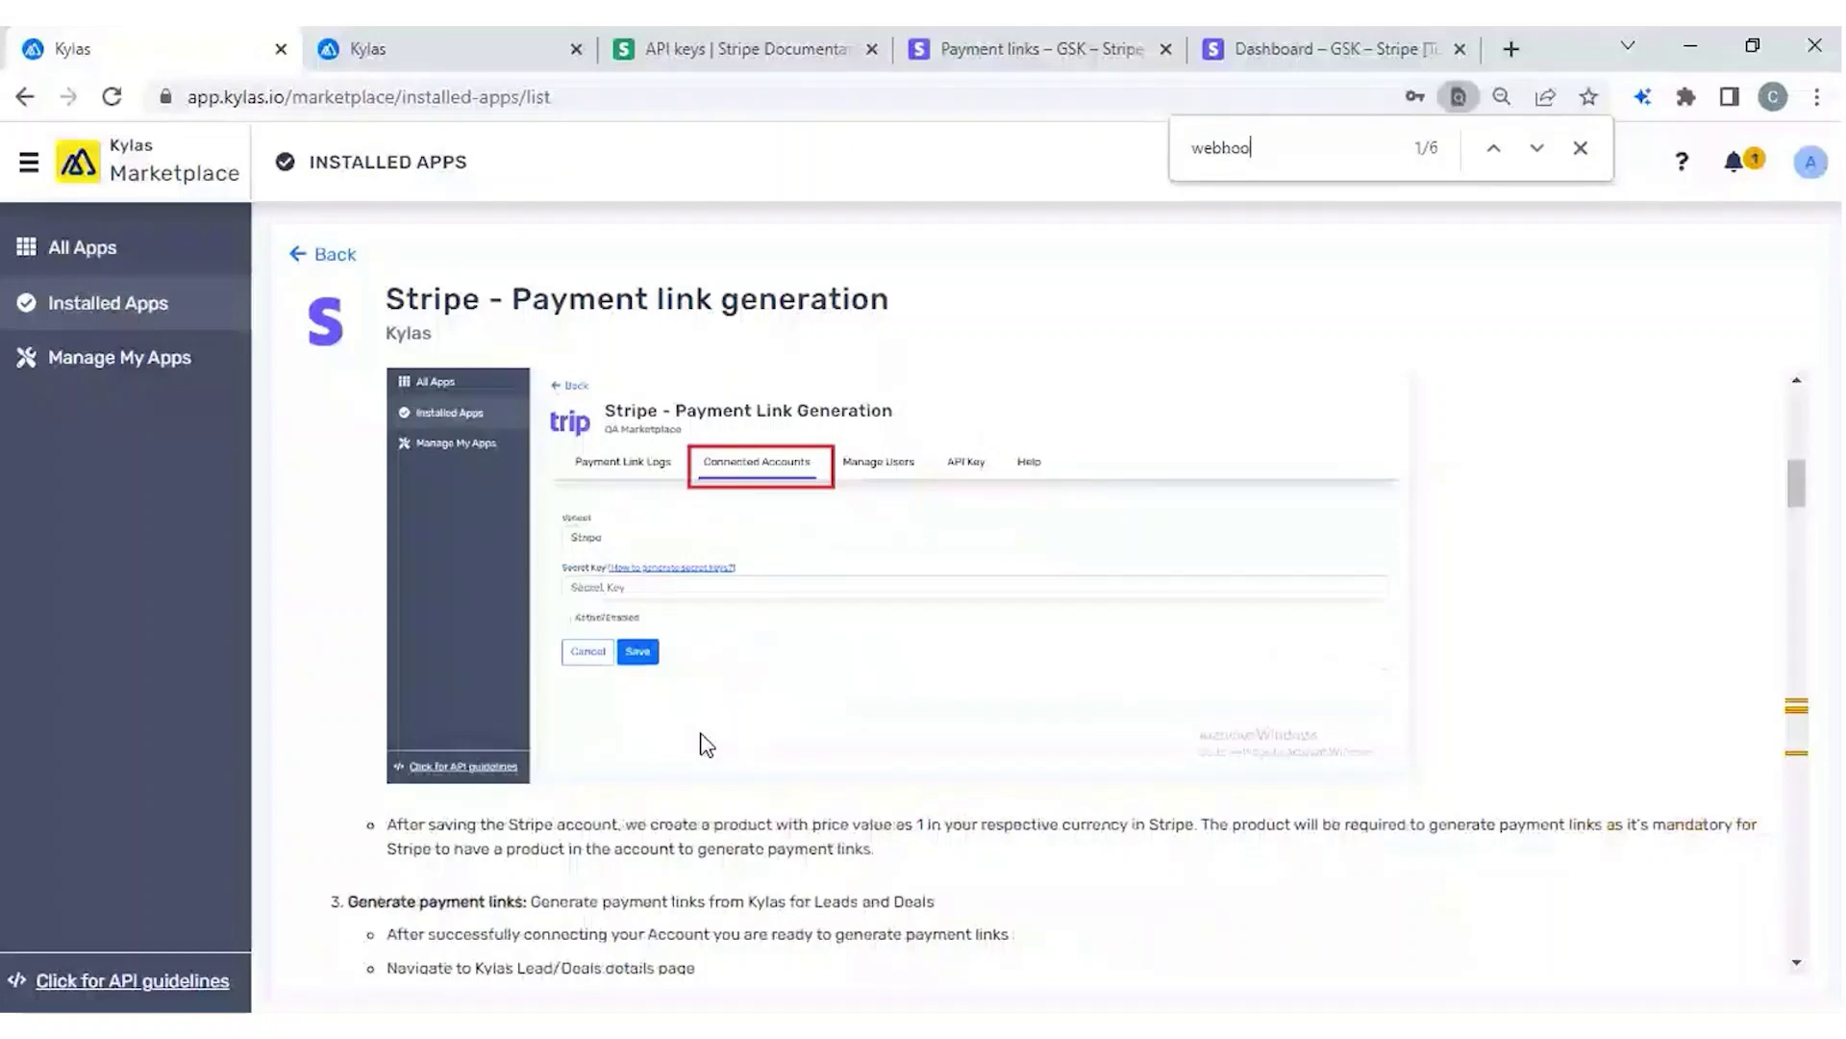
{"action": "type", "text": "k"}
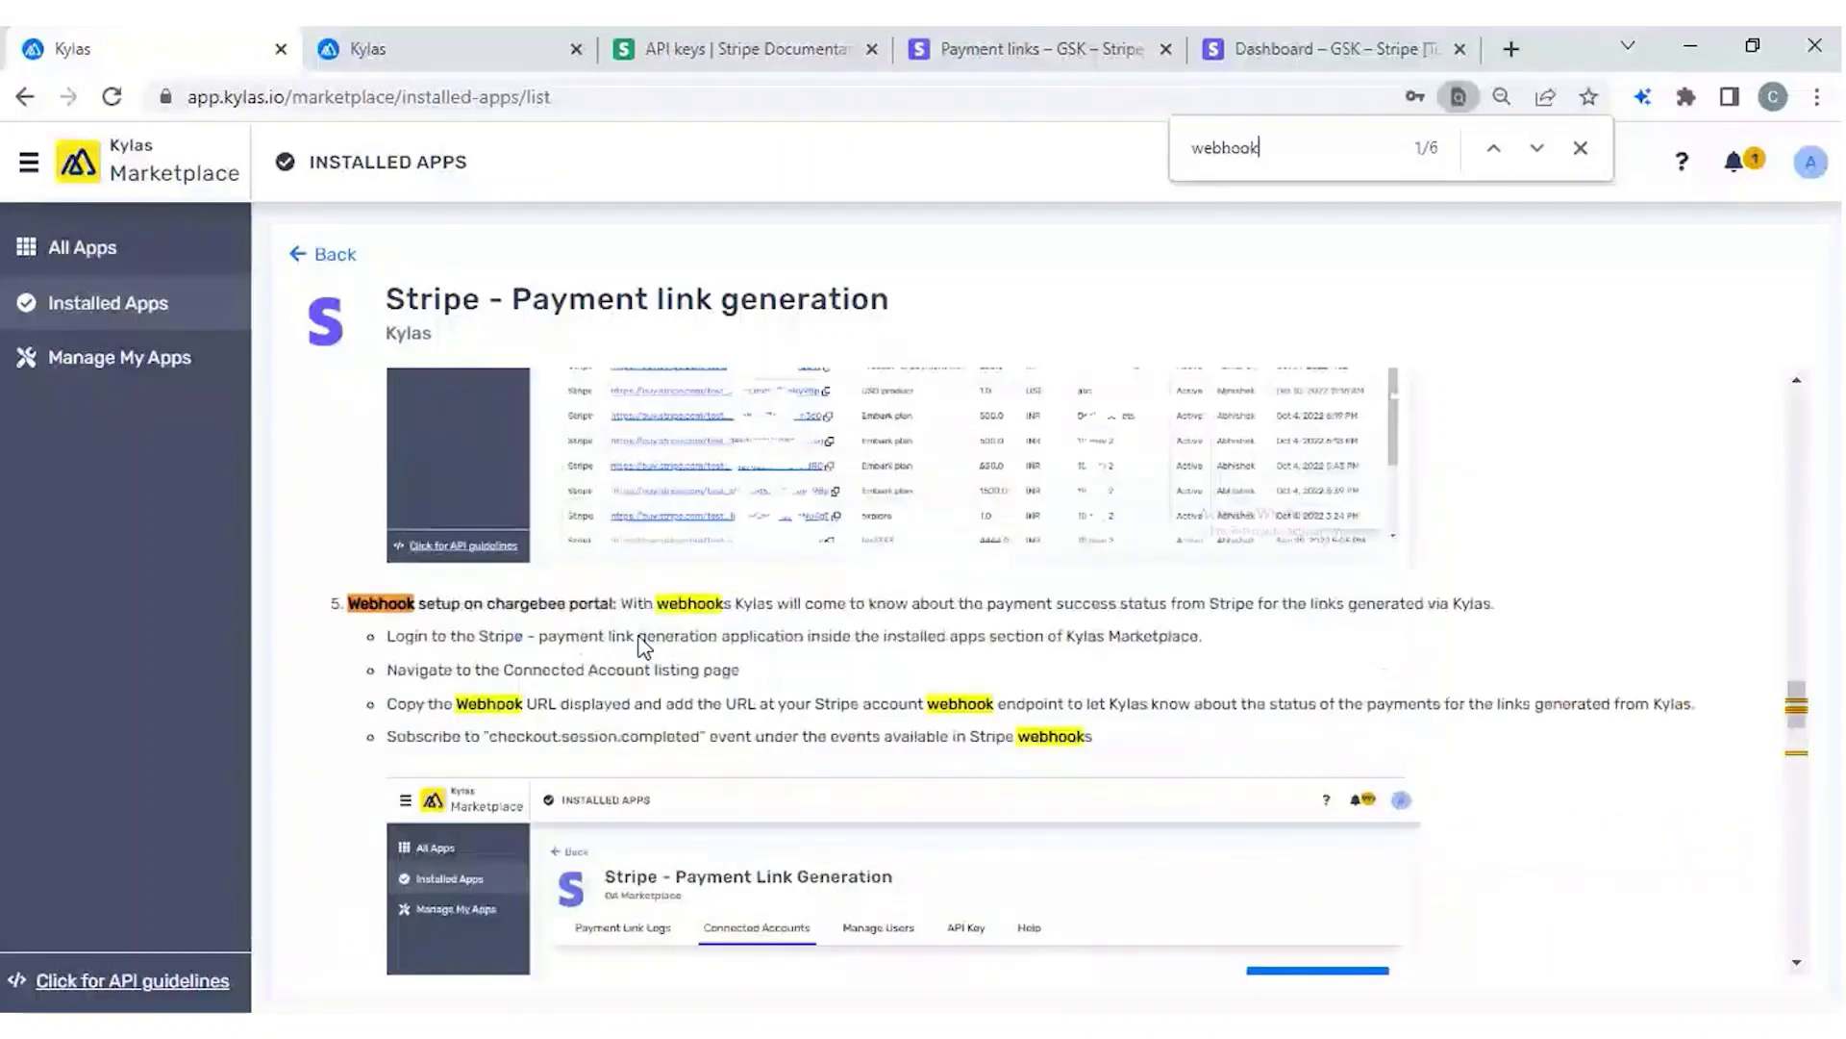
{"action": "left_click_drag", "start_coordinate": [488, 736], "coordinate": [700, 743]}
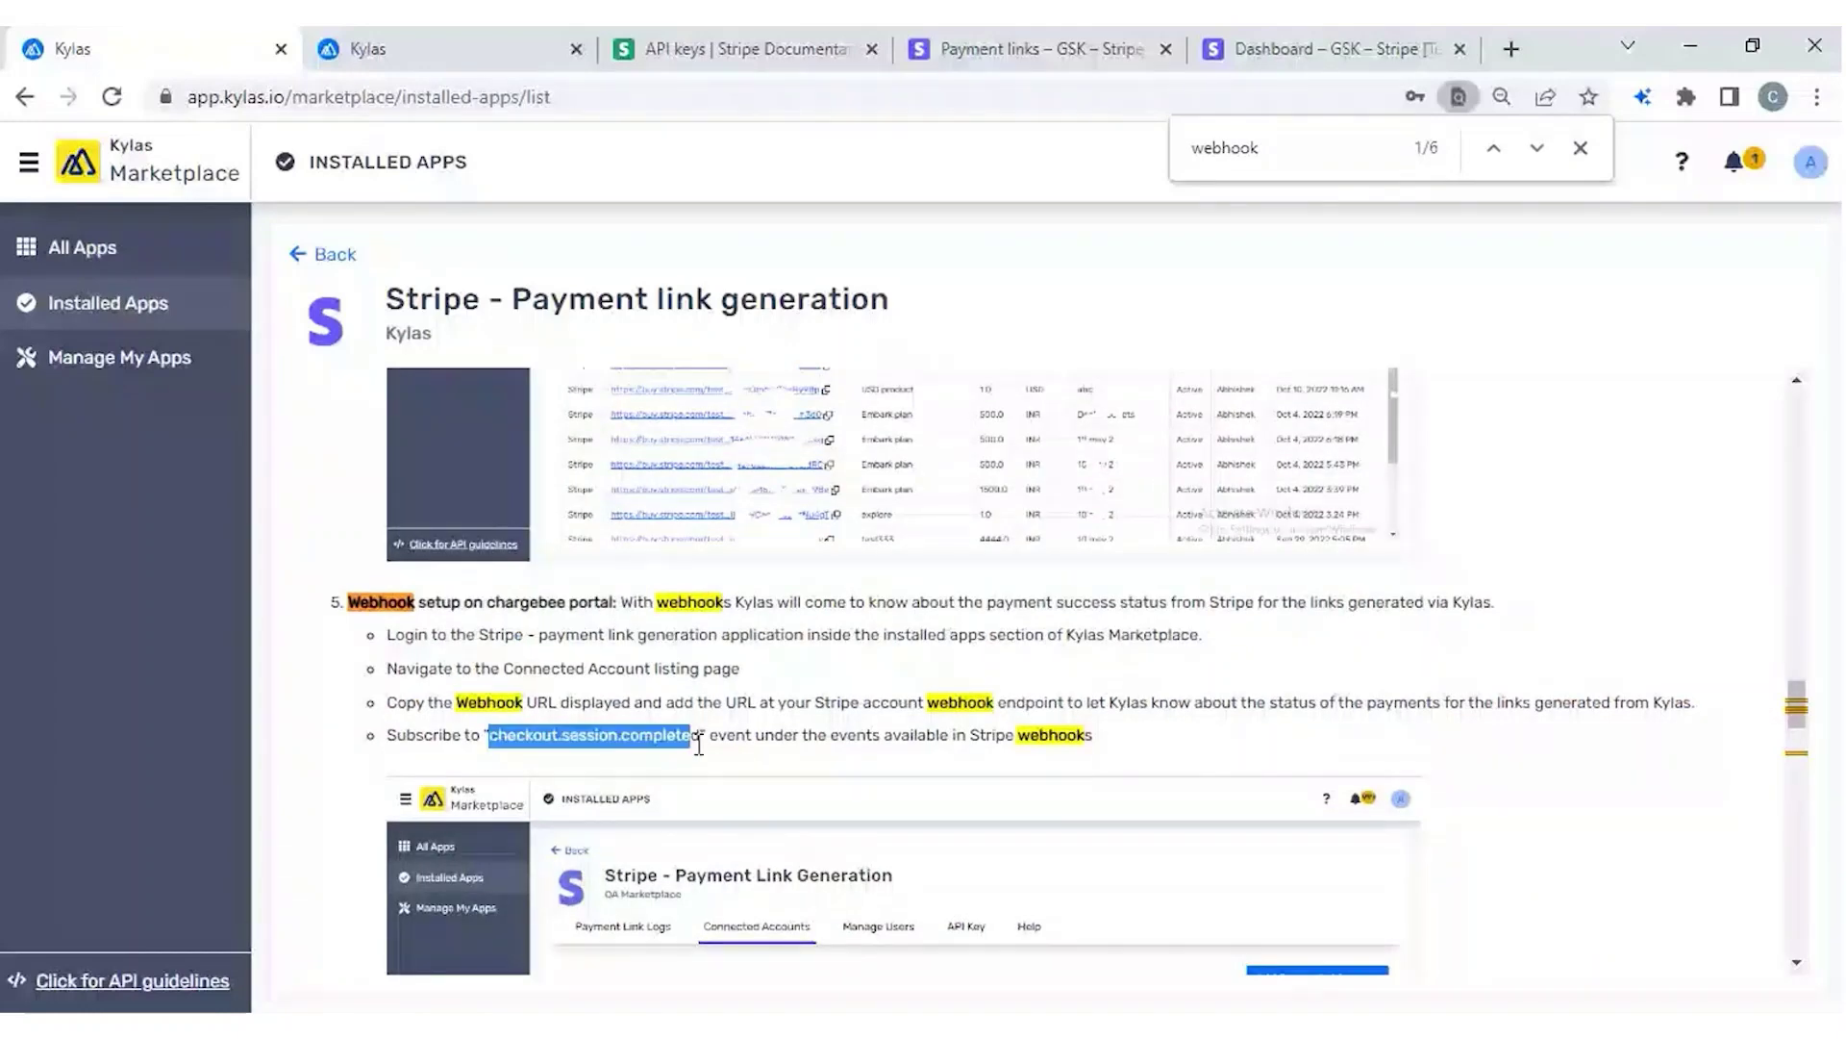
{"action": "key", "text": "ctrl+5"}
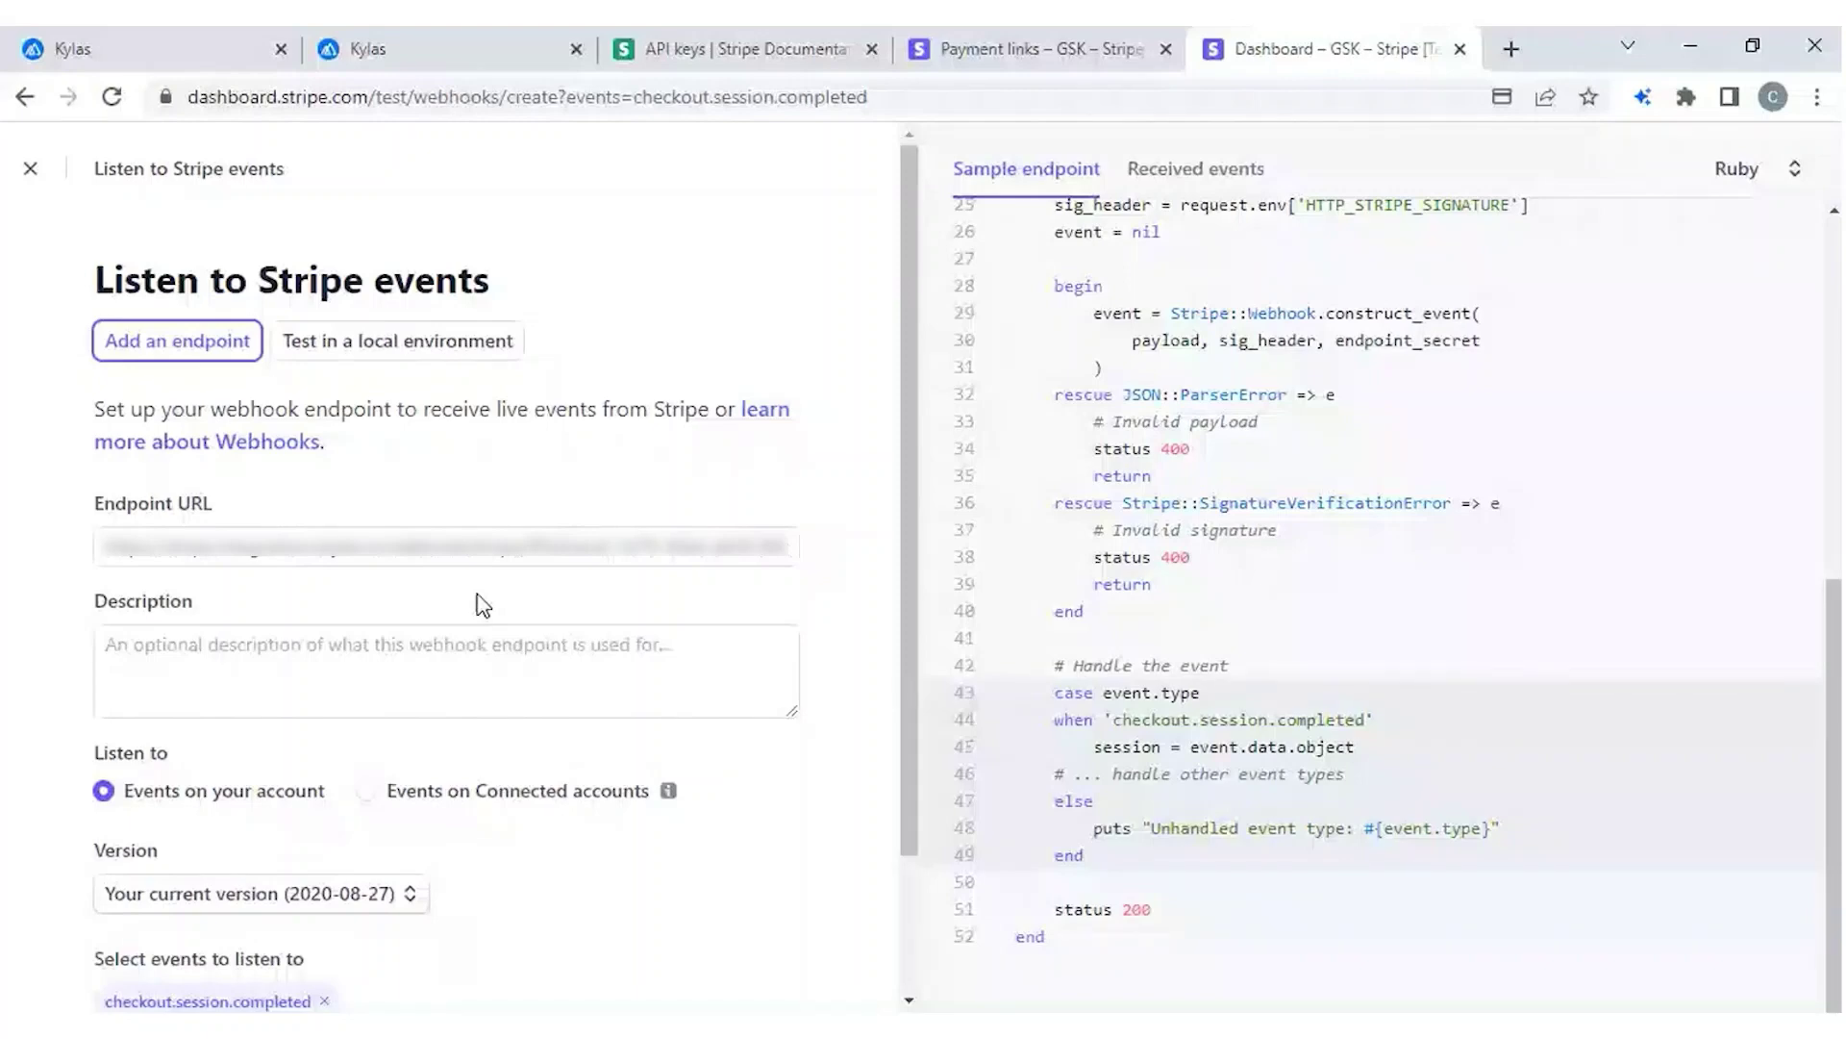
Create the webhook endpoint listening for checkout.session.completed.
{"action": "scroll", "coordinate": [482, 604], "scroll_direction": "down", "scroll_amount": 2}
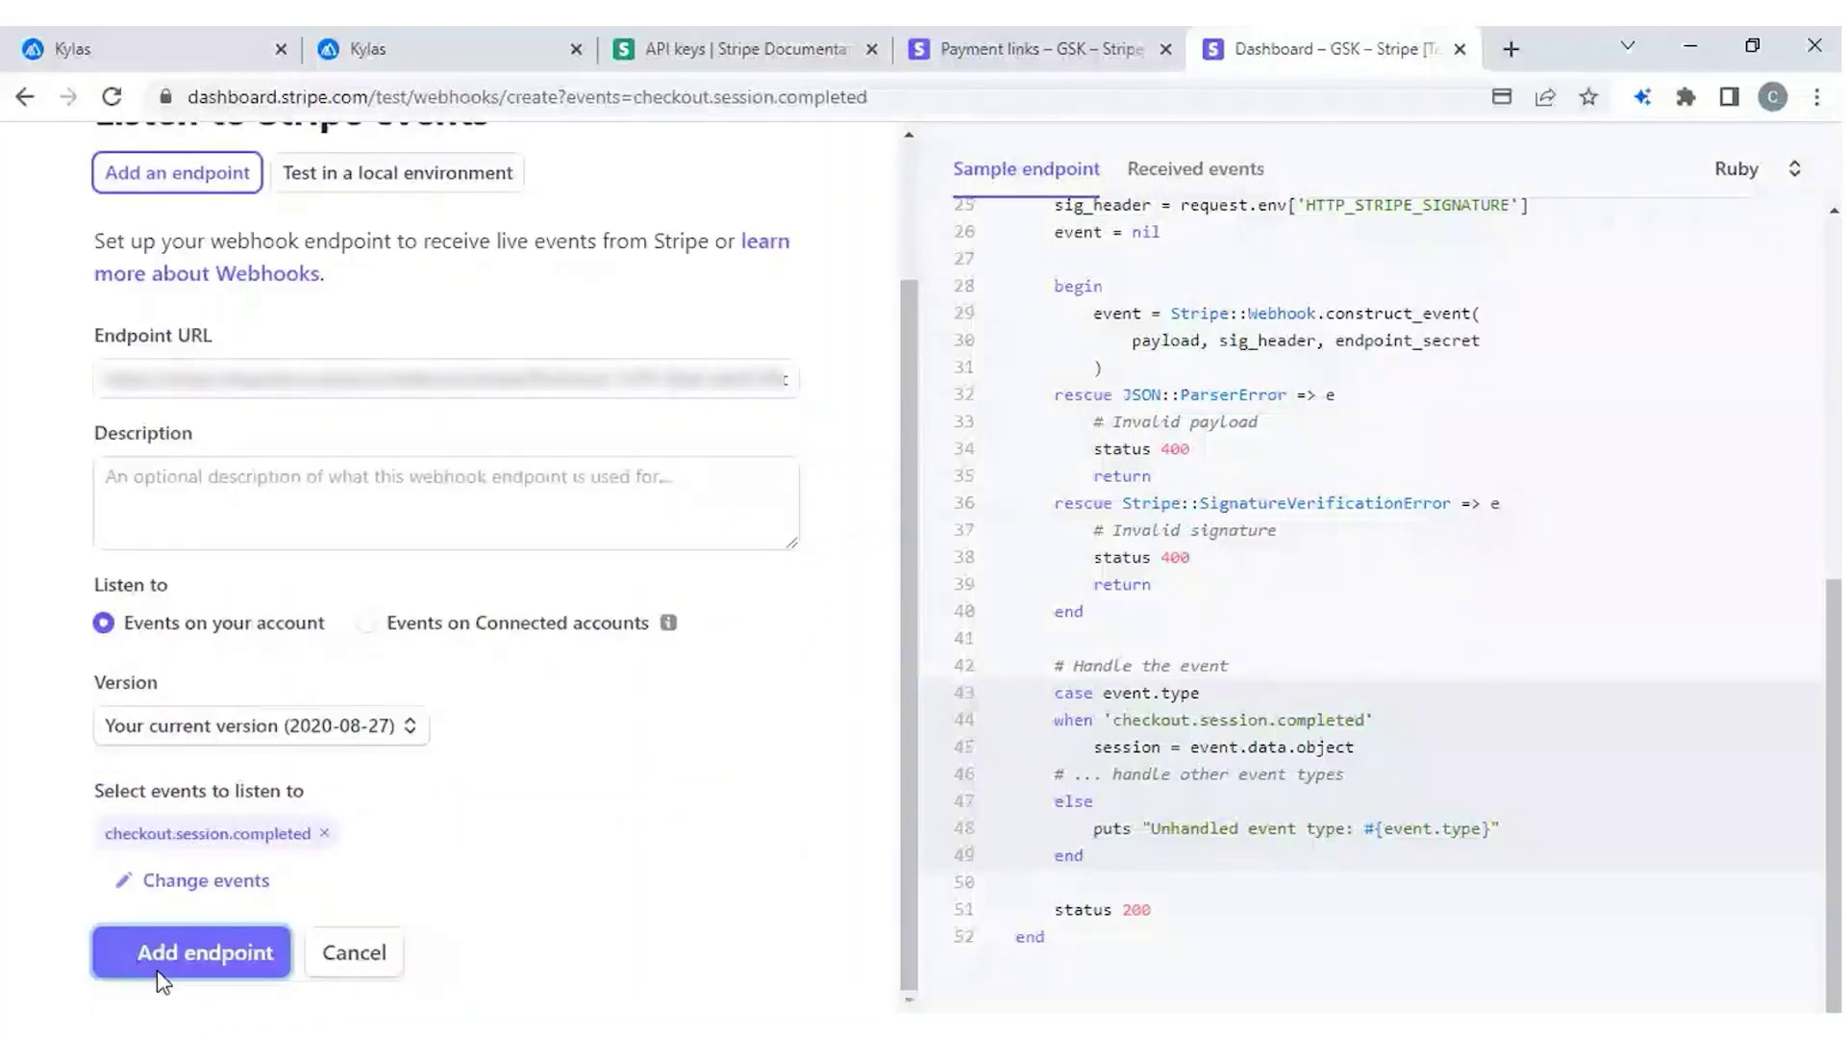
{"action": "left_click", "coordinate": [160, 969]}
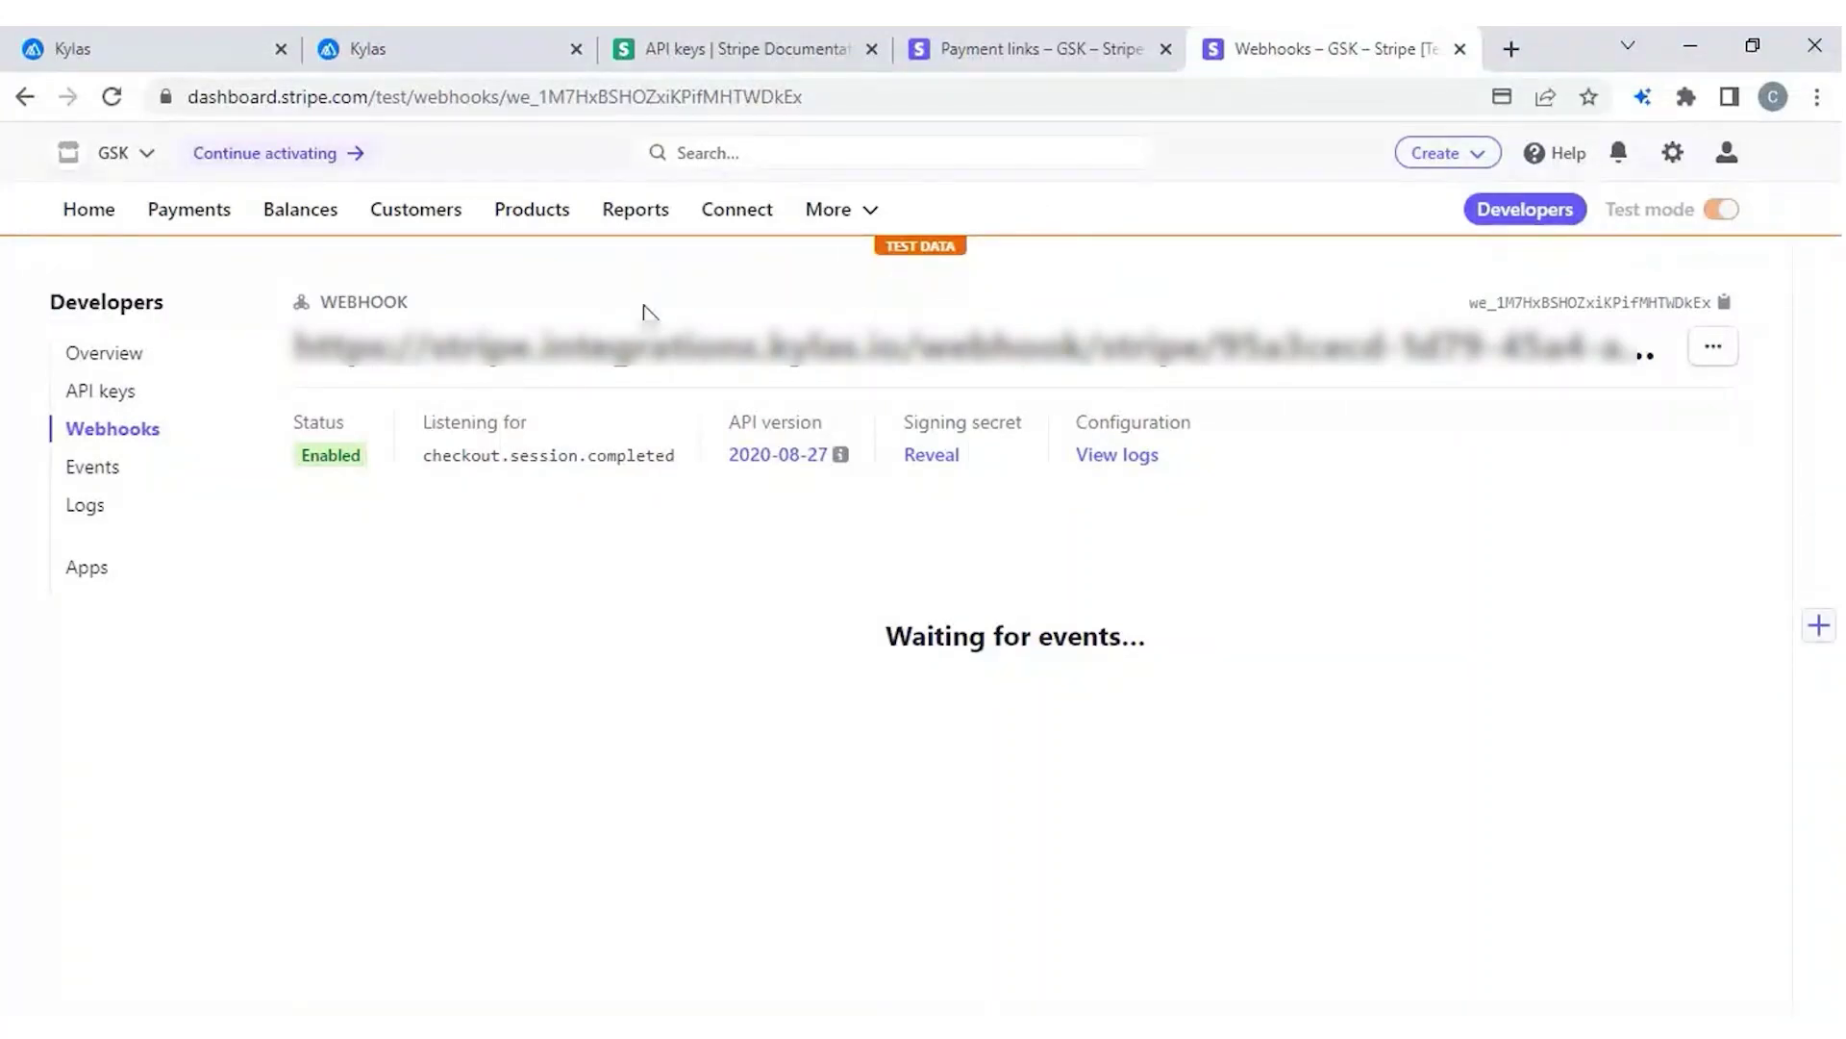
{"action": "left_click", "coordinate": [430, 58]}
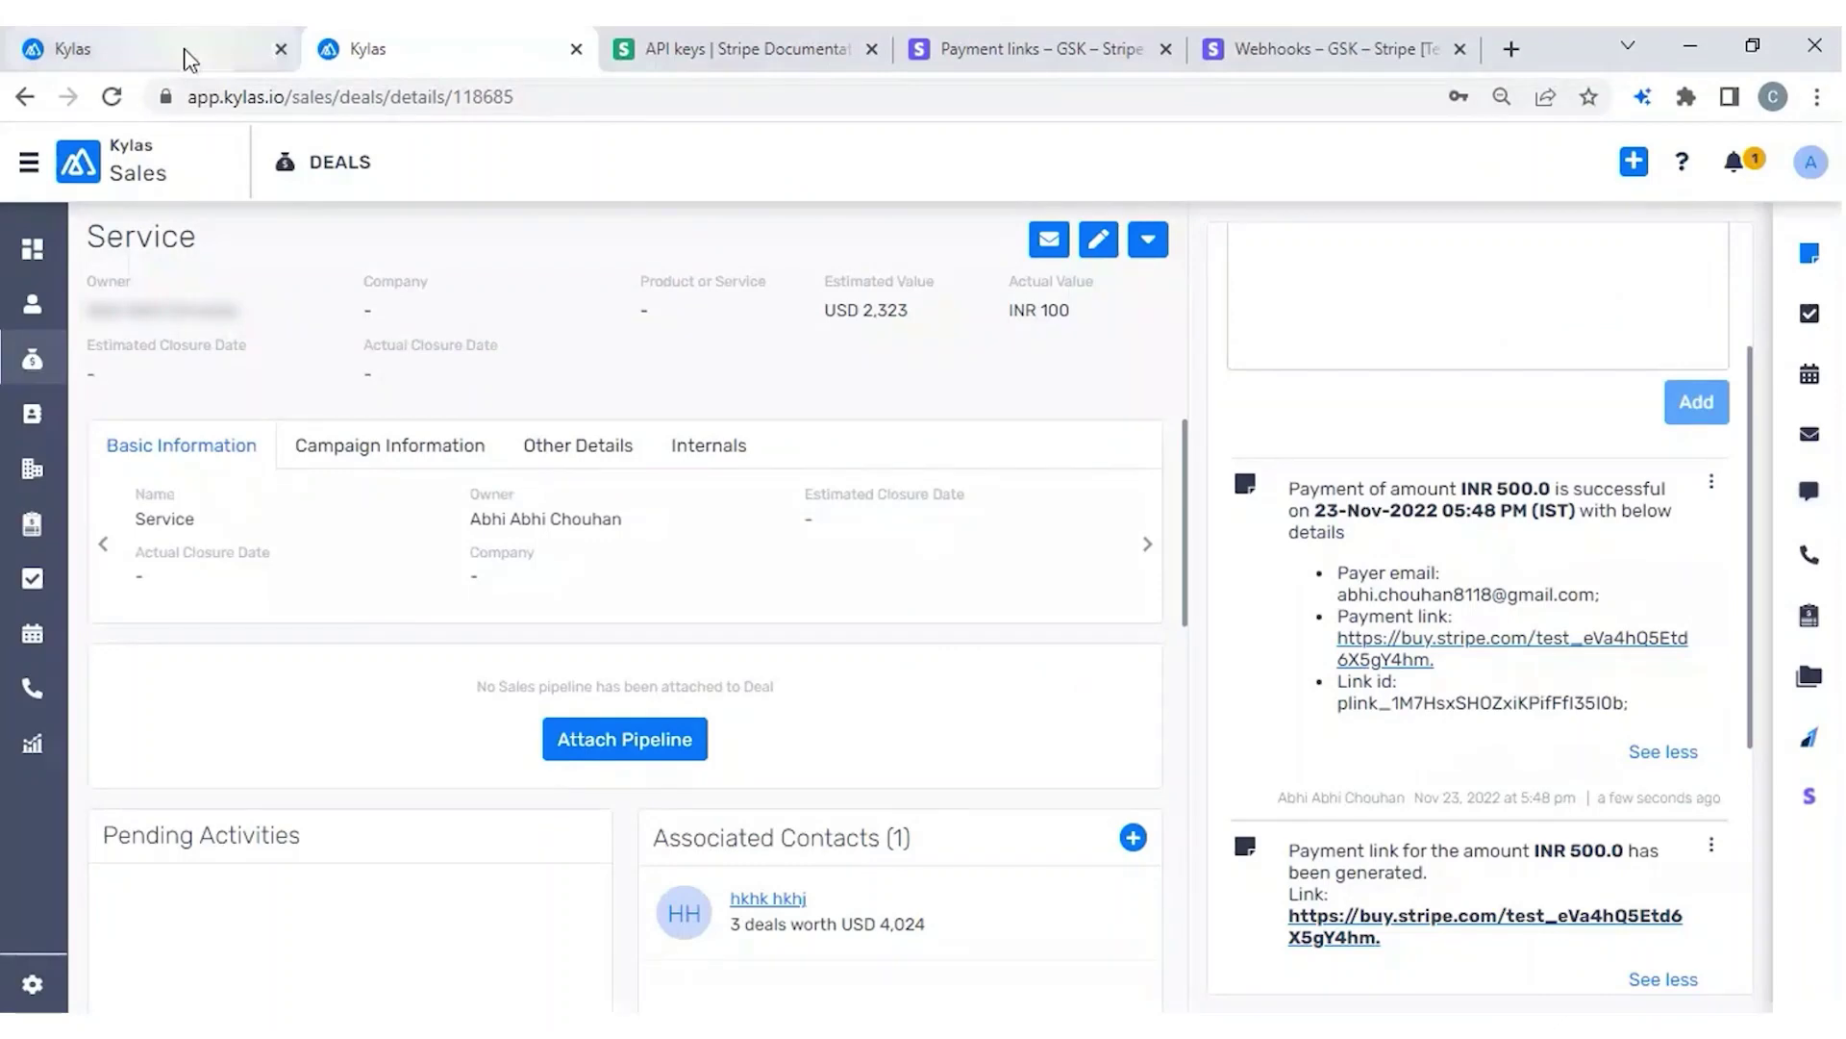
Review the INR 500.0 payment-success note on the Service deal page.
{"action": "left_click", "coordinate": [189, 60]}
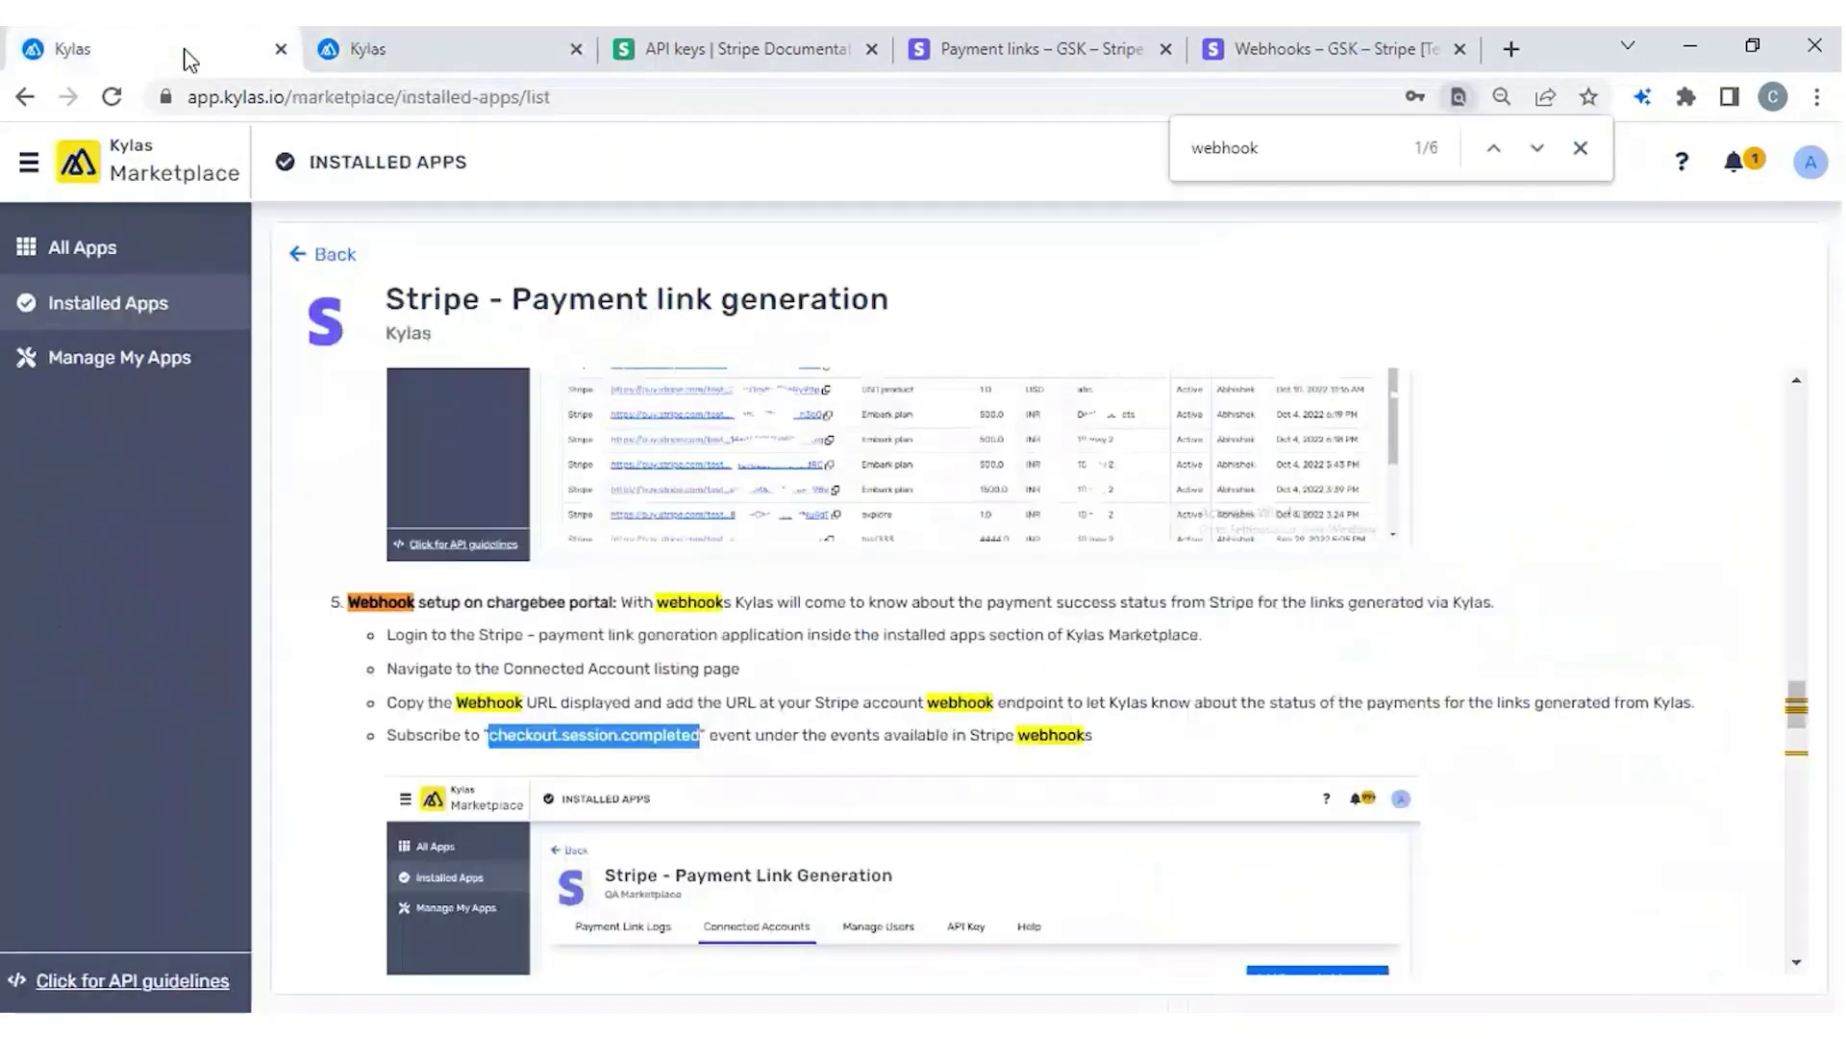
{"action": "left_click", "coordinate": [189, 60]}
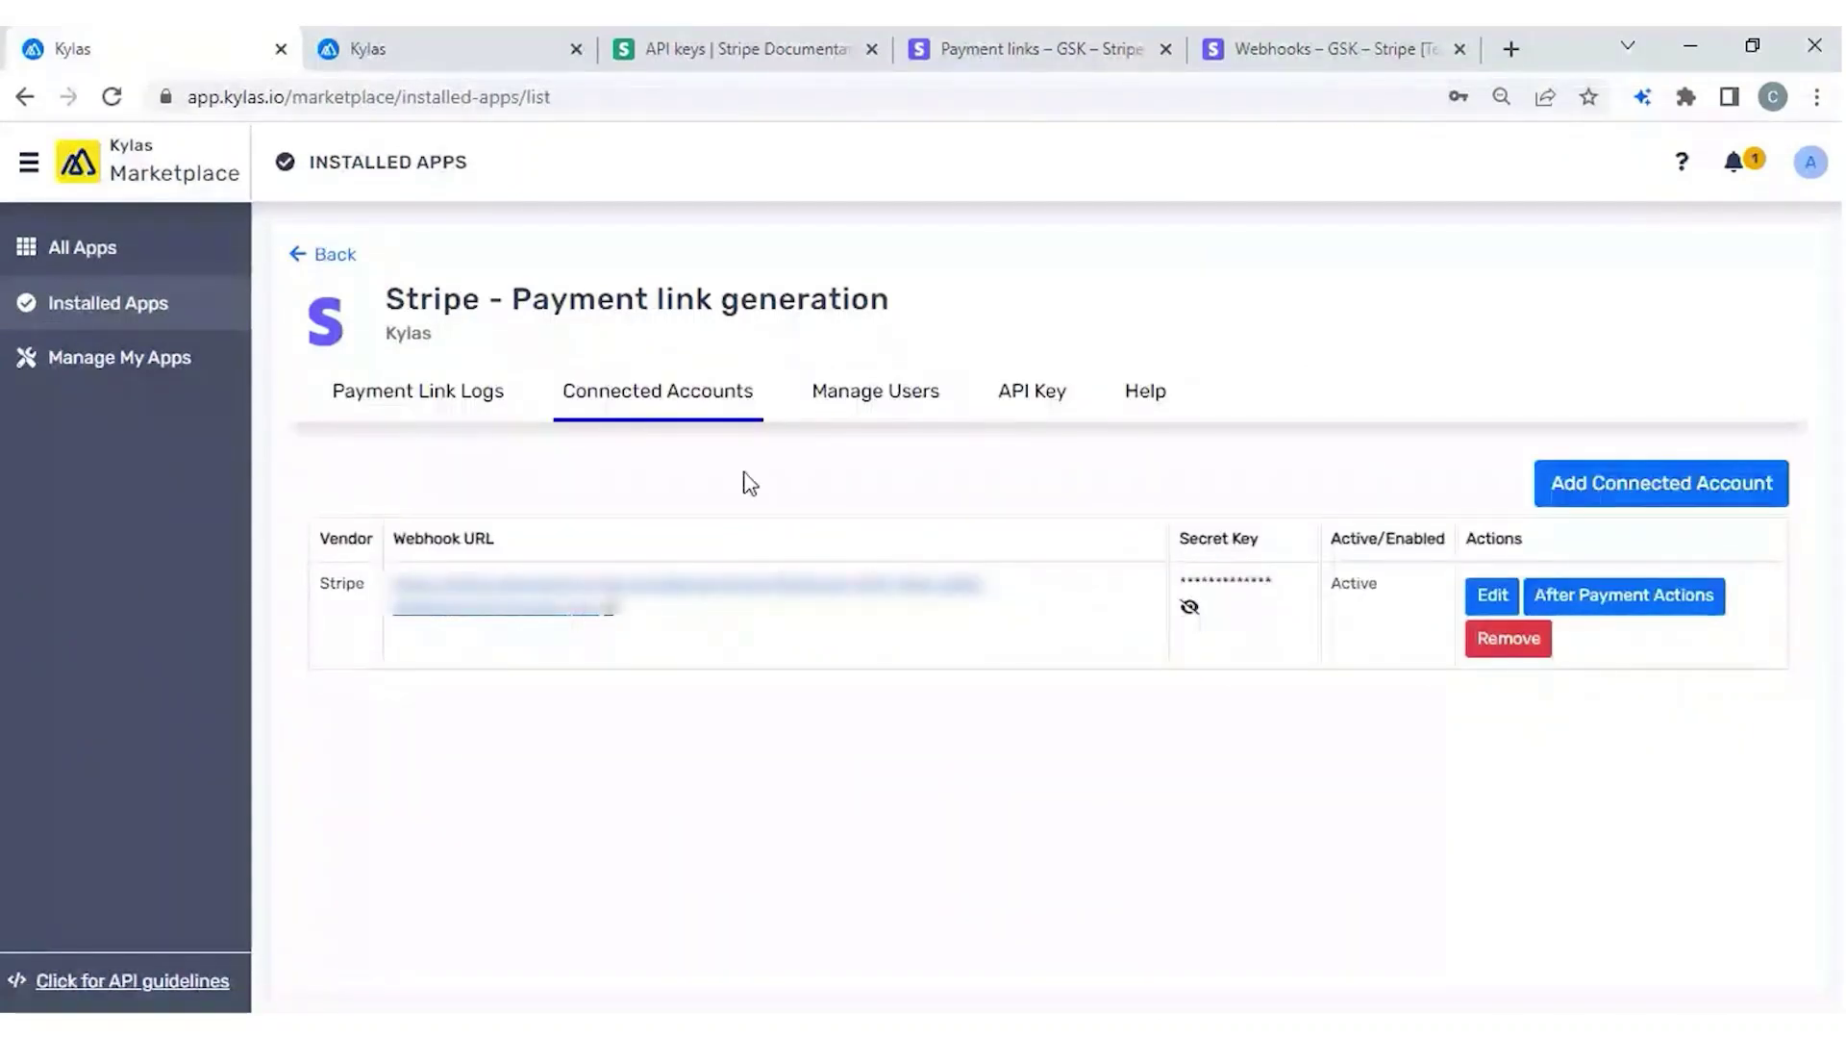
{"action": "left_click", "coordinate": [498, 56]}
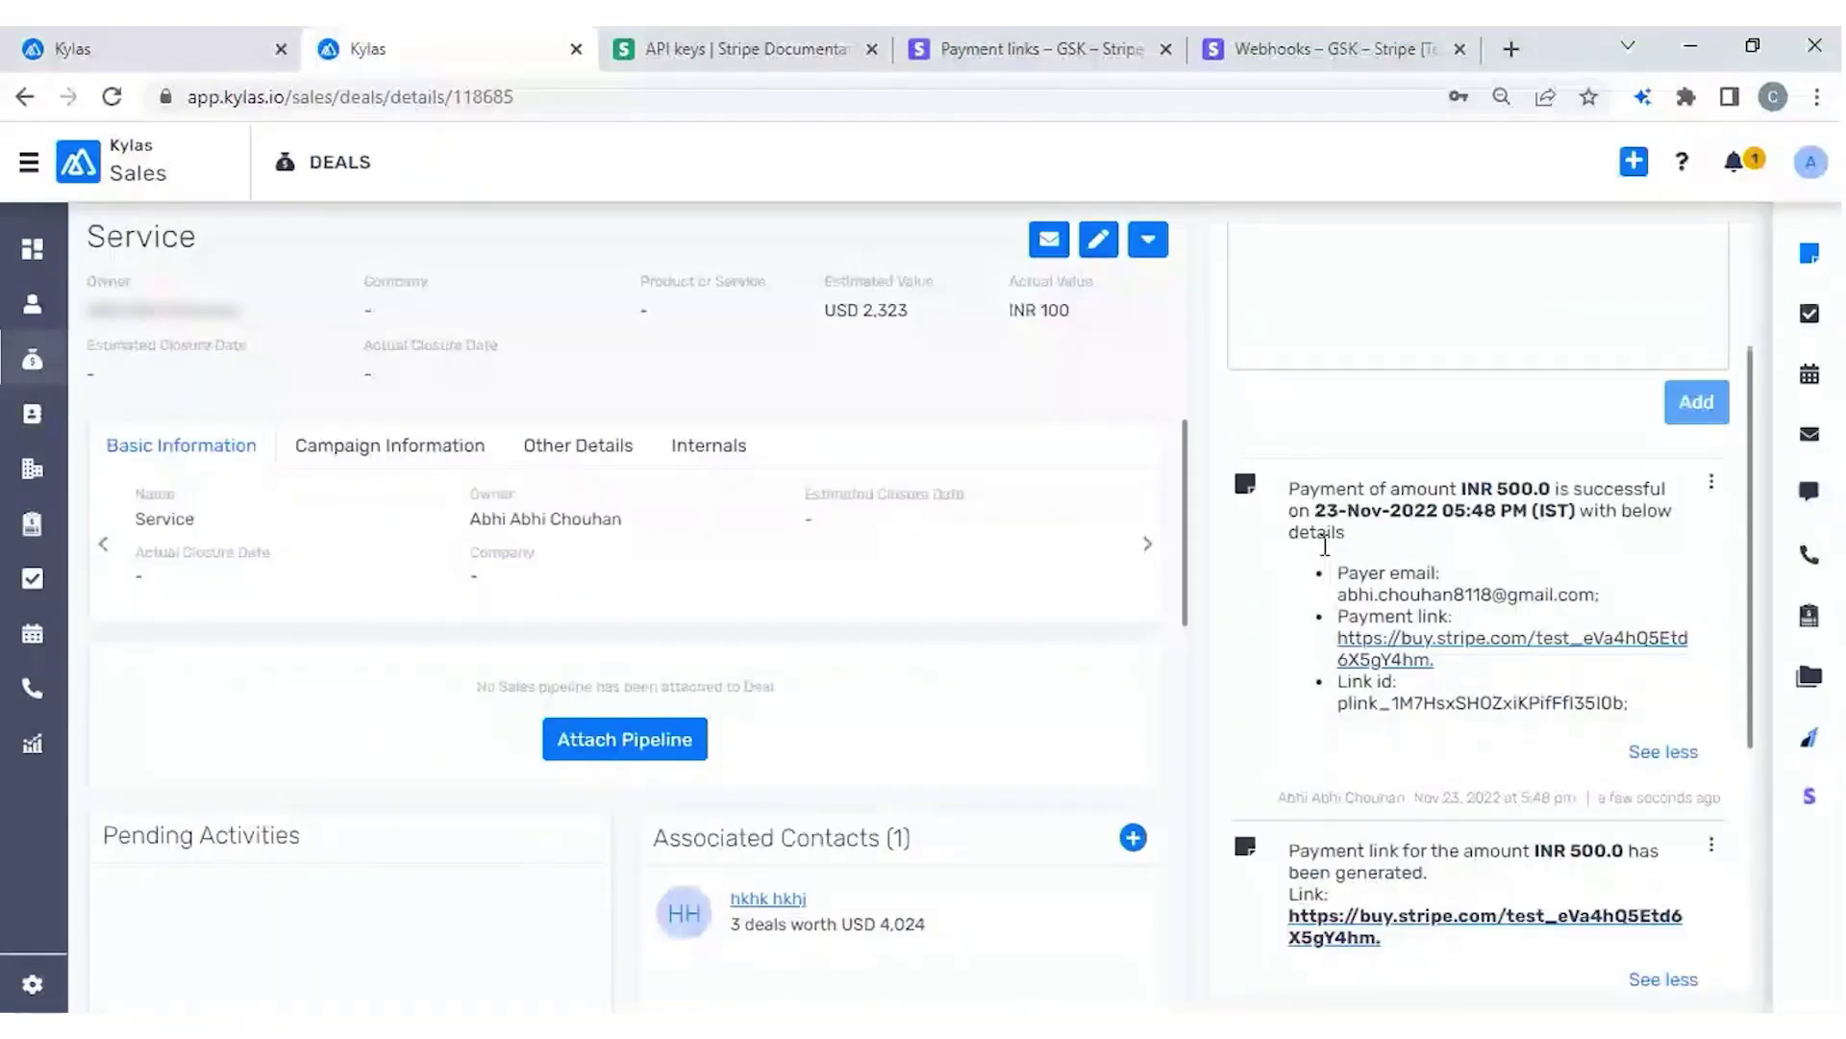
{"action": "left_click_drag", "start_coordinate": [1326, 546], "coordinate": [1529, 694]}
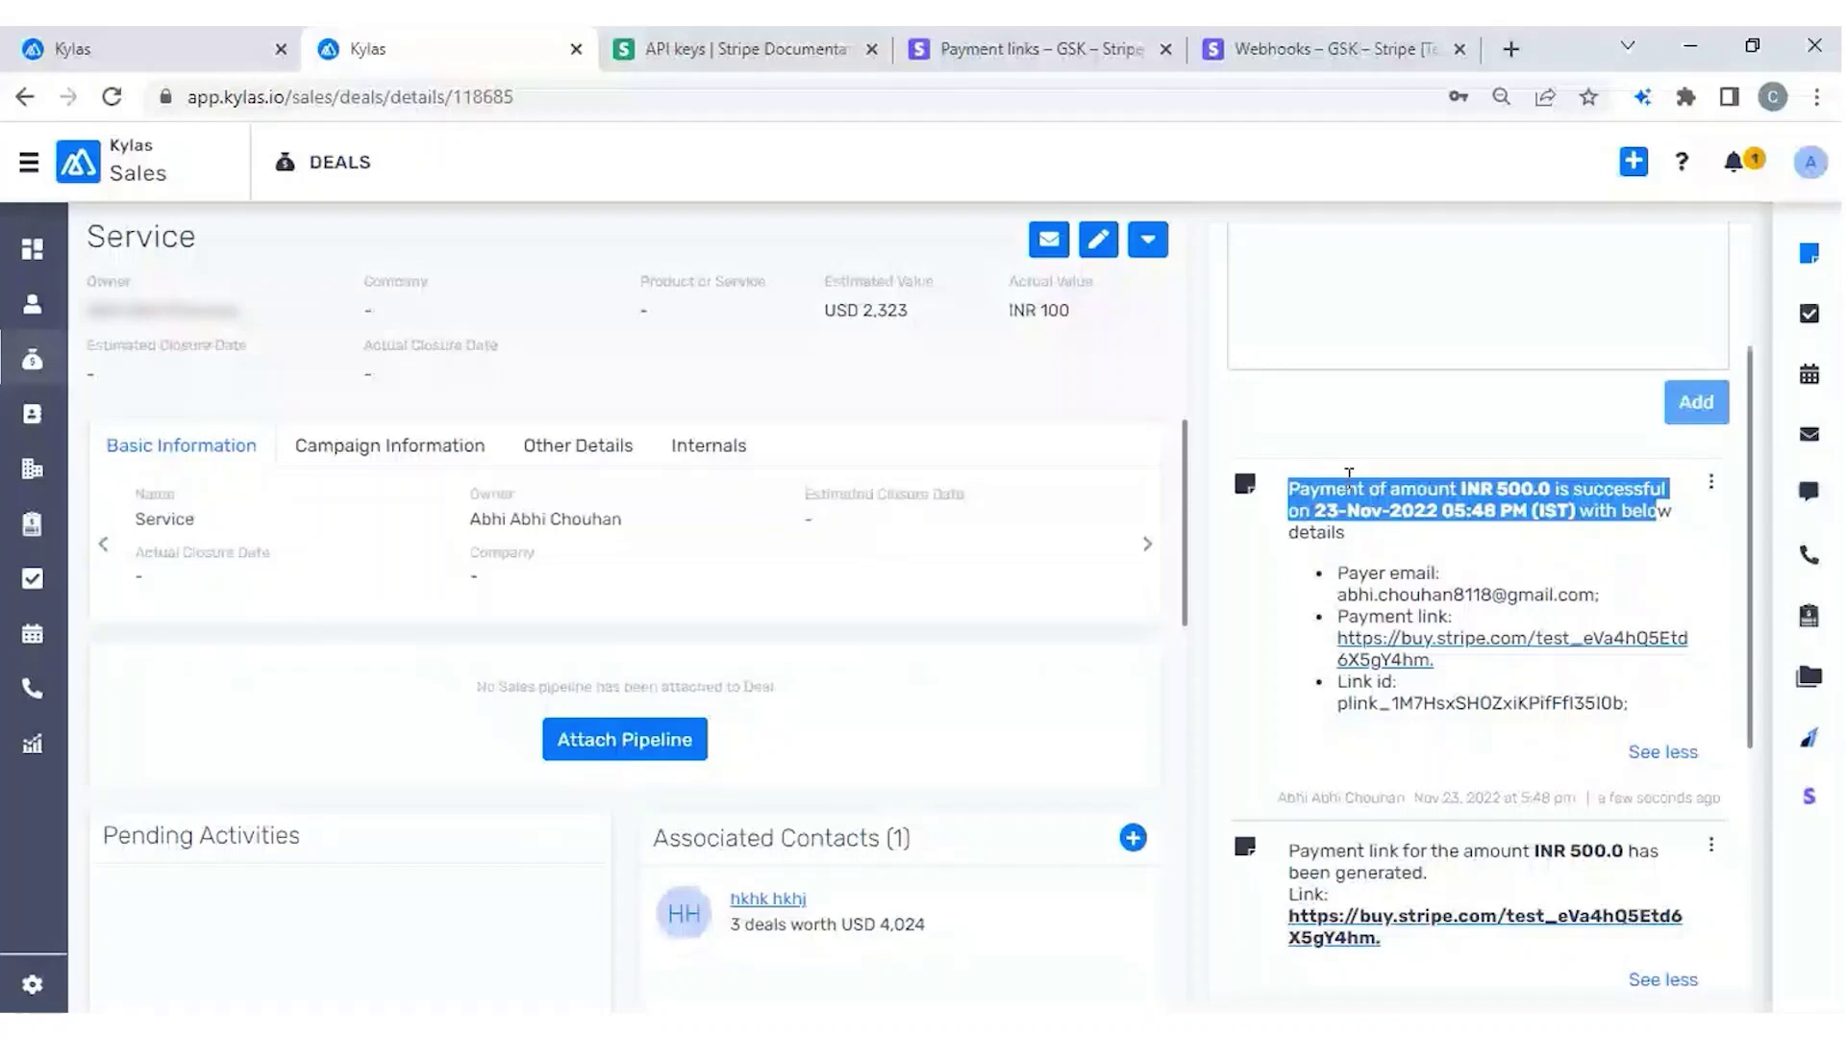
{"action": "scroll", "coordinate": [1349, 475], "scroll_direction": "up", "scroll_amount": 3}
Start a new Payment Success after-payment action for the connected Stripe account.
{"action": "left_click", "coordinate": [234, 66]}
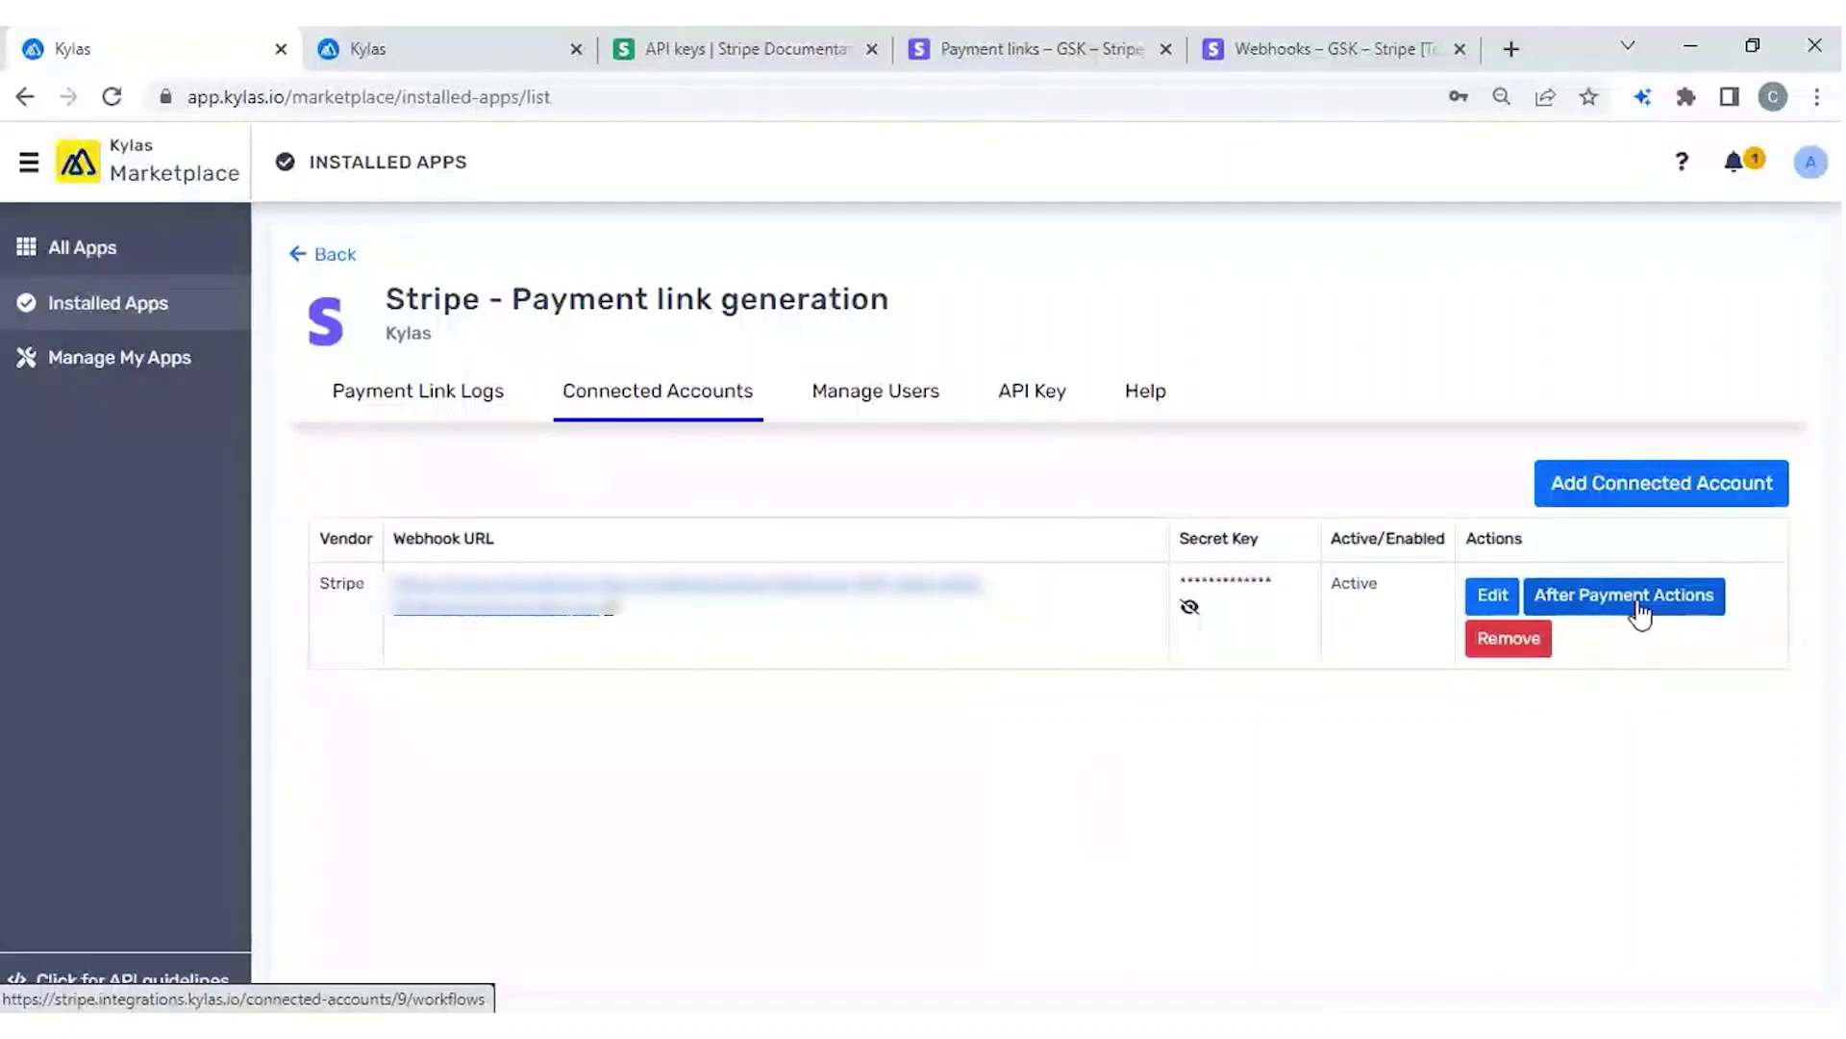
{"action": "left_click", "coordinate": [1640, 608]}
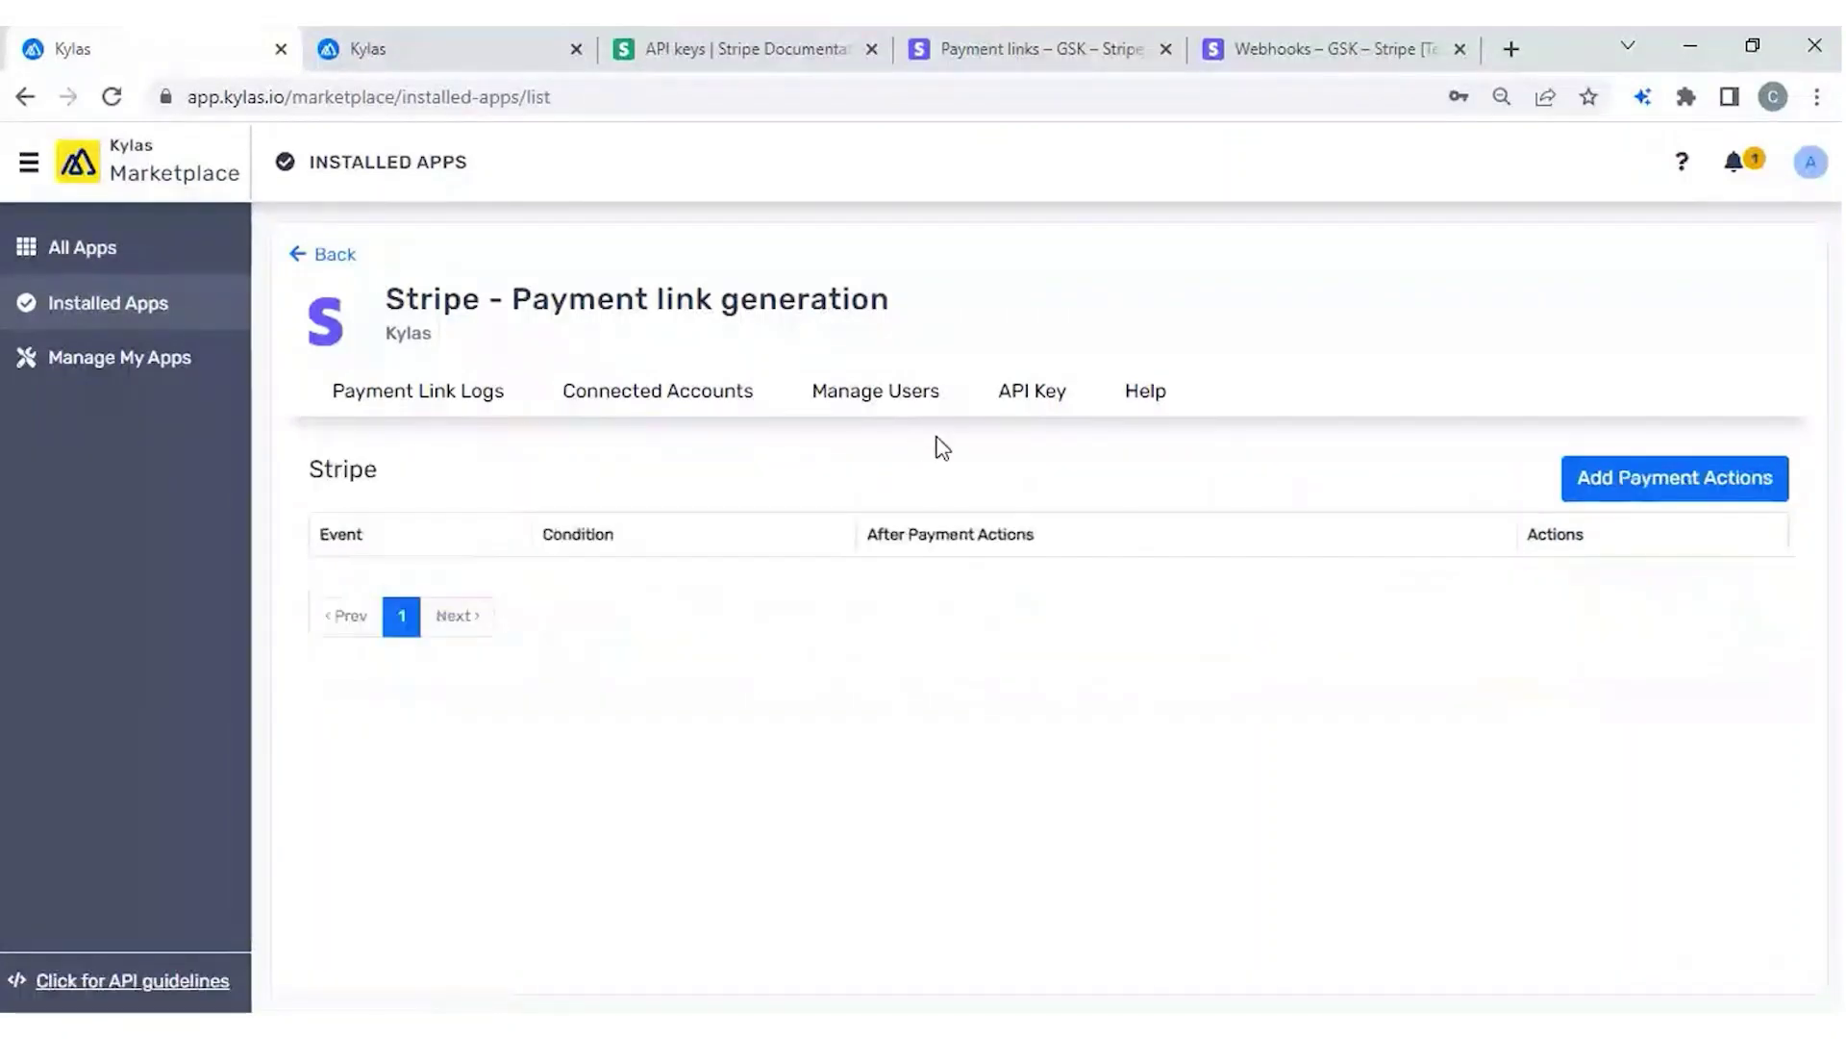
{"action": "left_click", "coordinate": [1662, 498]}
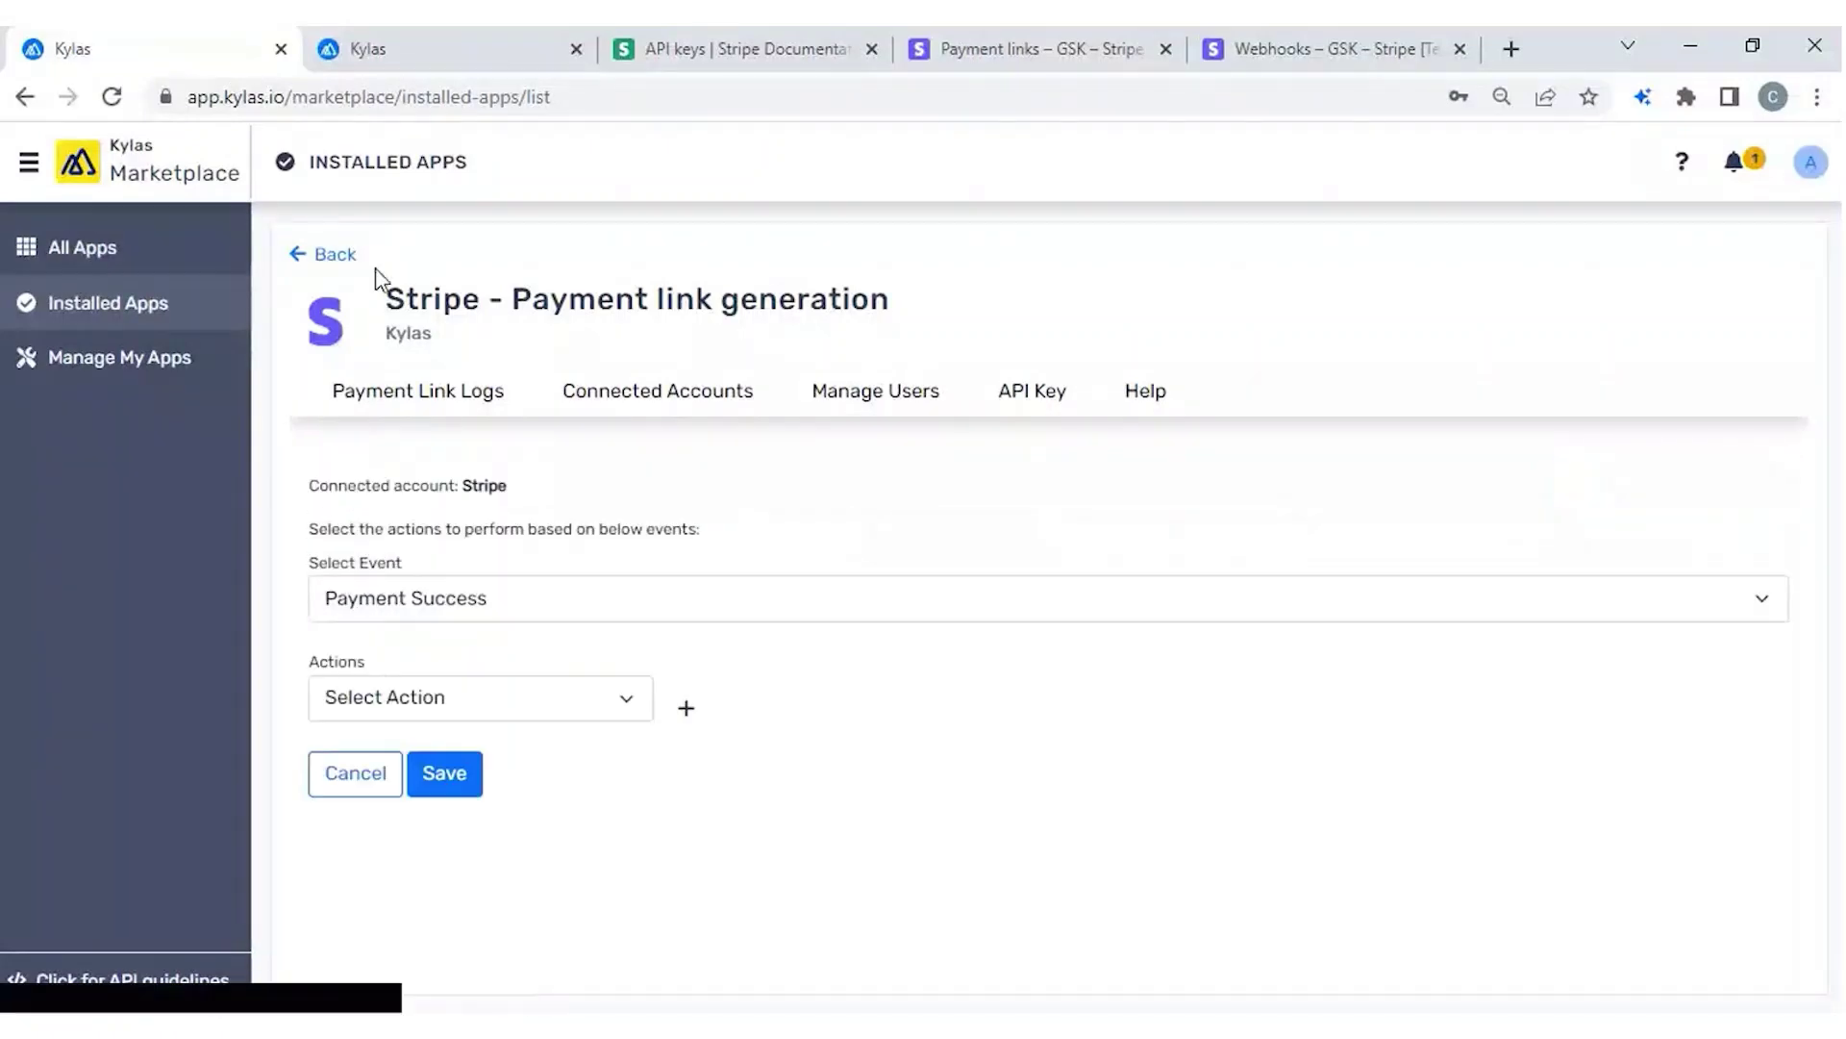
{"action": "left_click", "coordinate": [416, 44]}
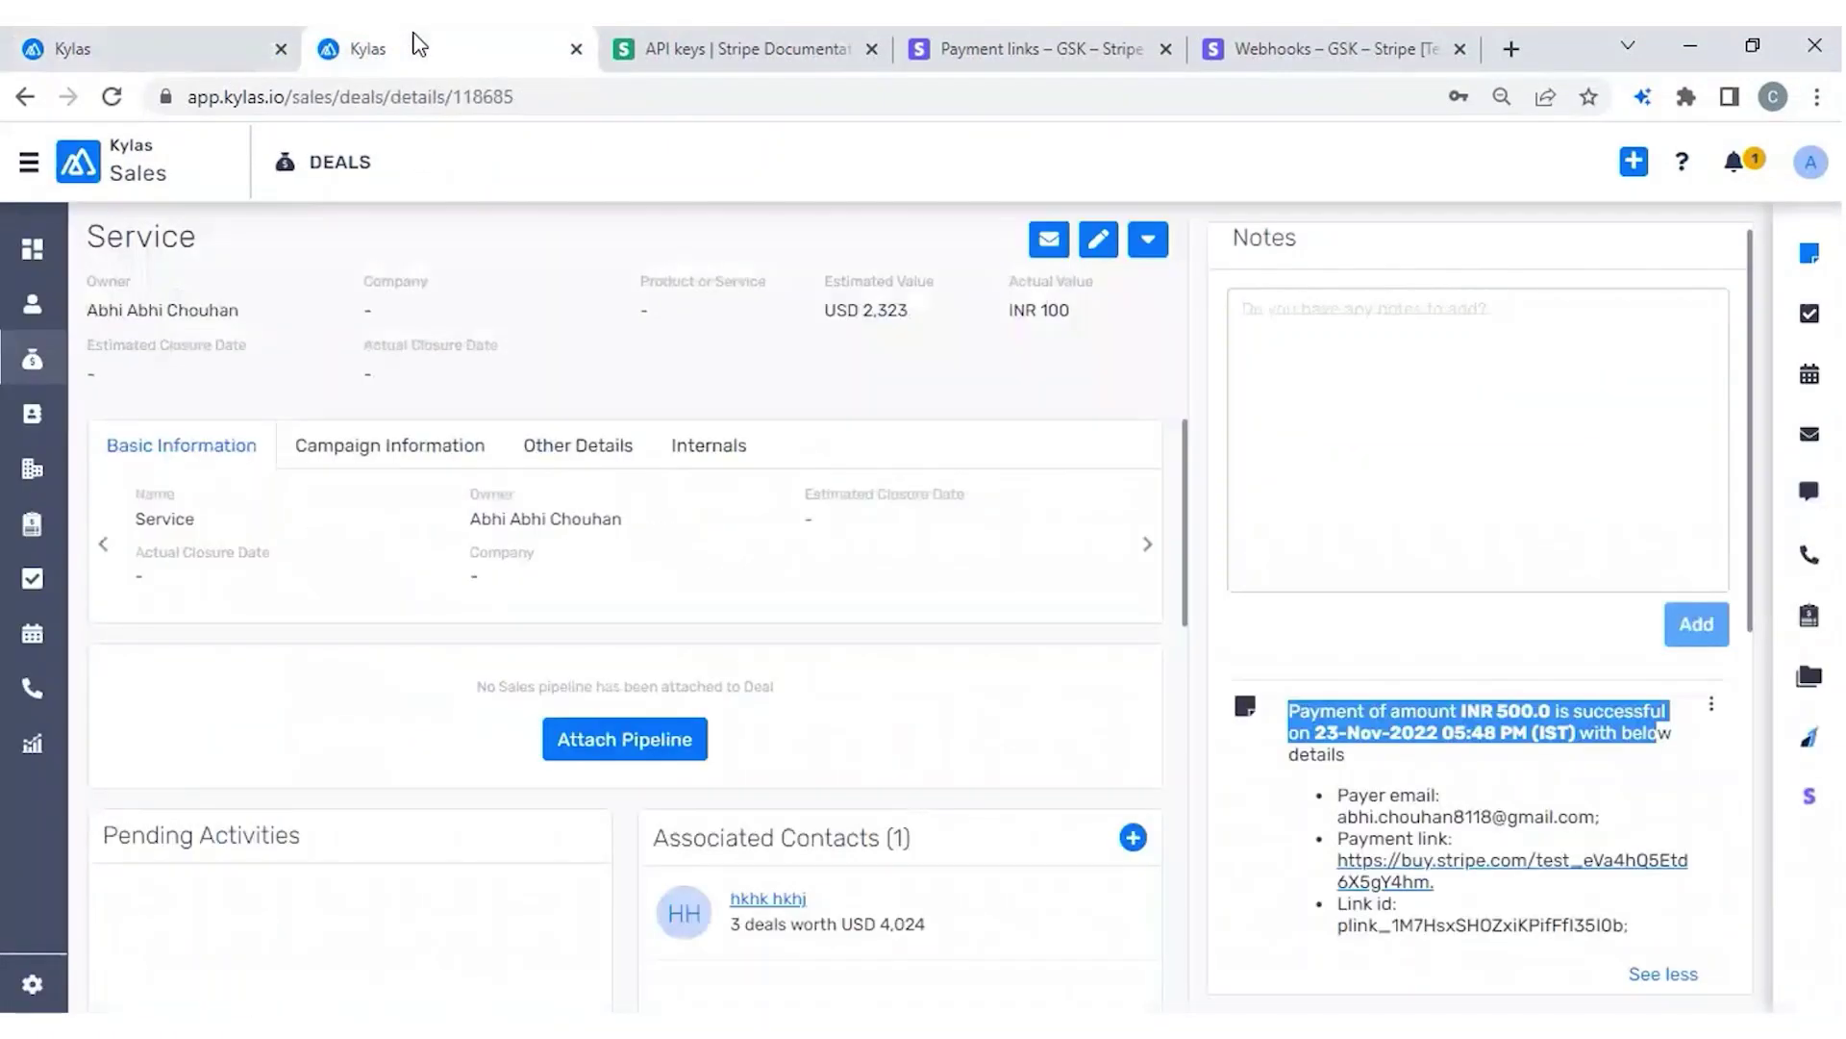
Attach the India Deal pipeline to the Service deal and mark Quotation Sent as its current stage.
{"action": "left_click", "coordinate": [670, 748]}
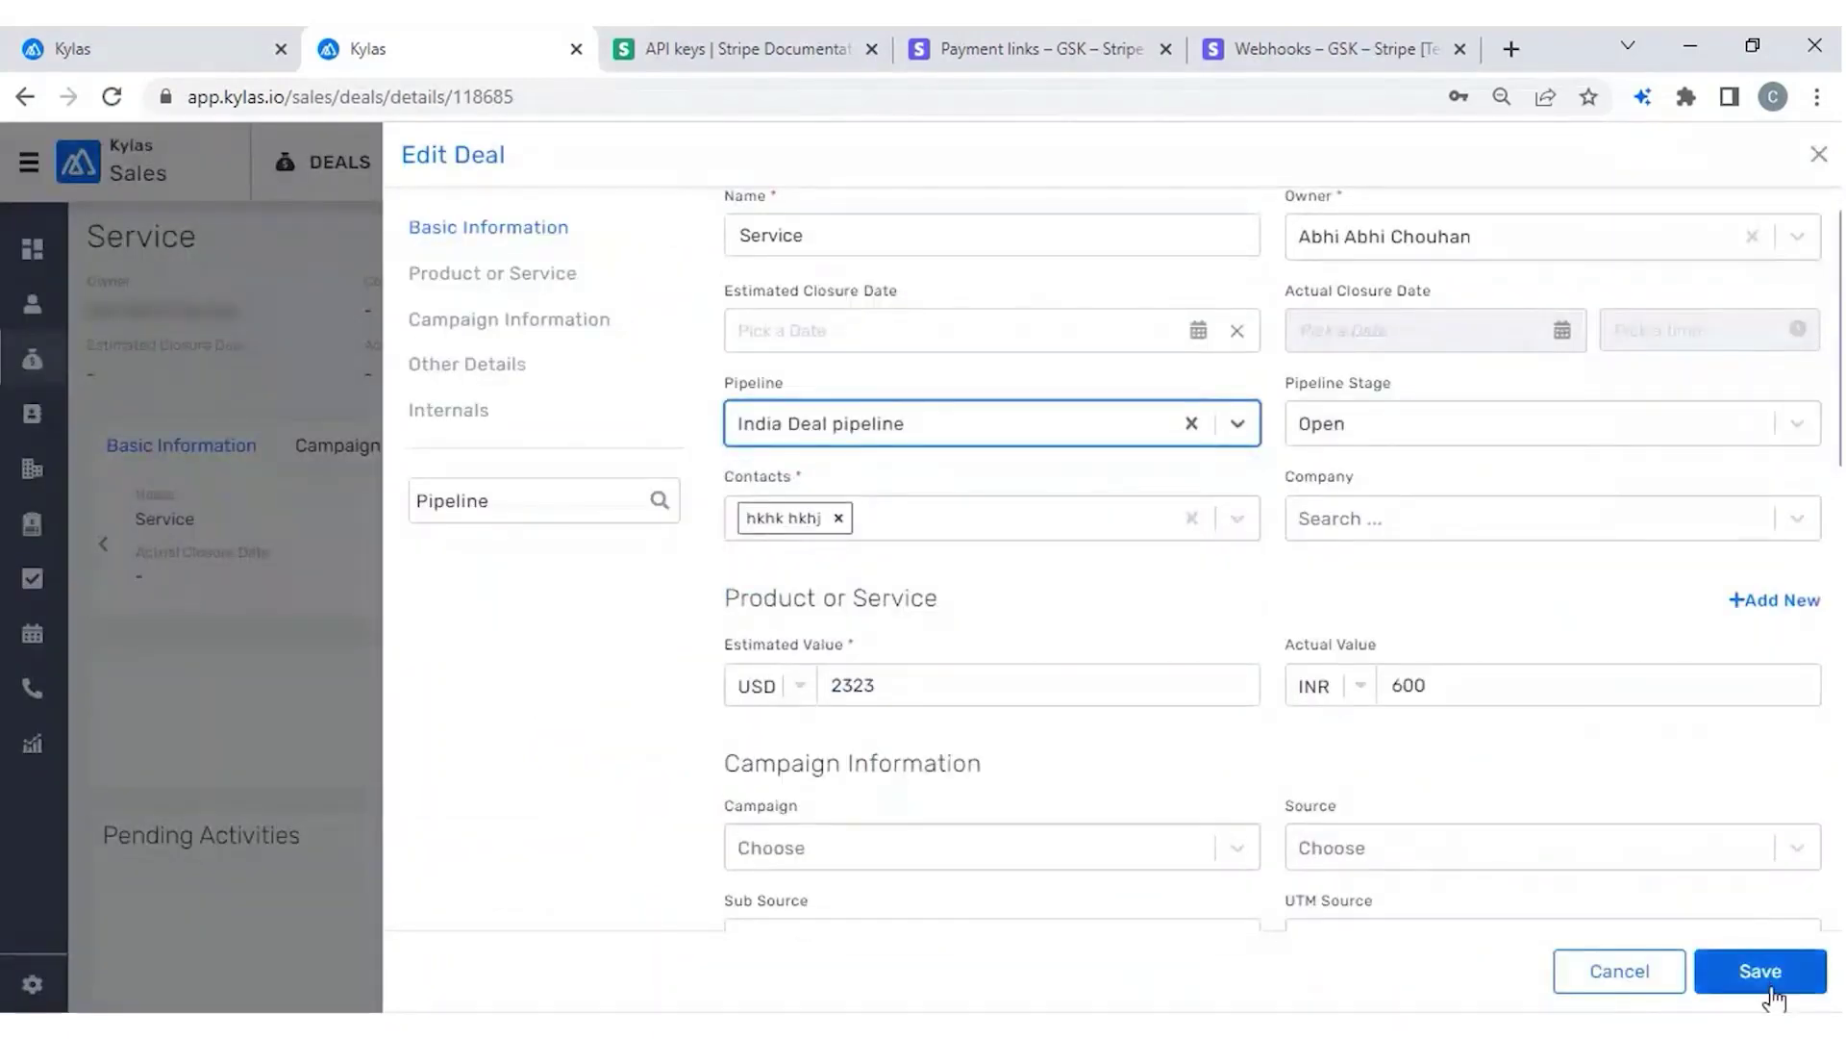
{"action": "left_click", "coordinate": [1771, 990]}
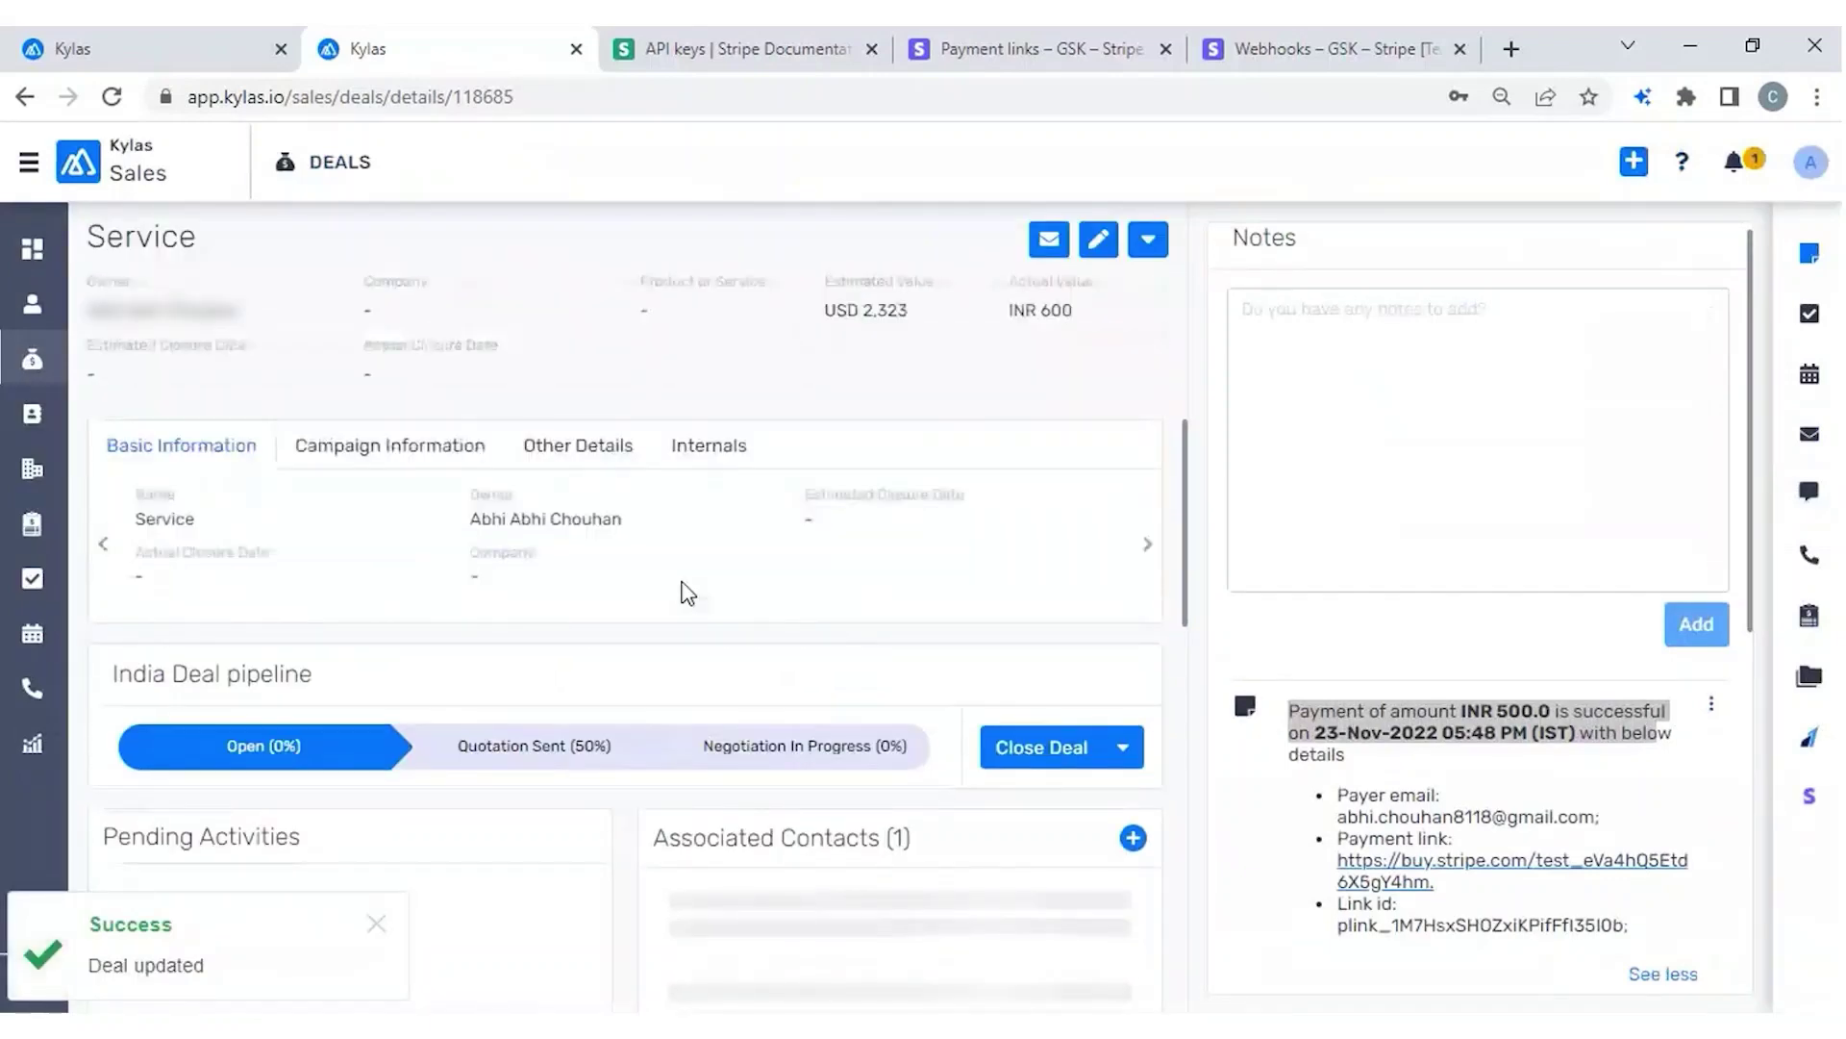
{"action": "scroll", "coordinate": [689, 616], "scroll_direction": "down", "scroll_amount": 1}
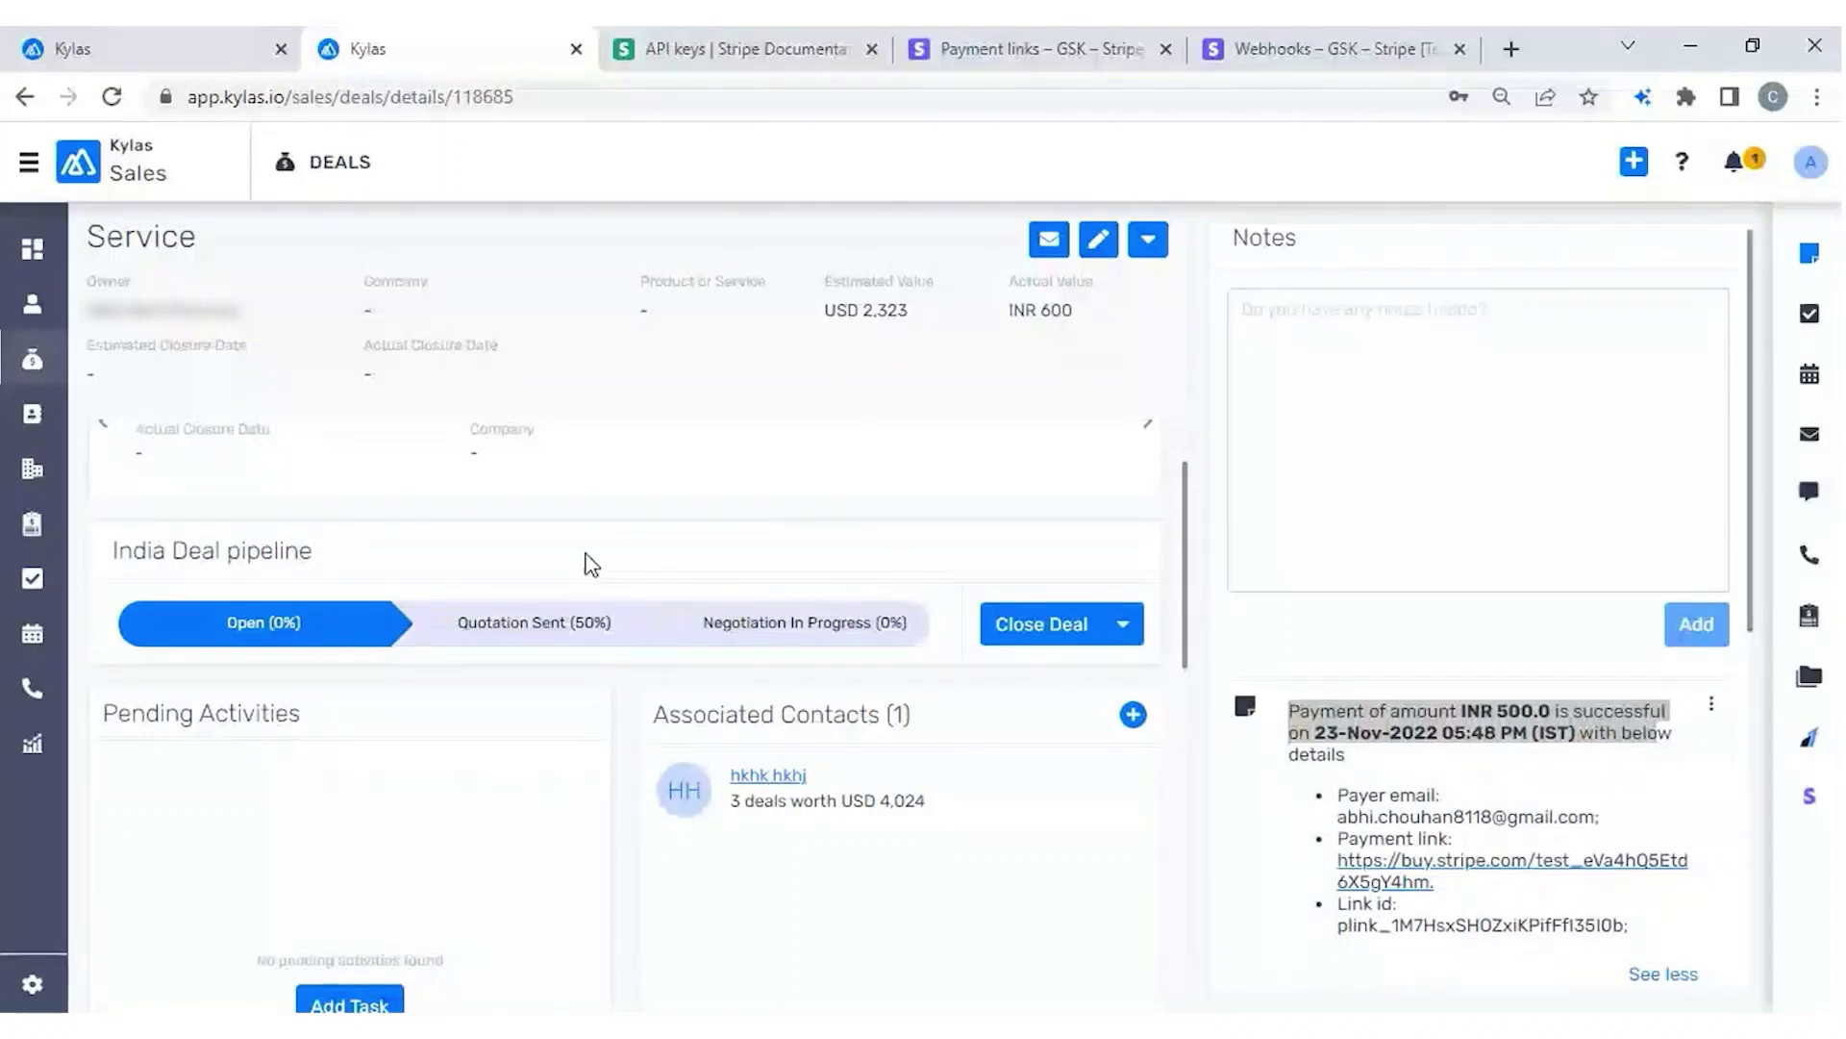
{"action": "left_click", "coordinate": [524, 623]}
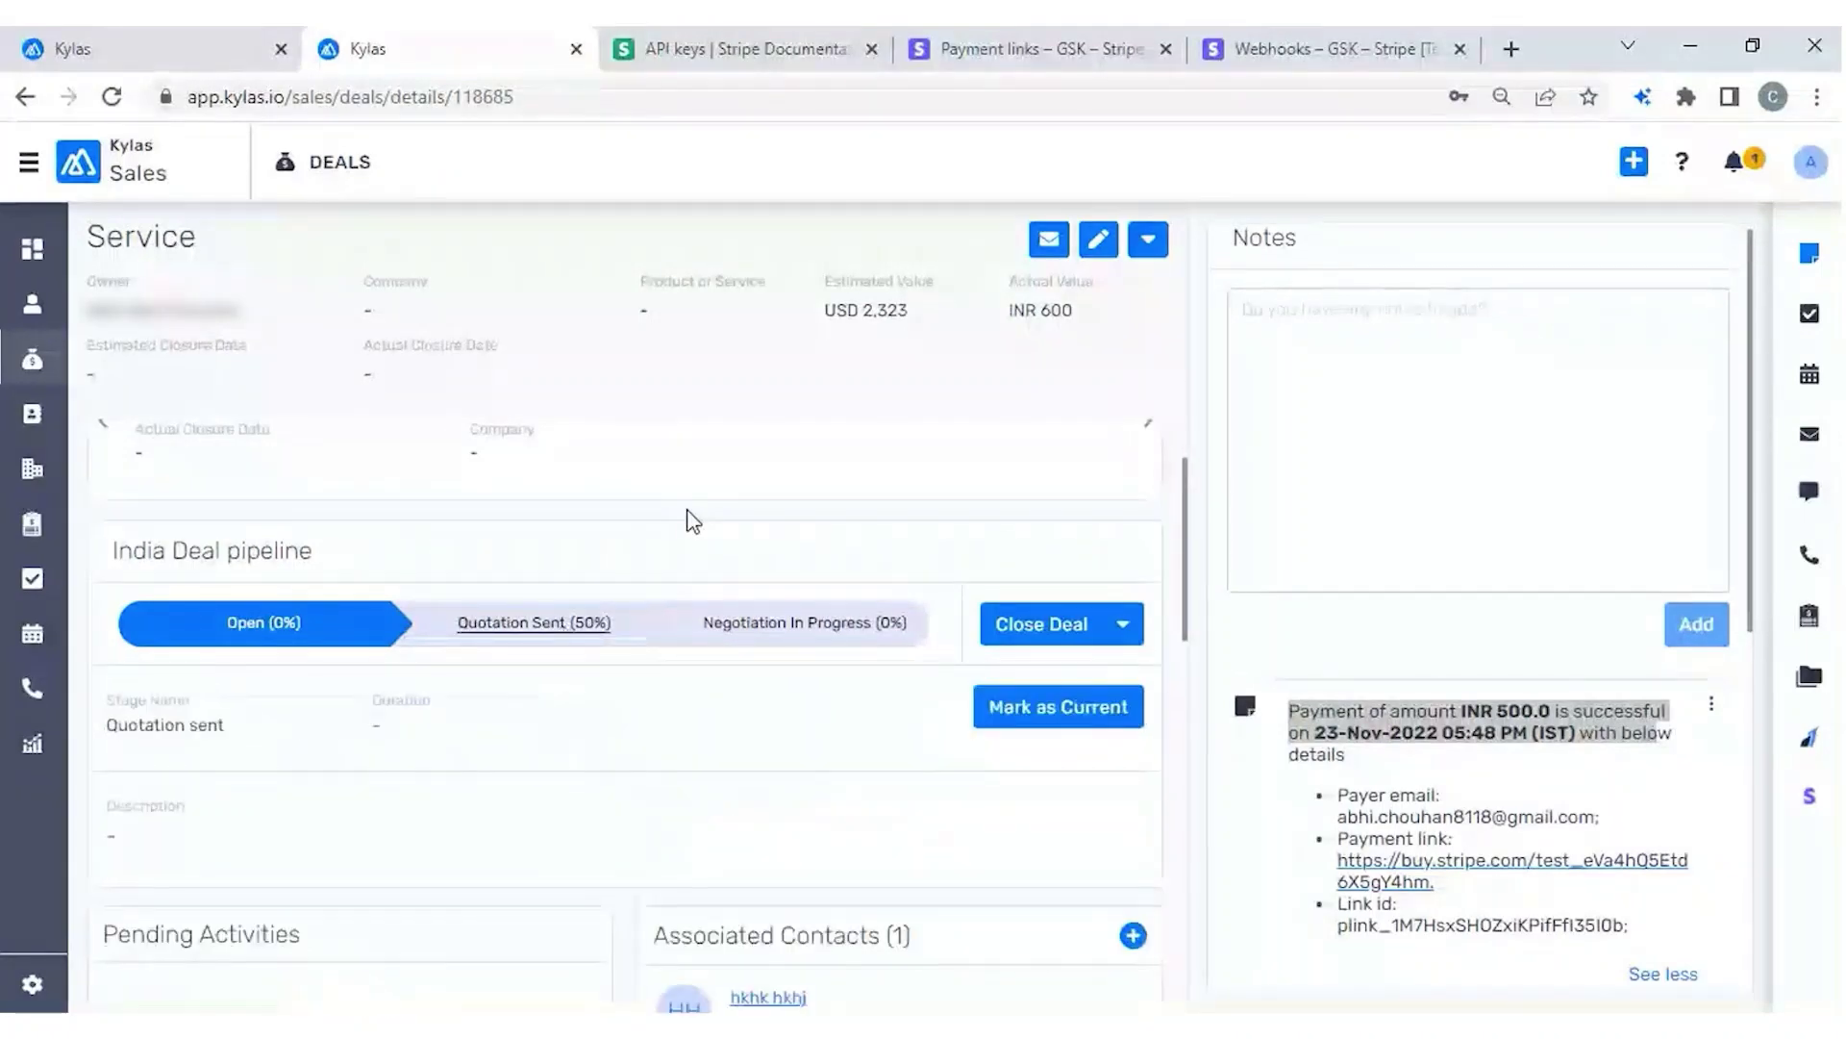
{"action": "left_click", "coordinate": [1048, 720]}
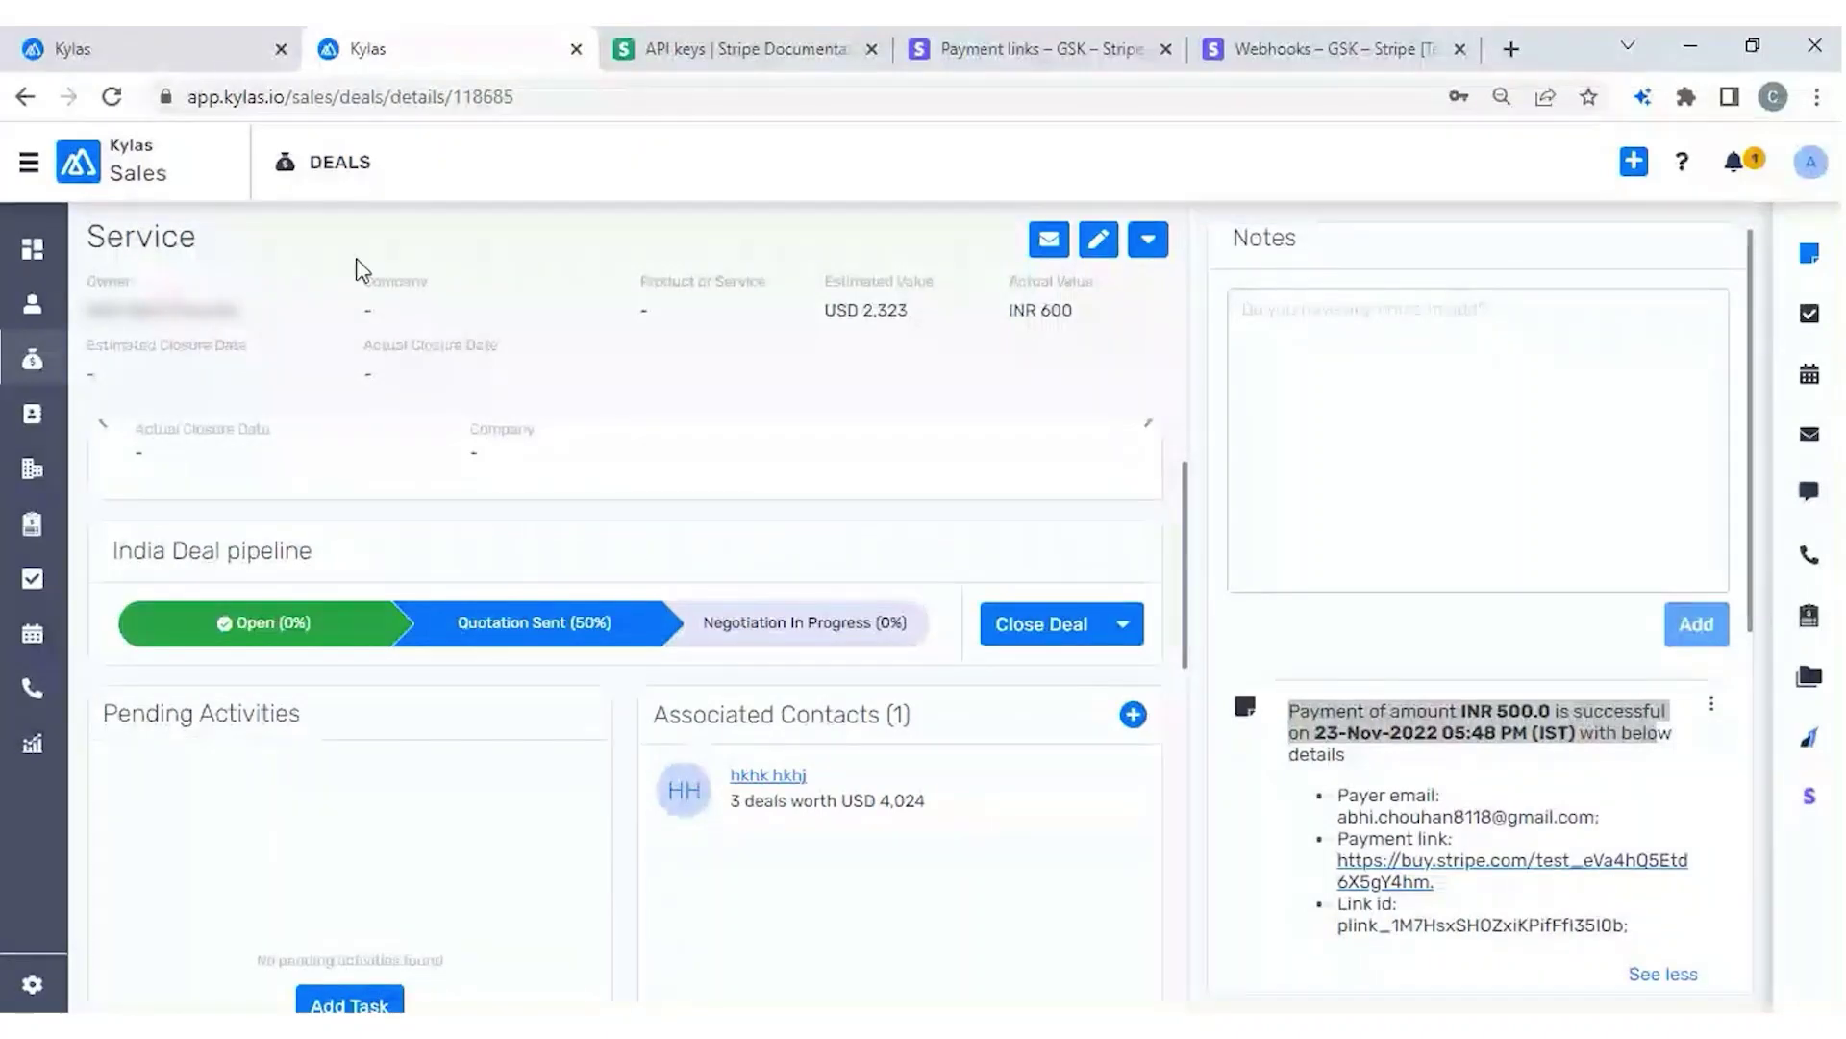
{"action": "left_click", "coordinate": [168, 68]}
Add a Payment Success action for the Stripe account moving India Deal pipeline deals to Won.
{"action": "left_click", "coordinate": [689, 411]}
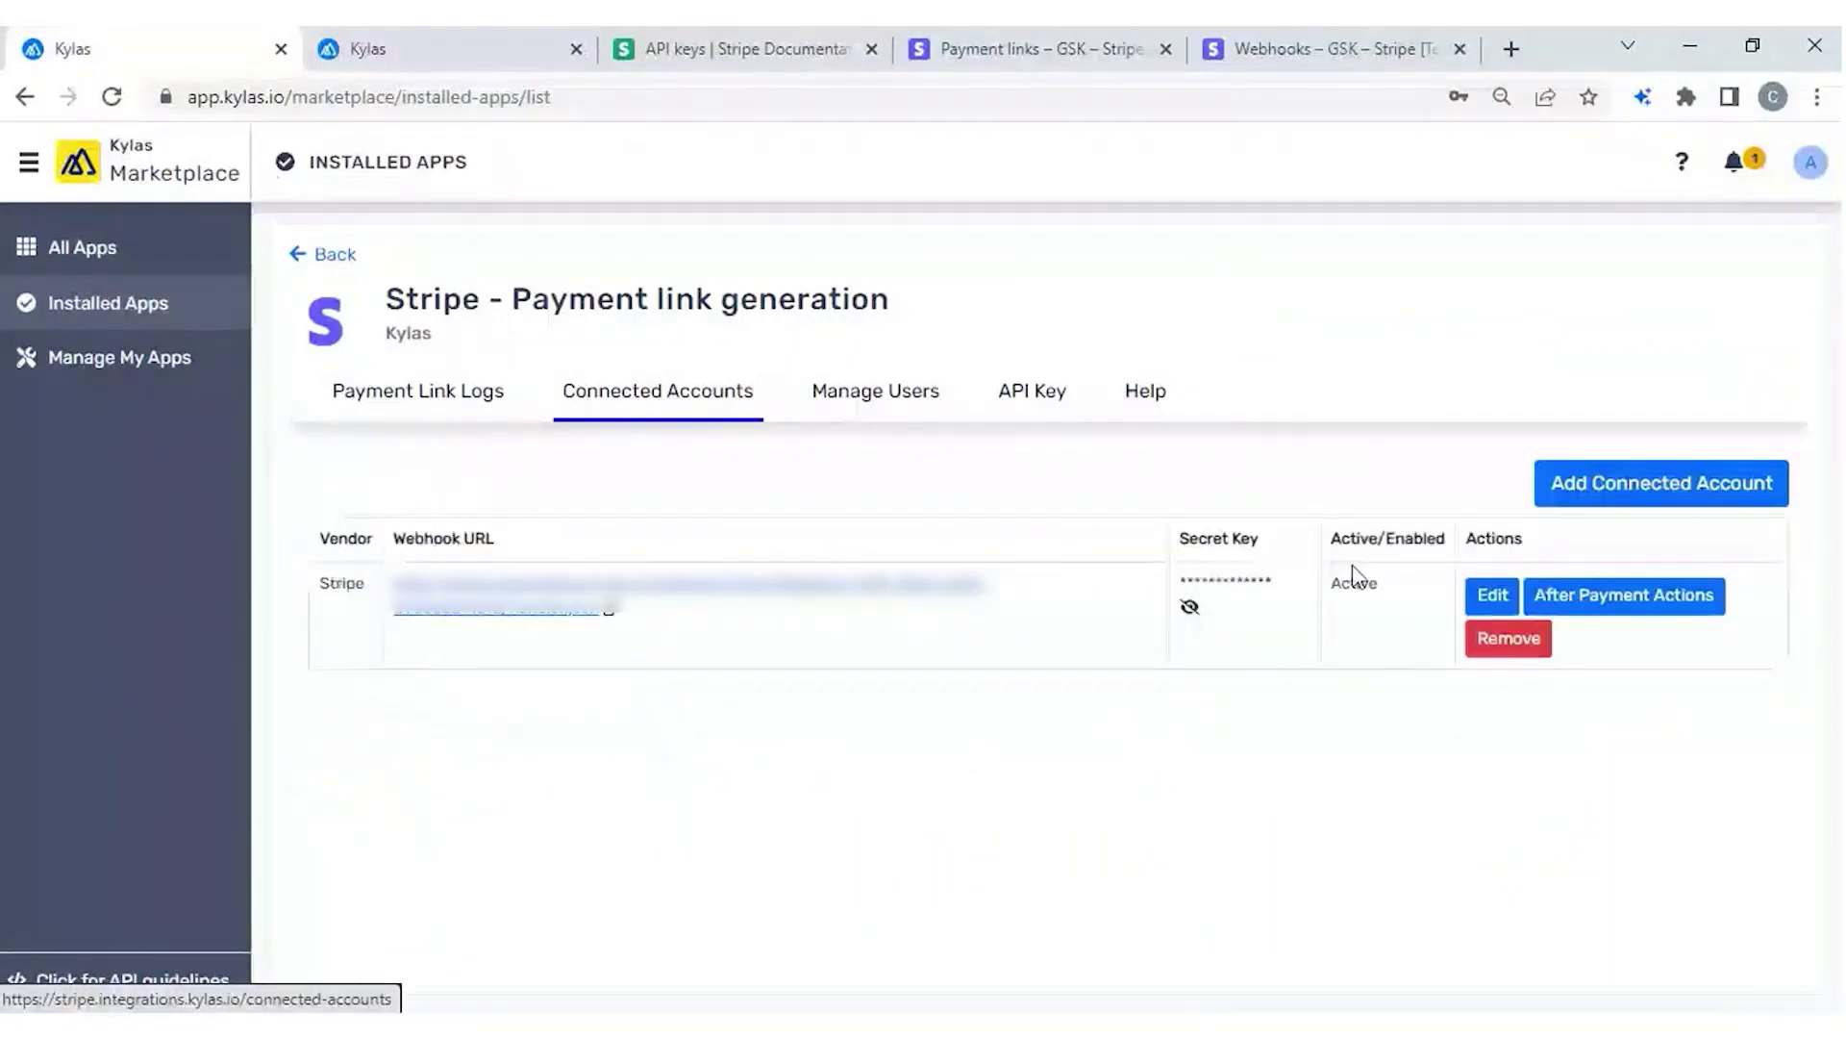
{"action": "left_click", "coordinate": [1658, 608]}
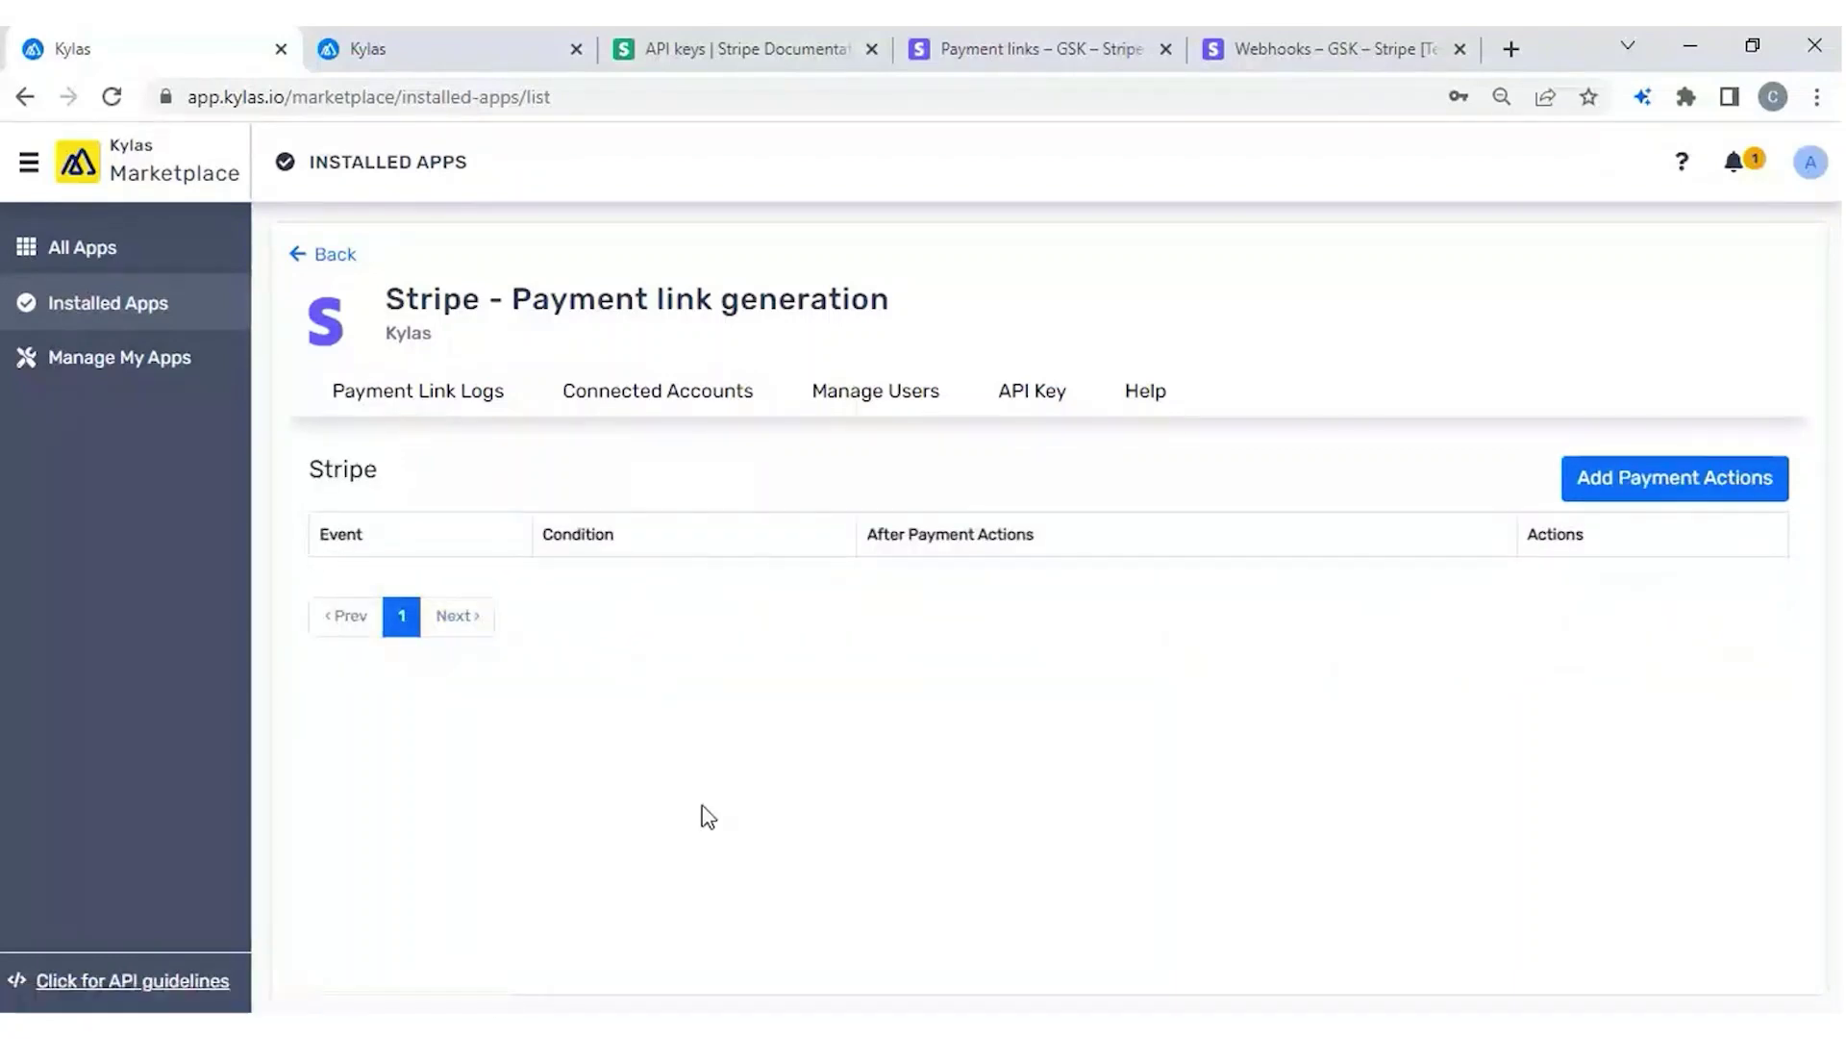
{"action": "left_click", "coordinate": [1658, 495]}
{"action": "left_click", "coordinate": [501, 611]}
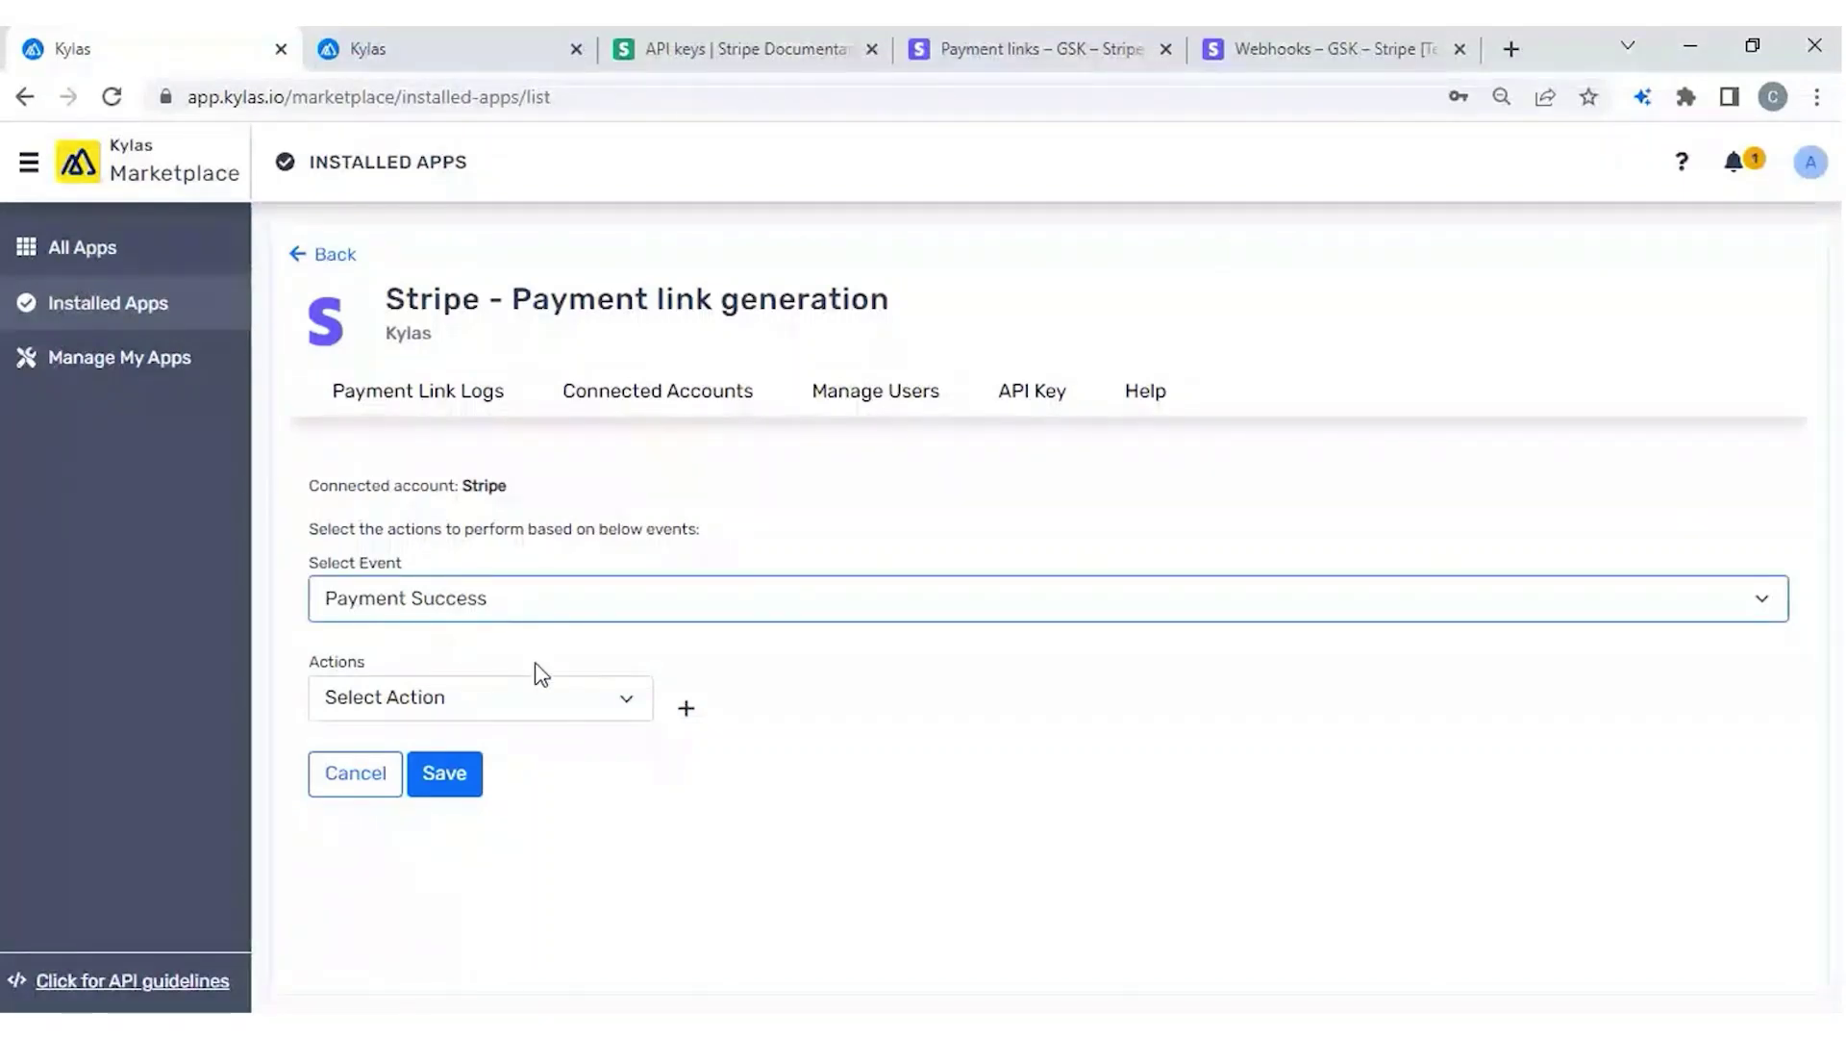
{"action": "left_click", "coordinate": [456, 717]}
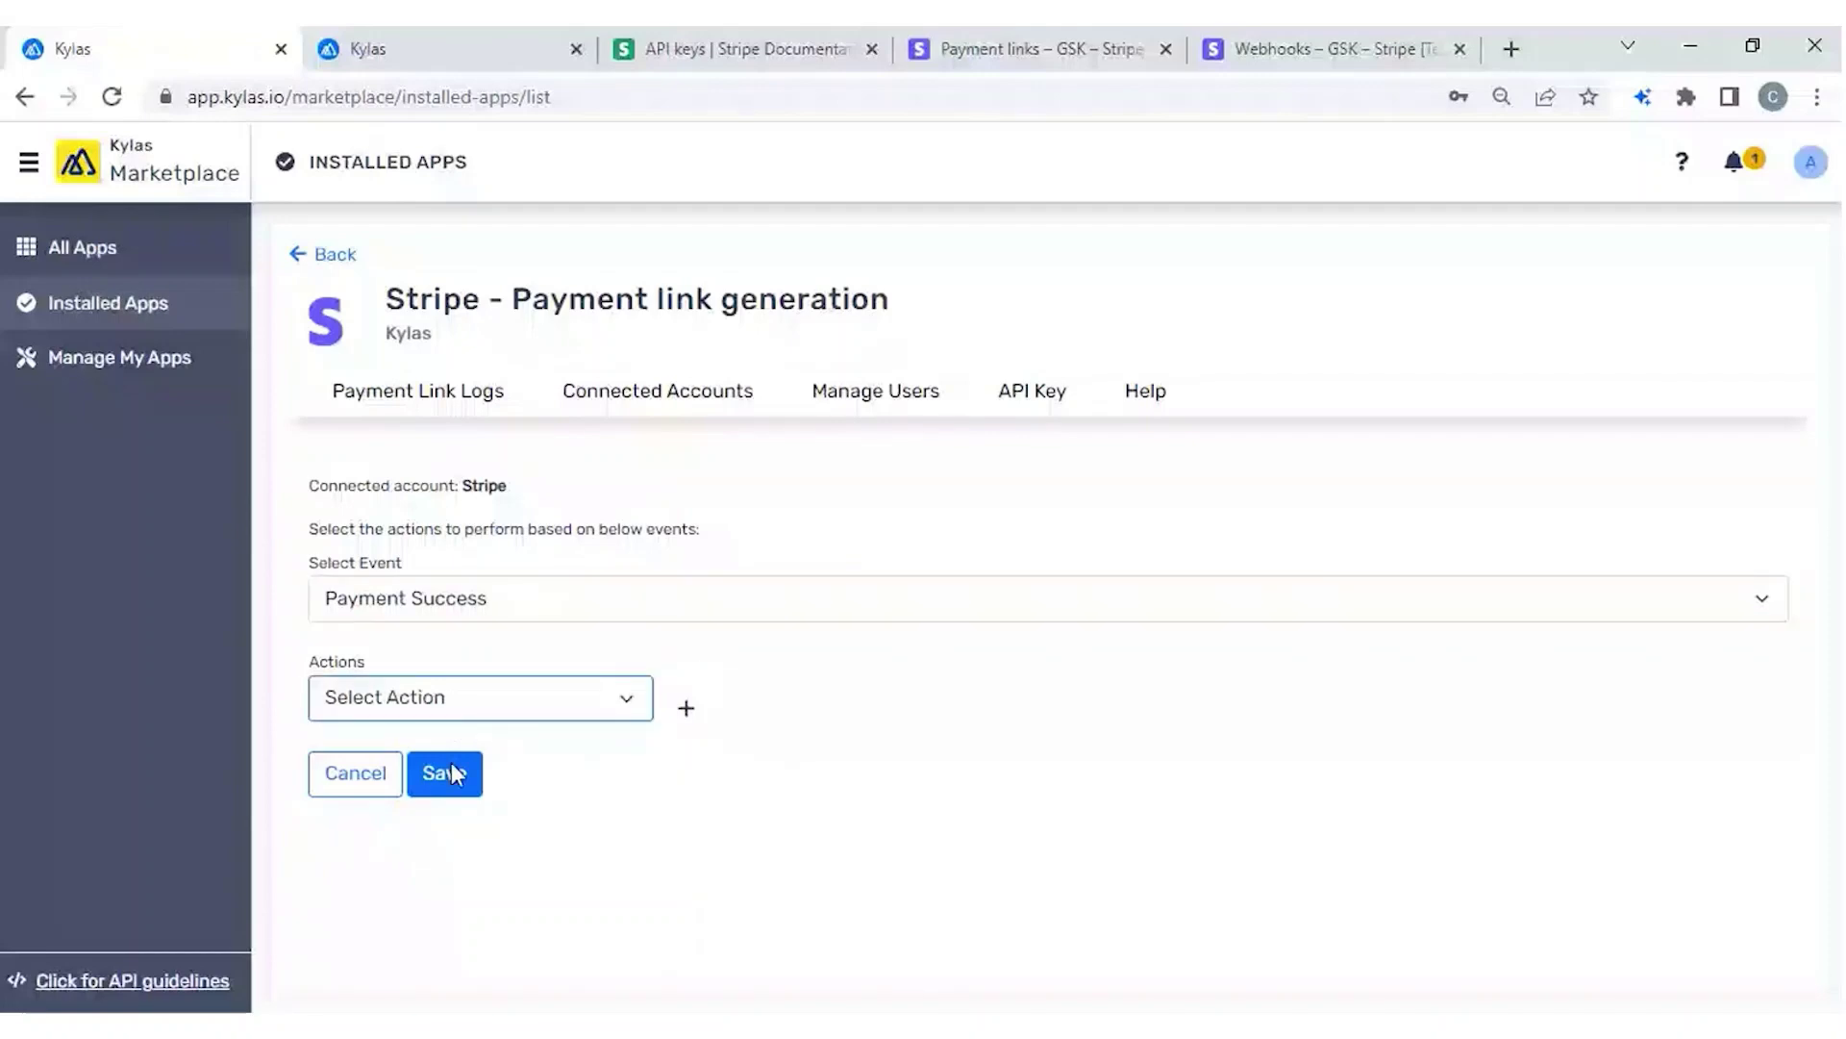
{"action": "left_click", "coordinate": [452, 774]}
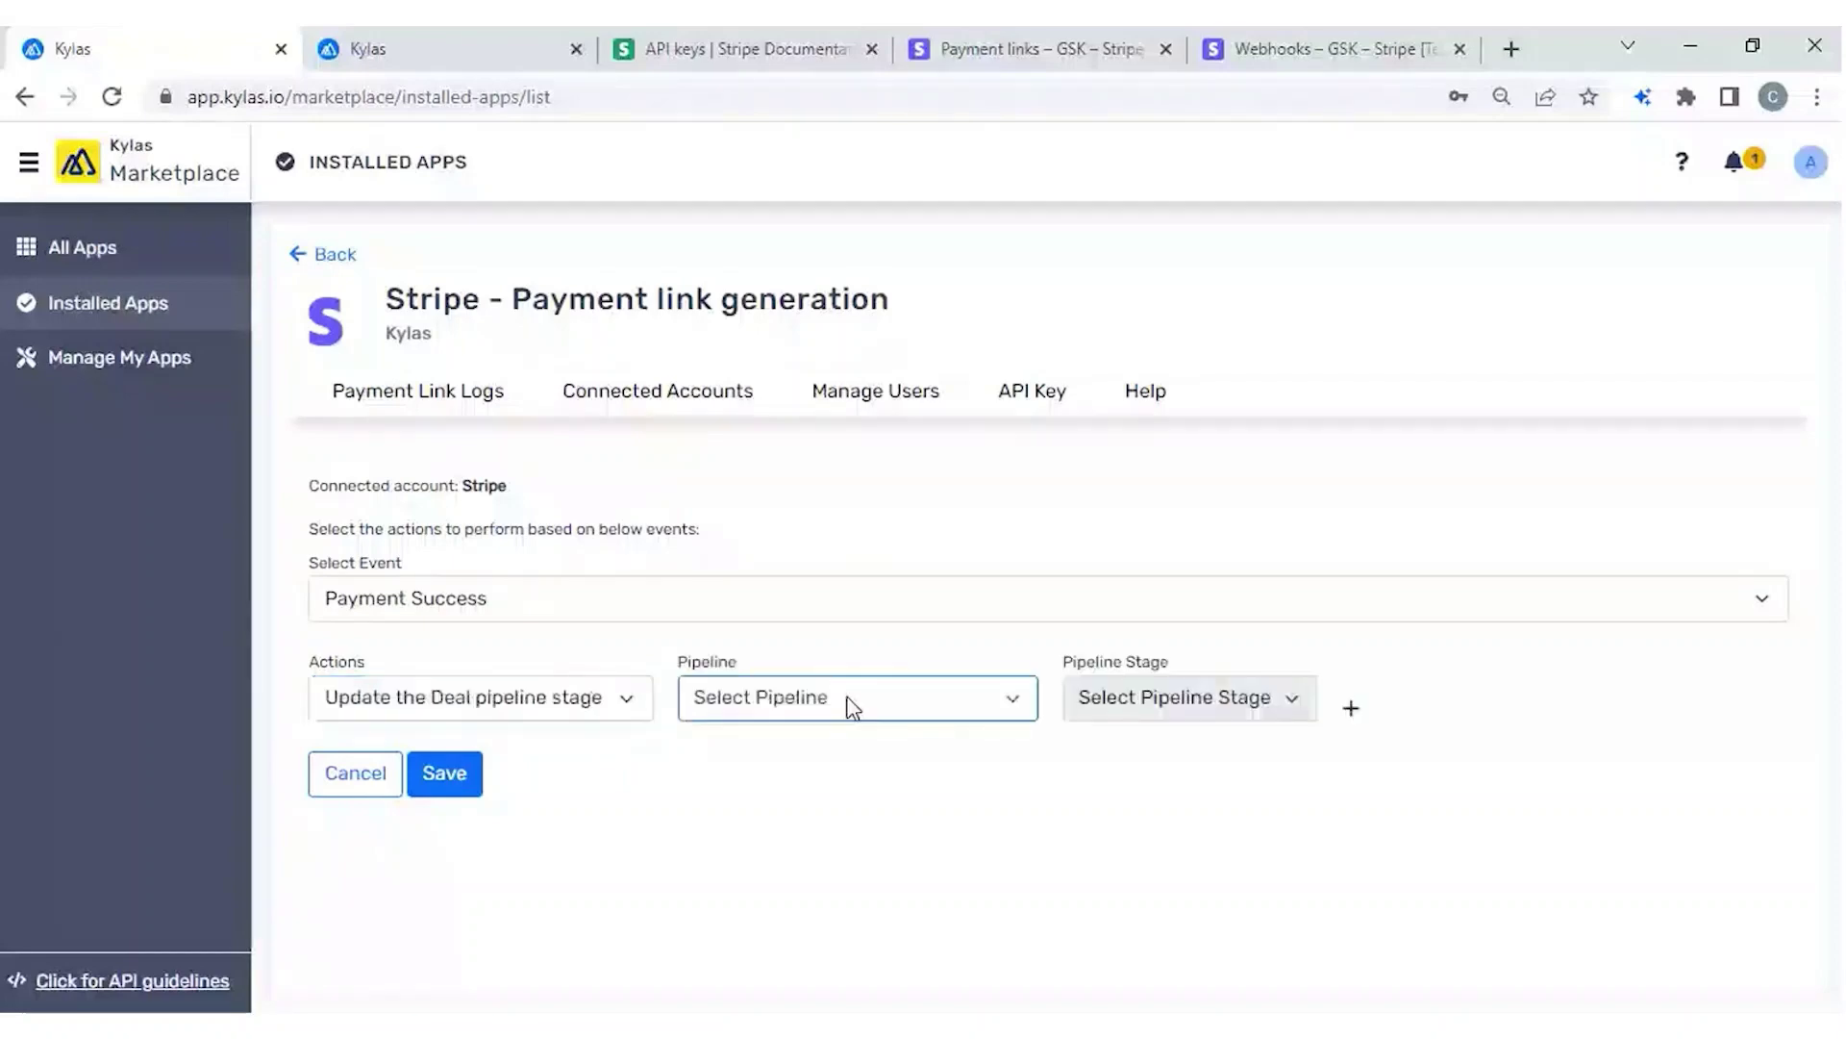
{"action": "left_click", "coordinate": [734, 829]}
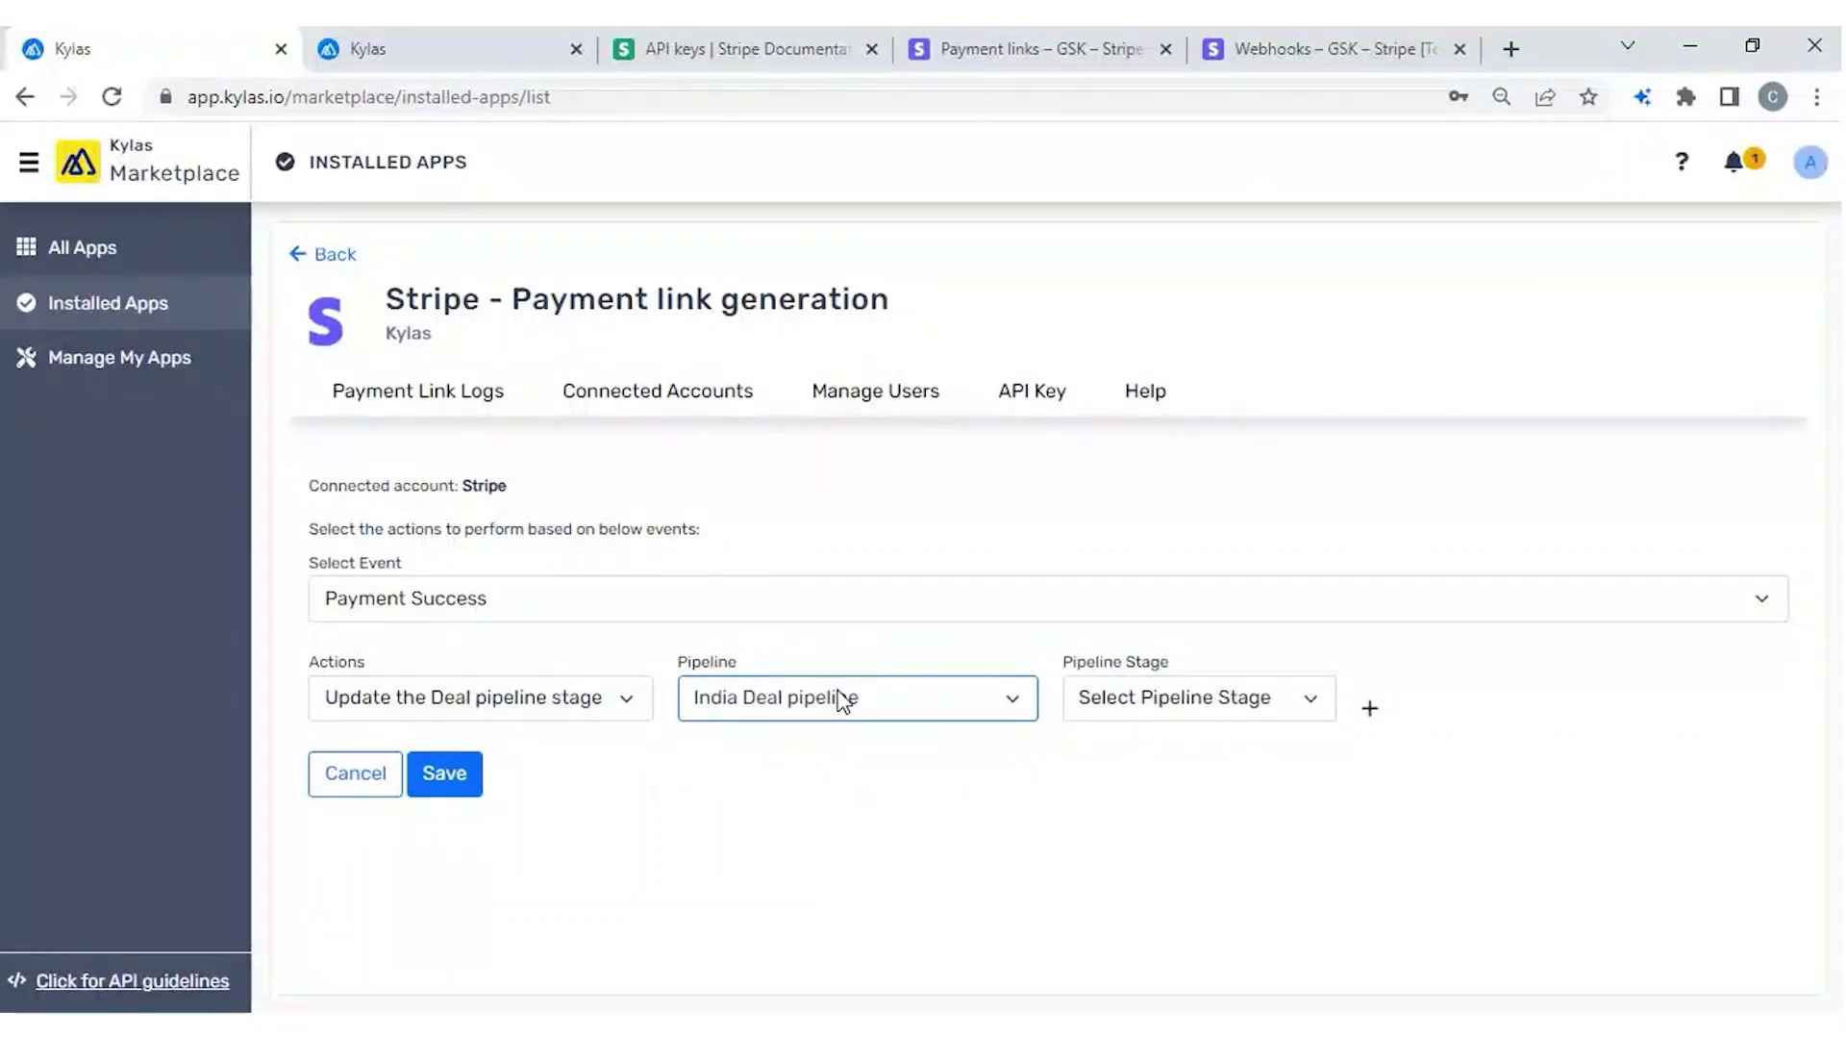
{"action": "left_click", "coordinate": [1147, 705]}
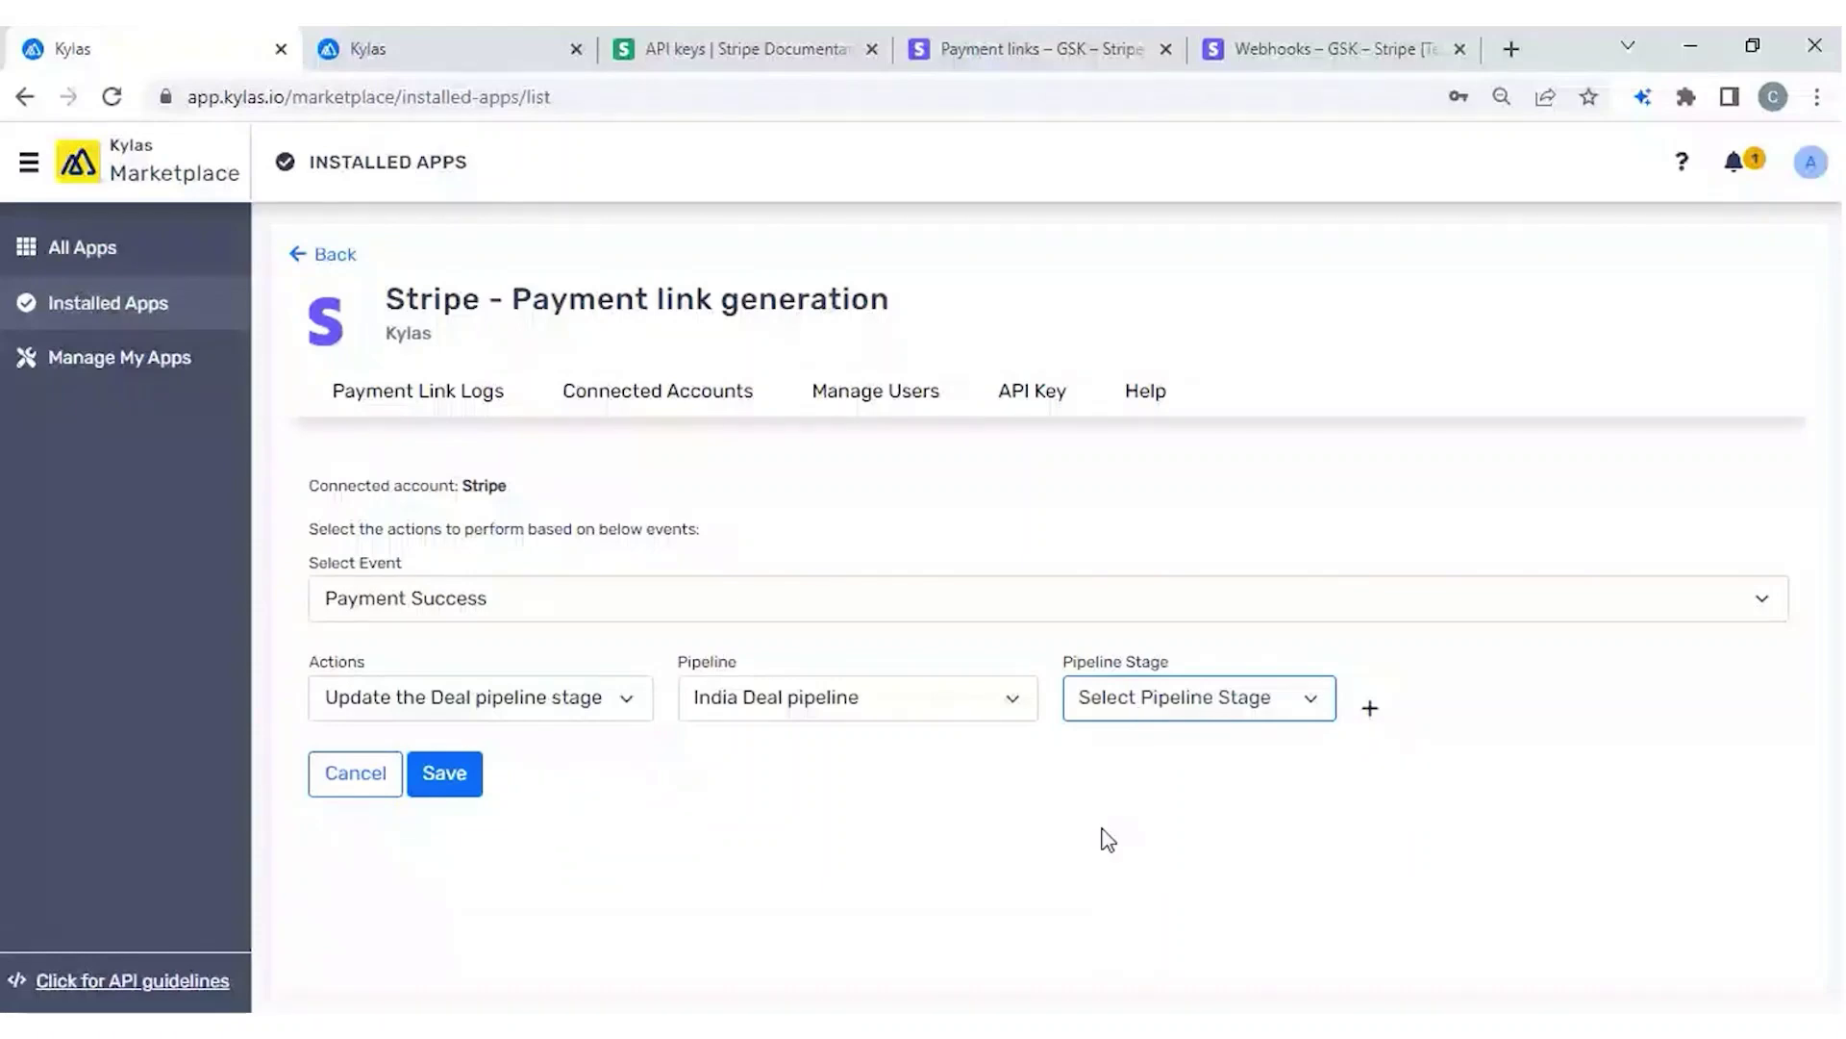
{"action": "key", "text": "Down"}
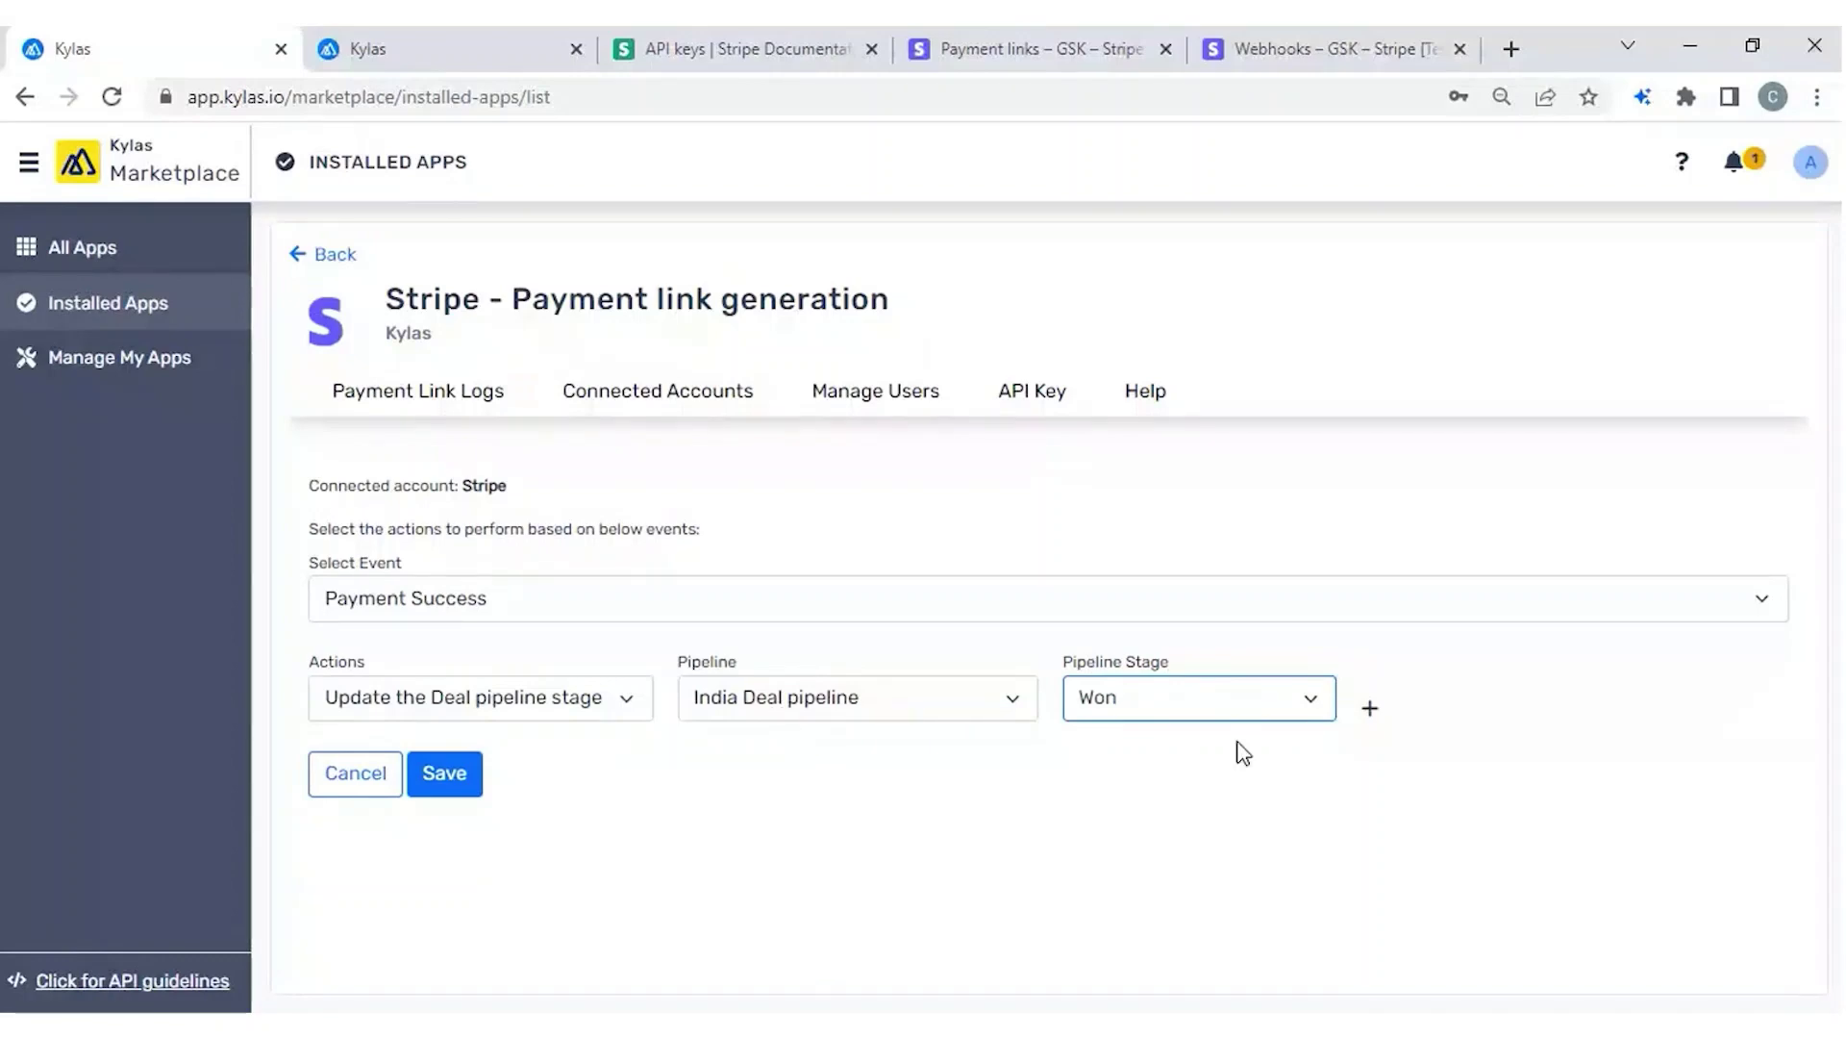
Add a second row moving Default Deal Pipeline deals to Negotiation, and save the actions.
{"action": "left_click", "coordinate": [1371, 708]}
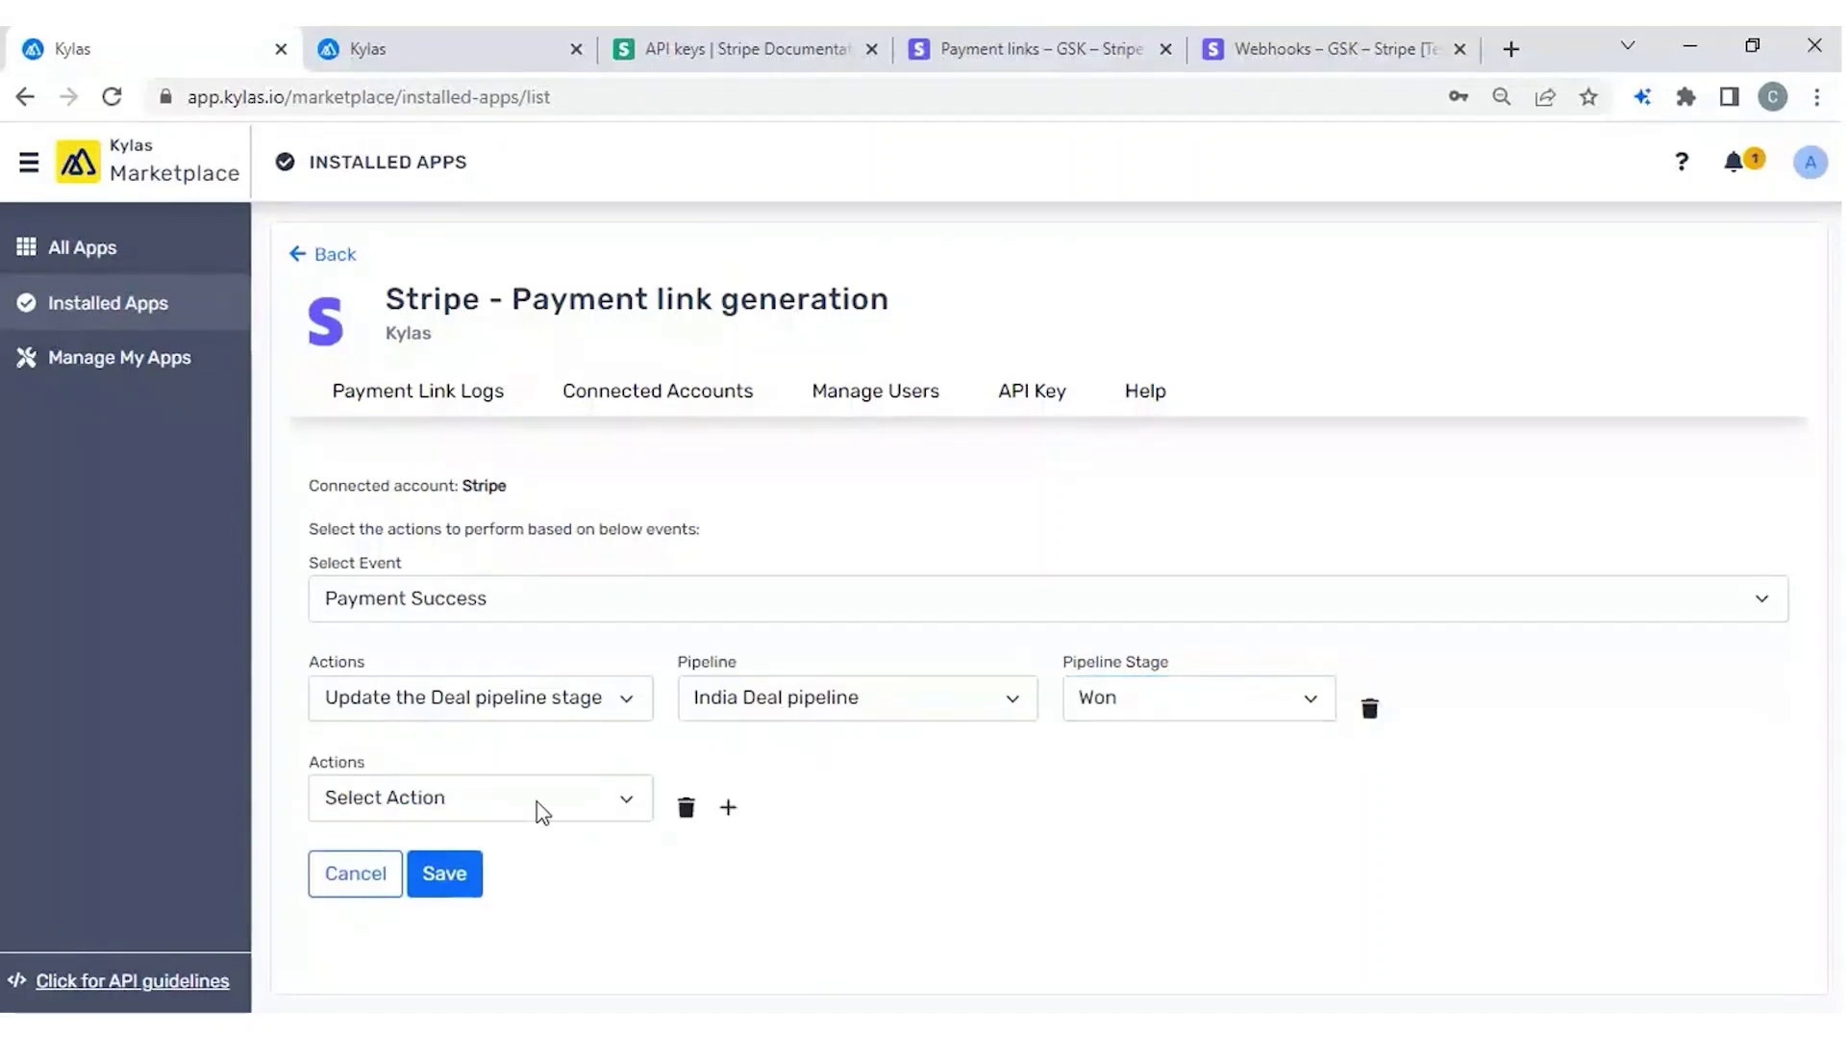
{"action": "left_click", "coordinate": [567, 804]}
{"action": "left_click", "coordinate": [462, 840]}
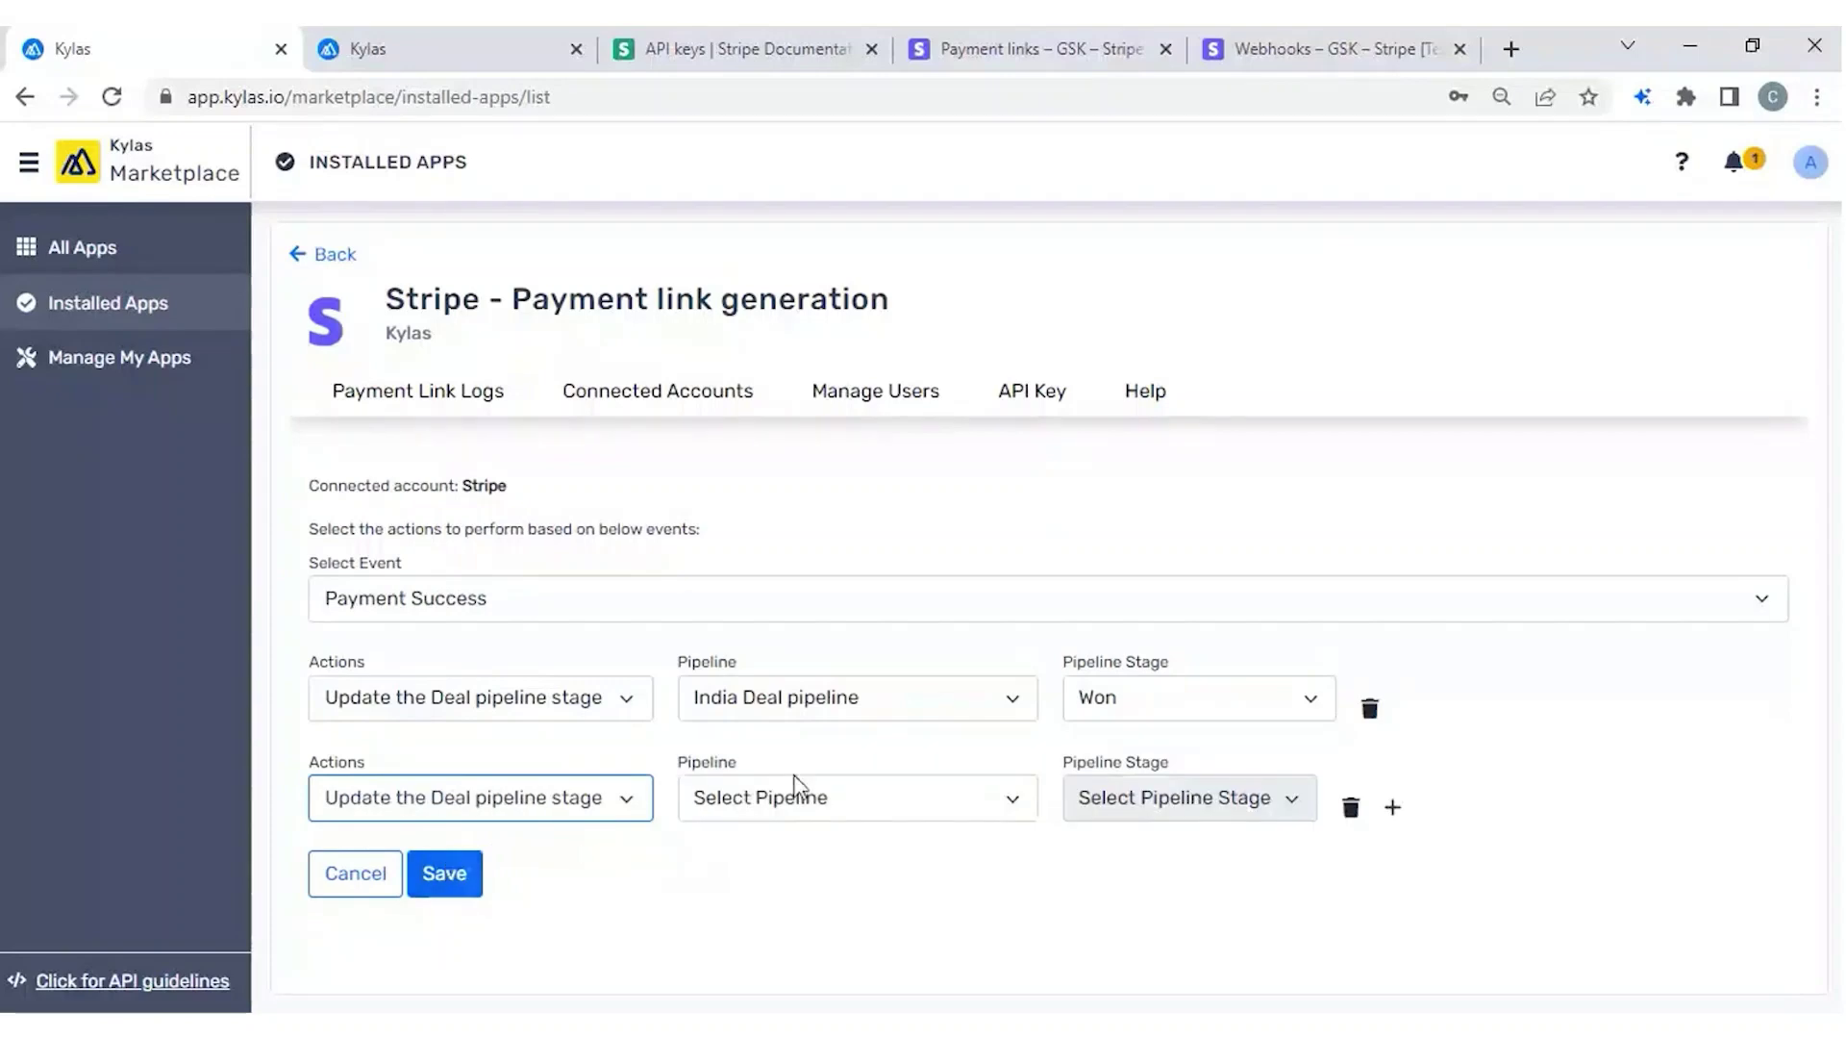
{"action": "left_click", "coordinate": [795, 787]}
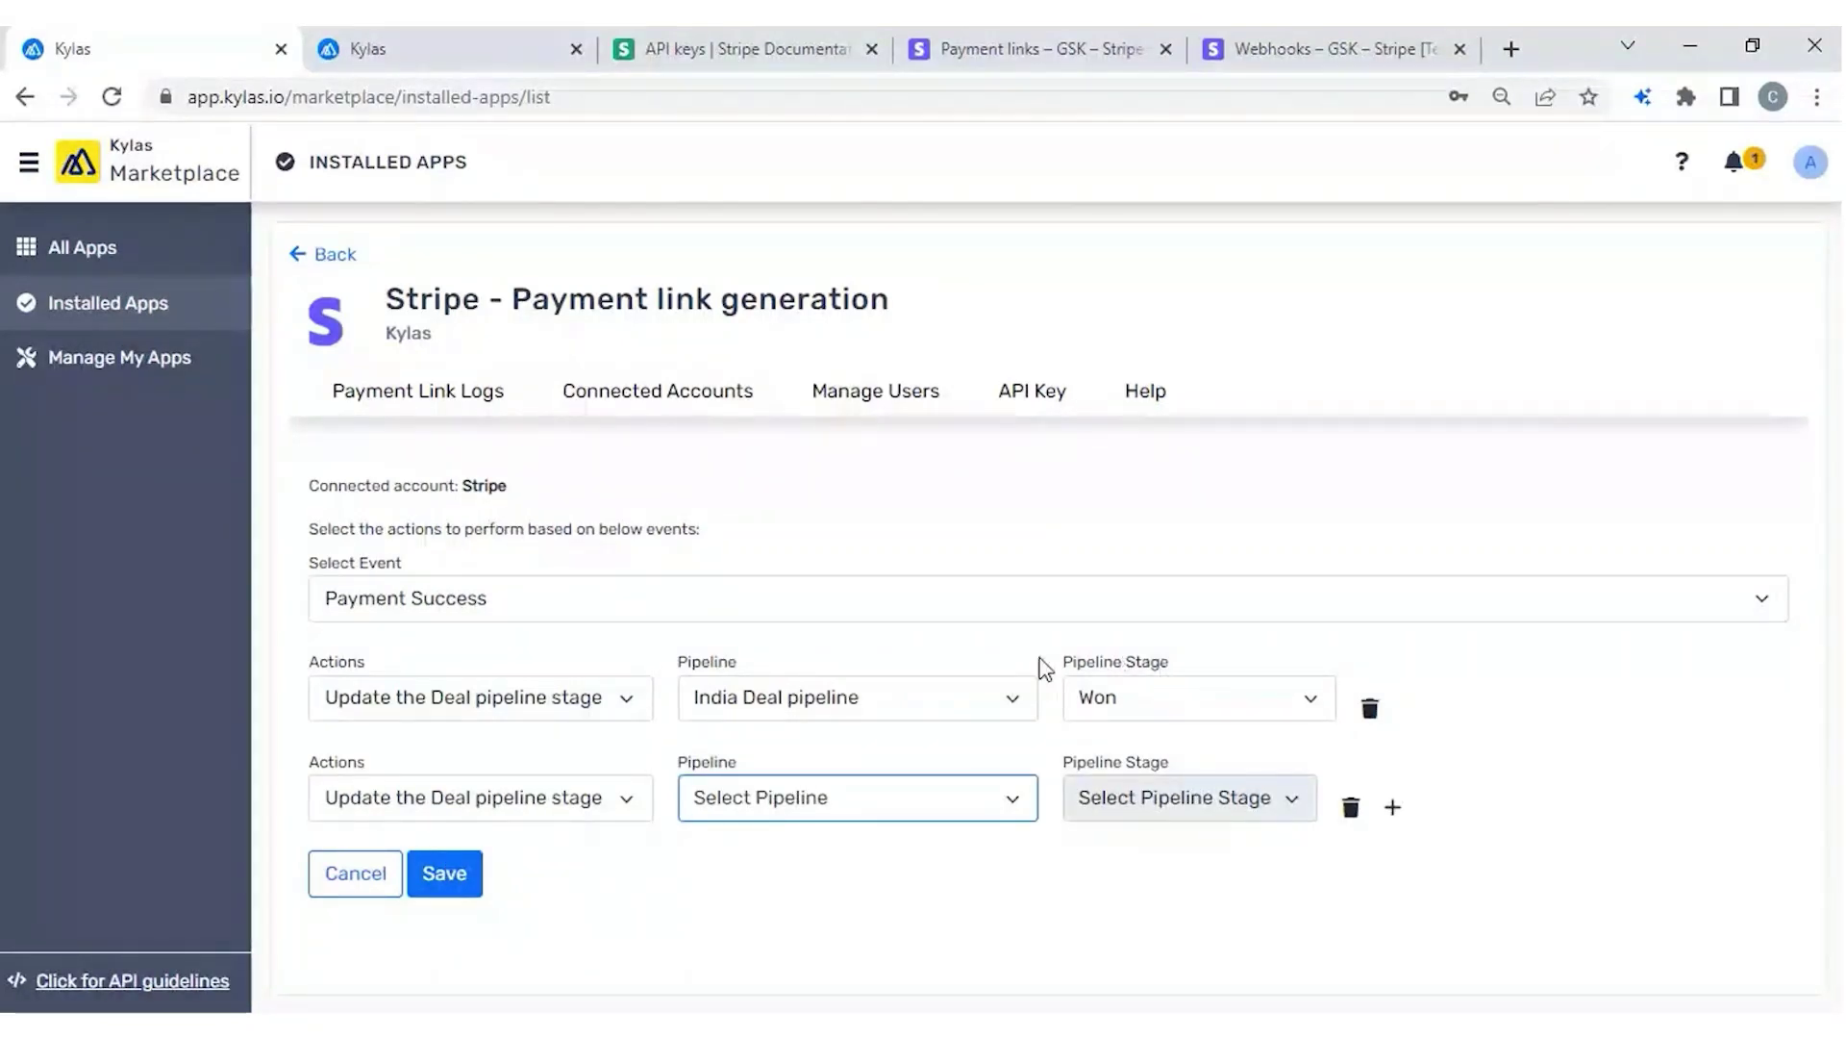
{"action": "triple_click", "coordinate": [1095, 666]}
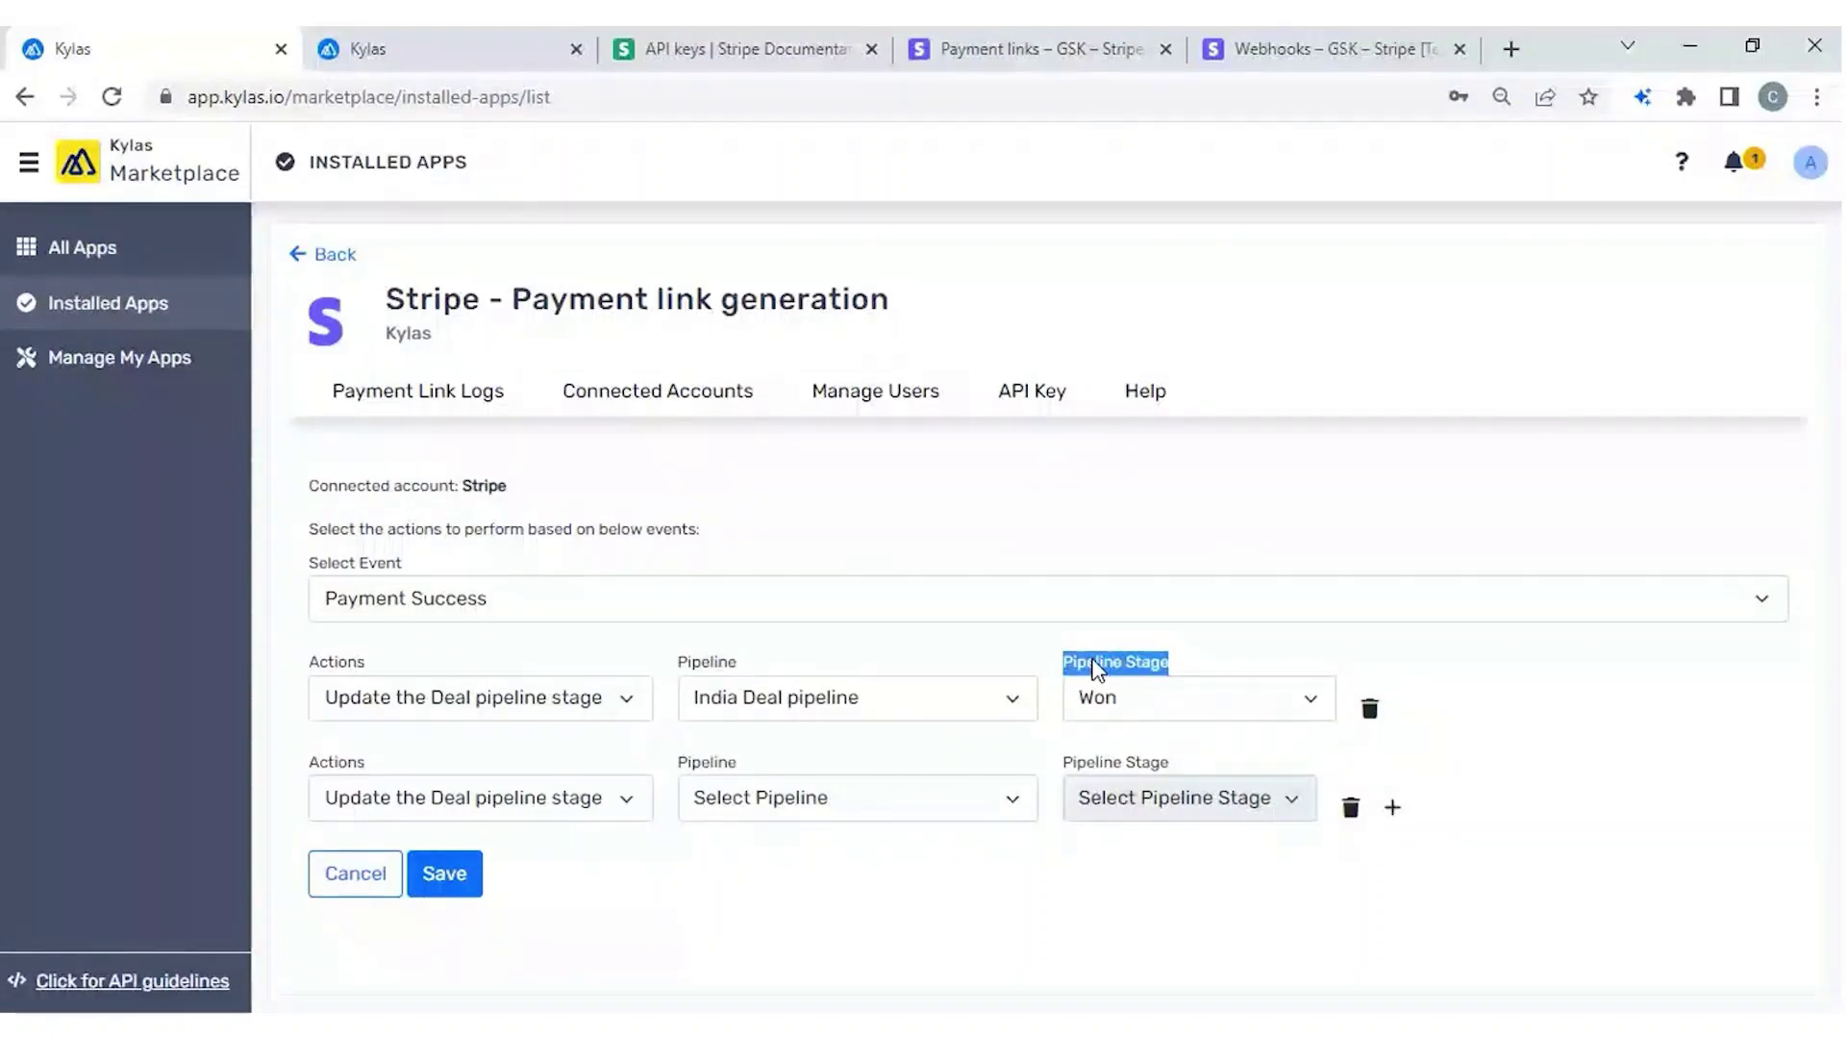
{"action": "left_click", "coordinate": [798, 808]}
{"action": "left_click", "coordinate": [753, 852]}
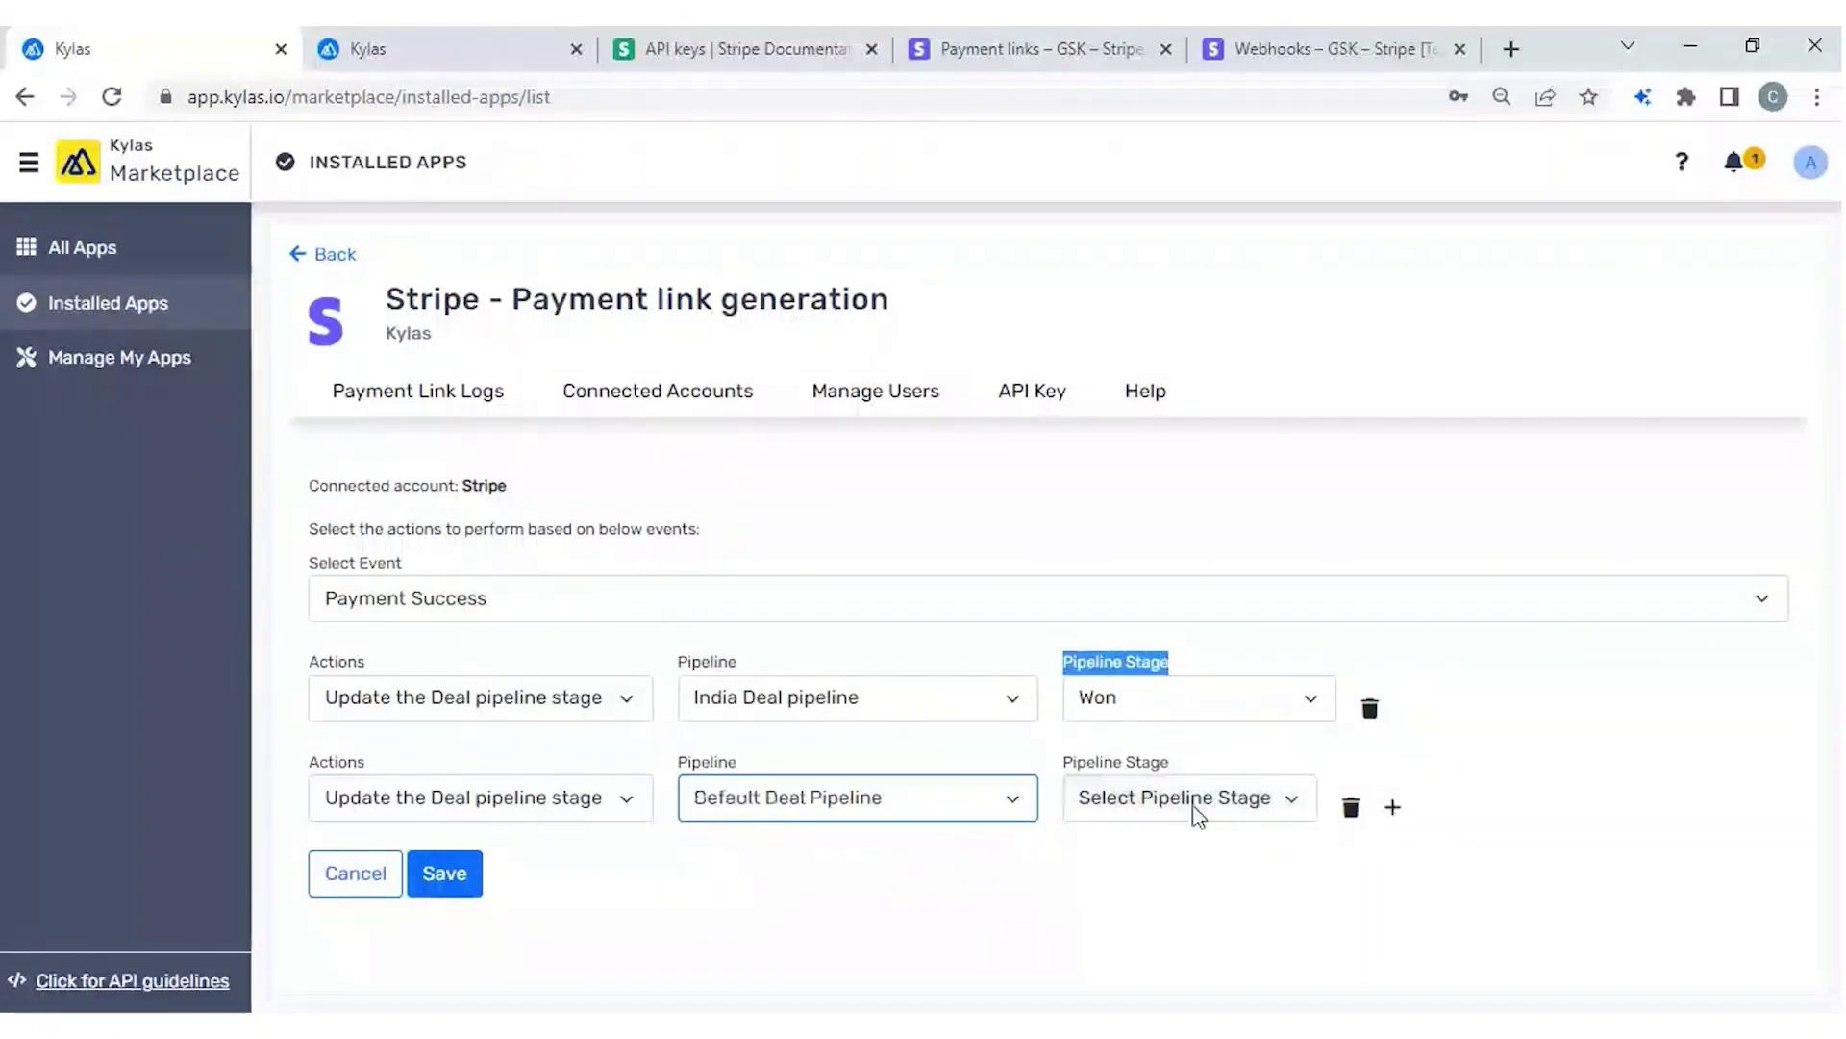
{"action": "left_click", "coordinate": [1198, 816]}
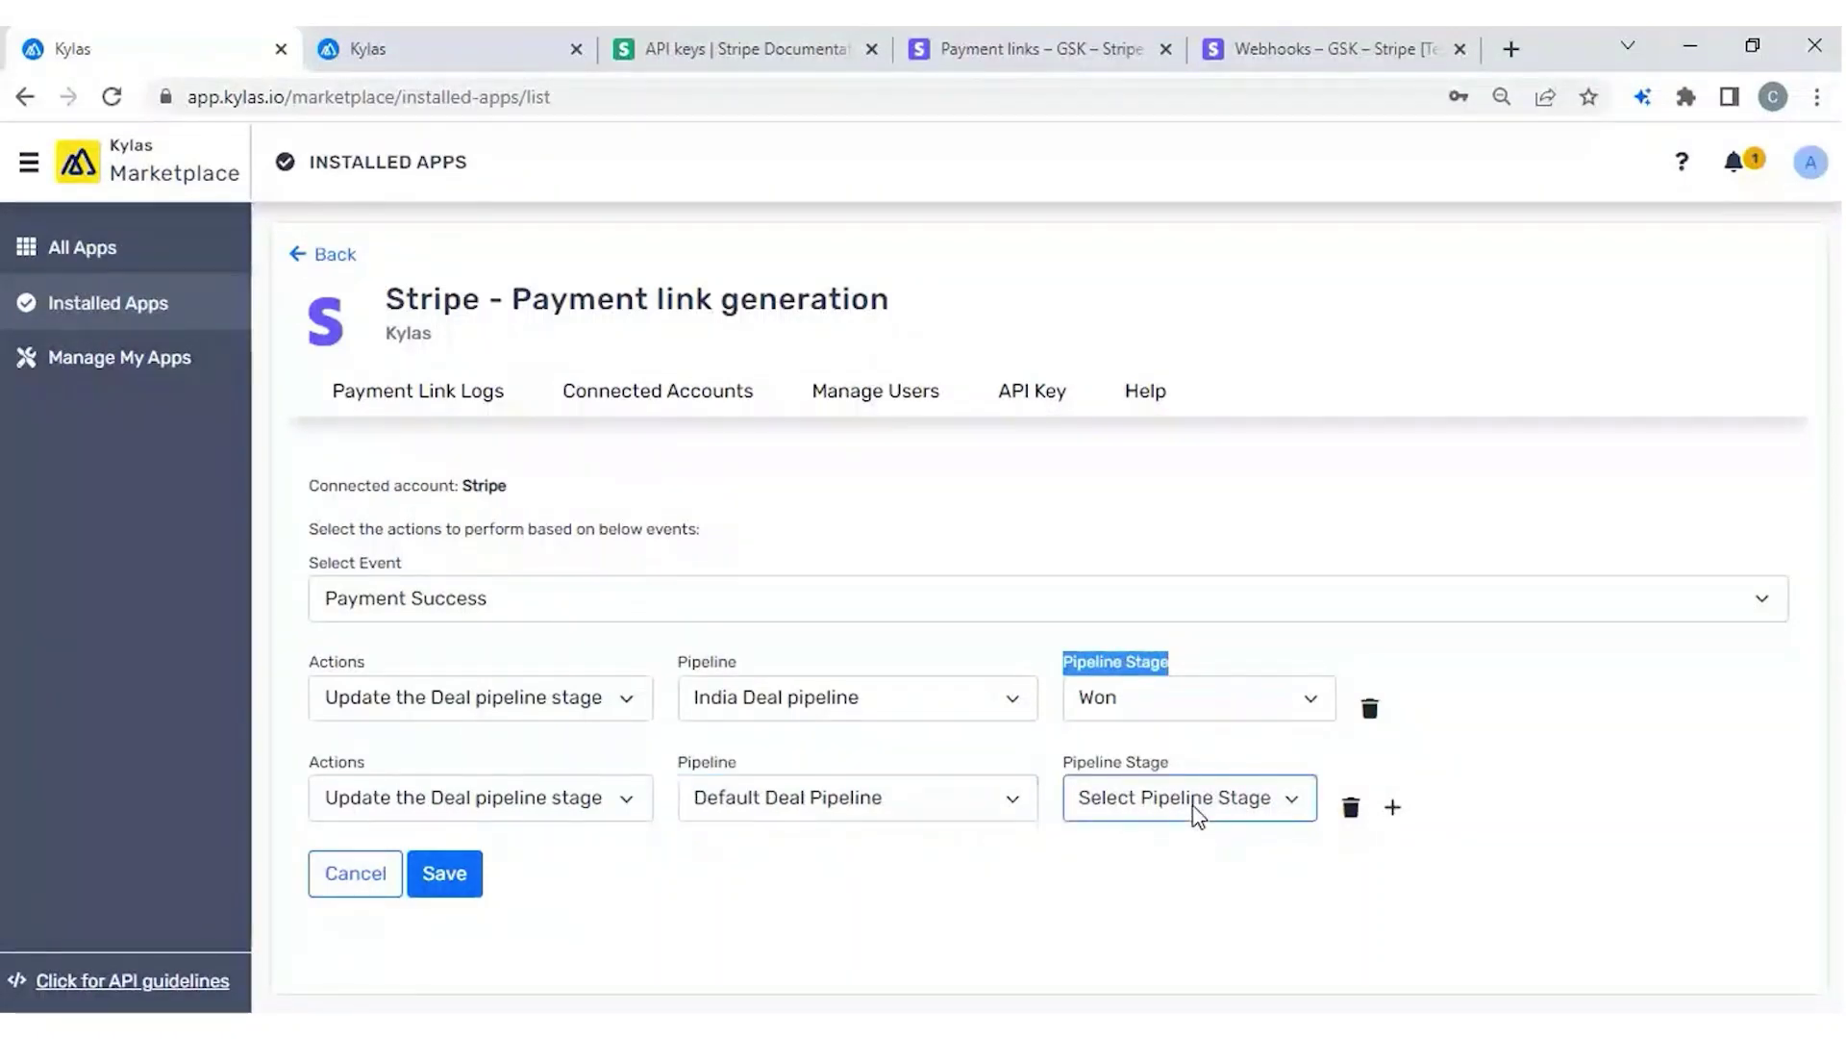
{"action": "left_click", "coordinate": [1104, 929]}
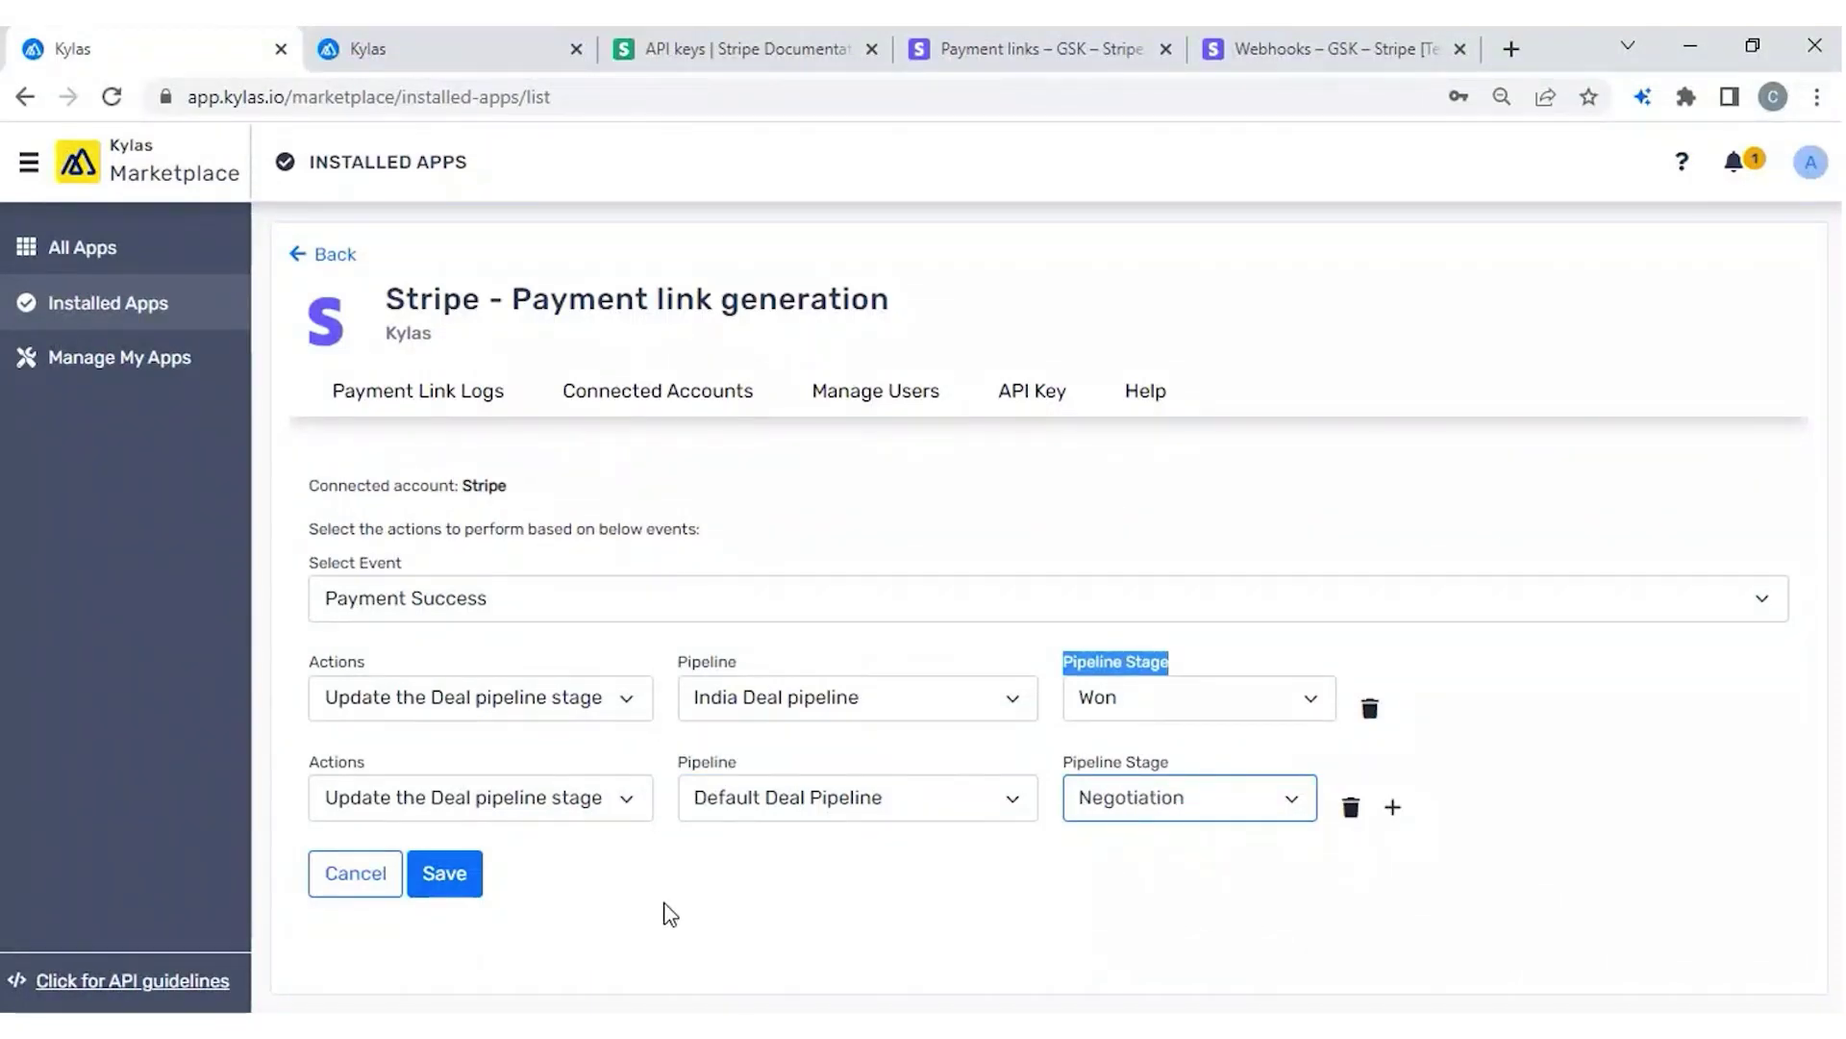
{"action": "left_click", "coordinate": [444, 873]}
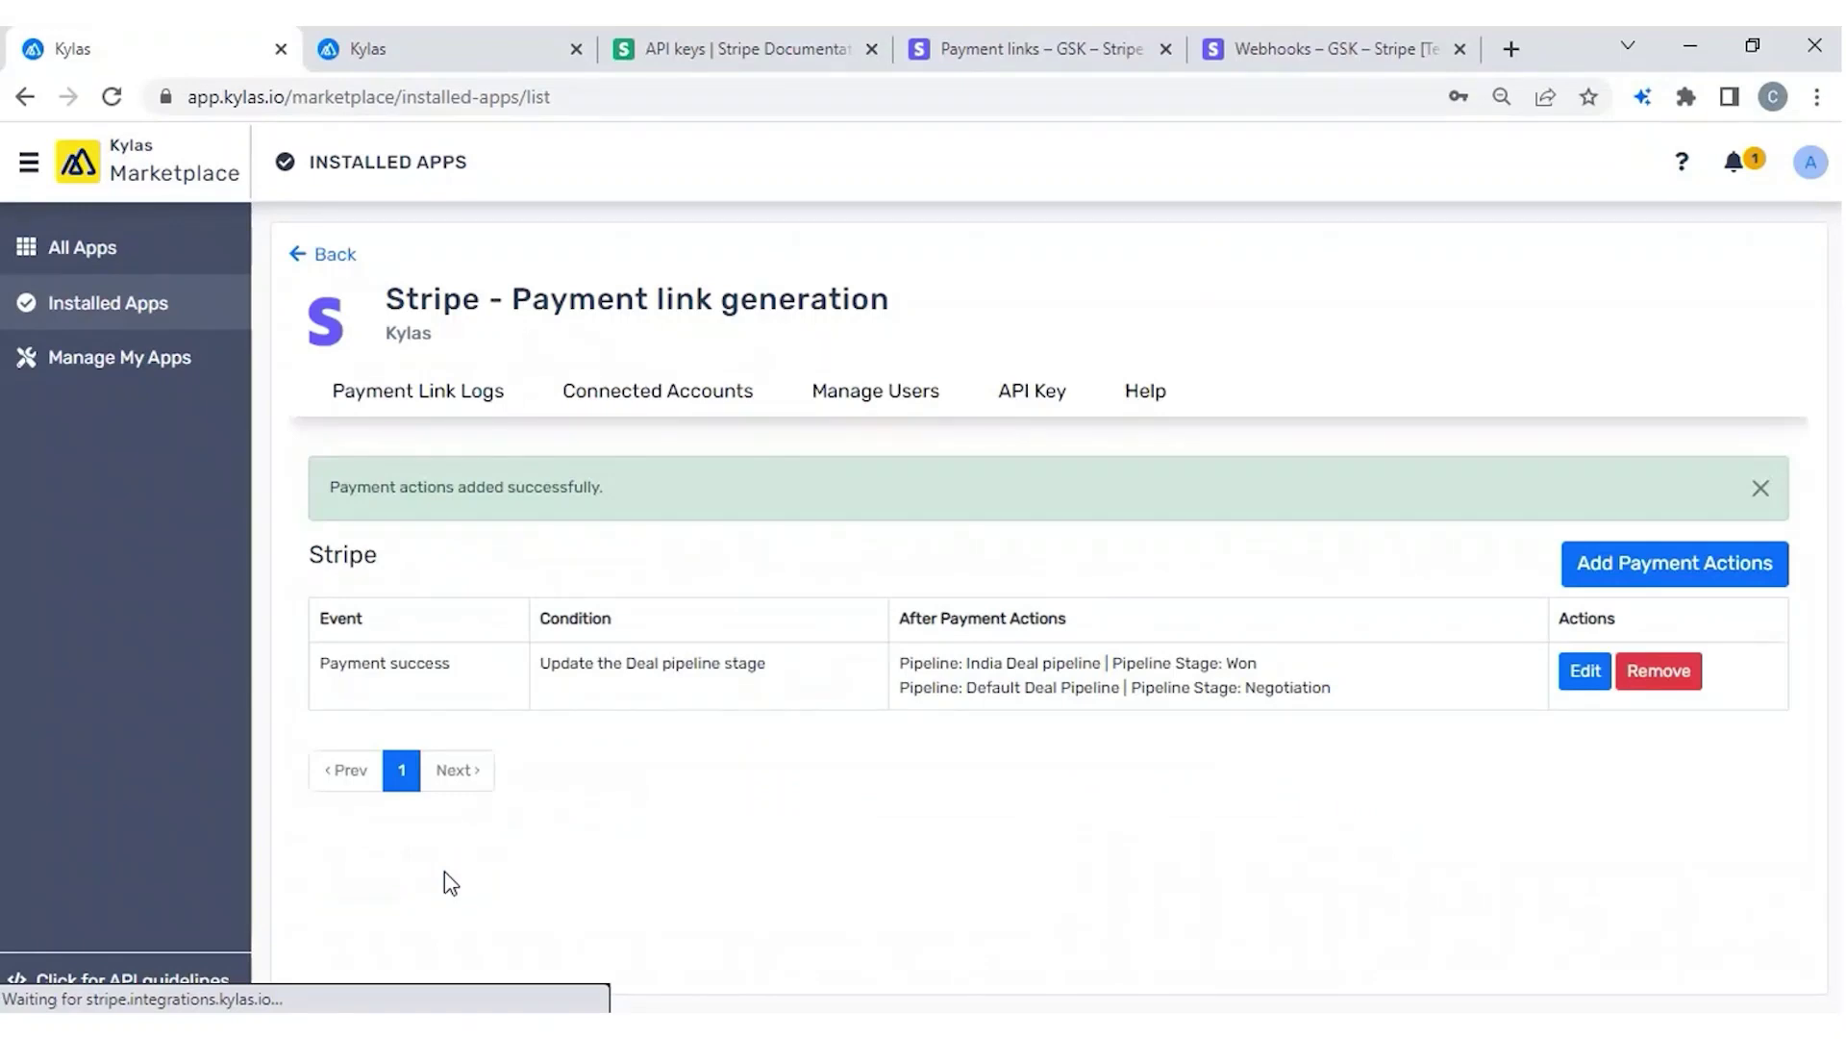
Create a payment link on the Service deal for 10 units of Product for payment link.
{"action": "left_click", "coordinate": [463, 65]}
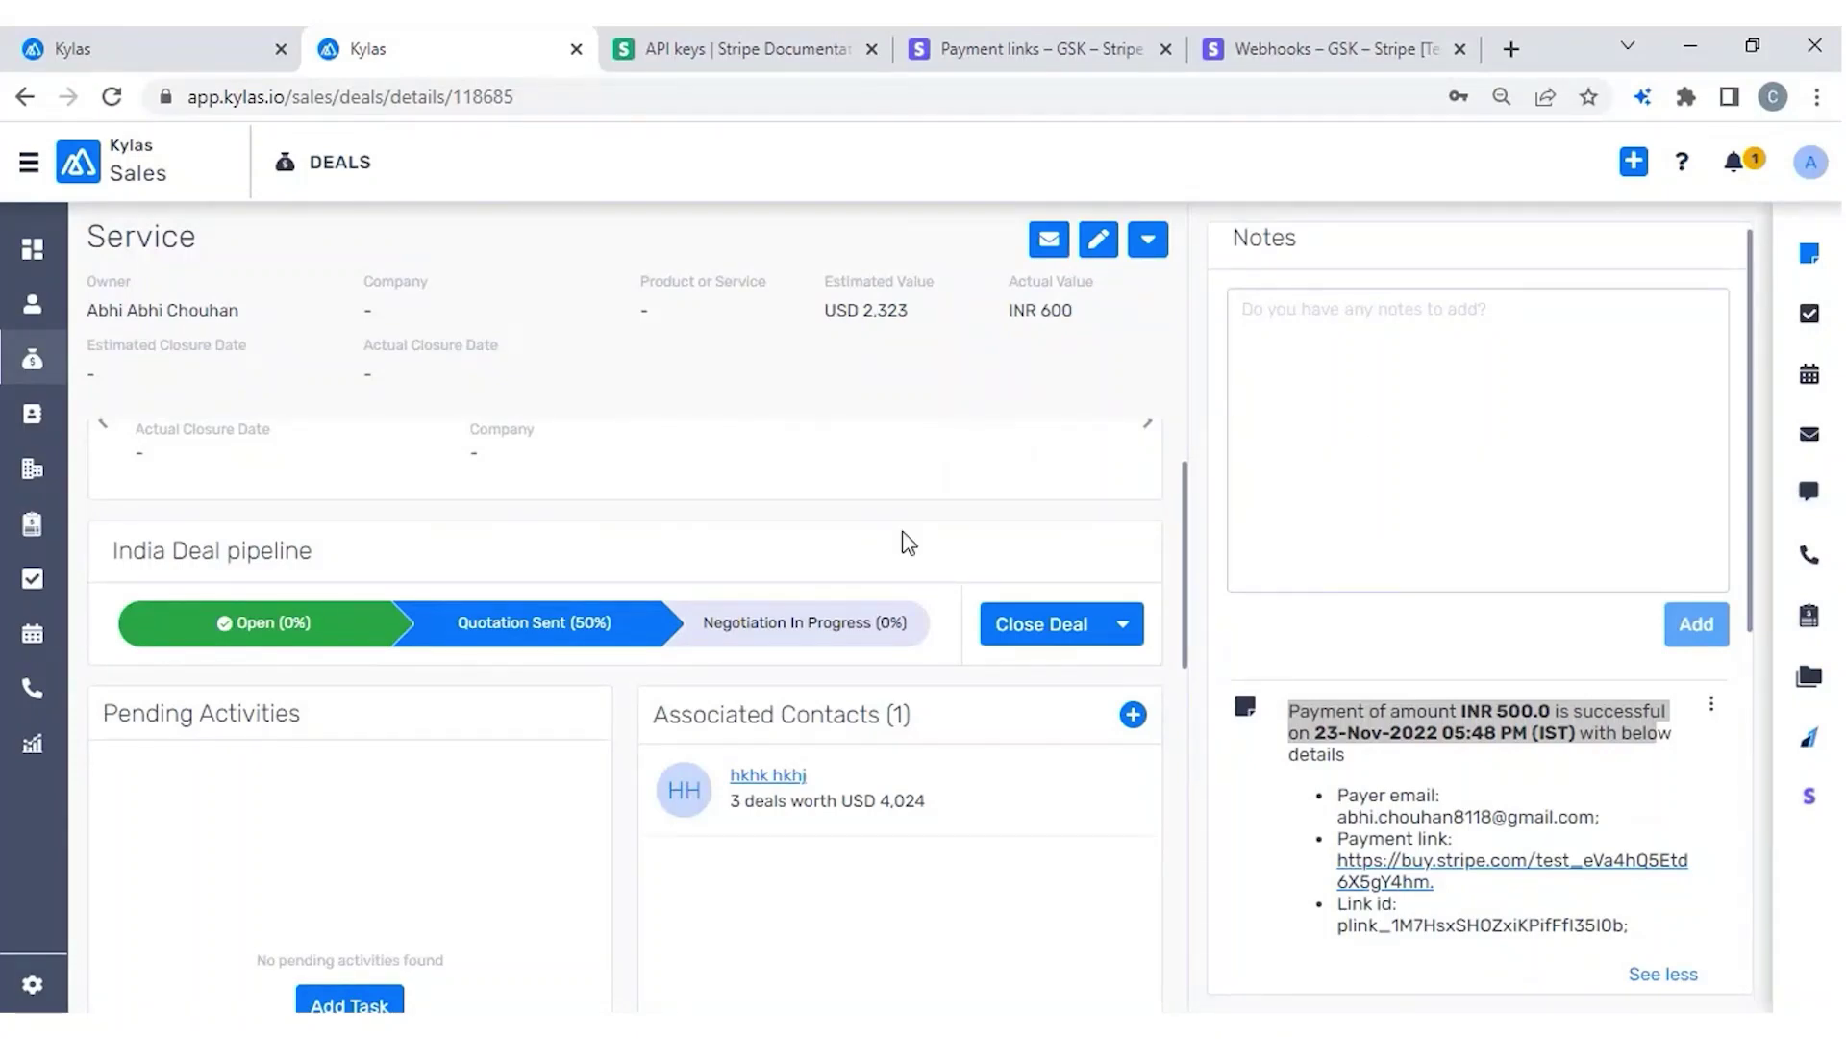
{"action": "double_click", "coordinate": [325, 185]}
{"action": "left_click_drag", "start_coordinate": [111, 564], "coordinate": [346, 575]}
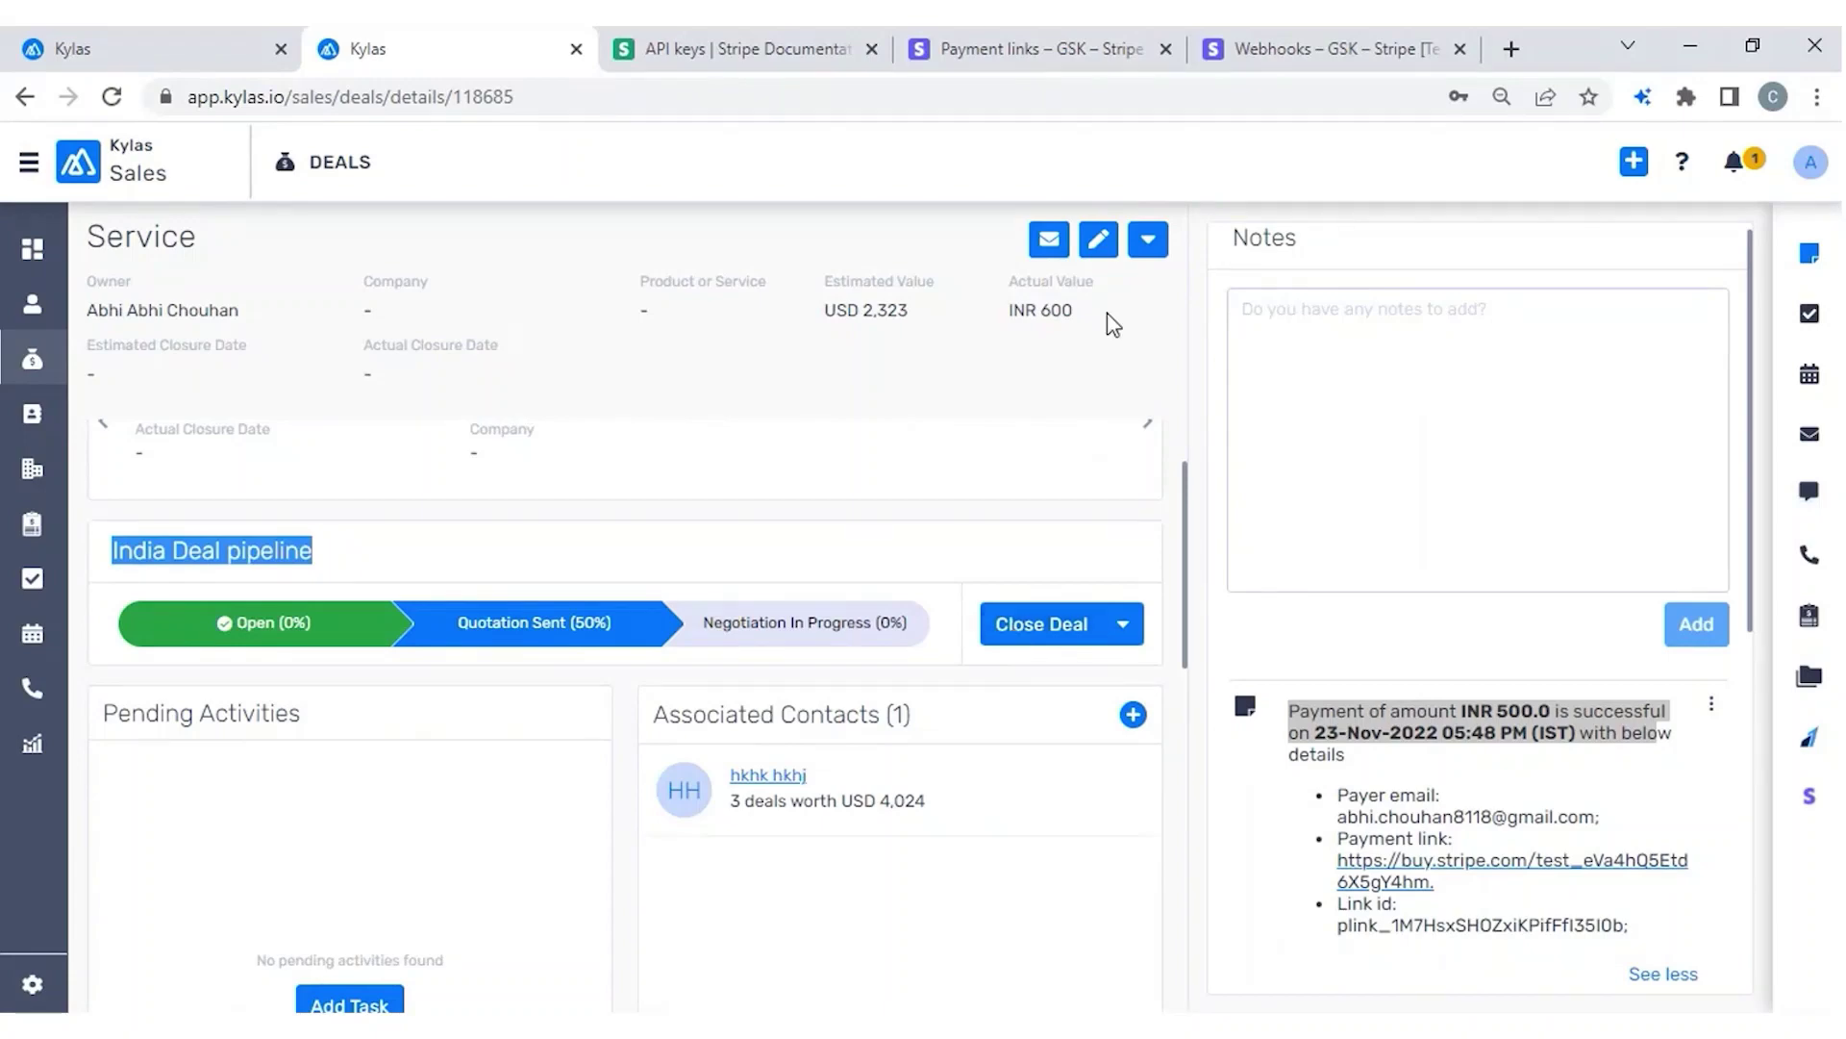
{"action": "left_click", "coordinate": [1148, 240]}
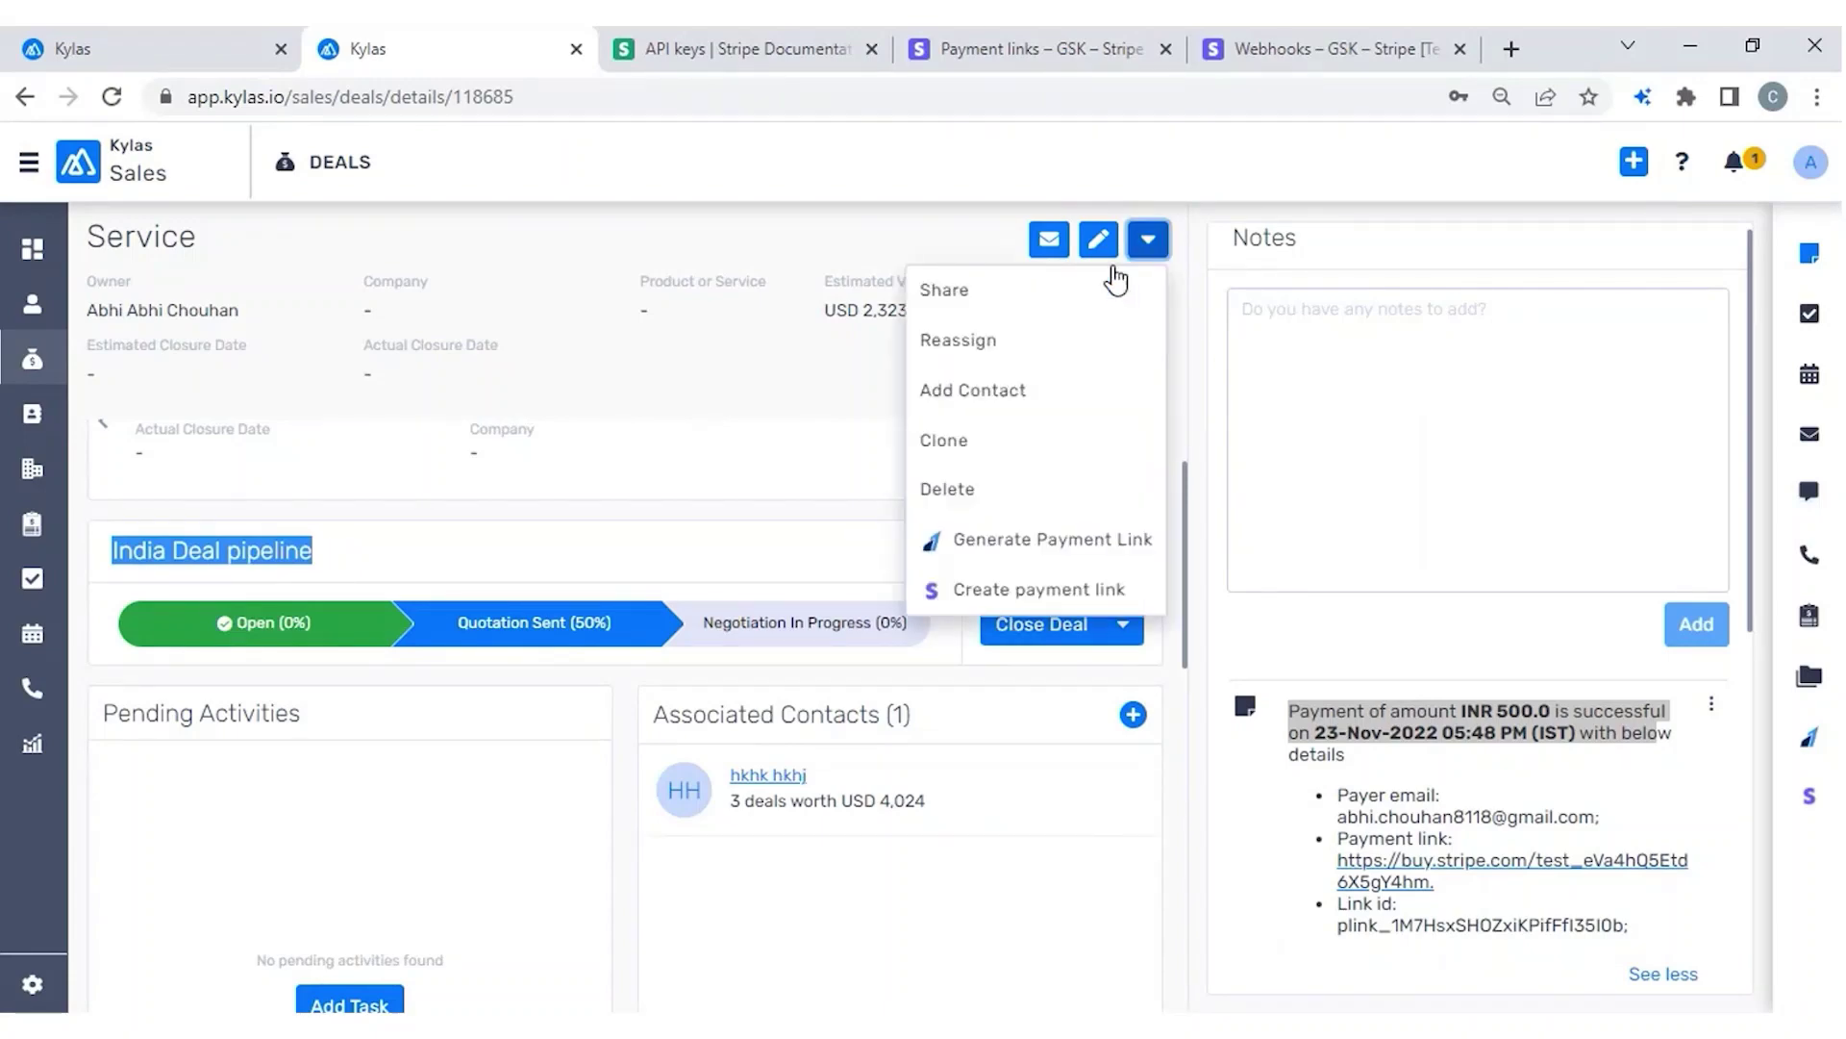
{"action": "left_click", "coordinate": [991, 589]}
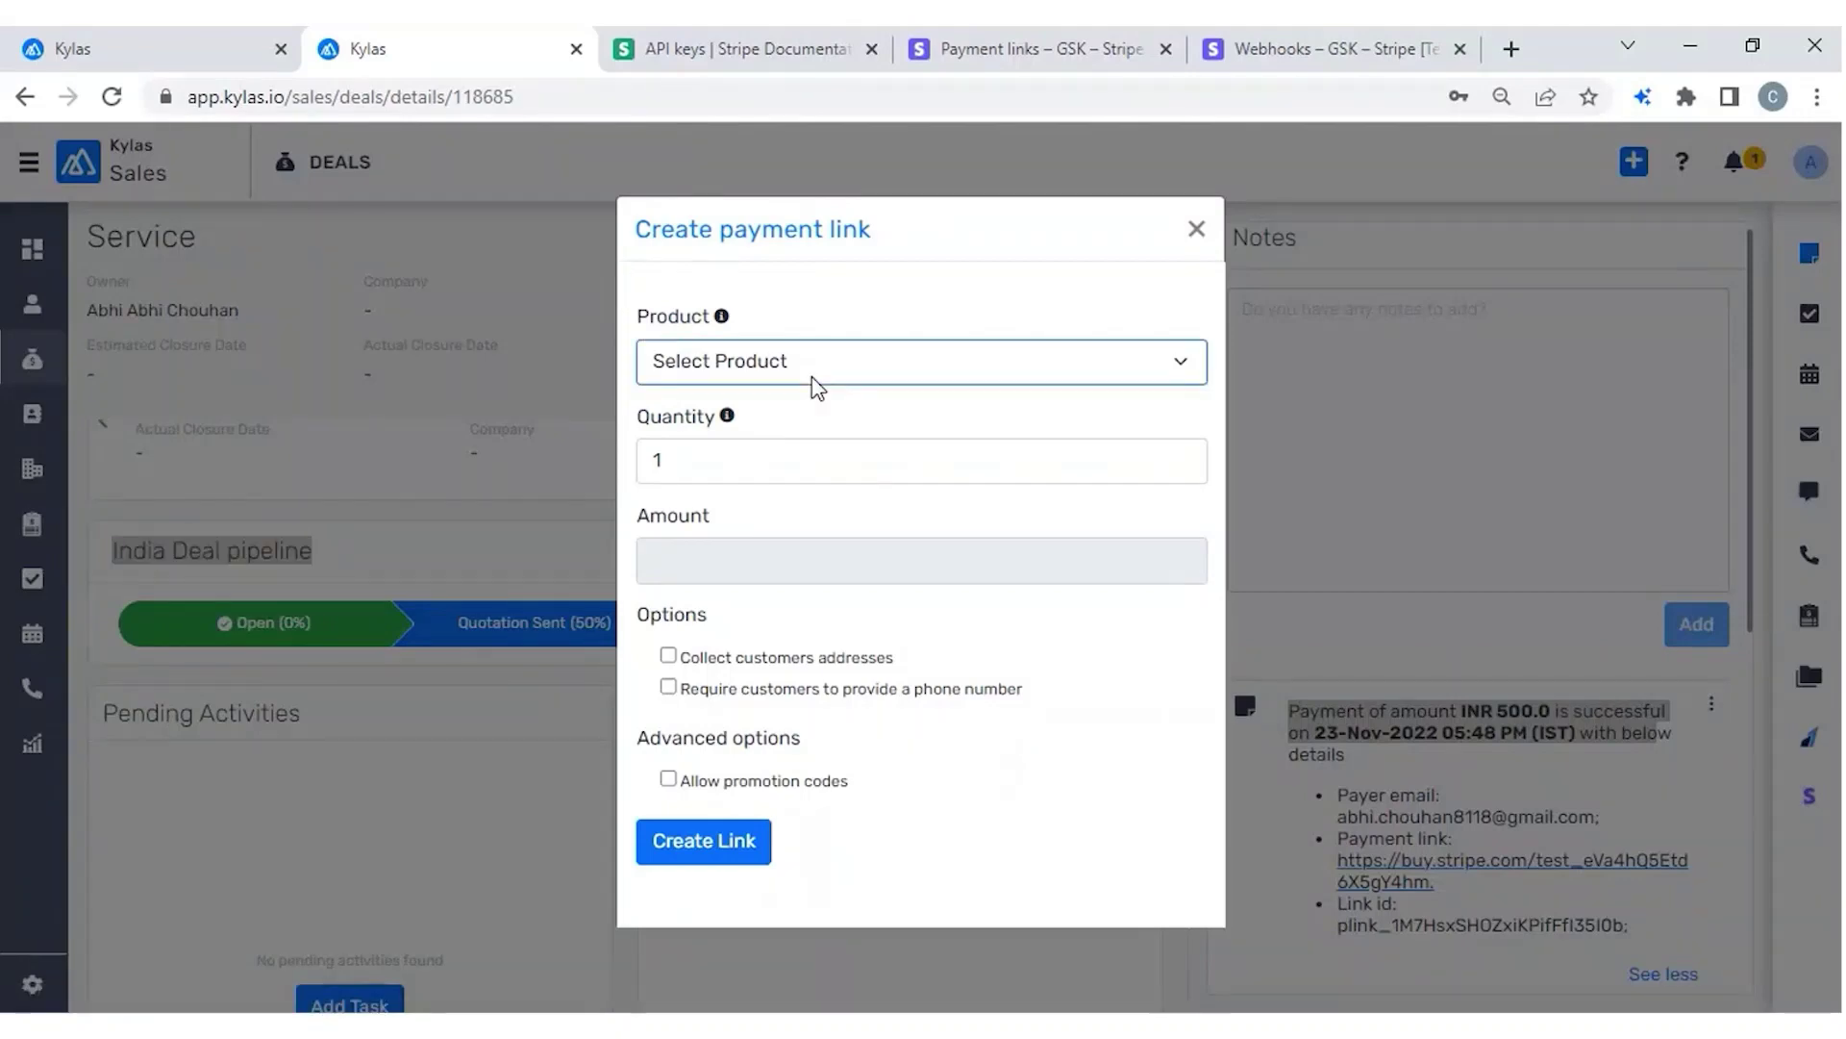
{"action": "left_click", "coordinate": [811, 377]}
{"action": "left_click", "coordinate": [710, 441]}
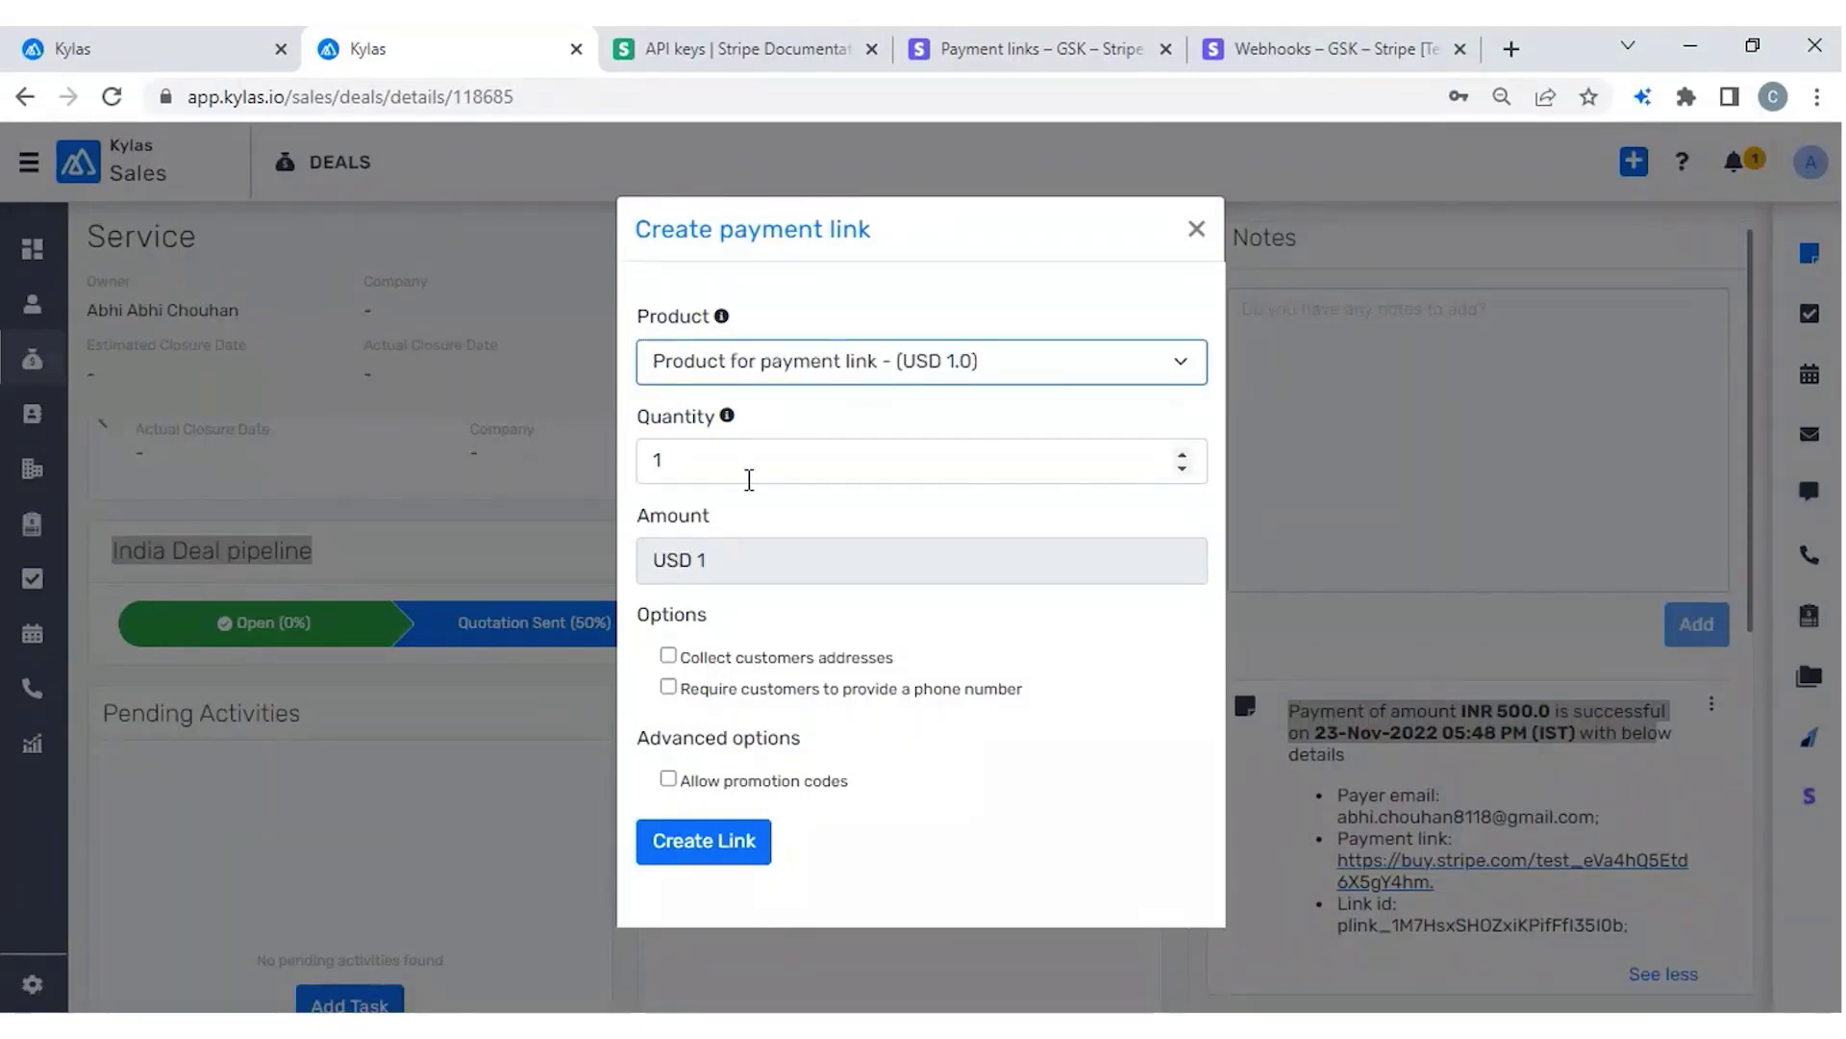
{"action": "left_click", "coordinate": [749, 479]}
{"action": "type", "text": "0"}
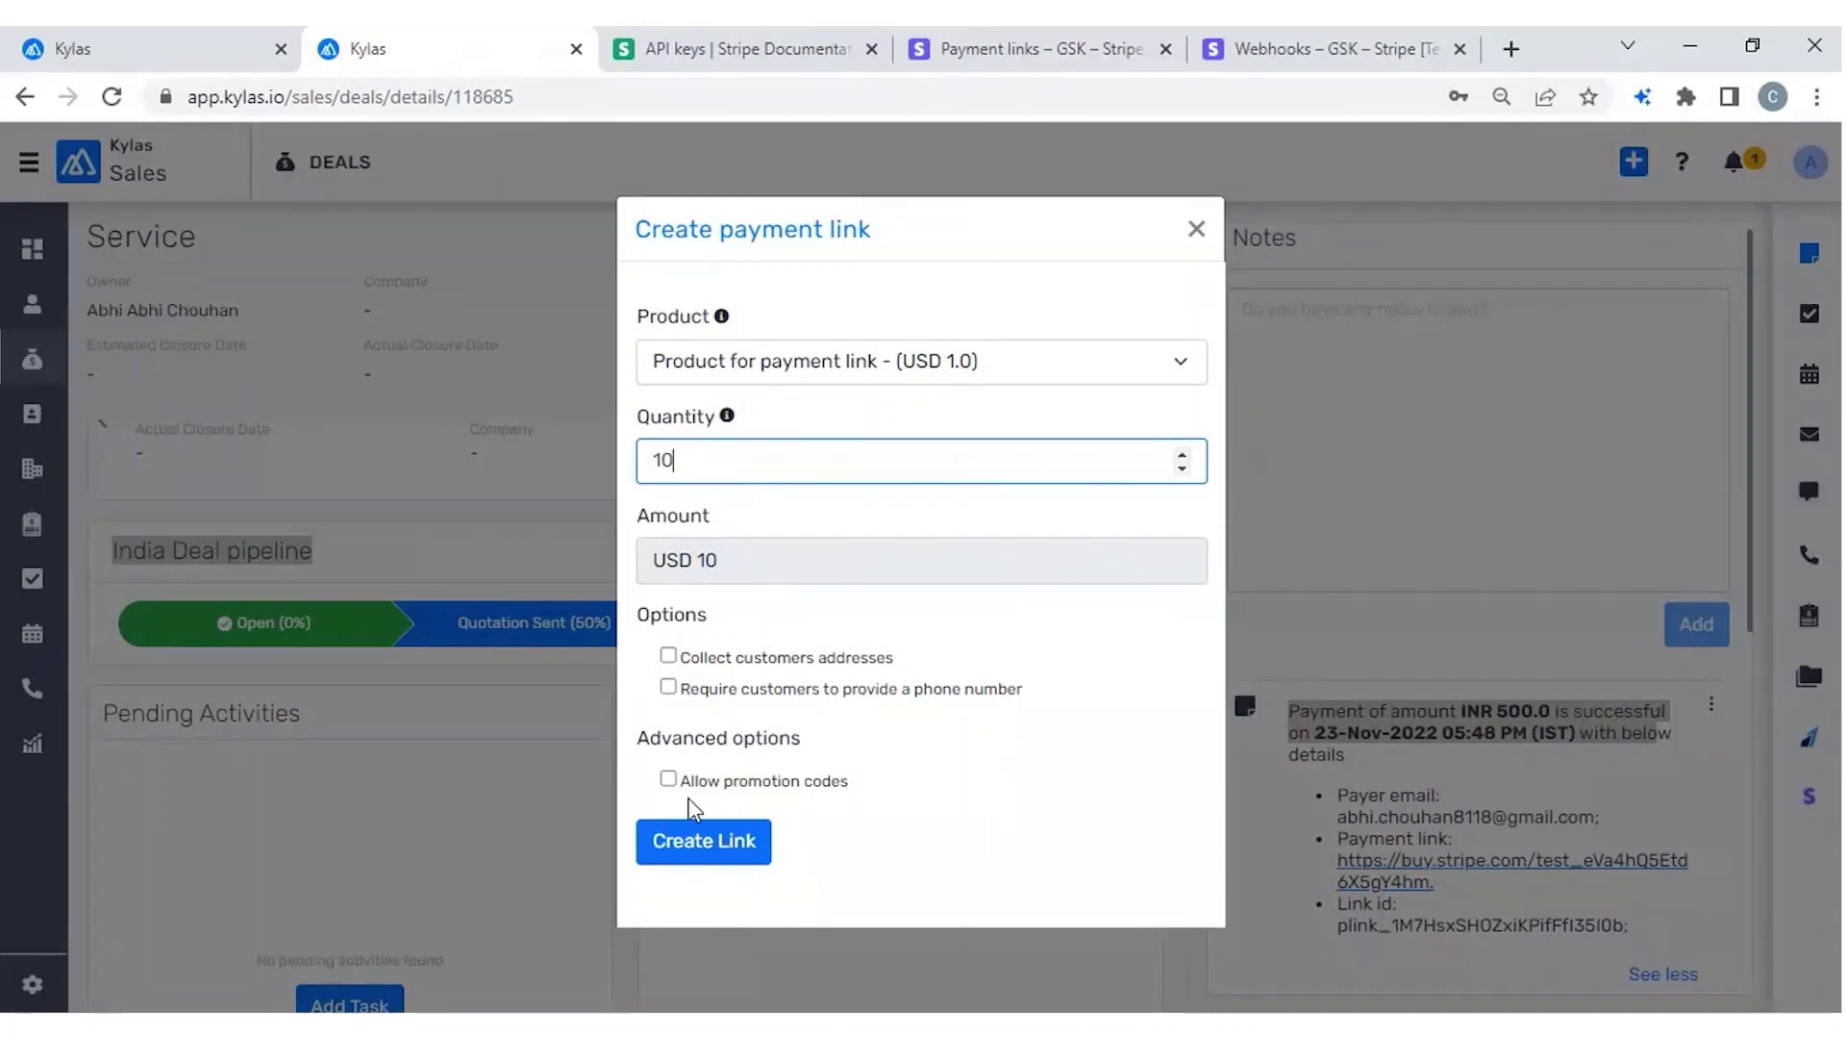
{"action": "left_click", "coordinate": [709, 856]}
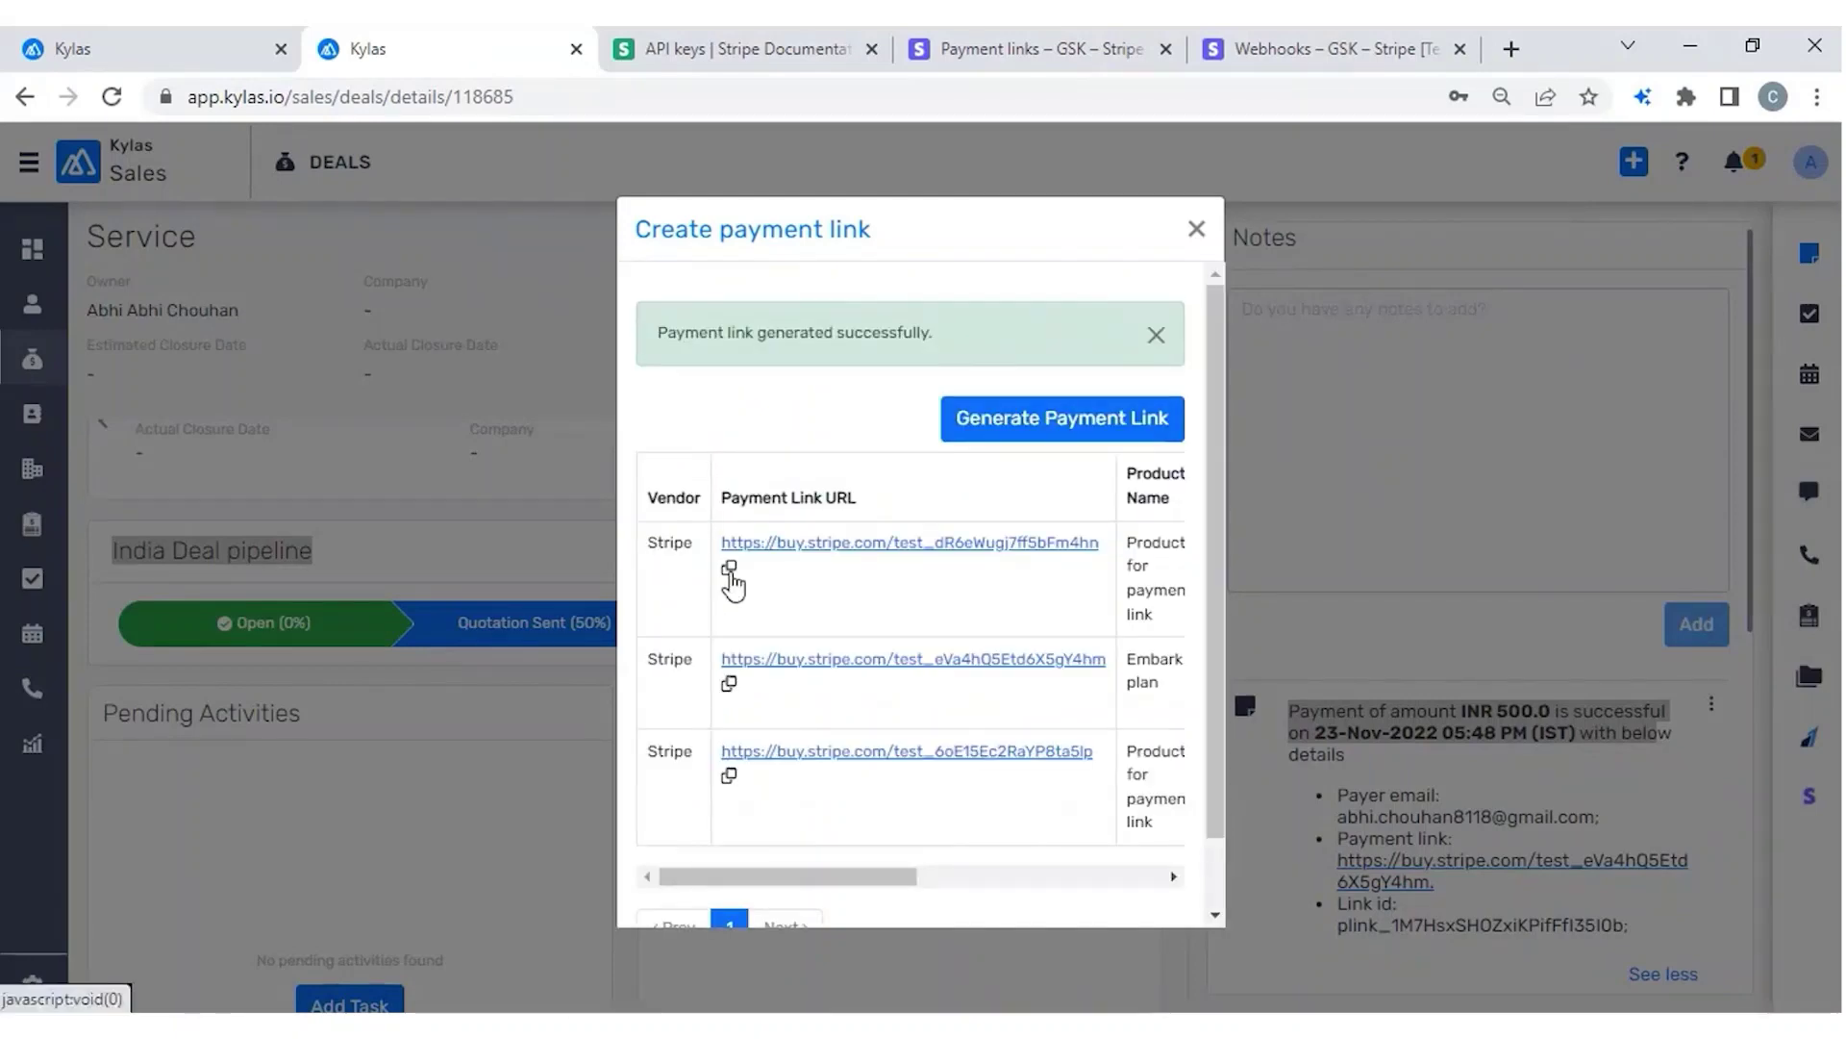
Copy the new payment link URL and load it in a new browser tab.
{"action": "left_click", "coordinate": [730, 570]}
{"action": "left_click", "coordinate": [1158, 249]}
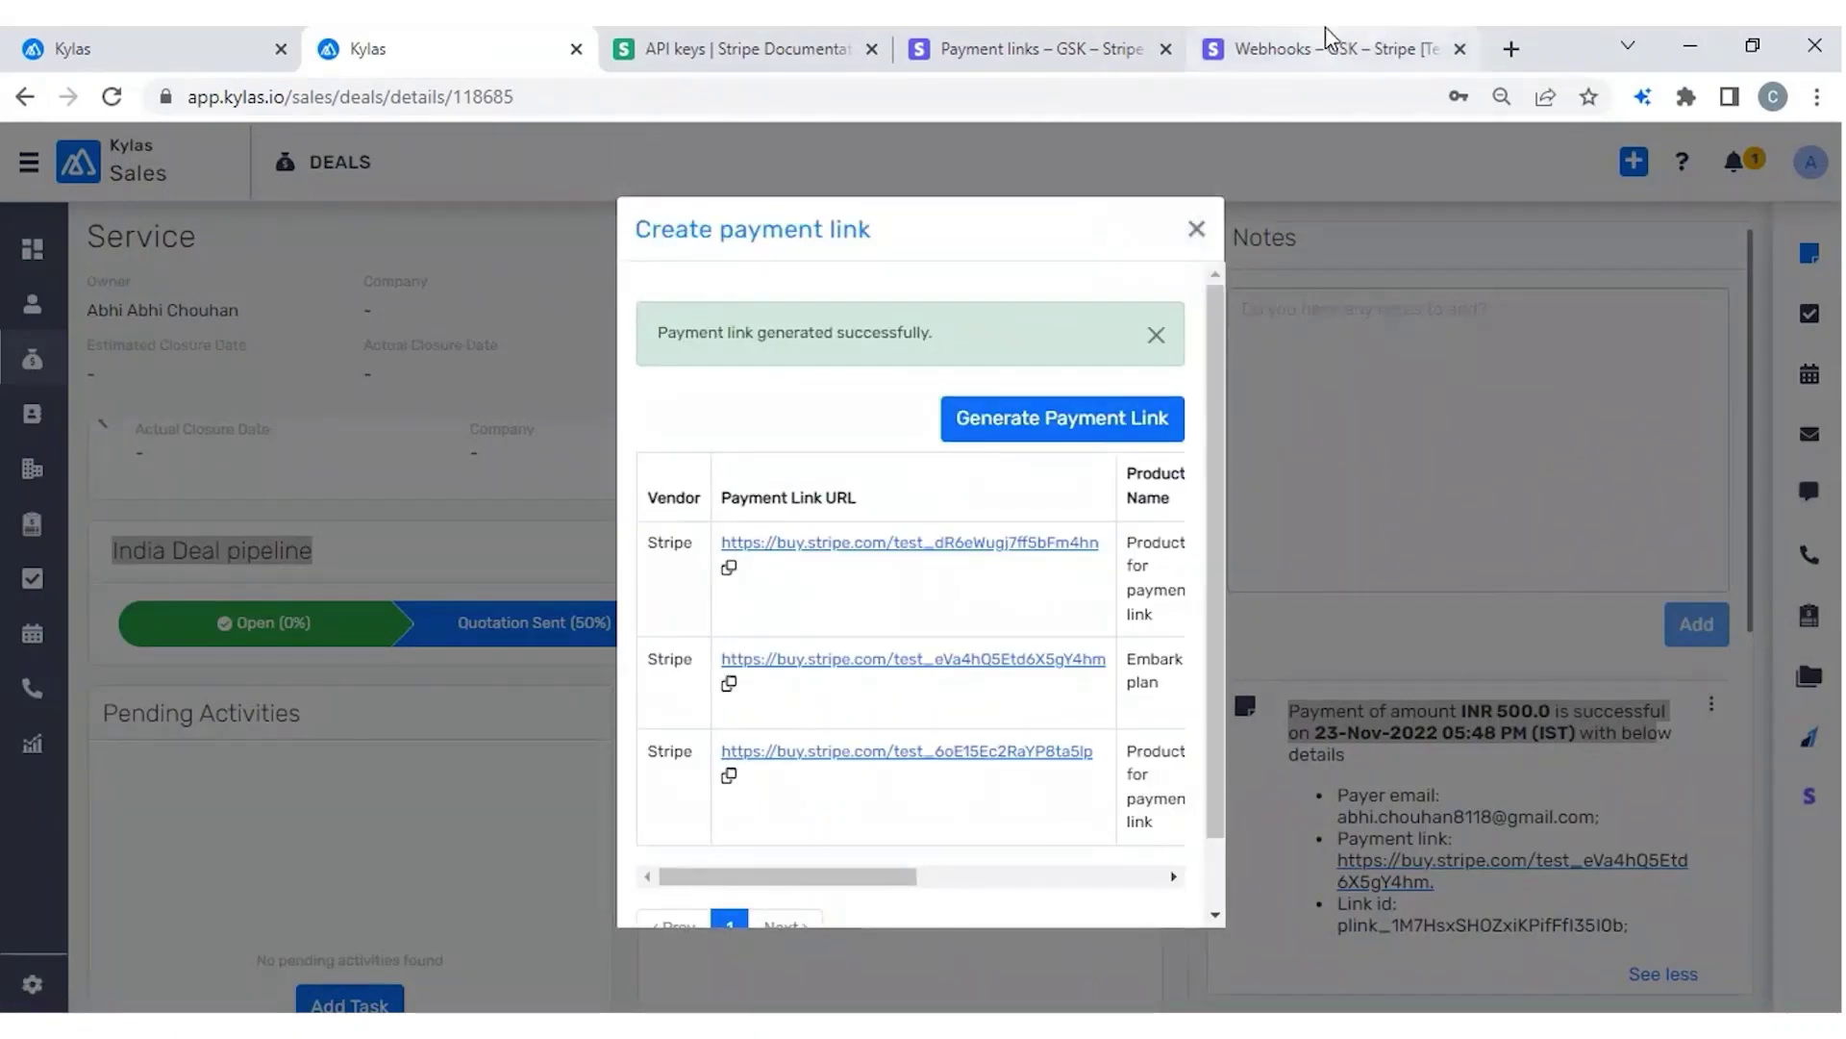
{"action": "left_click", "coordinate": [1325, 39]}
{"action": "key", "text": "ctrl+t"}
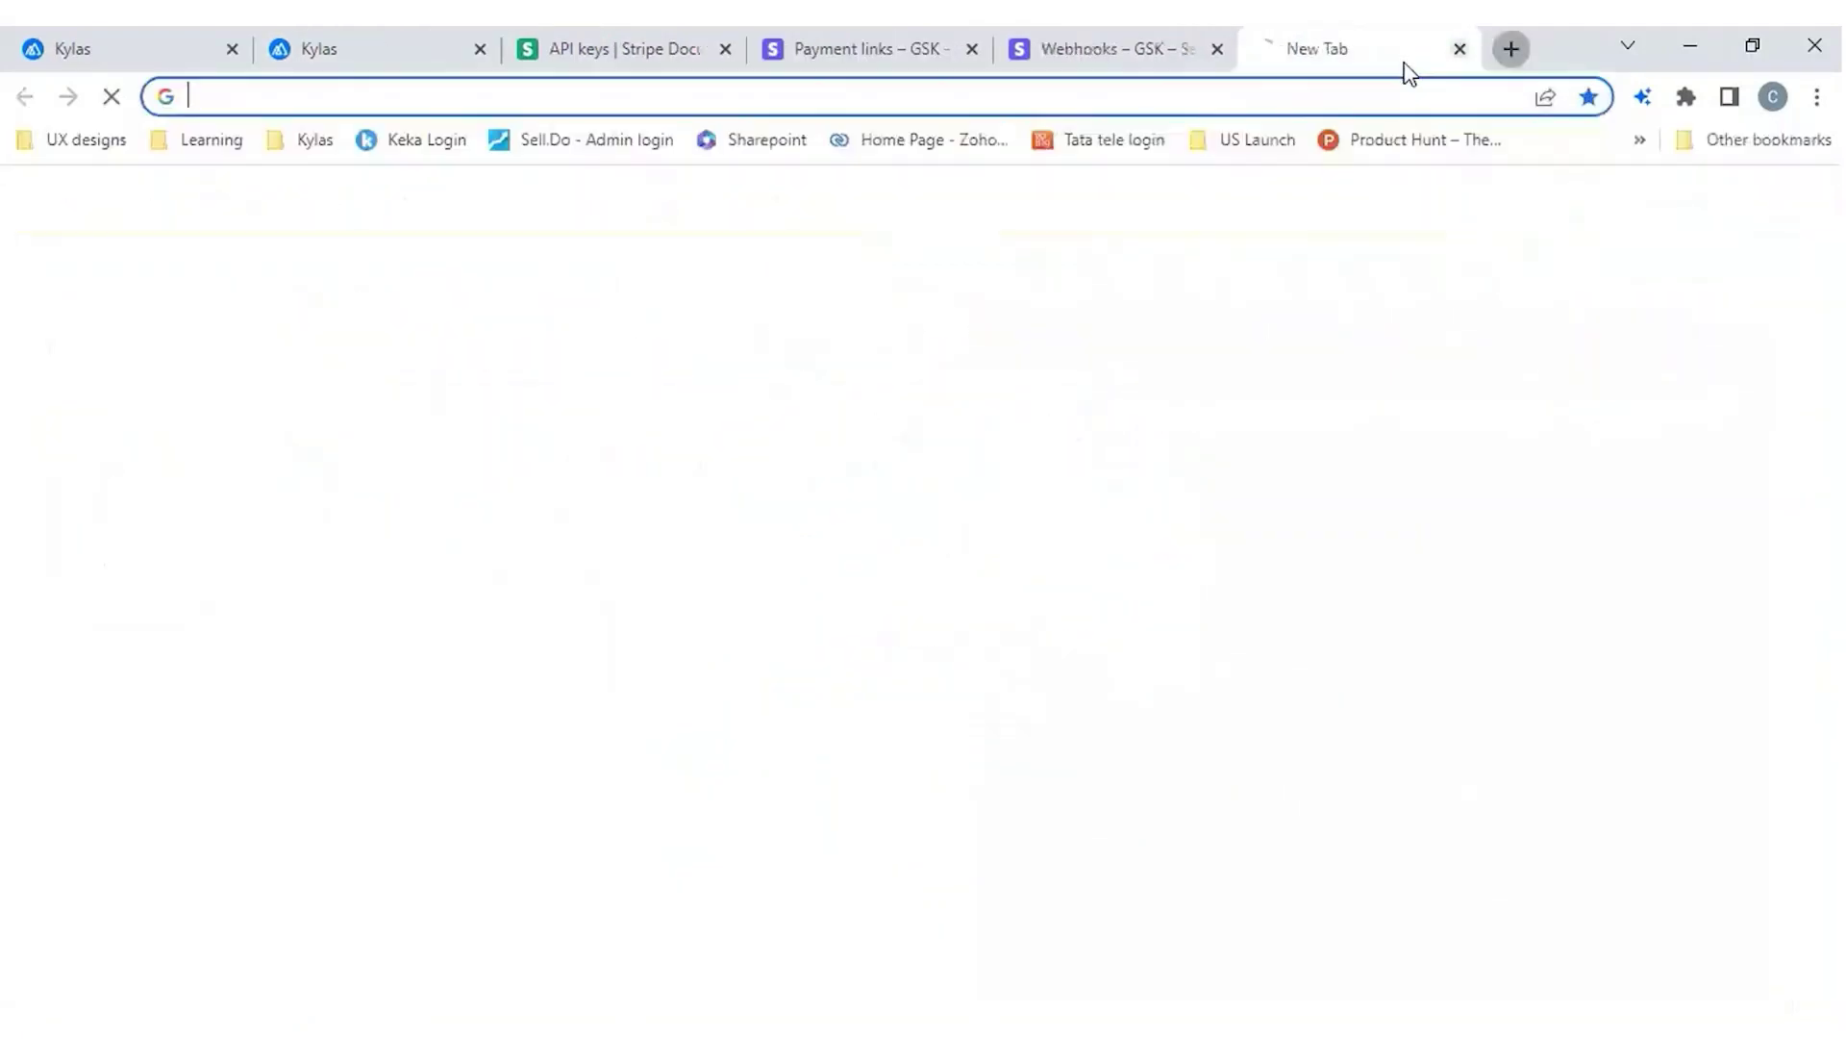
{"action": "key", "text": "ctrl+v"}
{"action": "key", "text": "Return"}
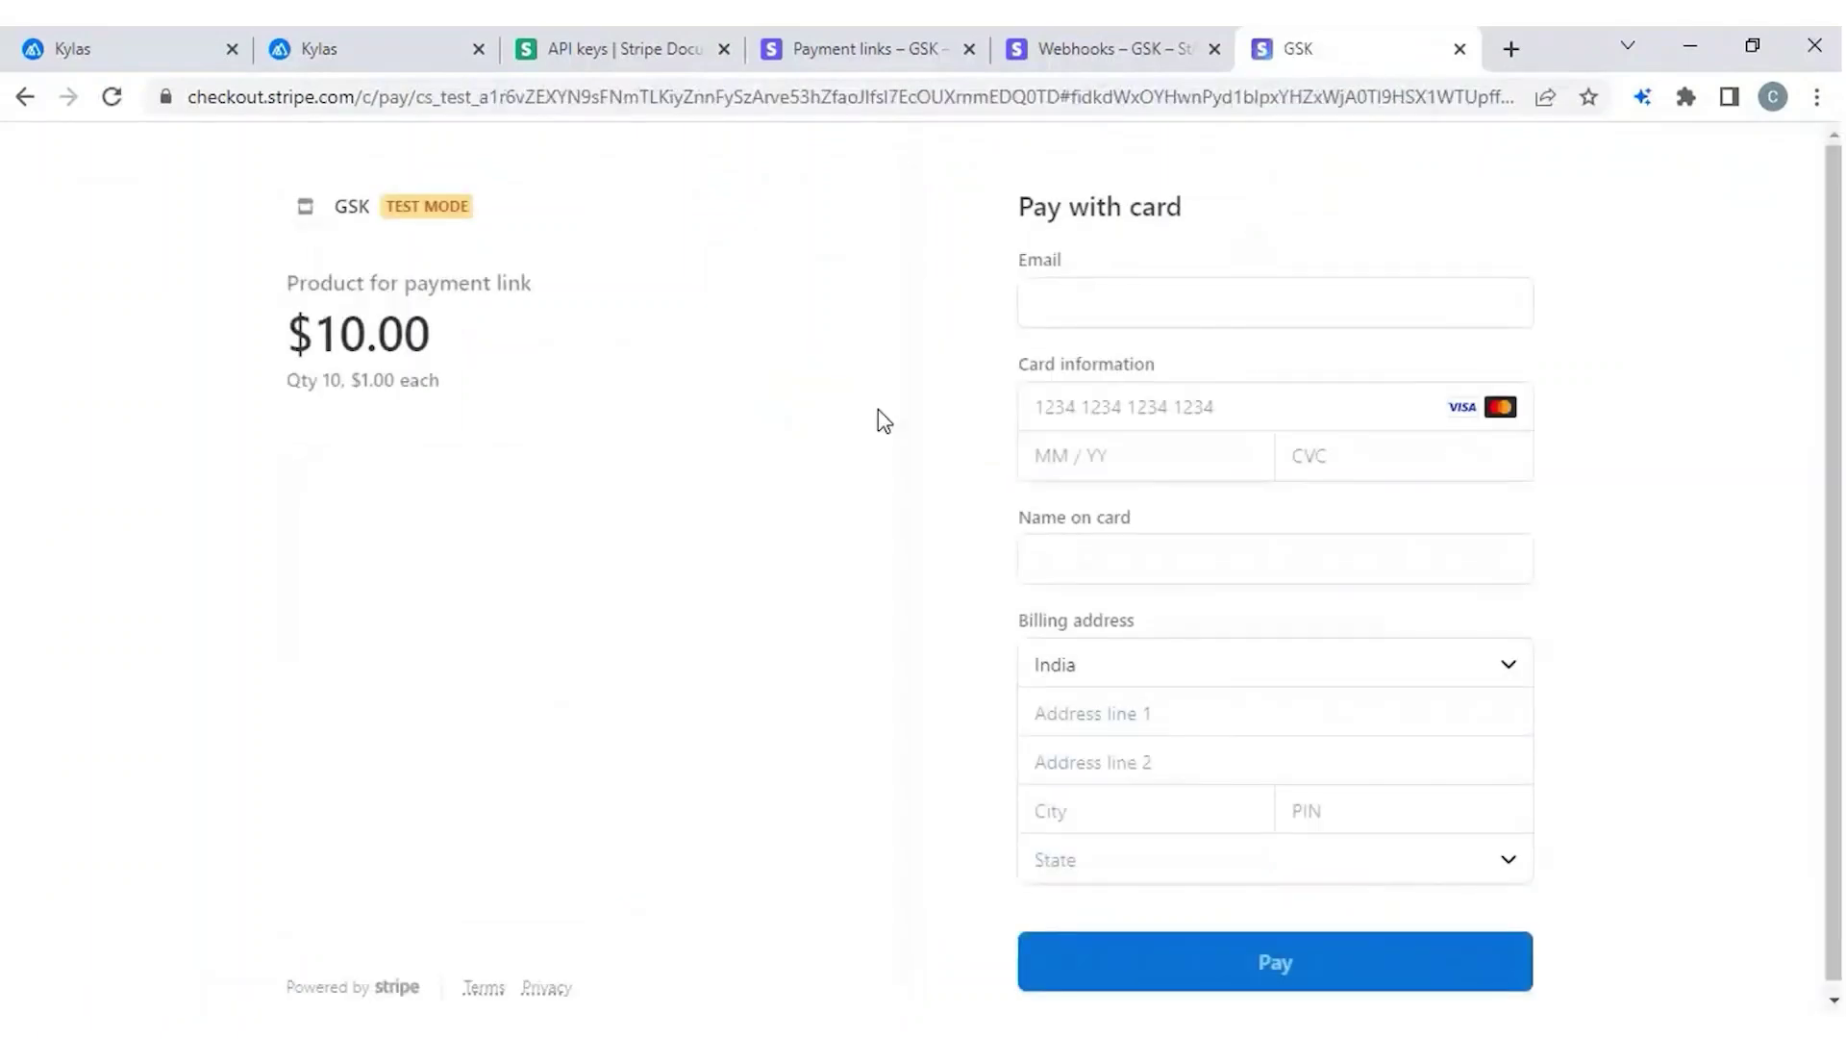
{"action": "left_click", "coordinate": [1137, 279]}
{"action": "type", "text": "abh"}
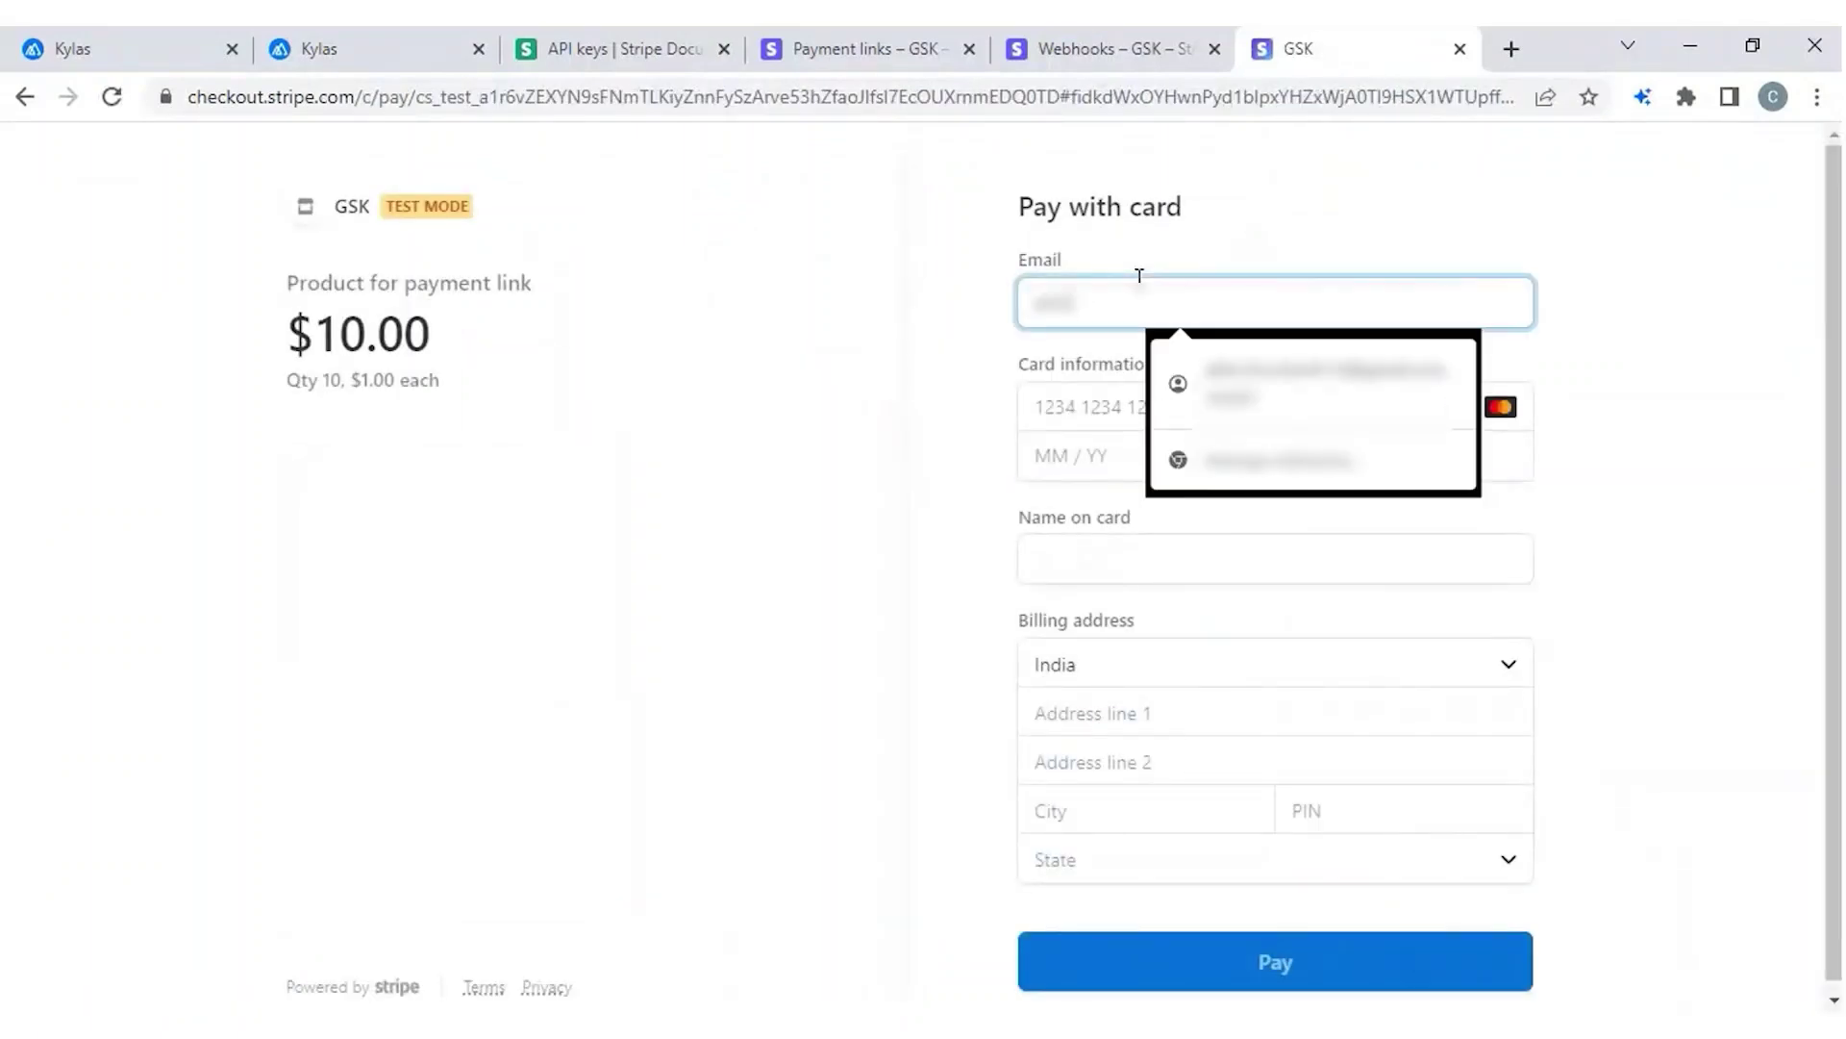
{"action": "key", "text": "Down"}
{"action": "left_click", "coordinate": [1296, 385]}
{"action": "left_click", "coordinate": [1295, 400]}
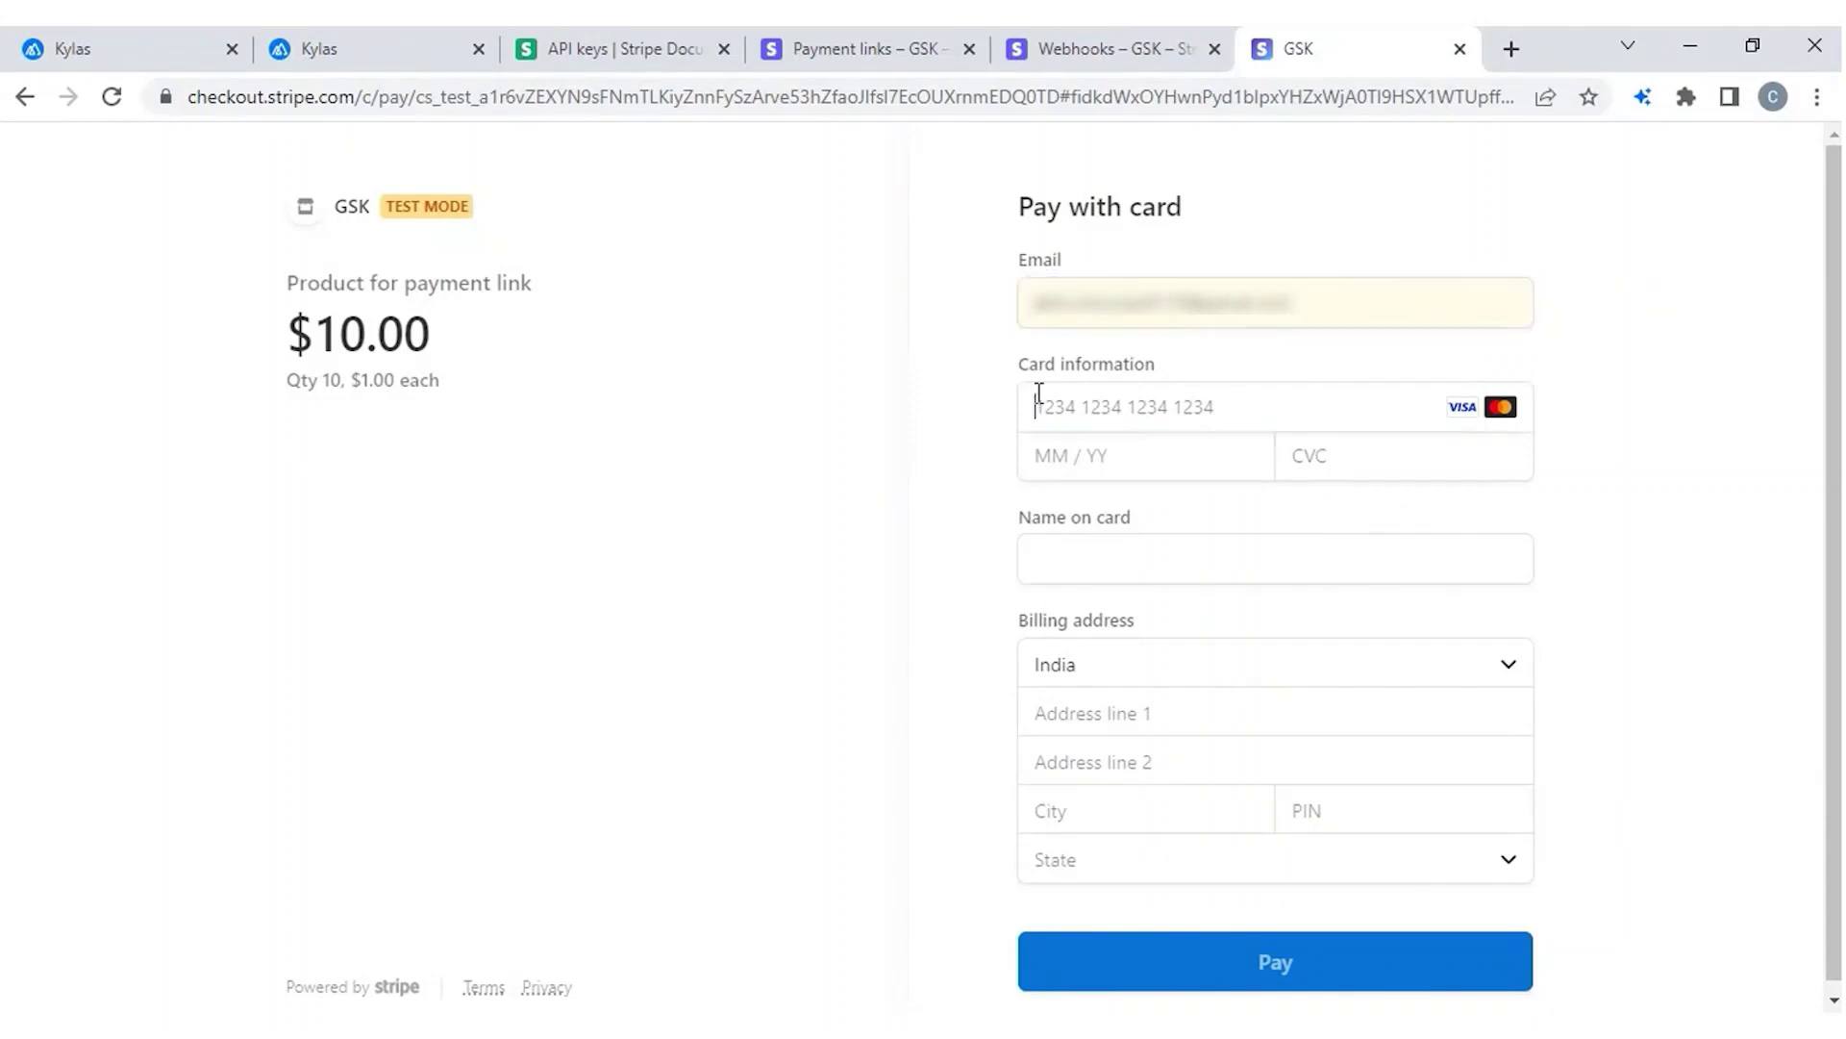
{"action": "type", "text": "4111111111111111"}
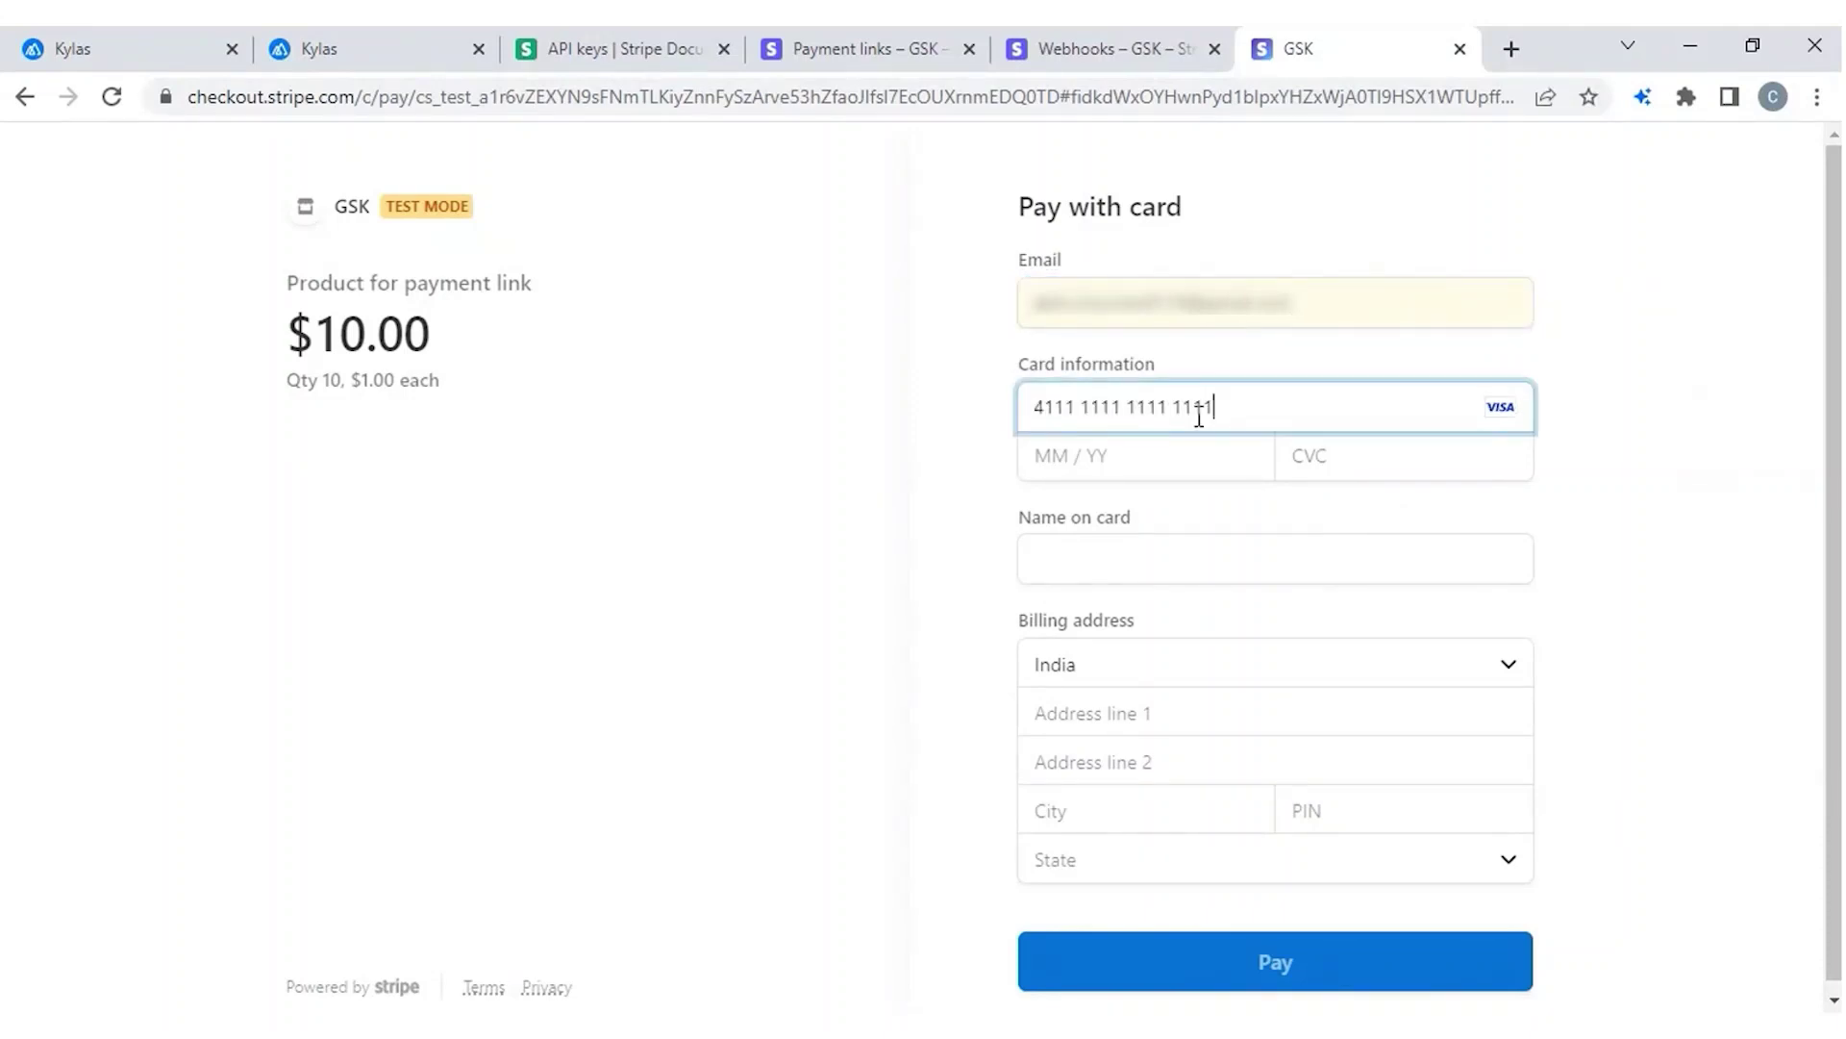
{"action": "left_click", "coordinate": [1054, 450]}
{"action": "type", "text": "12 / "}
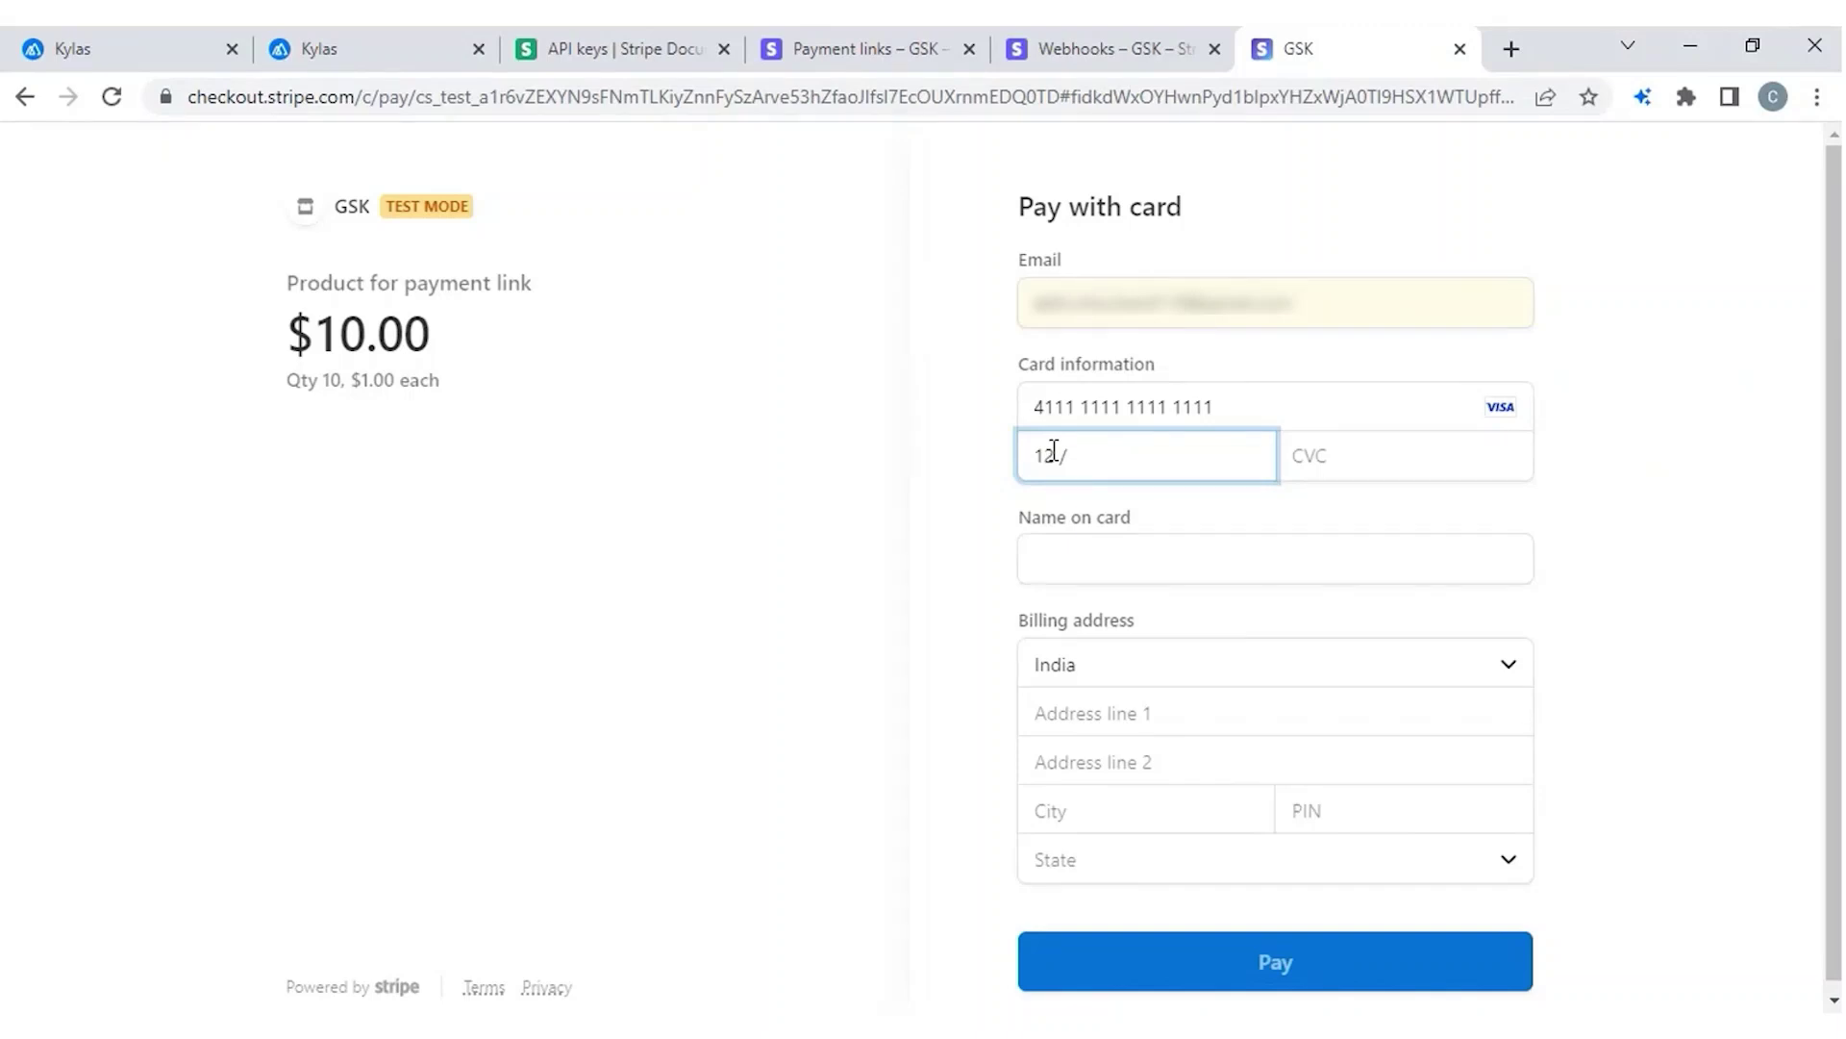
{"action": "type", "text": "23"}
{"action": "left_click", "coordinate": [1326, 470]}
{"action": "type", "text": "456"}
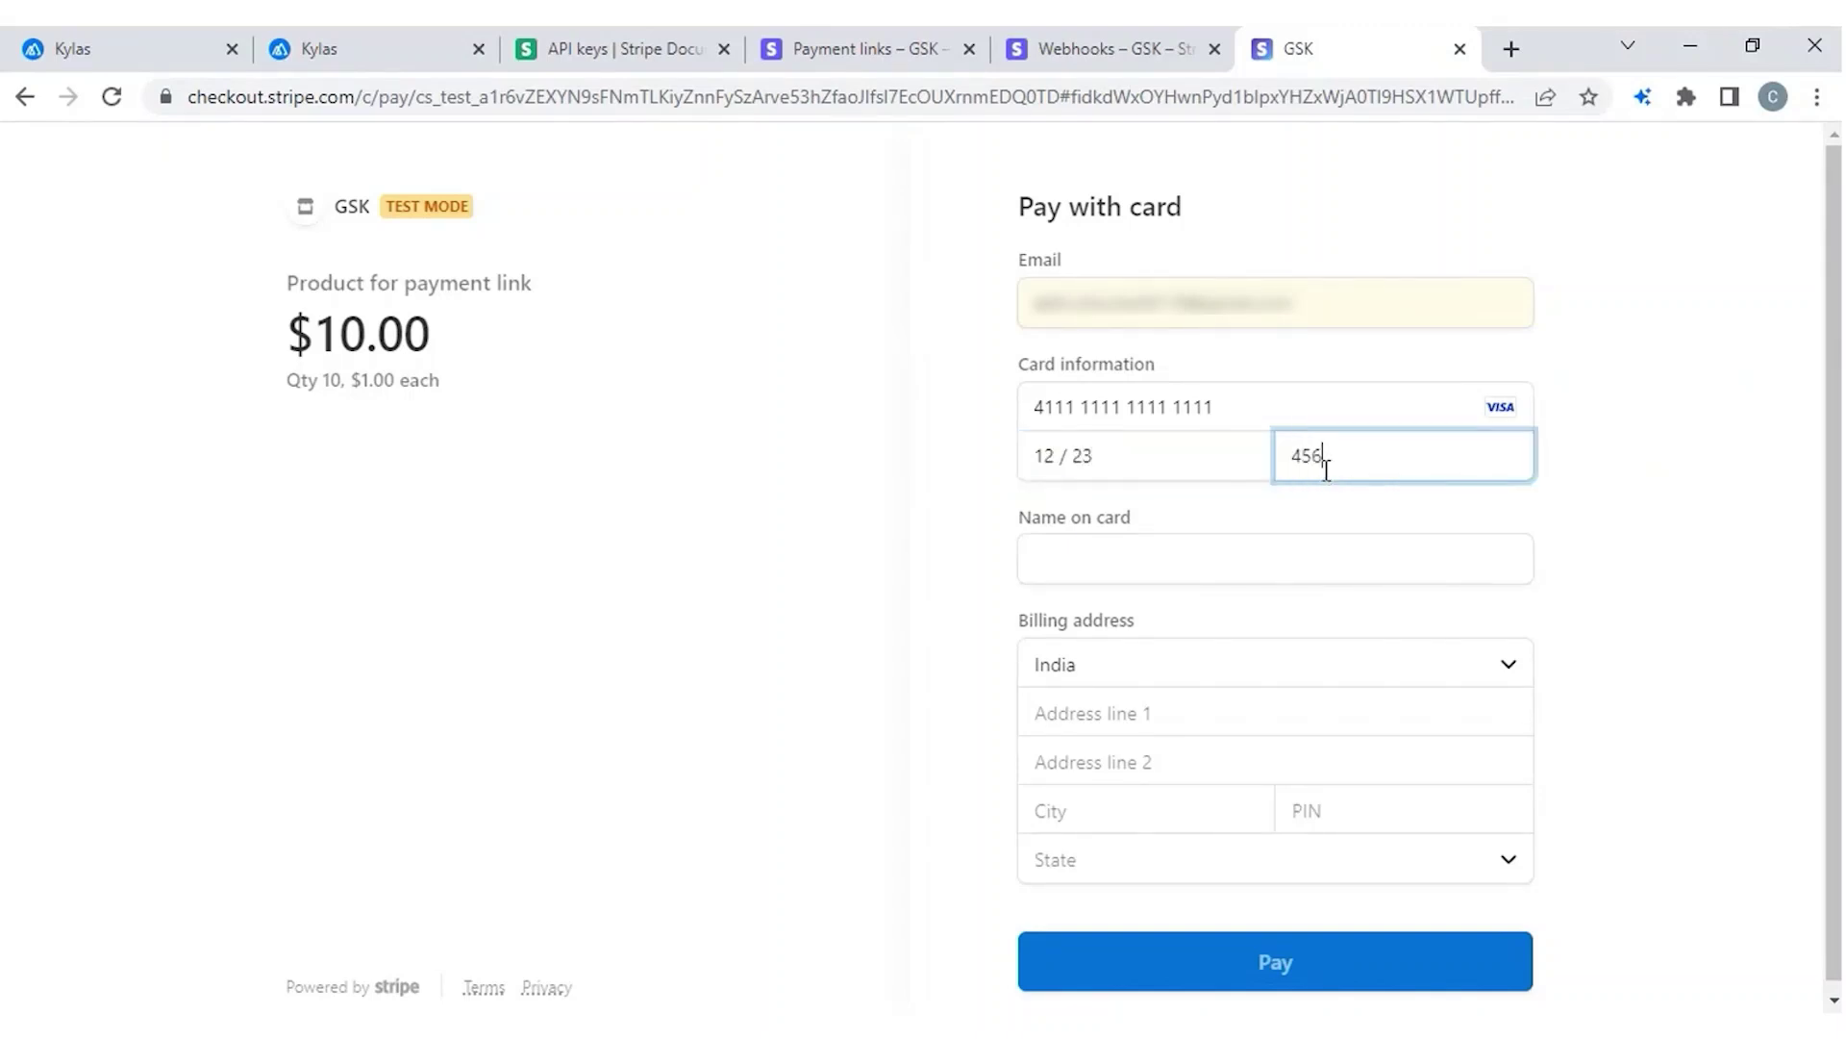
Add the cardholder's name and saved India billing address, then submit the $10.00 payment.
{"action": "left_click", "coordinate": [1121, 548]}
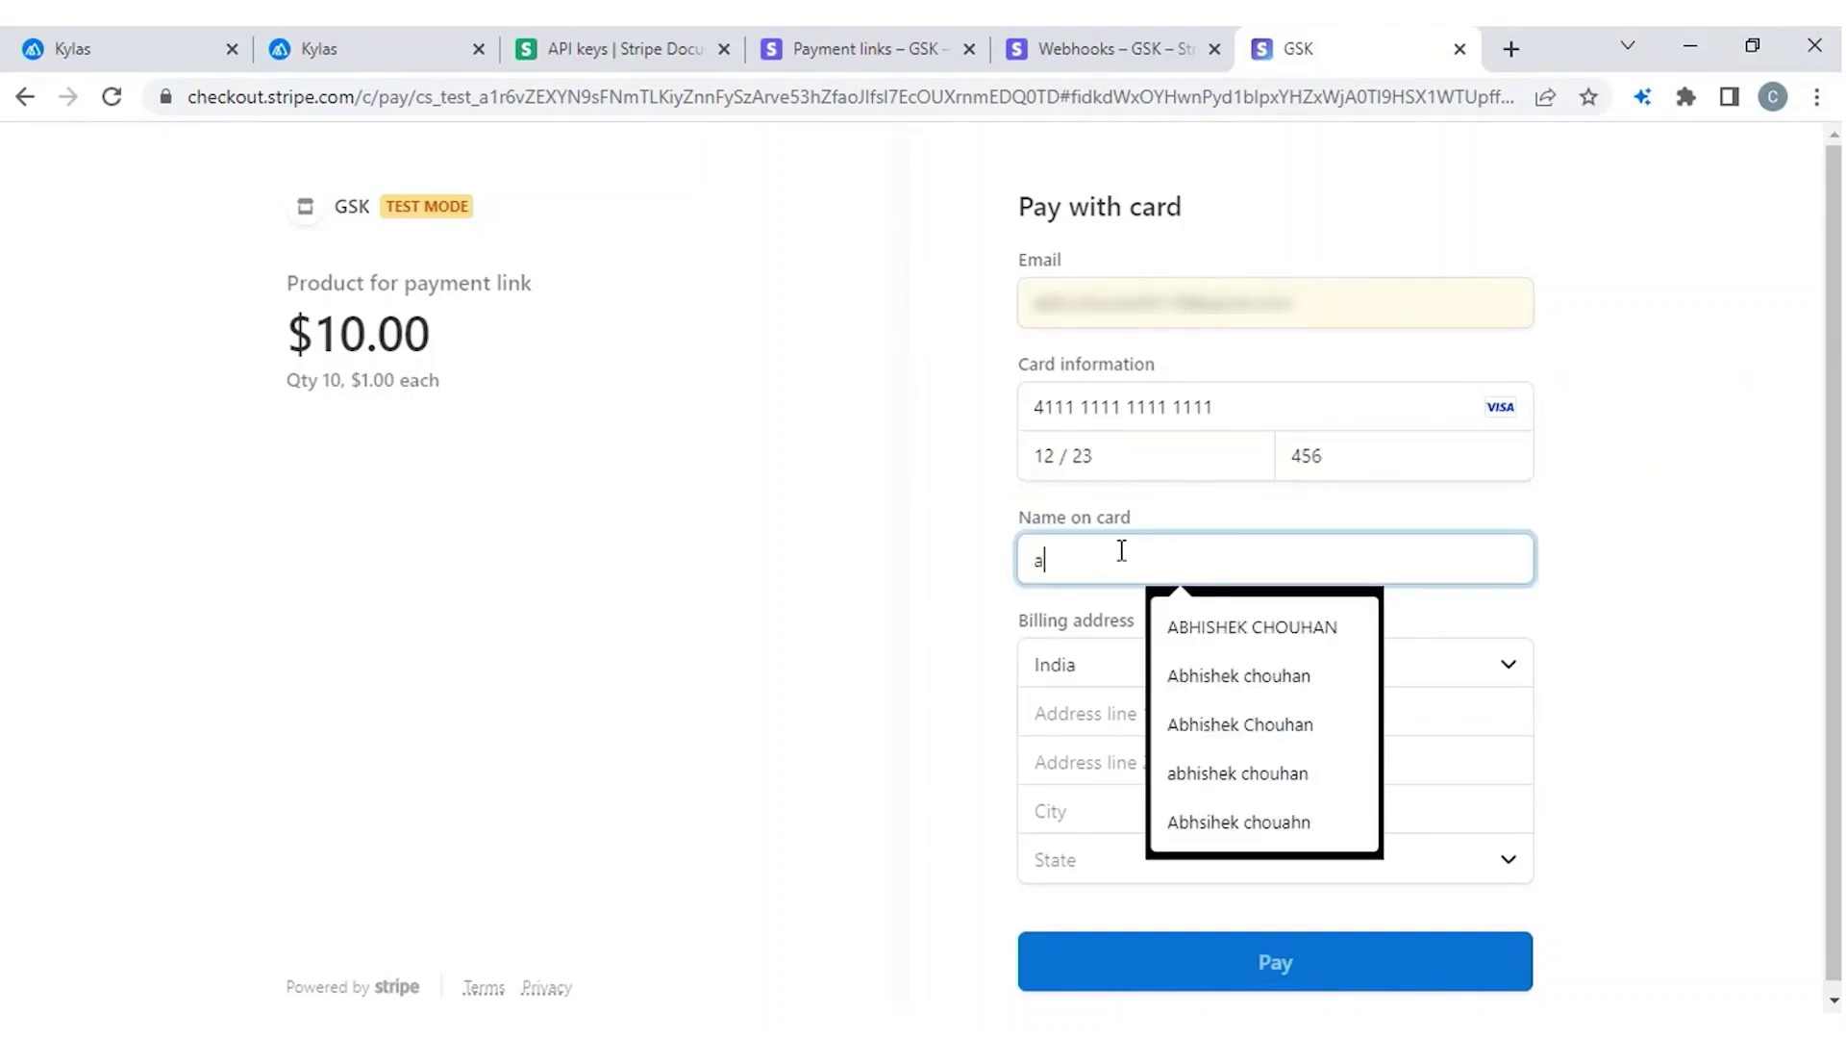
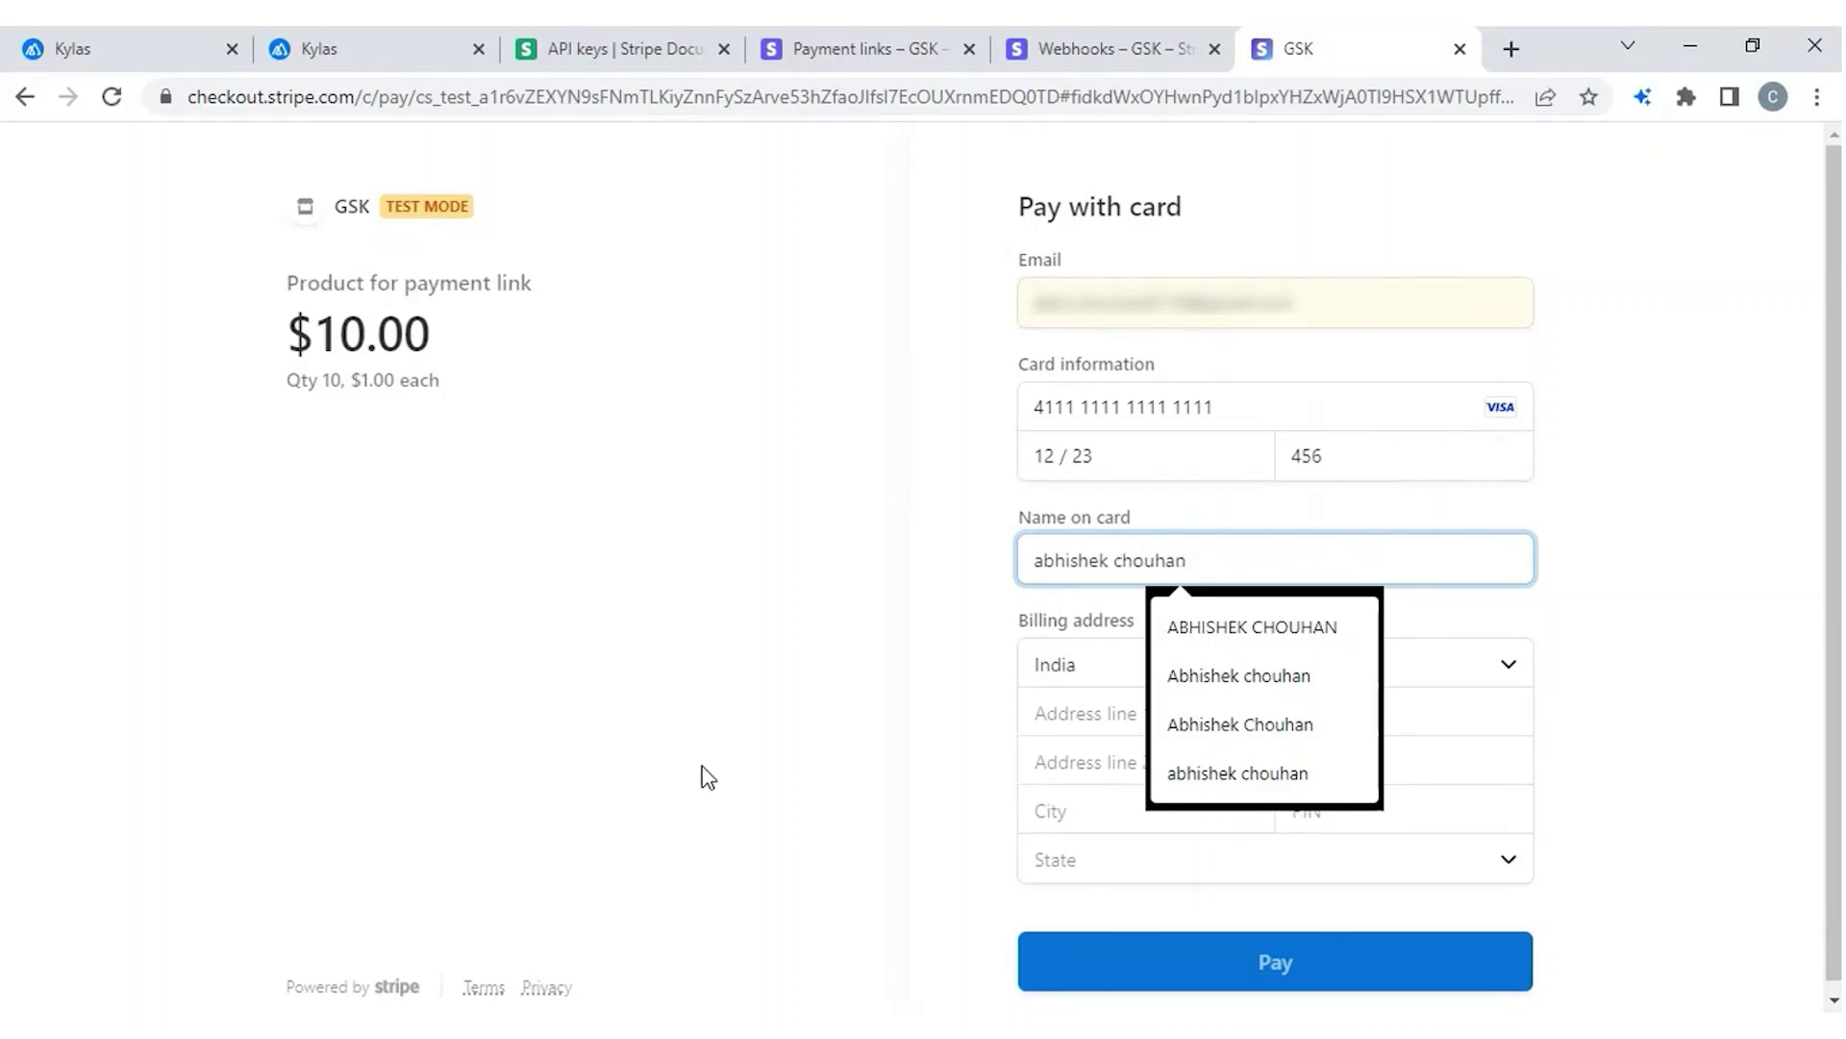
{"action": "left_click", "coordinate": [708, 777]}
{"action": "left_click", "coordinate": [1174, 721]}
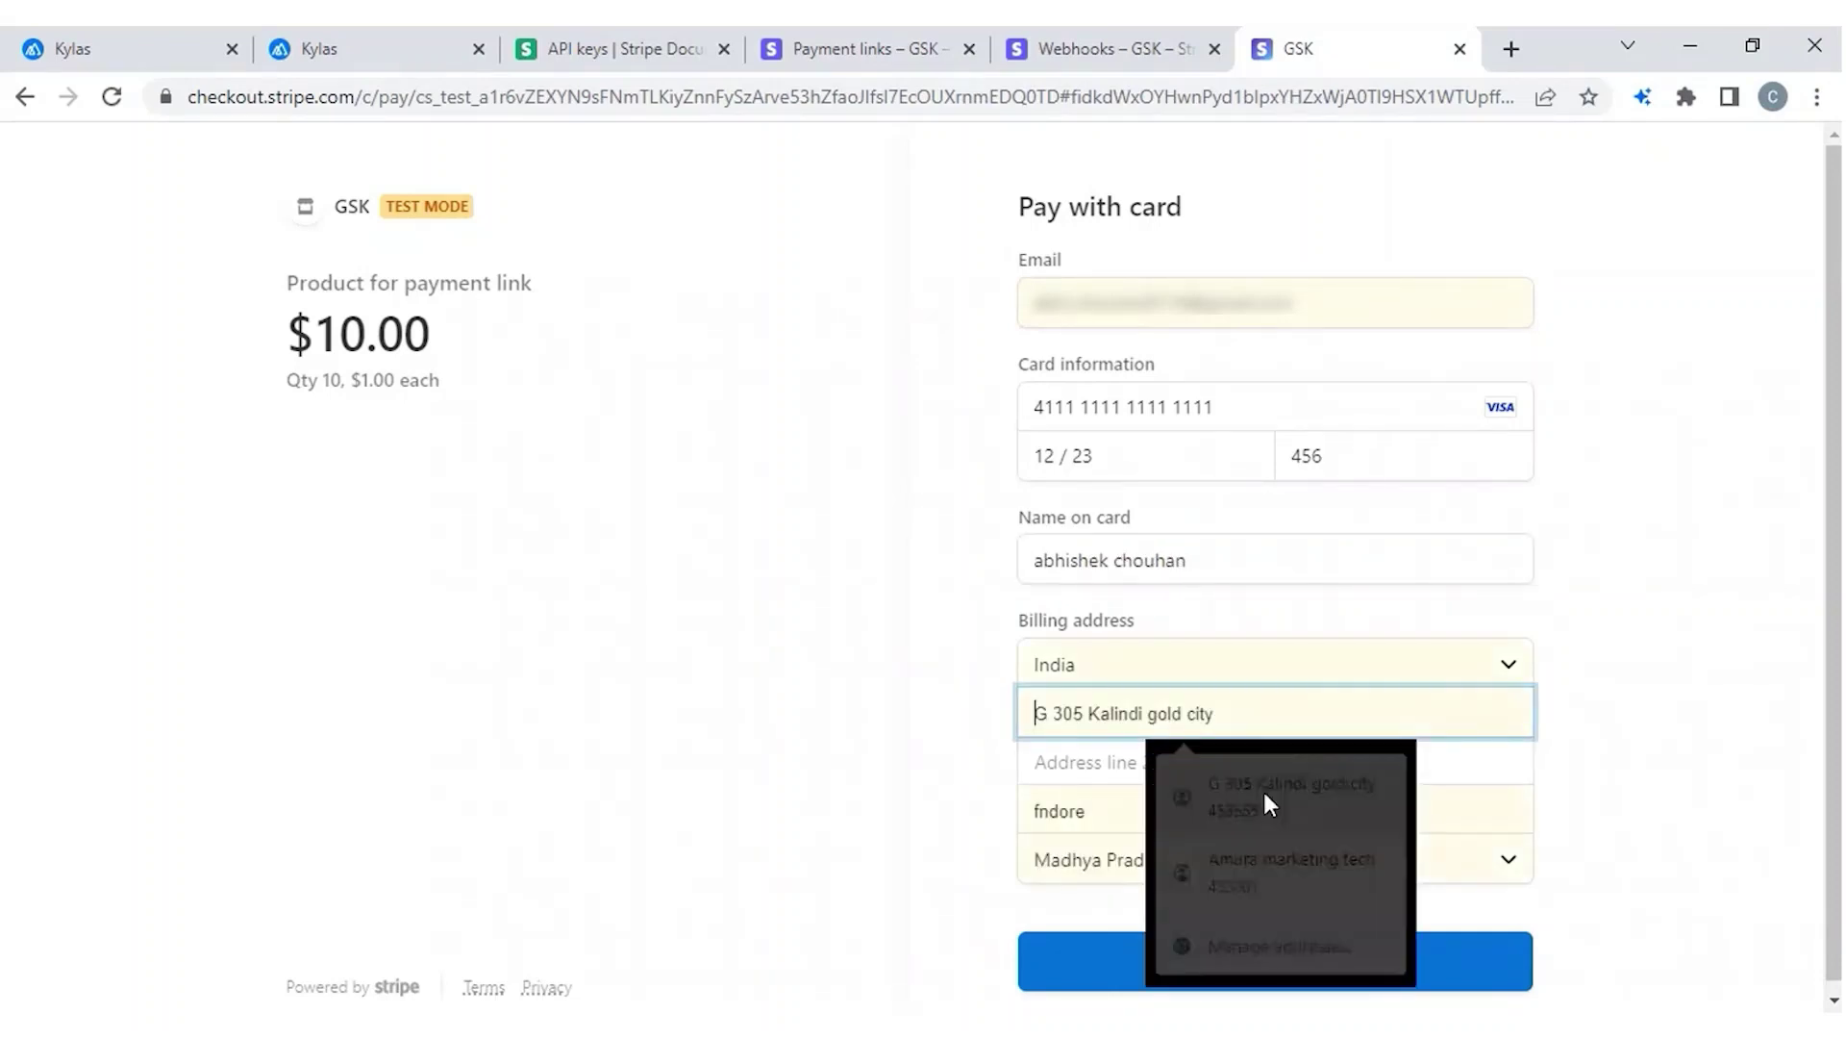
{"action": "left_click", "coordinate": [1264, 793]}
{"action": "left_click", "coordinate": [1162, 952]}
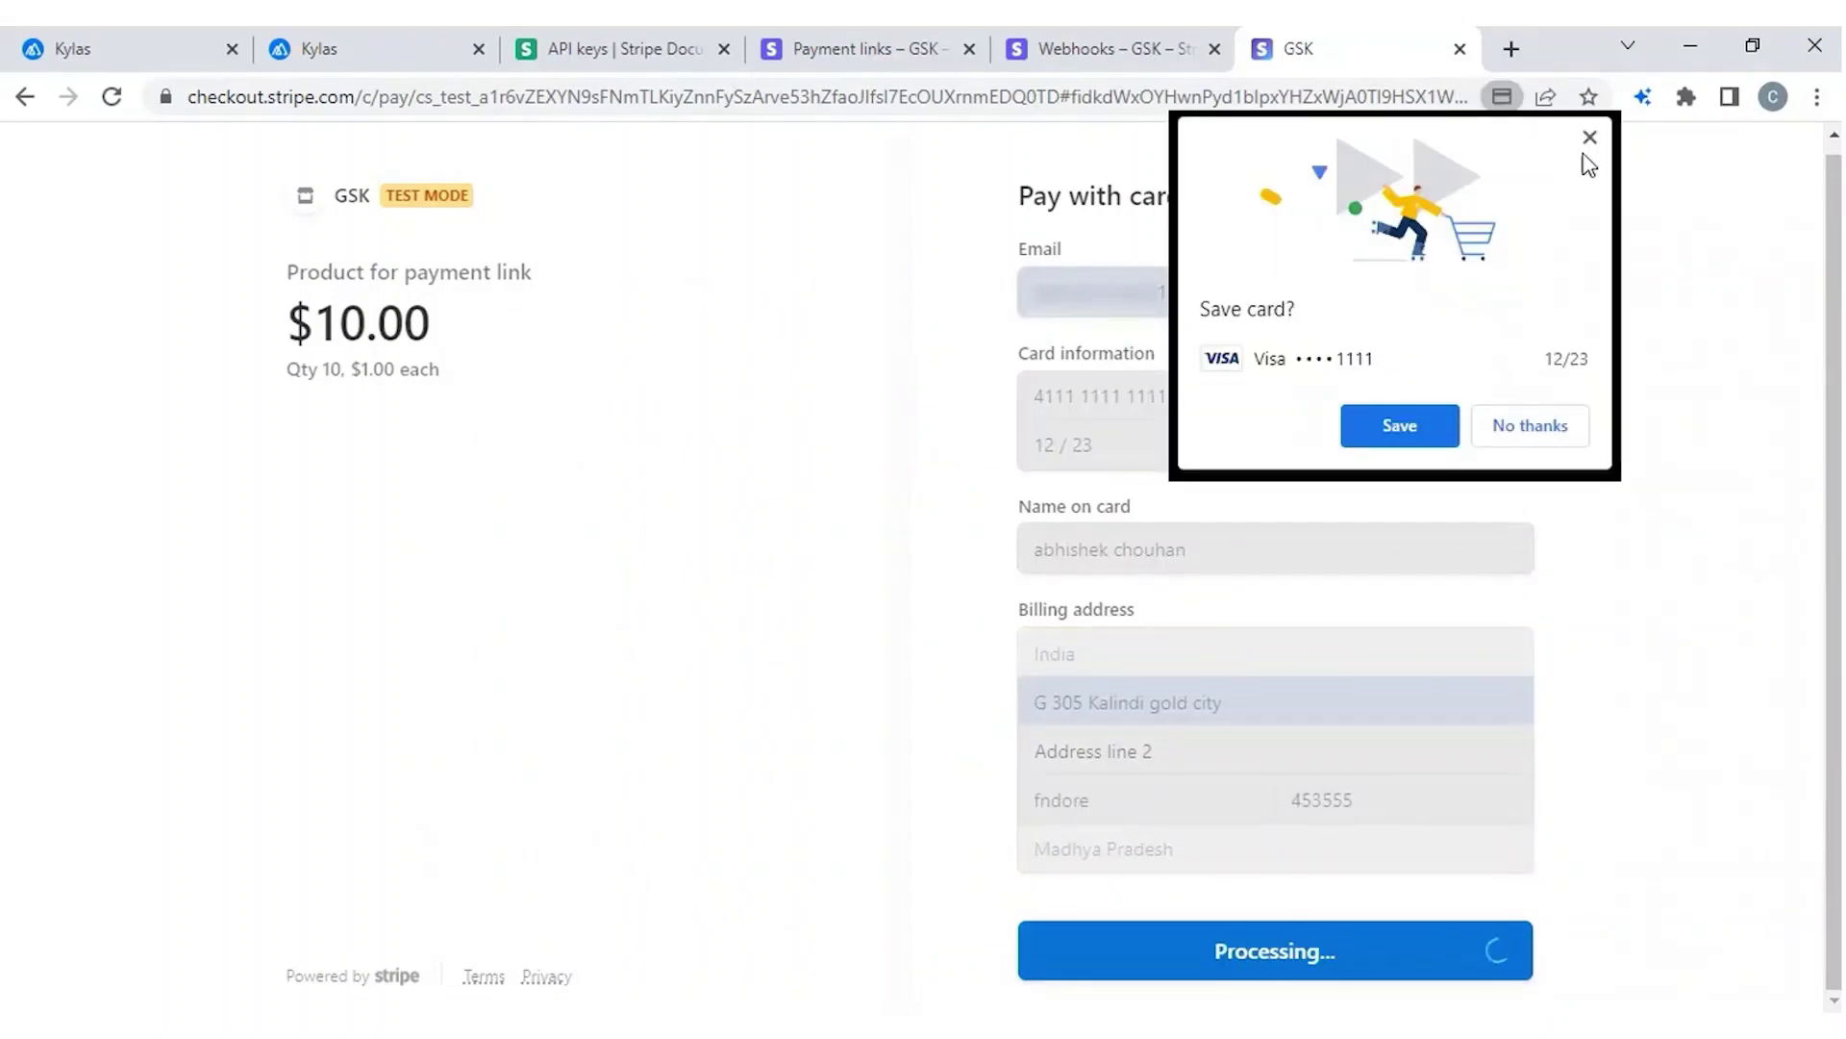
{"action": "left_click", "coordinate": [1589, 141]}
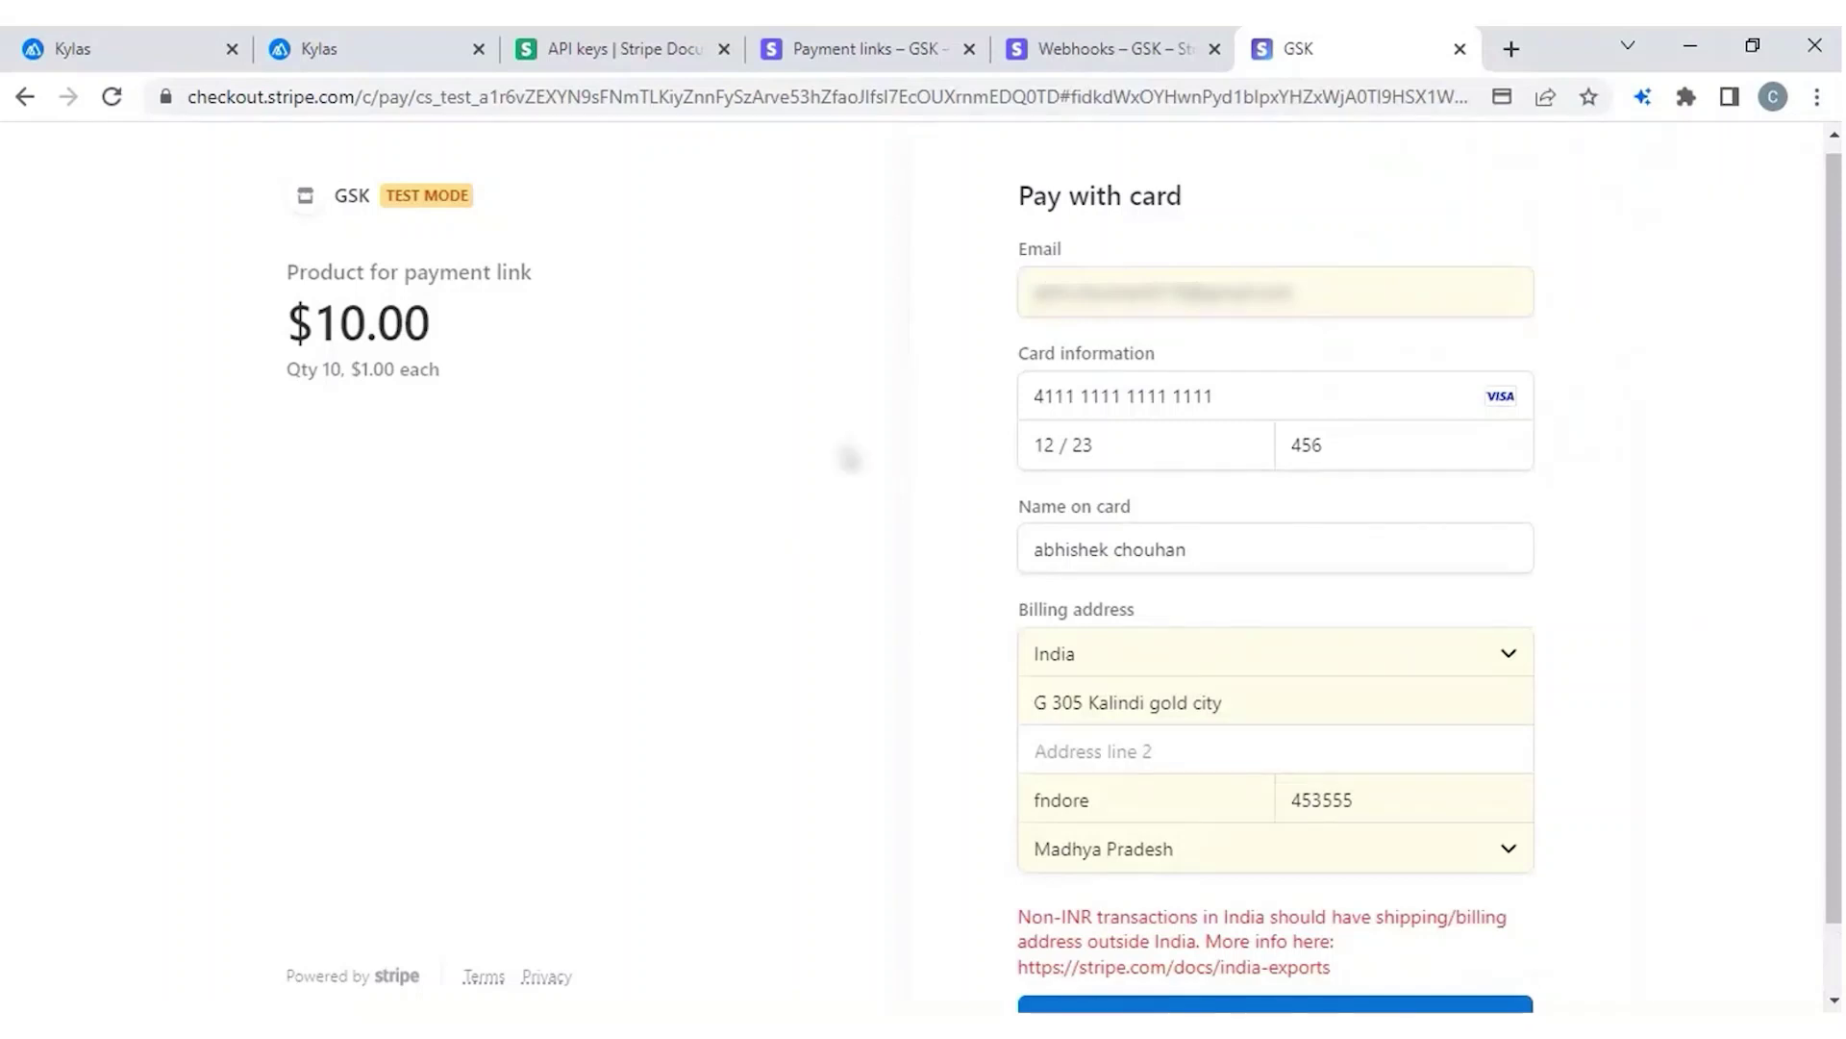
{"action": "scroll", "coordinate": [981, 799], "scroll_direction": "down", "scroll_amount": 1}
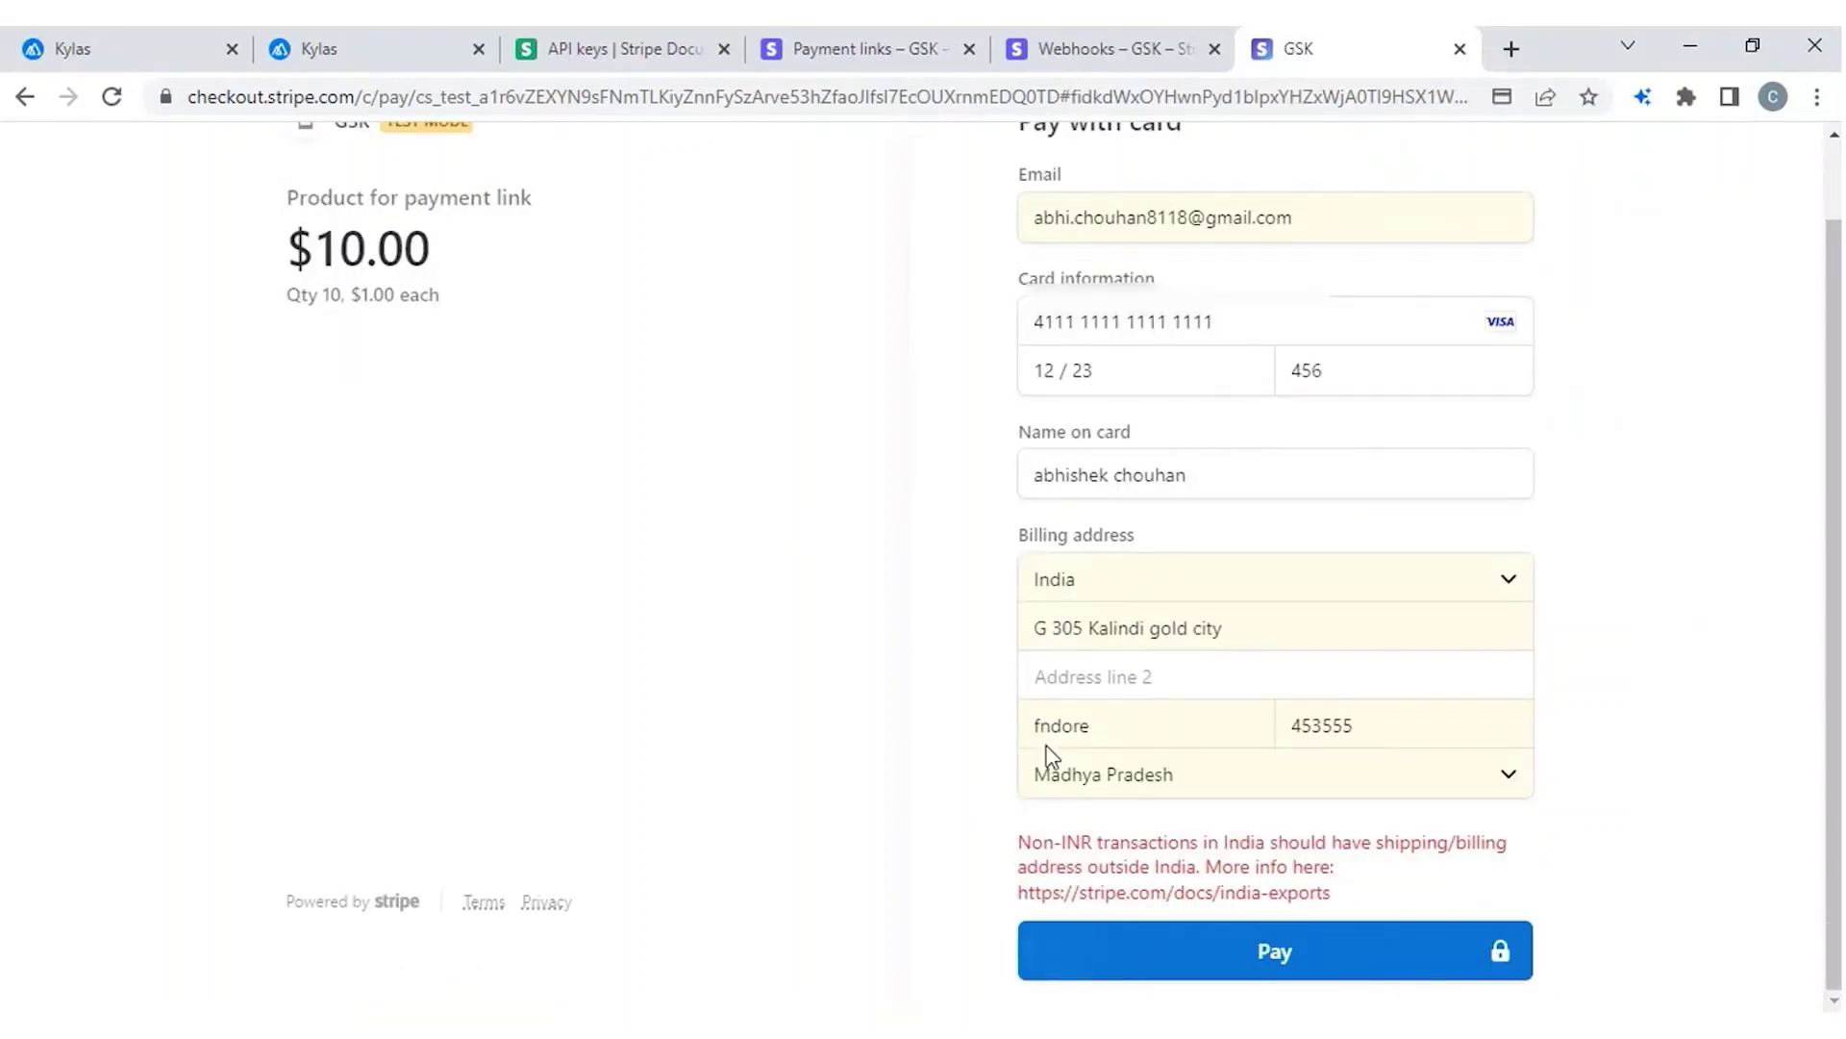
{"action": "left_click", "coordinate": [1111, 678]}
Back on the Service deal, create a payment link for 100 units of Product for payment link and copy its URL.
{"action": "left_click", "coordinate": [914, 763]}
{"action": "left_click", "coordinate": [411, 59]}
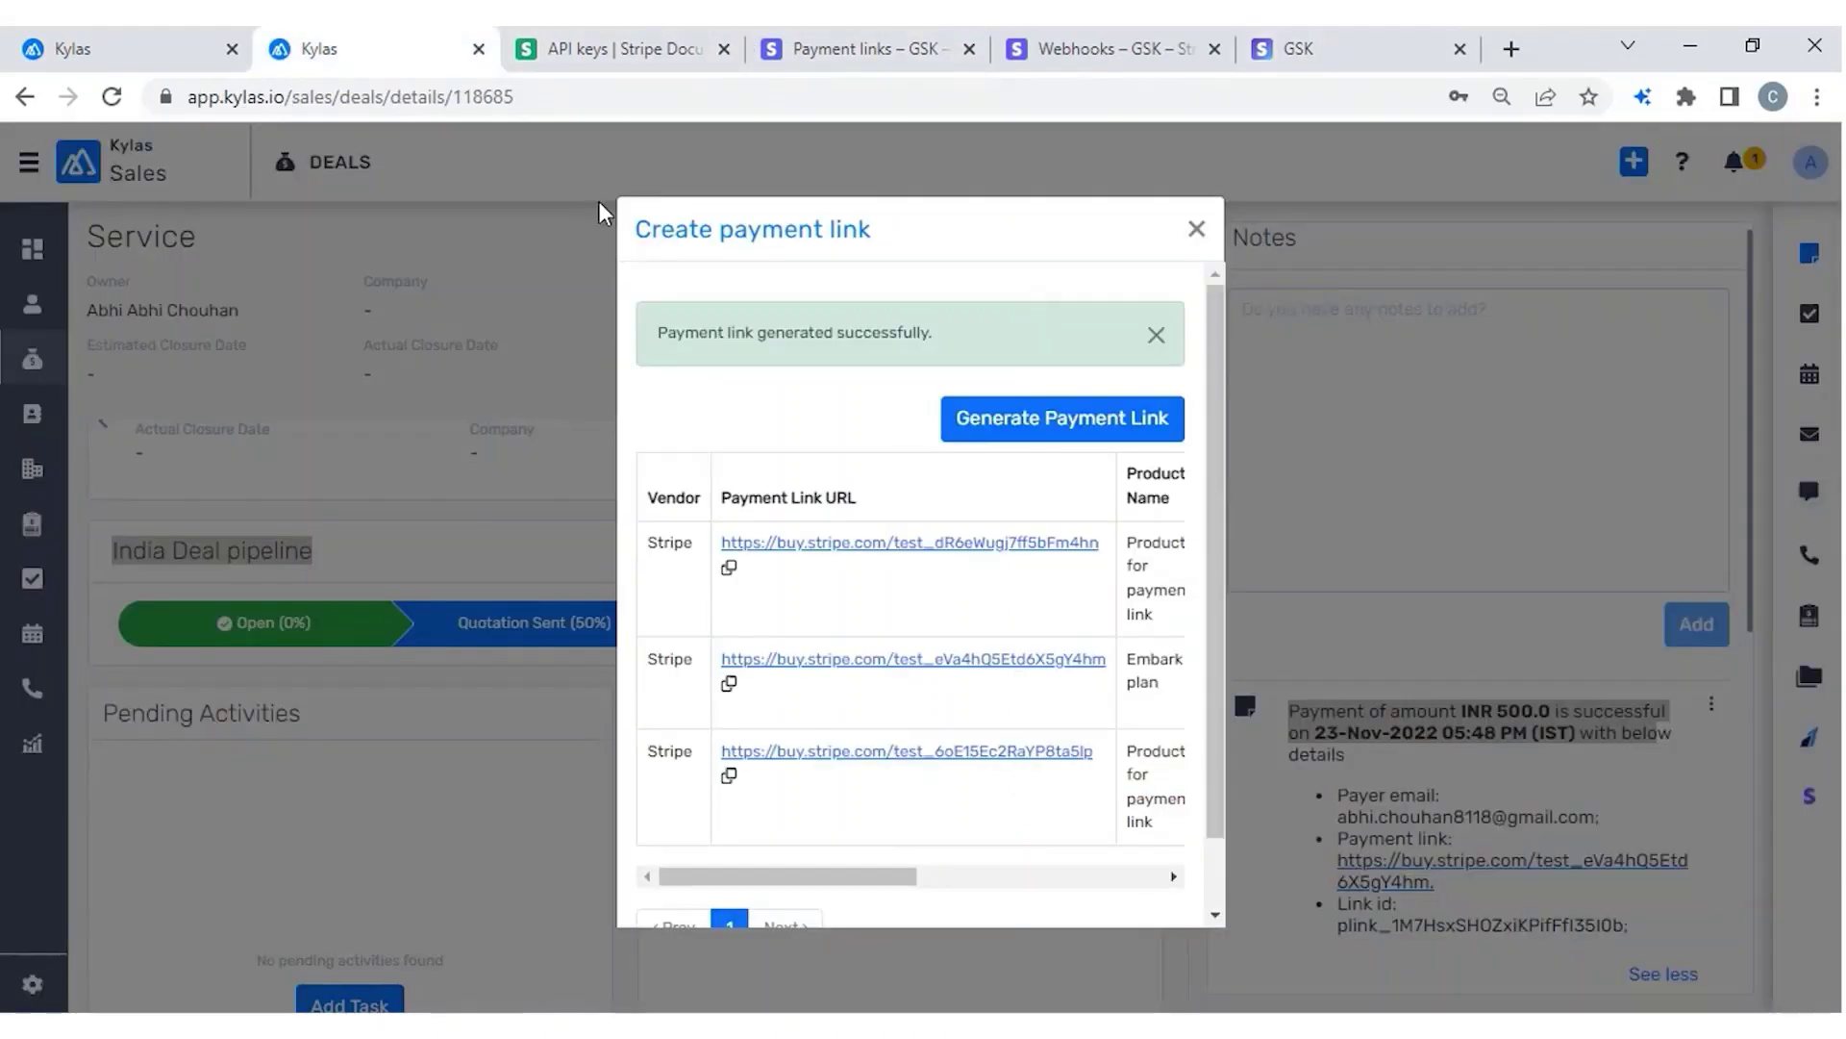
{"action": "left_click", "coordinate": [1196, 231]}
{"action": "left_click", "coordinate": [1148, 240]}
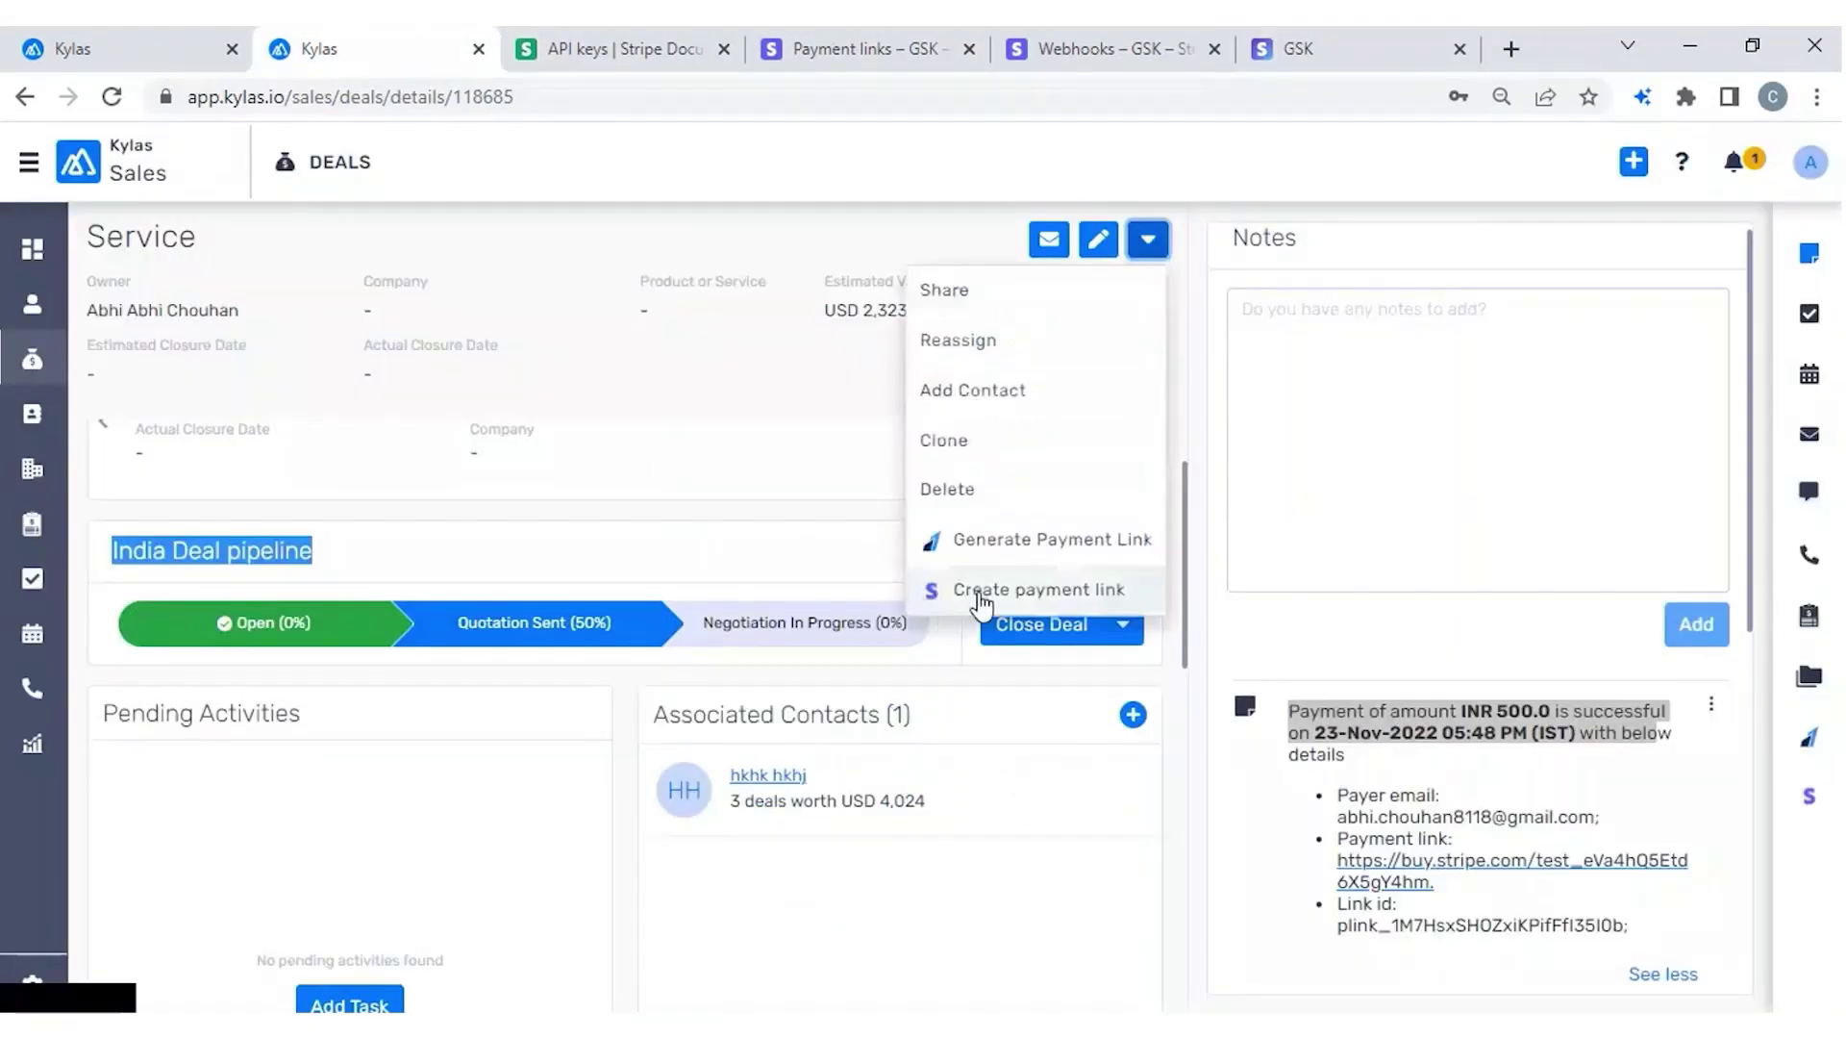
{"action": "left_click", "coordinate": [981, 601]}
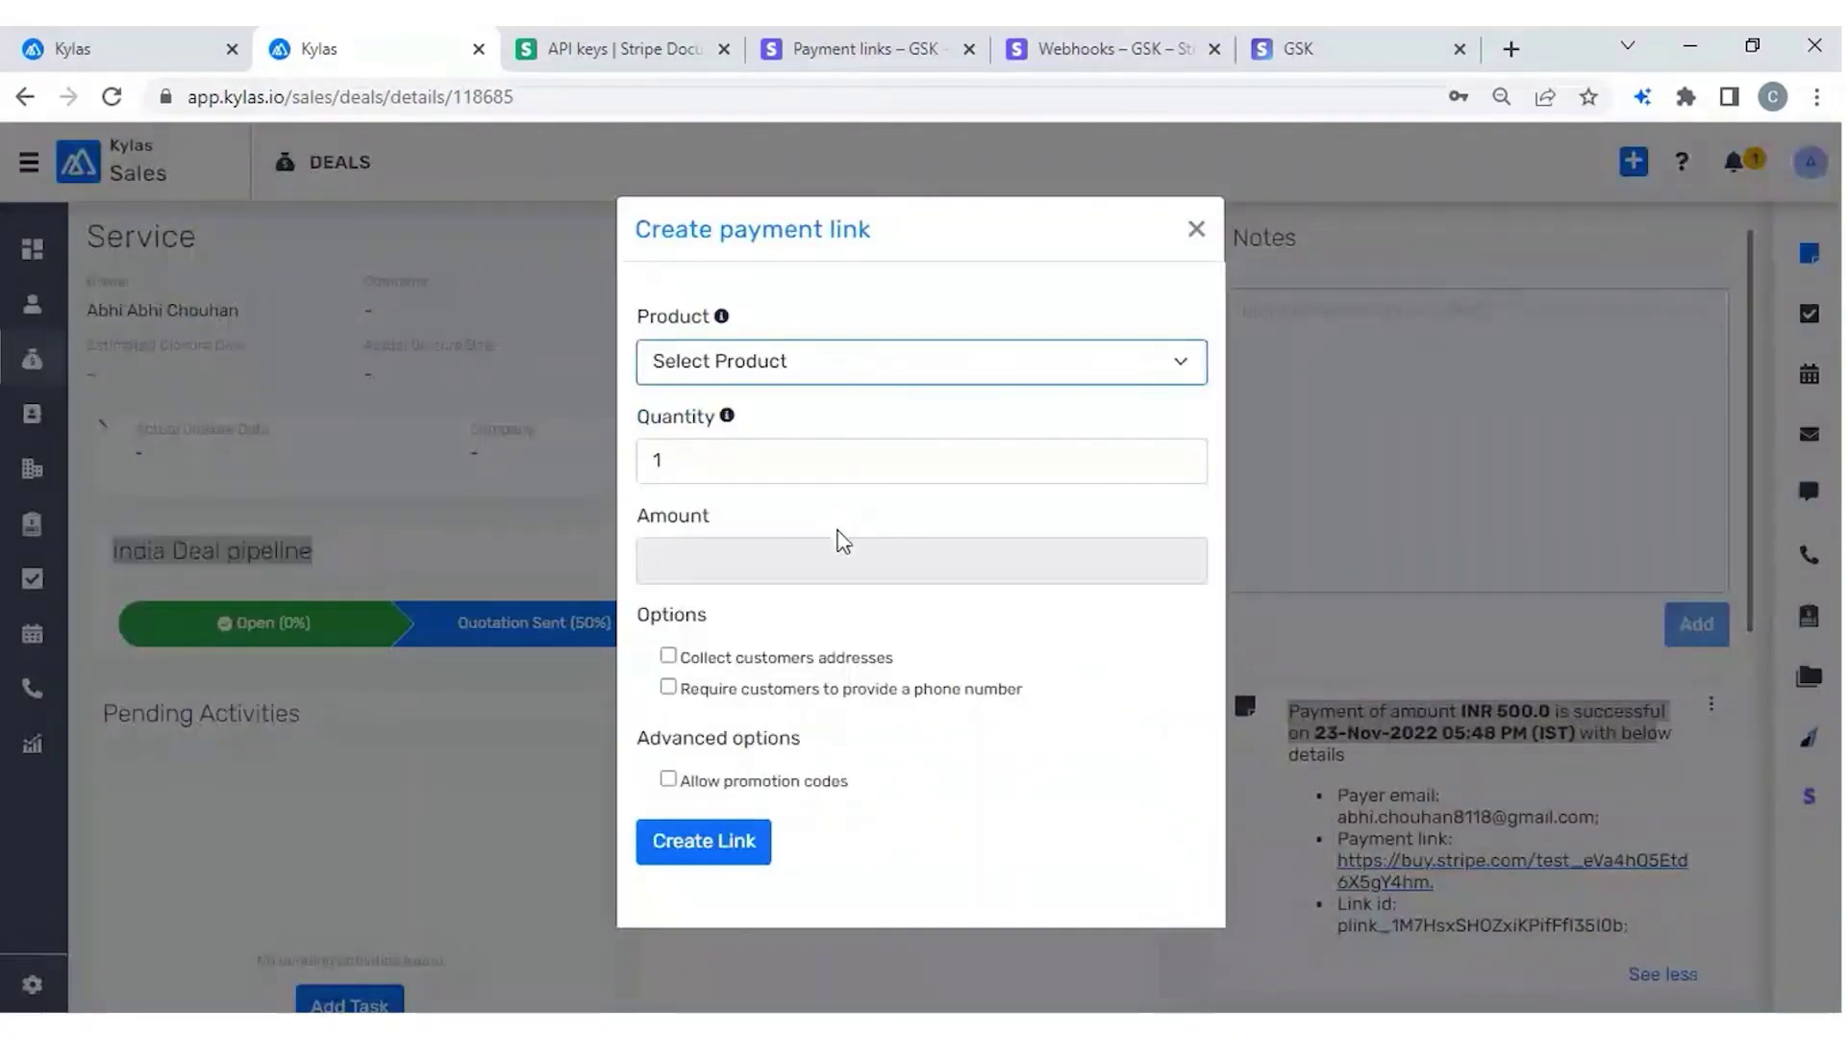
{"action": "key", "text": "Down"}
{"action": "left_click", "coordinate": [768, 475]}
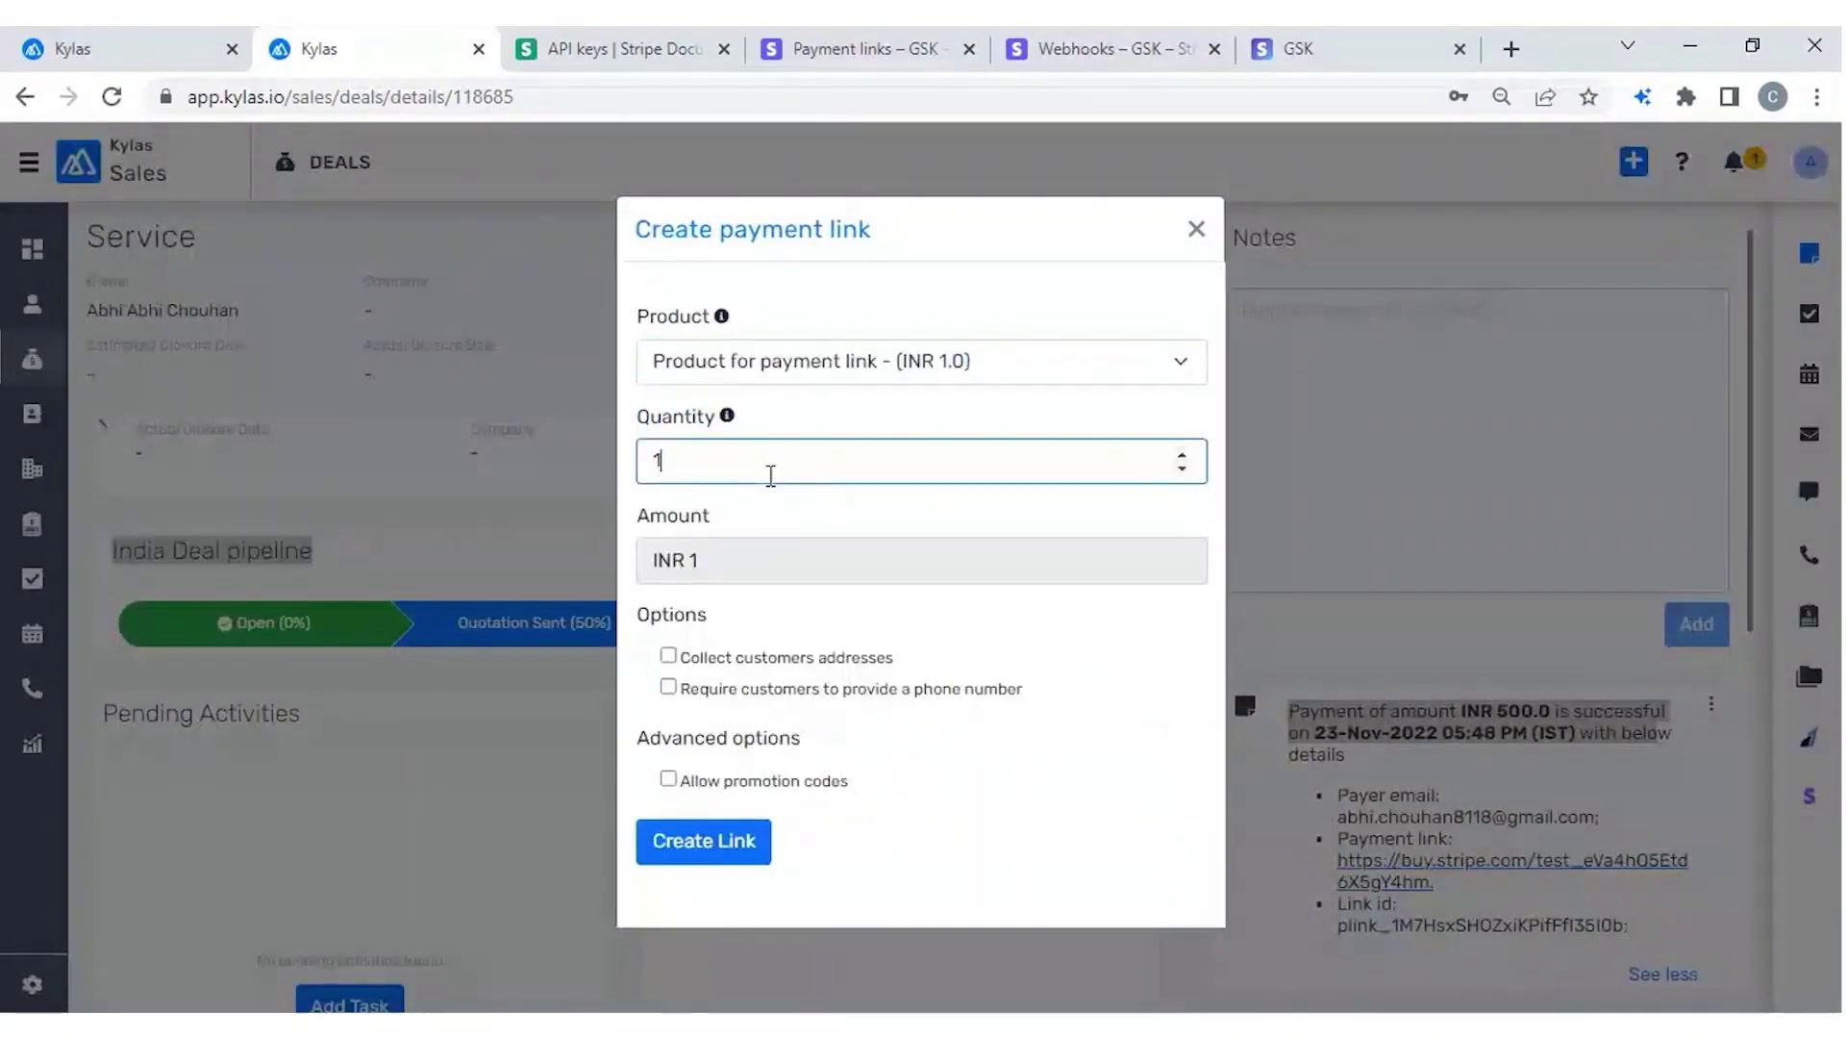
{"action": "type", "text": "00"}
{"action": "left_click", "coordinate": [713, 863]}
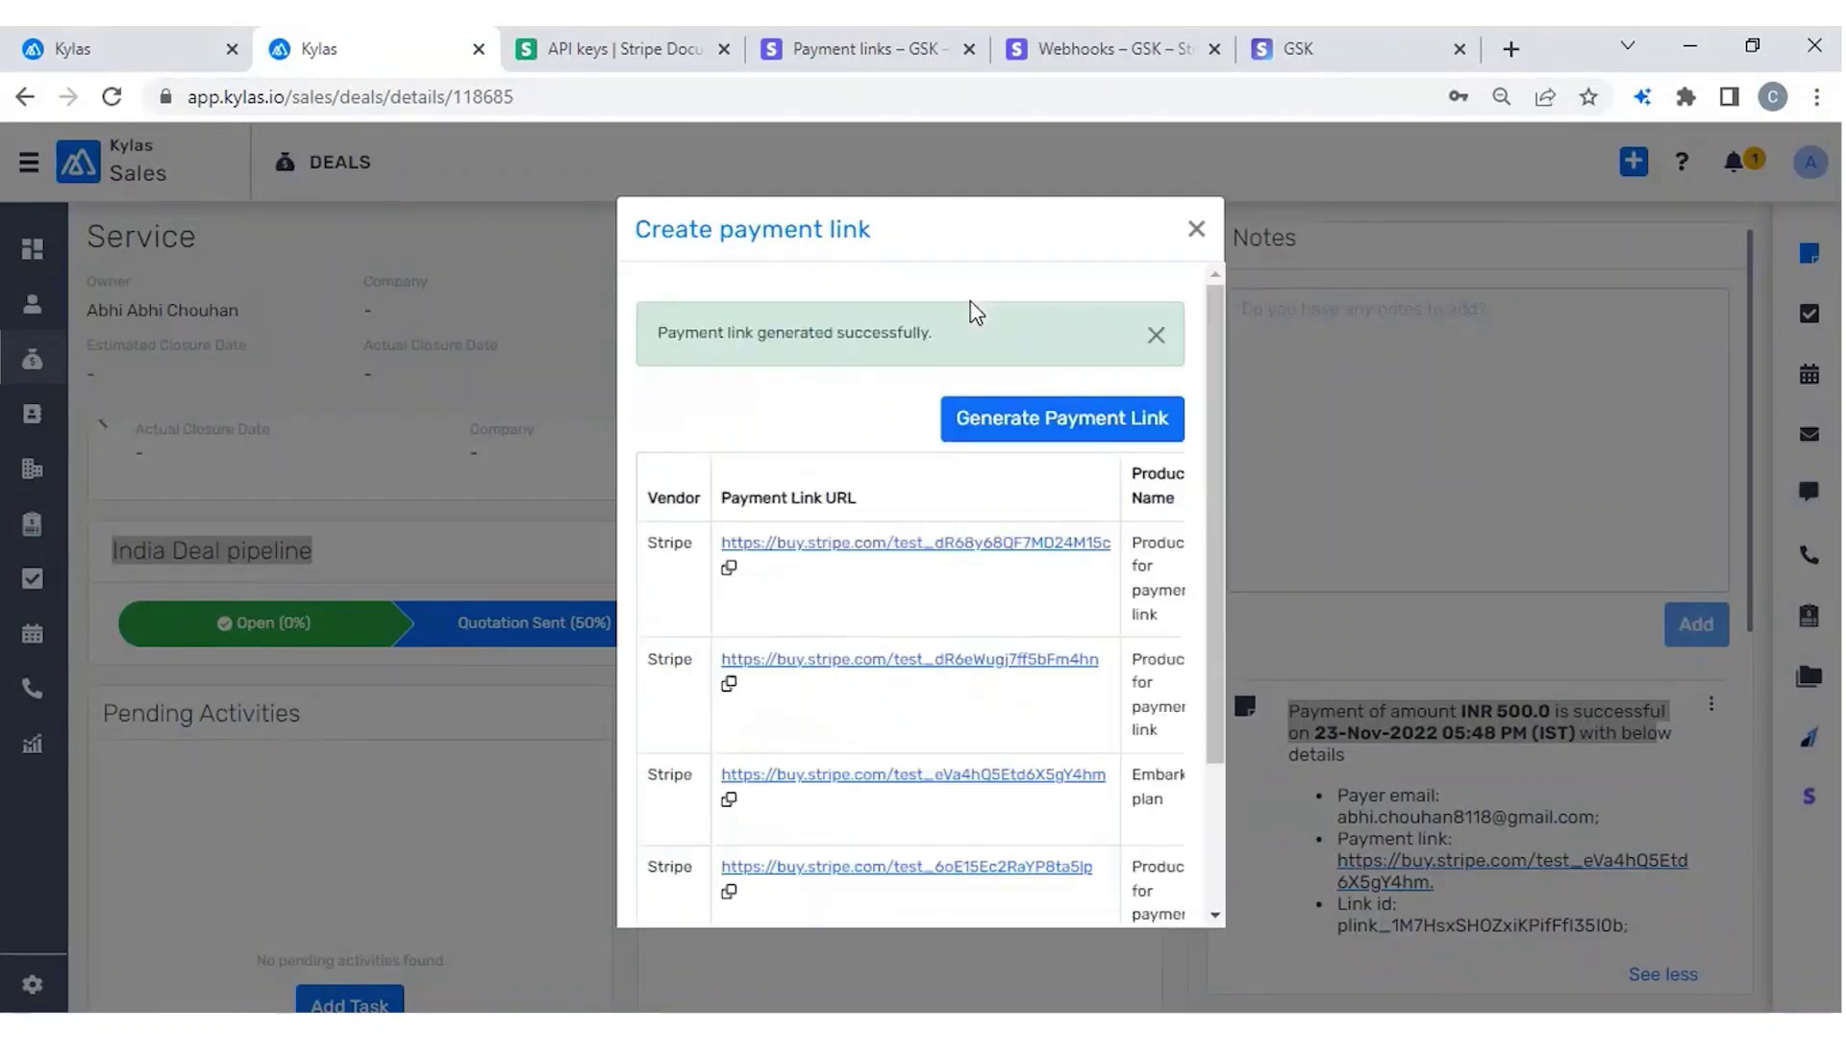
{"action": "left_click", "coordinate": [730, 568]}
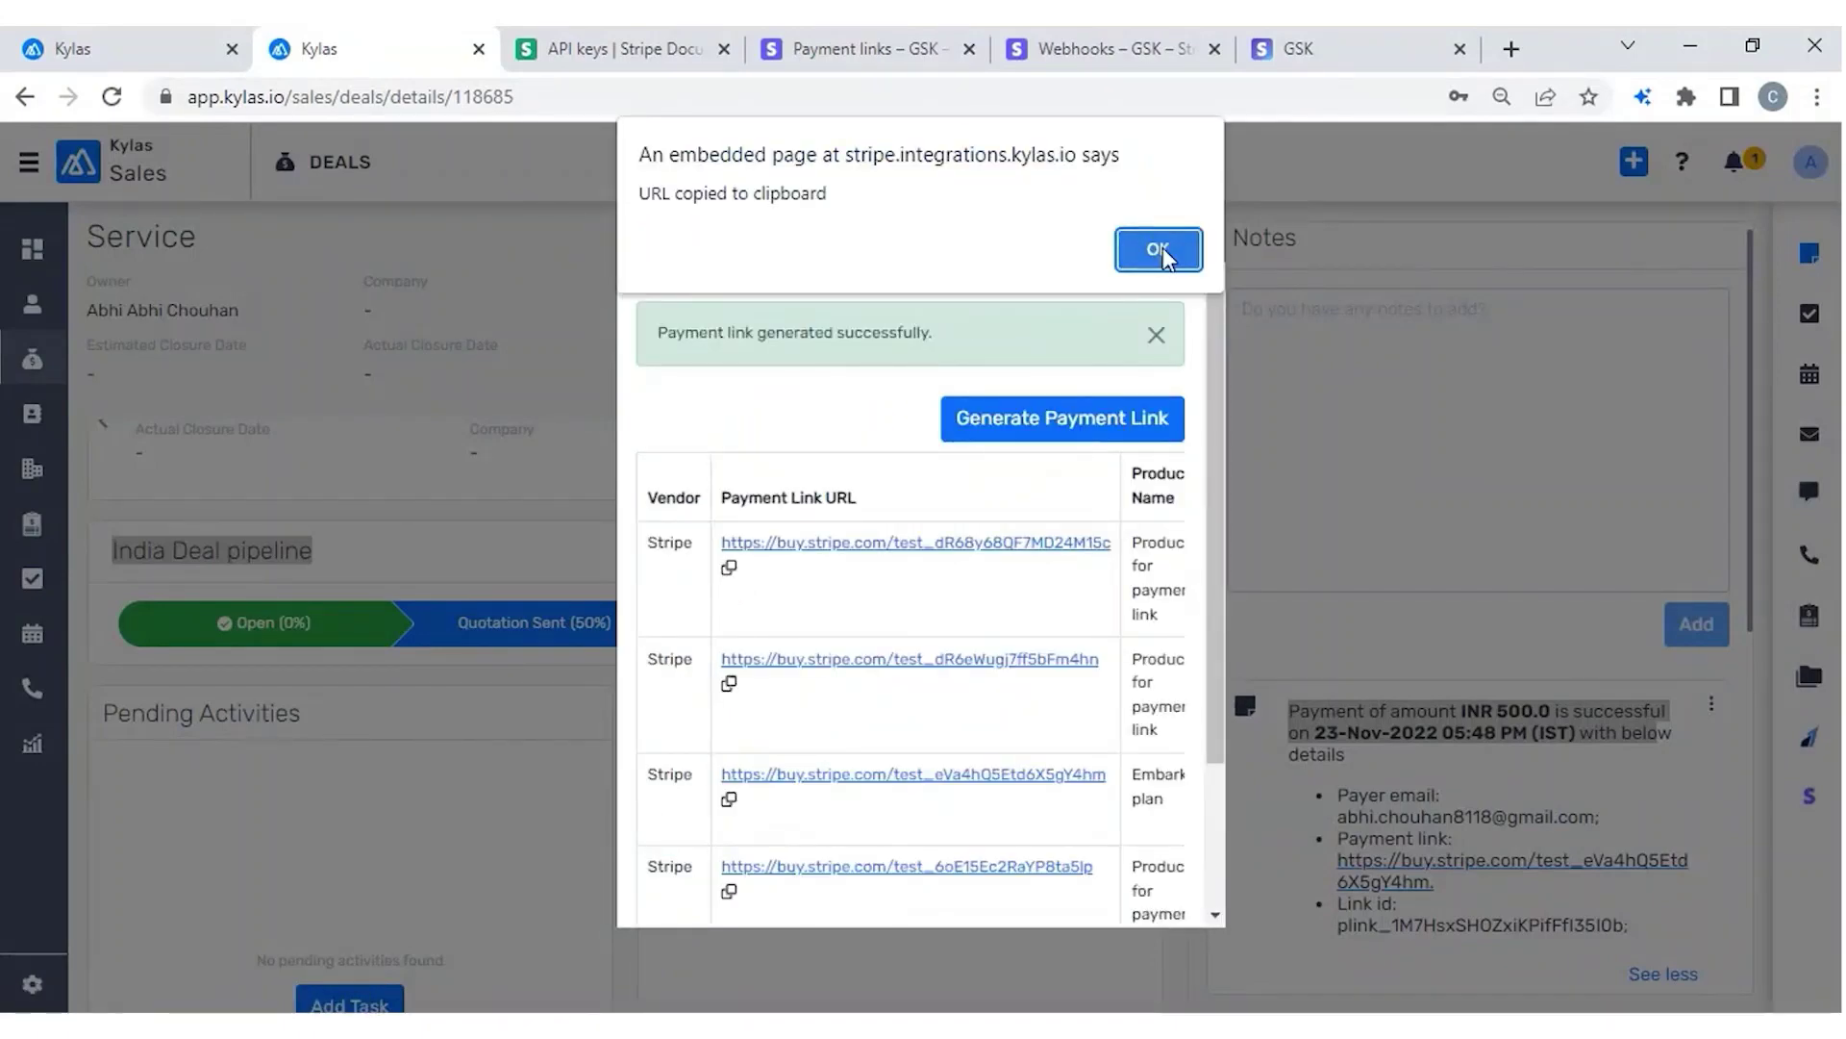
{"action": "left_click", "coordinate": [1161, 249]}
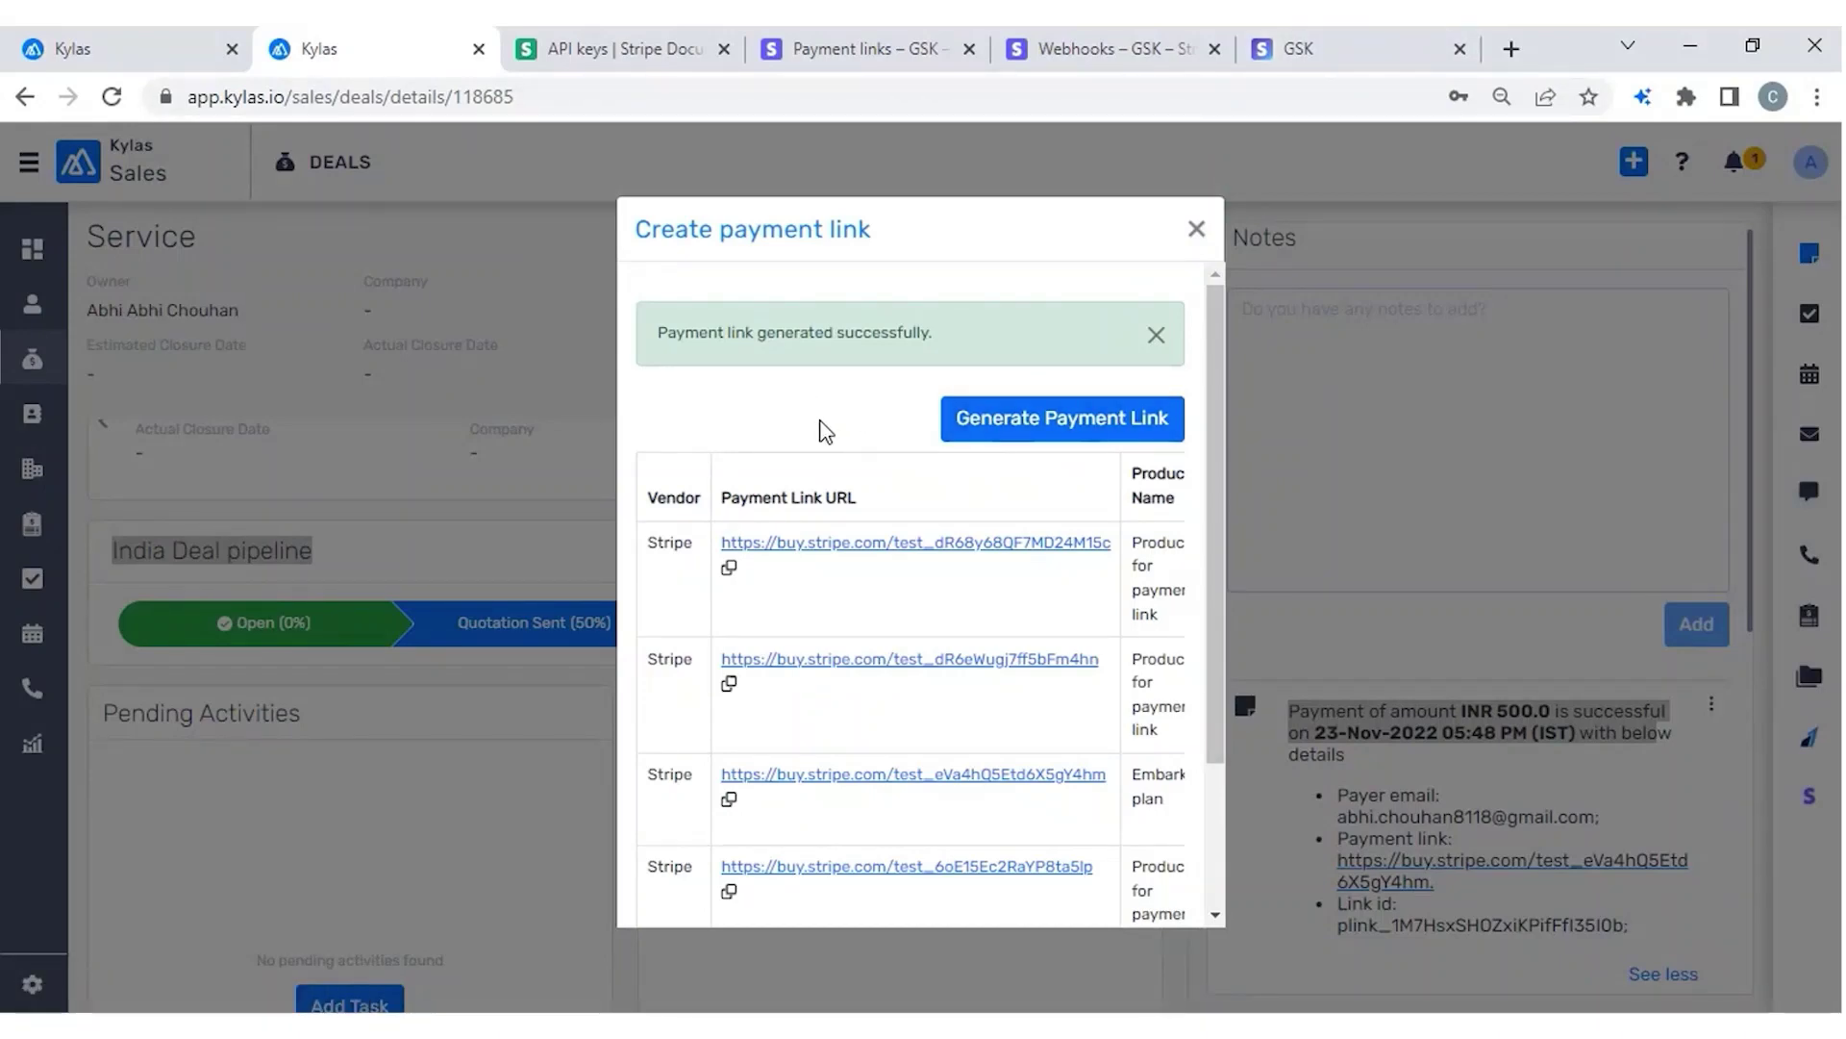
Open the copied payment link in a new browser tab.
{"action": "left_click", "coordinate": [1197, 231]}
{"action": "key", "text": "ctrl+t"}
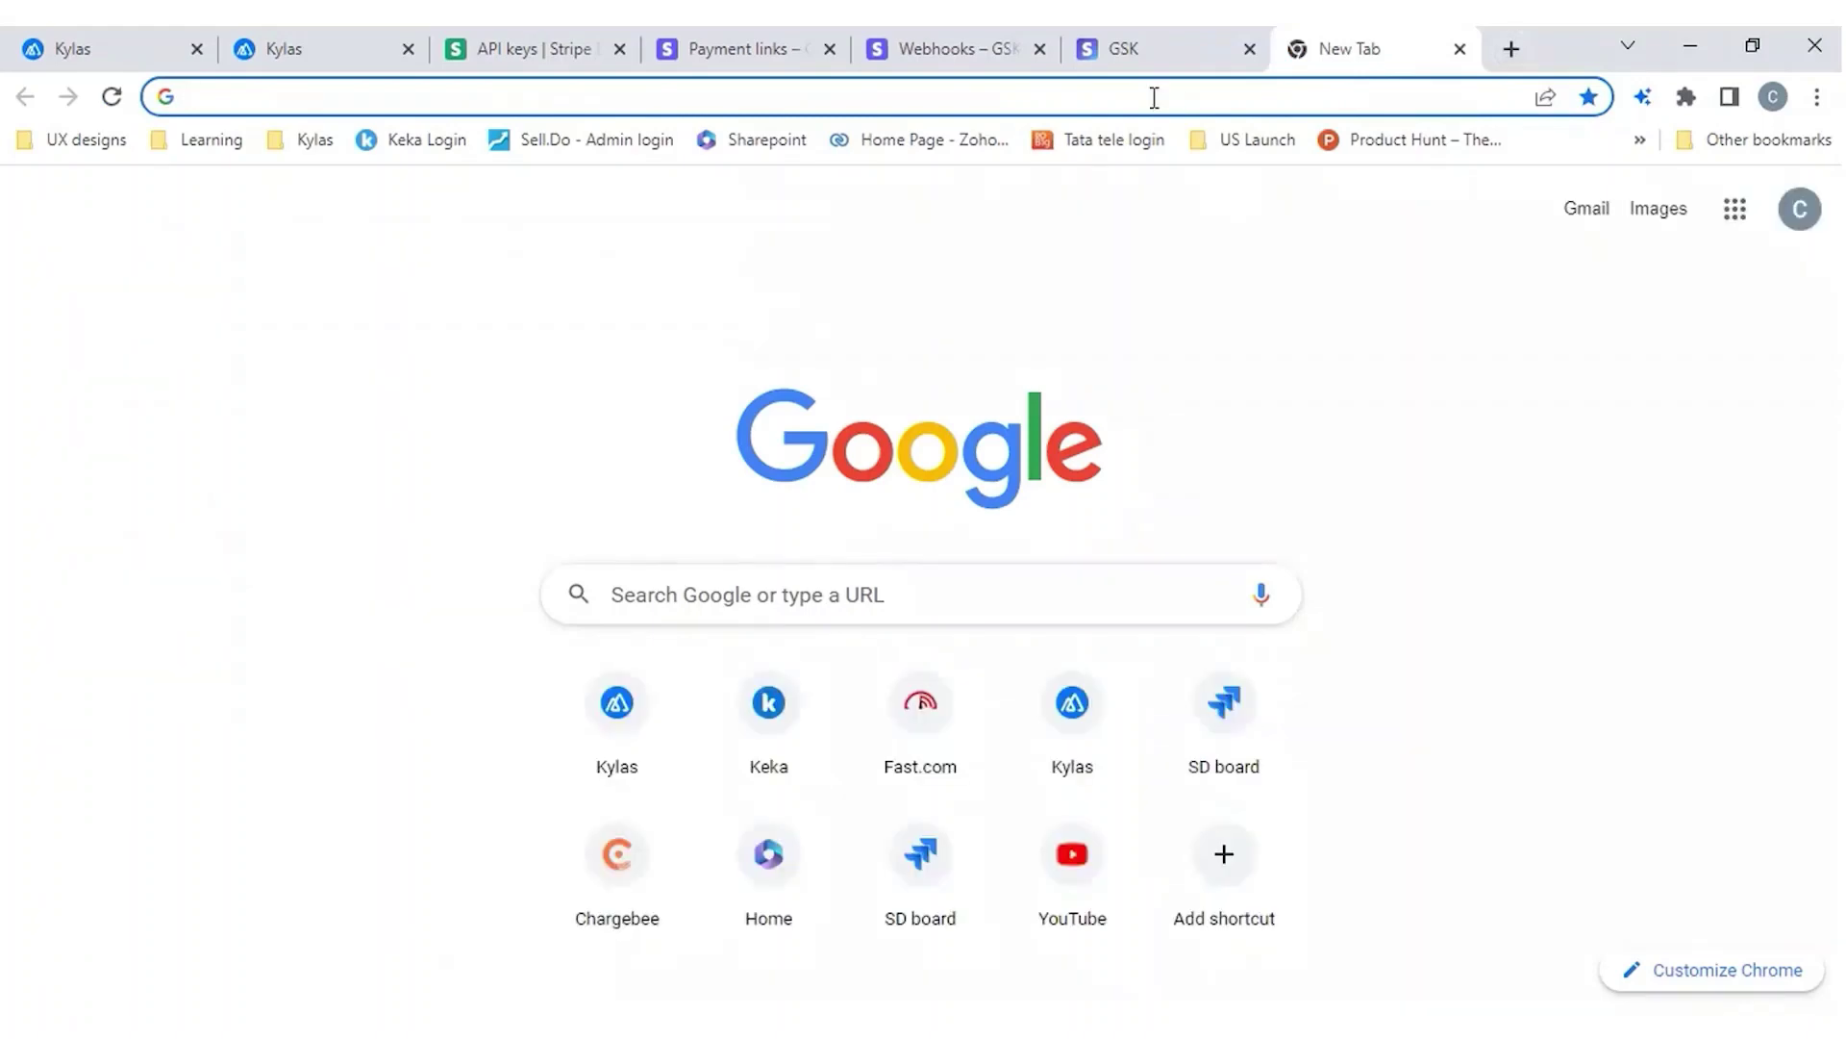
{"action": "left_click", "coordinate": [1180, 103]}
{"action": "key", "text": "ctrl+v"}
{"action": "key", "text": "Return"}
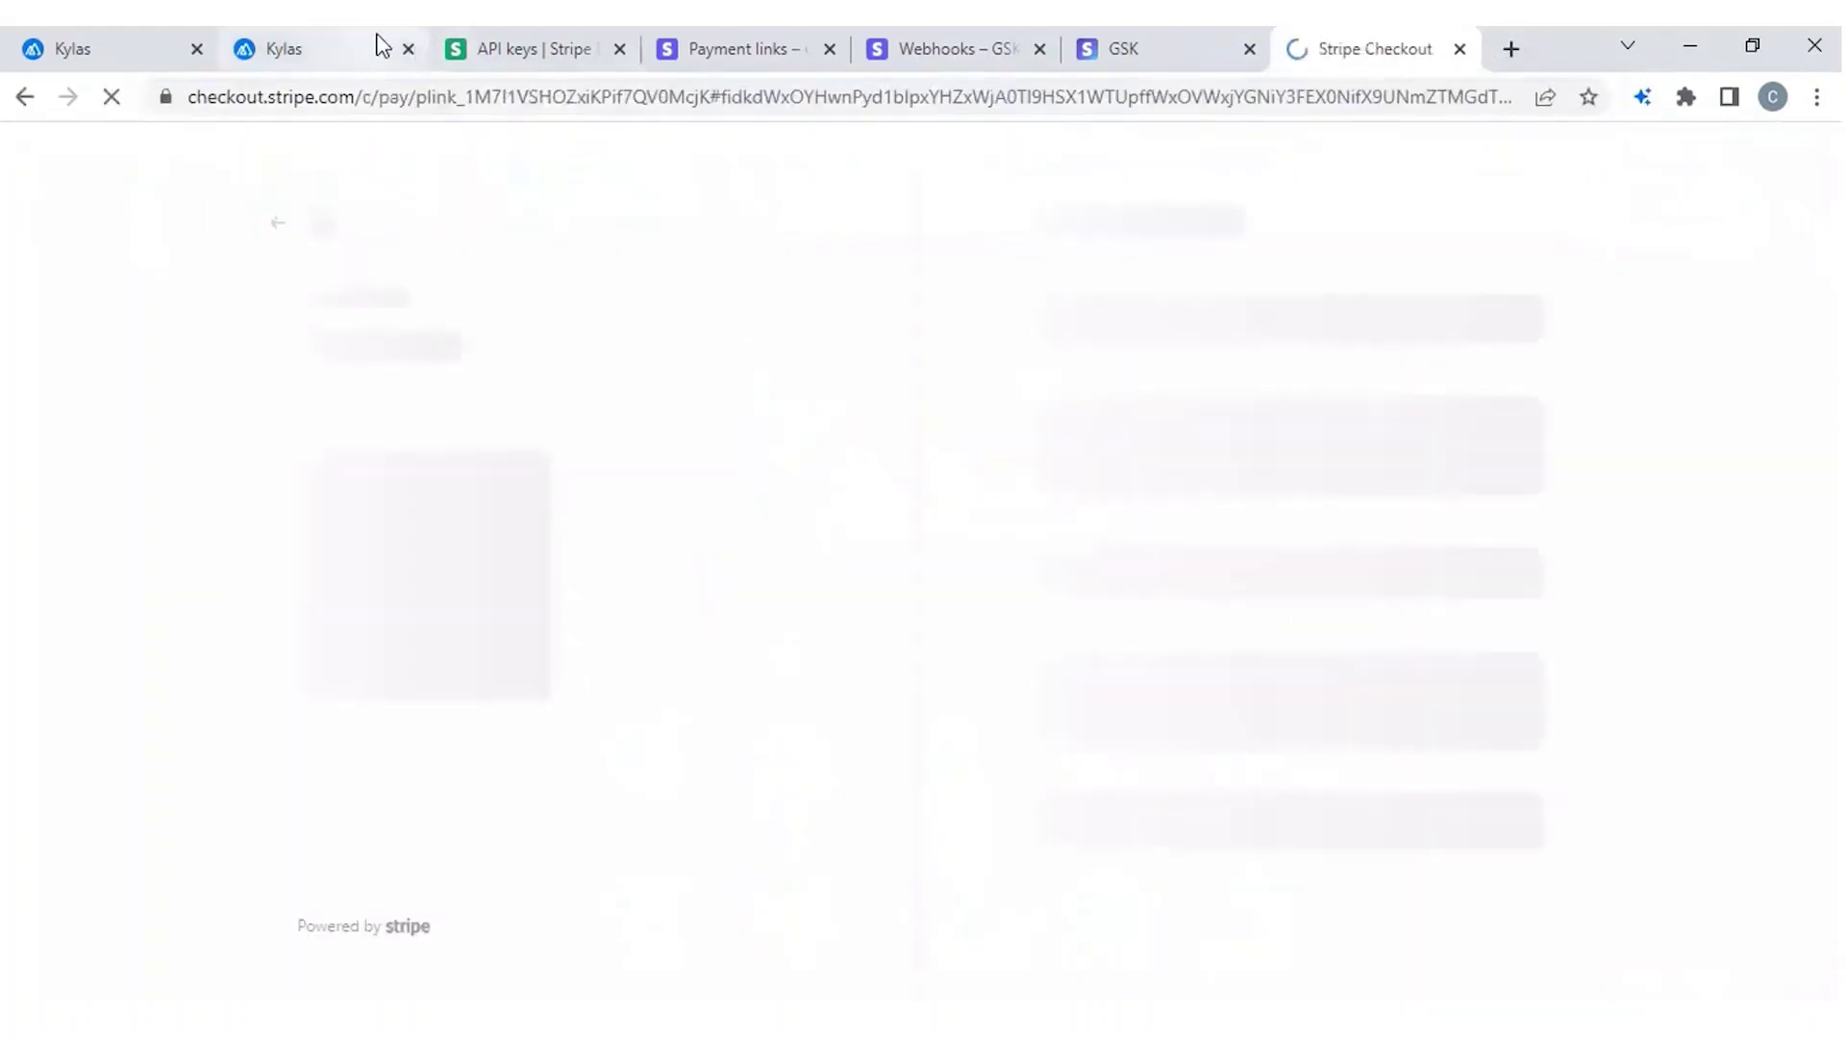
Review the deal's payment links and the customer-address option, then close the Create payment link dialog.
{"action": "left_click", "coordinate": [272, 53]}
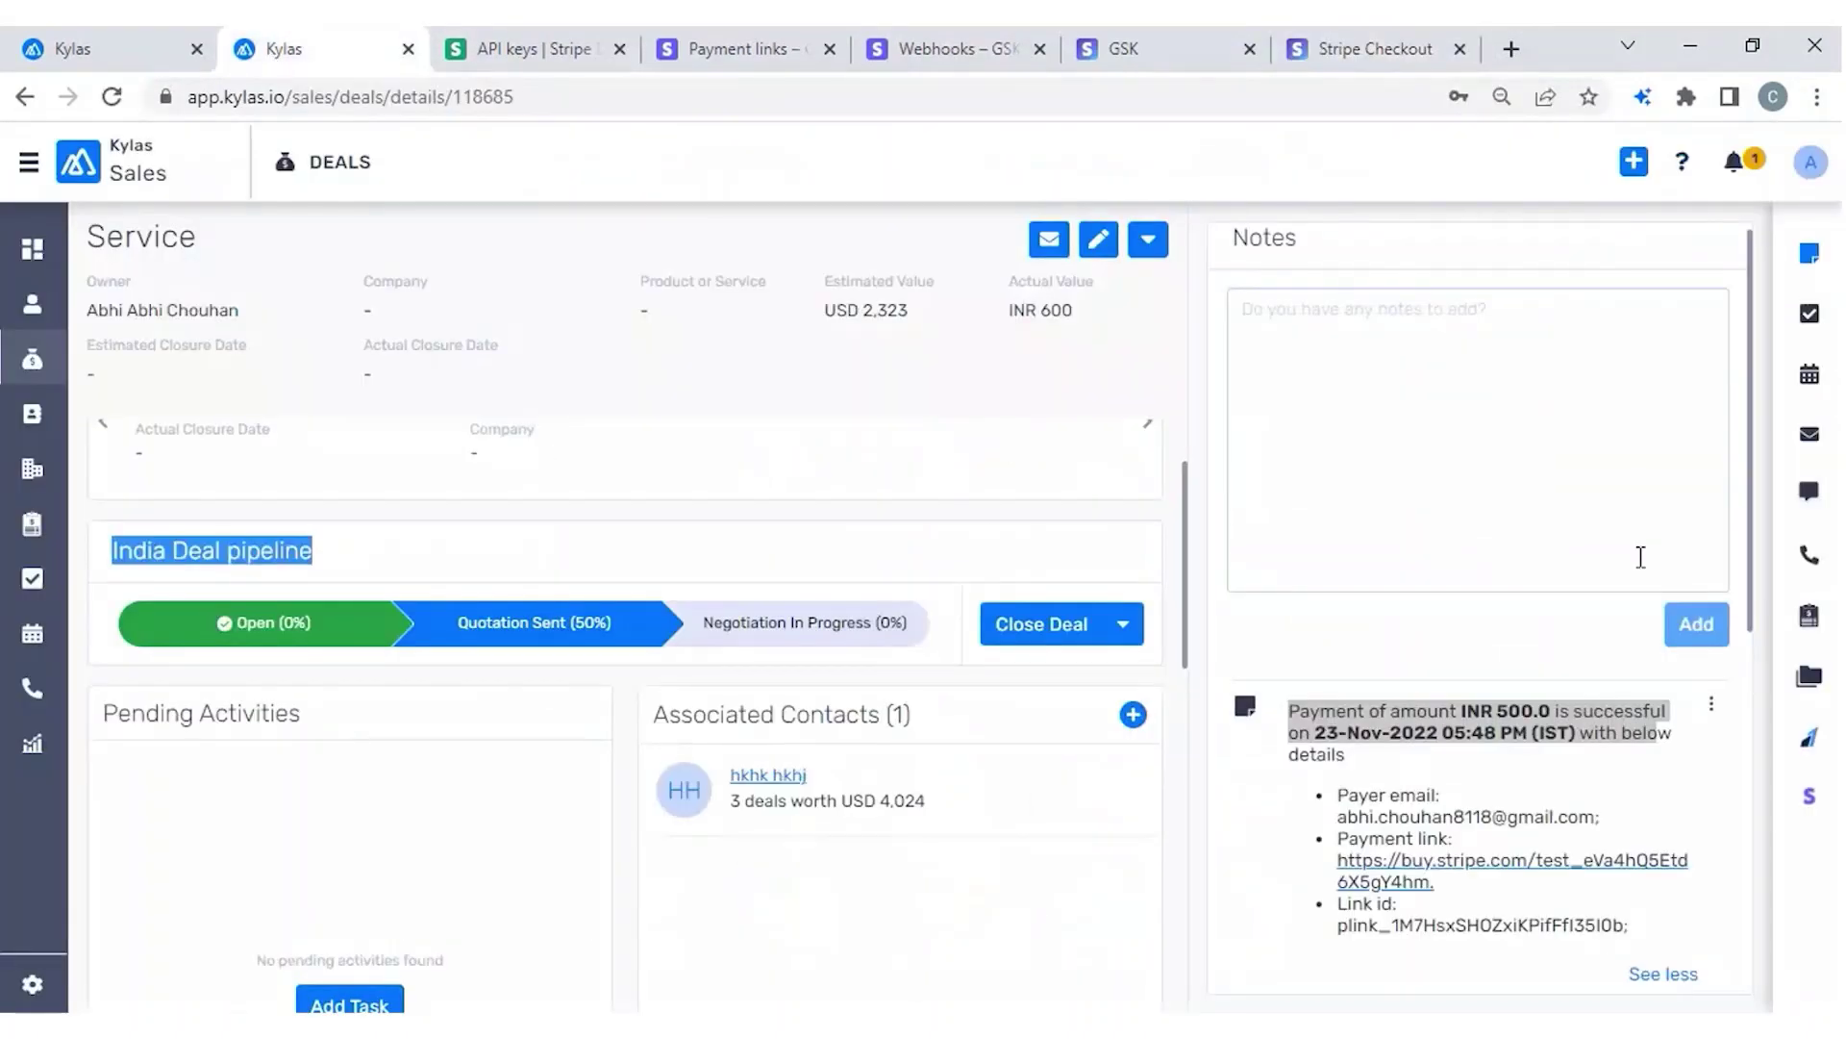
{"action": "left_click", "coordinate": [1809, 795]}
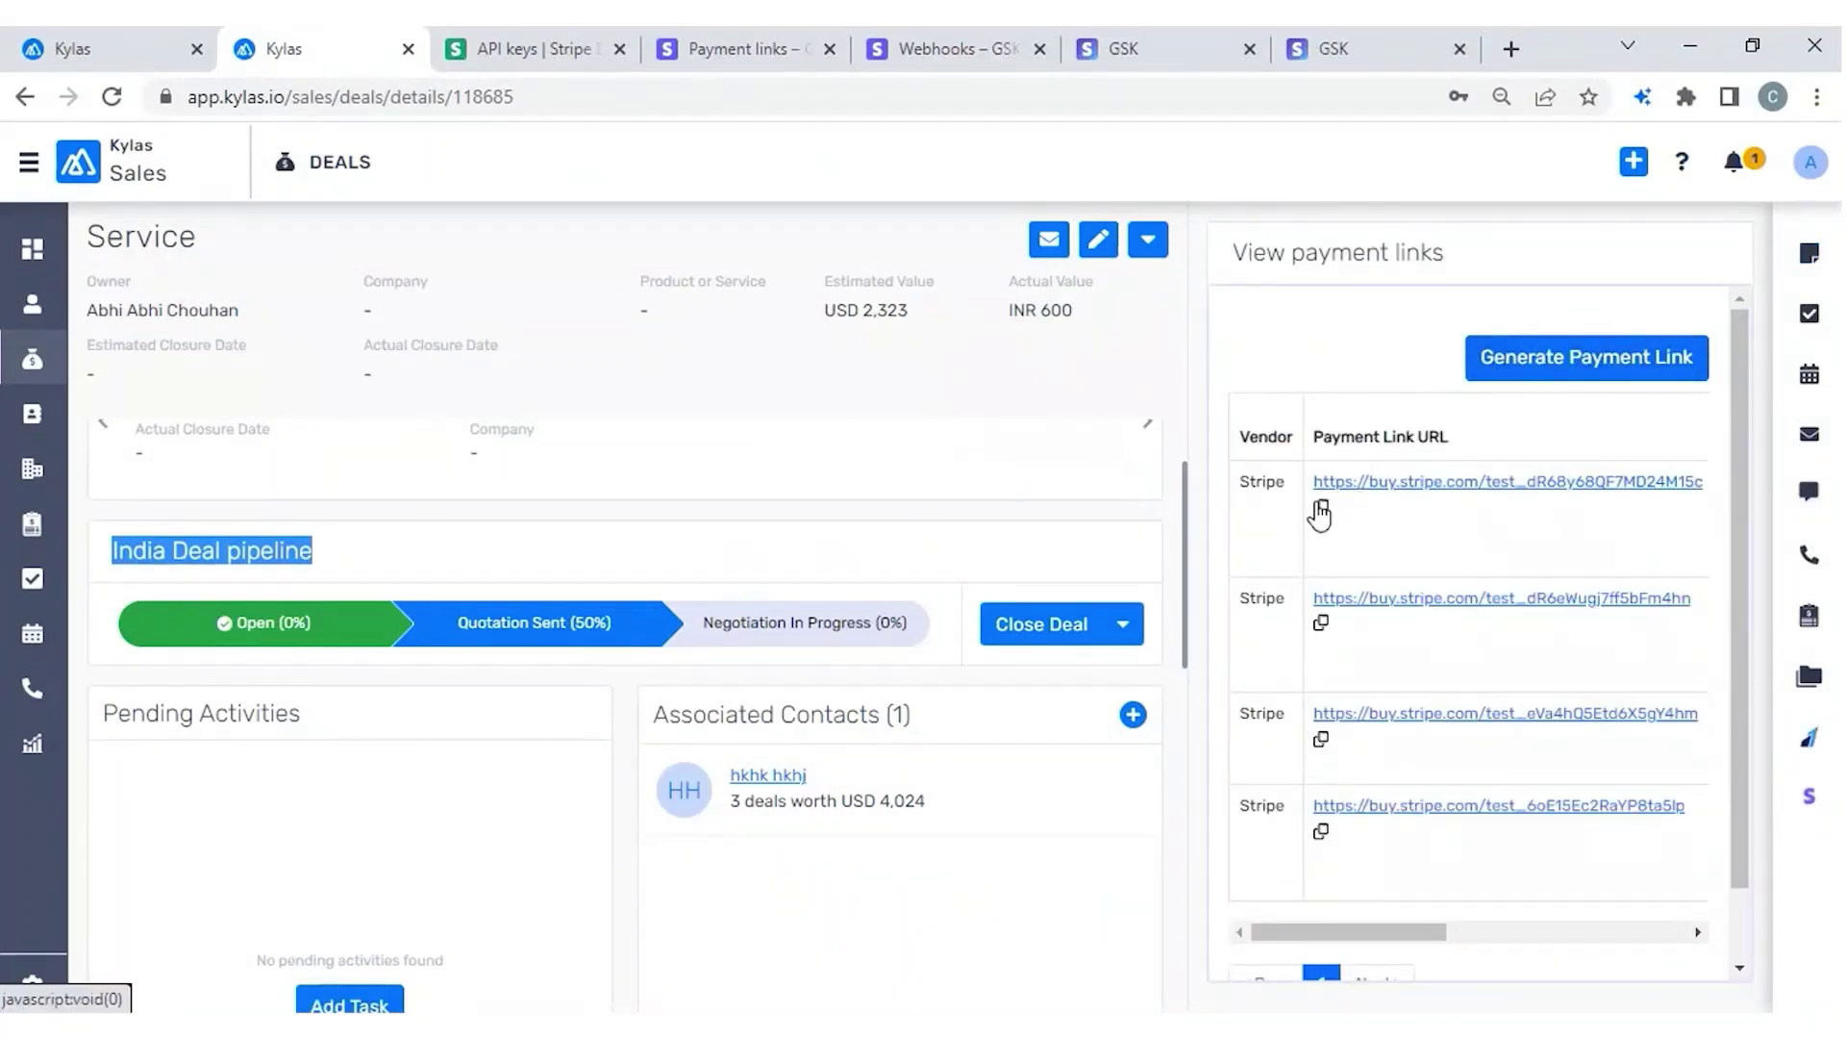
{"action": "left_click", "coordinate": [1149, 240]}
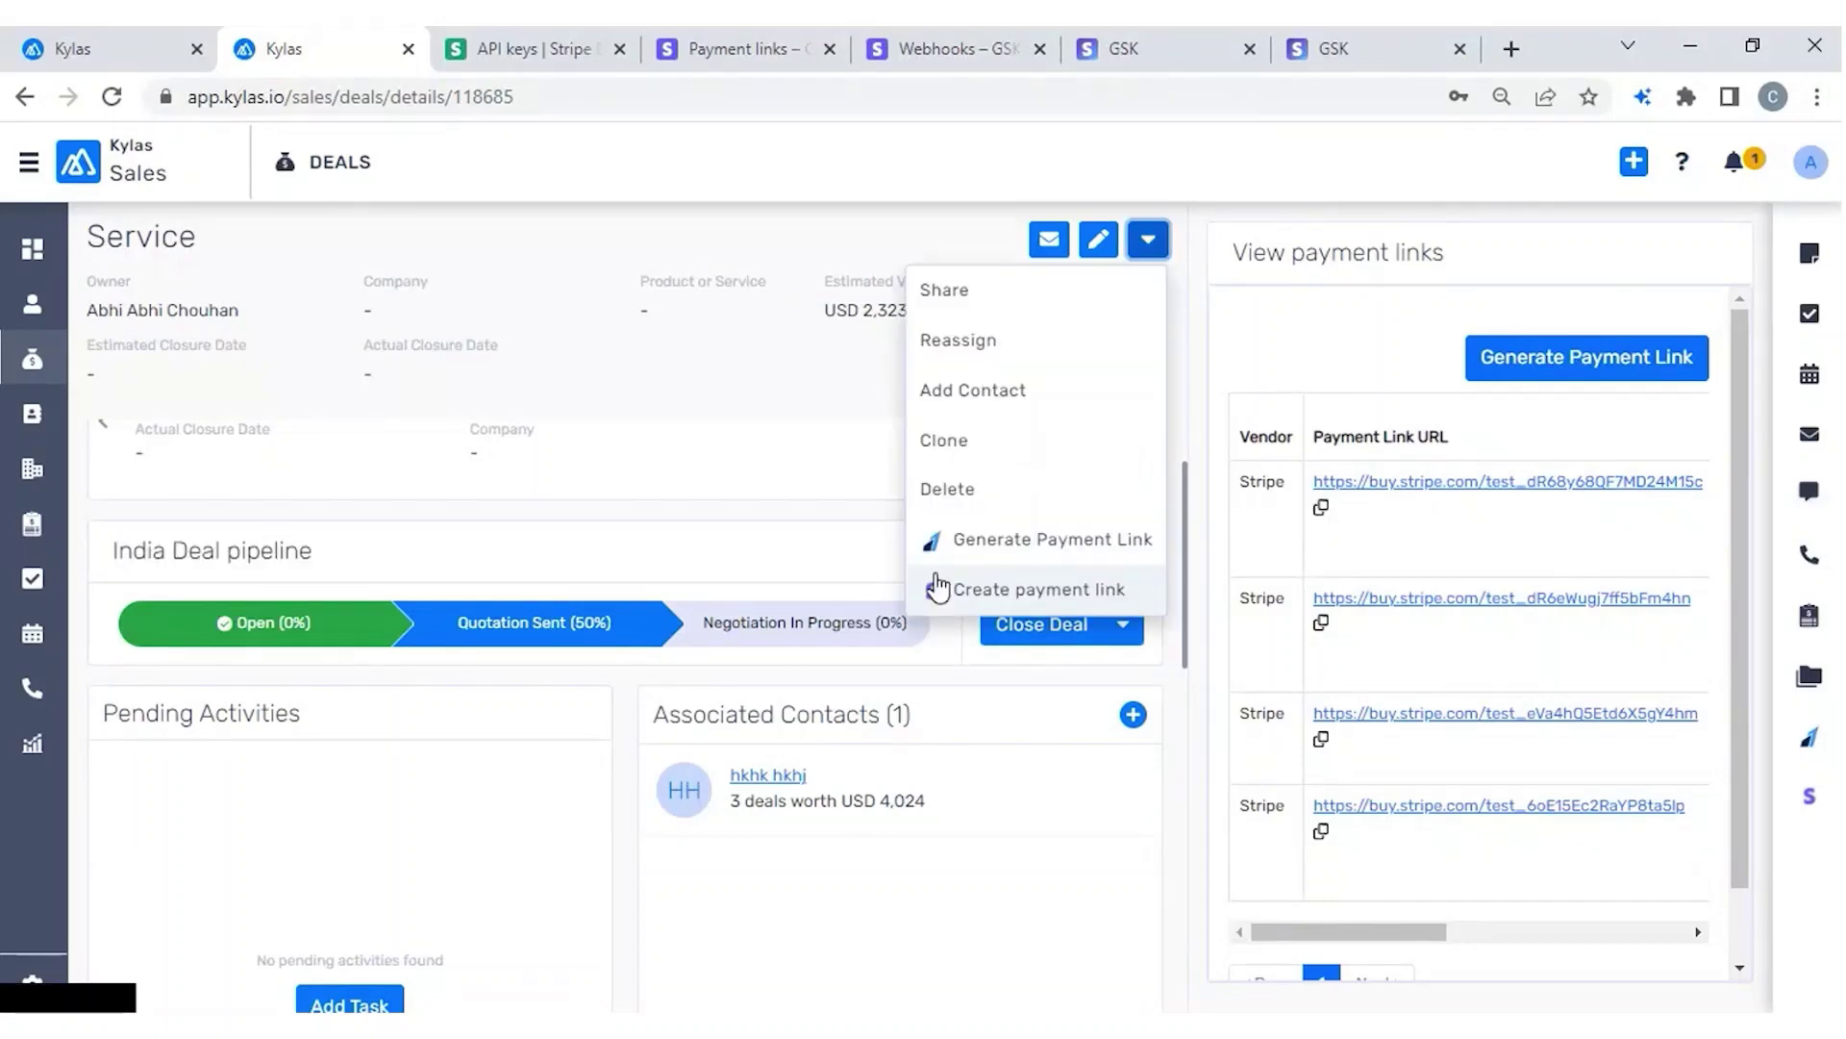
{"action": "left_click", "coordinate": [989, 590]}
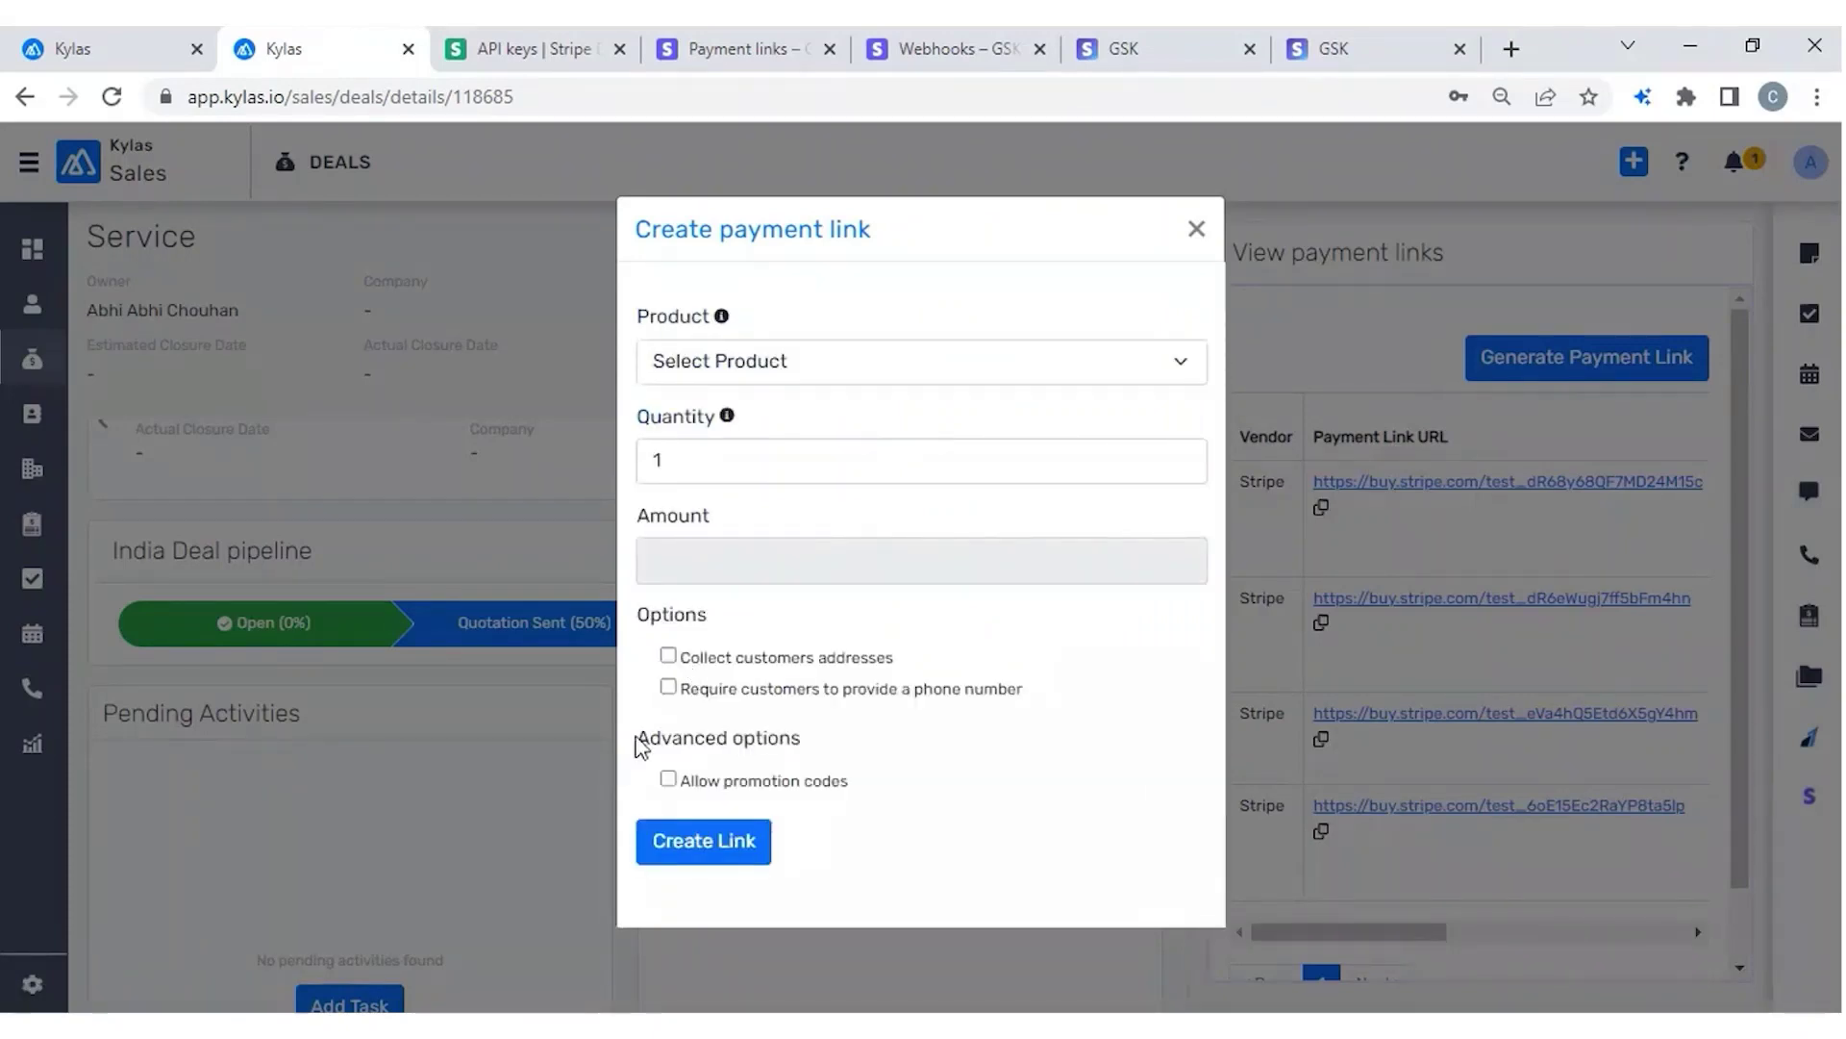
{"action": "left_click", "coordinate": [668, 656]}
{"action": "left_click", "coordinate": [1138, 58]}
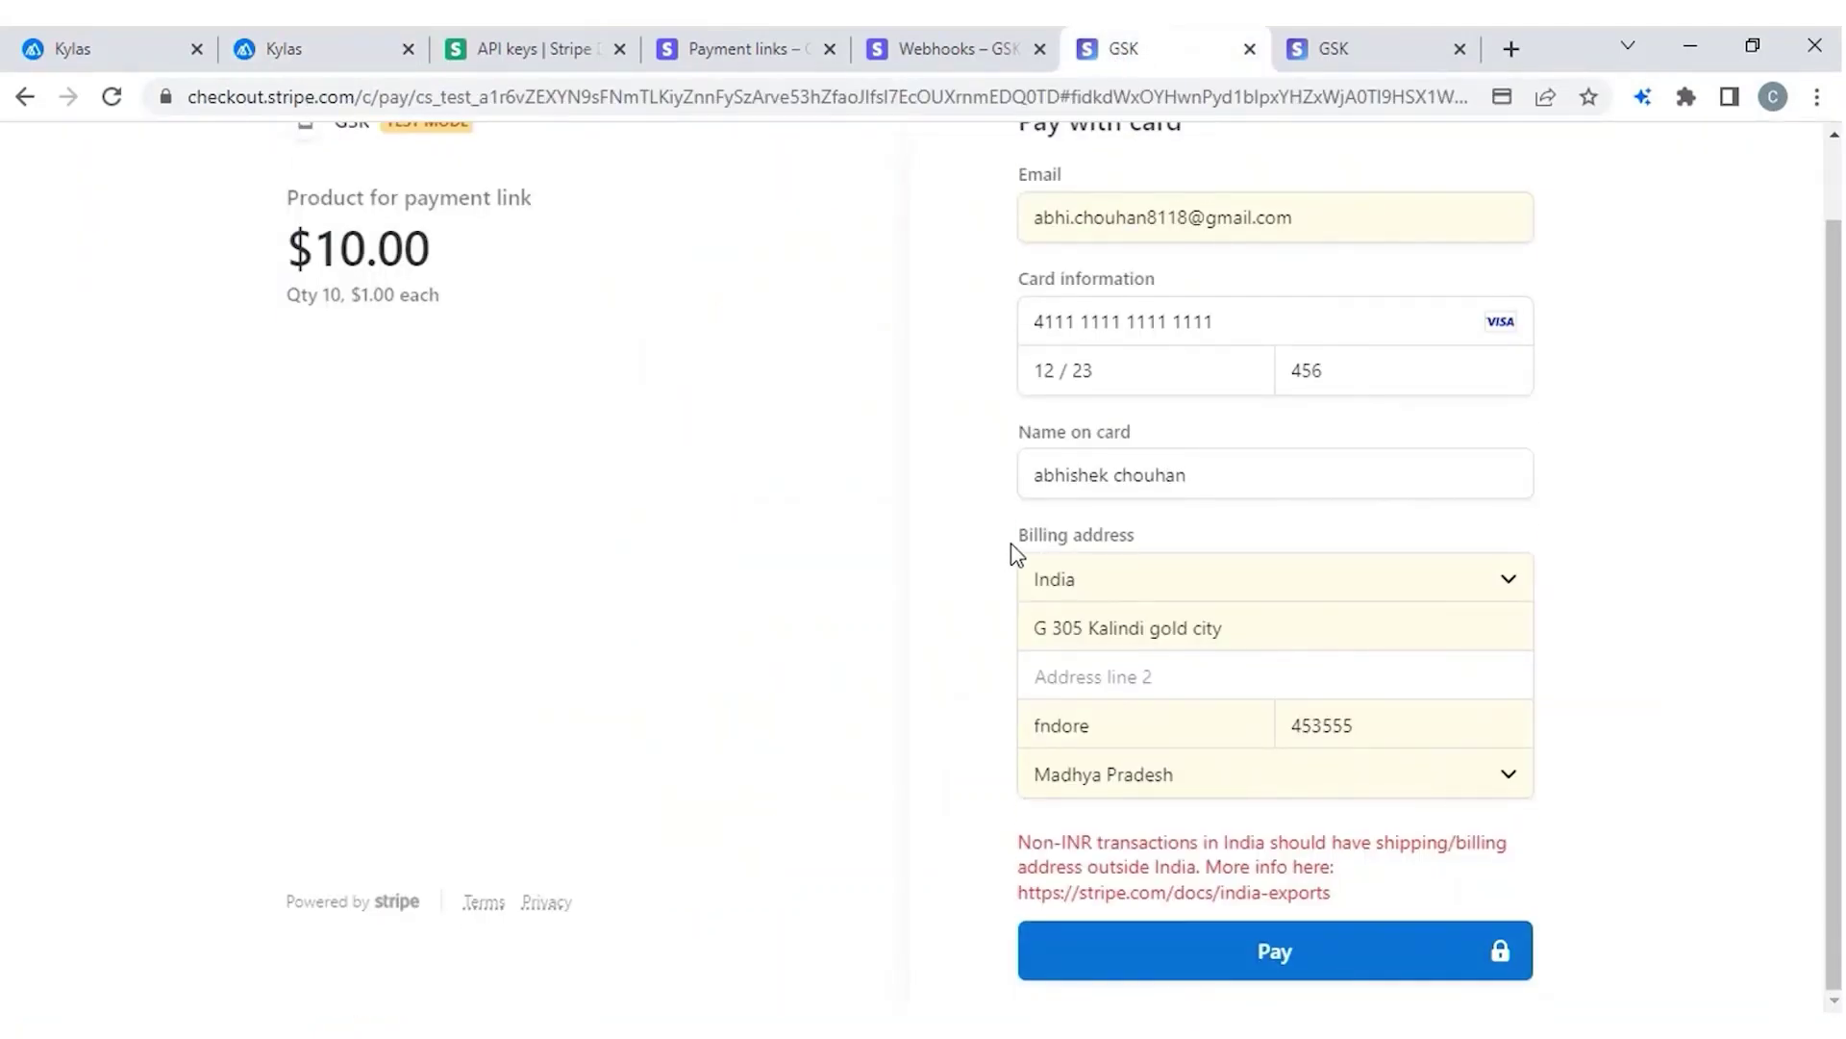
{"action": "left_click_drag", "start_coordinate": [1012, 546], "coordinate": [1171, 540]}
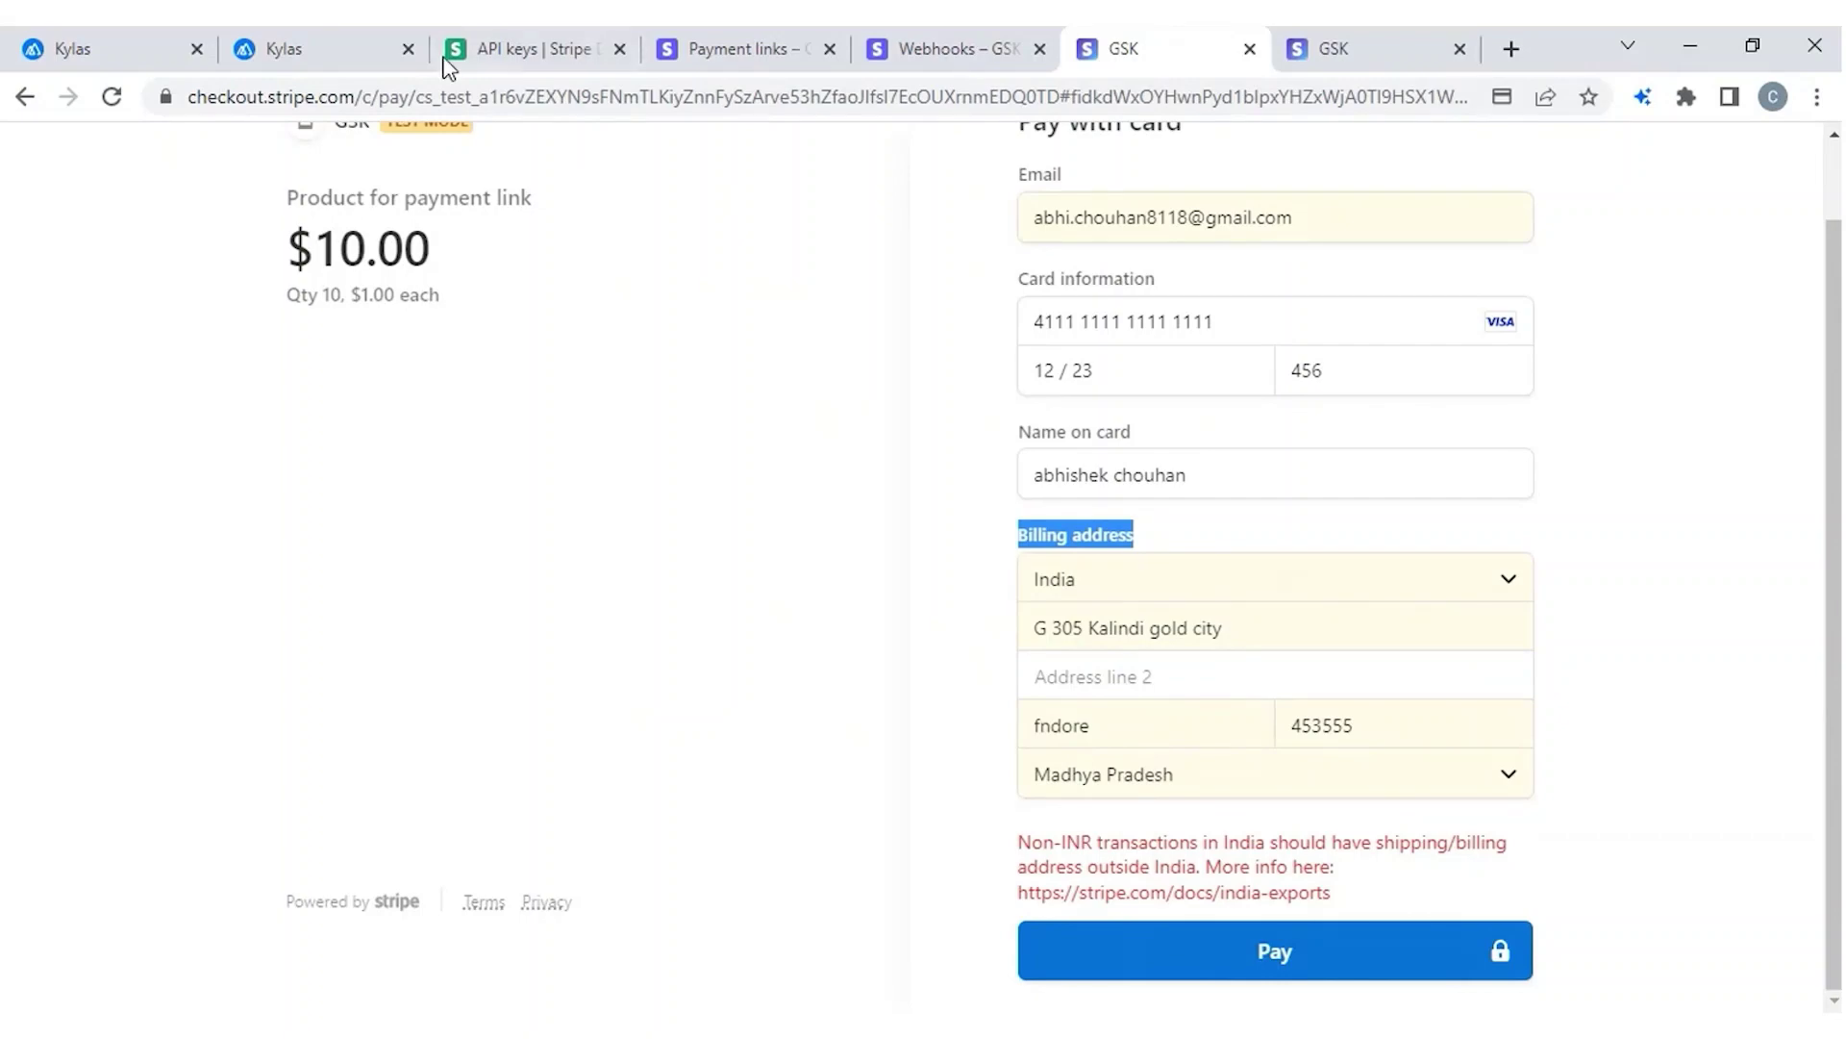
{"action": "left_click", "coordinate": [361, 48]}
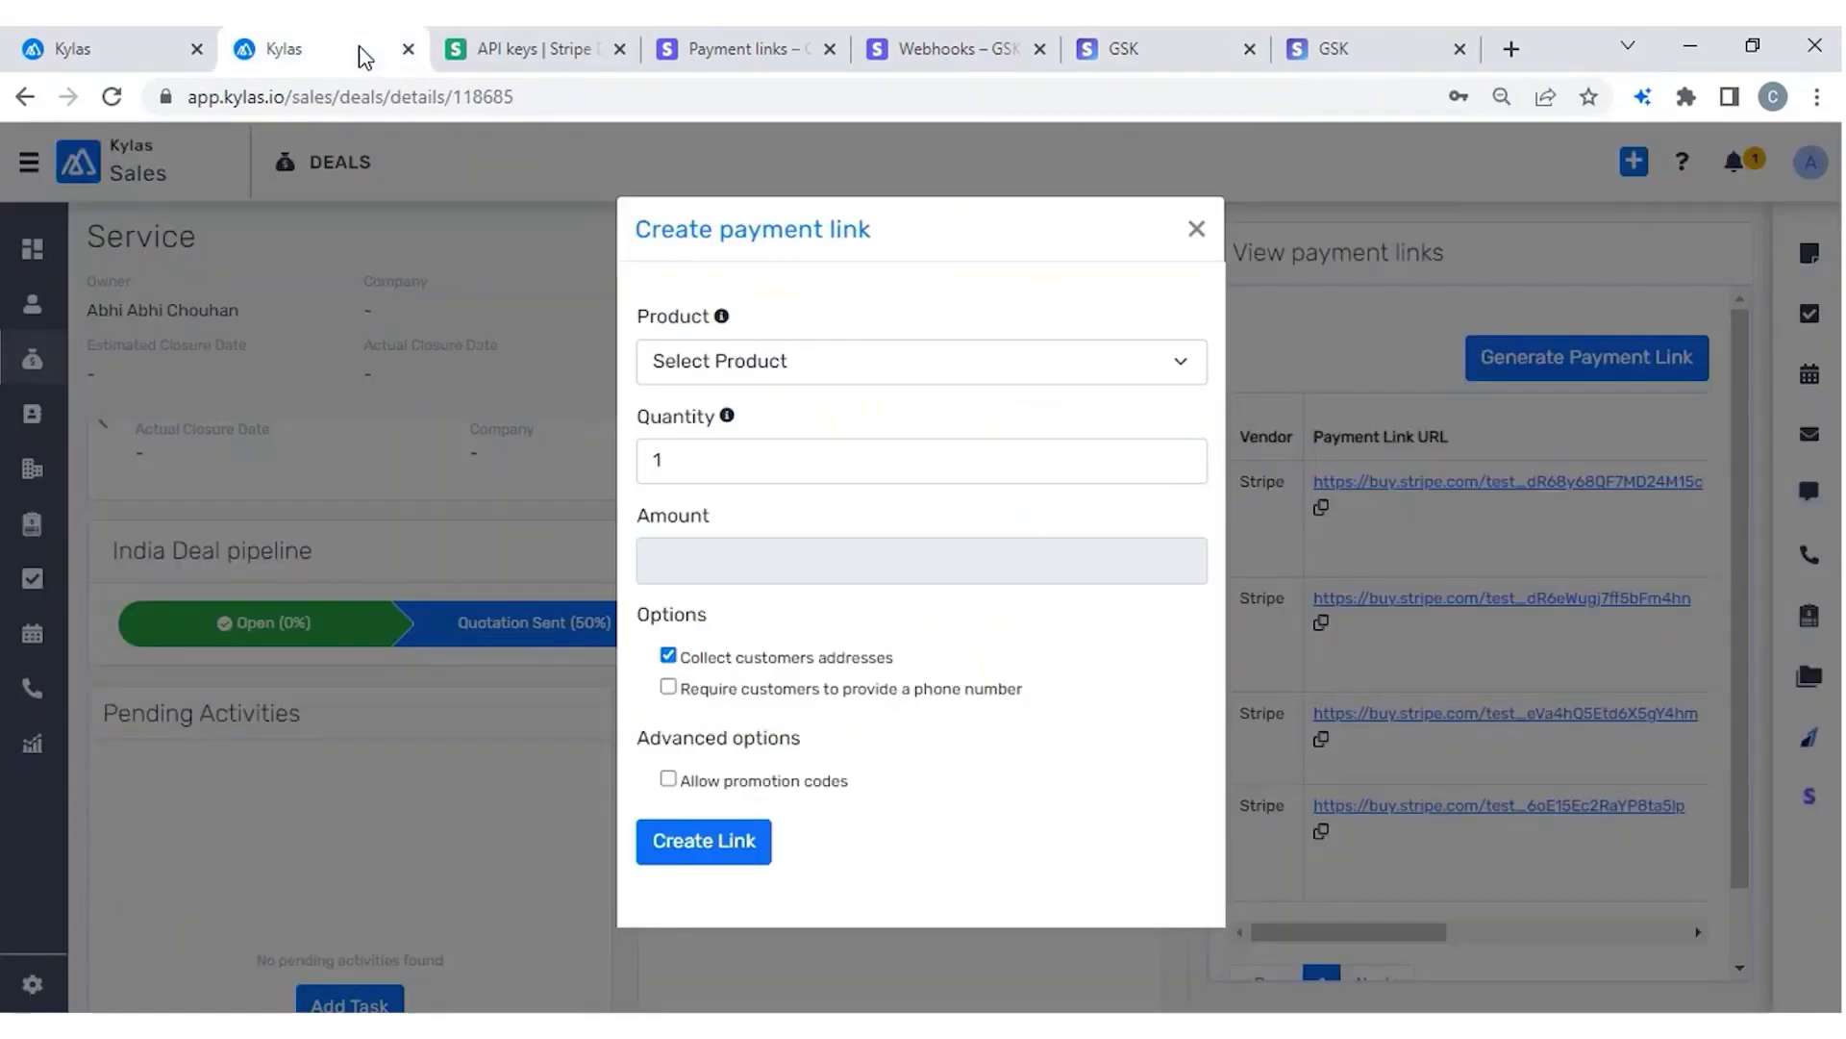
{"action": "left_click", "coordinate": [1198, 229]}
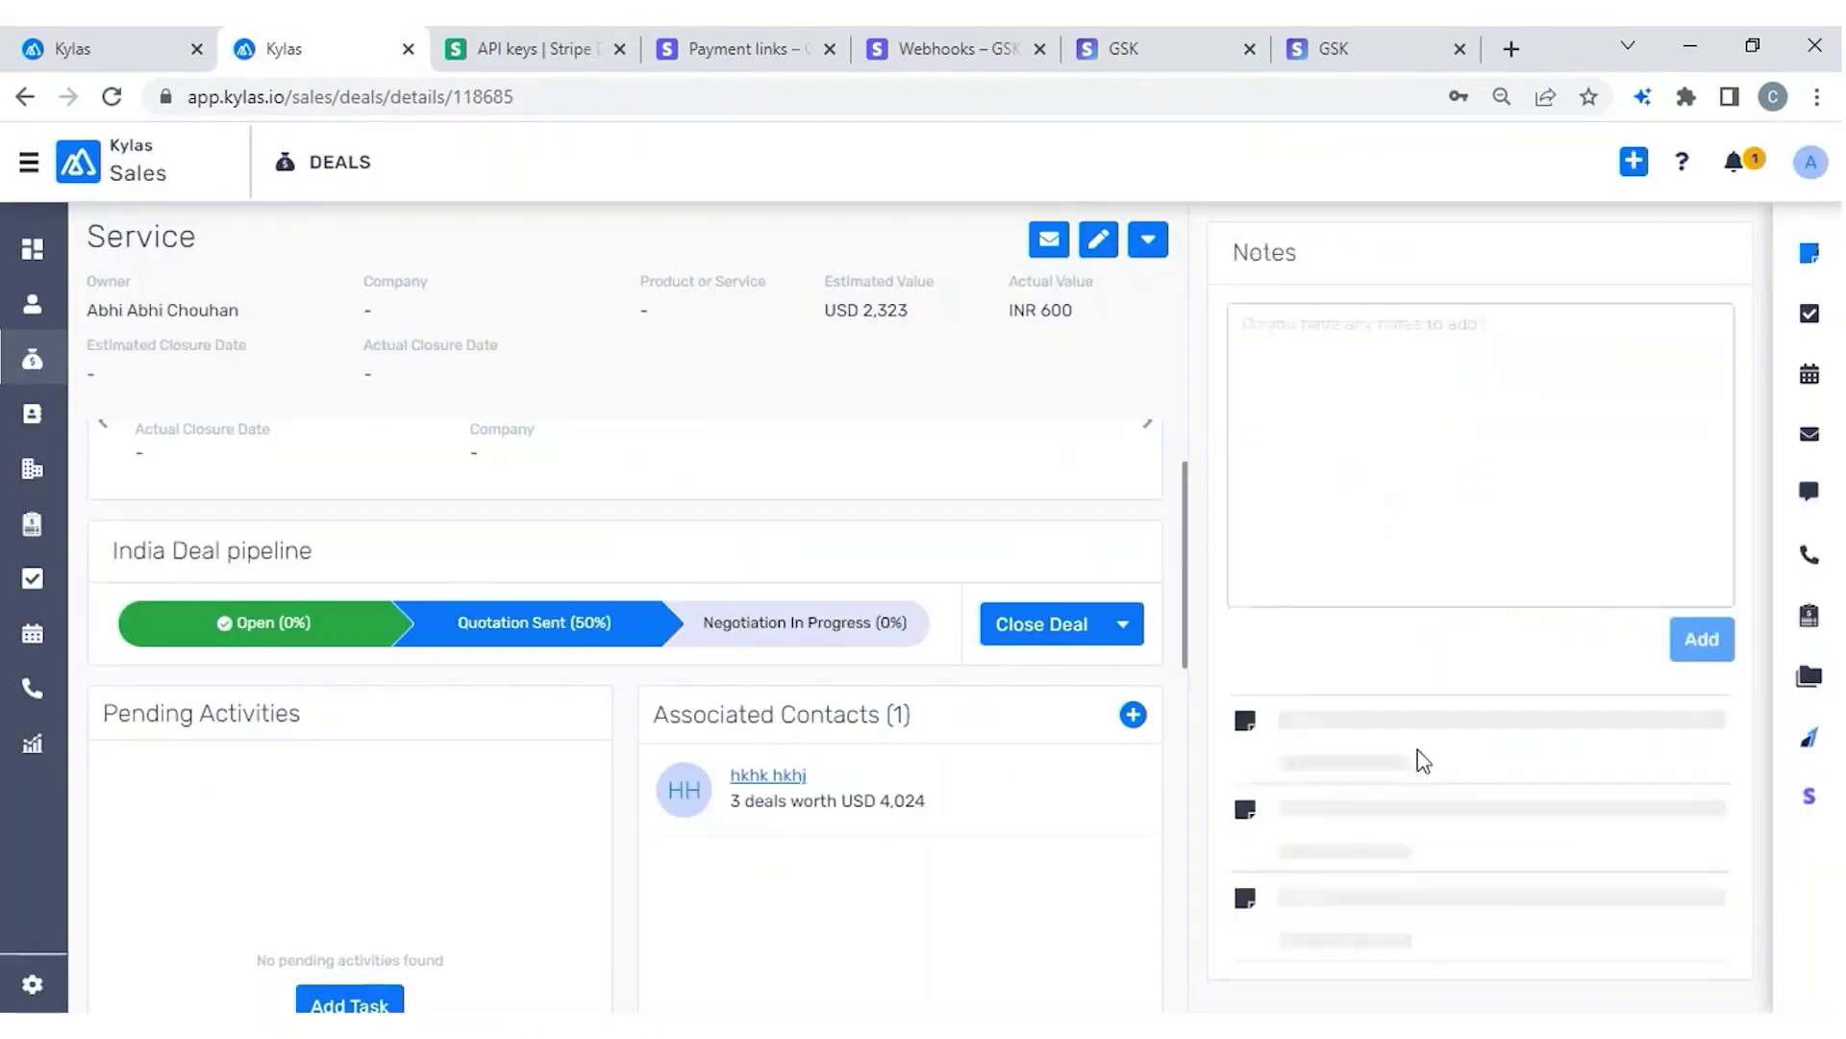
Expand the top payment note showing the INR 100.0 payment and payer email, then return to checkout.
{"action": "scroll", "coordinate": [1563, 771], "scroll_direction": "down", "scroll_amount": 5}
{"action": "left_click", "coordinate": [1662, 296]}
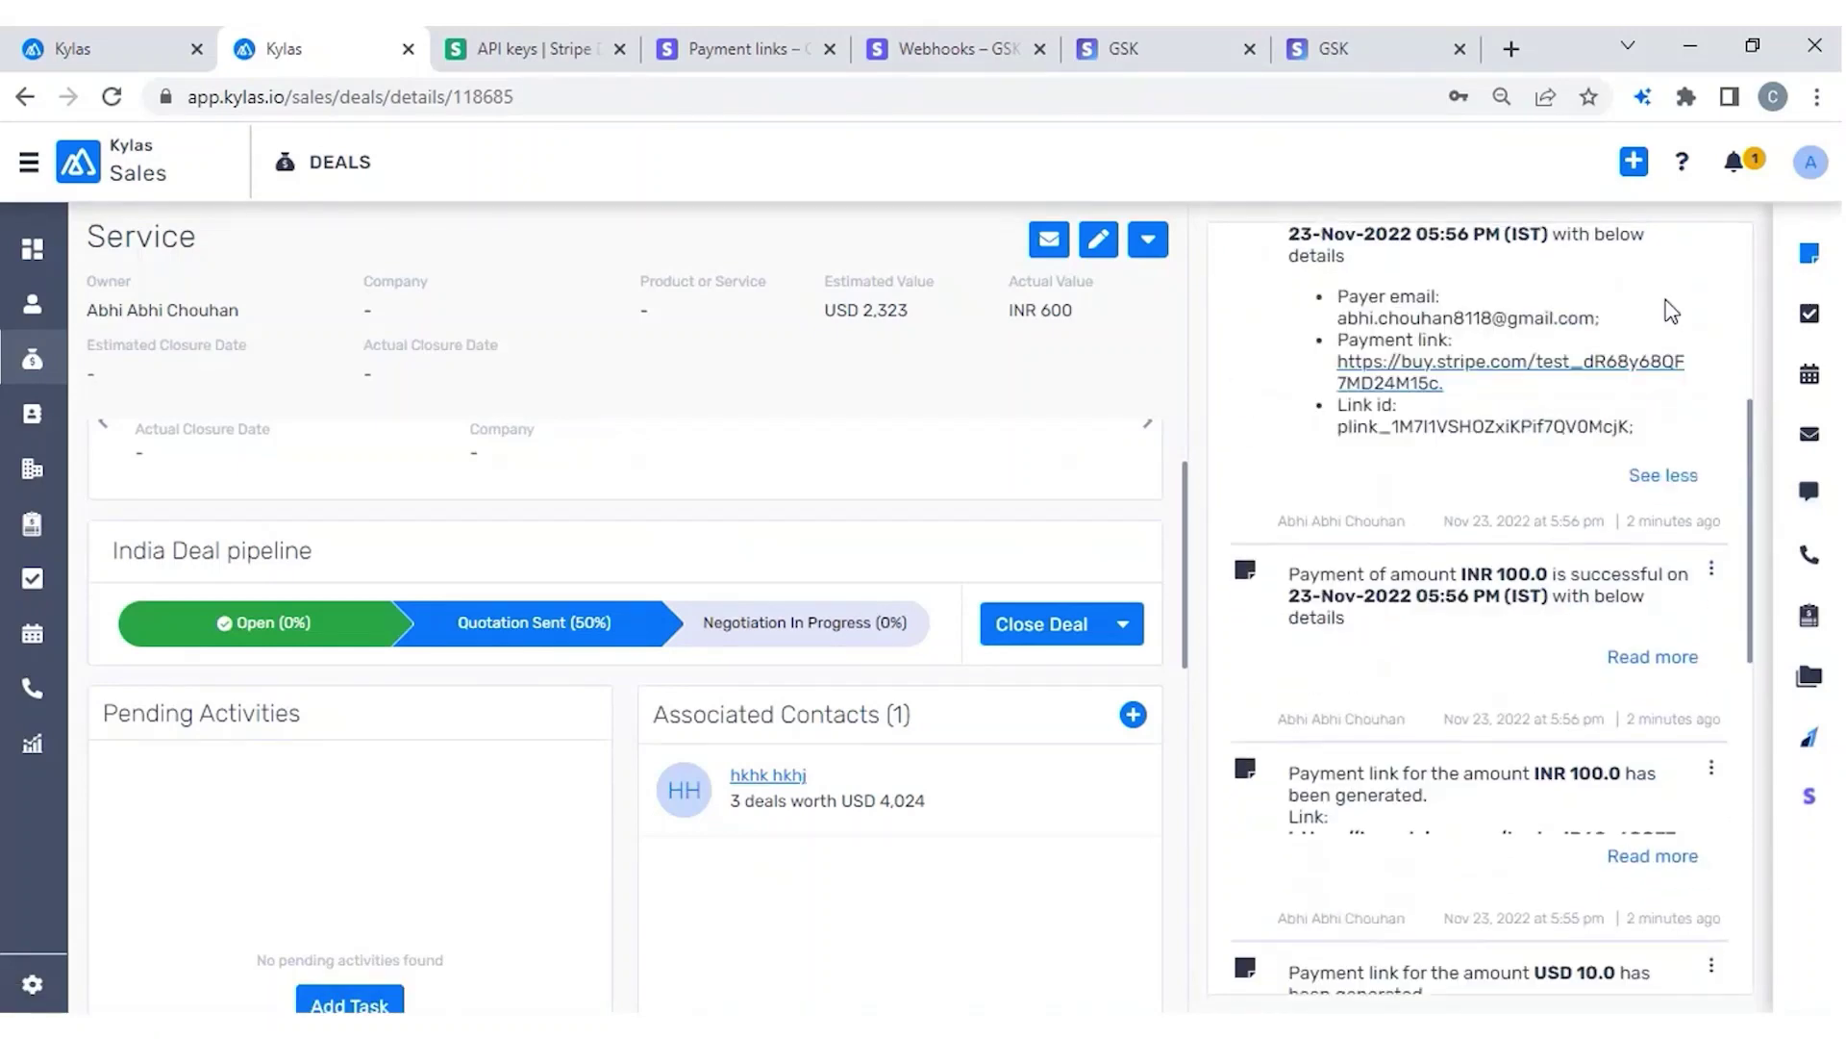
{"action": "scroll", "coordinate": [1394, 423], "scroll_direction": "up", "scroll_amount": 1}
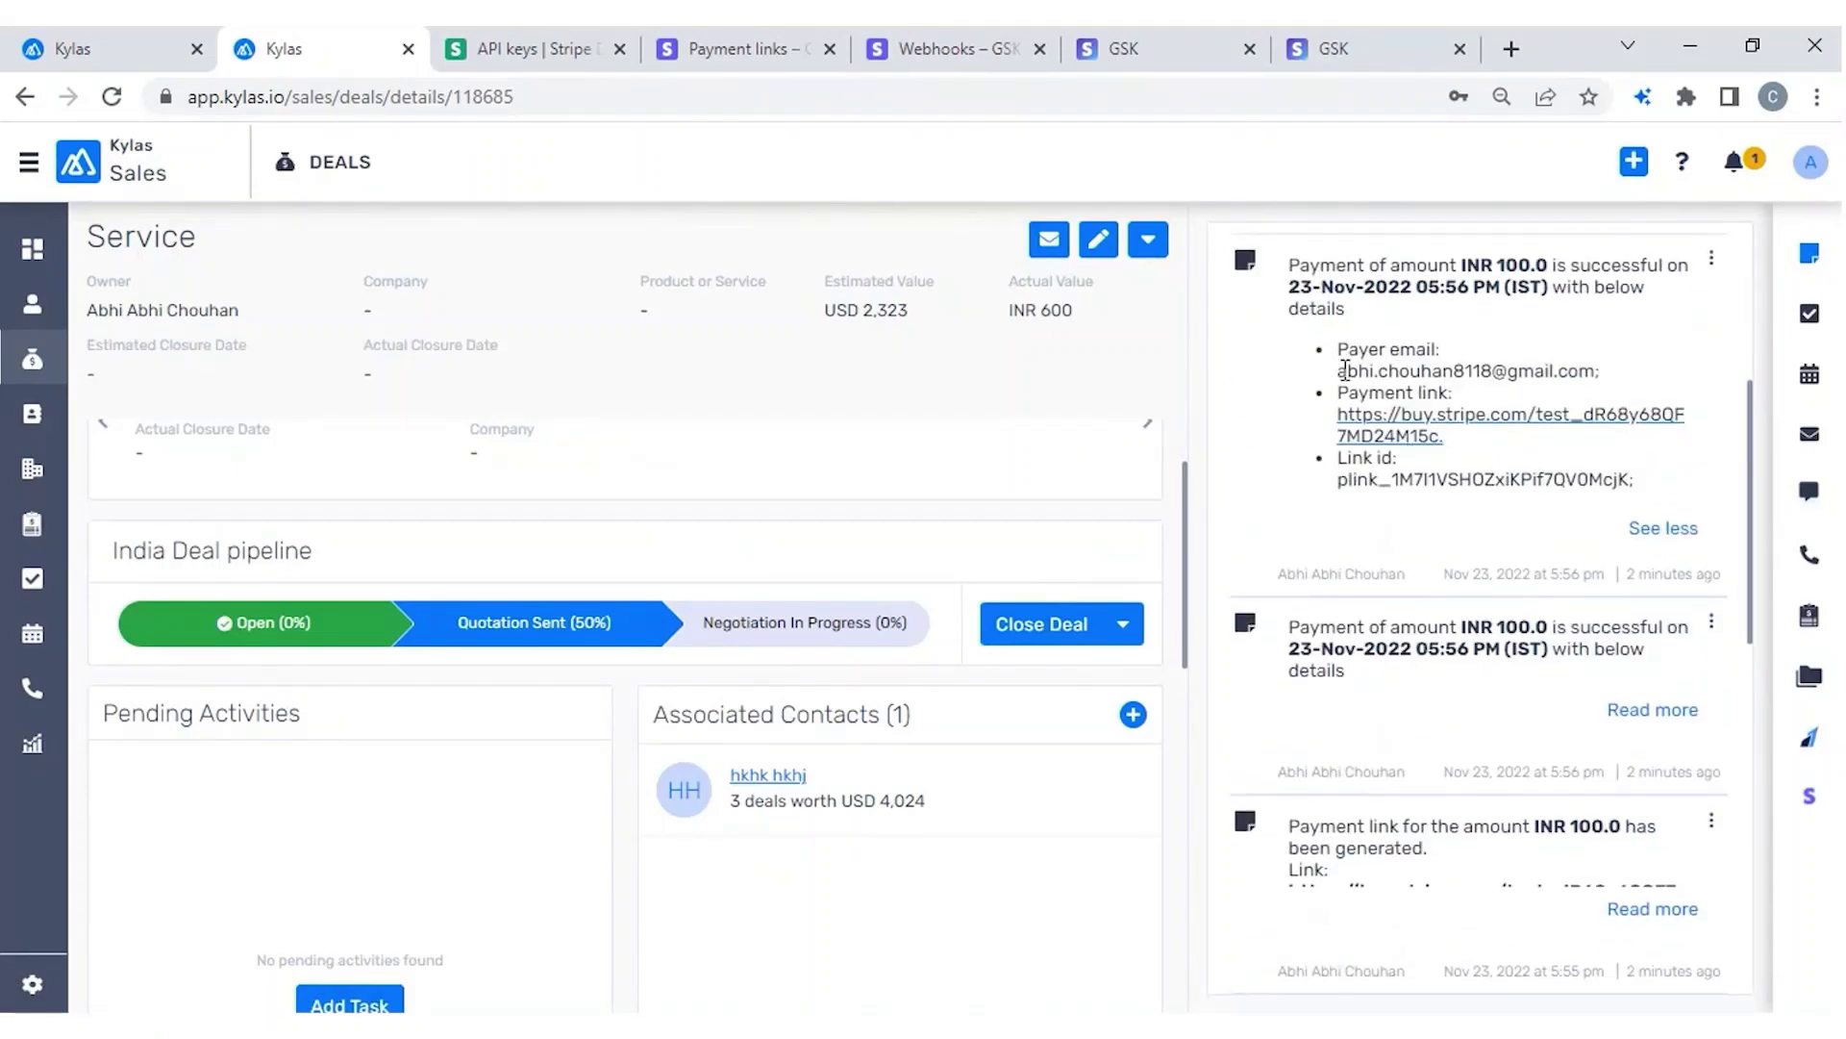
{"action": "left_click_drag", "start_coordinate": [1347, 370], "coordinate": [1604, 373]}
{"action": "left_click", "coordinate": [1604, 373]}
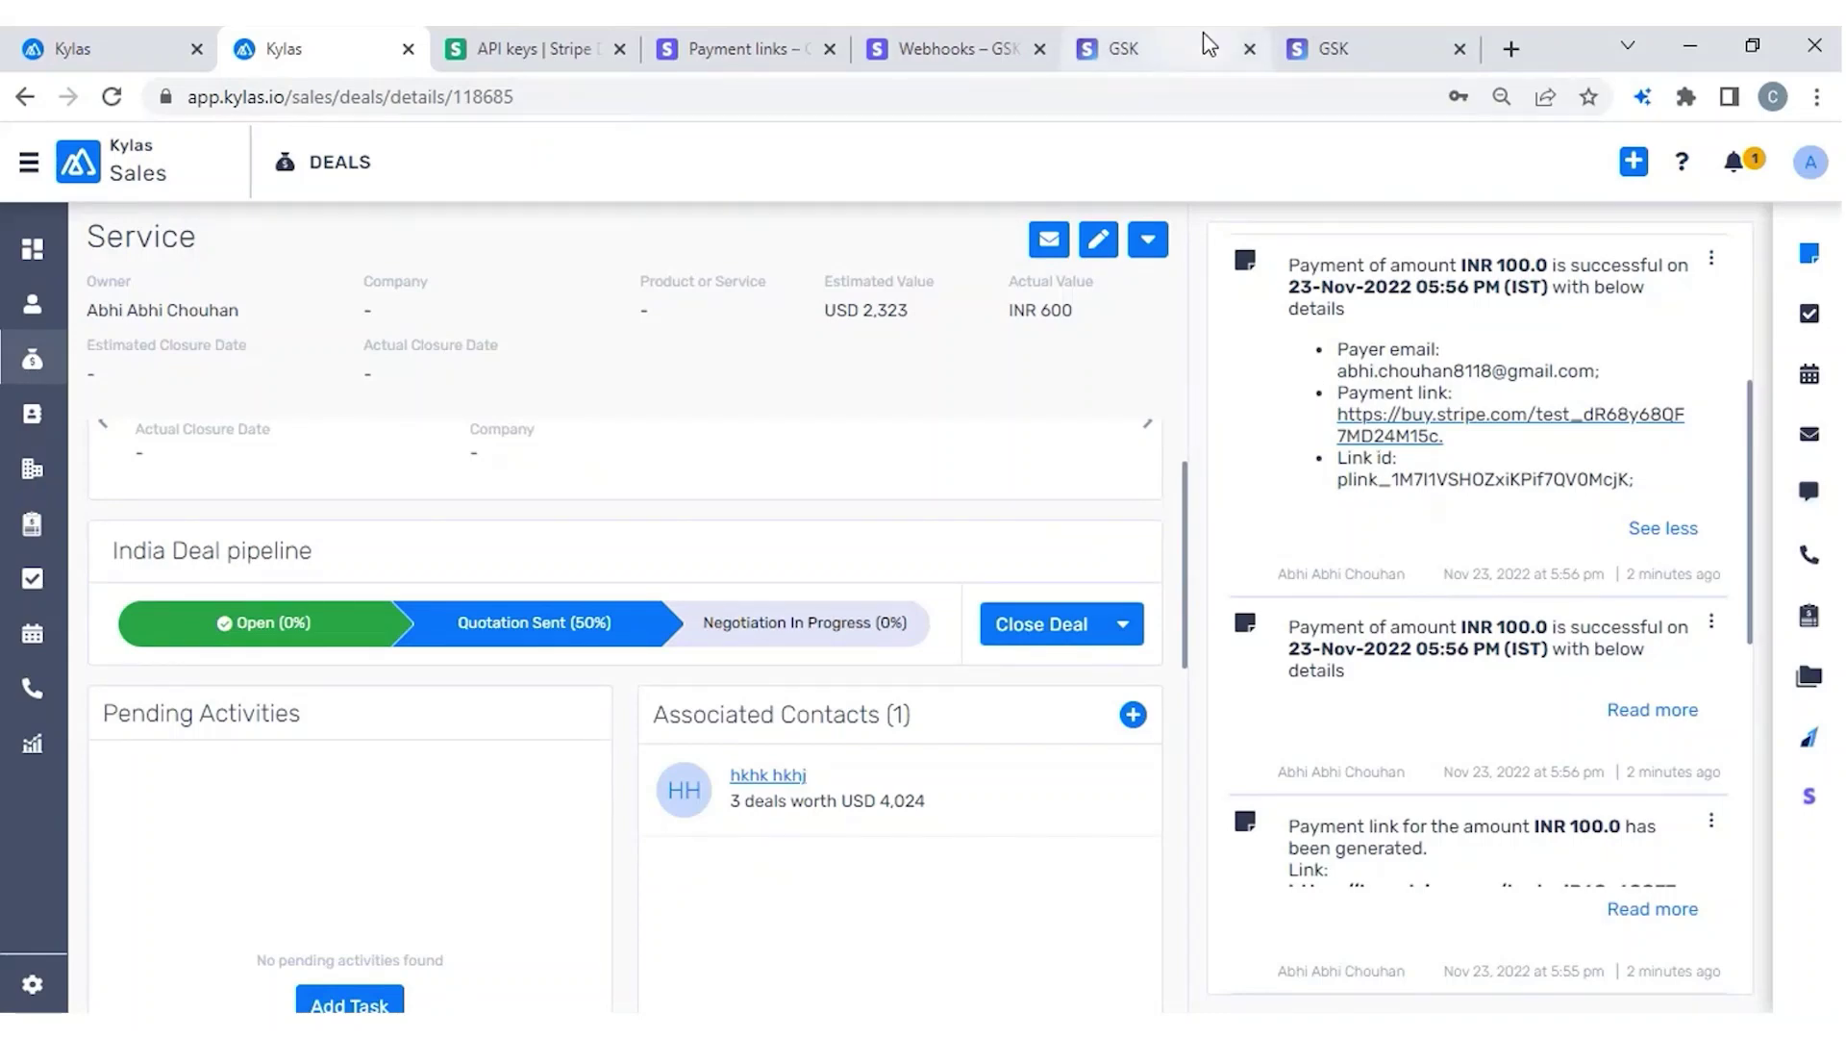
{"action": "left_click", "coordinate": [1167, 50]}
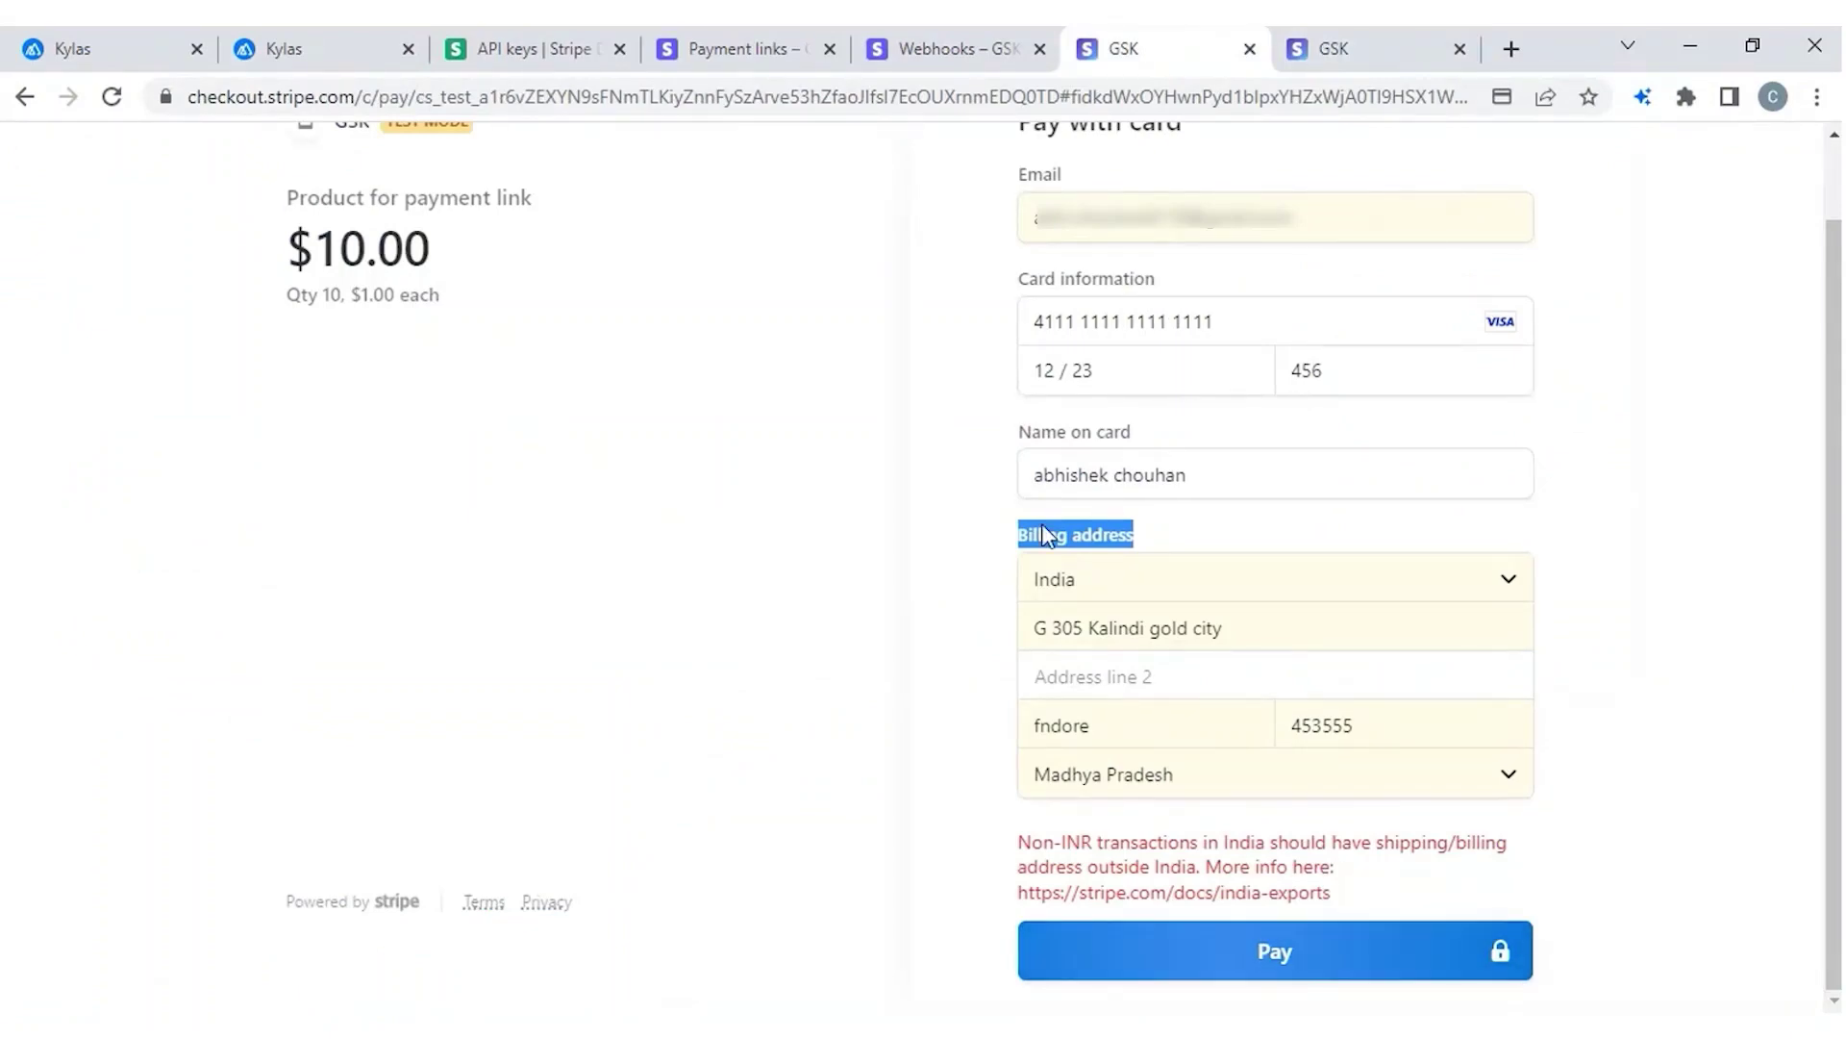
Check Stripe's Payment links list for the new ₹100.00 INR link, then return to the Kylas deal.
{"action": "left_click", "coordinate": [932, 47]}
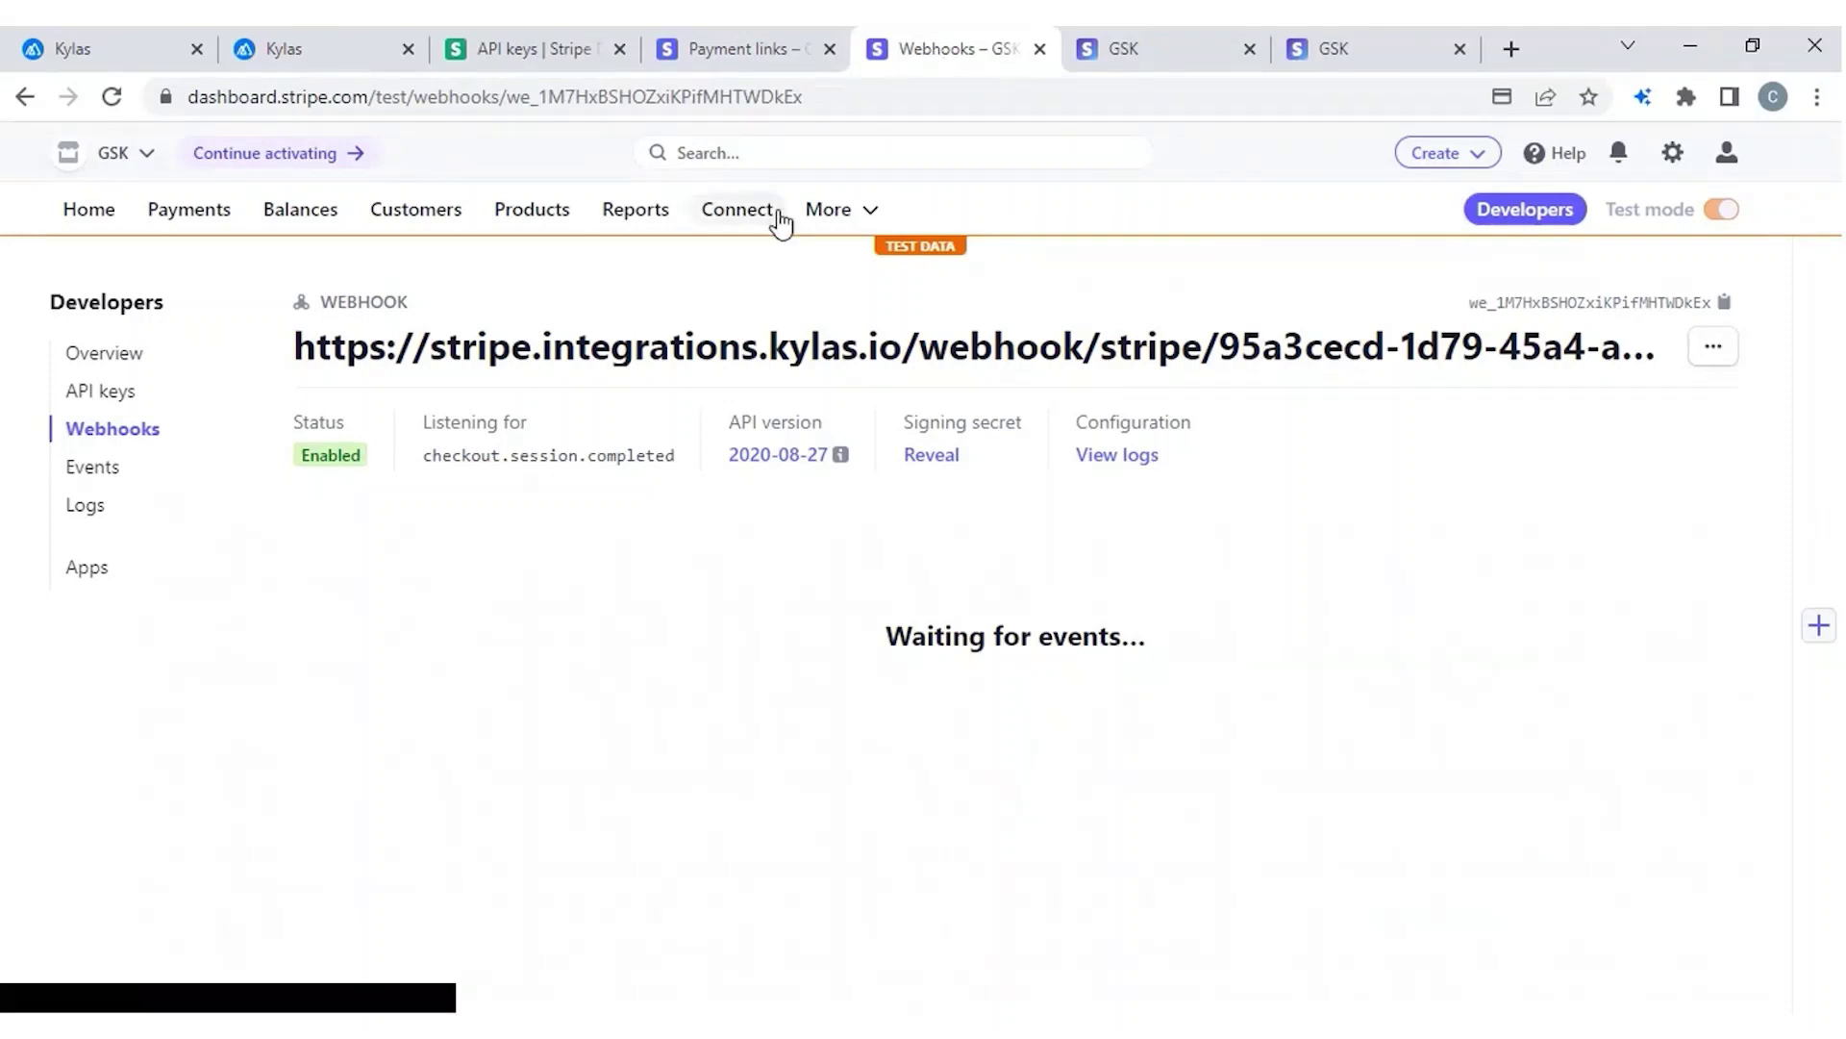
{"action": "left_click", "coordinate": [829, 209]}
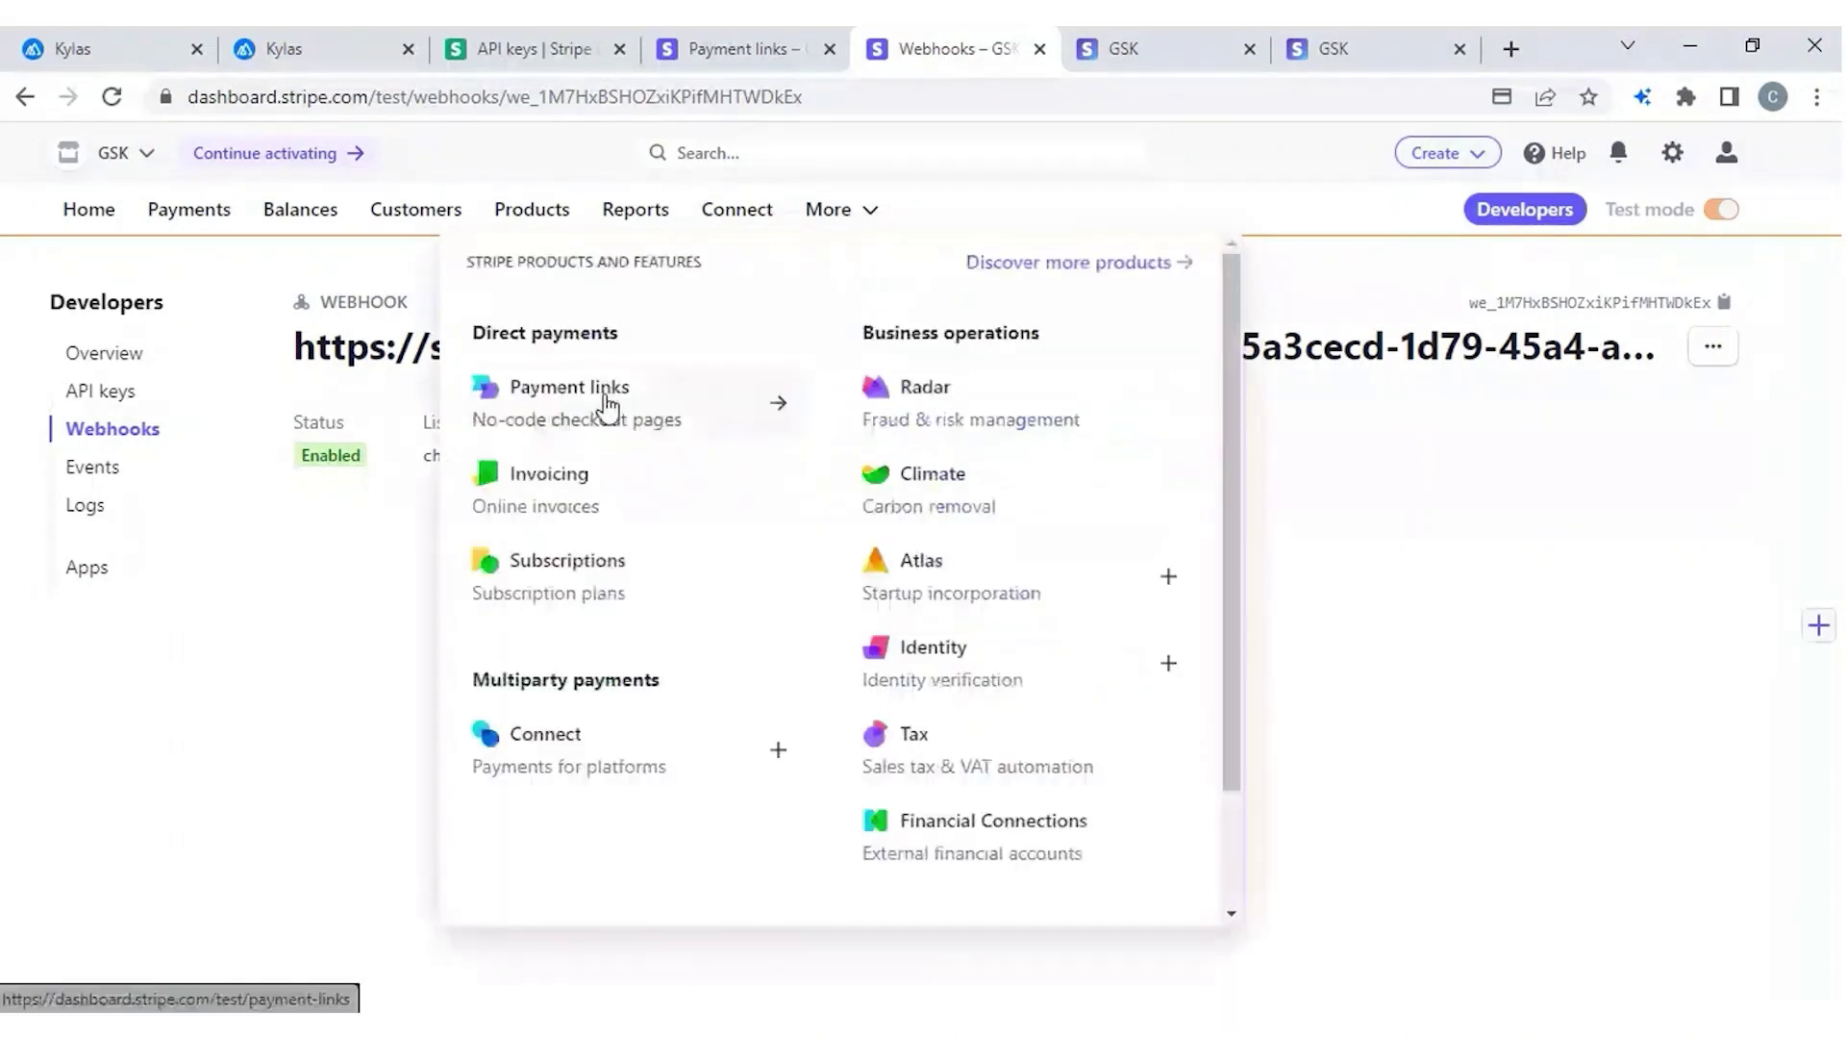
{"action": "left_click", "coordinate": [608, 404]}
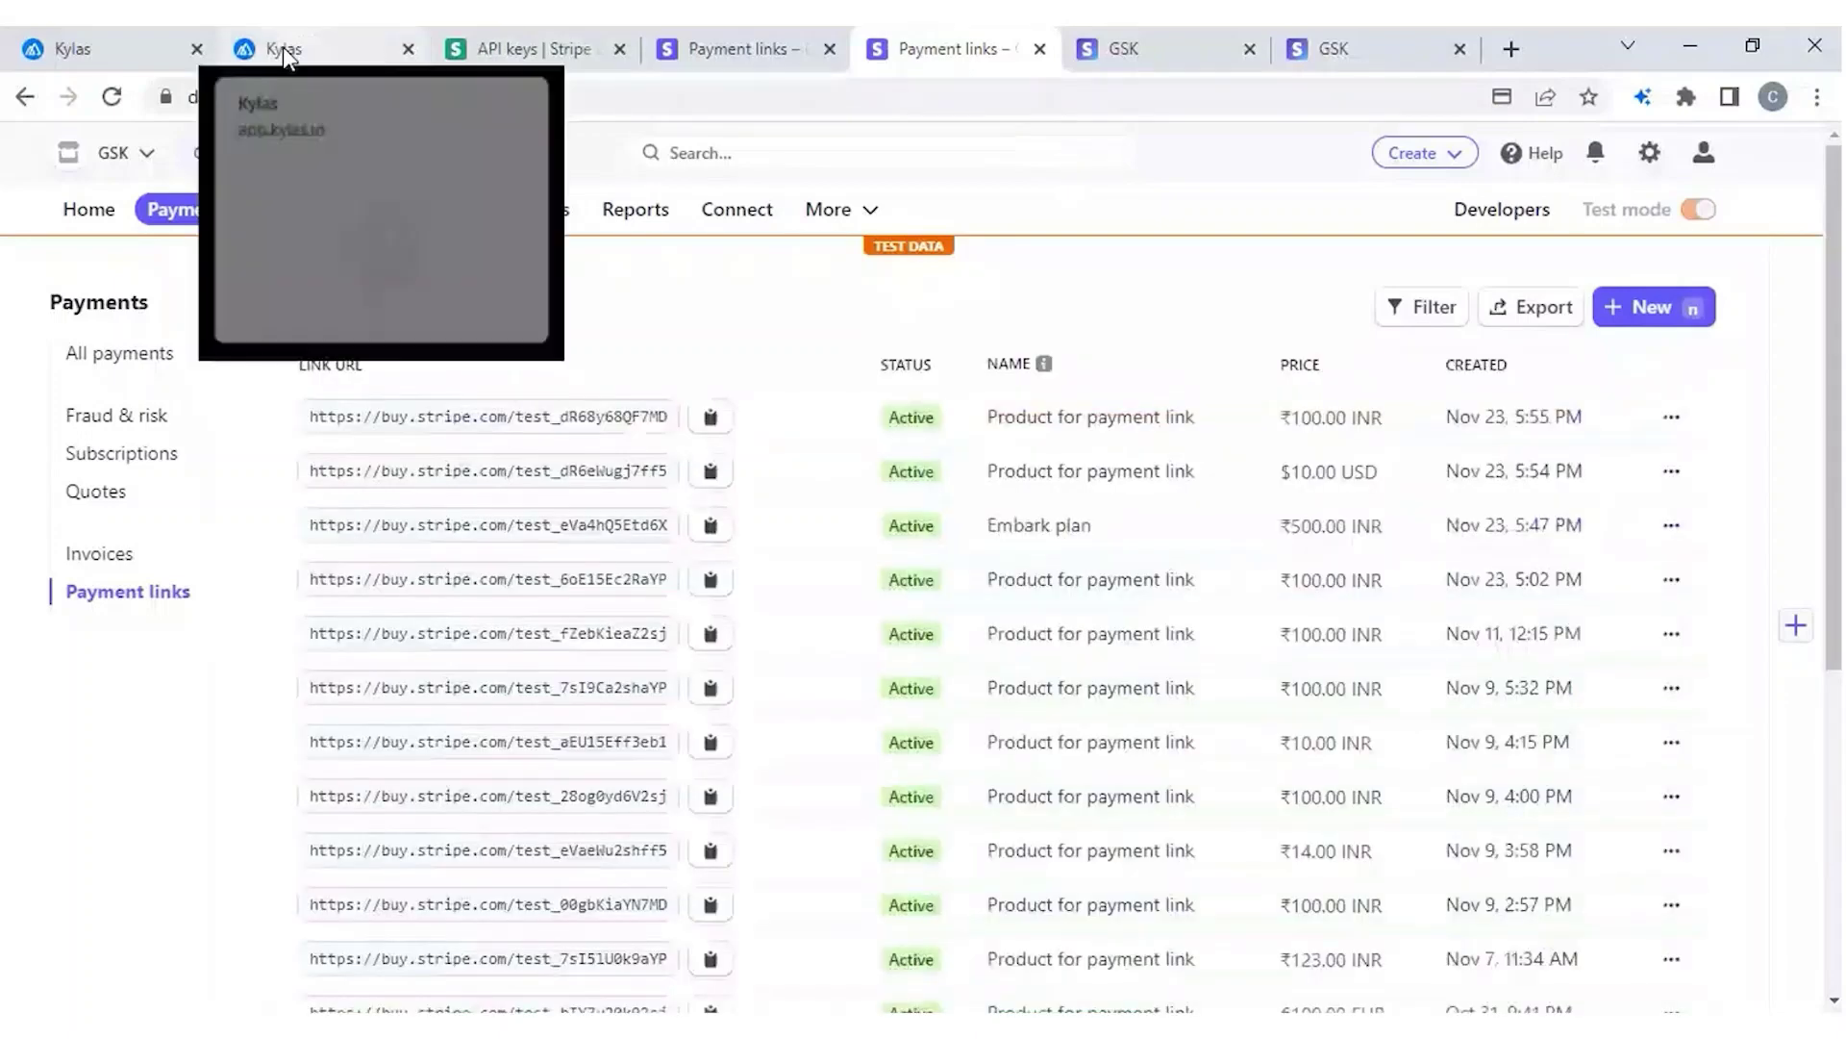
{"action": "left_click", "coordinate": [282, 46]}
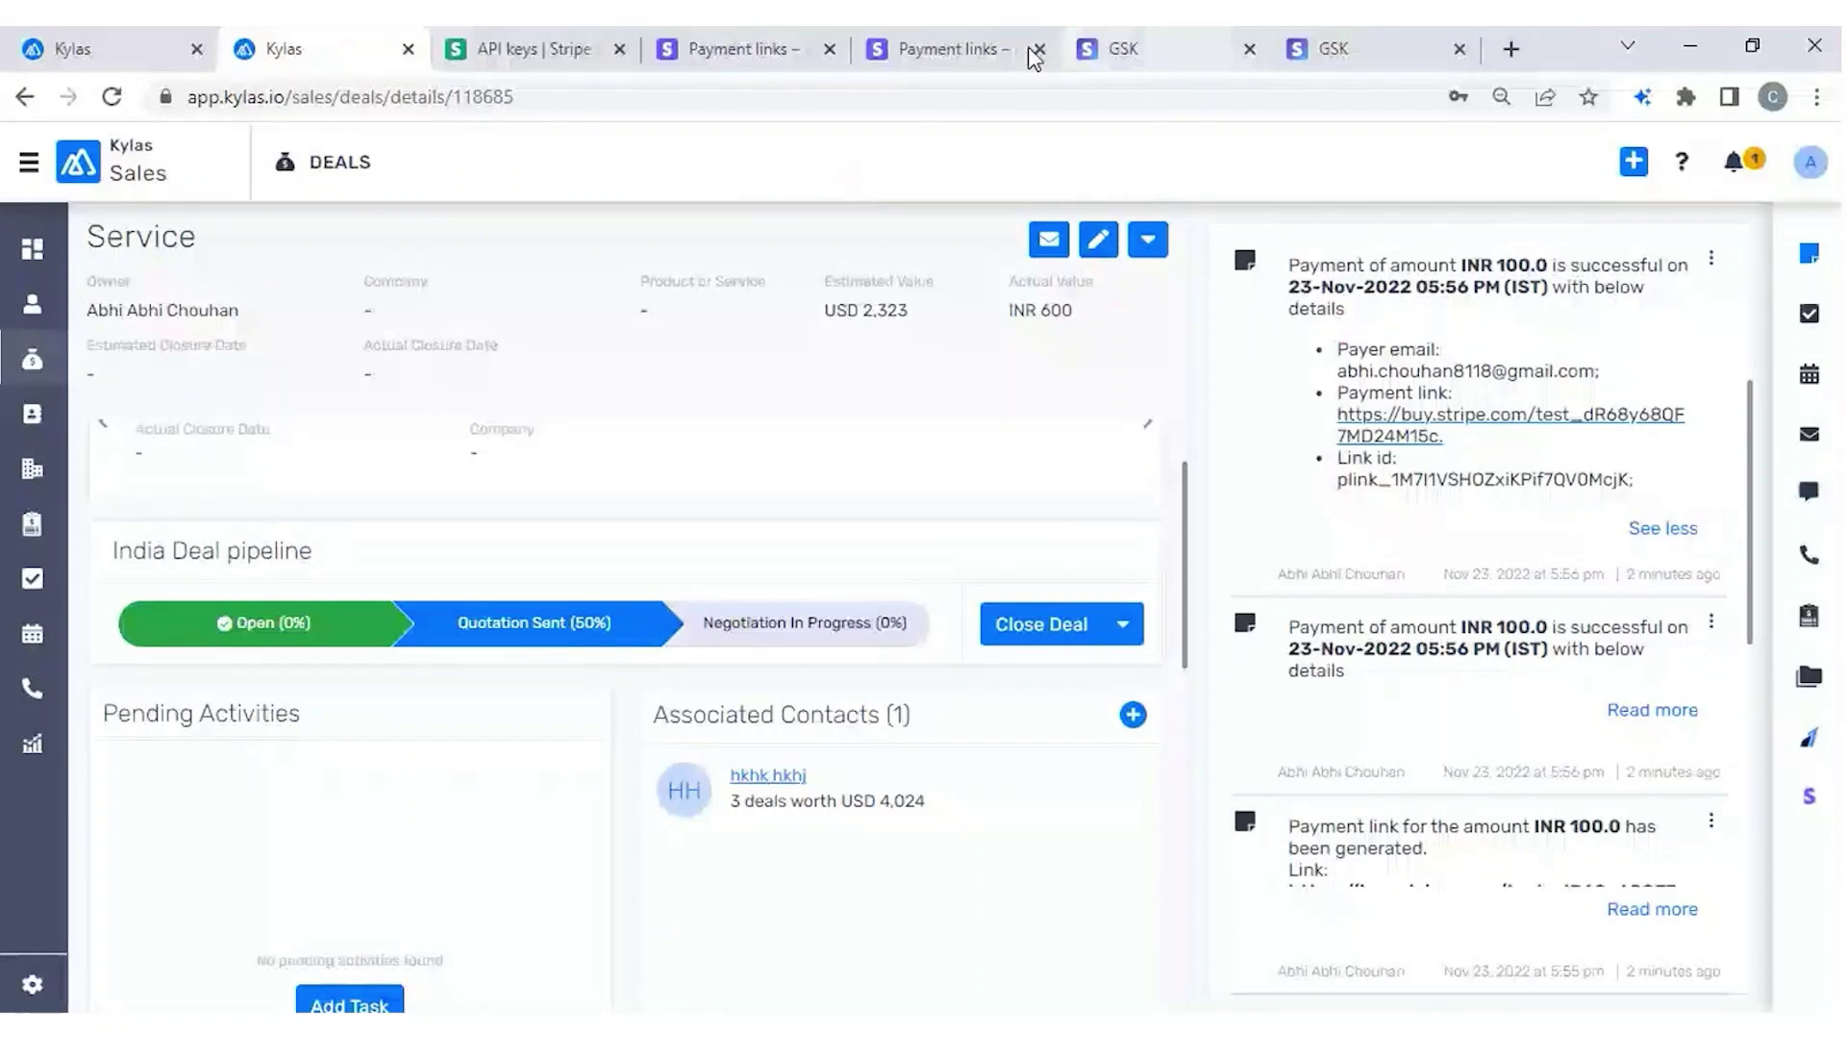
{"action": "left_click", "coordinate": [945, 50]}
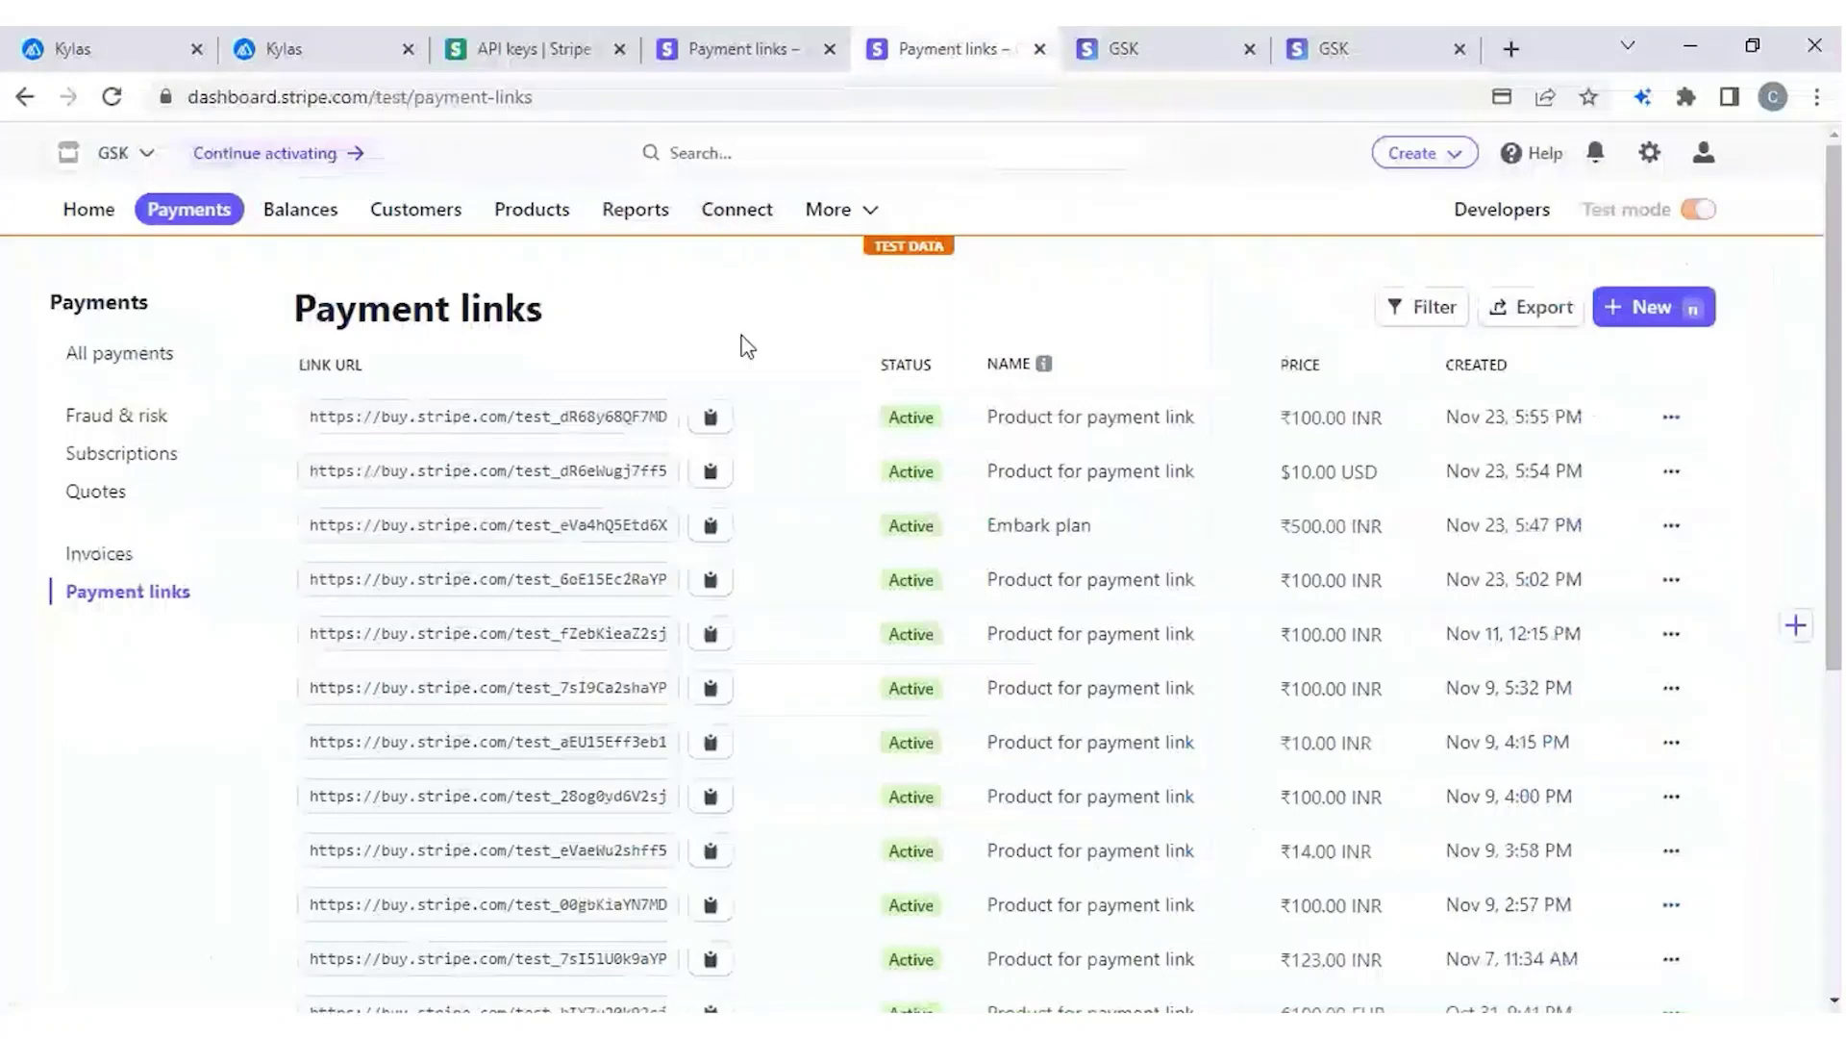
{"action": "left_click", "coordinate": [314, 45]}
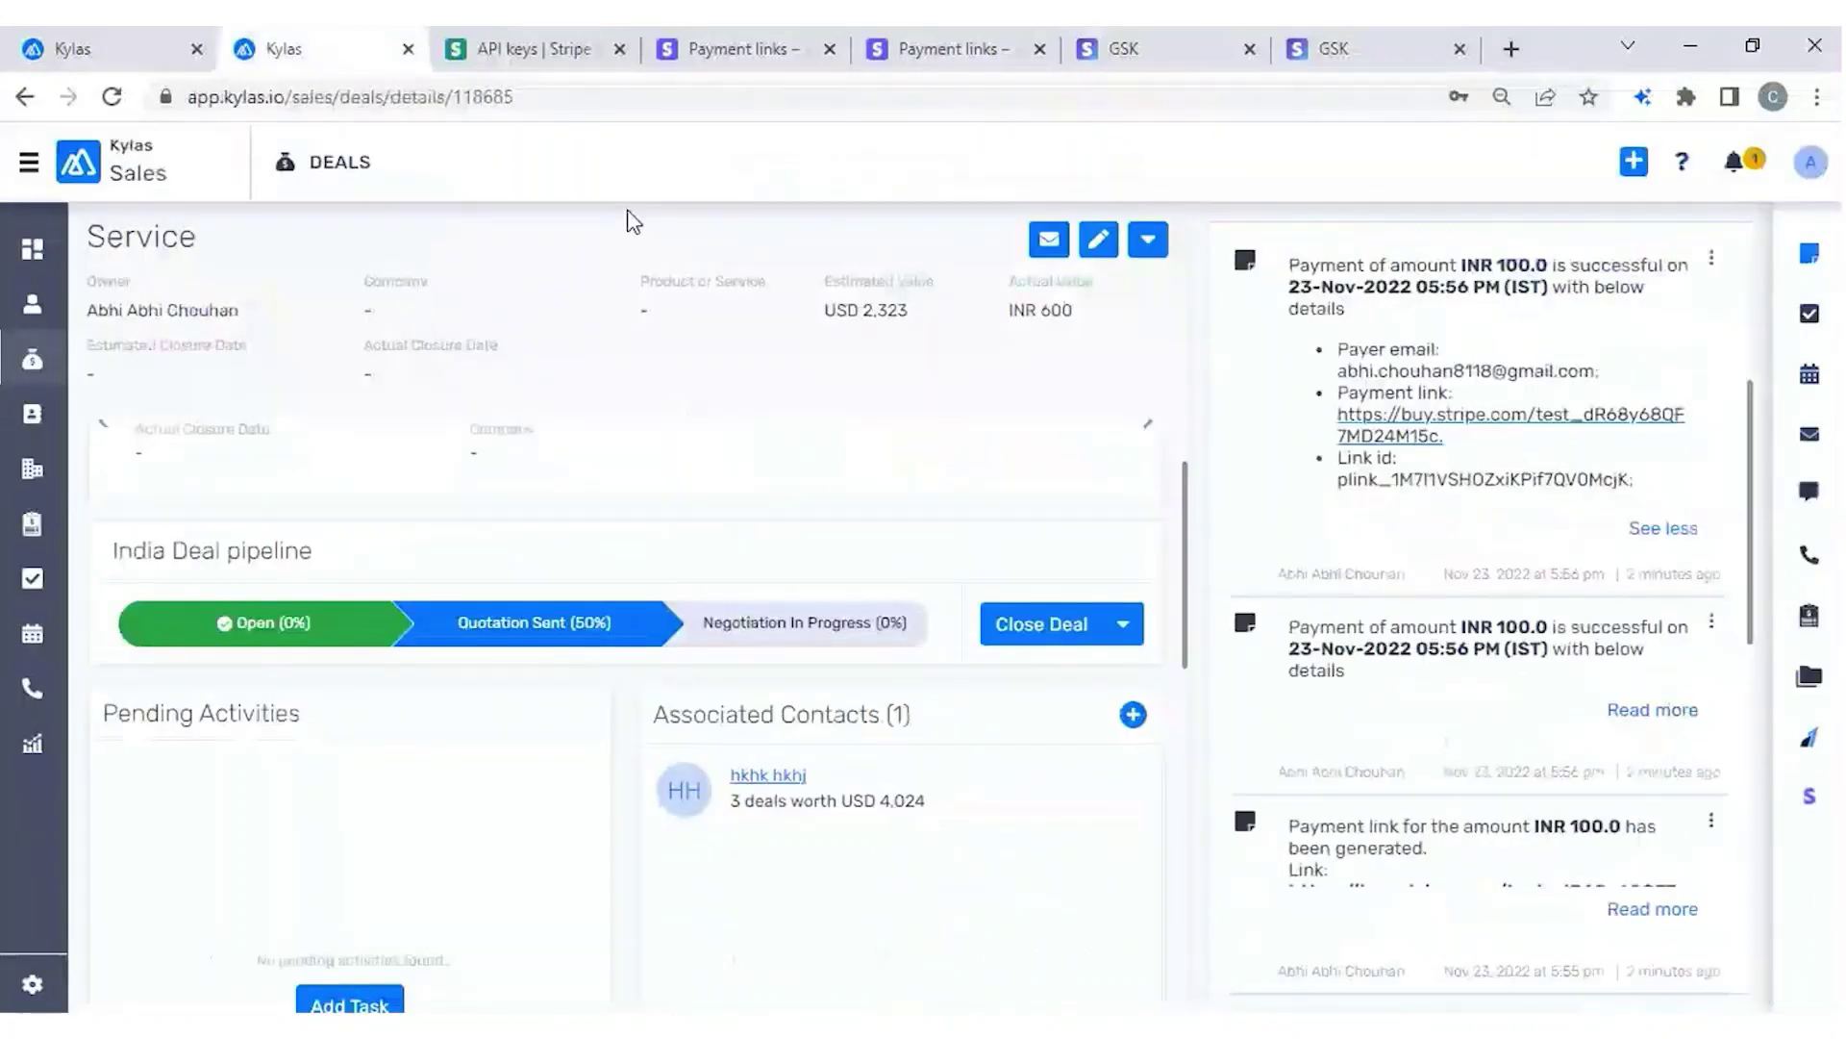
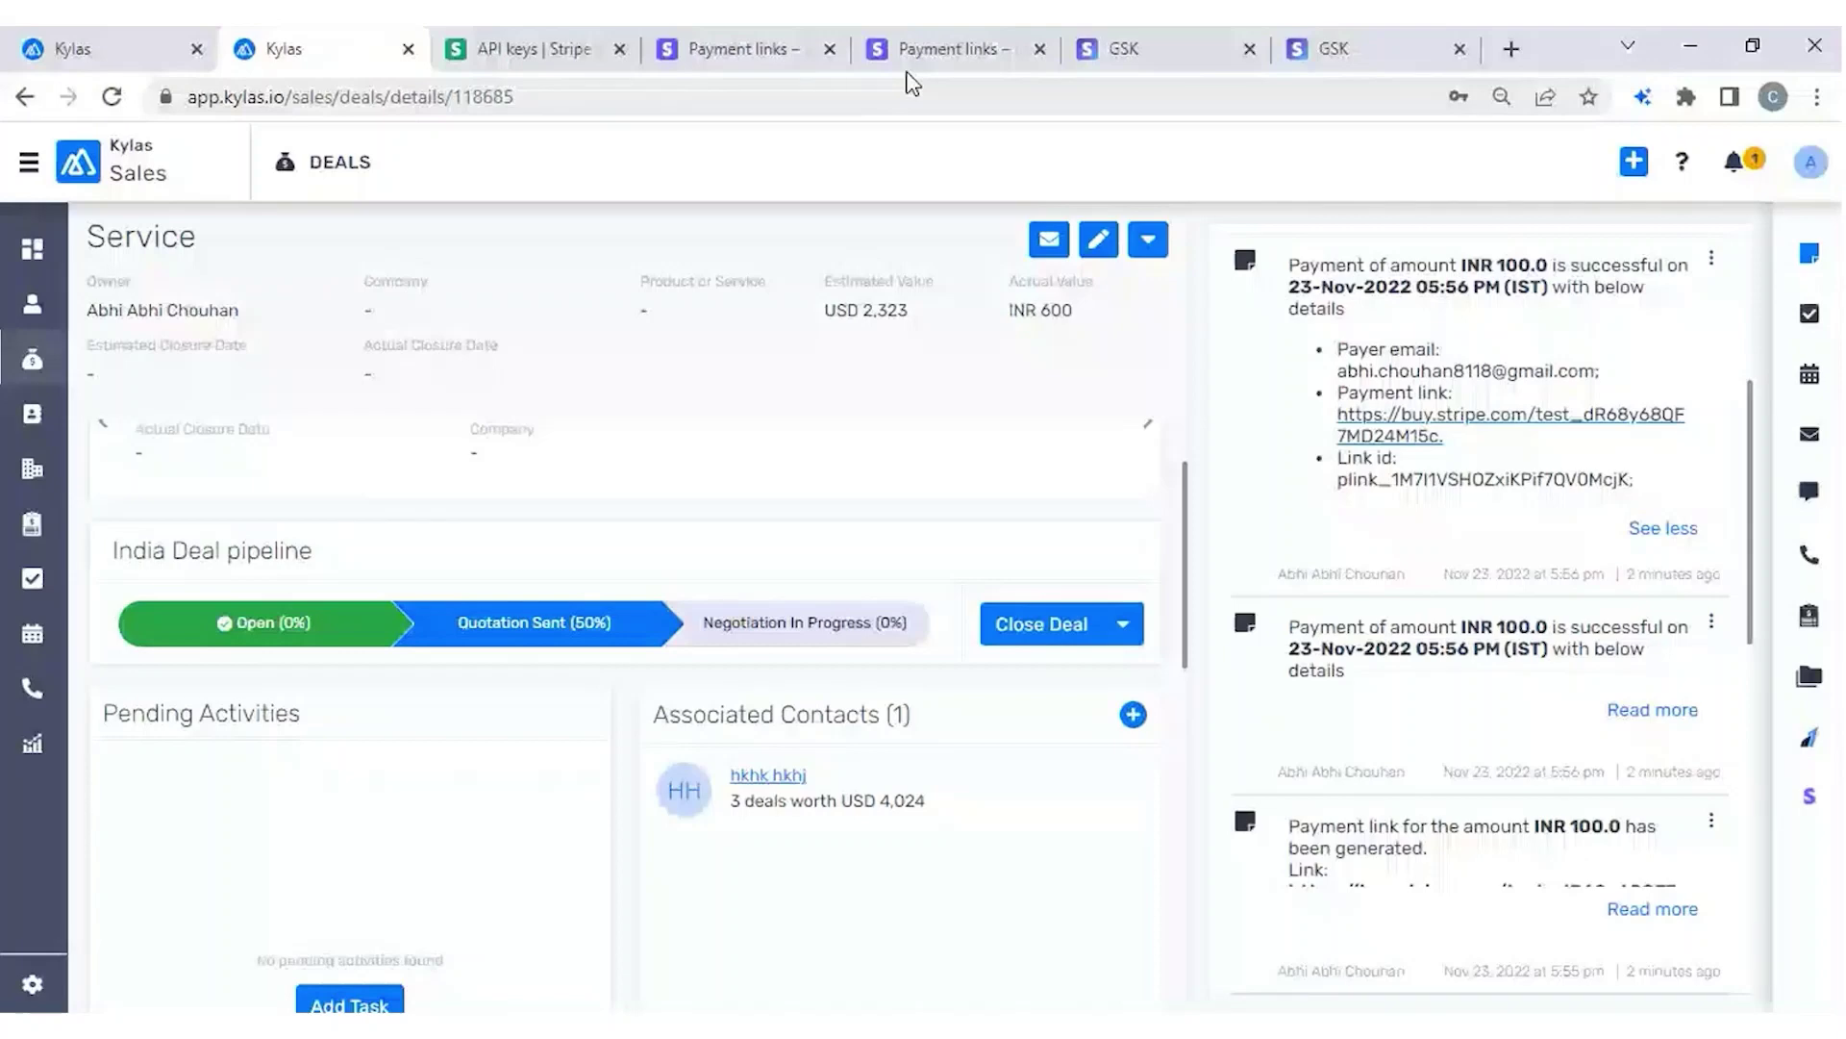
Check the Stripe checkout and payment confirmation tabs, then return to the Service deal.
{"action": "left_click", "coordinate": [1123, 48]}
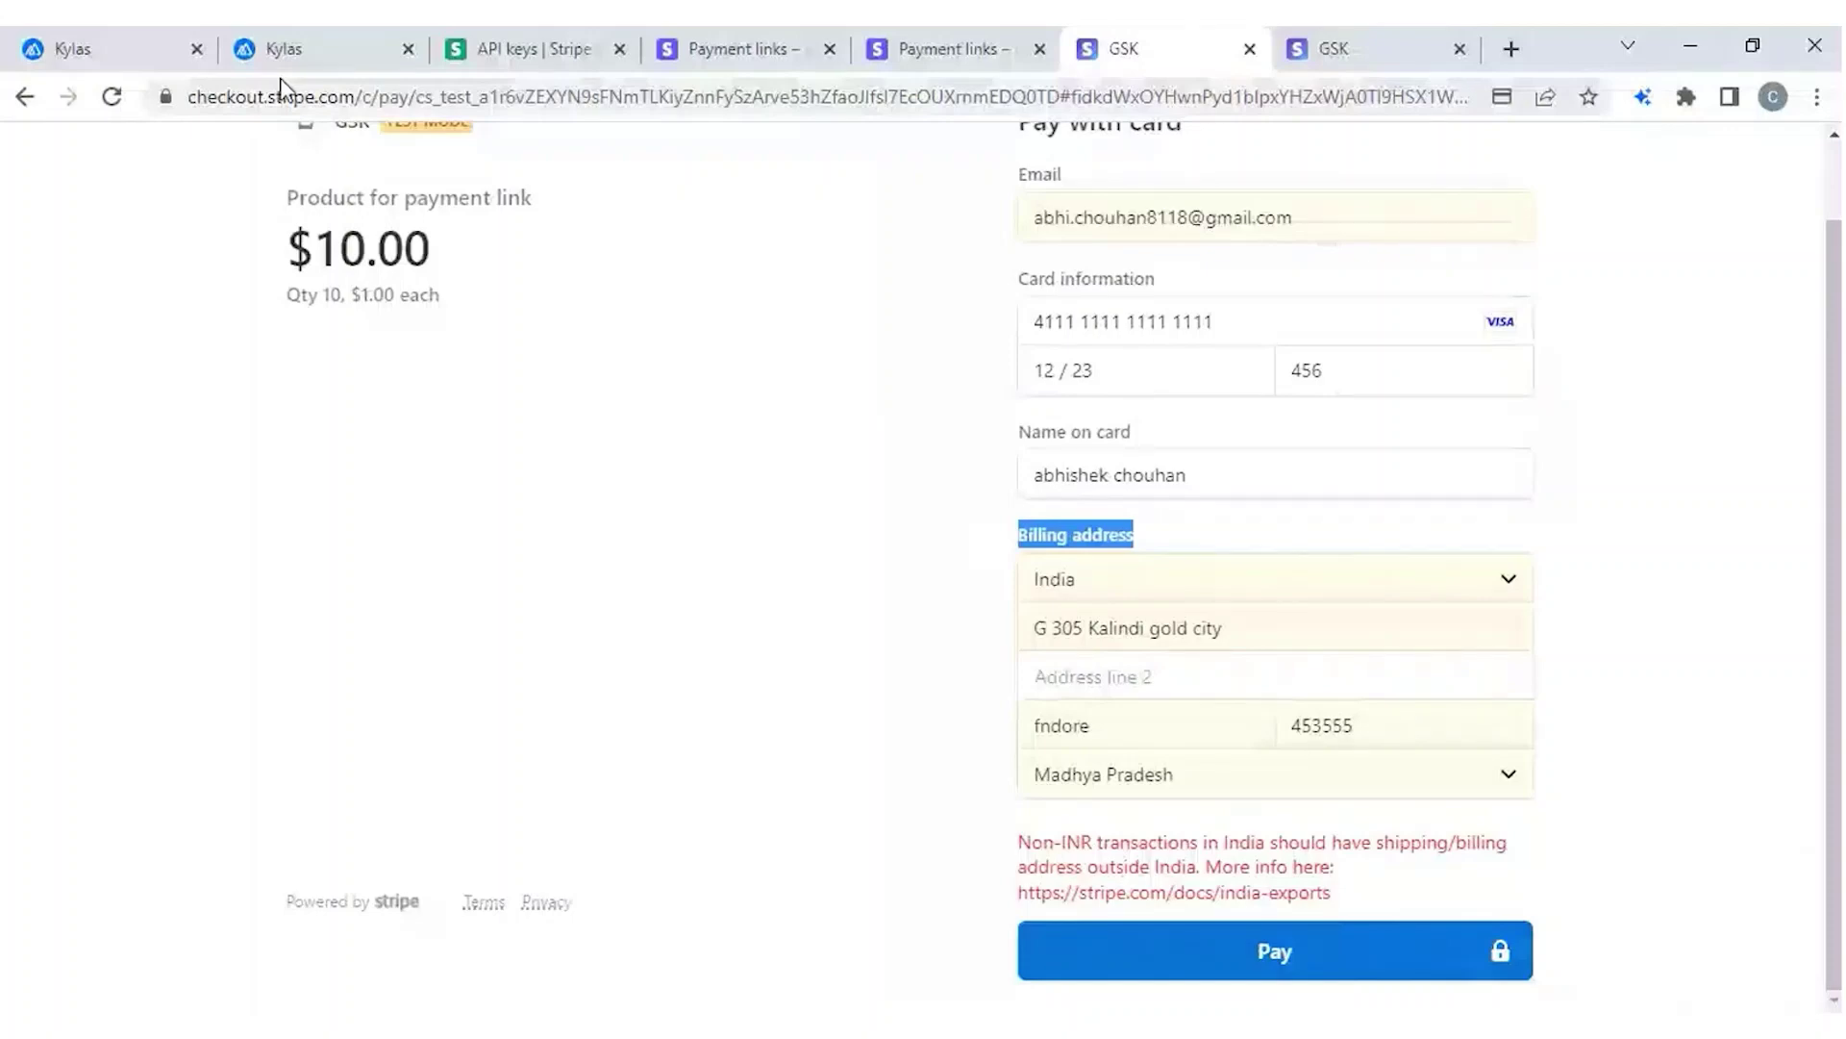
{"action": "left_click", "coordinate": [284, 48]}
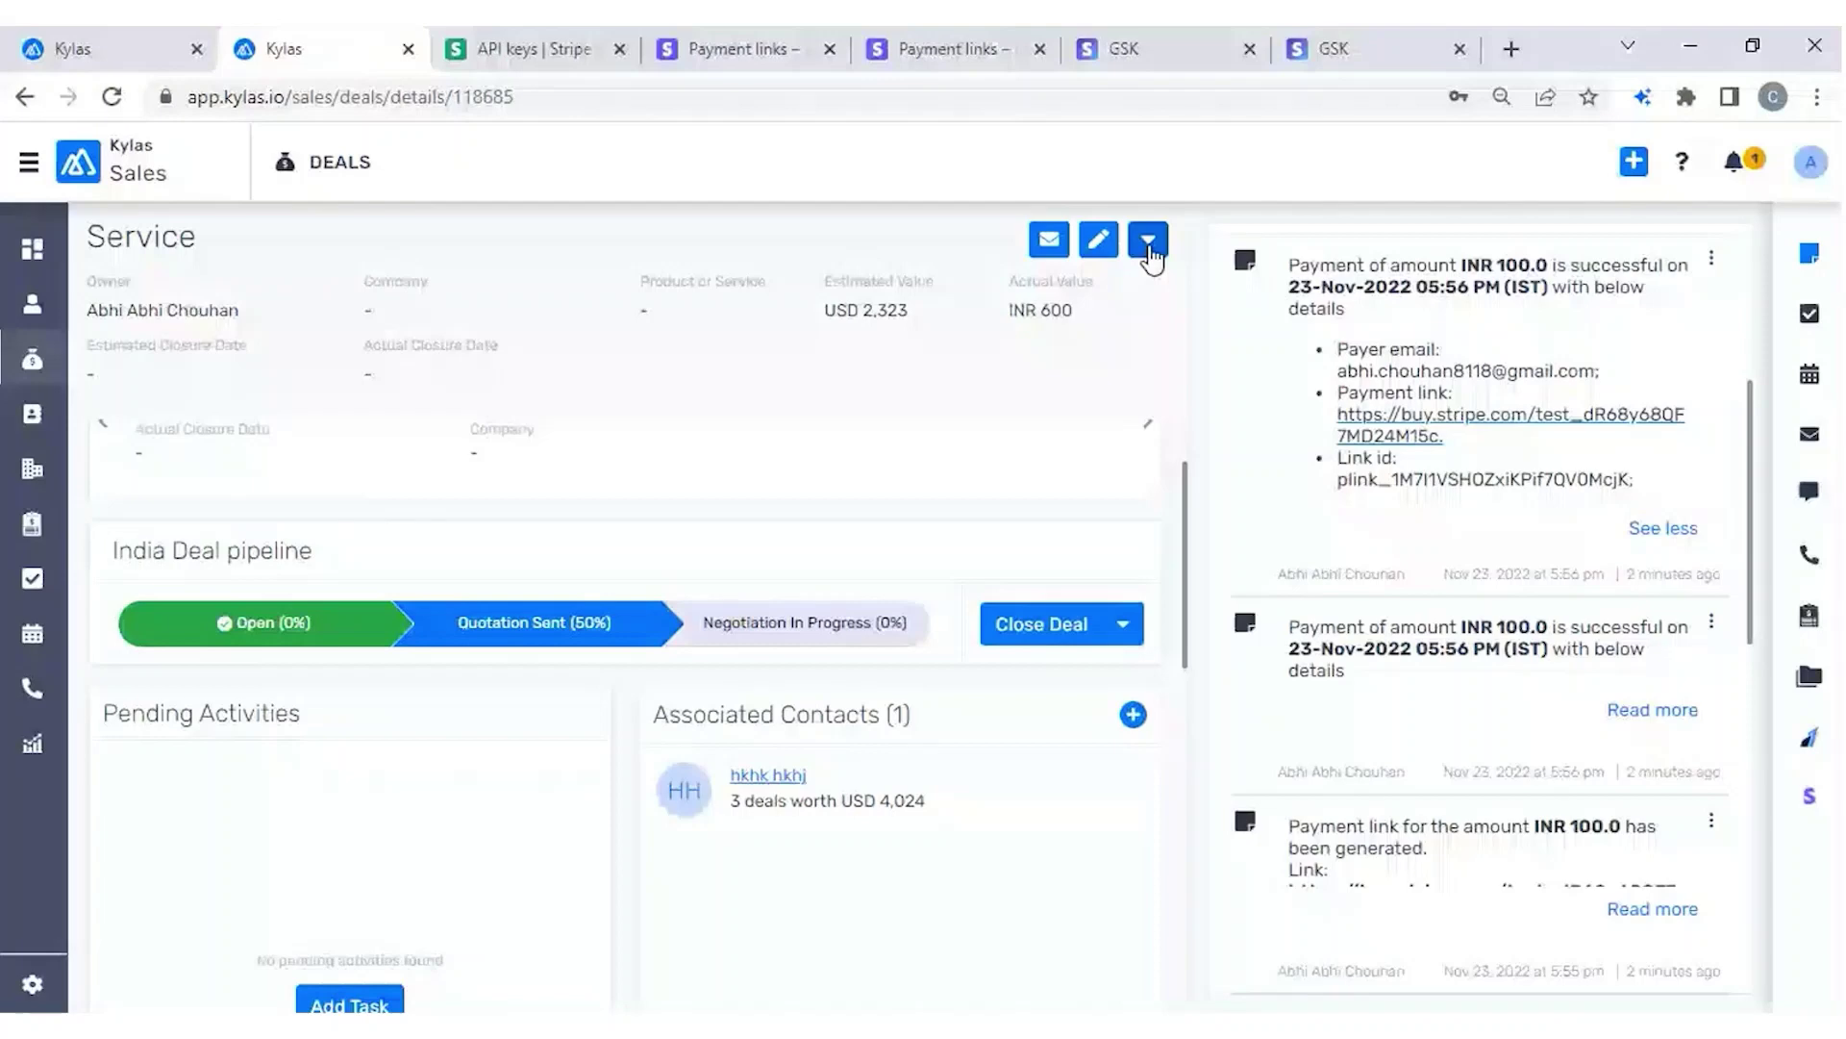
{"action": "key", "text": "ctrl+9"}
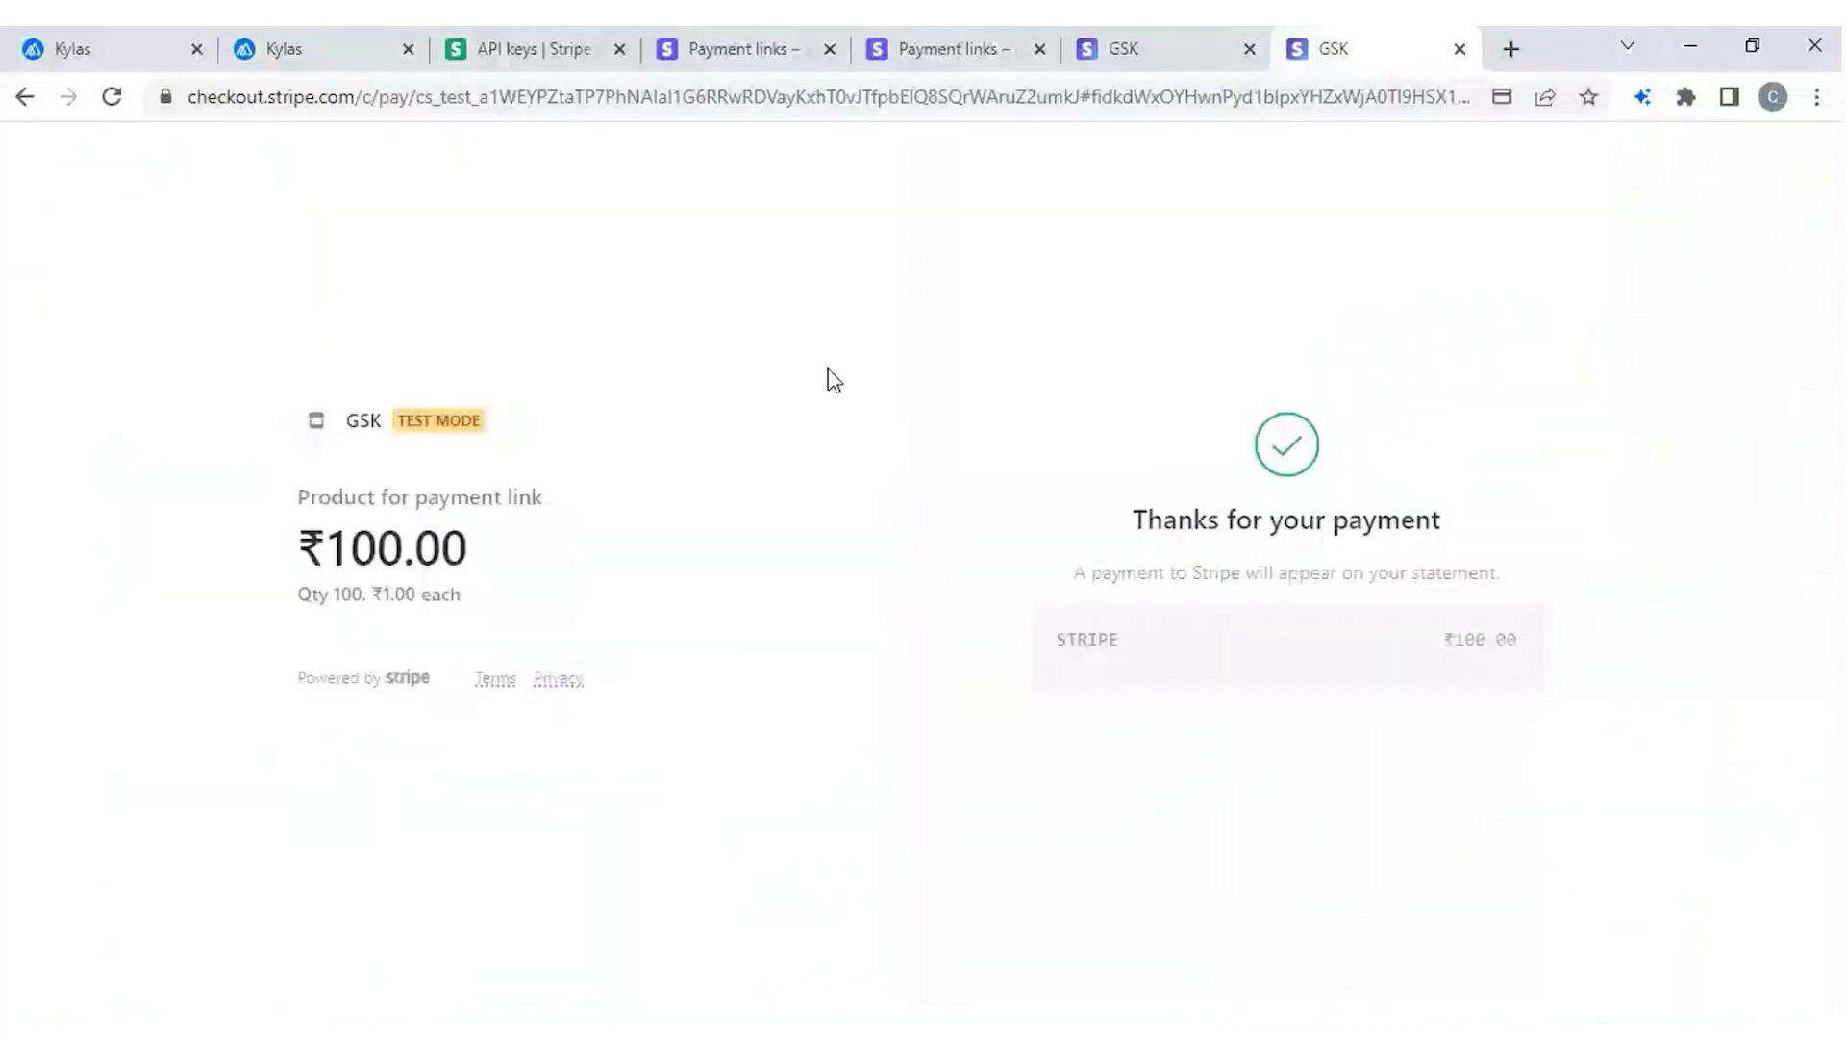
{"action": "key", "text": "ctrl+2"}
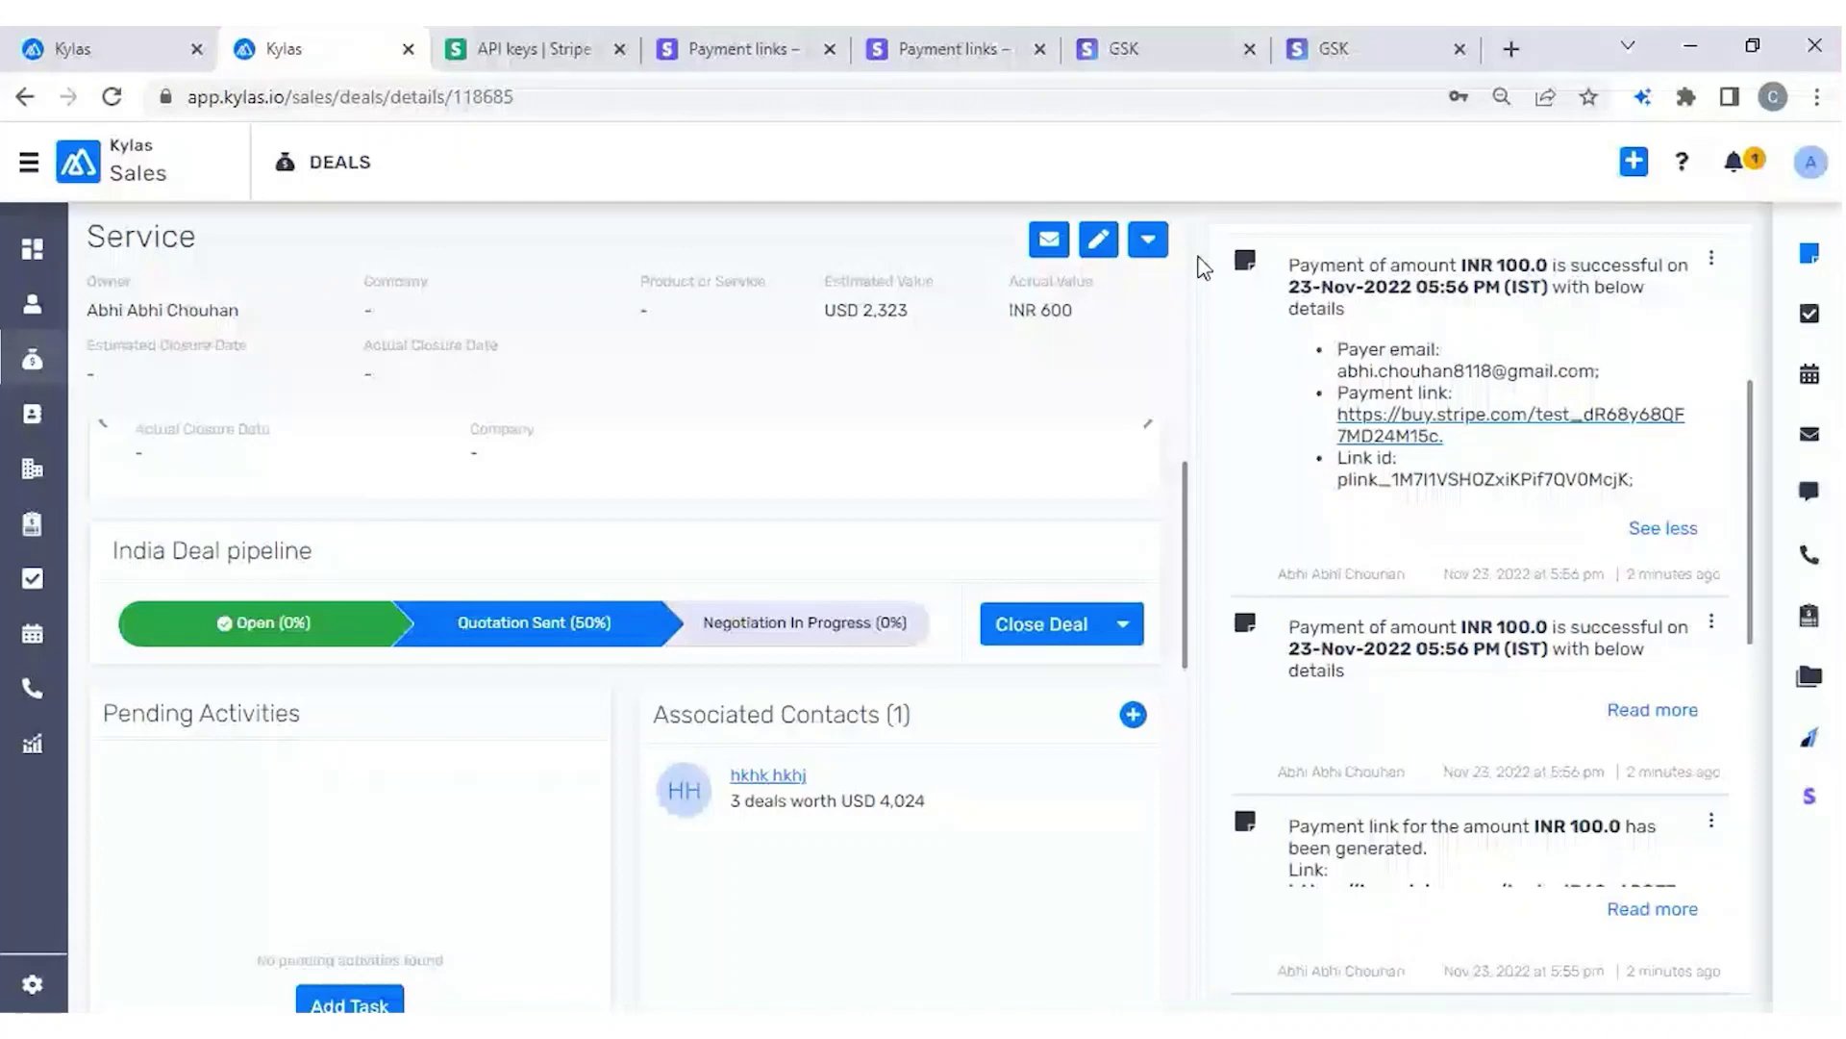
Review the successful payment note, then reload the deal to show Won at INR 700.
{"action": "left_click_drag", "start_coordinate": [1287, 272], "coordinate": [1646, 505]}
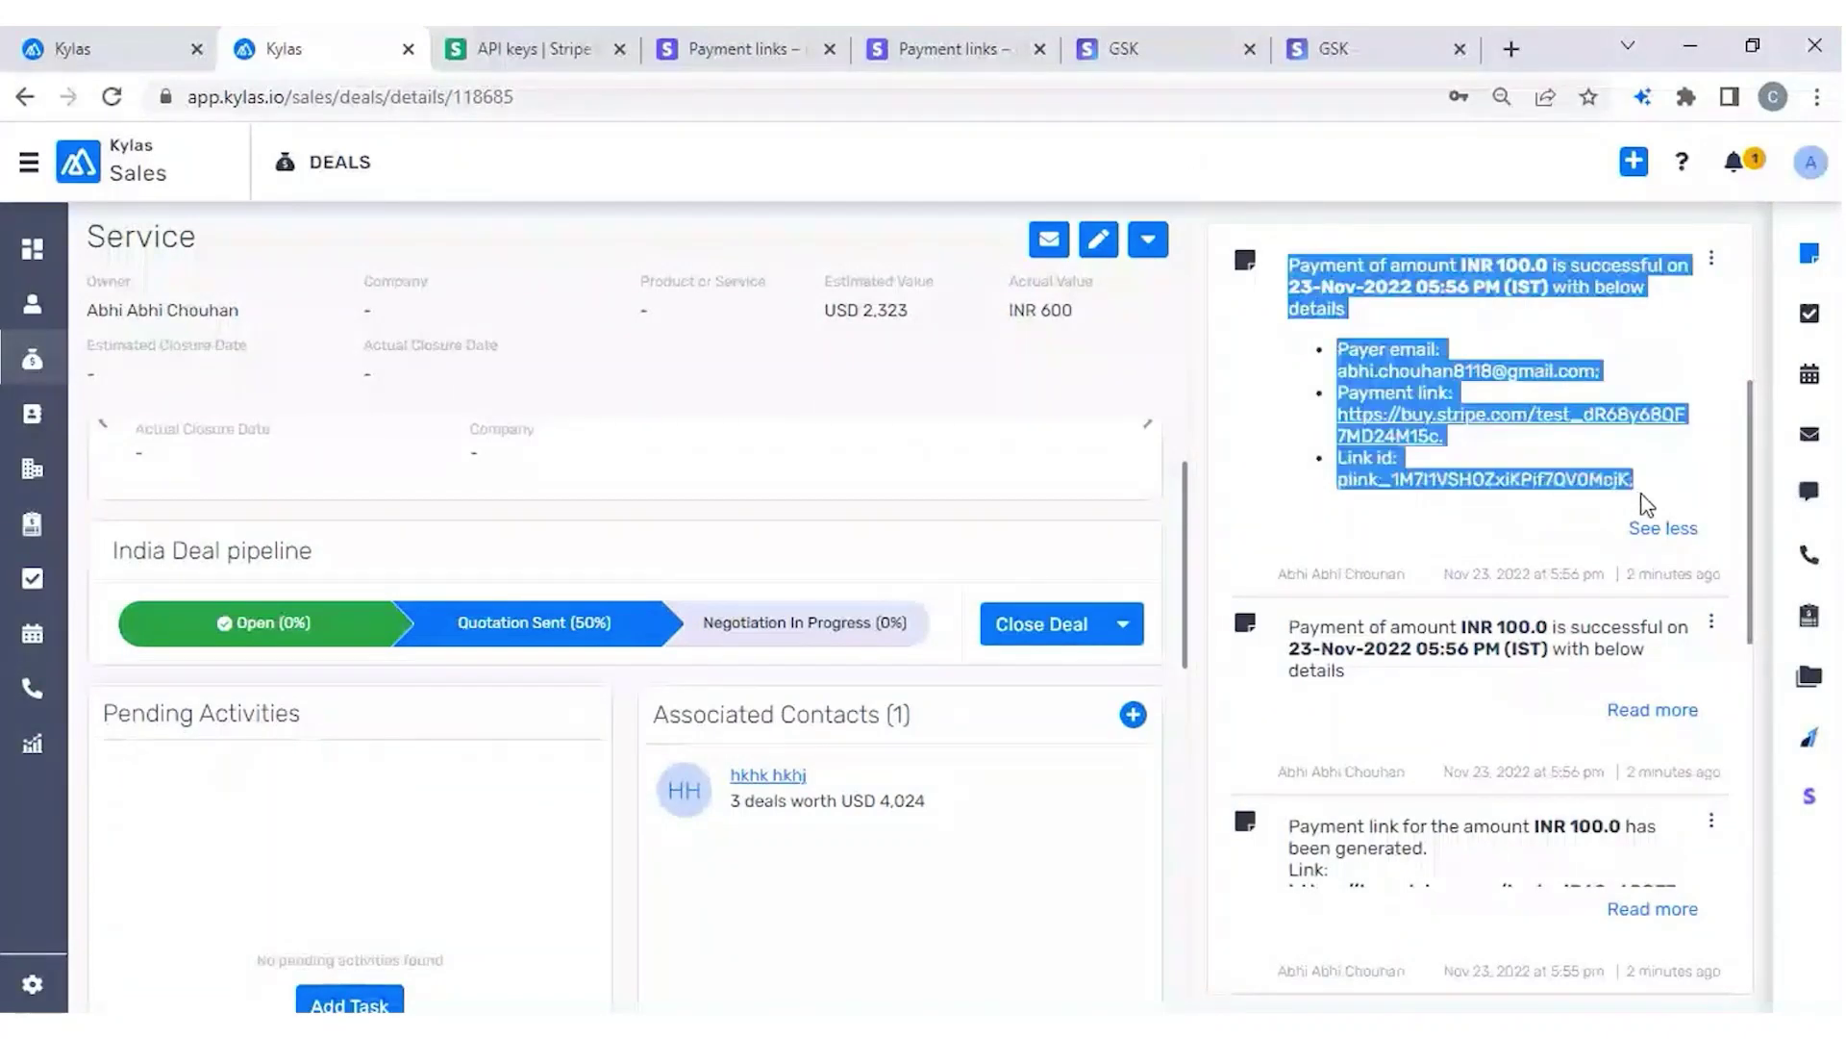
{"action": "left_click", "coordinate": [1649, 504]}
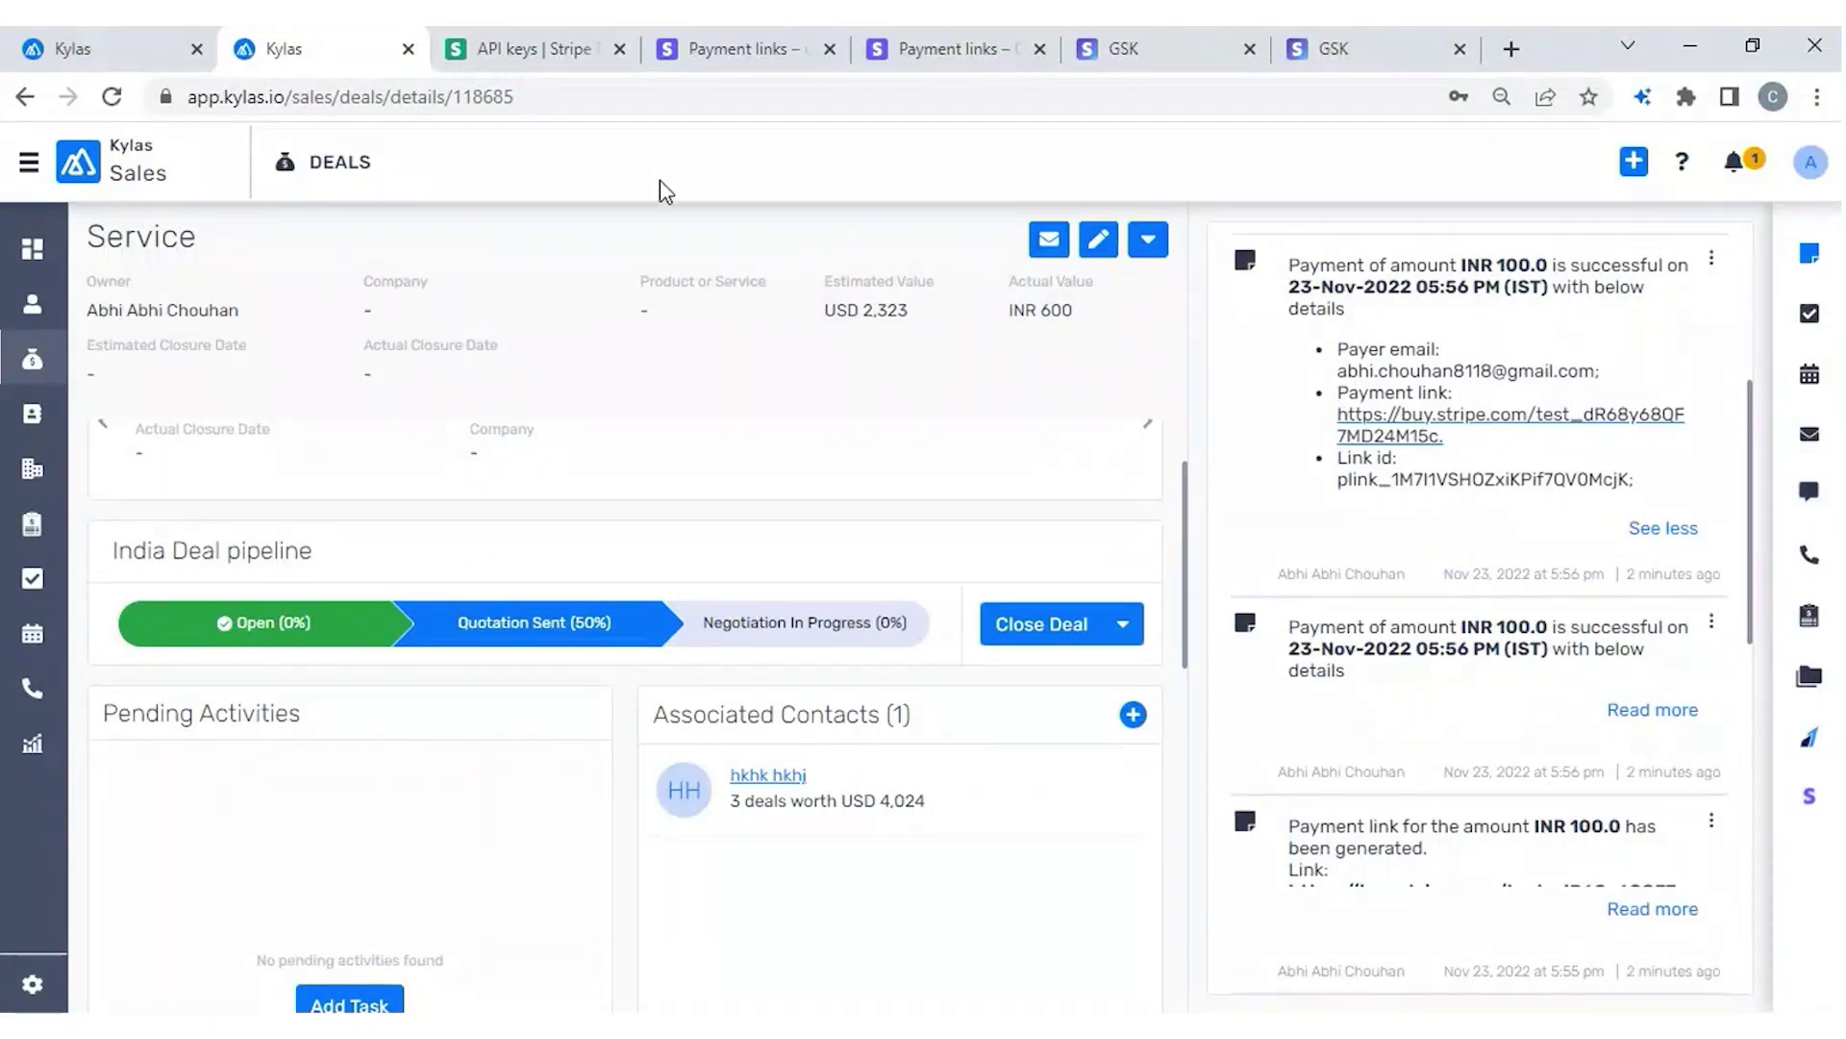
{"action": "left_click", "coordinate": [1341, 56]}
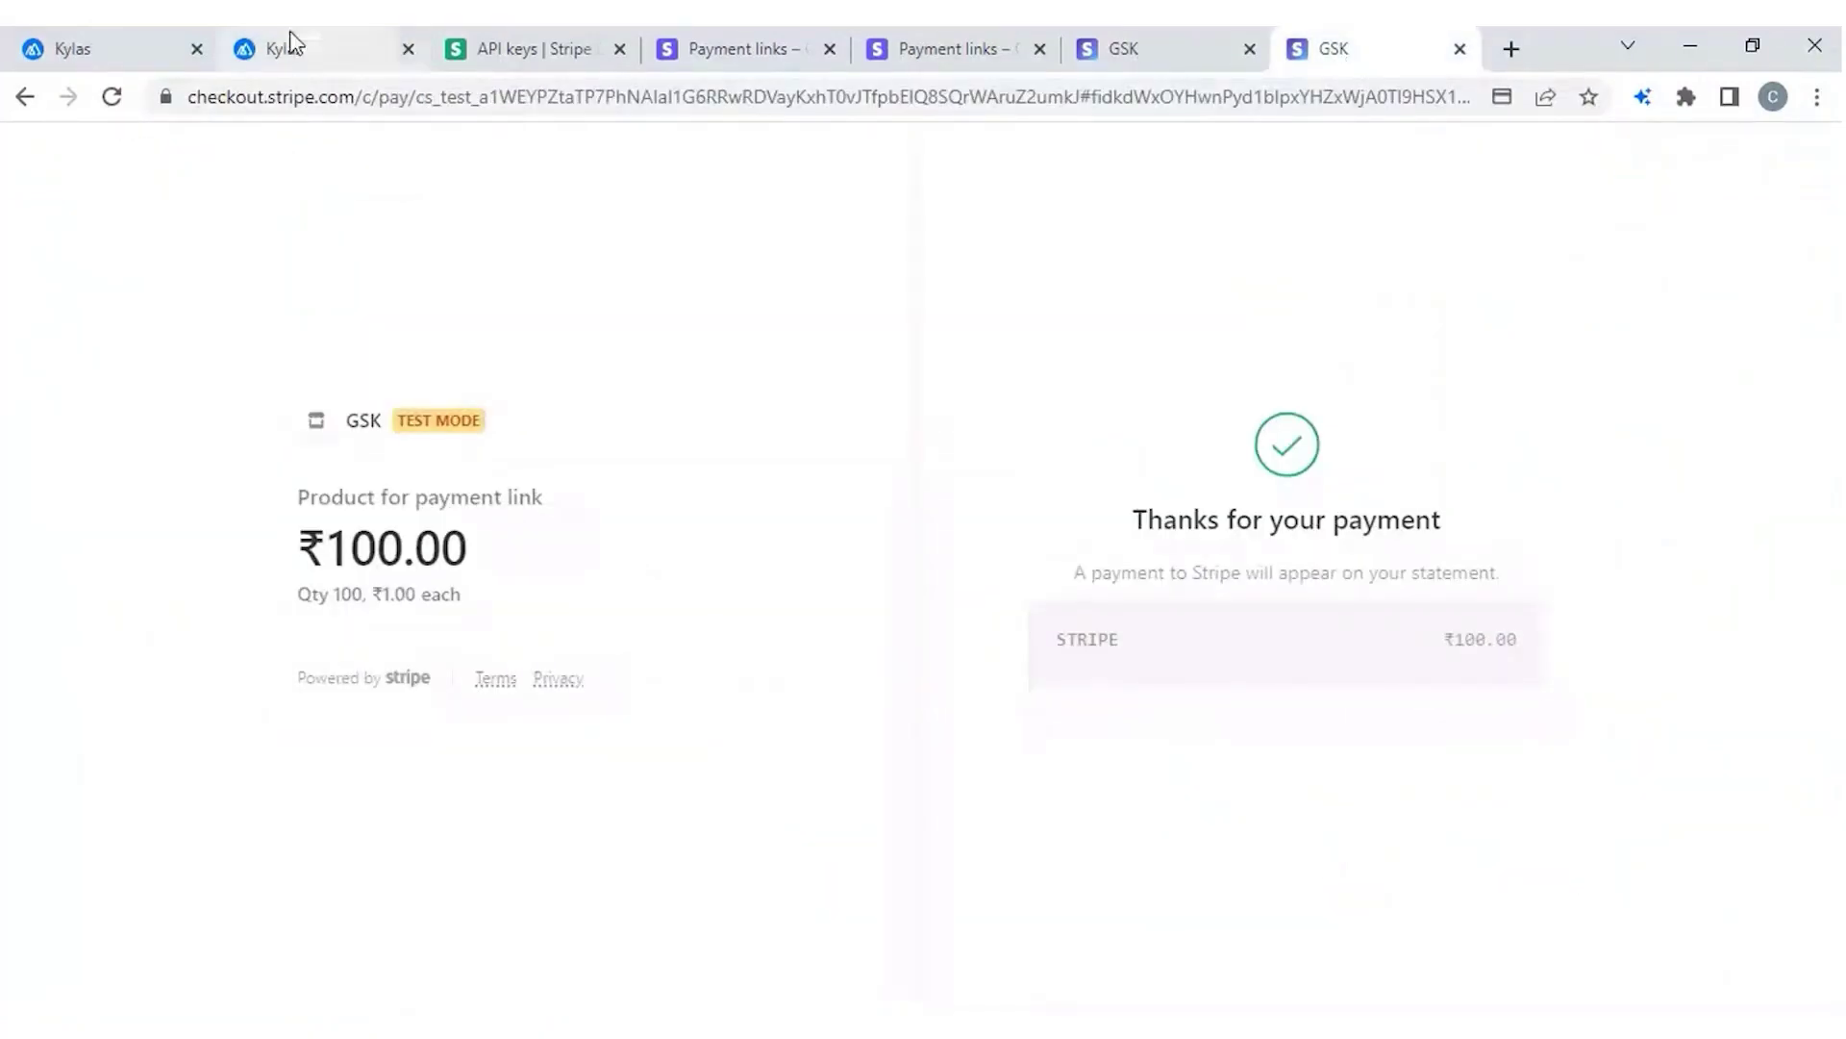
{"action": "left_click", "coordinate": [292, 42]}
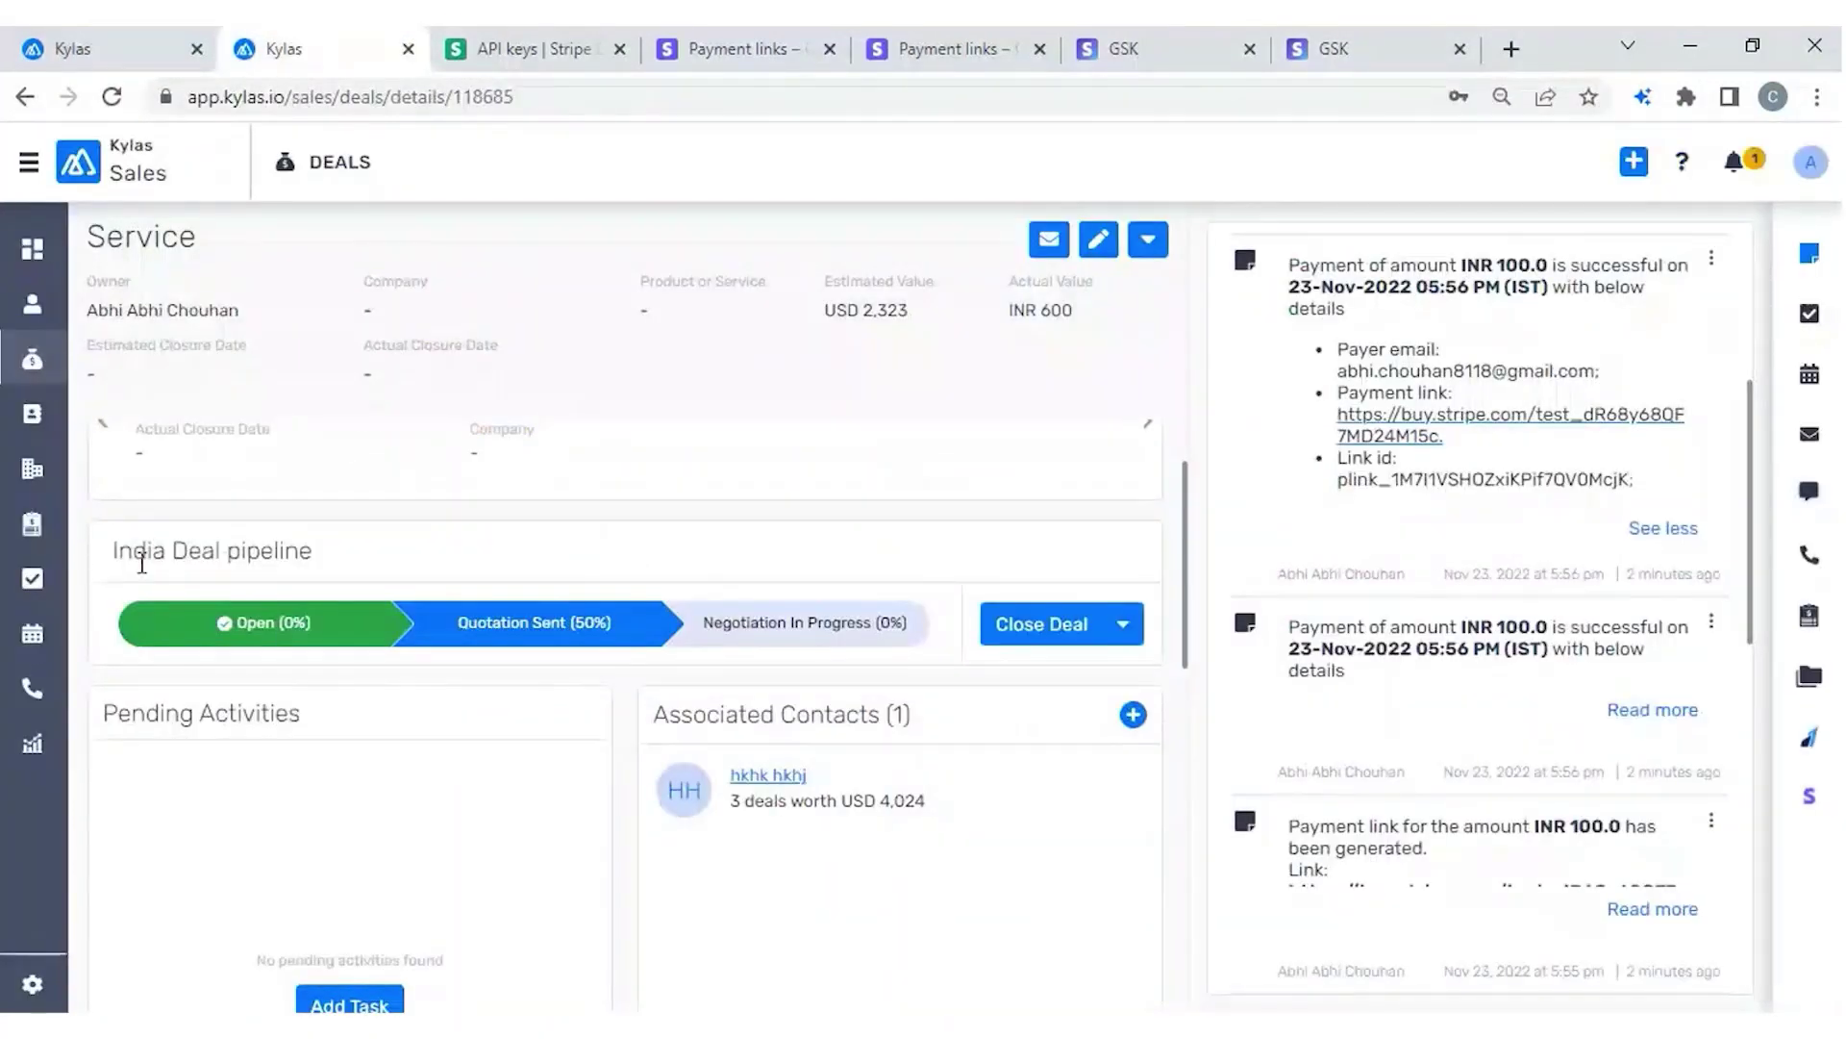
{"action": "triple_click", "coordinate": [261, 556]}
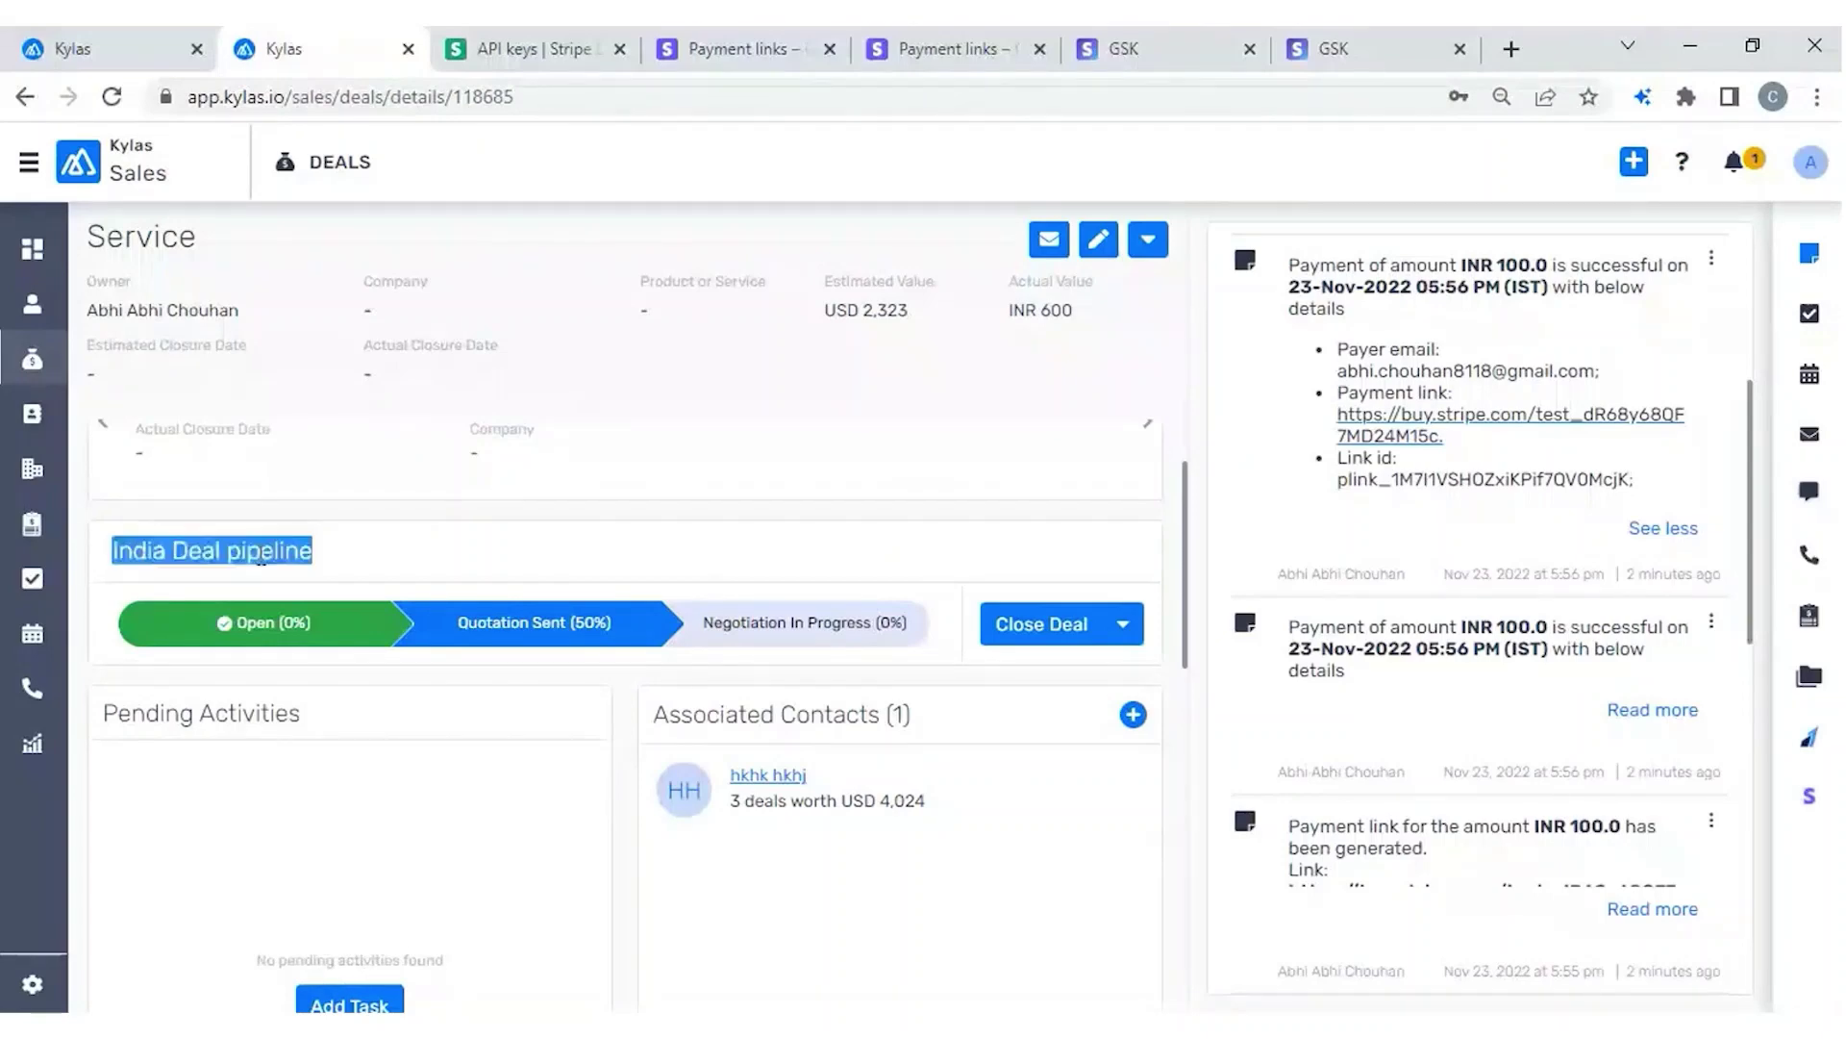
{"action": "left_click", "coordinate": [441, 549]}
{"action": "key", "text": "F5"}
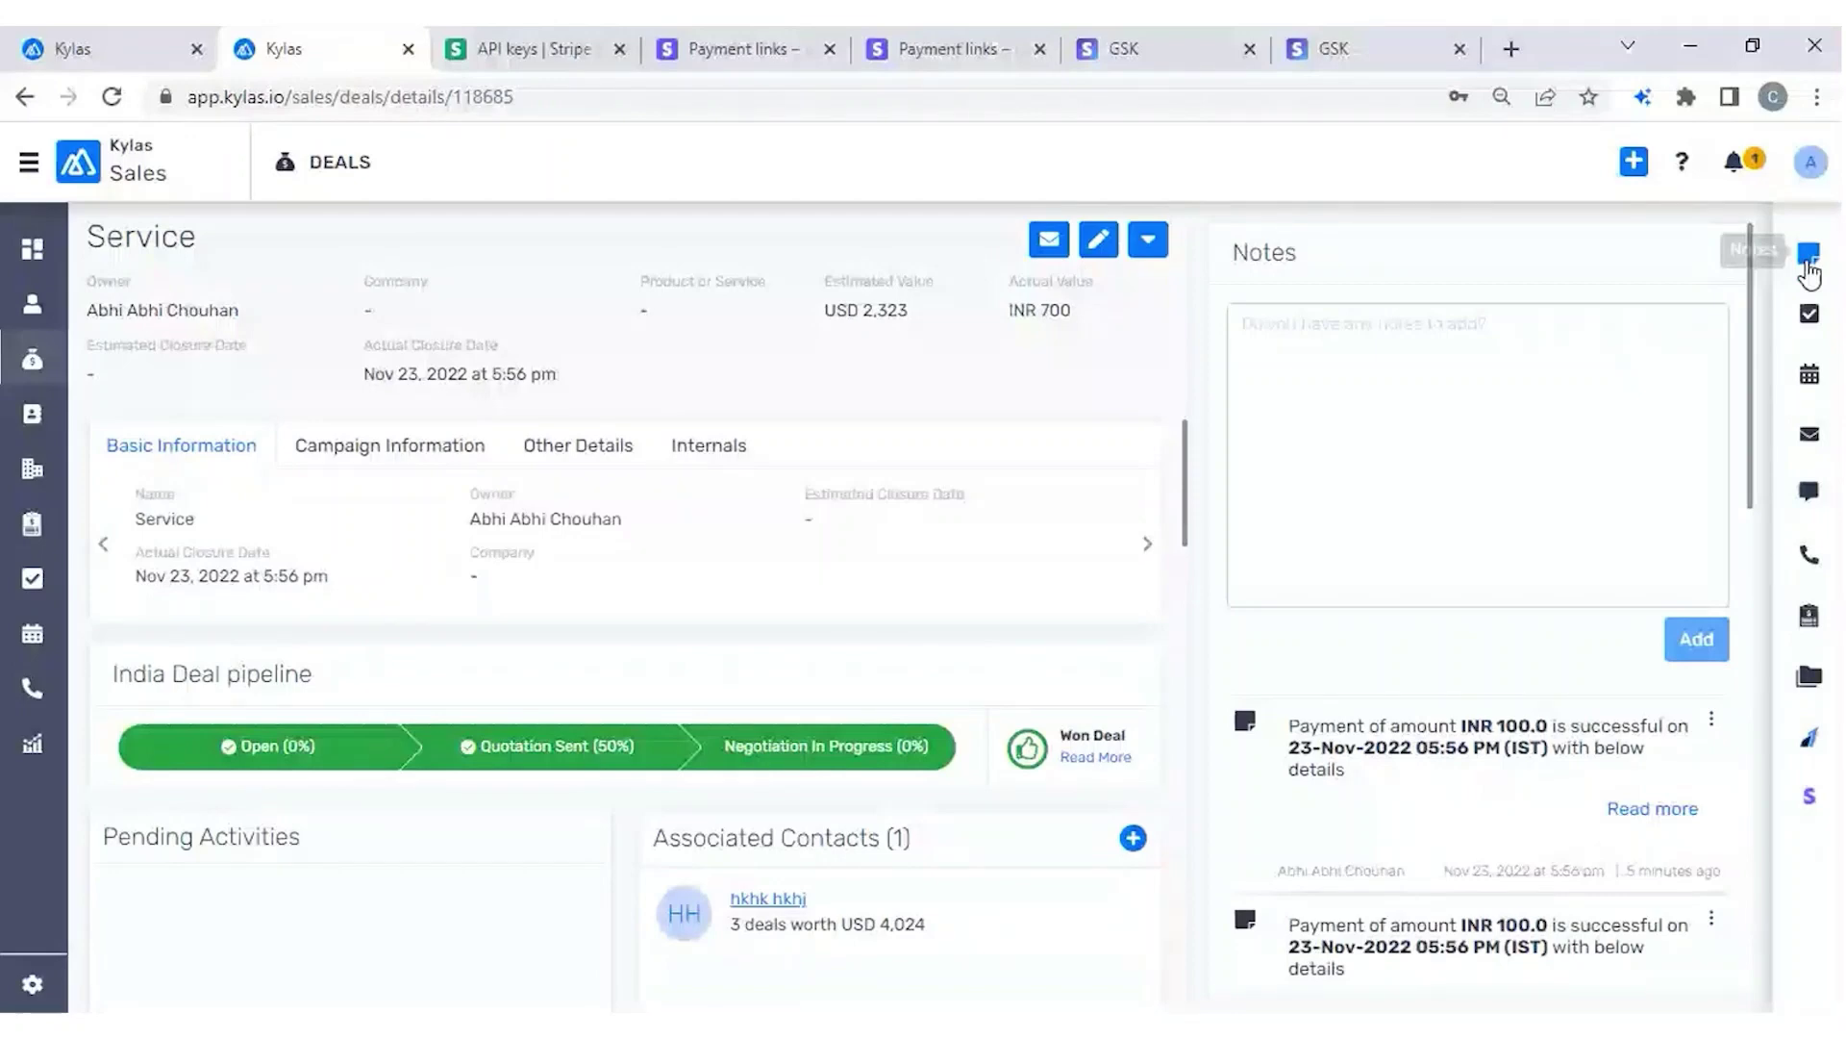
Expand the first payment note, then open the Stripe app's Payment Link Logs.
{"action": "scroll", "coordinate": [1539, 577], "scroll_direction": "down", "scroll_amount": 2}
{"action": "left_click", "coordinate": [1652, 605]}
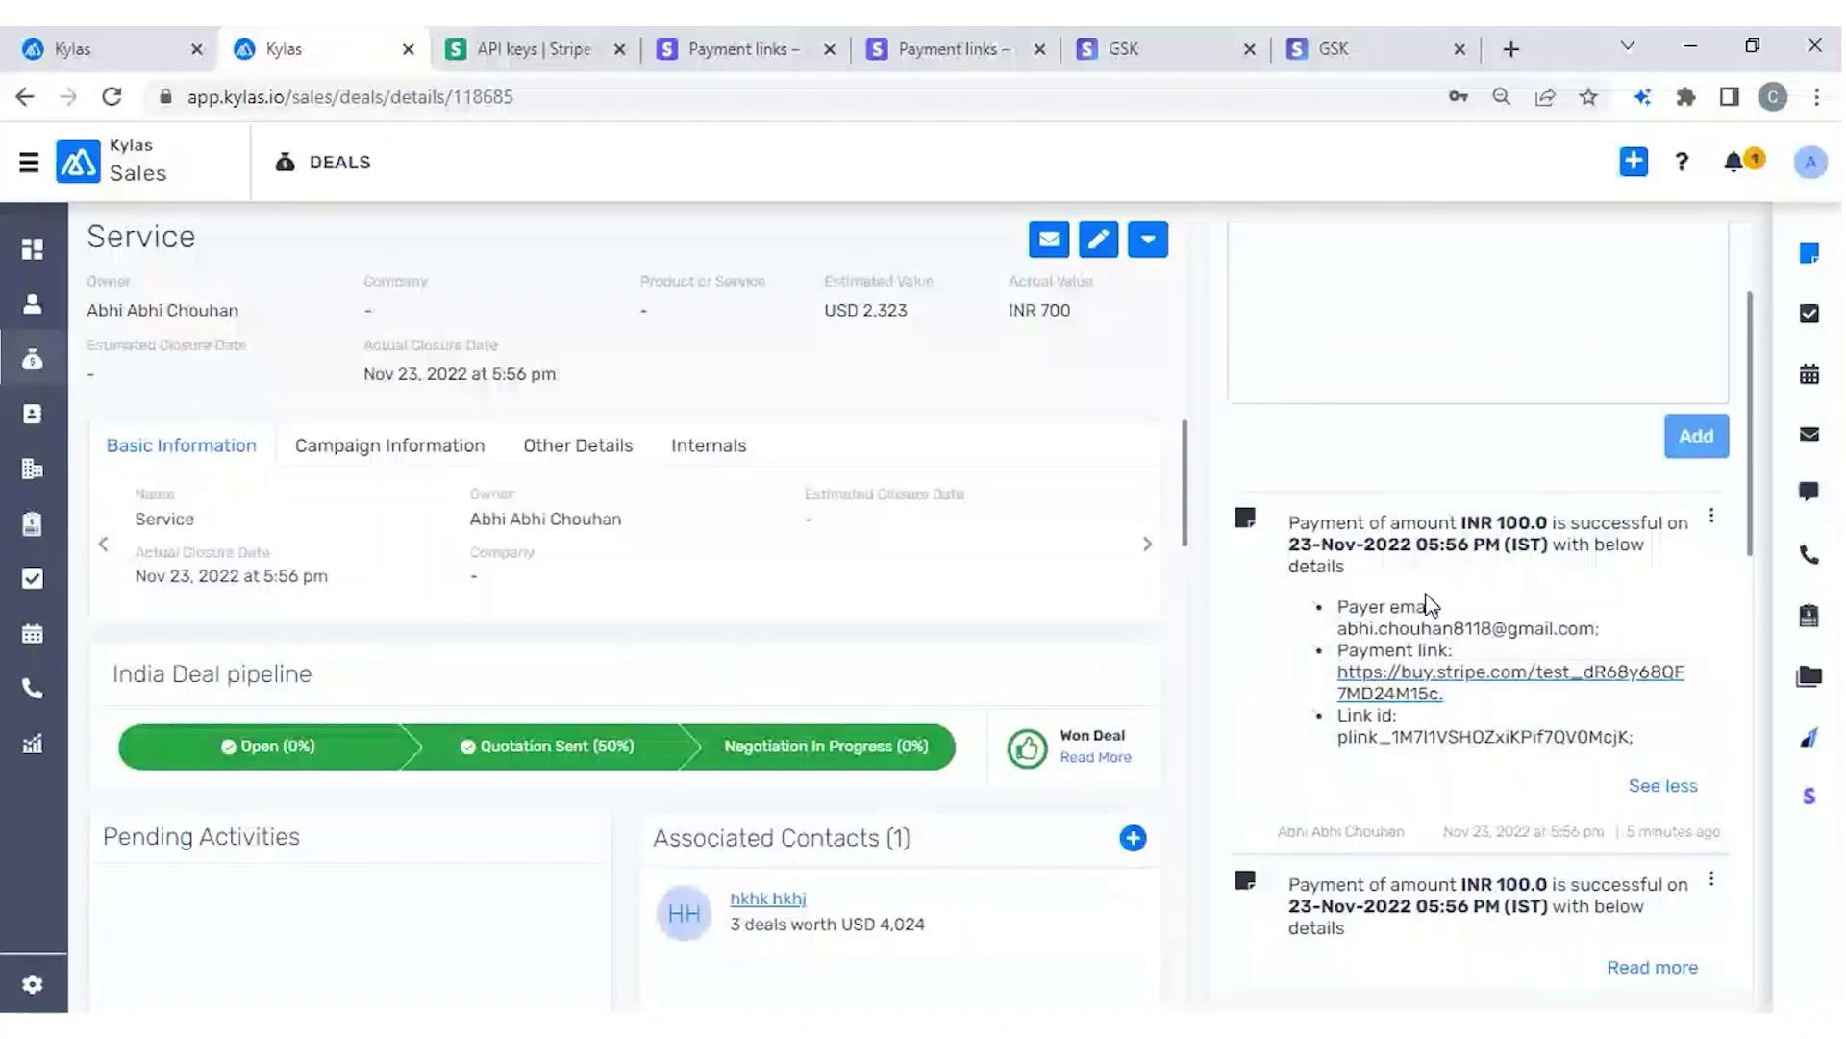
{"action": "key", "text": "ctrl+shift+Tab"}
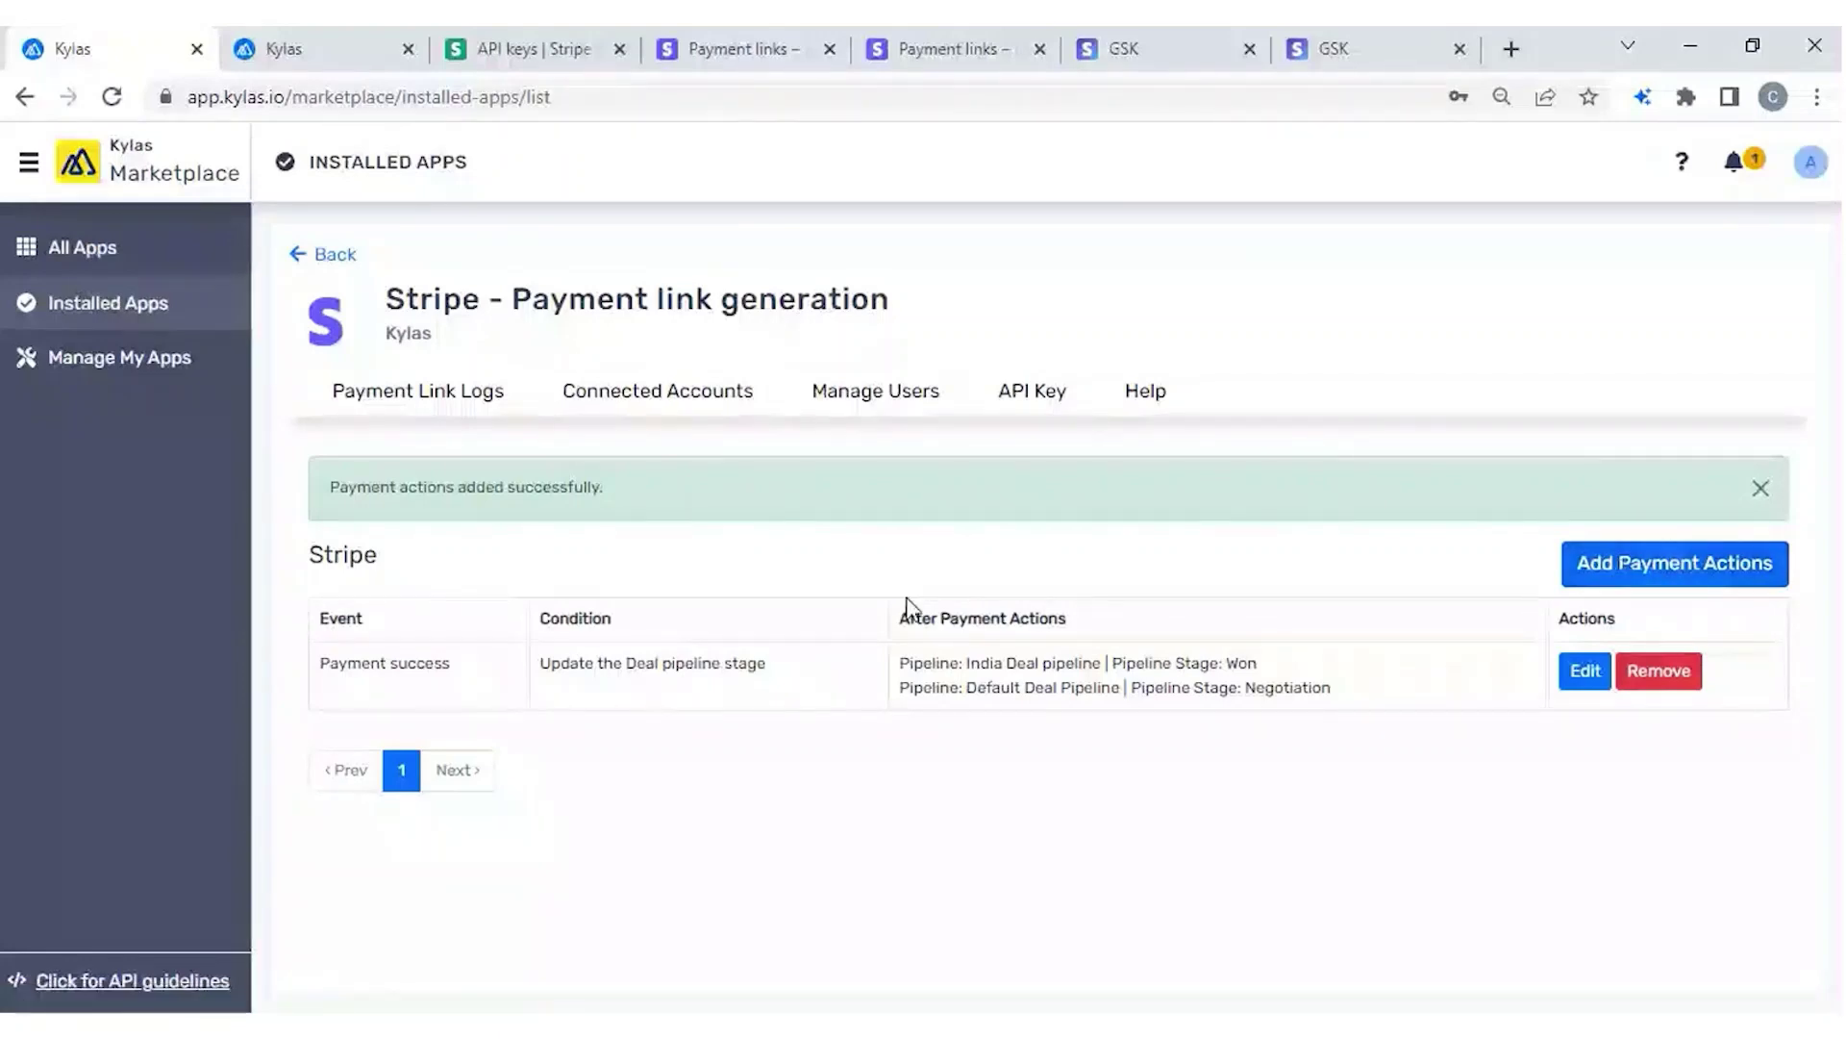
{"action": "left_click", "coordinate": [423, 396]}
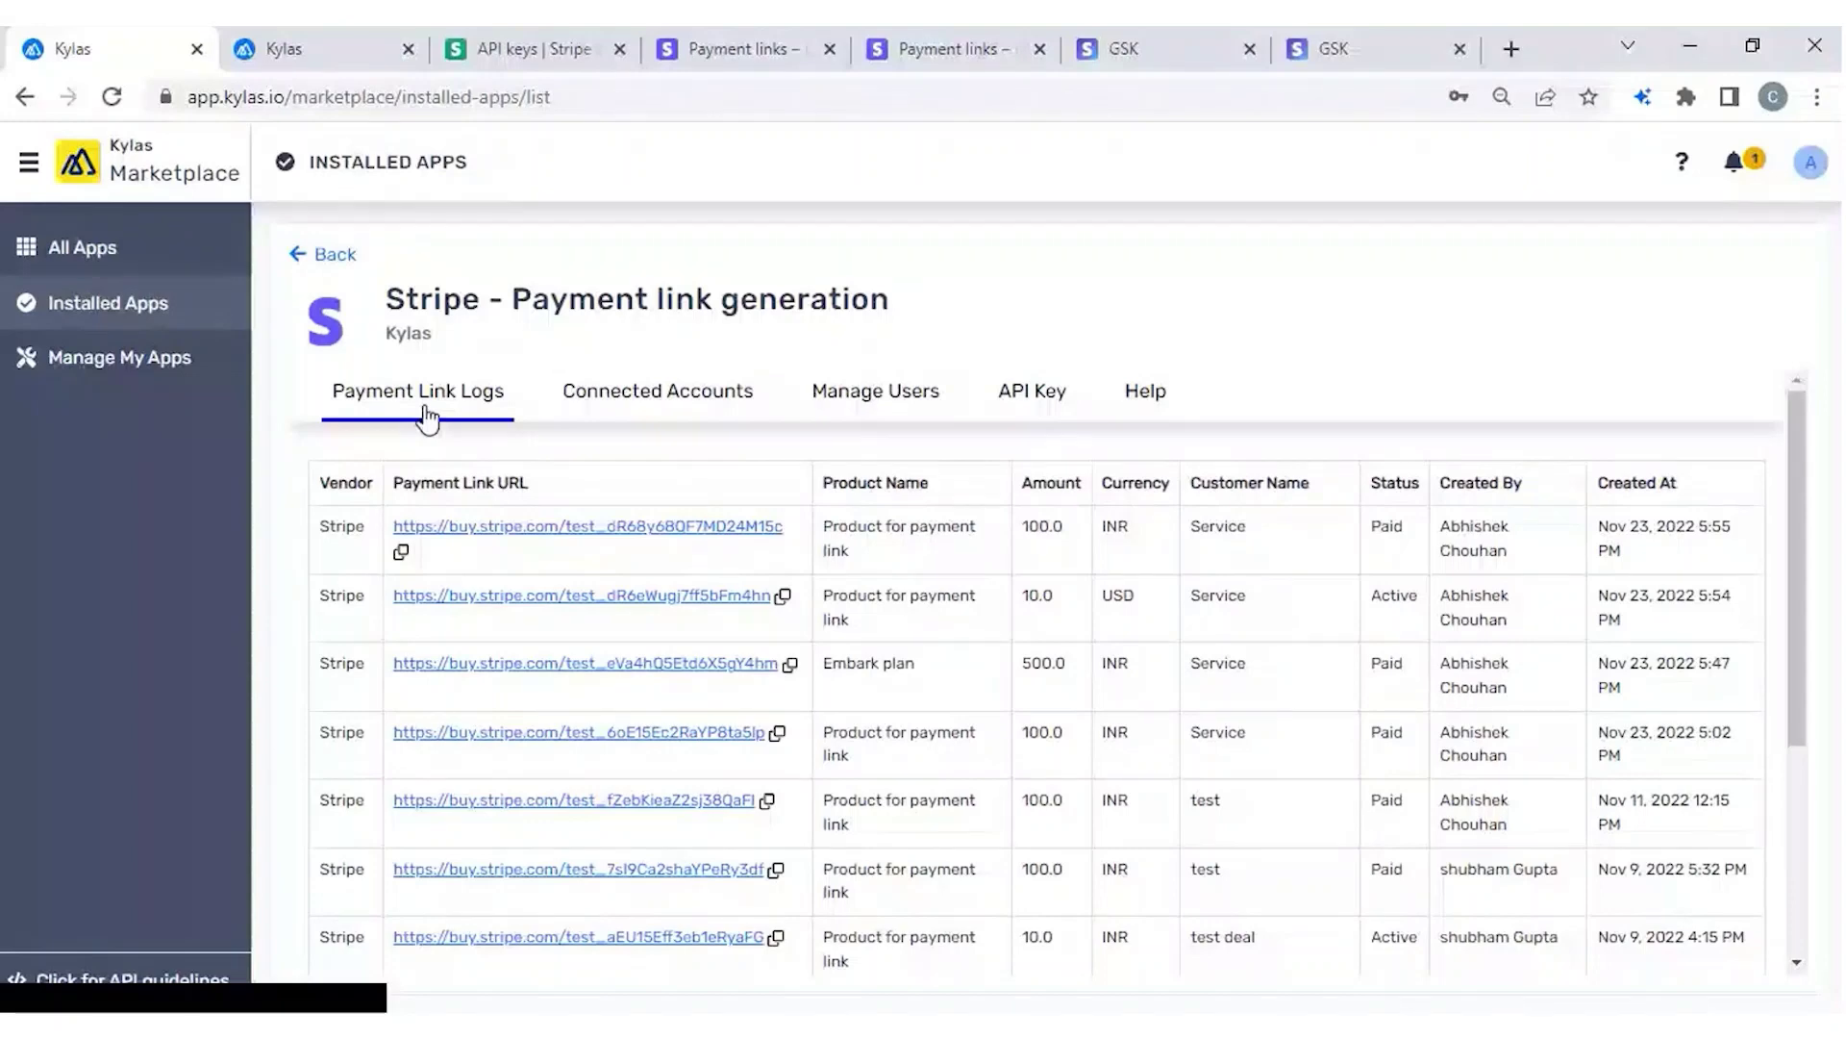
Scroll through the Payment Link Logs table, then switch back to Kylas Sales leads.
{"action": "left_click", "coordinate": [326, 49]}
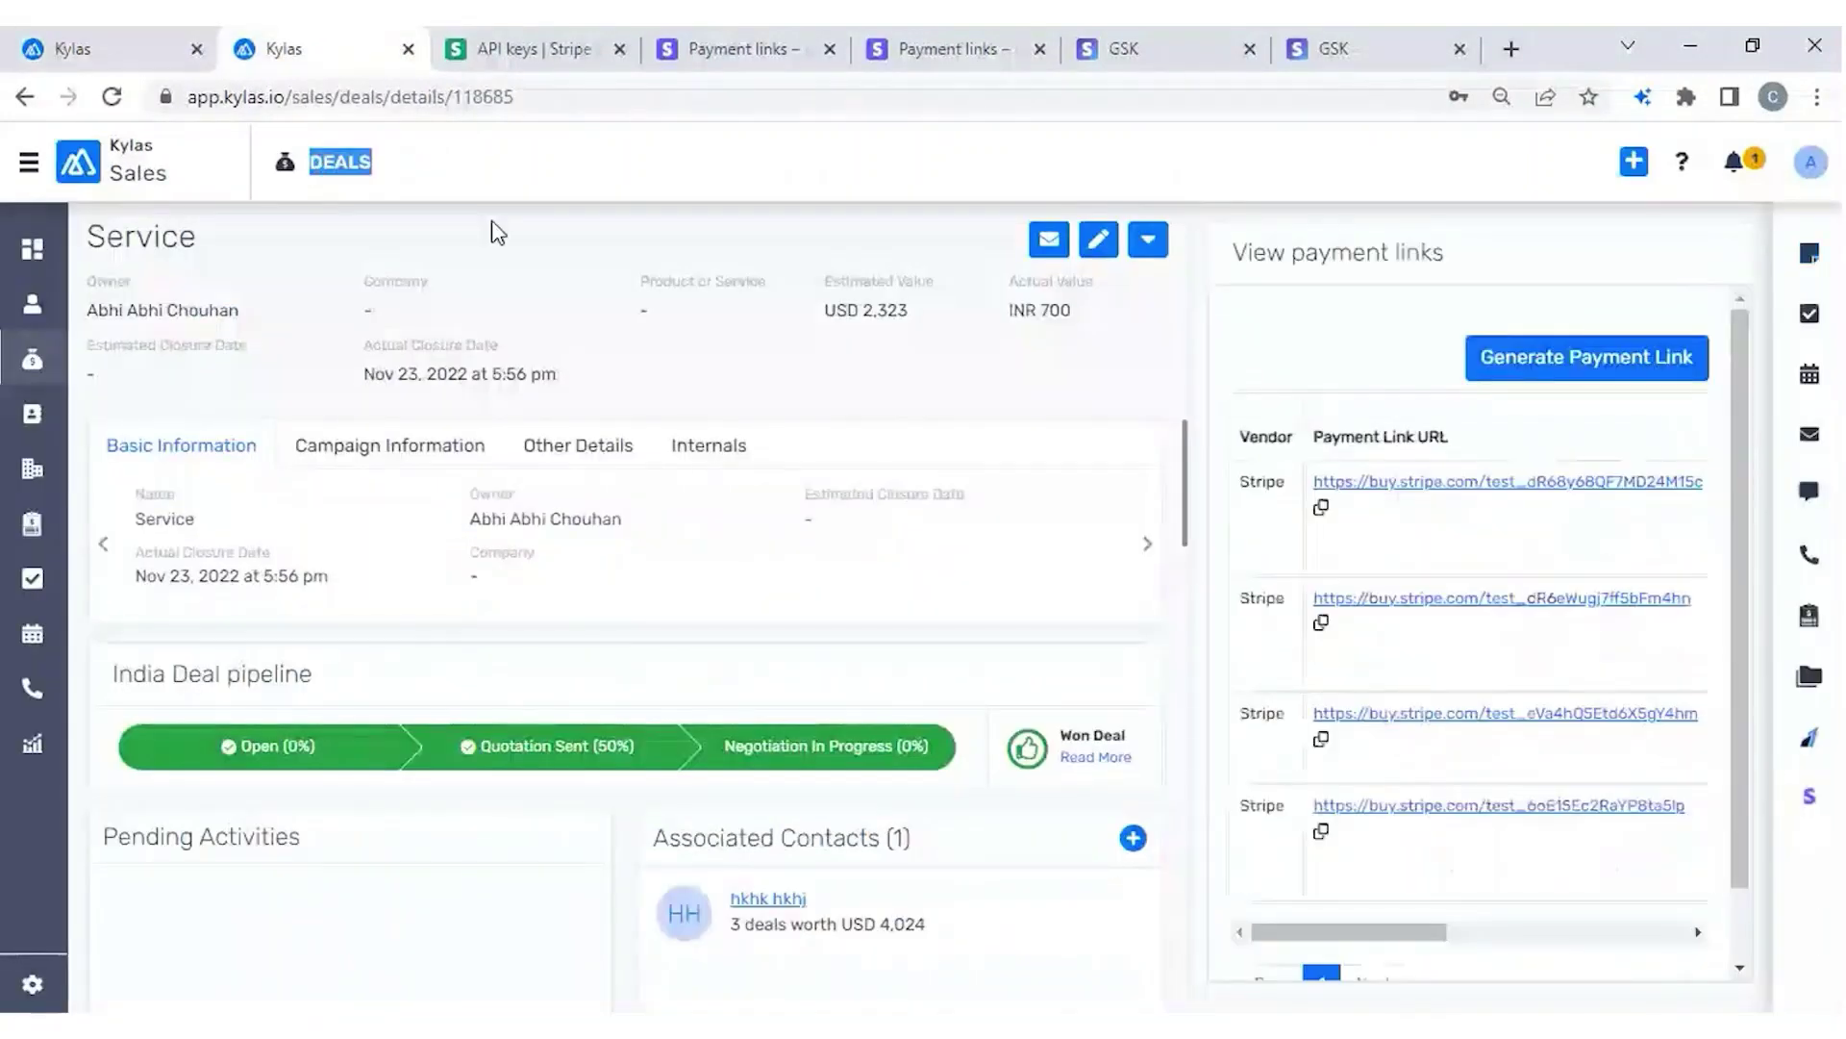
{"action": "left_click", "coordinate": [119, 54]}
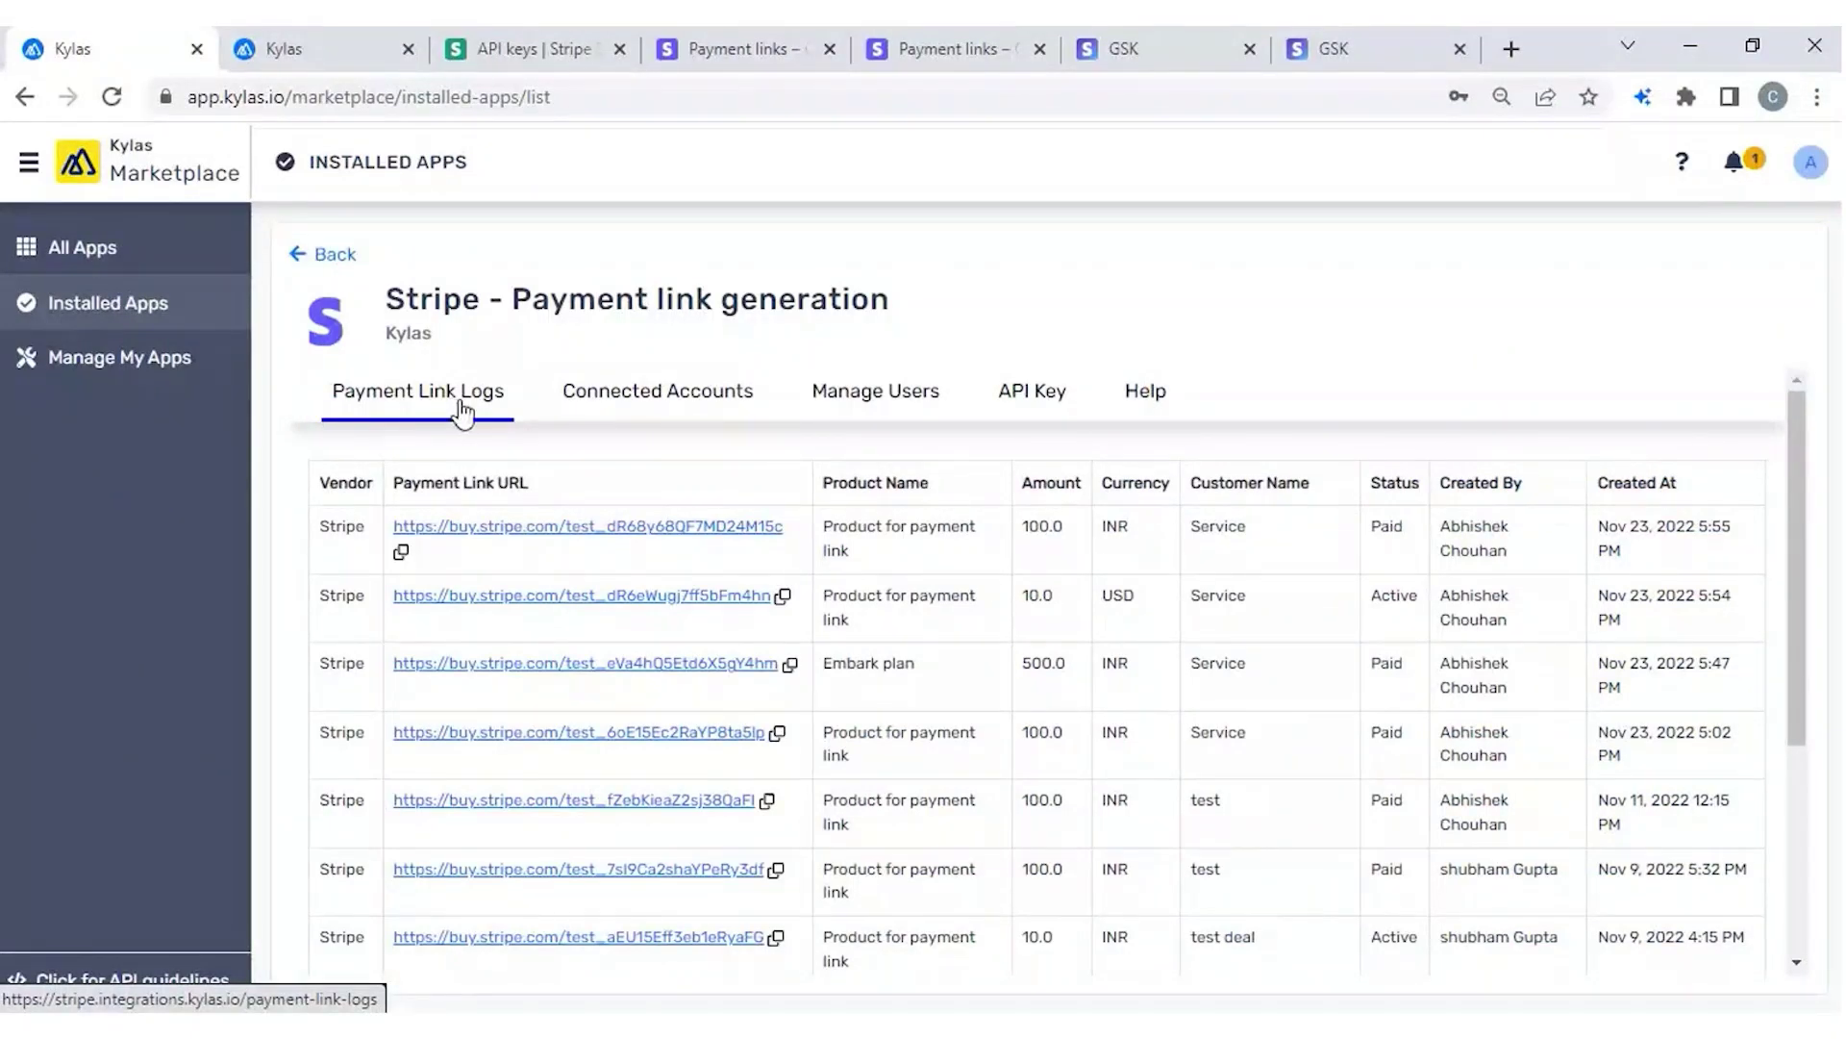
{"action": "scroll", "coordinate": [850, 673], "scroll_direction": "down", "scroll_amount": 4}
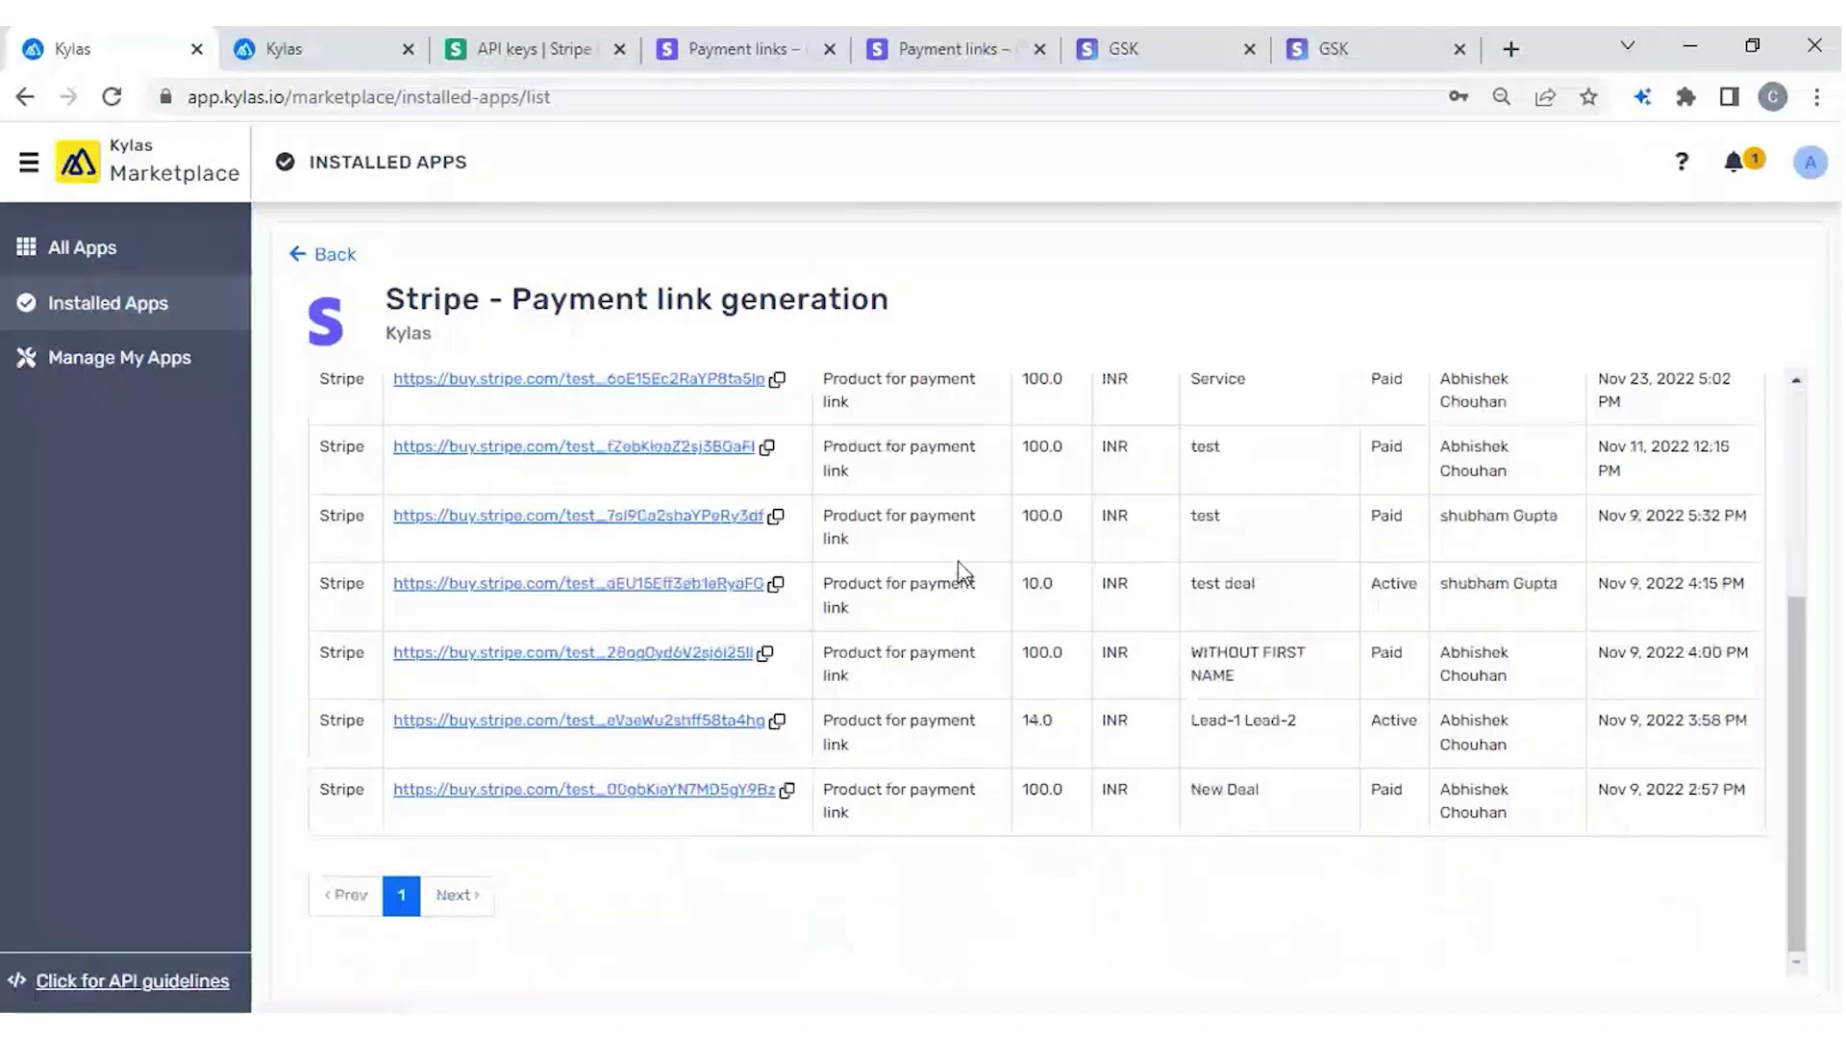
{"action": "scroll", "coordinate": [962, 573], "scroll_direction": "up", "scroll_amount": 4}
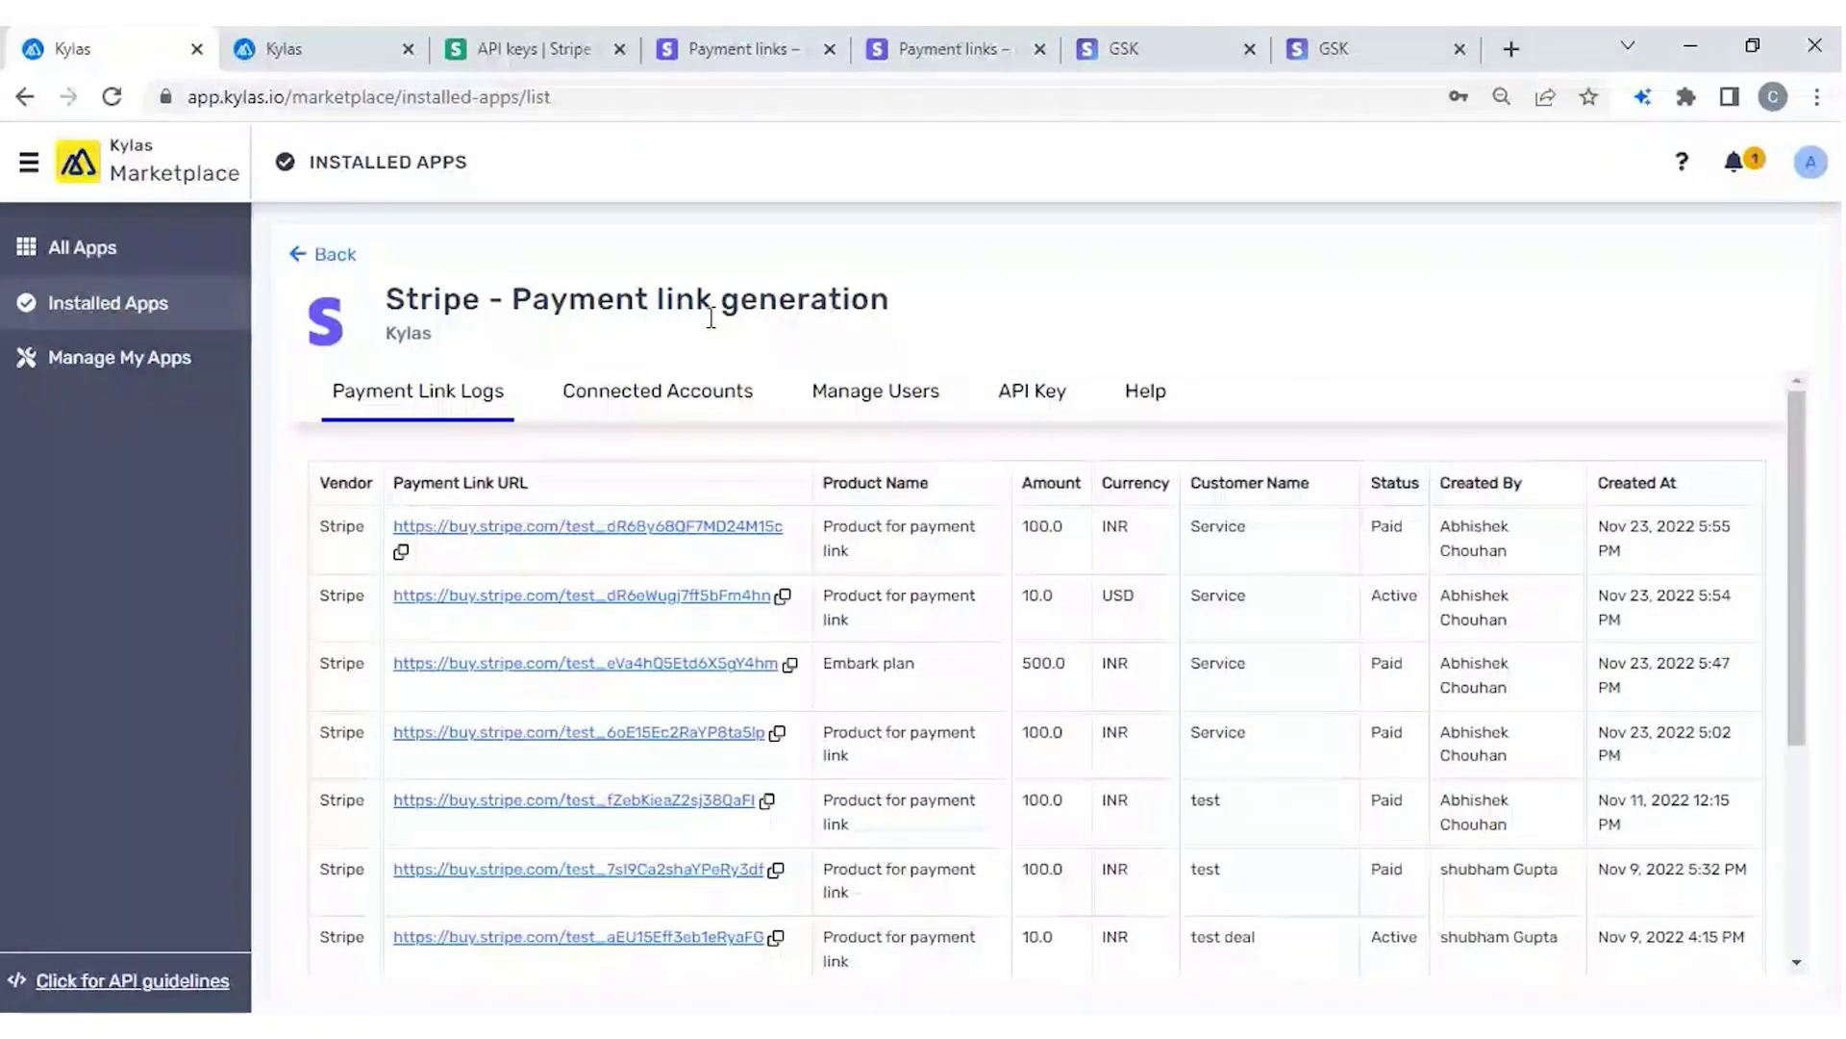
{"action": "left_click", "coordinate": [327, 56]}
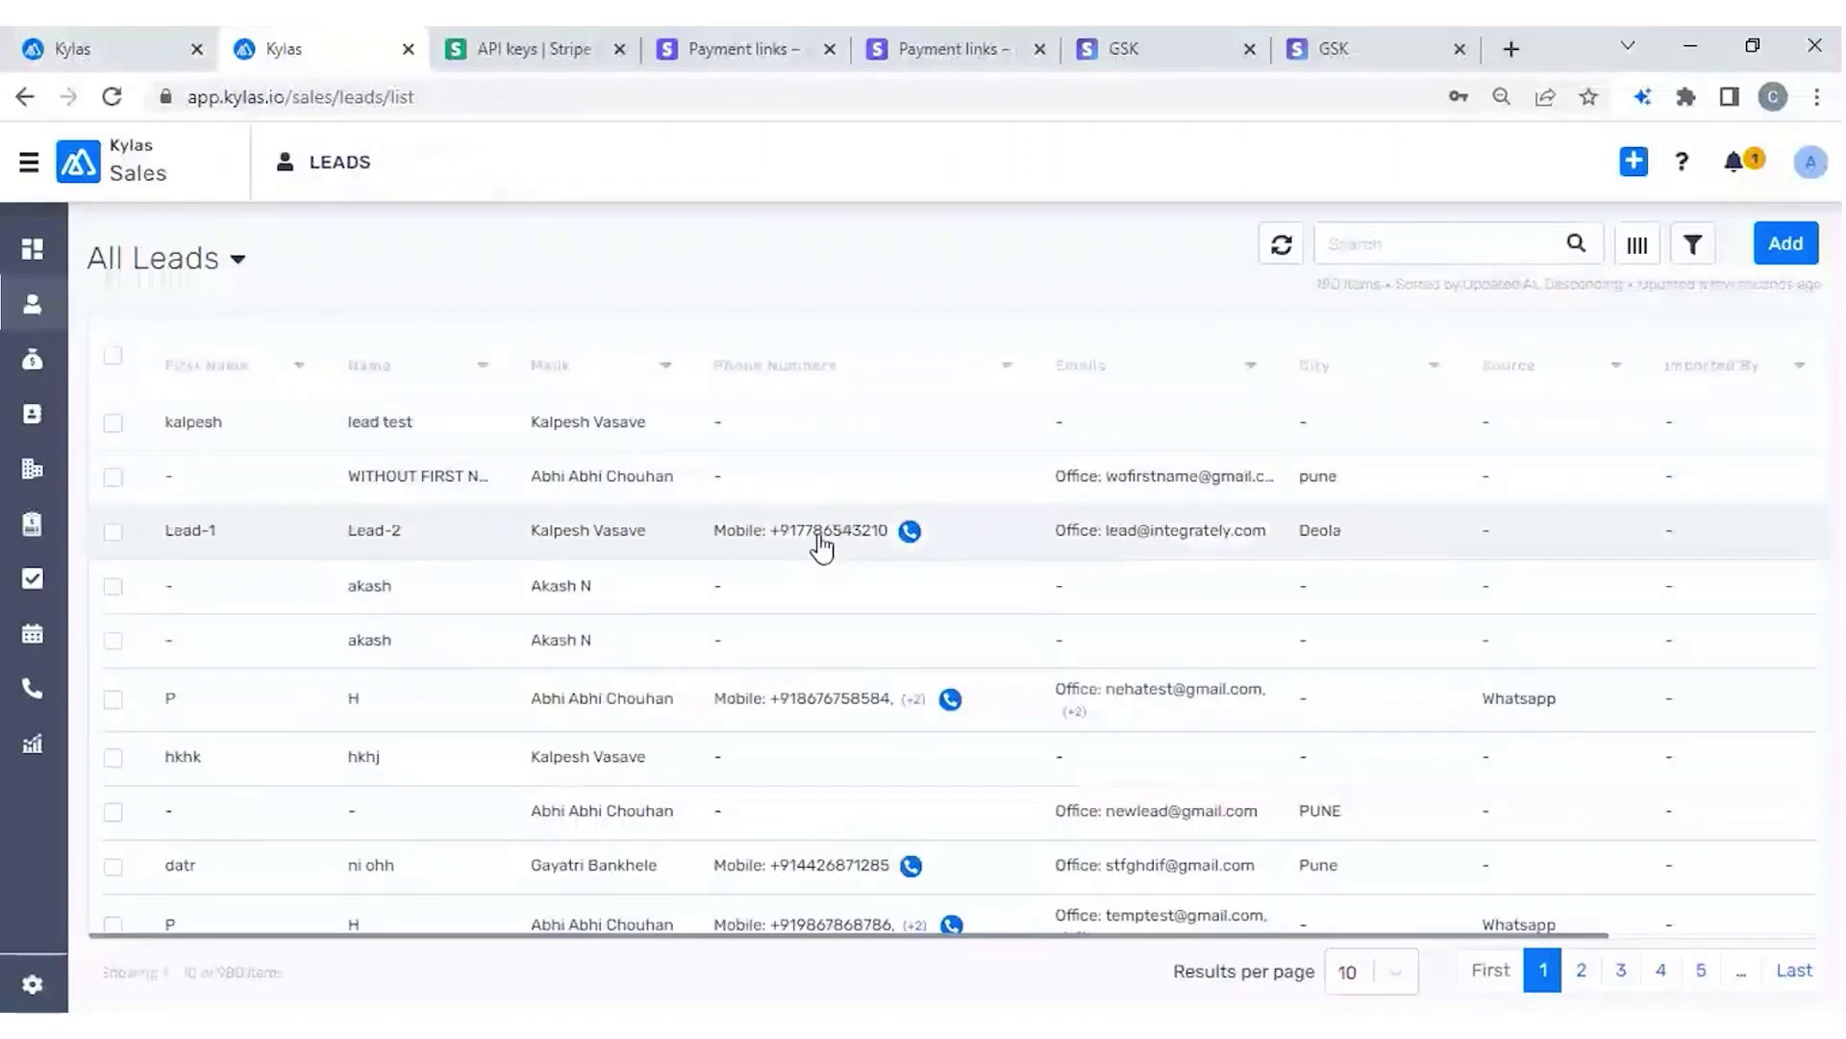
Open the Lead-1 Lead-2 lead, check its More actions, then go to Manage Users.
{"action": "left_click", "coordinate": [821, 546]}
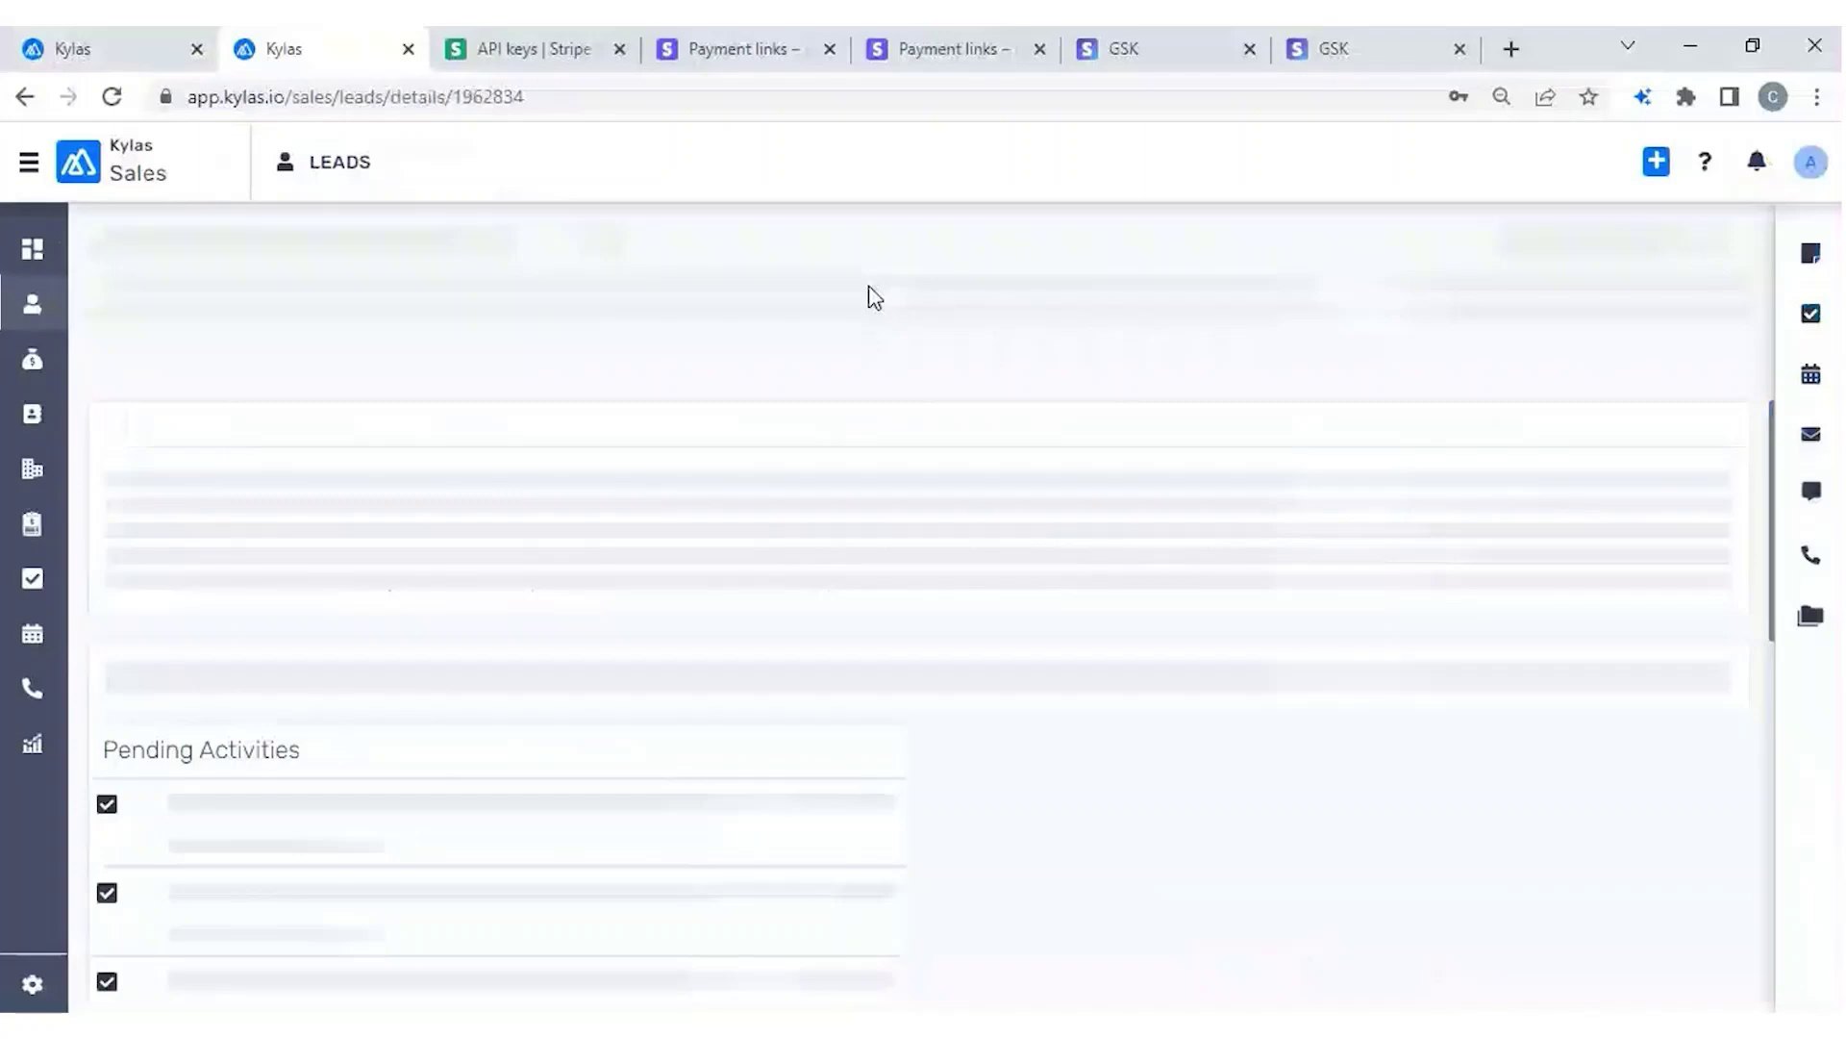
{"action": "left_click", "coordinate": [1135, 239]}
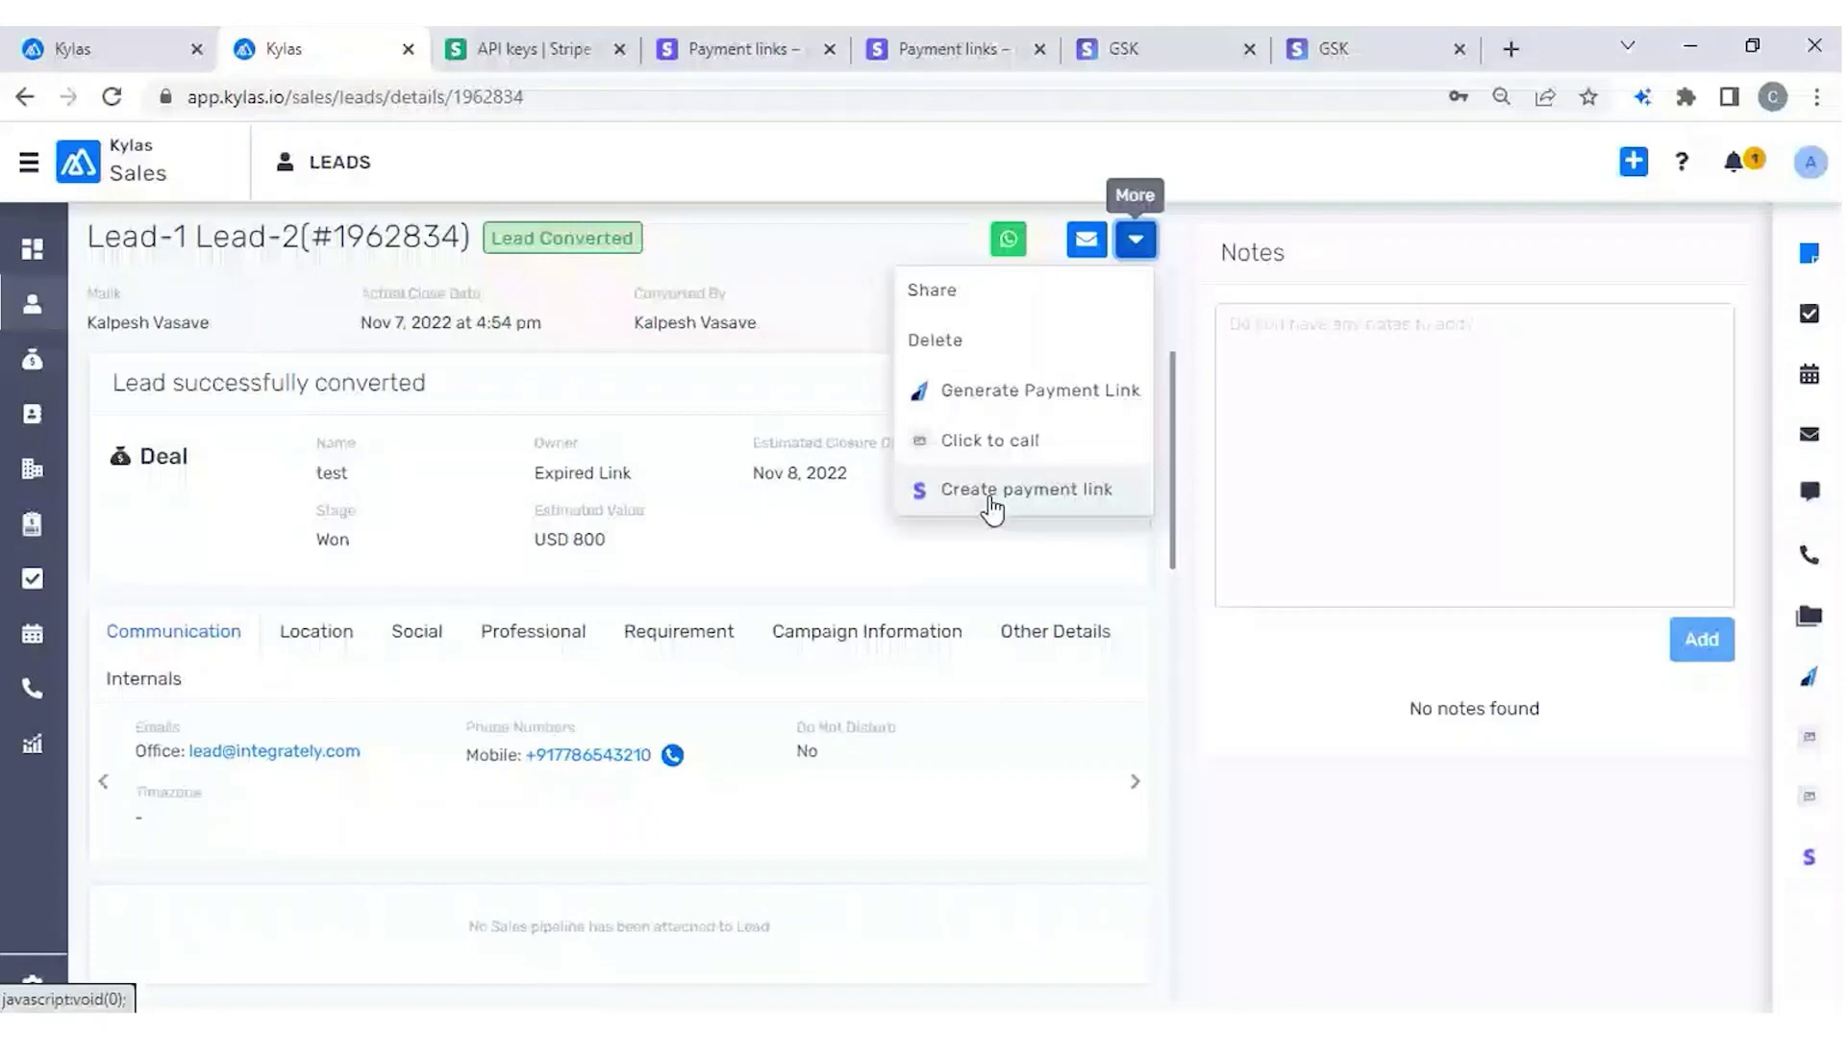
{"action": "left_click", "coordinate": [106, 53]}
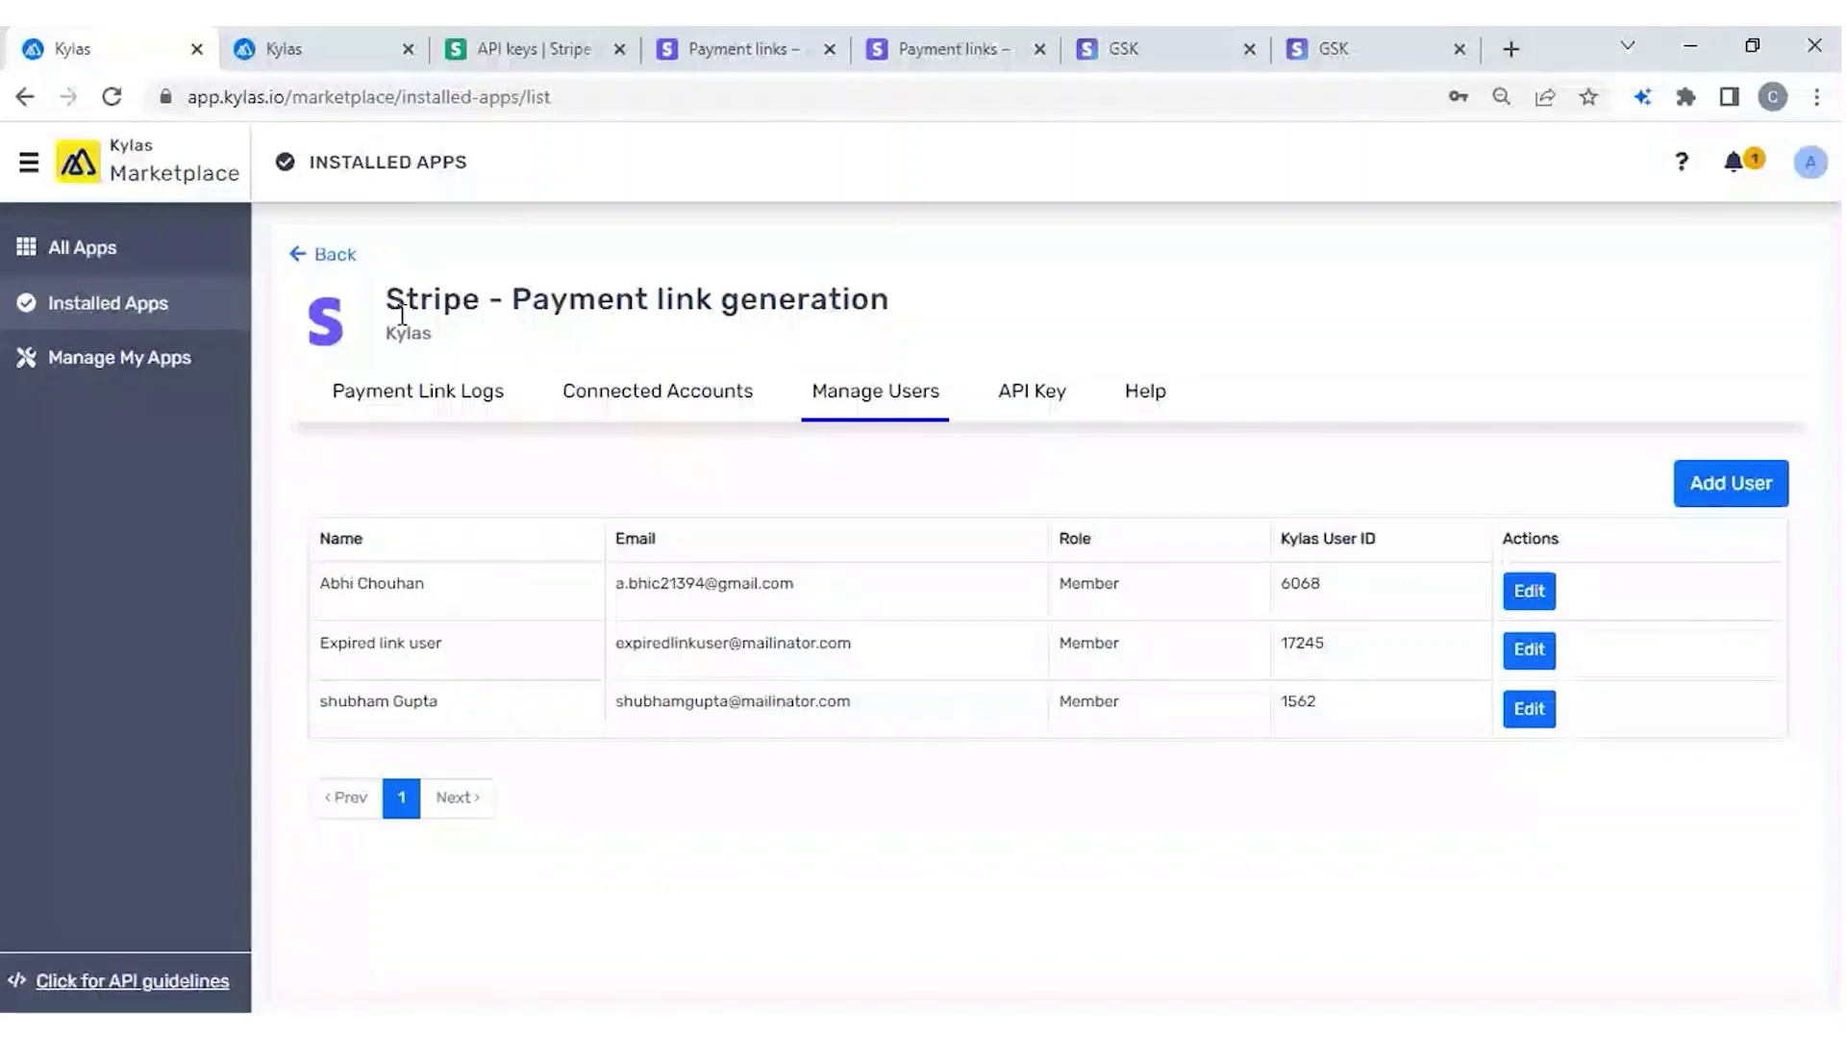
Check the newest link's Created By entry, glance at the deal, and return to the logs.
{"action": "left_click", "coordinate": [336, 58]}
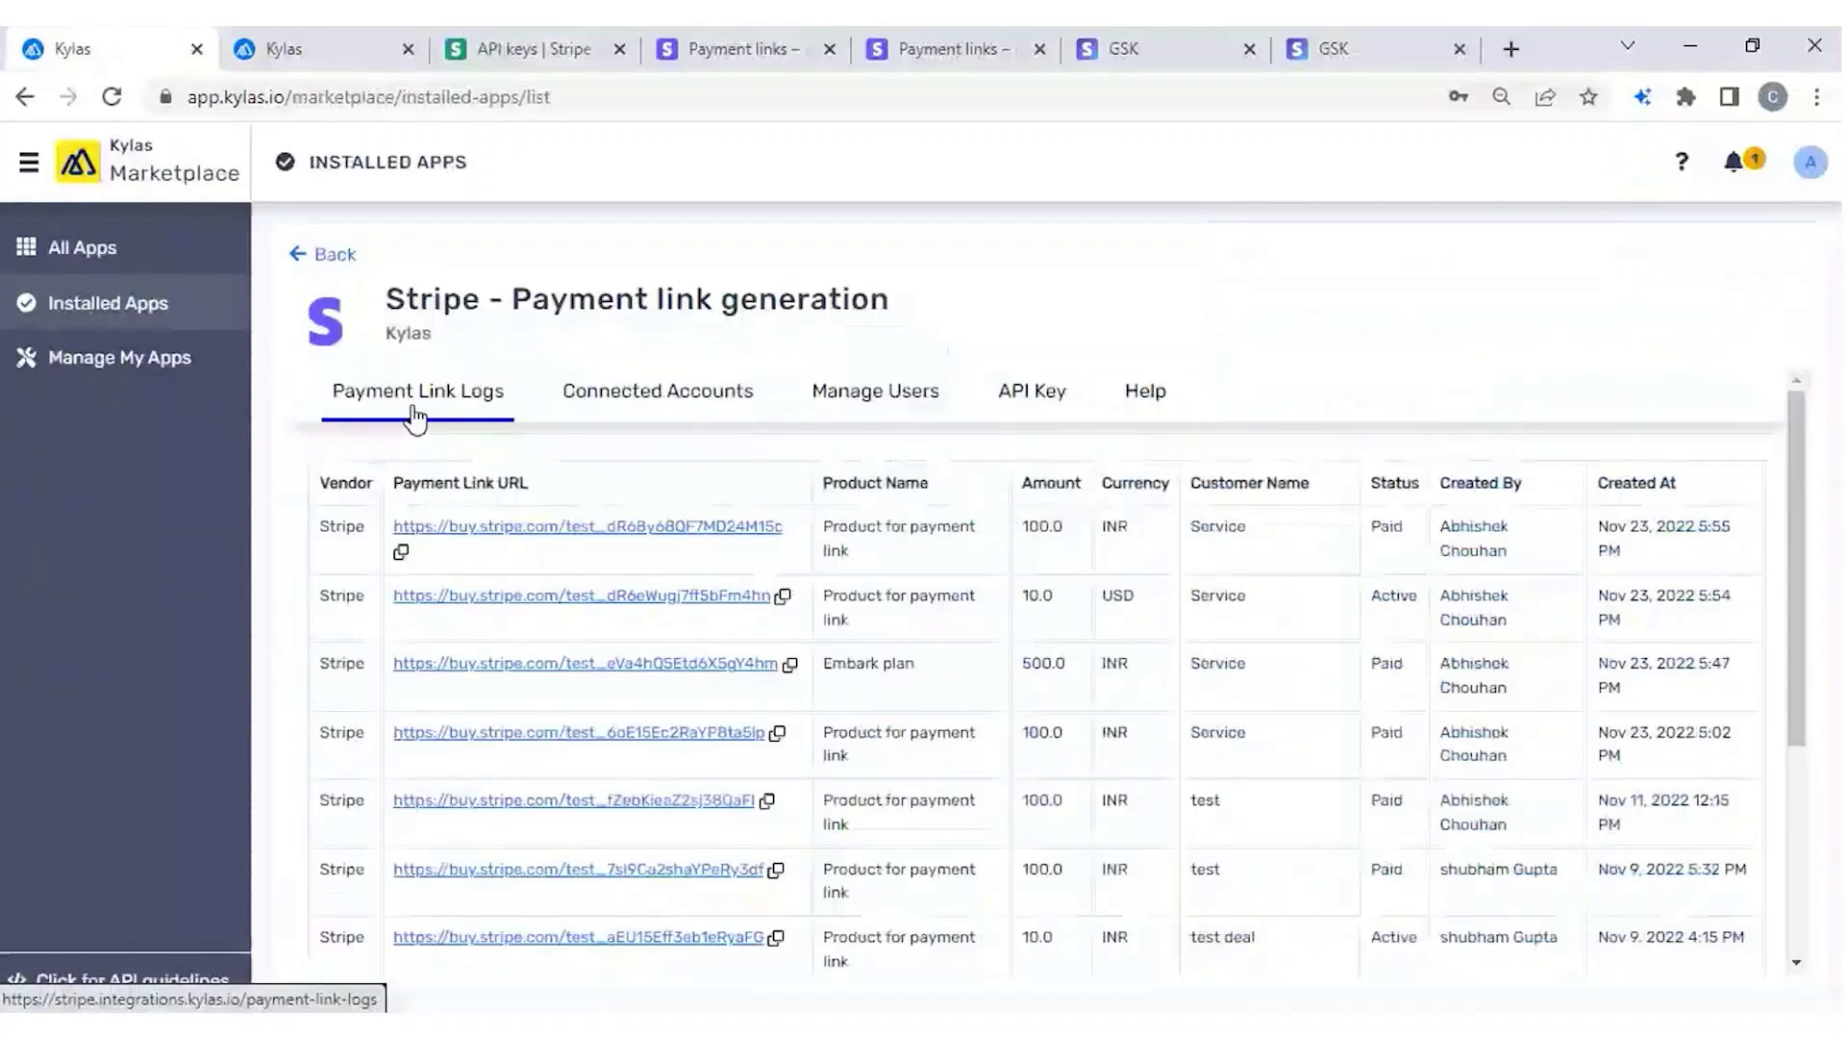
{"action": "triple_click", "coordinate": [1472, 550]}
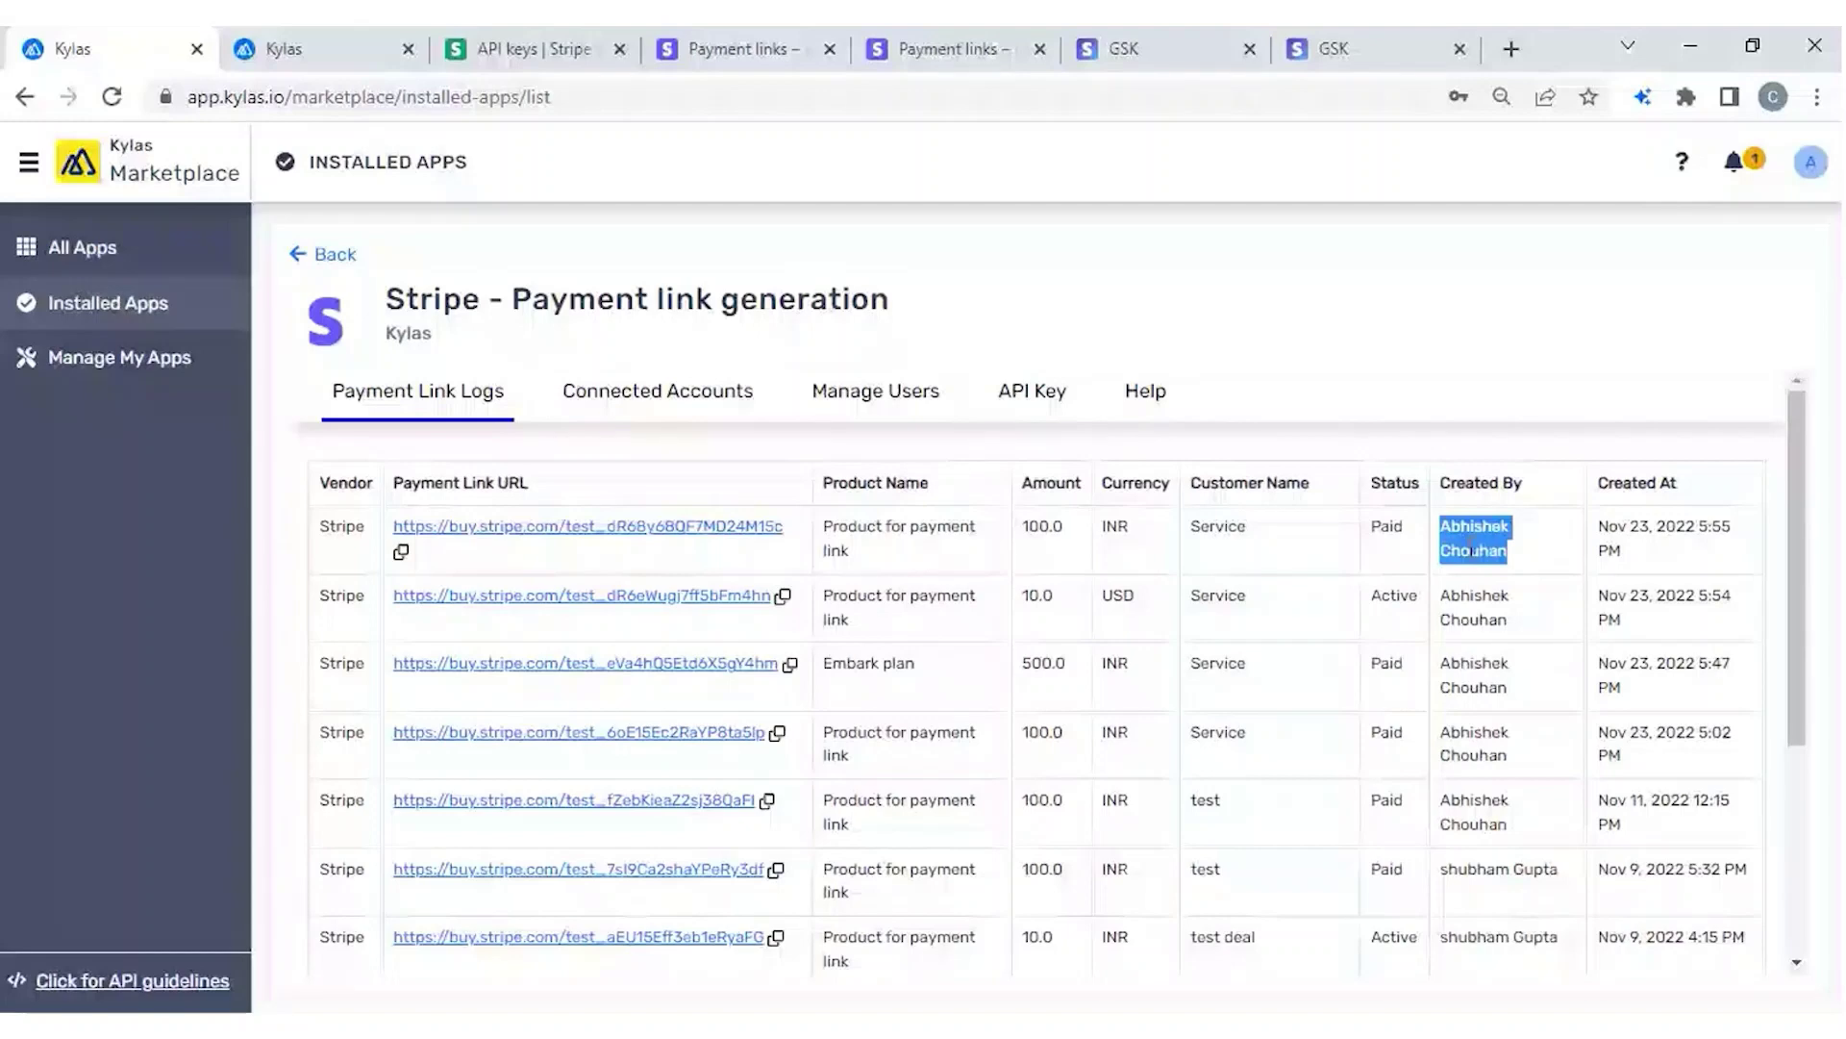
{"action": "left_click", "coordinate": [308, 48]}
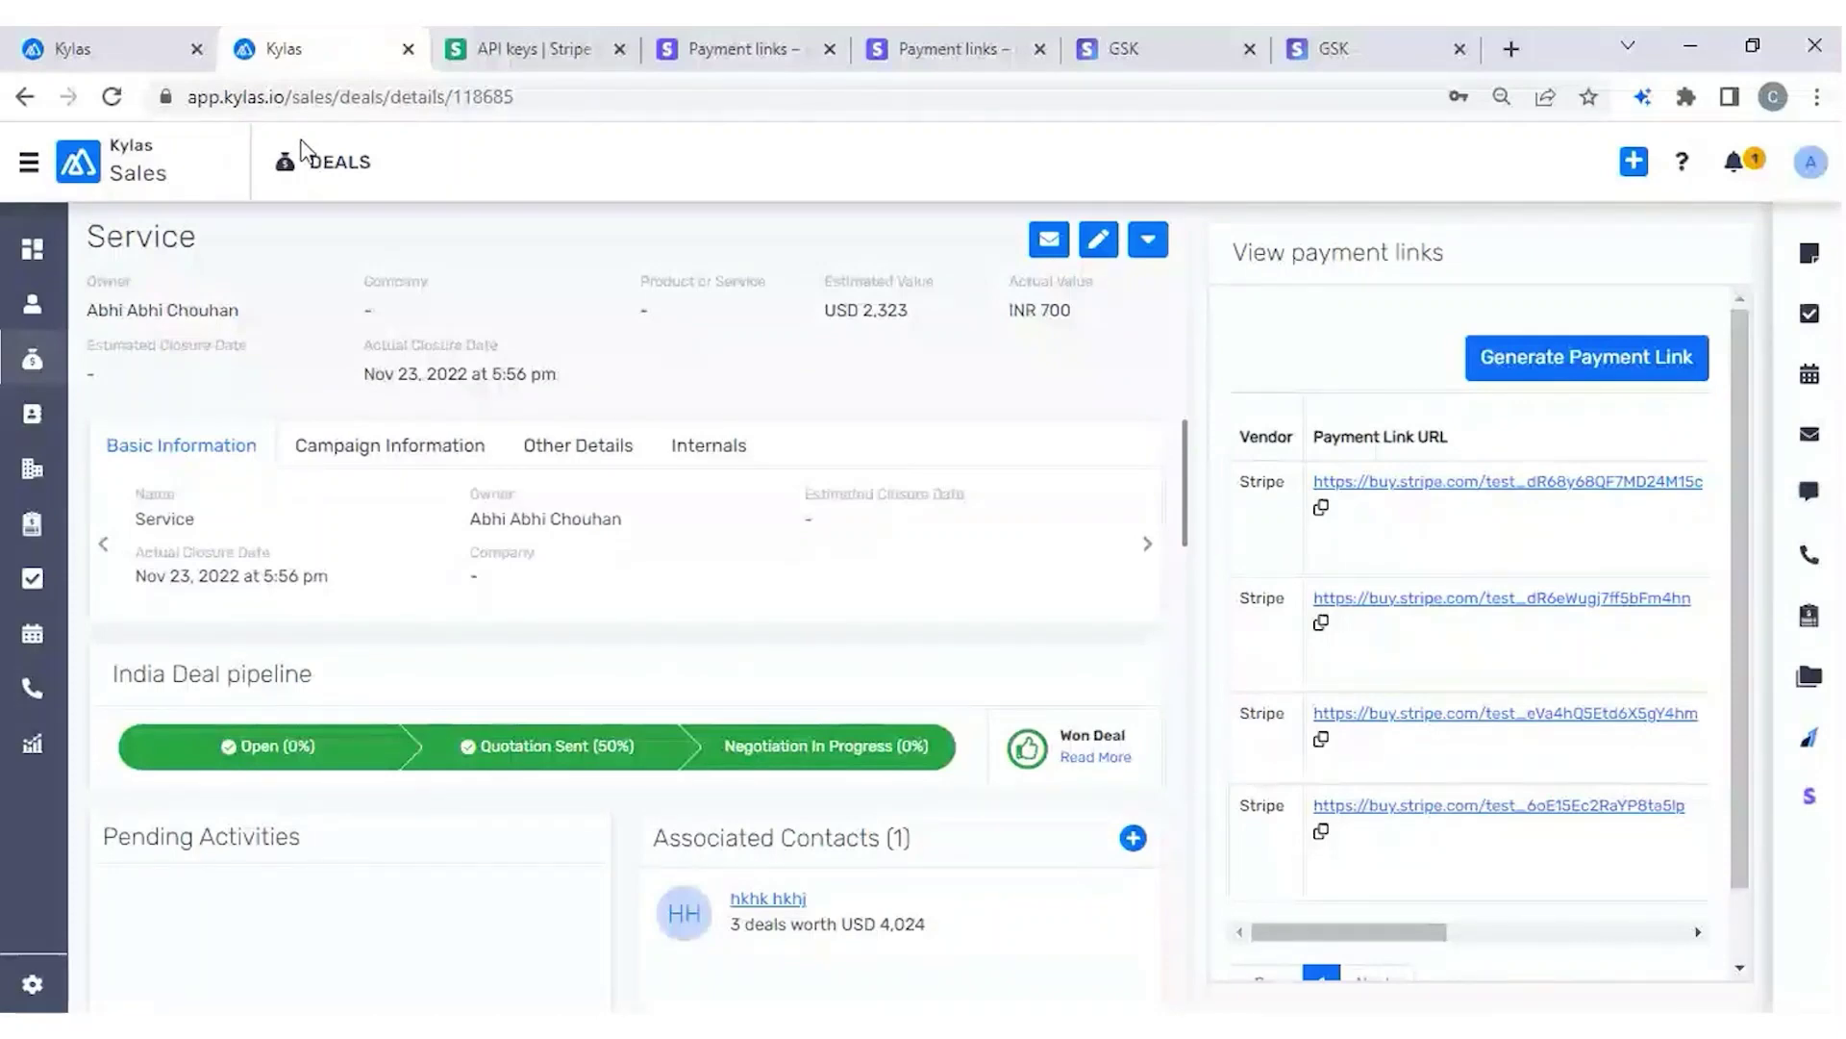
{"action": "left_click", "coordinate": [114, 65]}
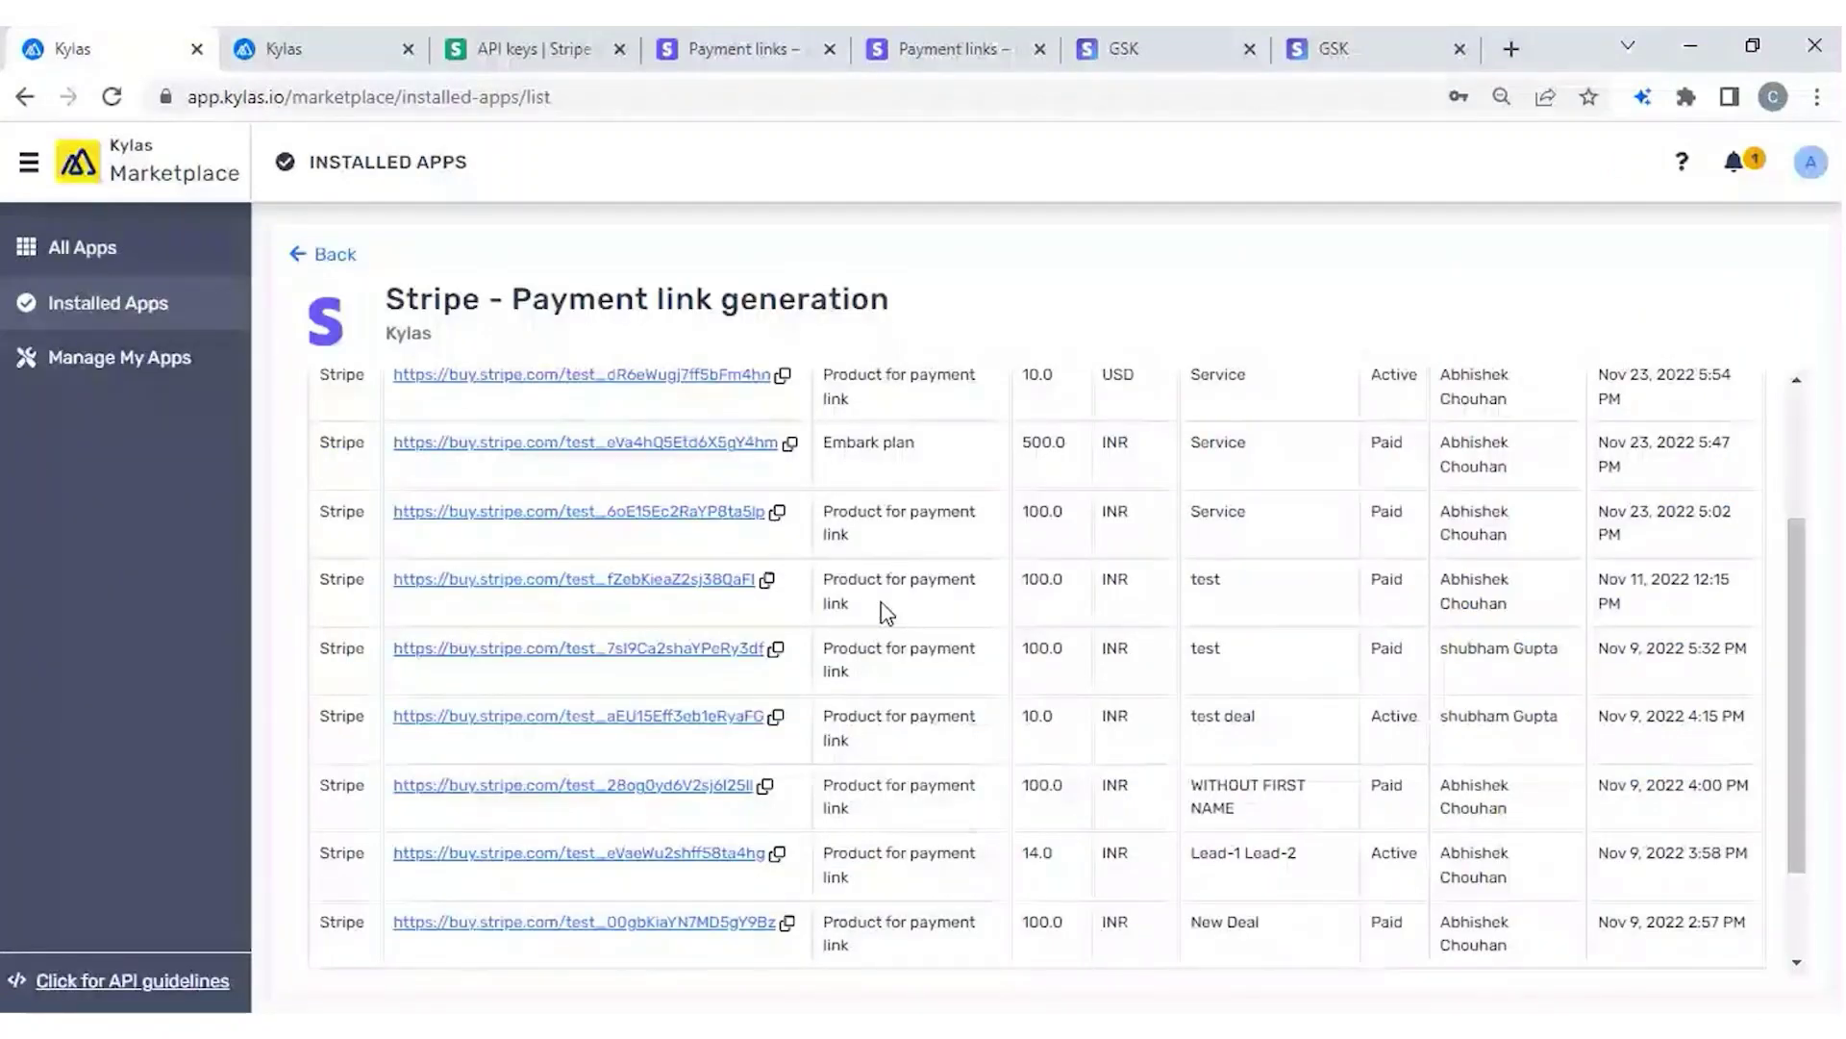
{"action": "scroll", "coordinate": [886, 613], "scroll_direction": "up", "scroll_amount": 3}
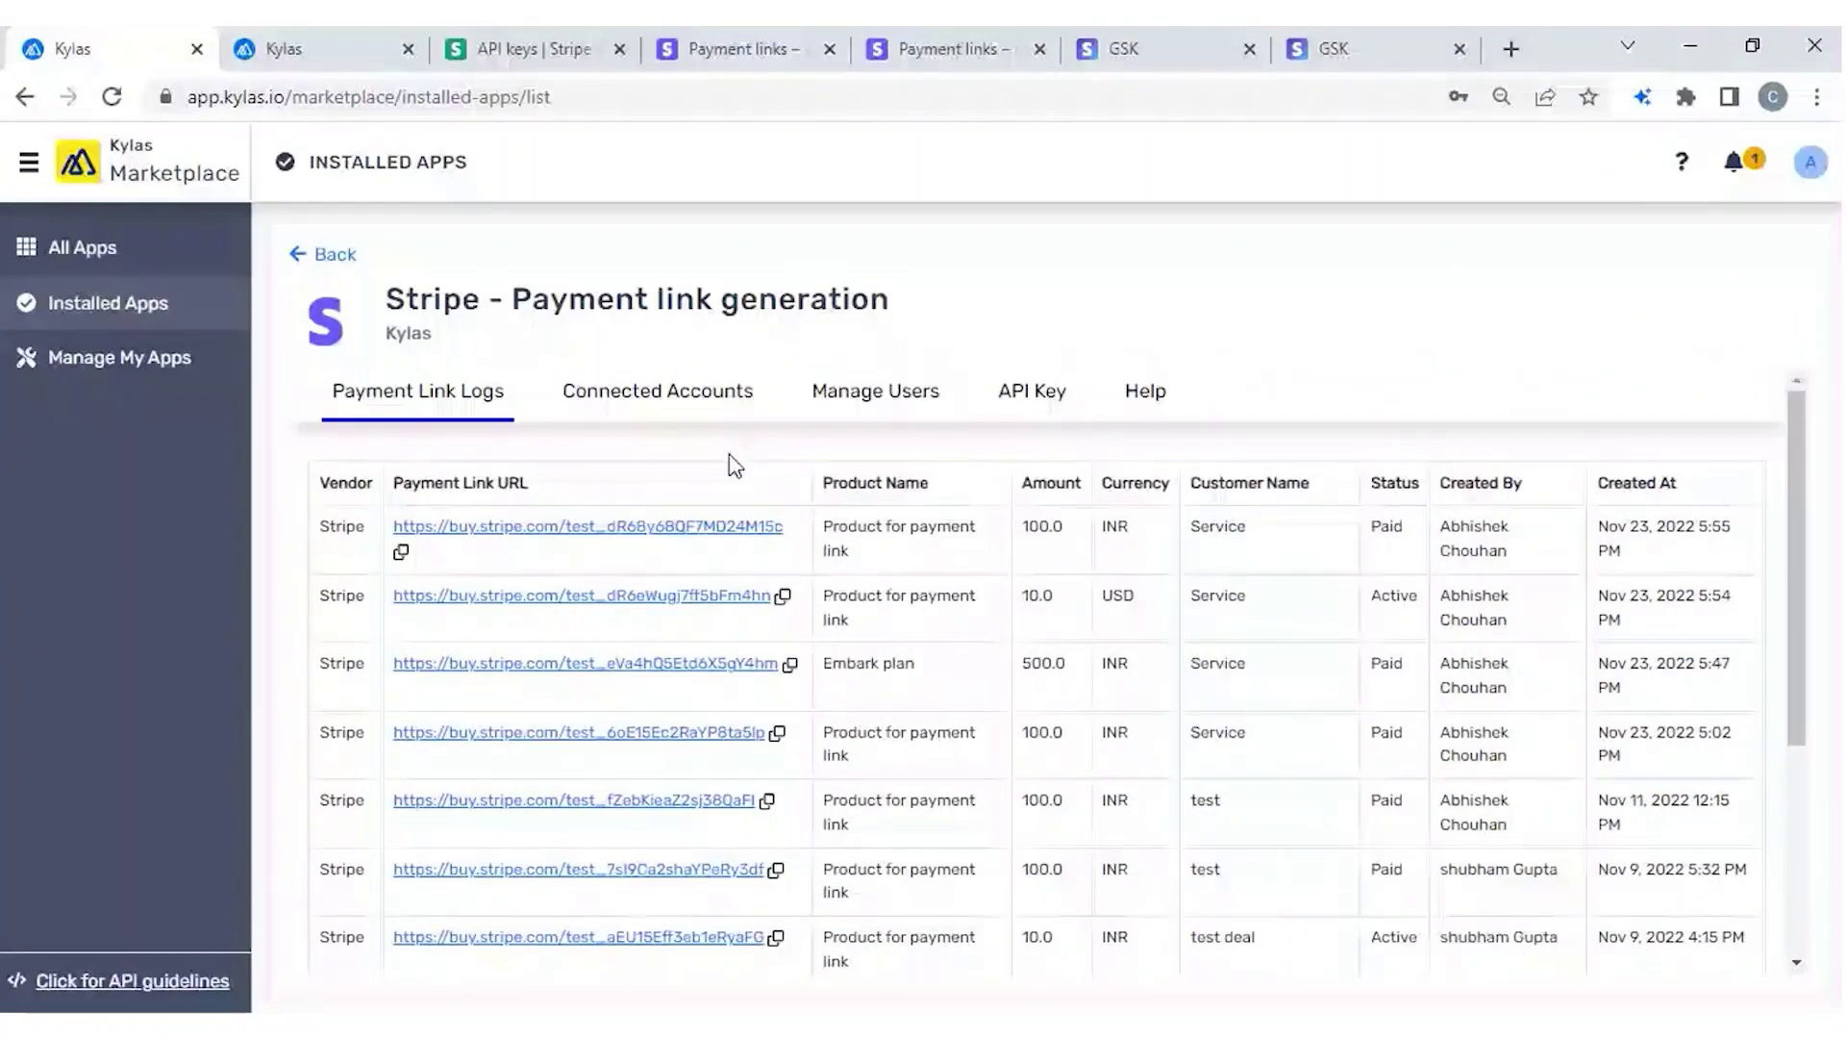
Add a Payment Success action updating the lead pipeline stage in Default Lead Pipeline.
{"action": "left_click", "coordinate": [657, 388]}
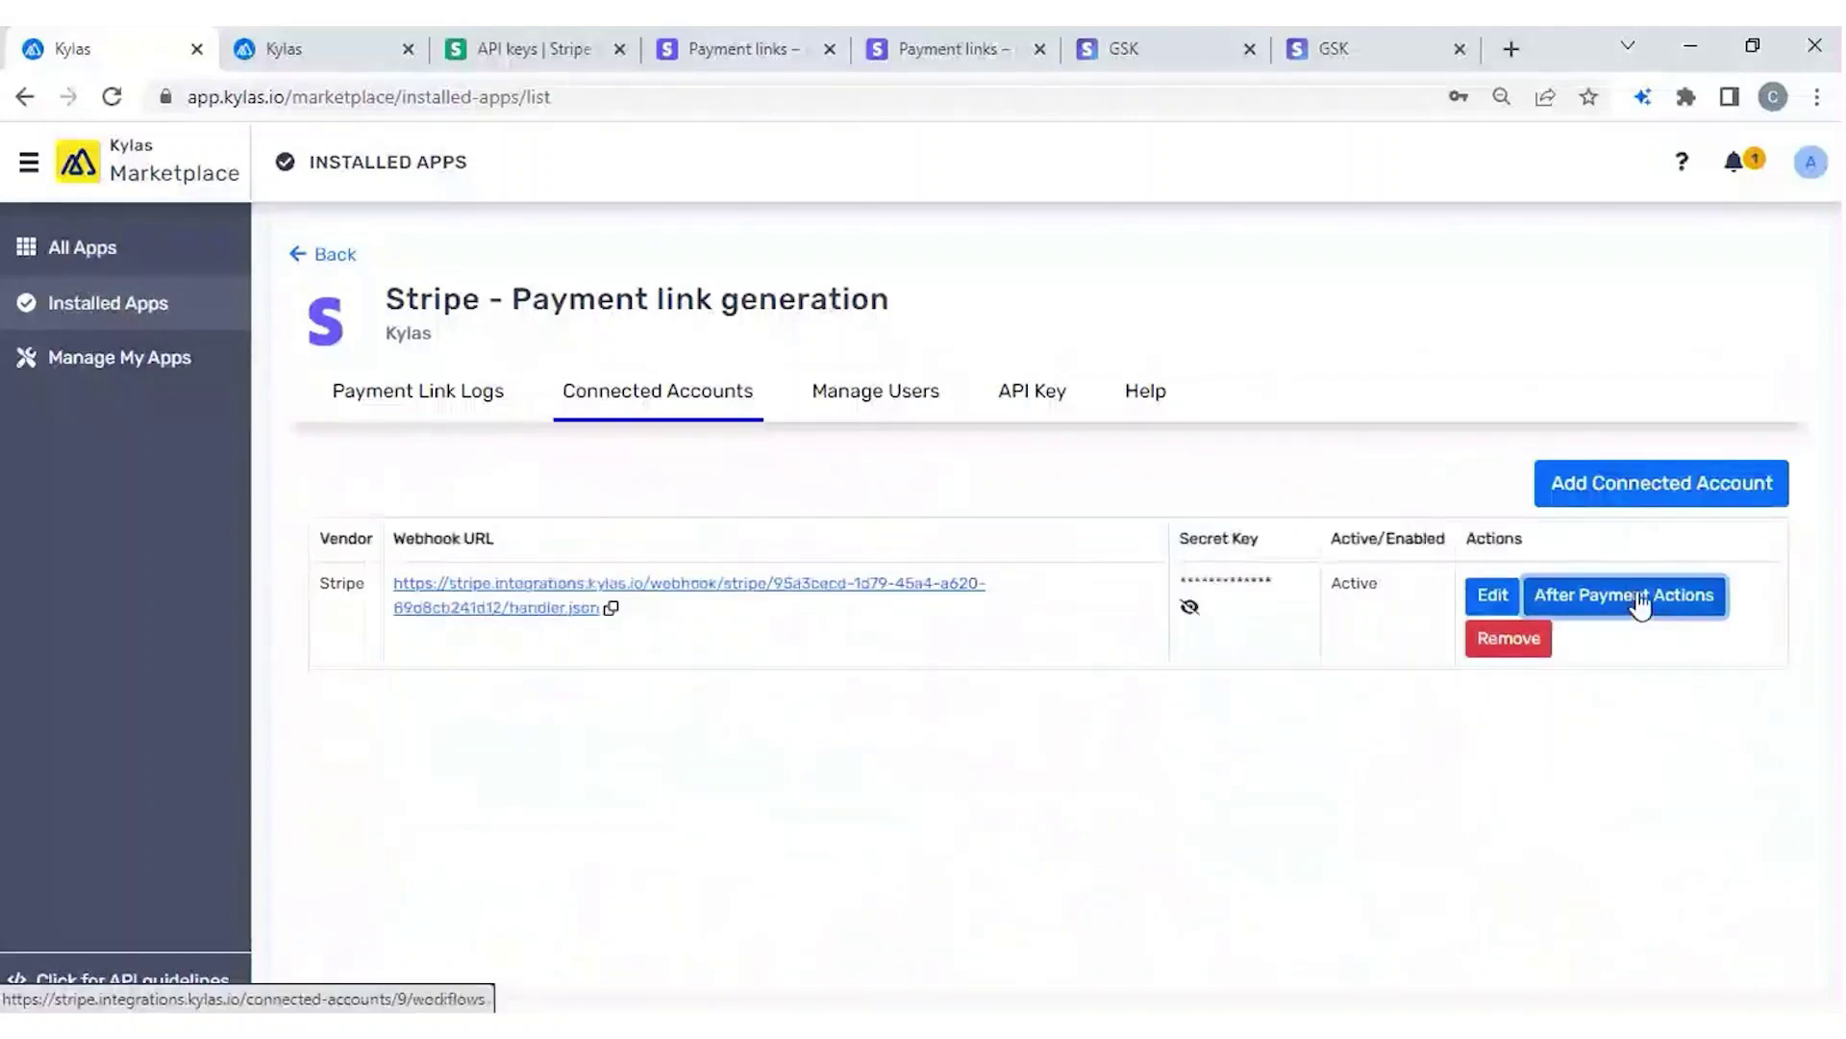
{"action": "left_click", "coordinate": [1536, 599]}
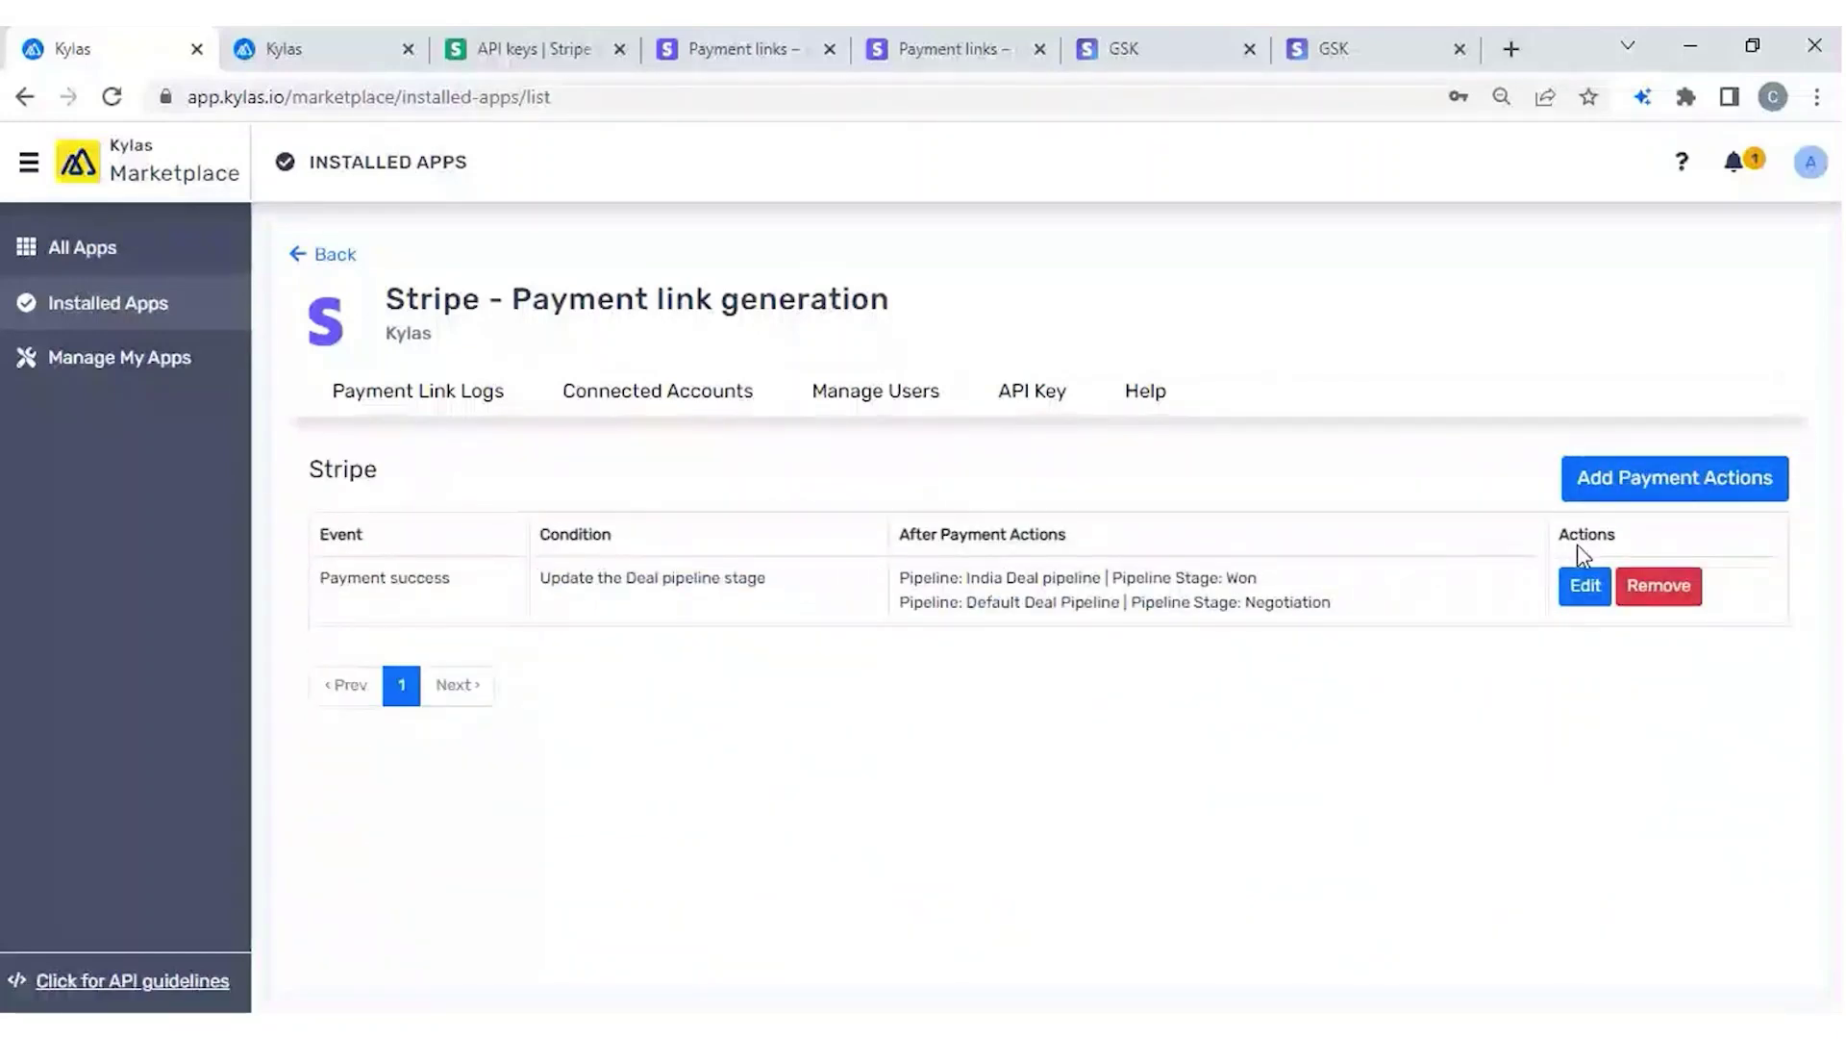
{"action": "left_click", "coordinate": [1673, 479]}
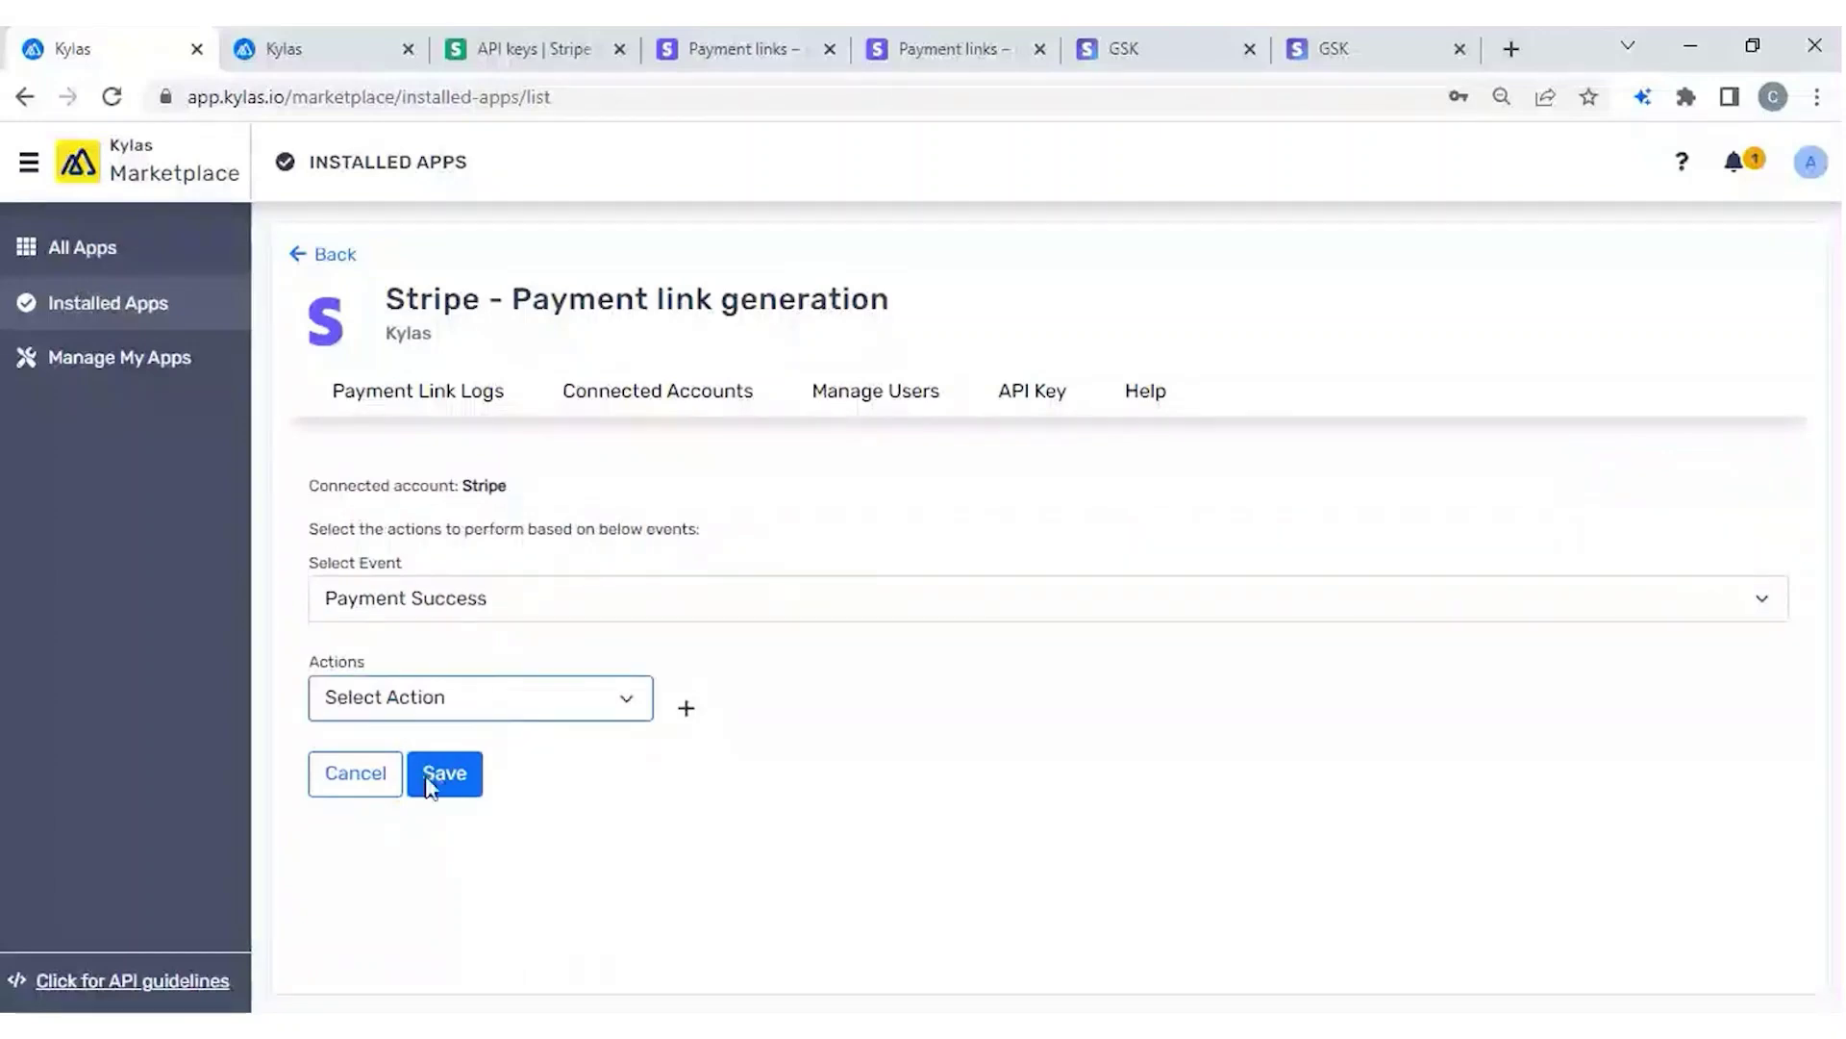
{"action": "key", "text": "Down"}
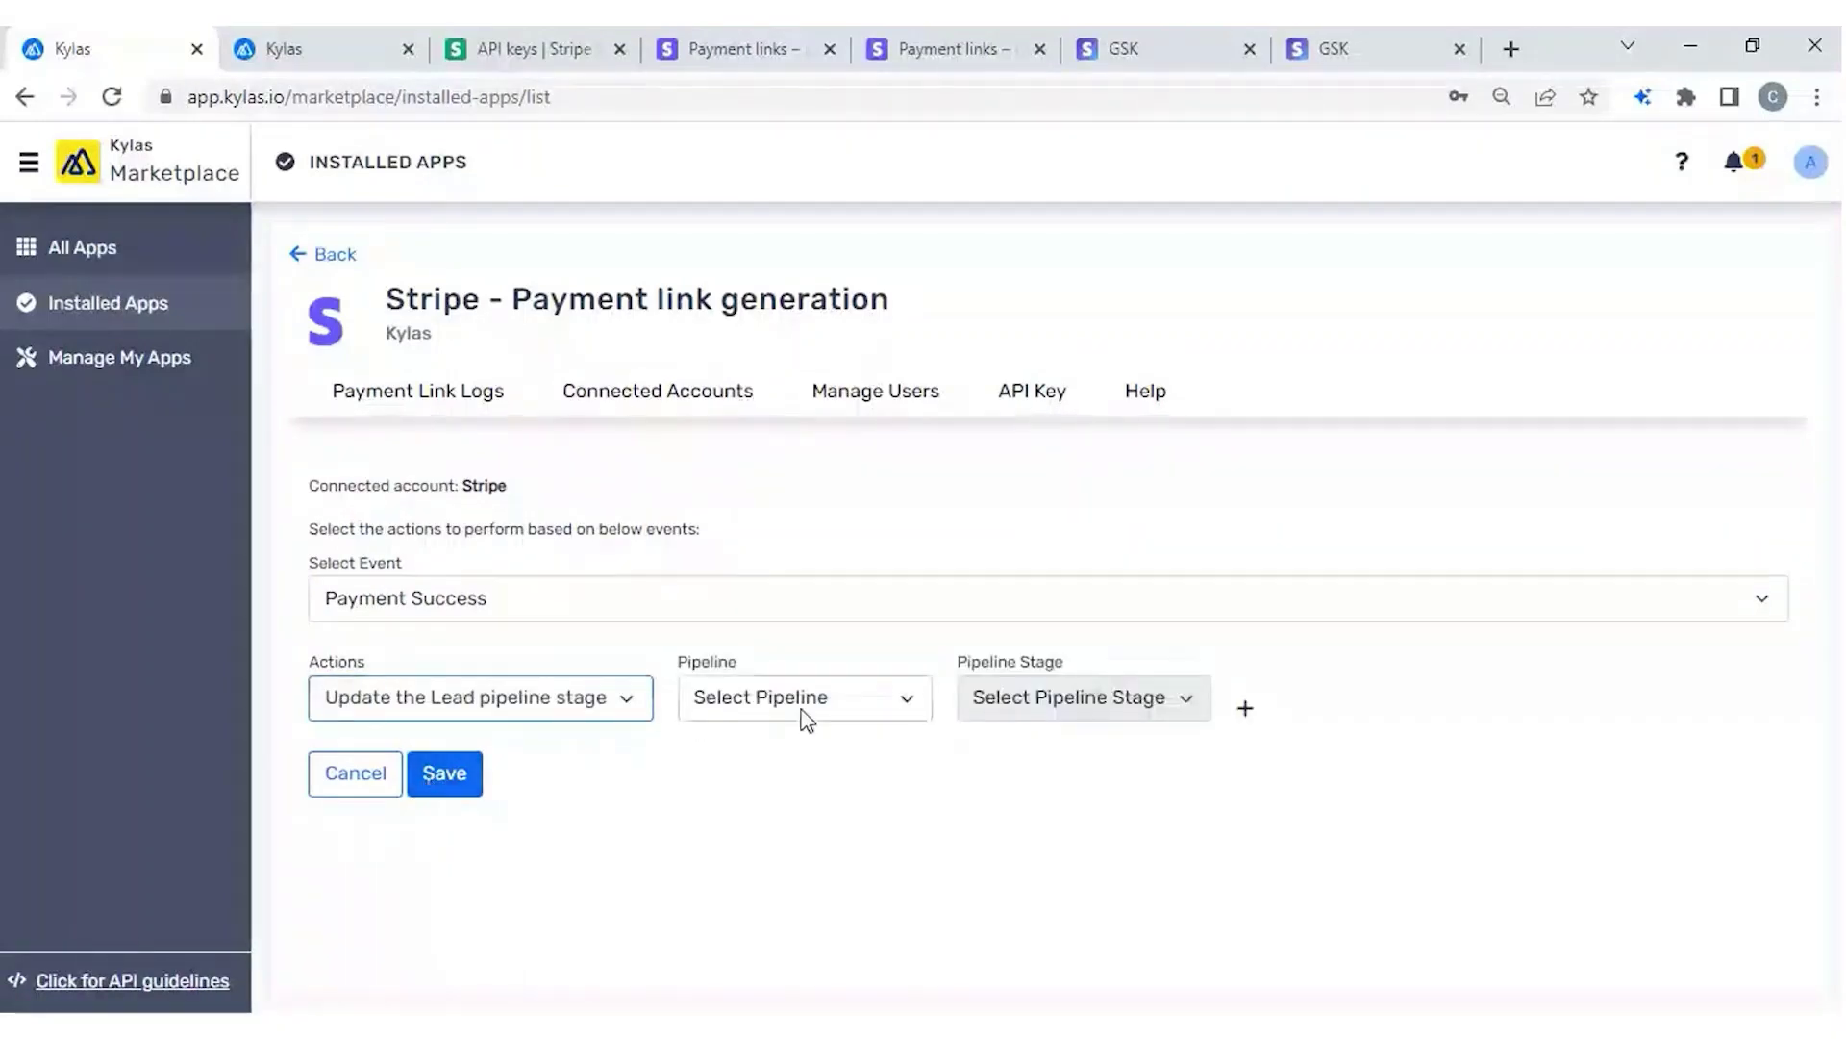
{"action": "left_click", "coordinate": [808, 712]}
{"action": "left_click", "coordinate": [763, 762]}
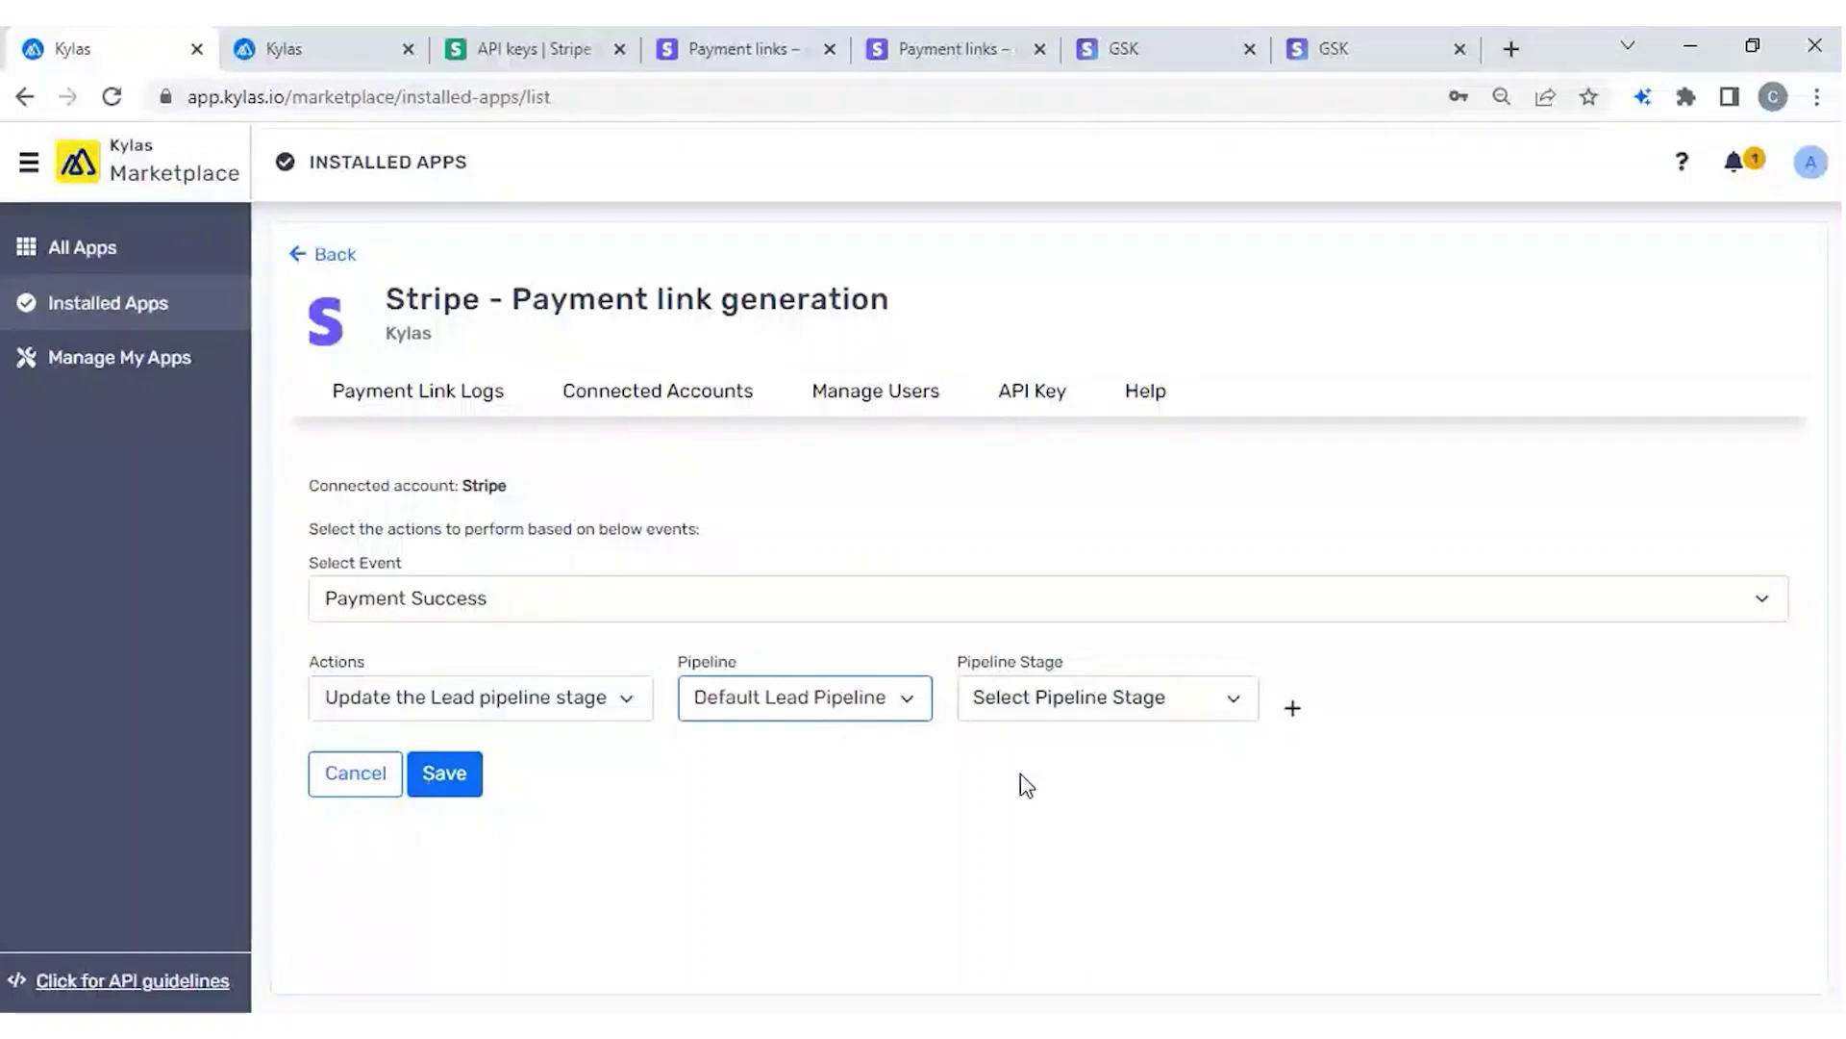
{"action": "left_click", "coordinate": [786, 818]}
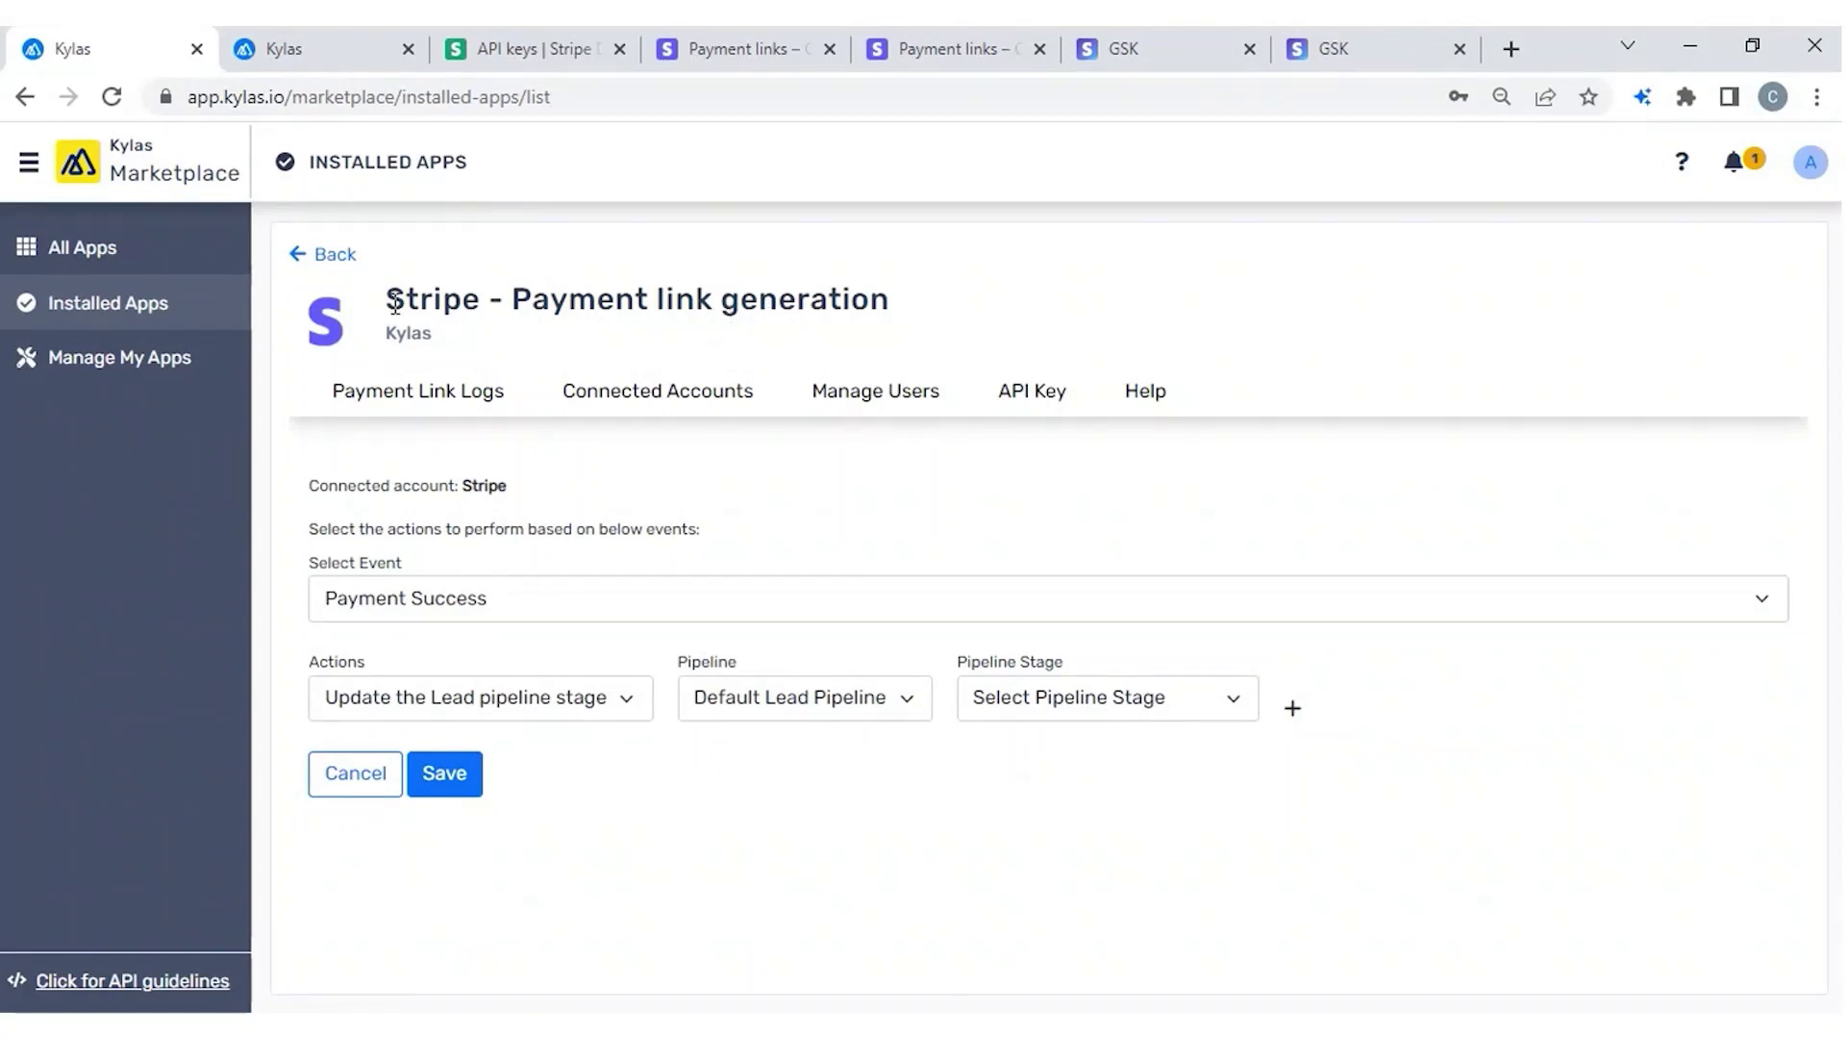
{"action": "left_click_drag", "start_coordinate": [385, 300], "coordinate": [926, 305]}
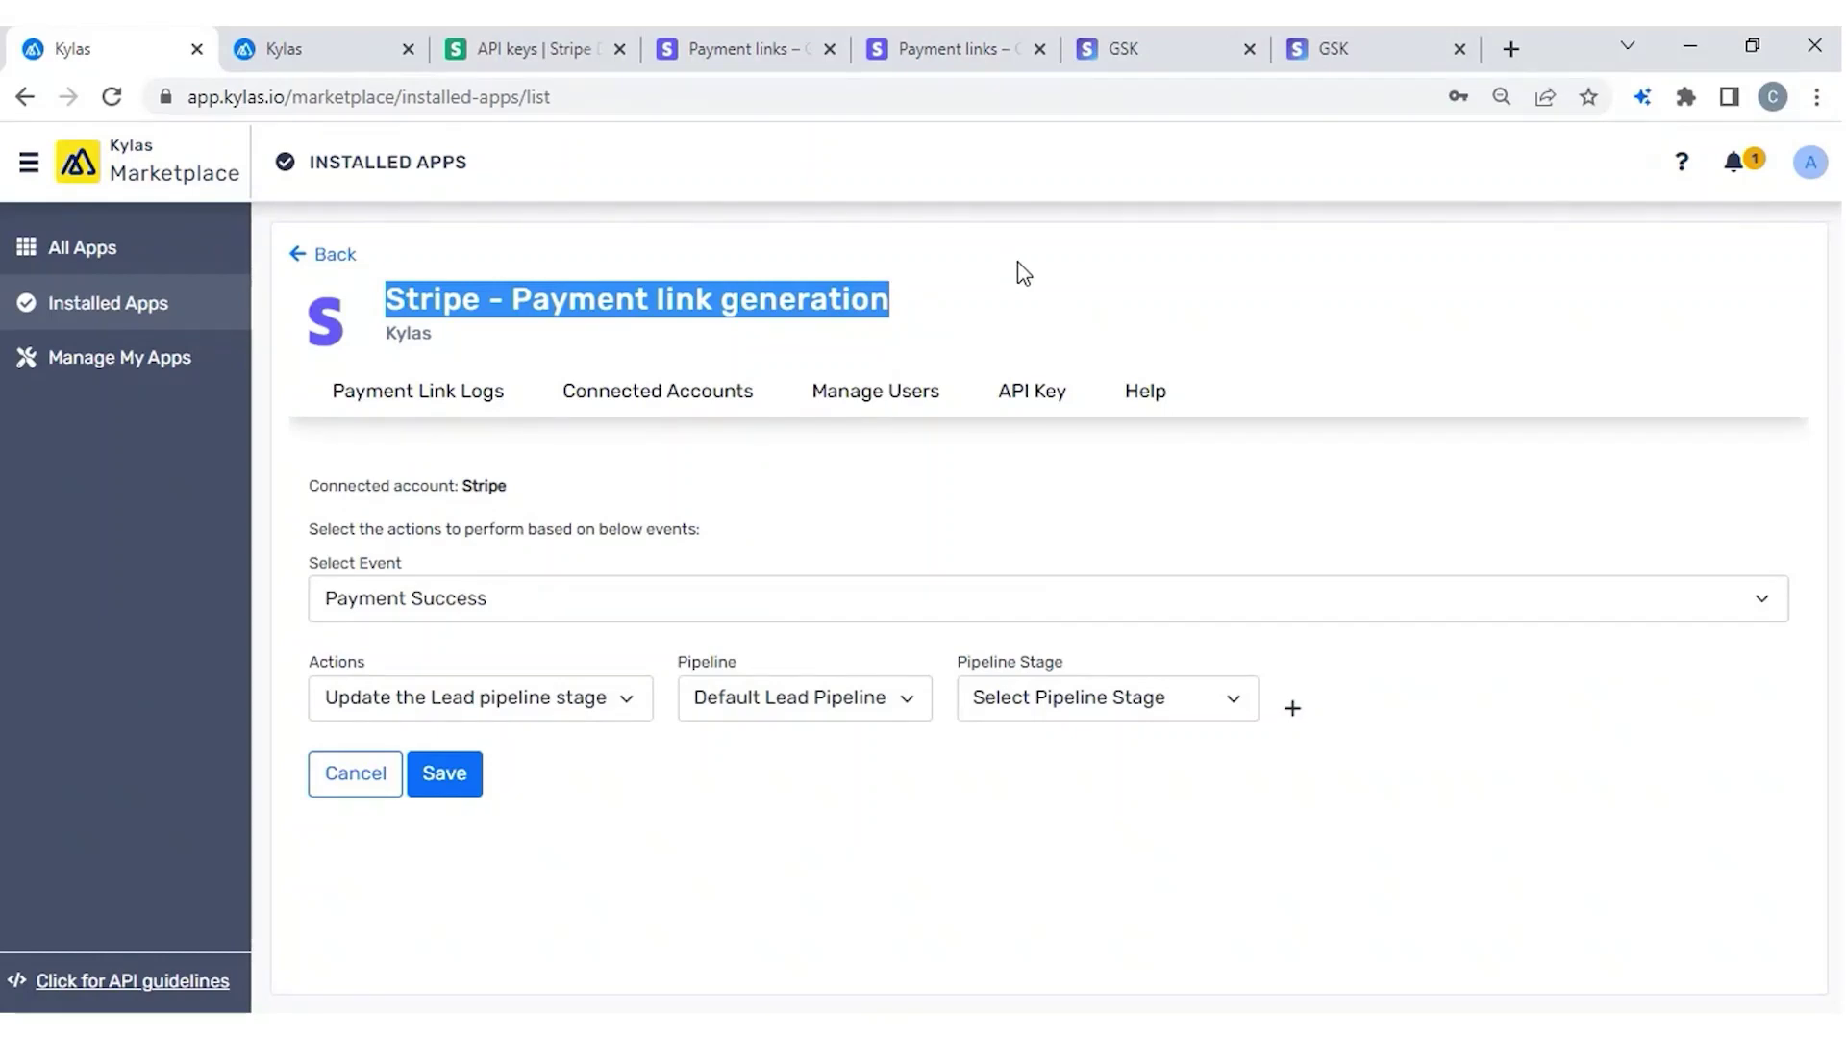
Leave the form for Installed Apps, then browse the All Apps catalogue listing Kylas Caller and Interakt.
{"action": "left_click", "coordinate": [325, 258]}
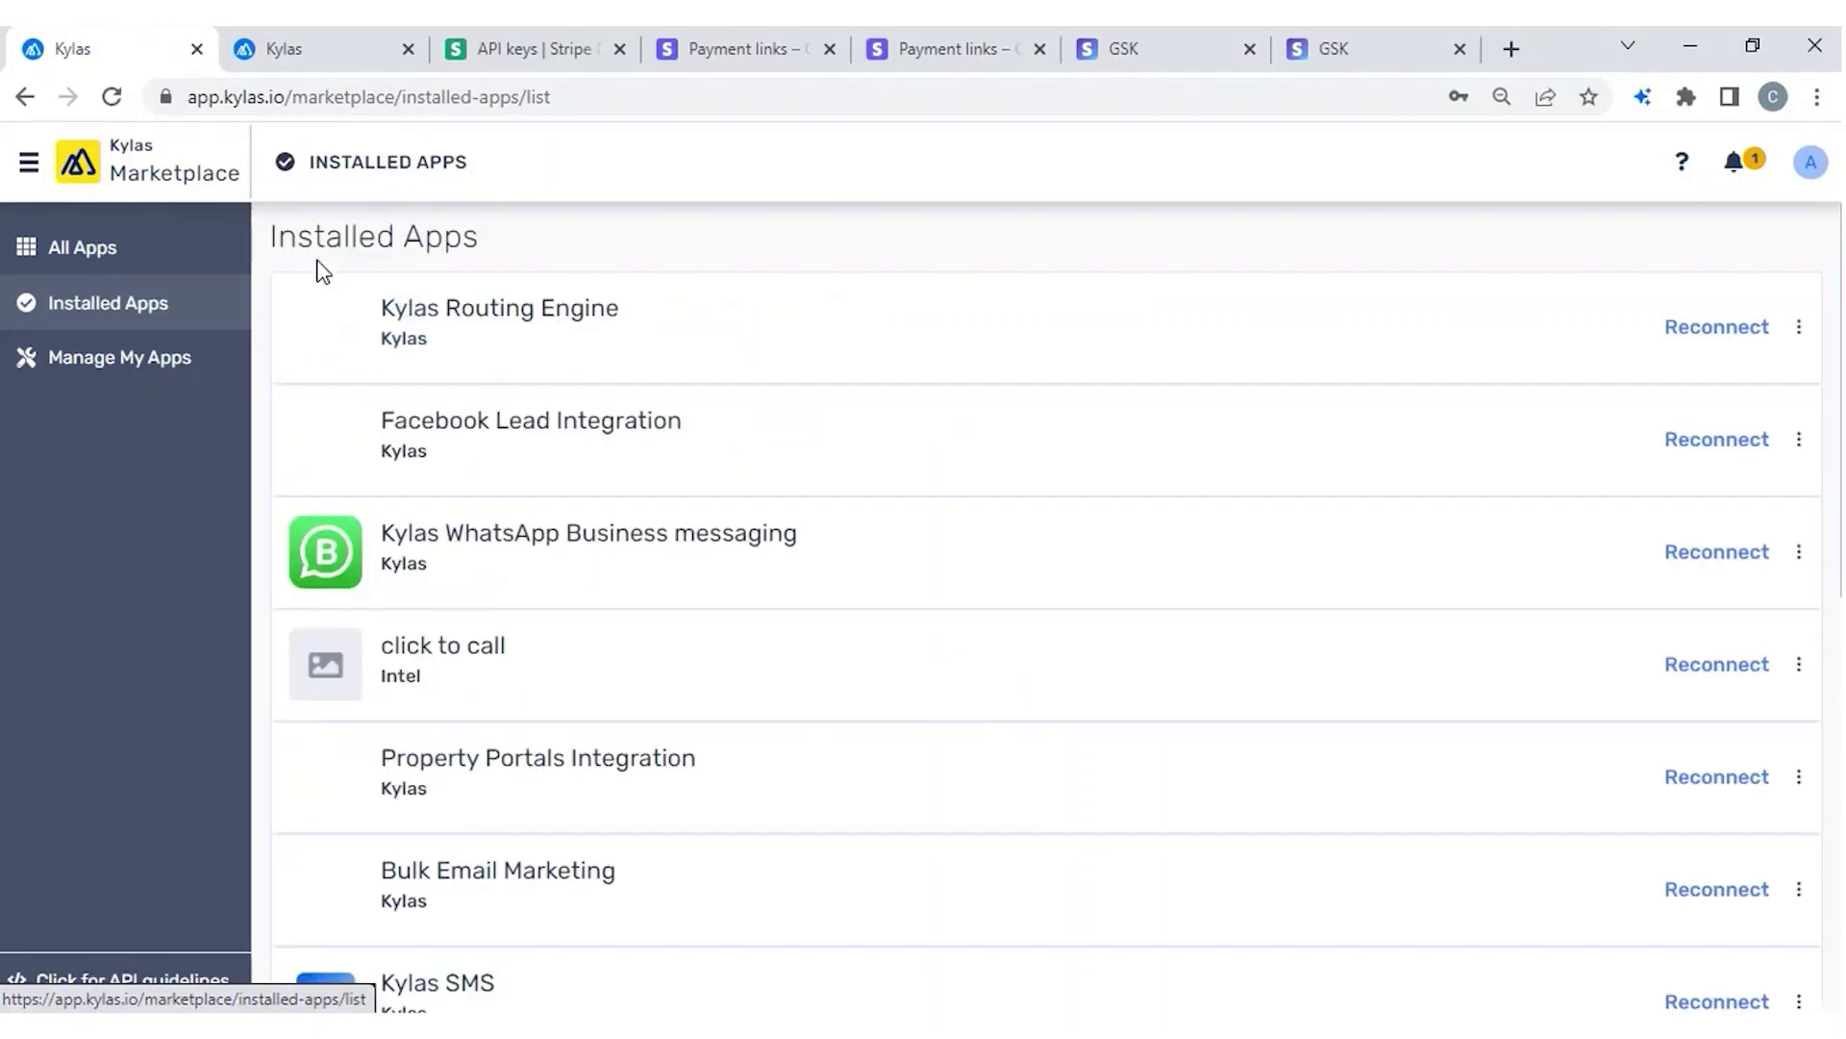
{"action": "scroll", "coordinate": [1175, 767], "scroll_direction": "down", "scroll_amount": 10}
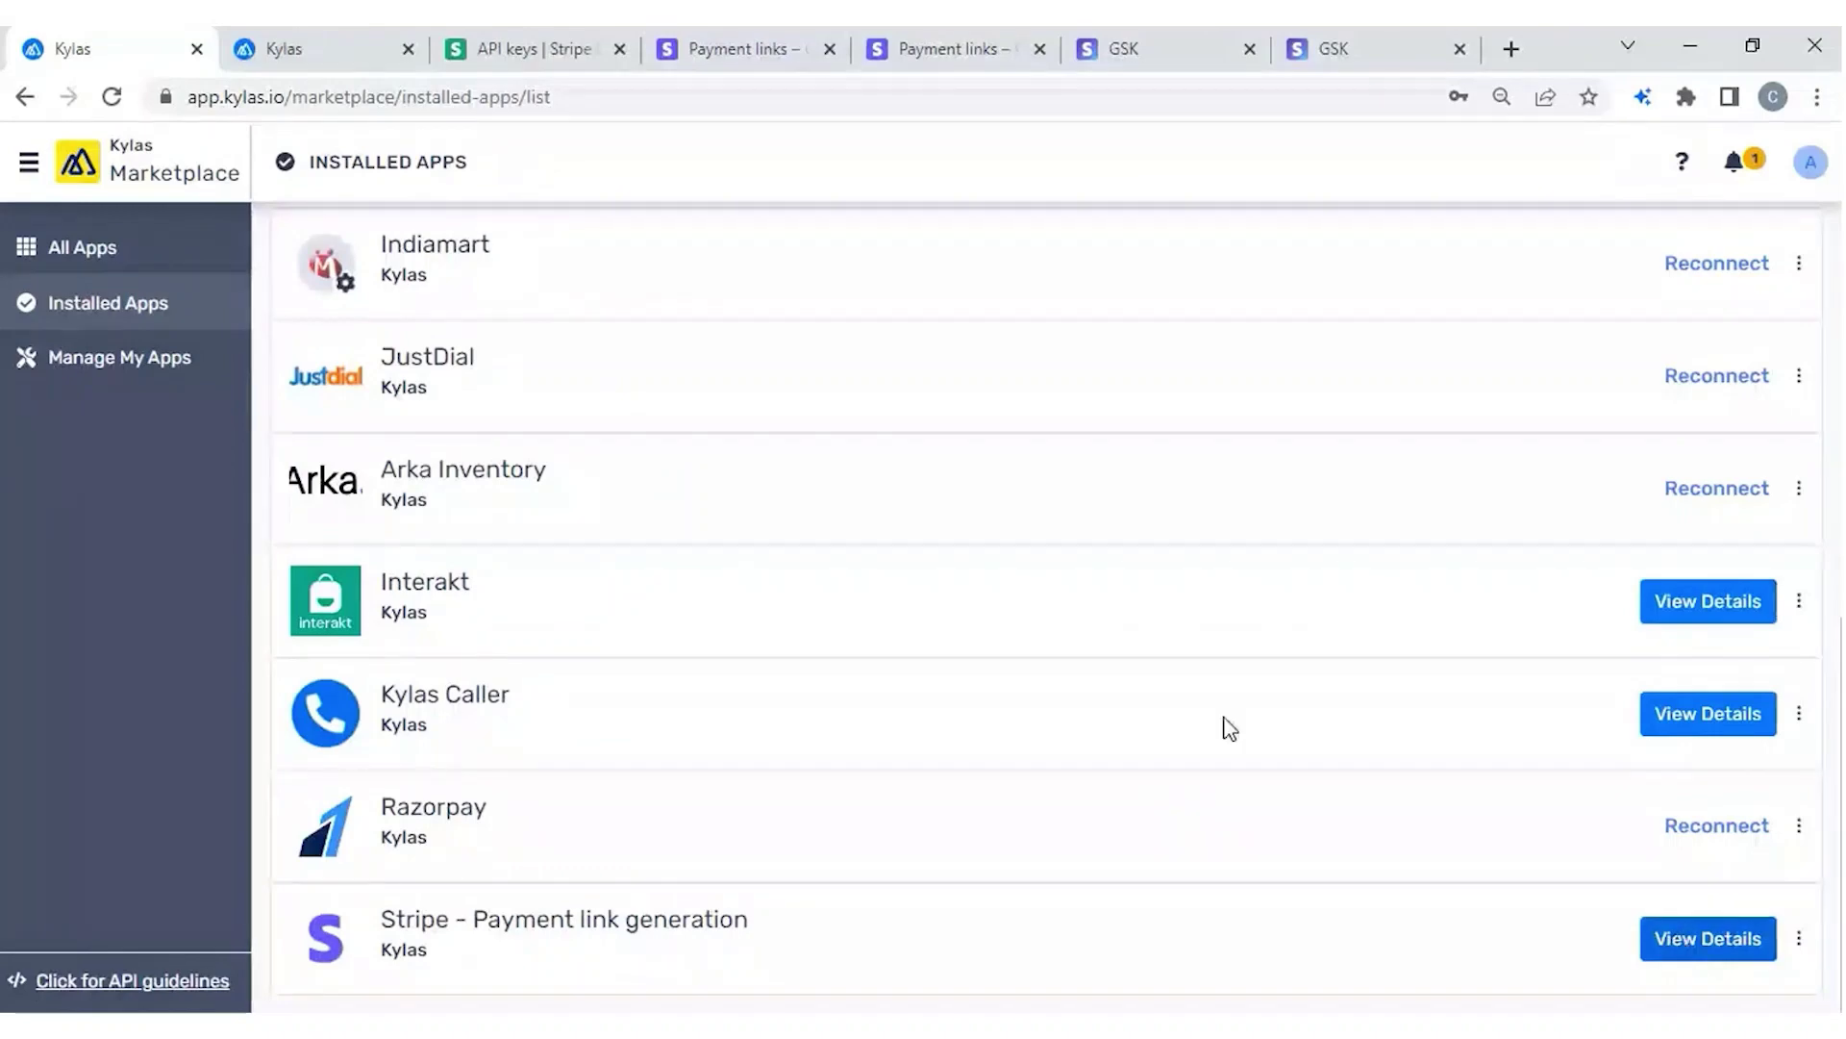
{"action": "left_click", "coordinate": [51, 259]}
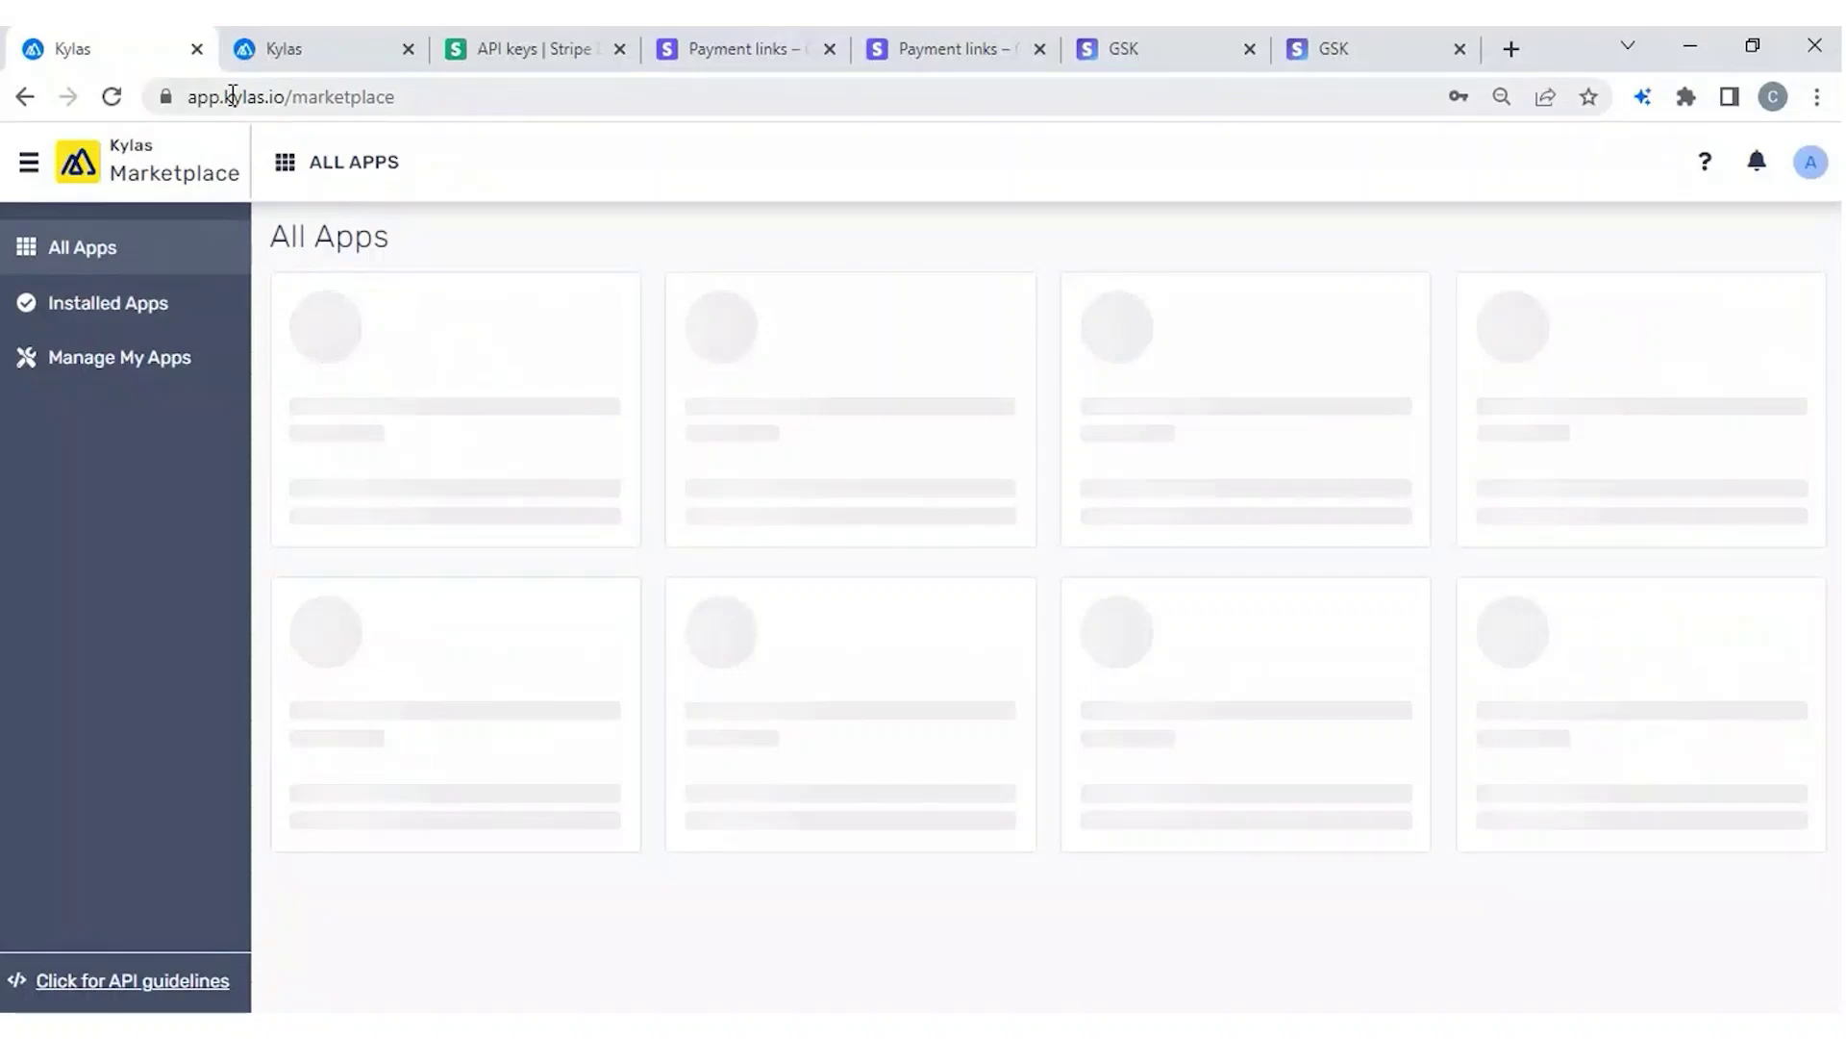
{"action": "left_click_drag", "start_coordinate": [231, 96], "coordinate": [487, 96]}
{"action": "left_click", "coordinate": [491, 96]}
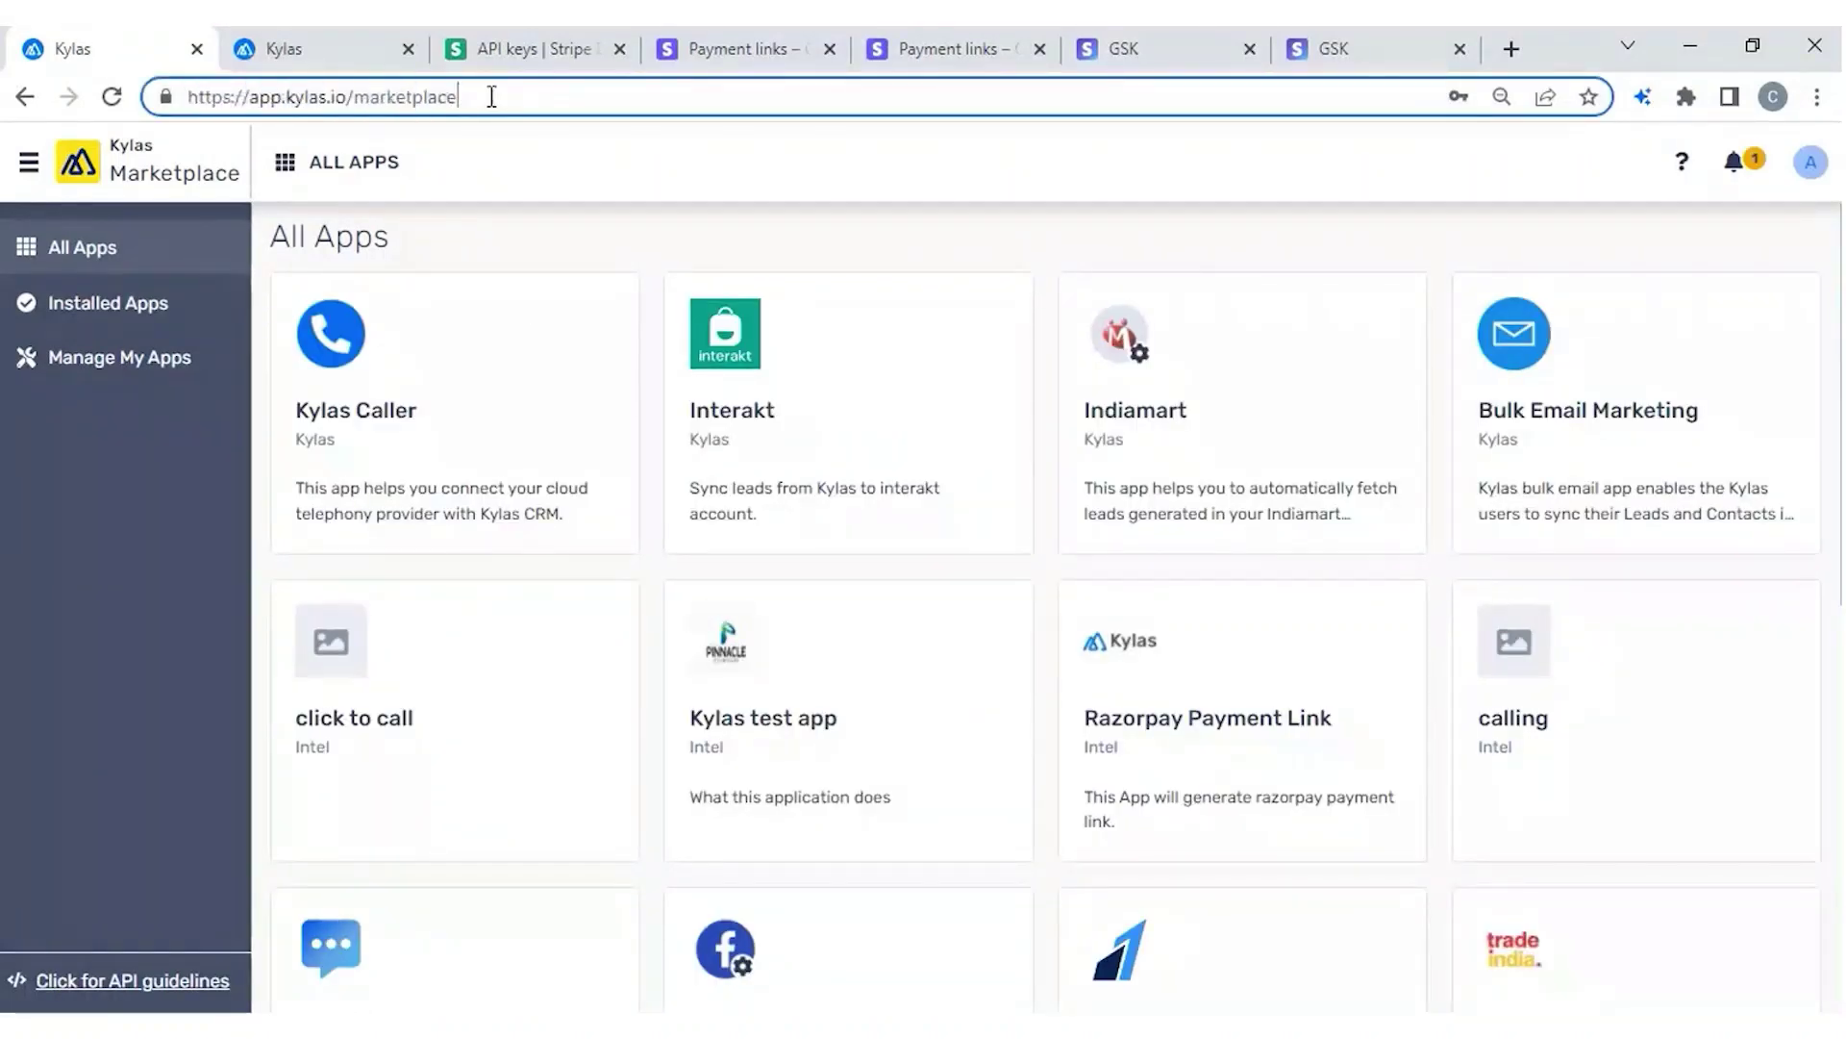
{"action": "scroll", "coordinate": [668, 467], "scroll_direction": "down", "scroll_amount": 1}
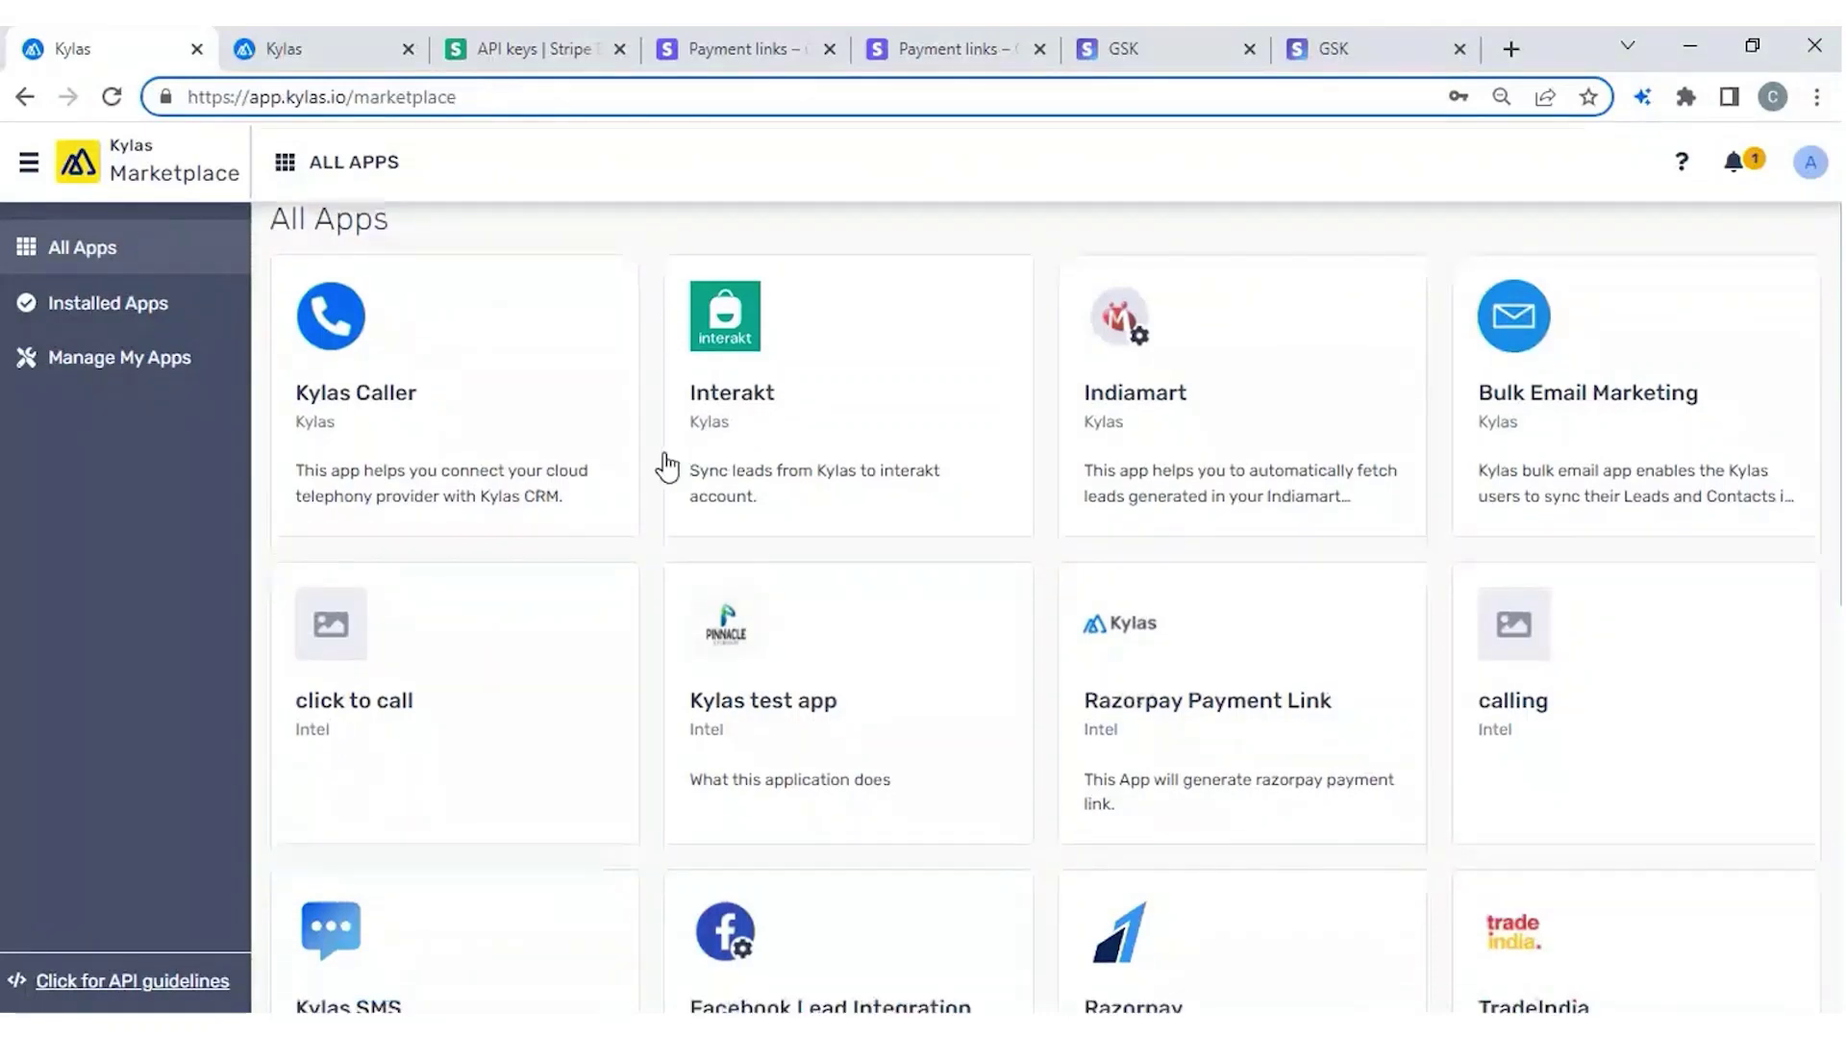
{"action": "scroll", "coordinate": [668, 467], "scroll_direction": "down", "scroll_amount": 6}
{"action": "scroll", "coordinate": [651, 578], "scroll_direction": "down", "scroll_amount": 2}
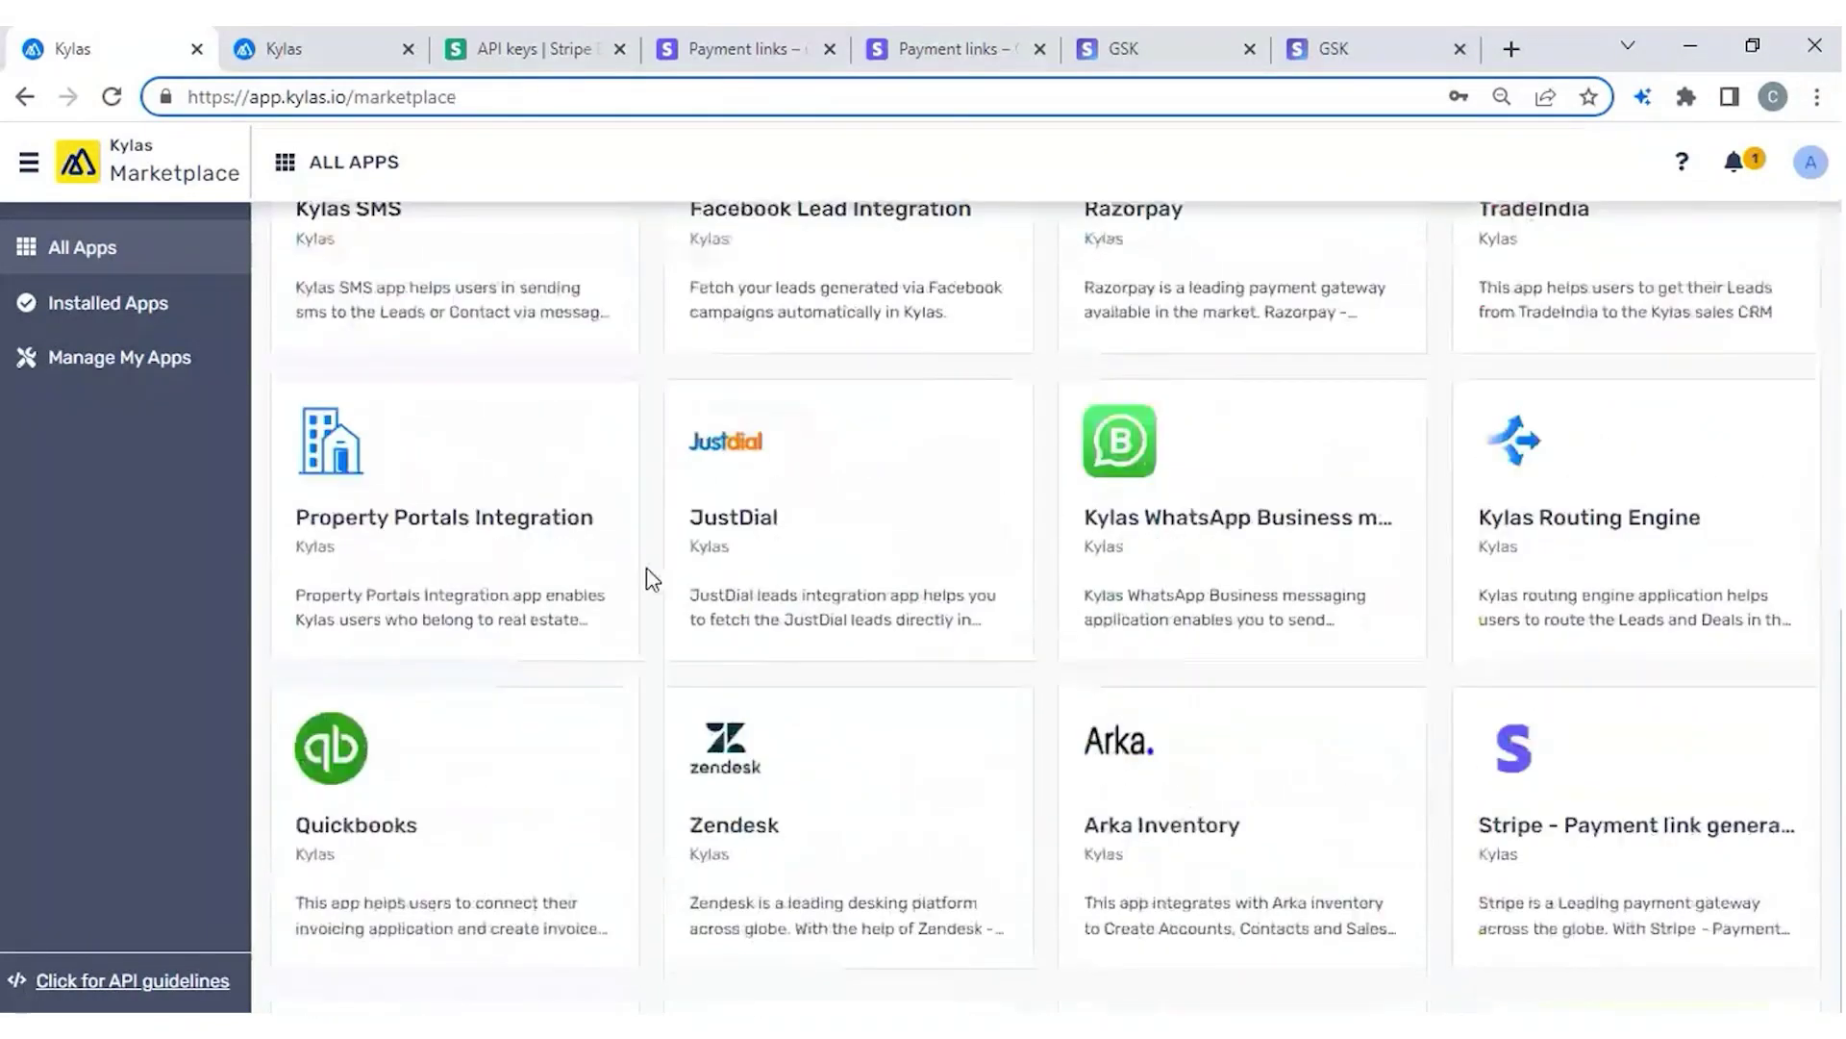
{"action": "scroll", "coordinate": [651, 578], "scroll_direction": "up", "scroll_amount": 6}
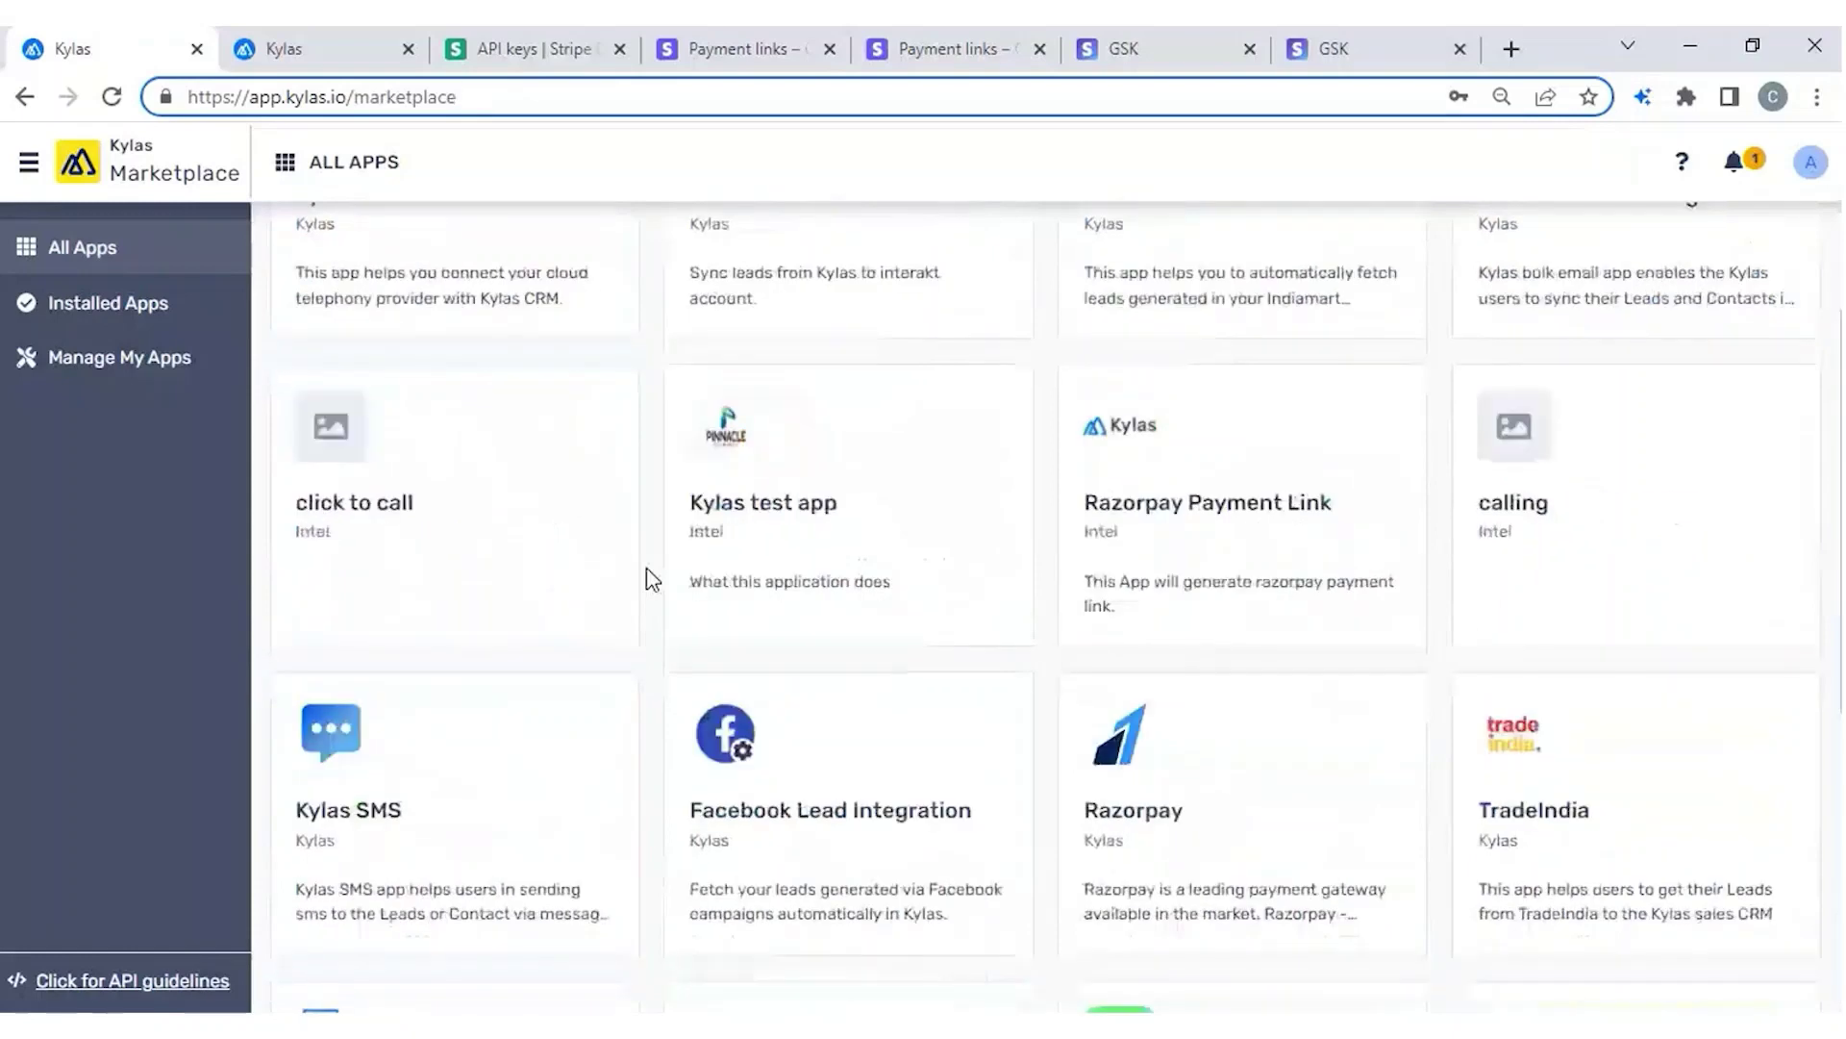
{"action": "scroll", "coordinate": [651, 578], "scroll_direction": "up", "scroll_amount": 2}
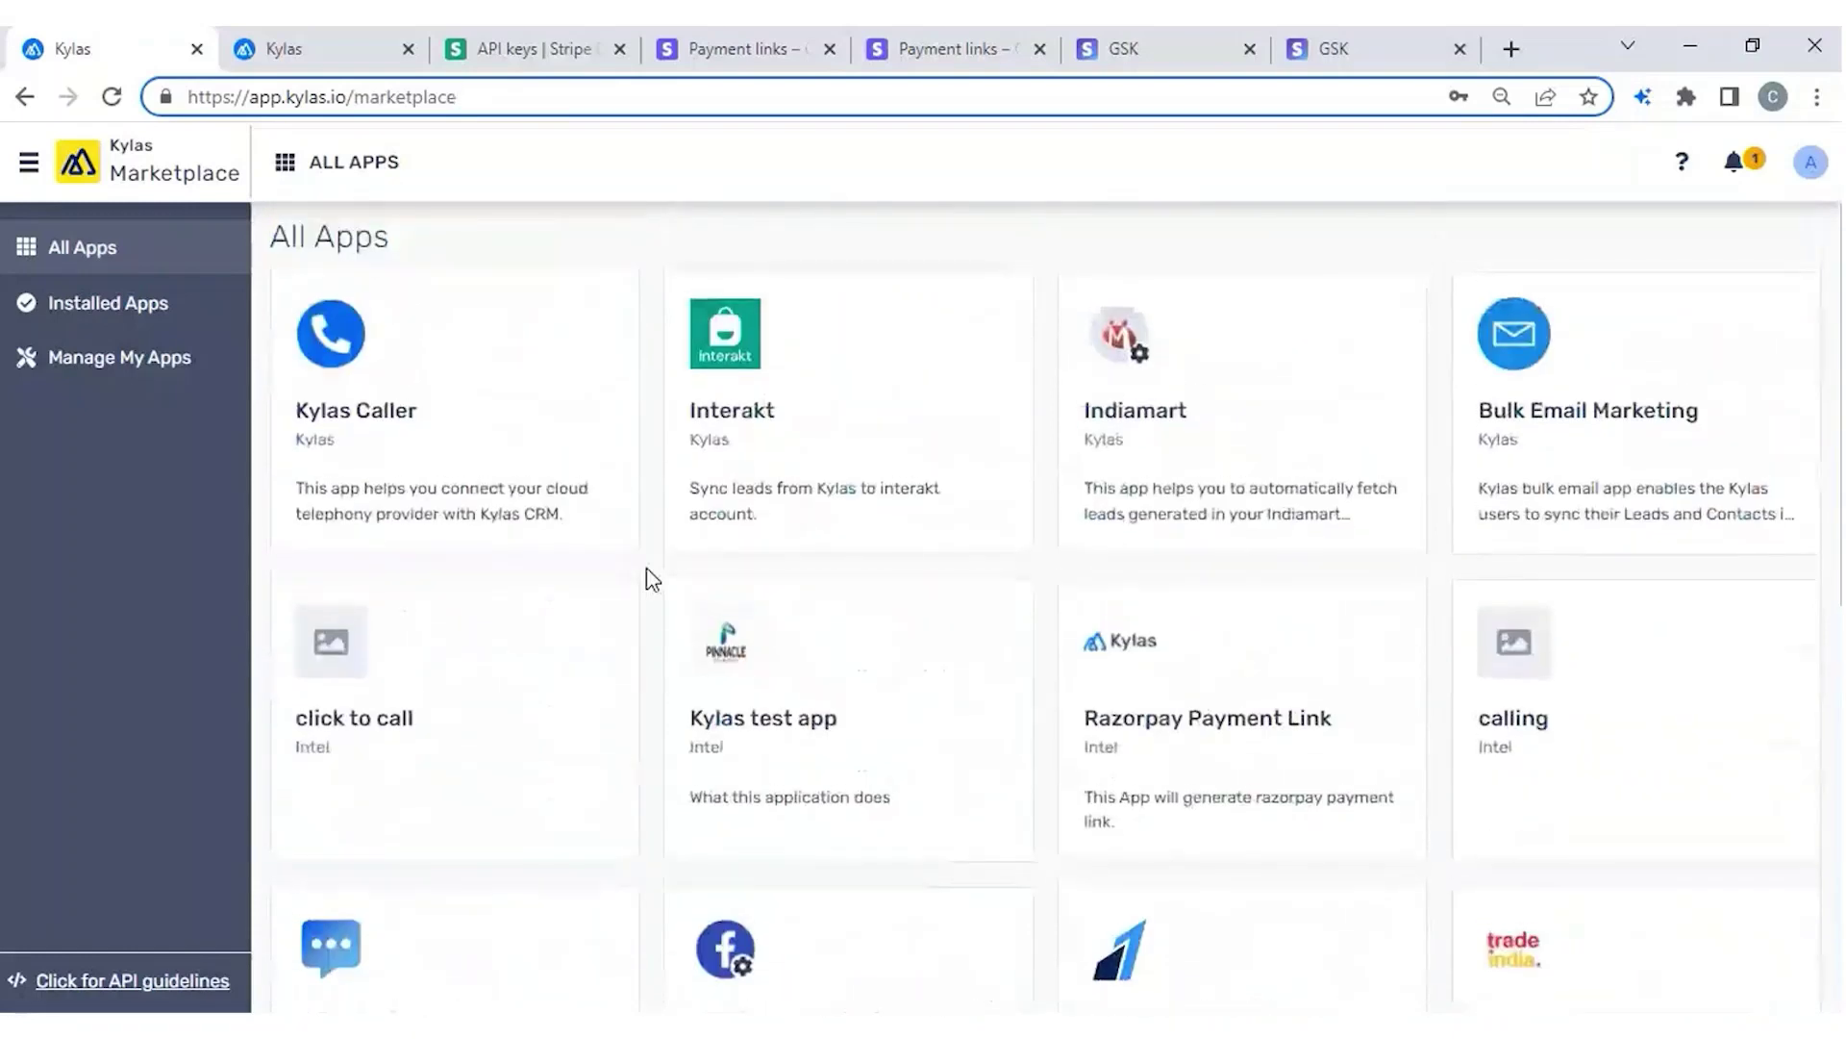
Check the deal's actions, reopen the Stripe app's details from Installed Apps, and open a new tab.
{"action": "left_click", "coordinate": [310, 60]}
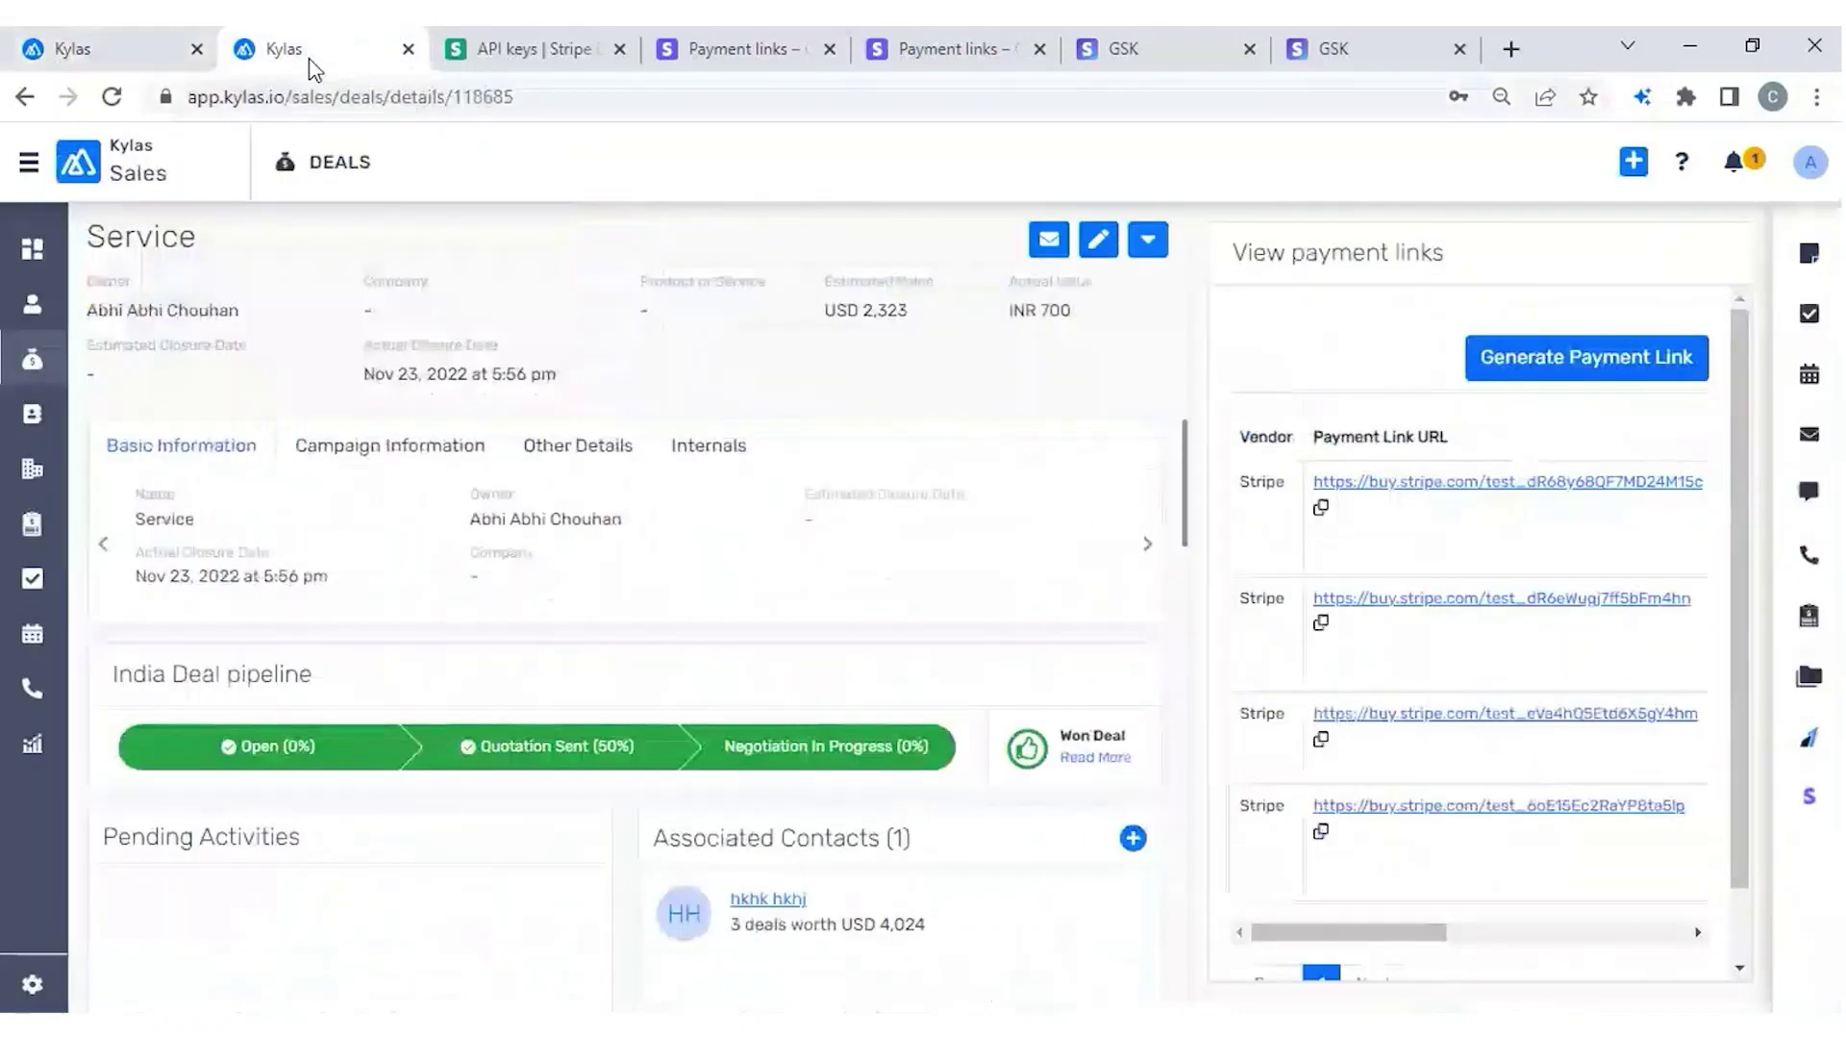
{"action": "left_click", "coordinate": [1160, 258]}
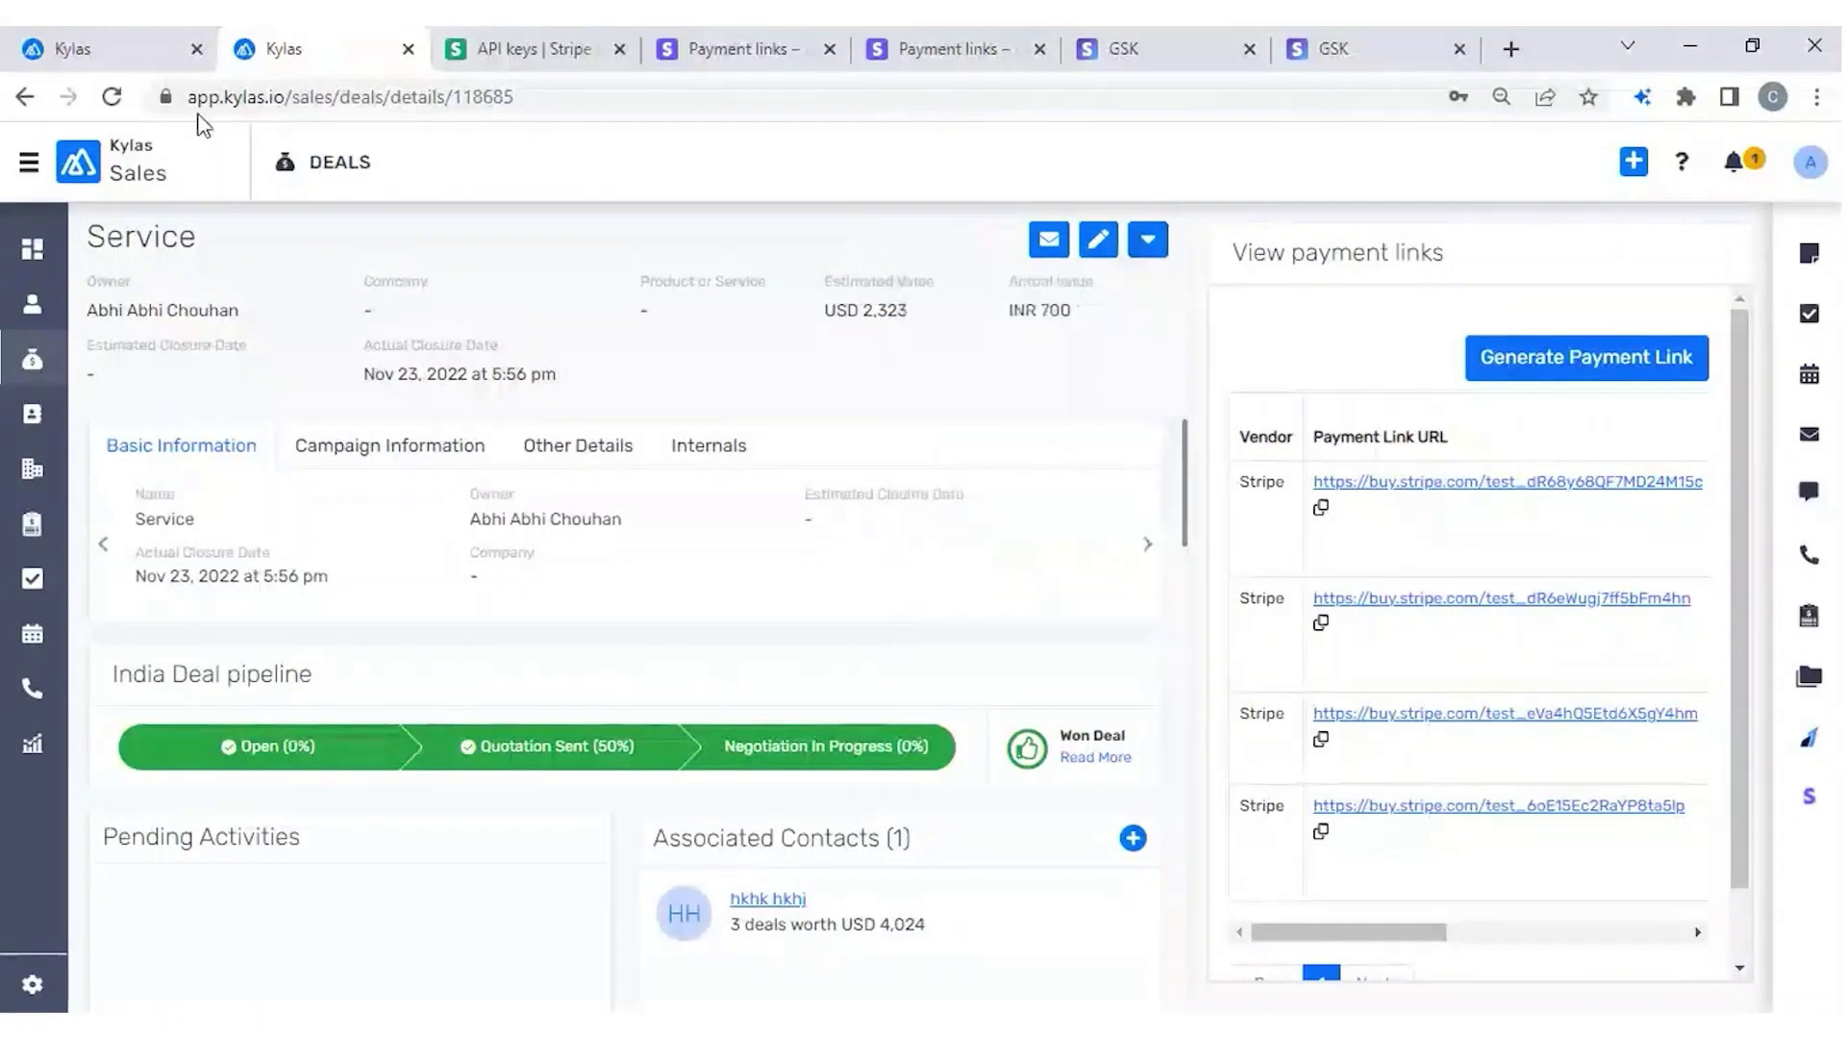
{"action": "left_click", "coordinate": [102, 48]}
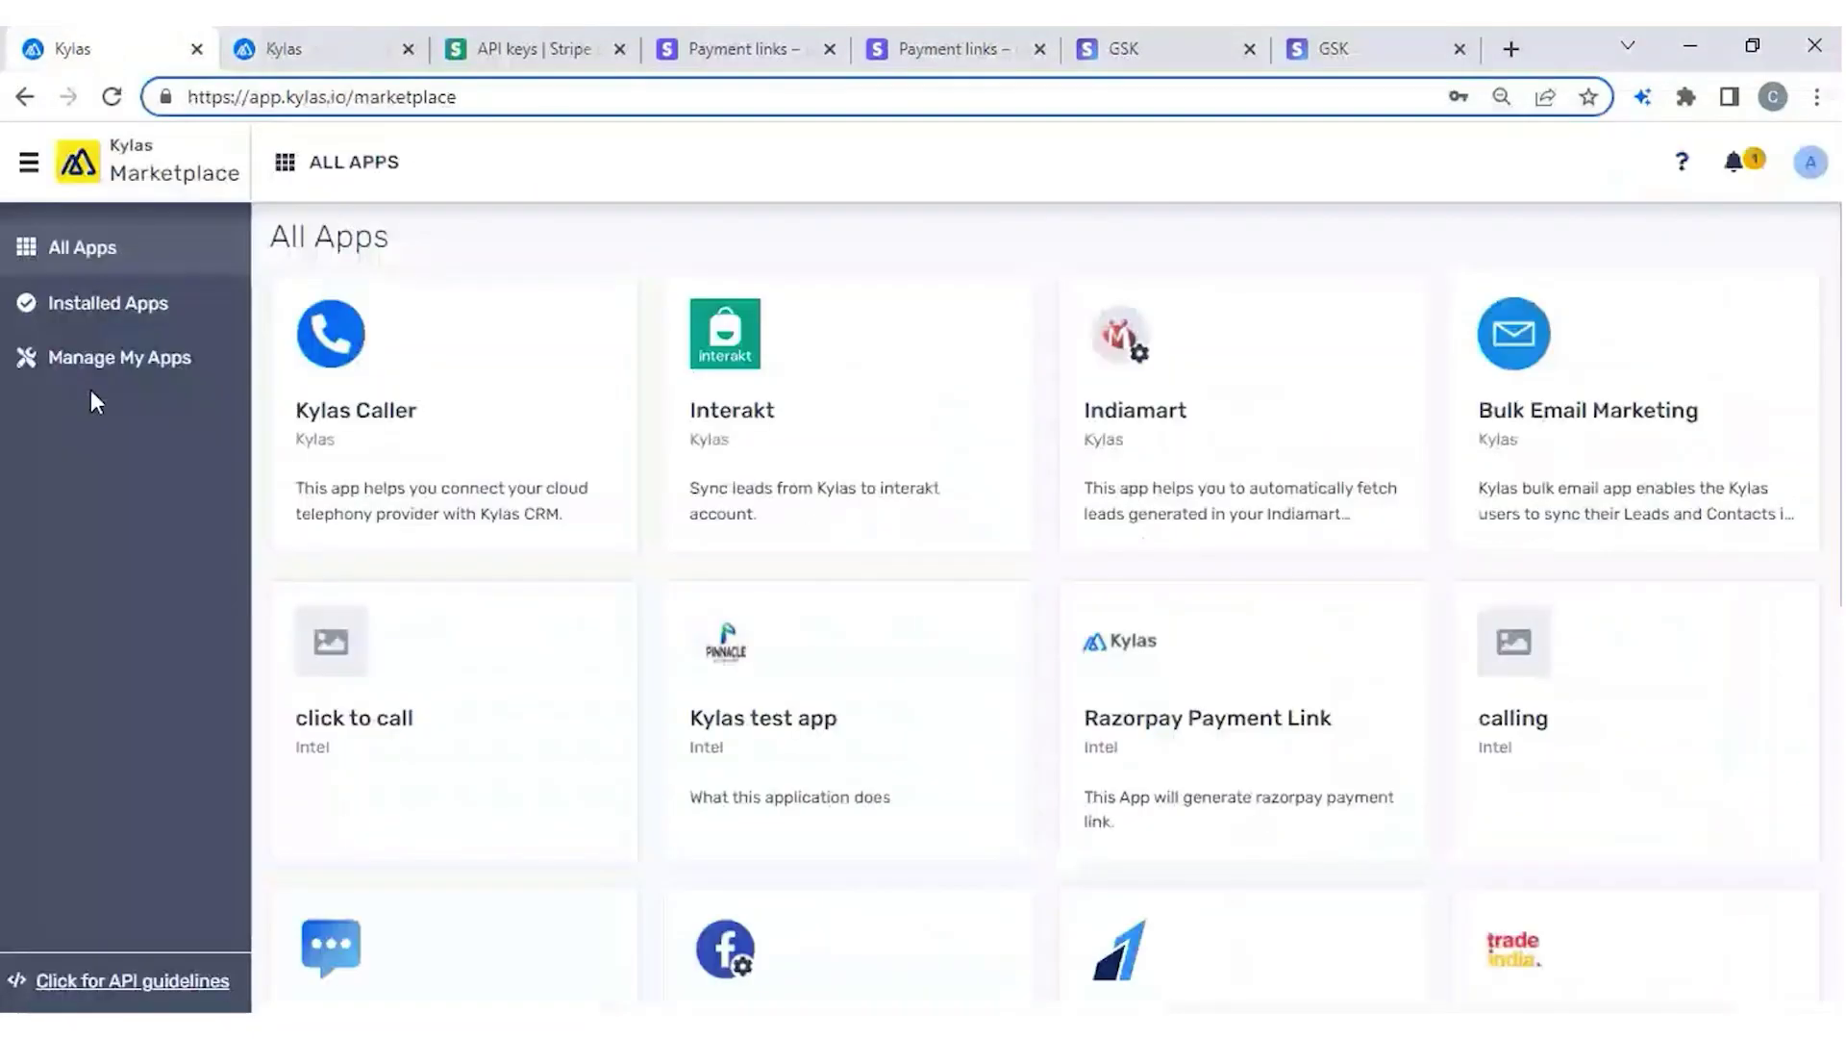
{"action": "left_click", "coordinate": [83, 302]}
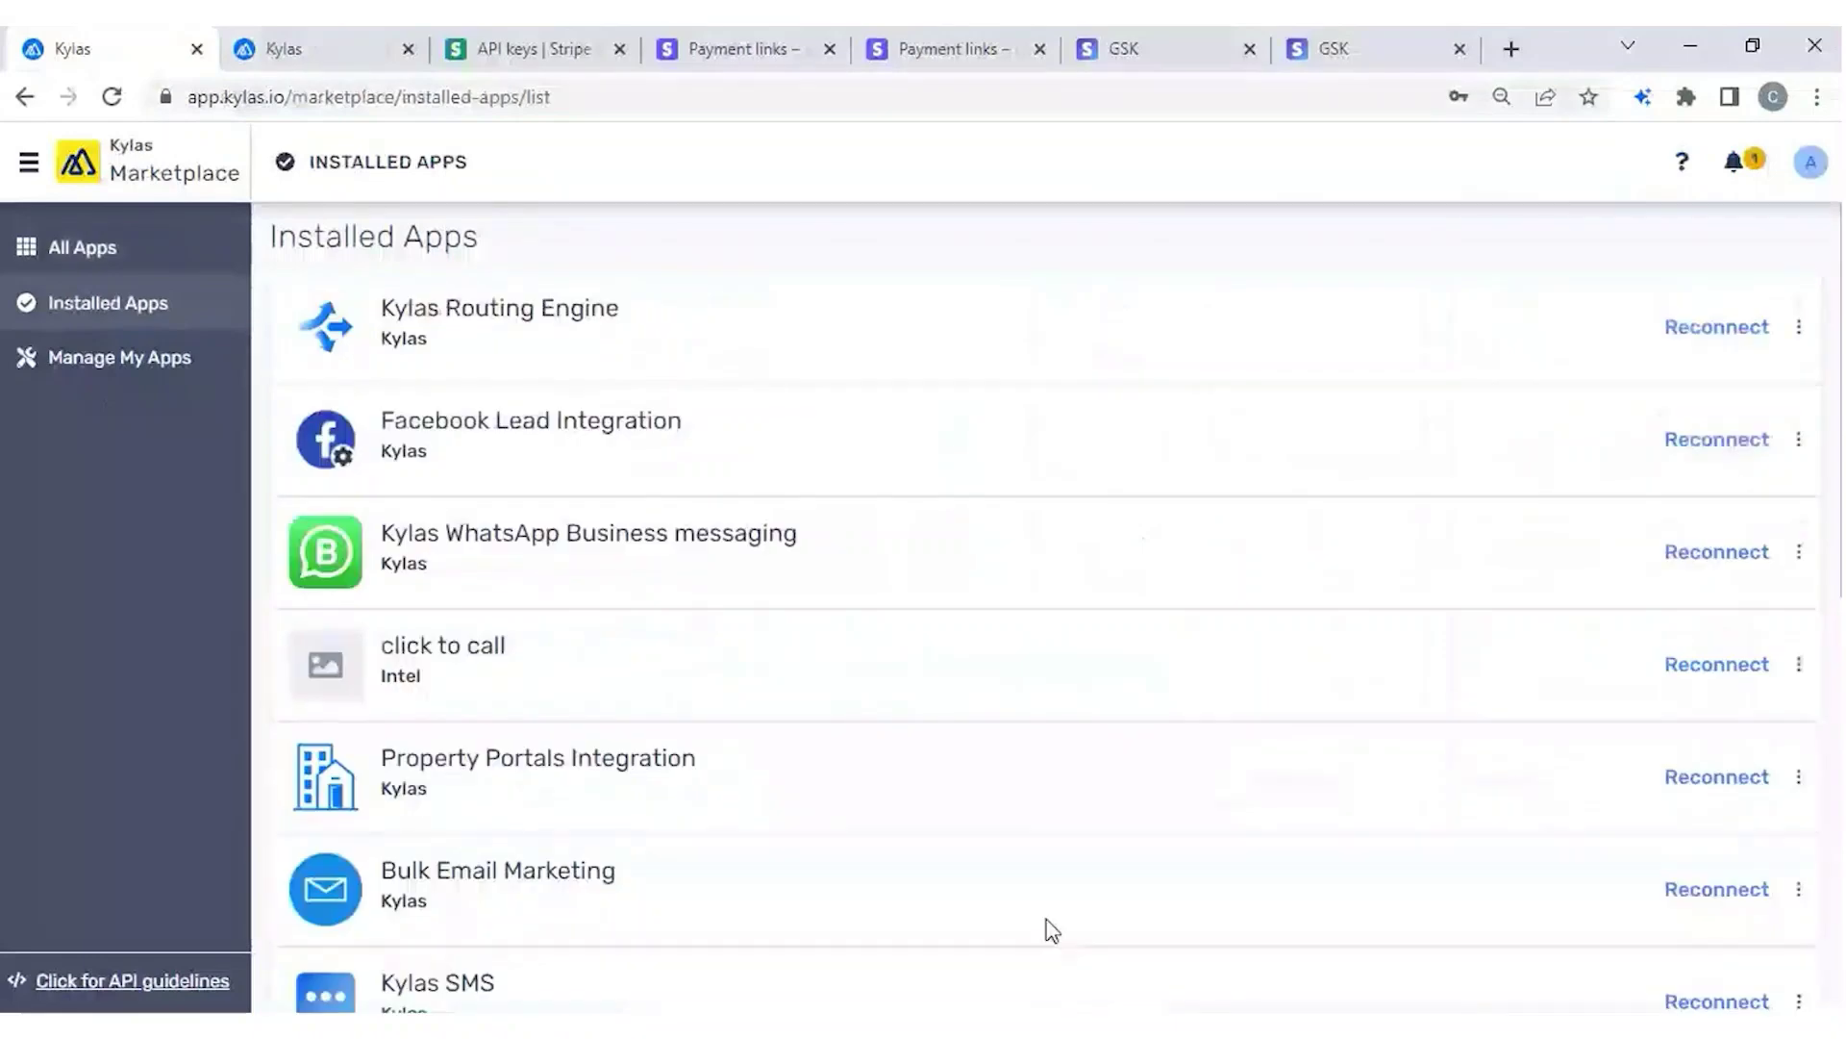
{"action": "scroll", "coordinate": [1048, 927], "scroll_direction": "down", "scroll_amount": 8}
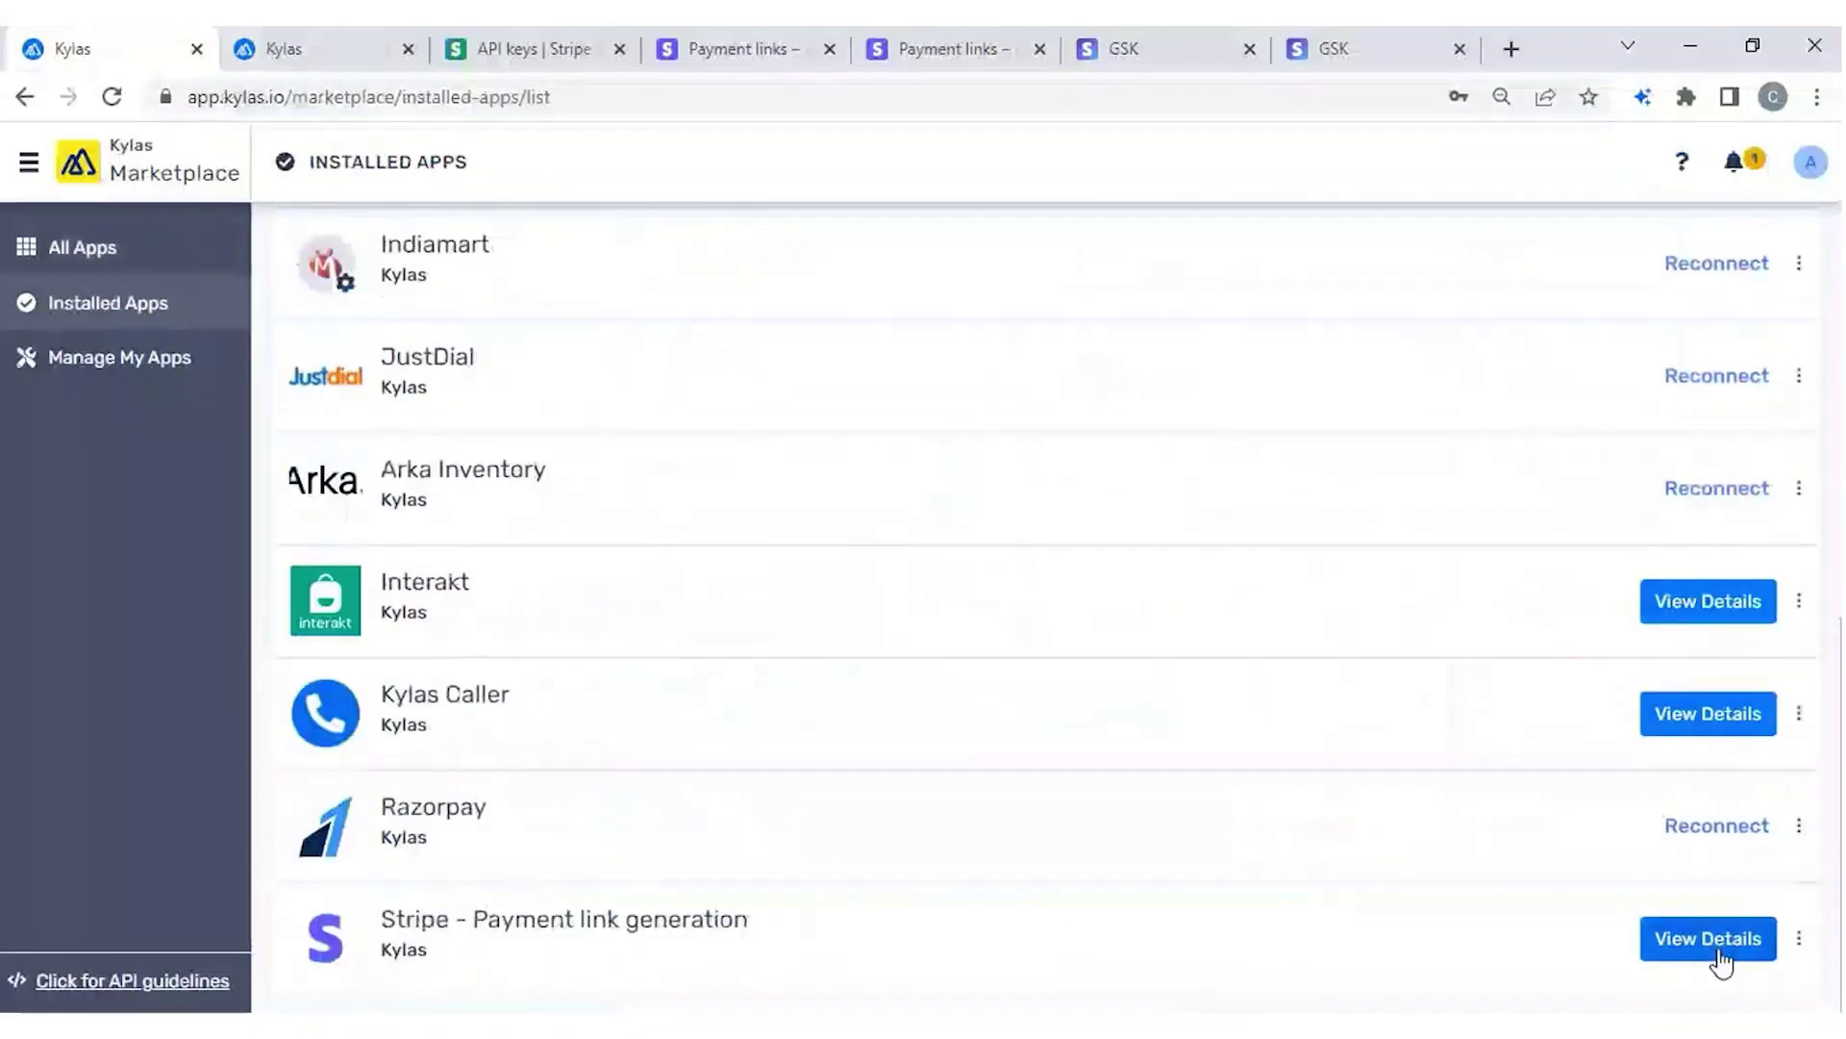
{"action": "left_click", "coordinate": [1718, 955]}
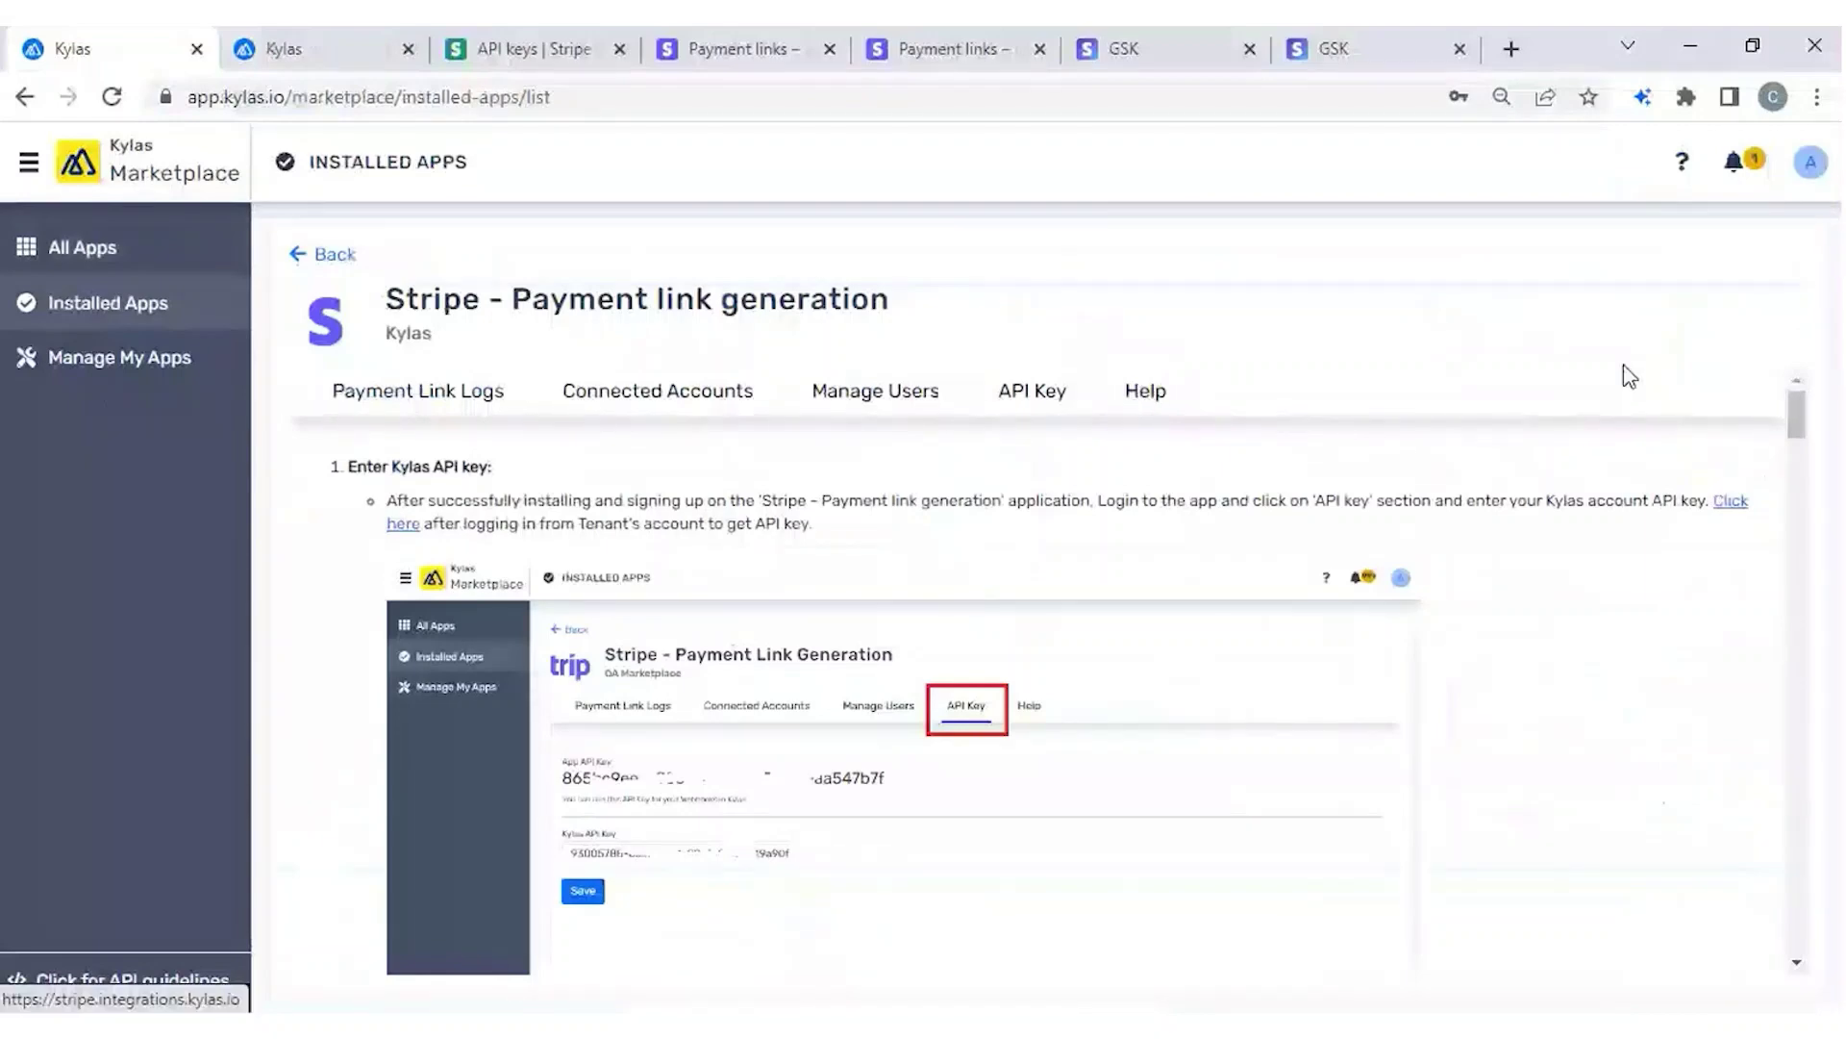
{"action": "left_click", "coordinate": [1513, 50]}
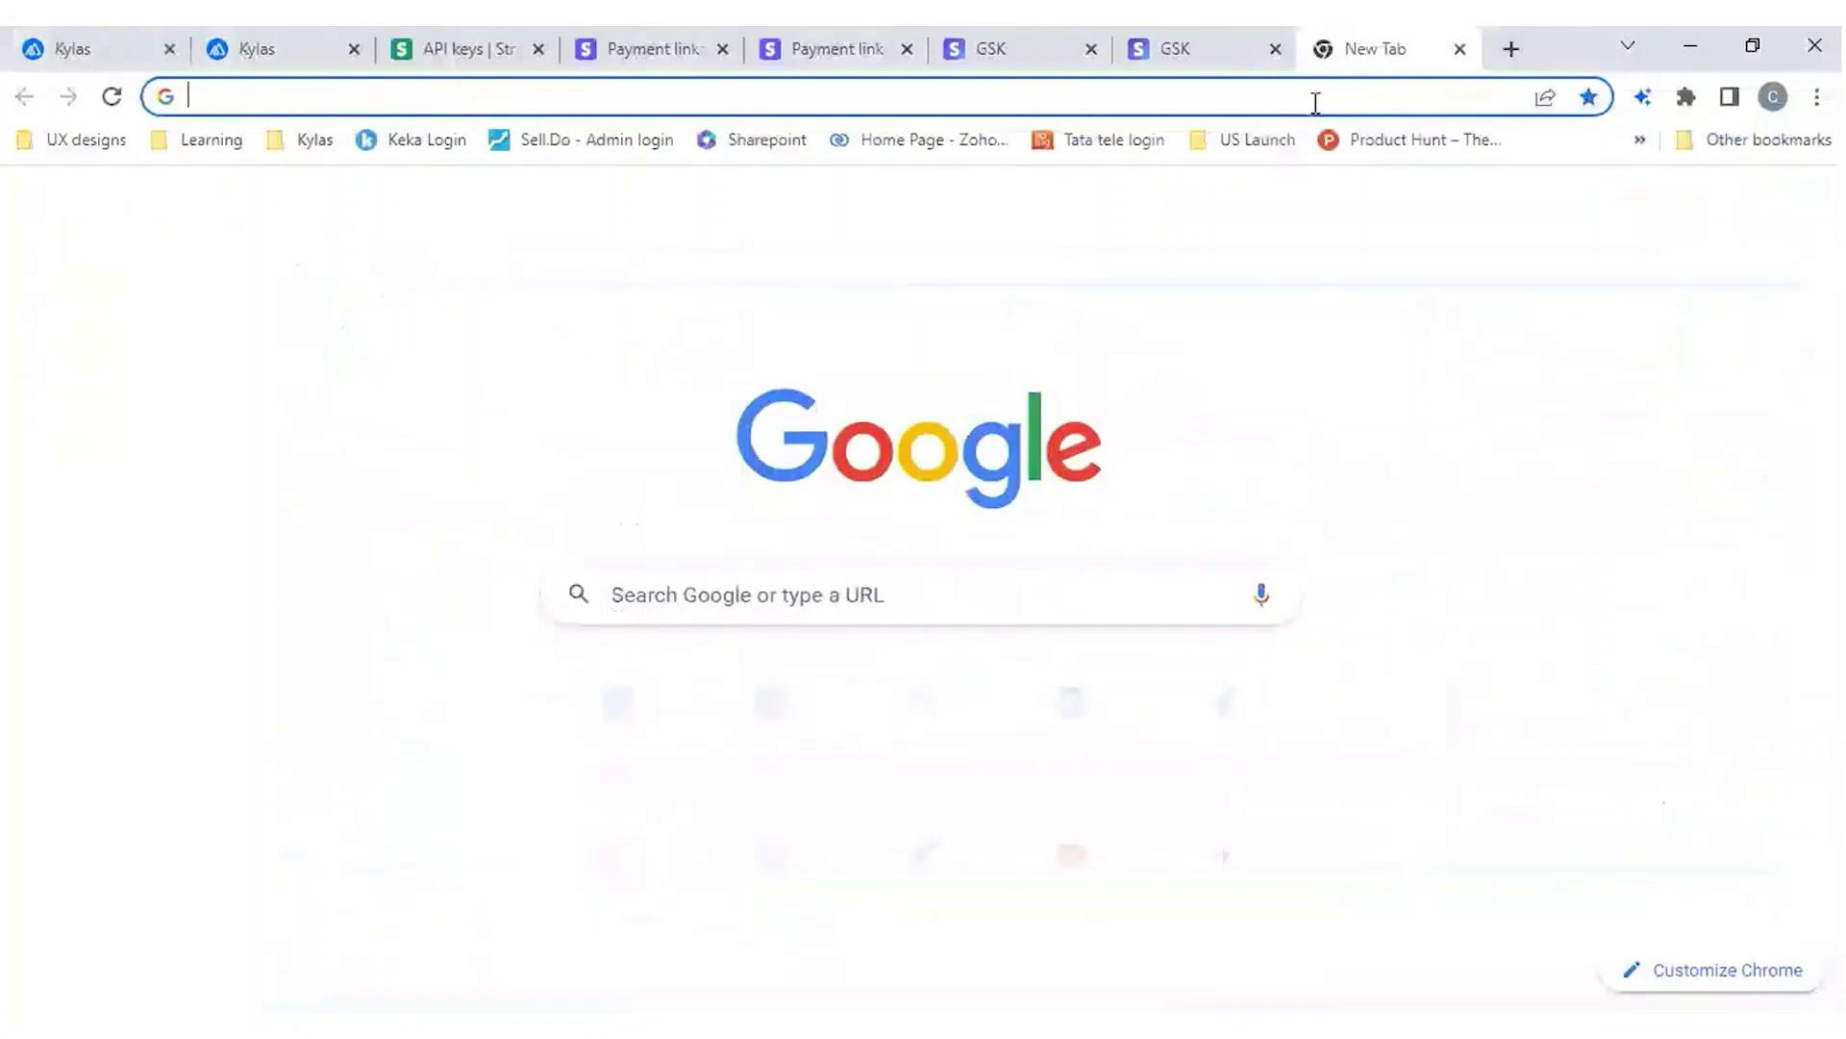
Enter 'strie' and open the Kylas engine Stripe sign-up page at stripe.integrations.kylas.io.
{"action": "type", "text": "strie"}
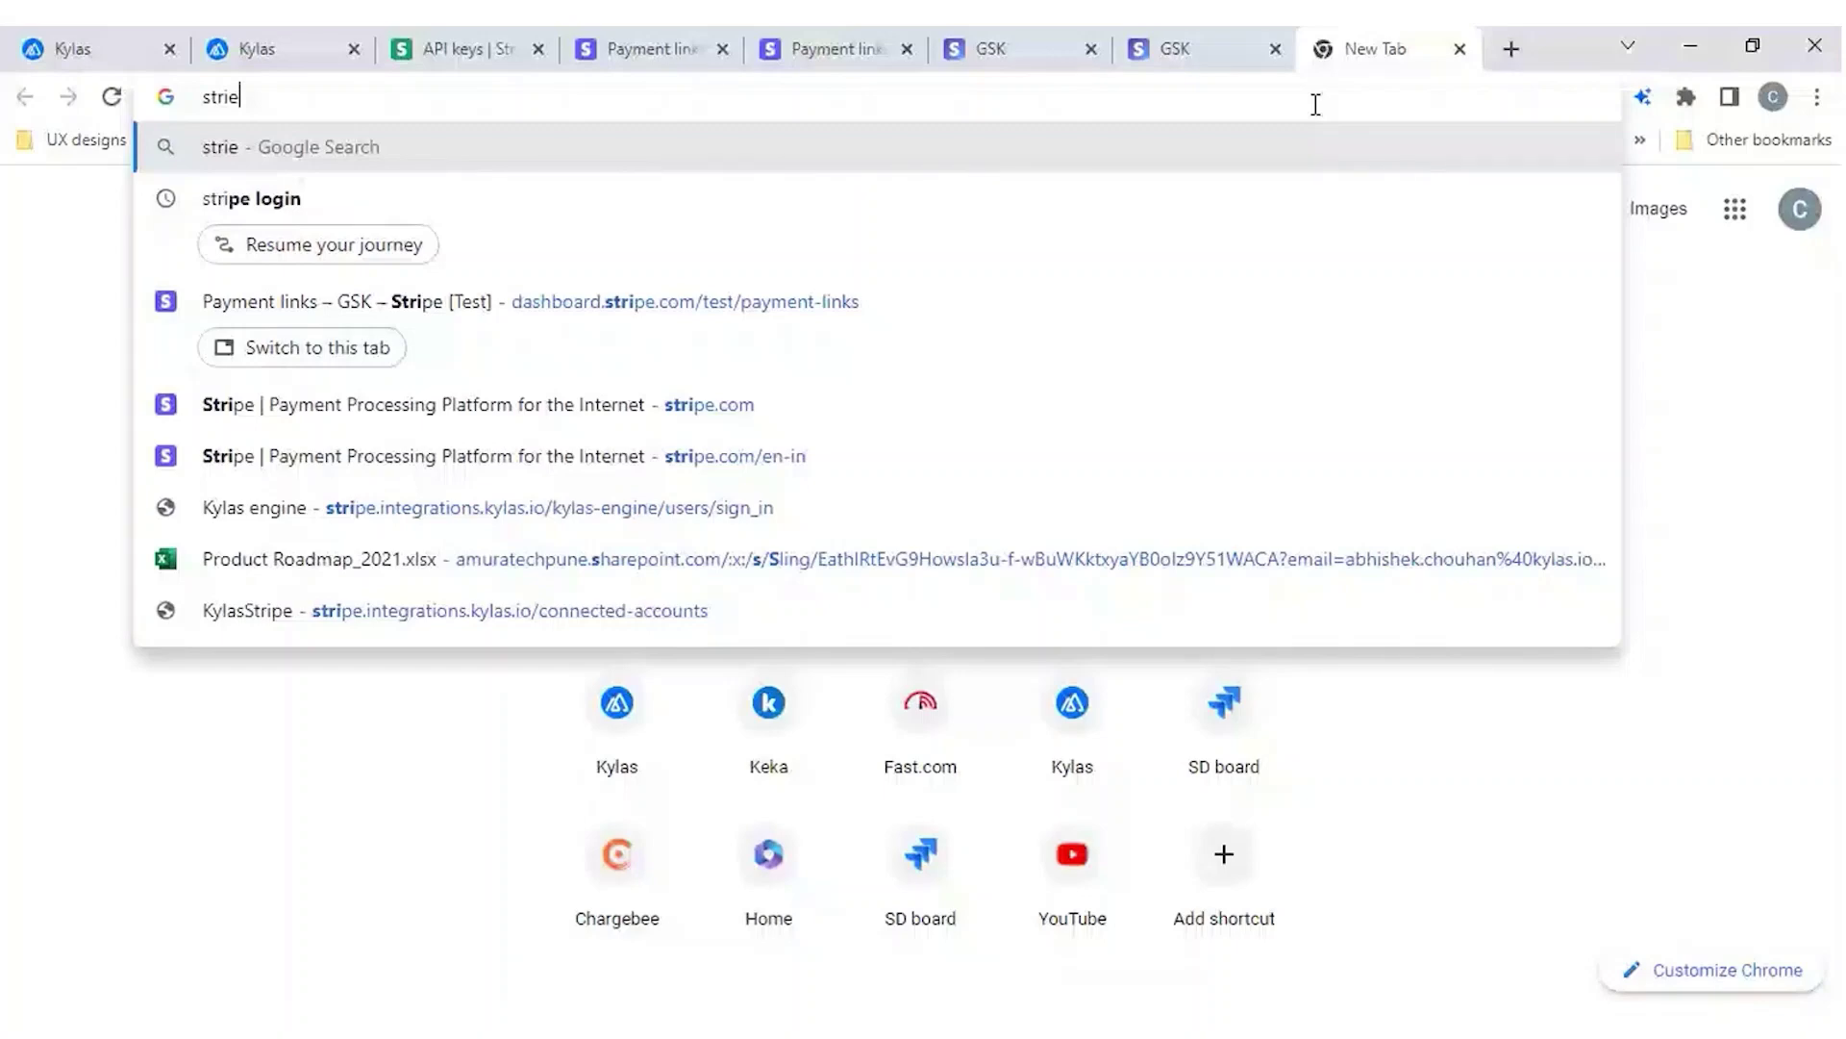
{"action": "left_click", "coordinate": [469, 507]}
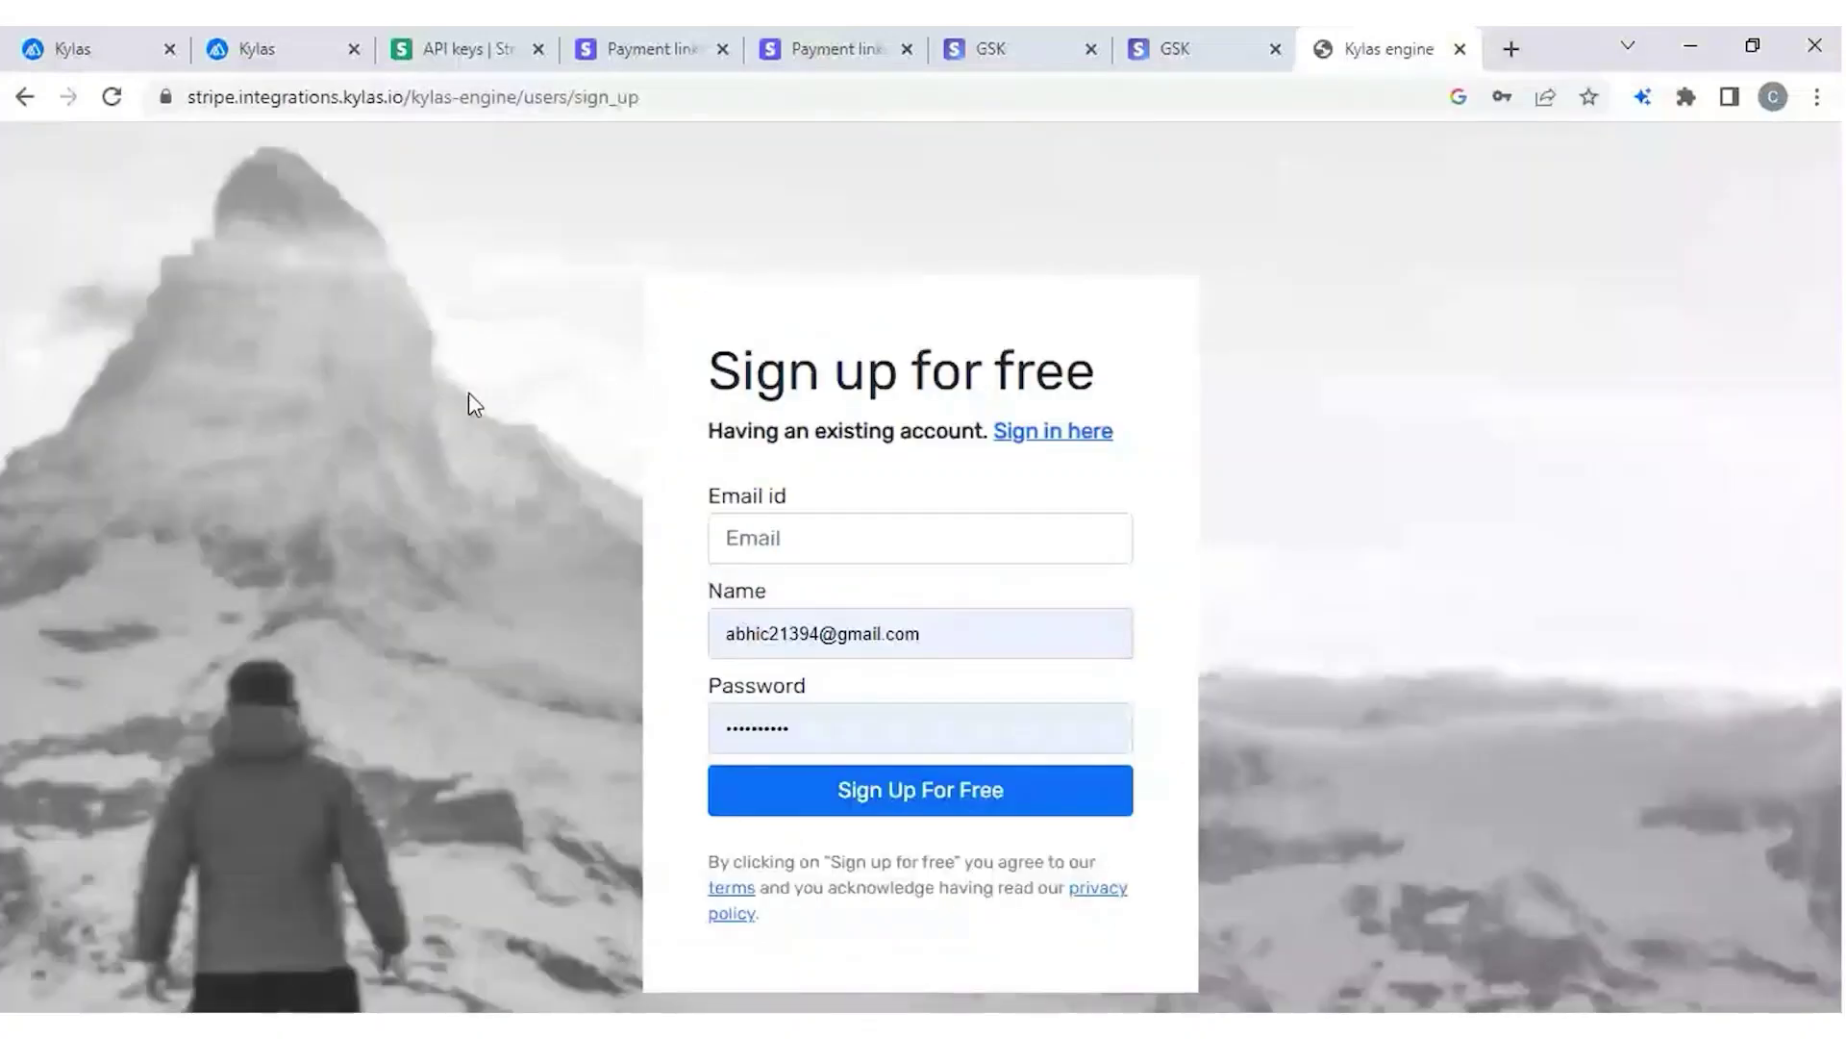